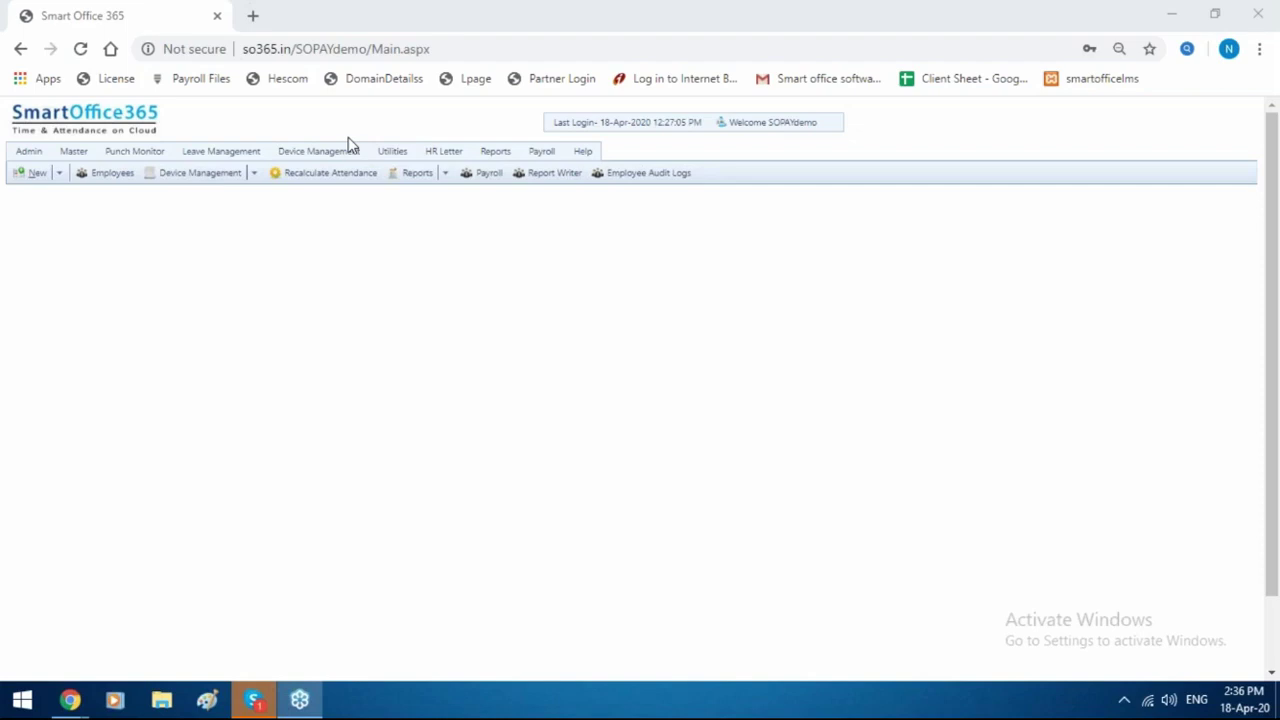
# Show the Device Management Devices list, which has no records yet.
pyautogui.click(325, 156)
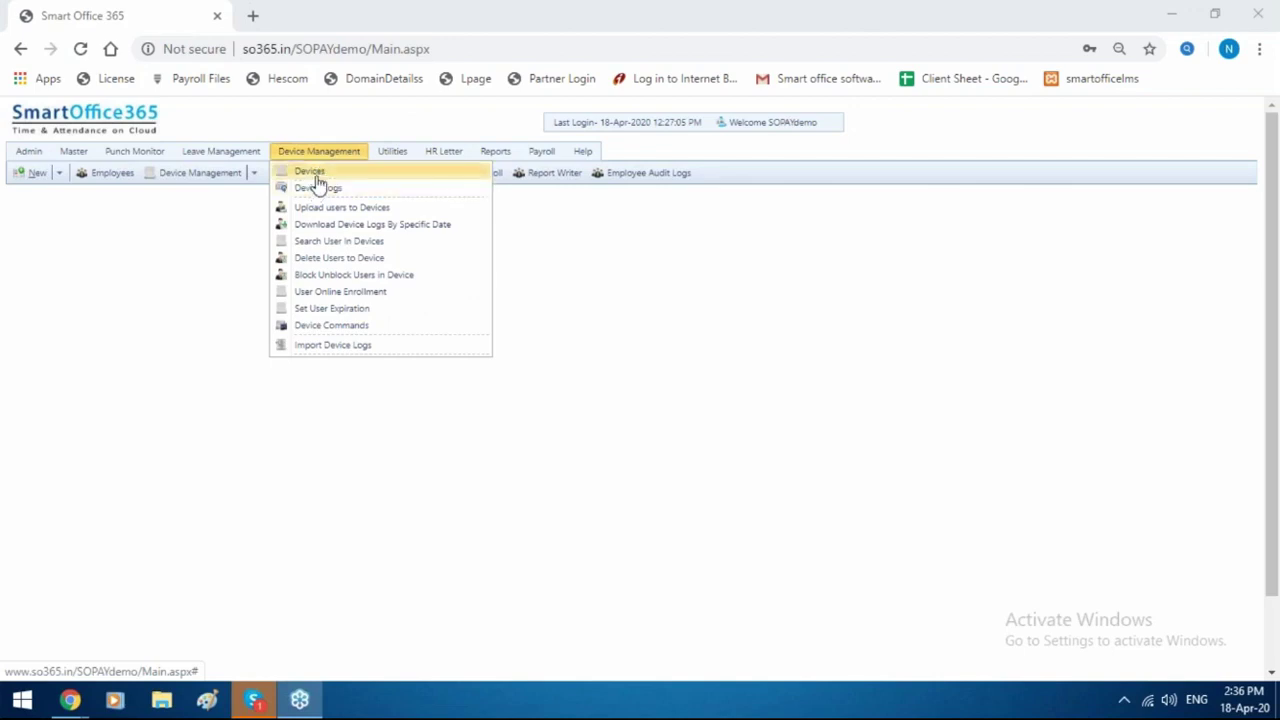
pyautogui.click(316, 176)
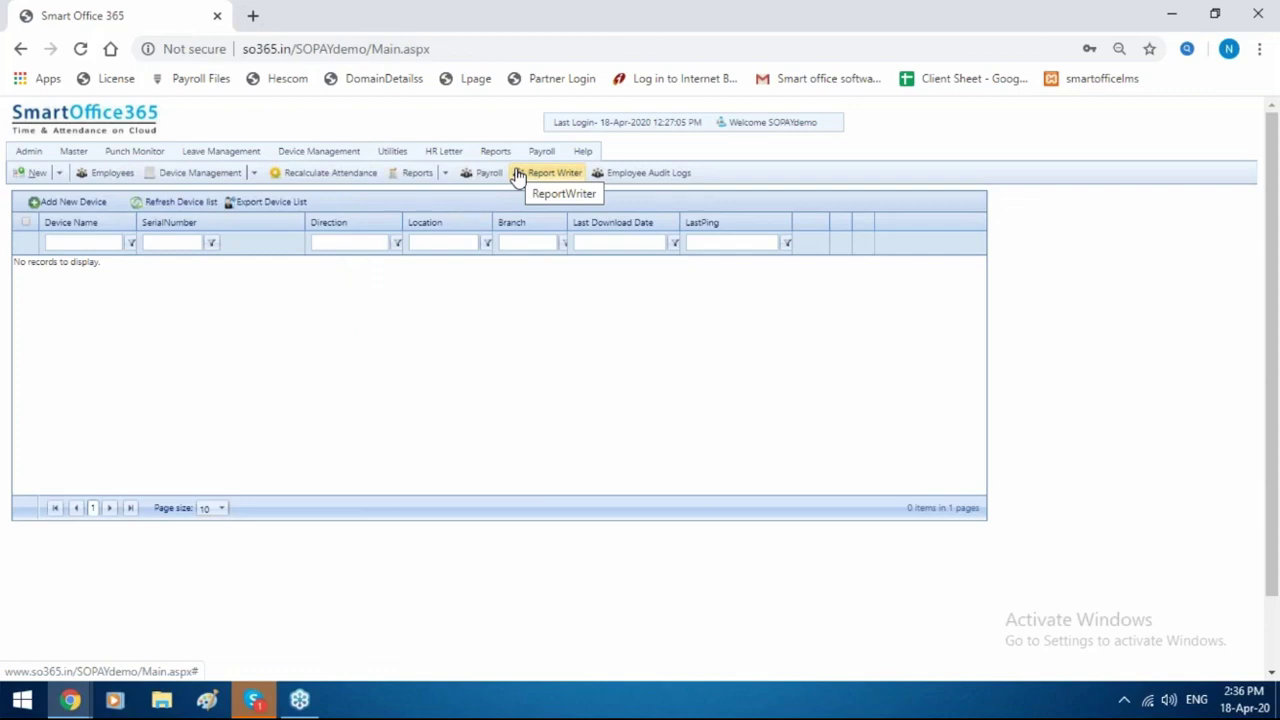
# Open the Payroll module's Master Company Details and scroll through them.
pyautogui.moveTo(536, 155)
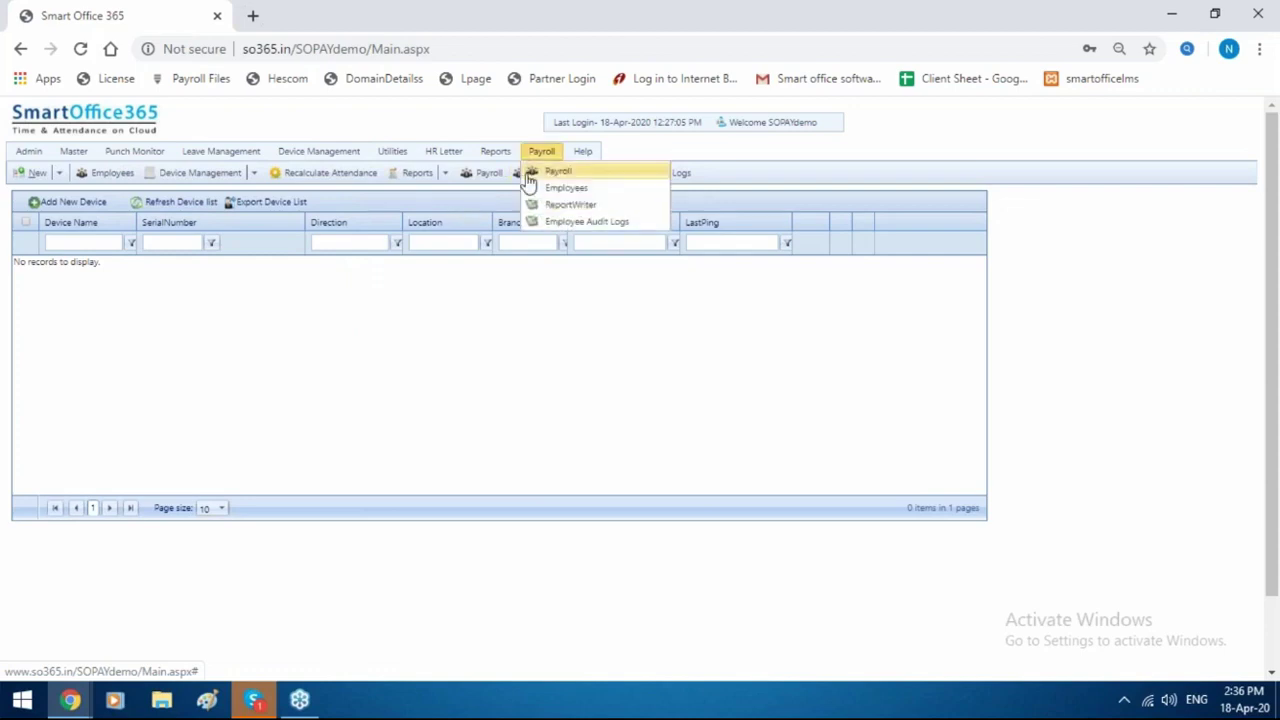
pyautogui.click(530, 176)
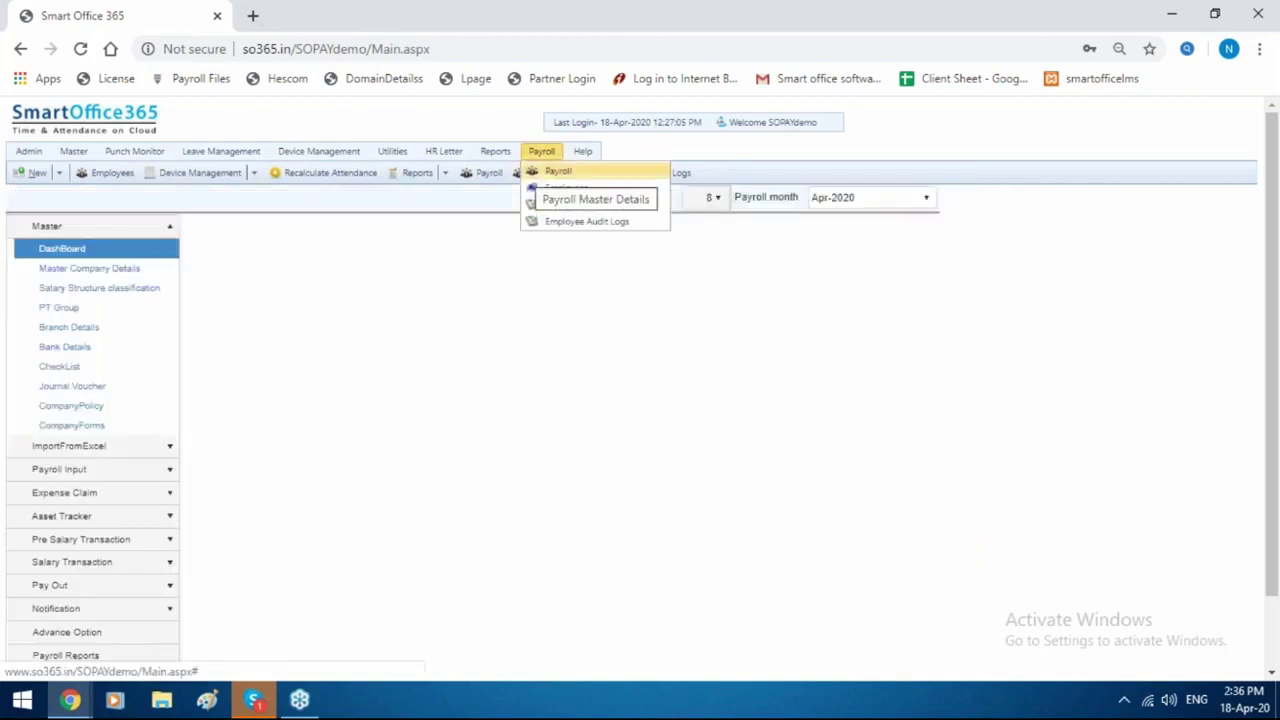
pyautogui.click(113, 270)
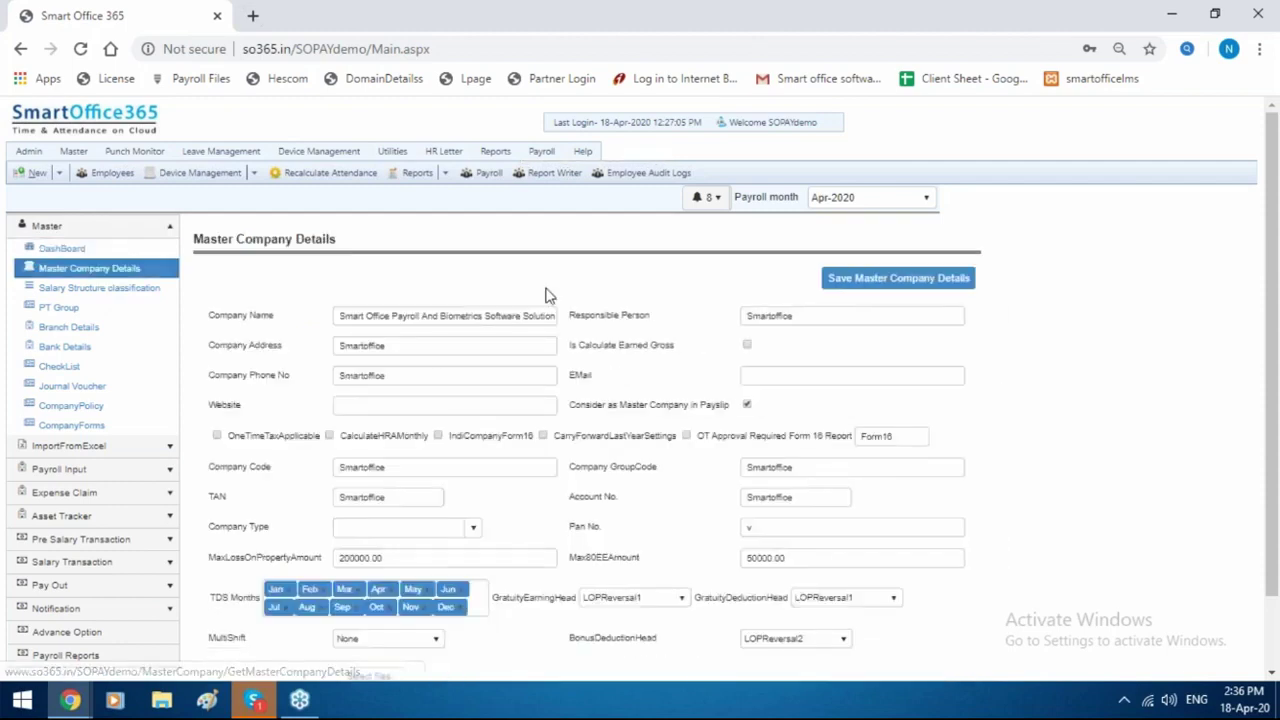
pyautogui.scroll(-2, 546, 295)
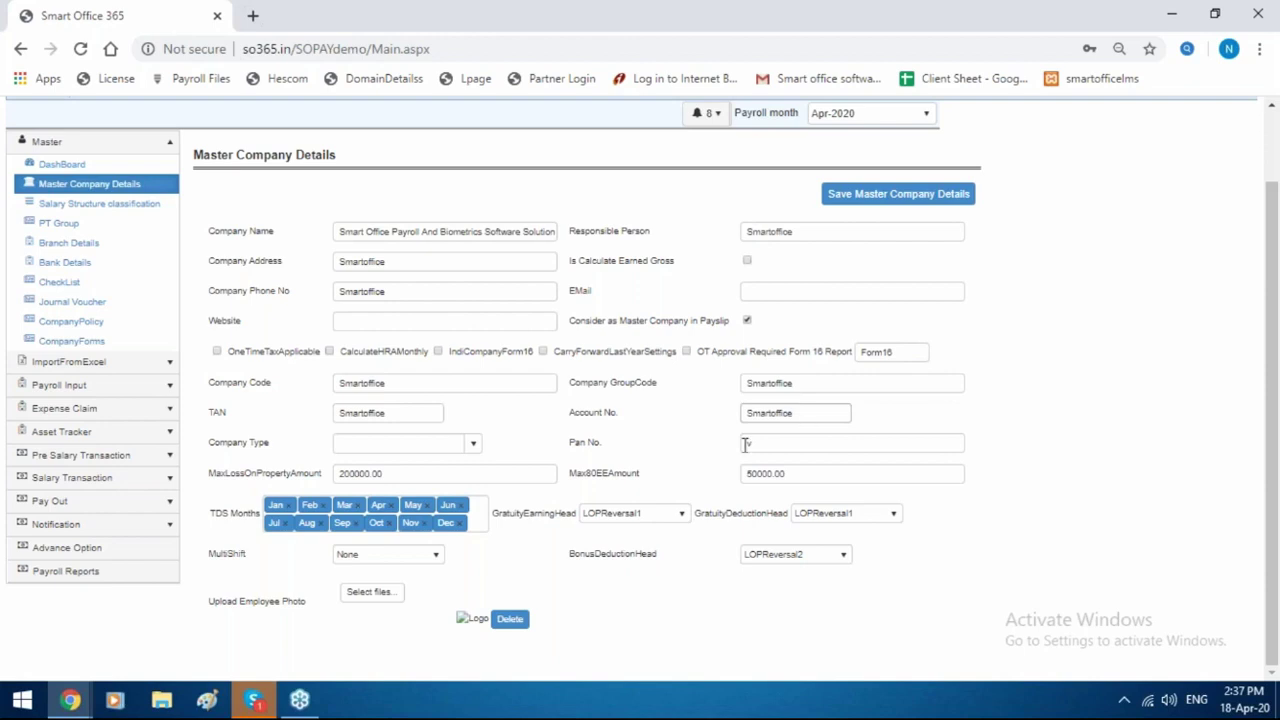
# Cancel the photo file picker and go to the Salary Structure classification list.
pyautogui.click(386, 600)
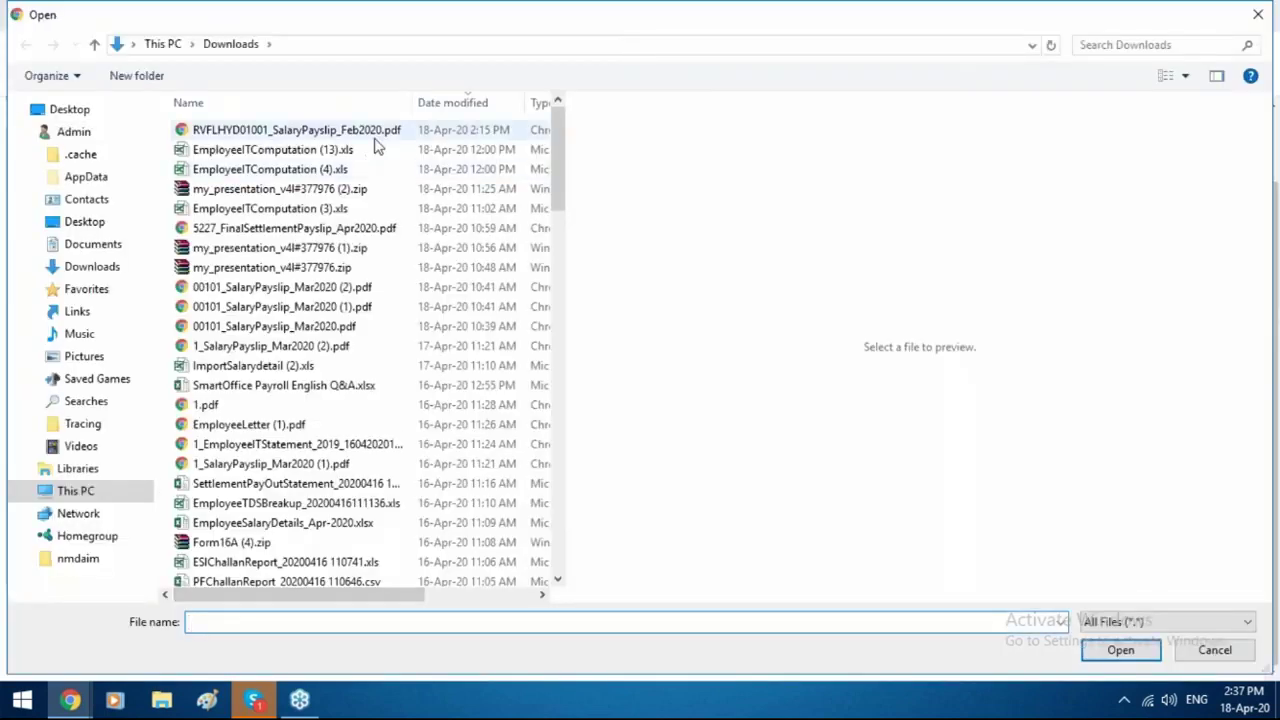
pyautogui.click(1214, 651)
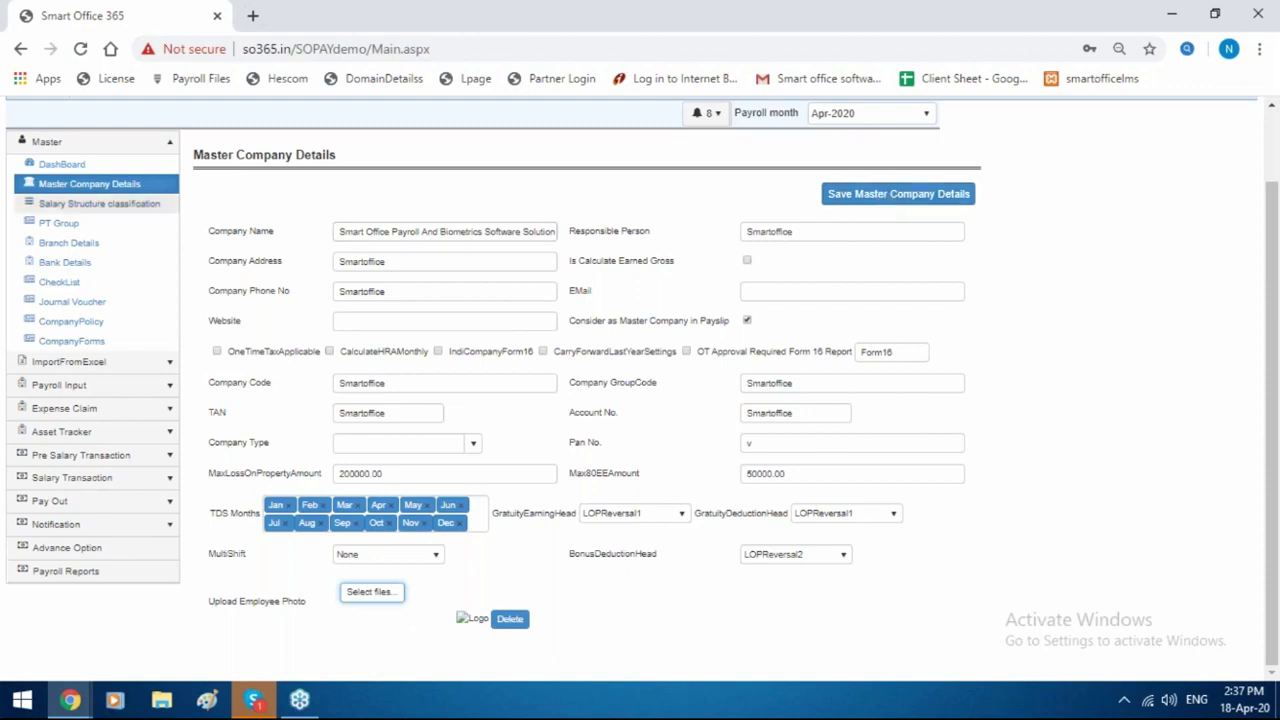
pyautogui.click(105, 205)
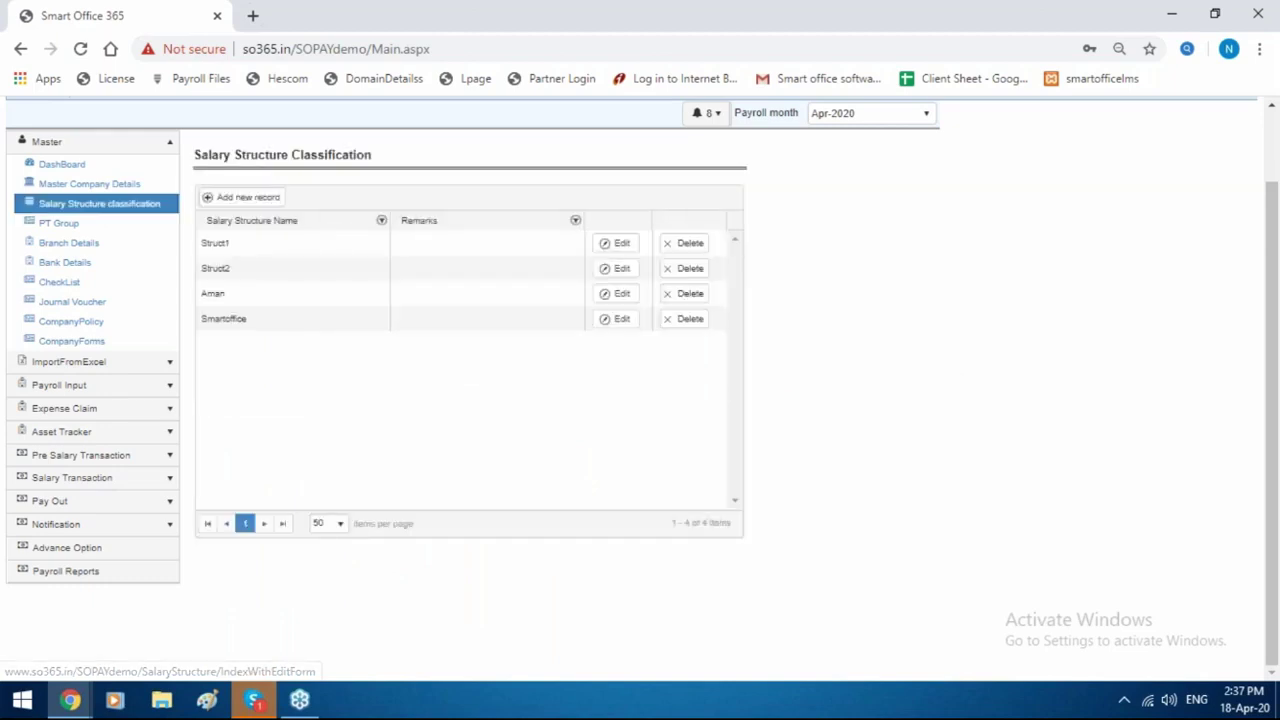
pyautogui.click(241, 197)
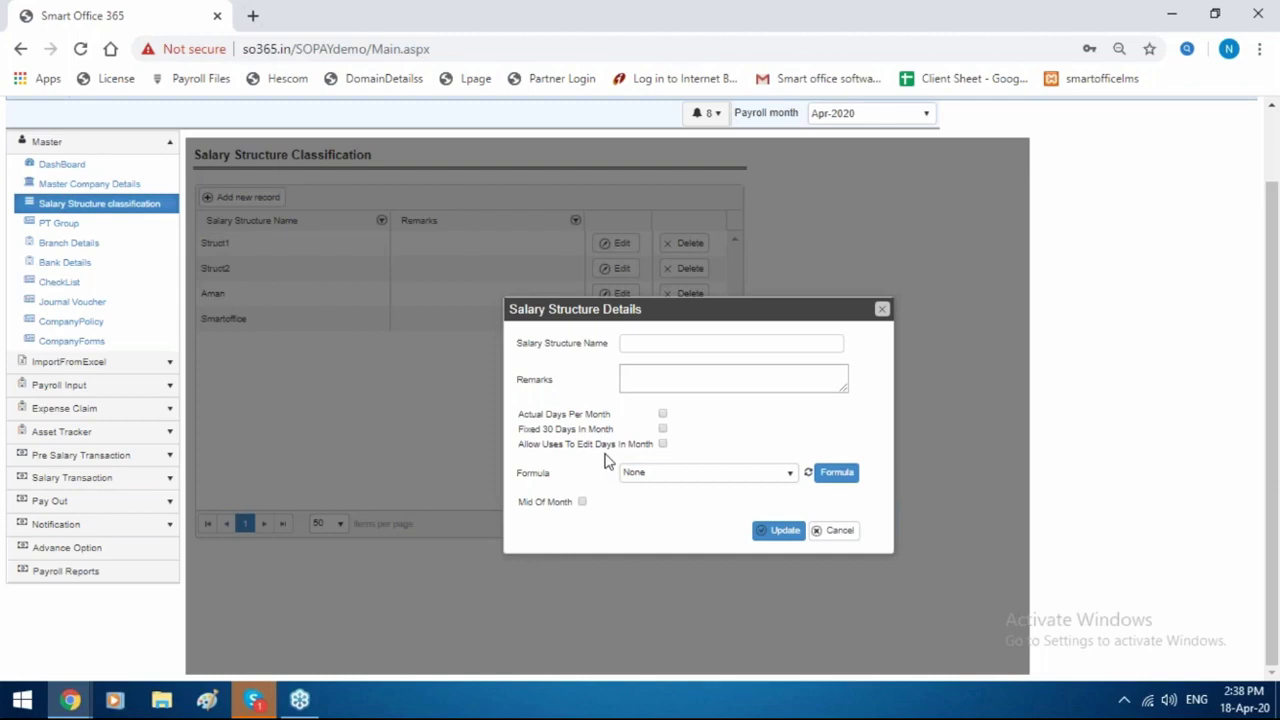
pyautogui.click(881, 311)
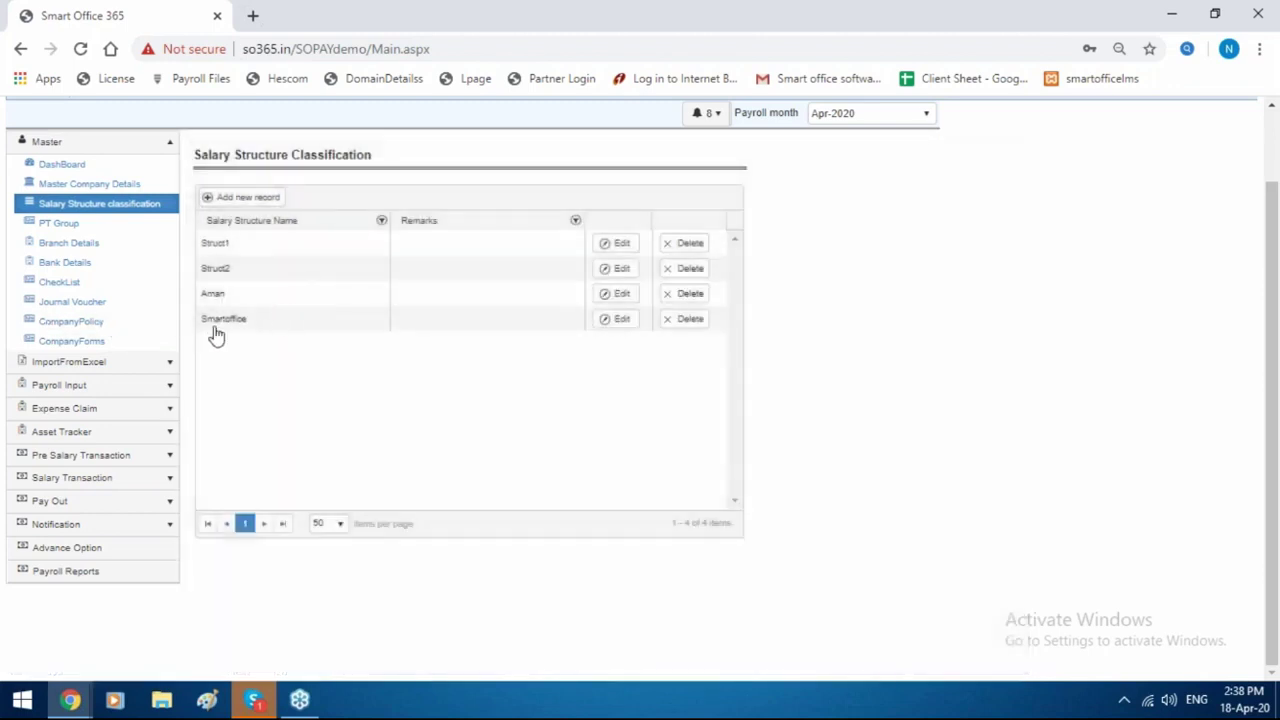
pyautogui.click(613, 322)
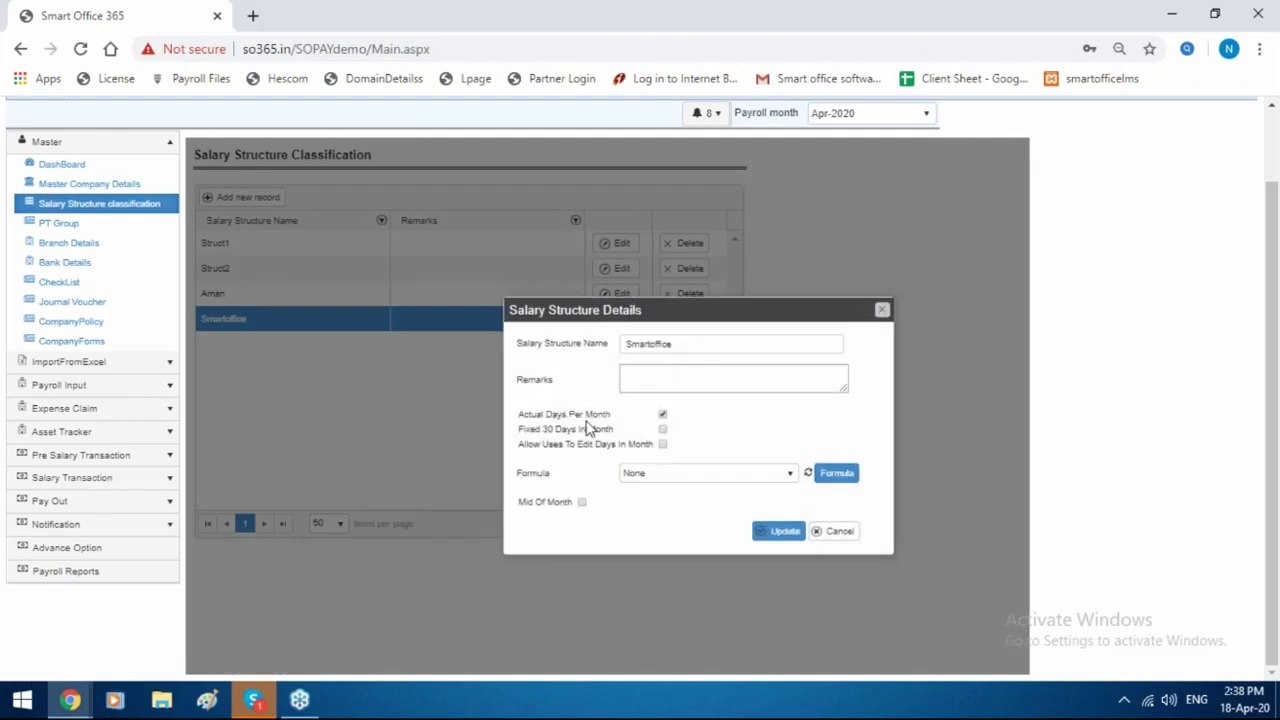
pyautogui.click(881, 312)
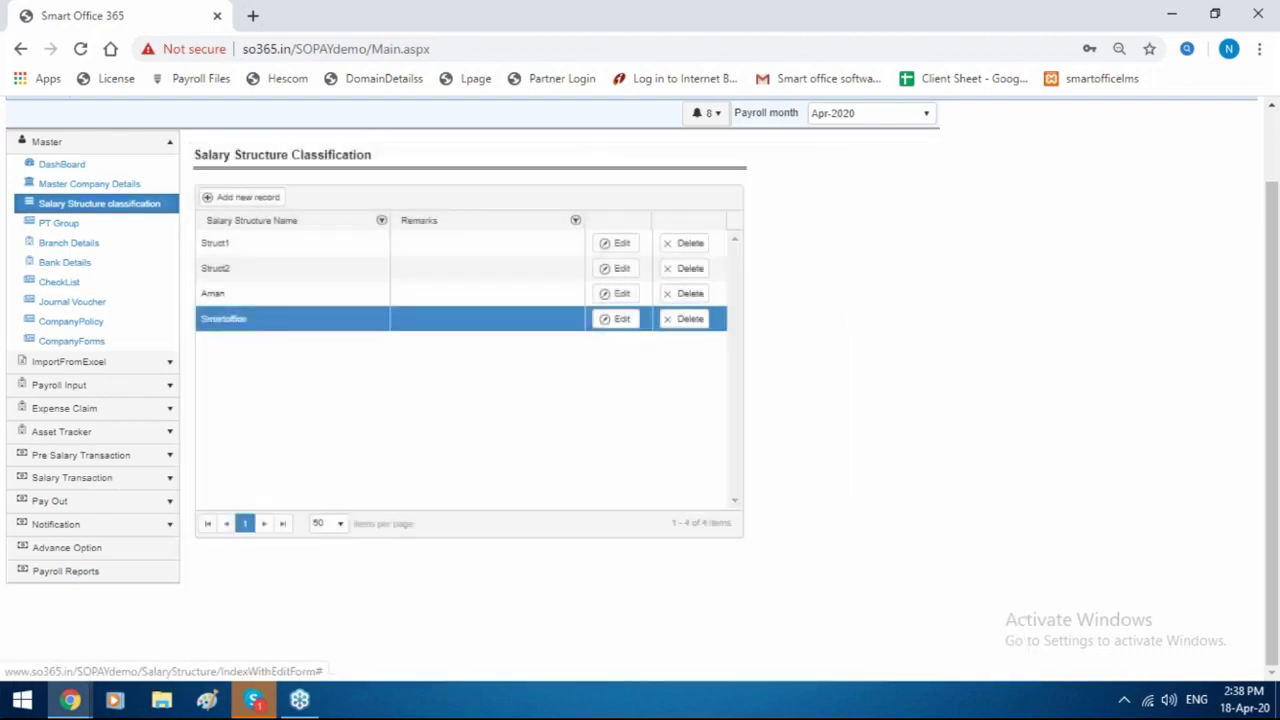
# Look over the PT Group list, then show Branch Details with Default, Nexatech Technica, demo and Smartoffice.
pyautogui.click(85, 224)
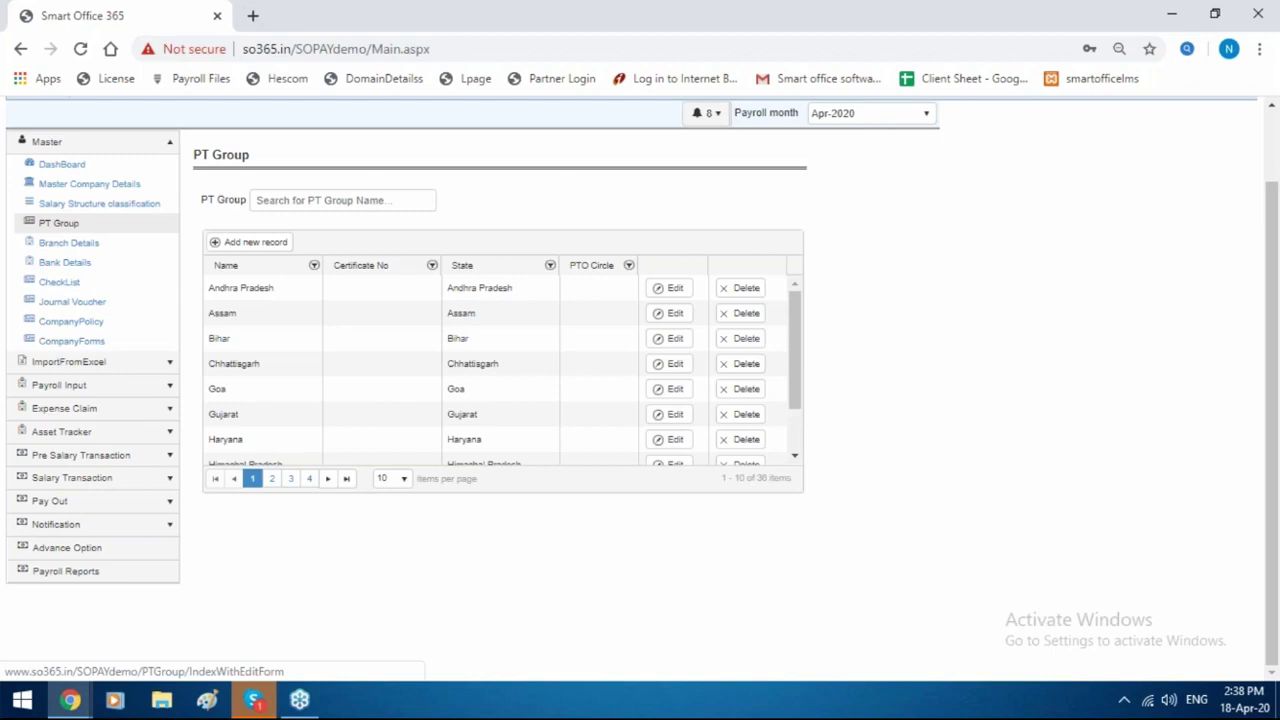
pyautogui.click(86, 245)
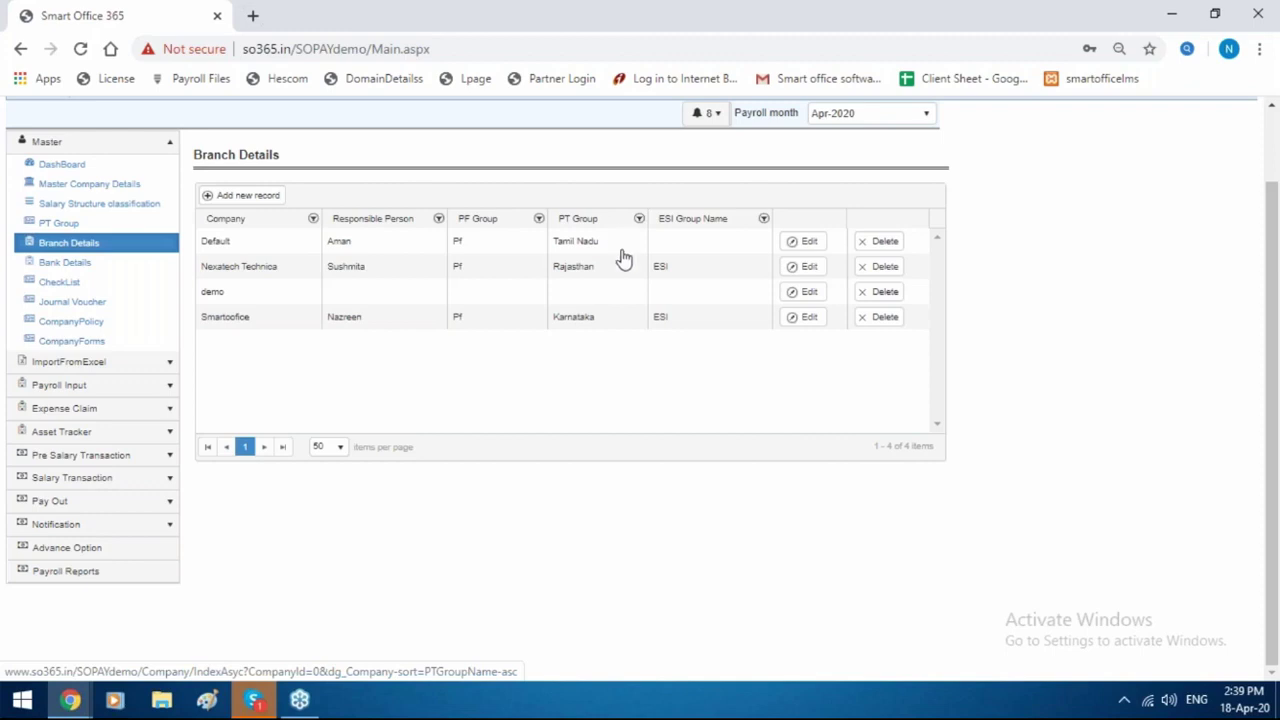
# Edit the Default branch and browse the PF Group window, discarding a new PF group form.
pyautogui.click(803, 242)
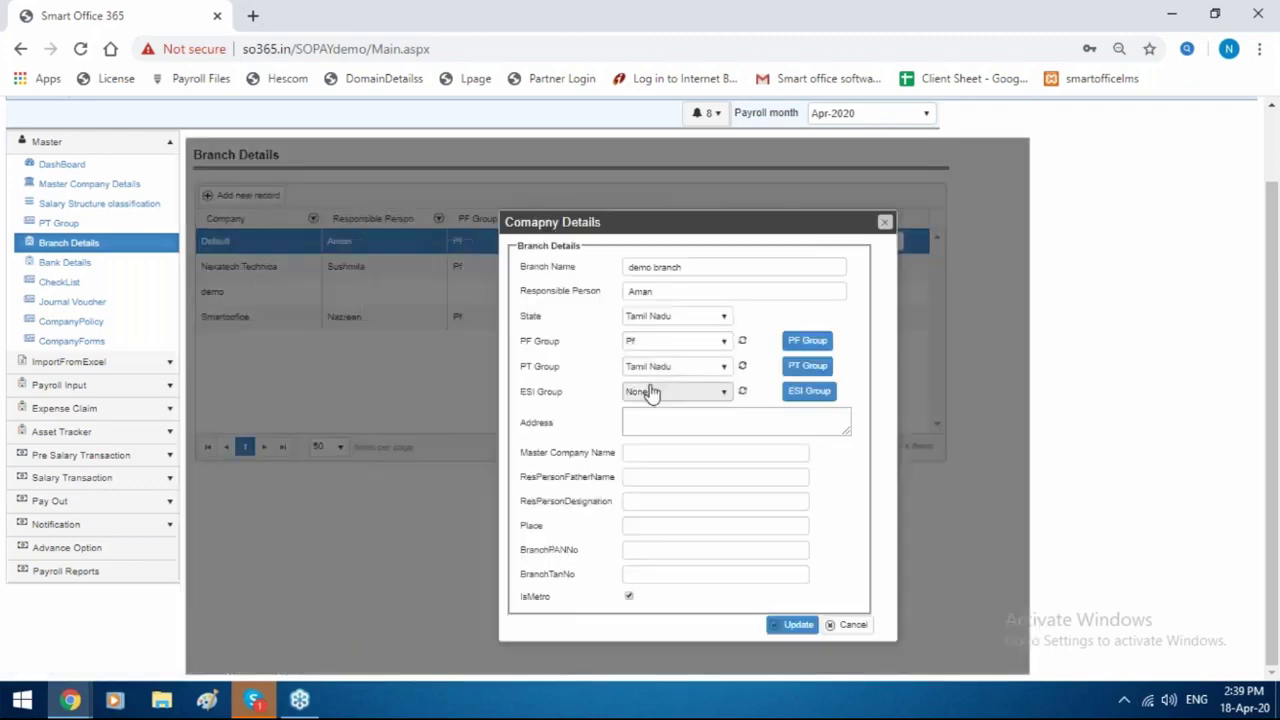
pyautogui.click(806, 341)
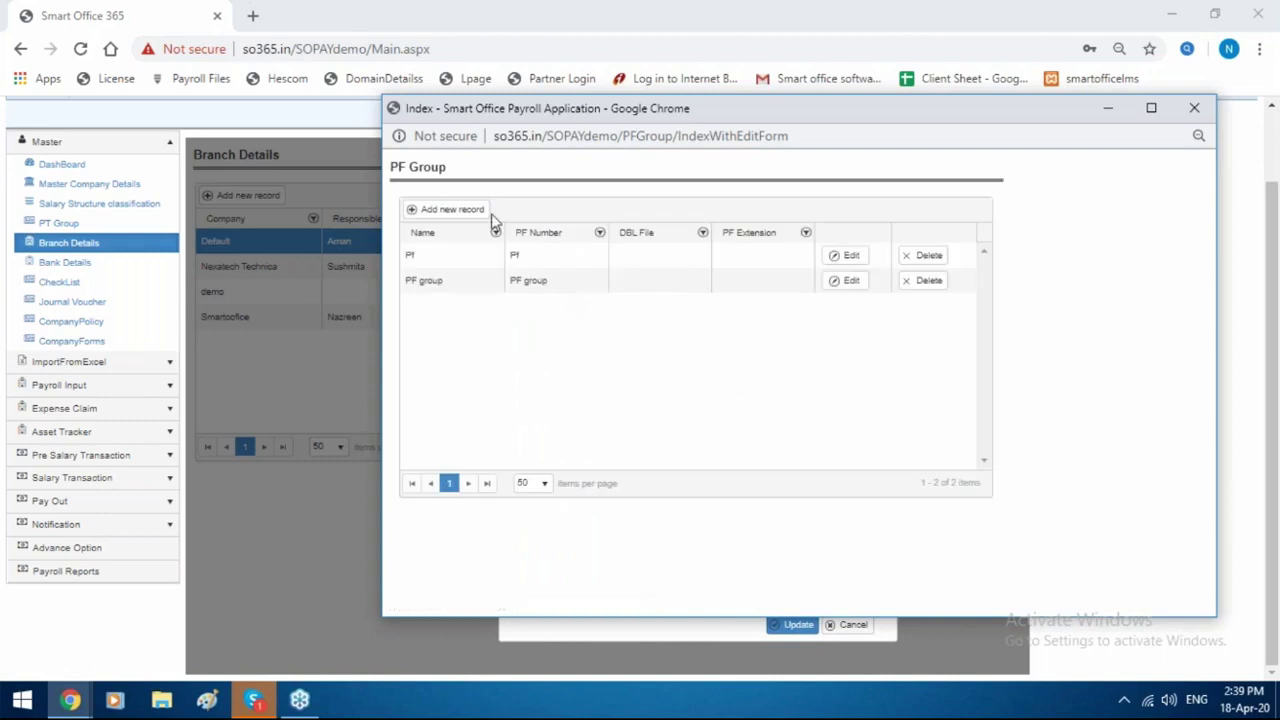
pyautogui.click(480, 213)
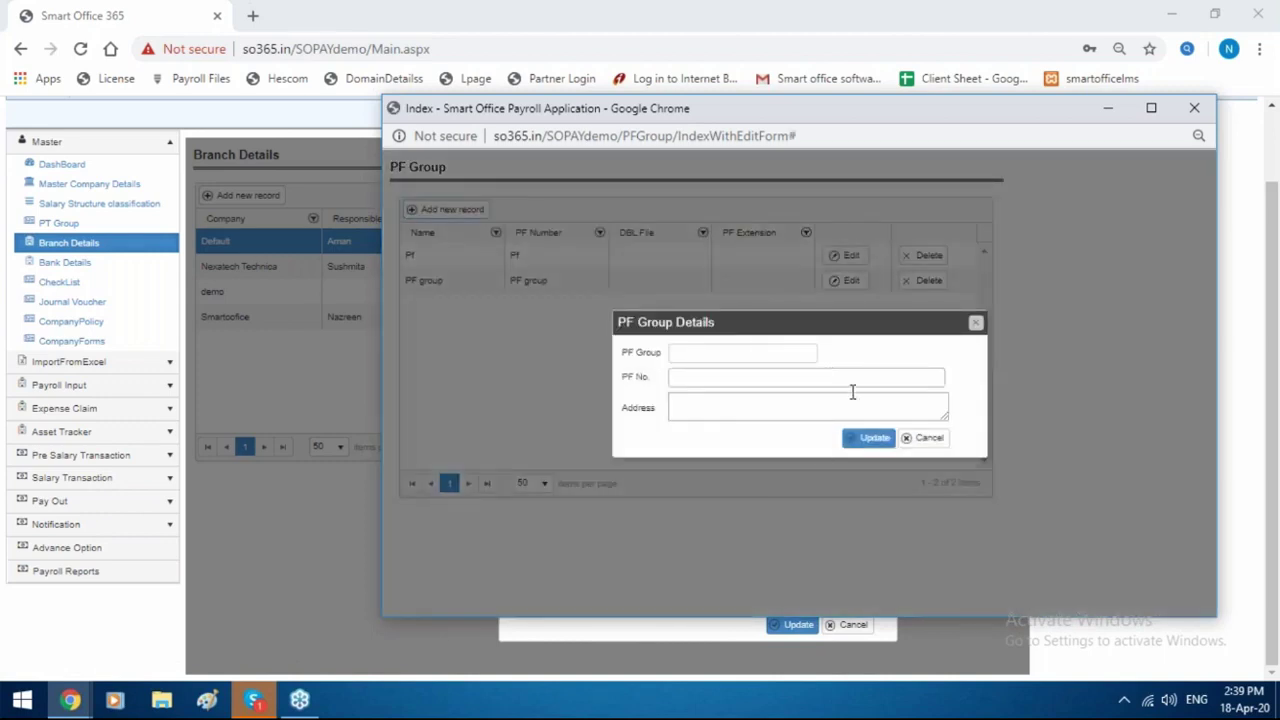
pyautogui.click(975, 322)
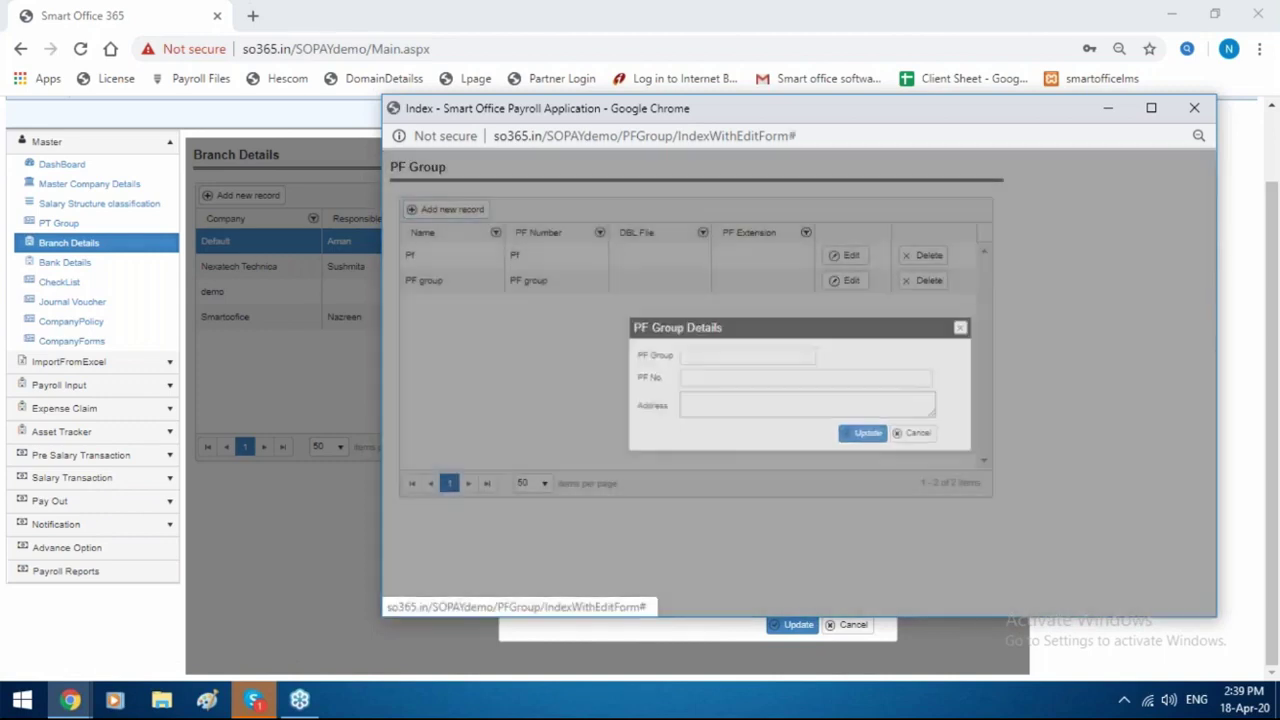
pyautogui.moveTo(845, 116); pyautogui.dragTo(534, 161)
pyautogui.click(884, 153)
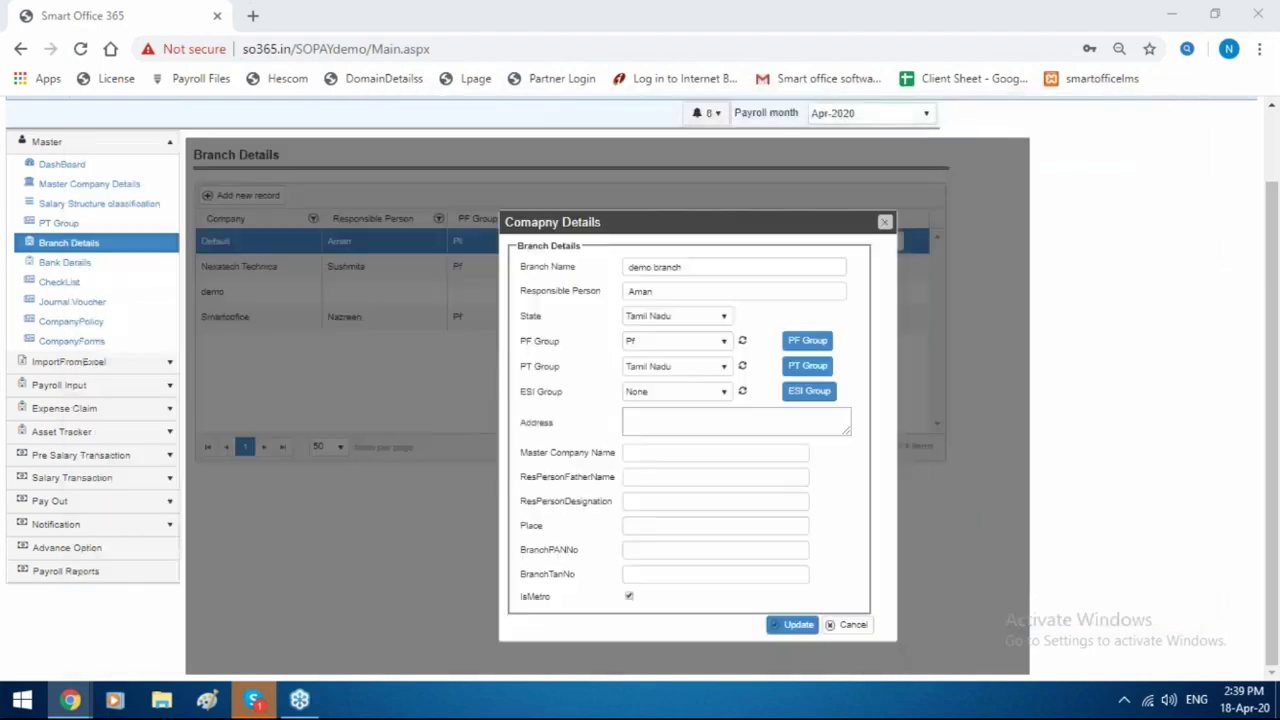
# Pick 'PF group' for the branch, close without saving, and show the Bank List.
pyautogui.click(743, 343)
pyautogui.click(694, 343)
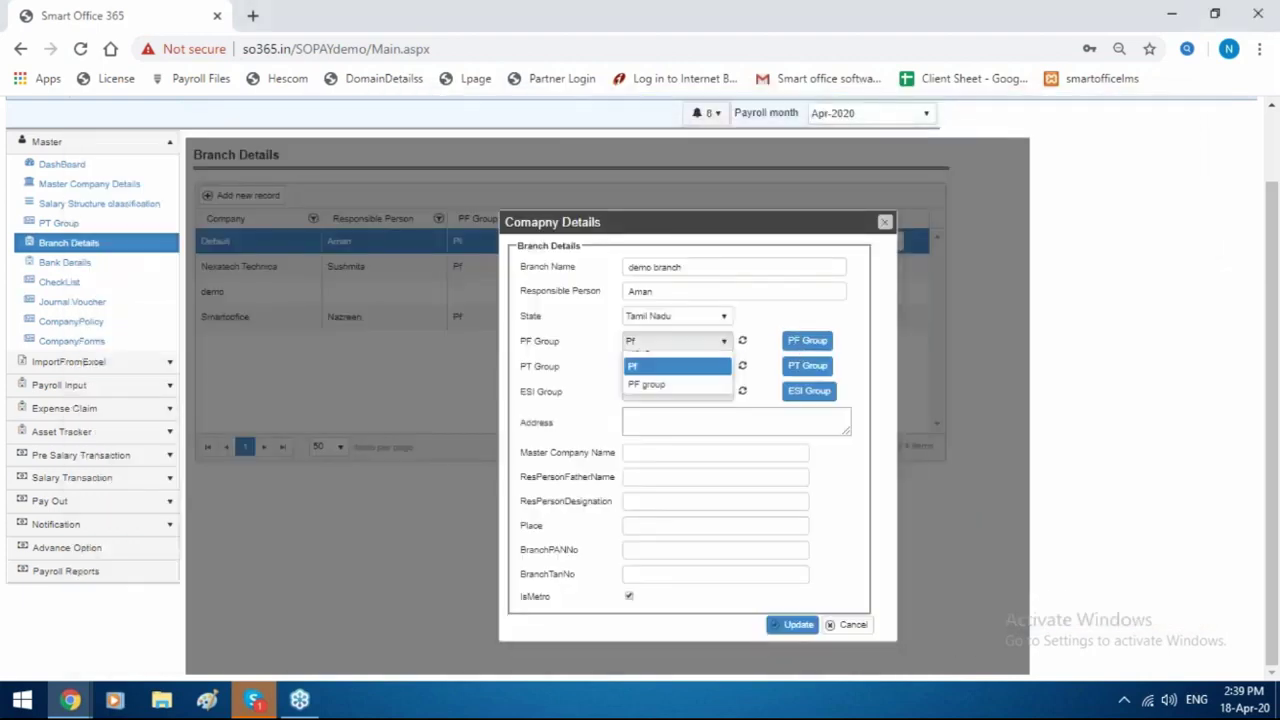
pyautogui.click(672, 399)
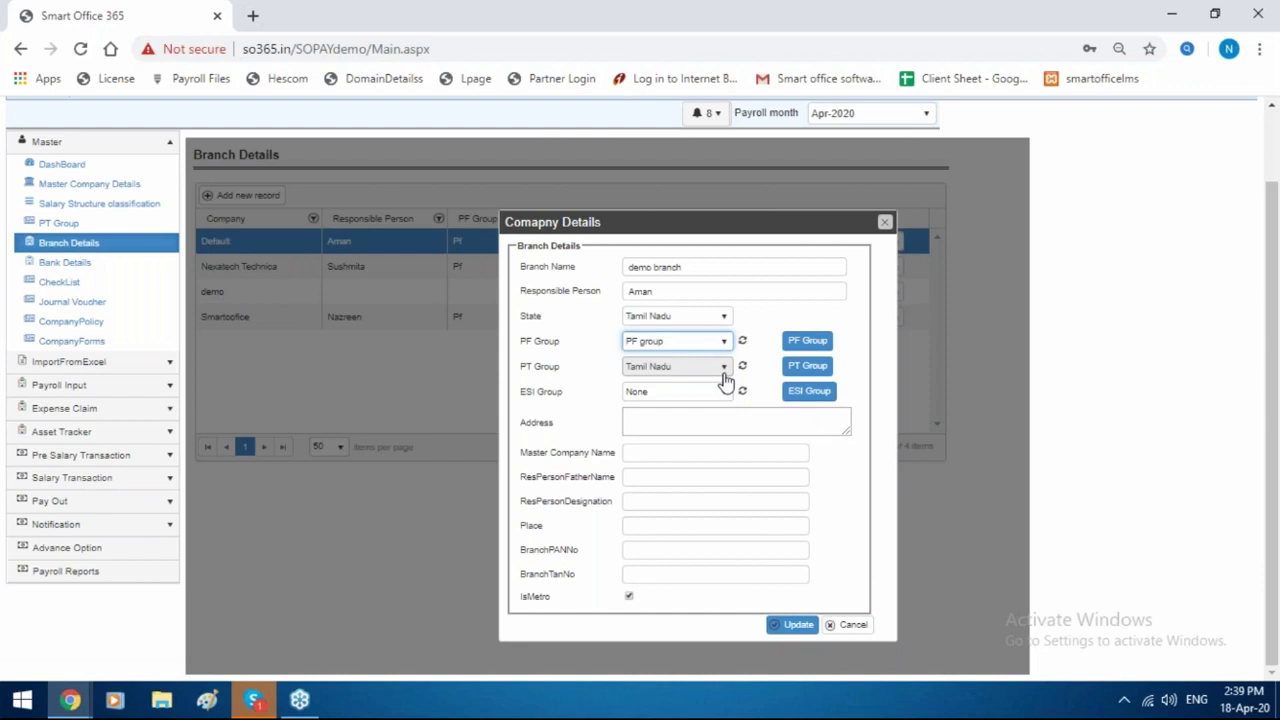
pyautogui.click(884, 223)
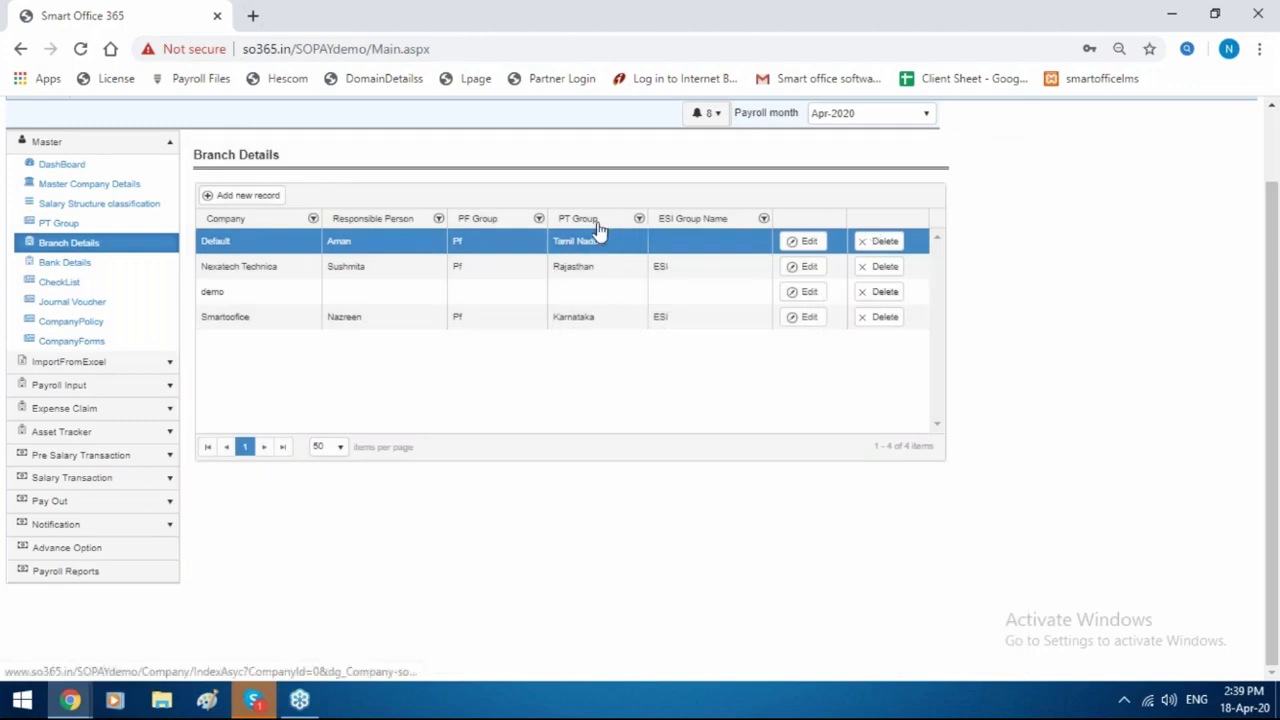
pyautogui.click(64, 265)
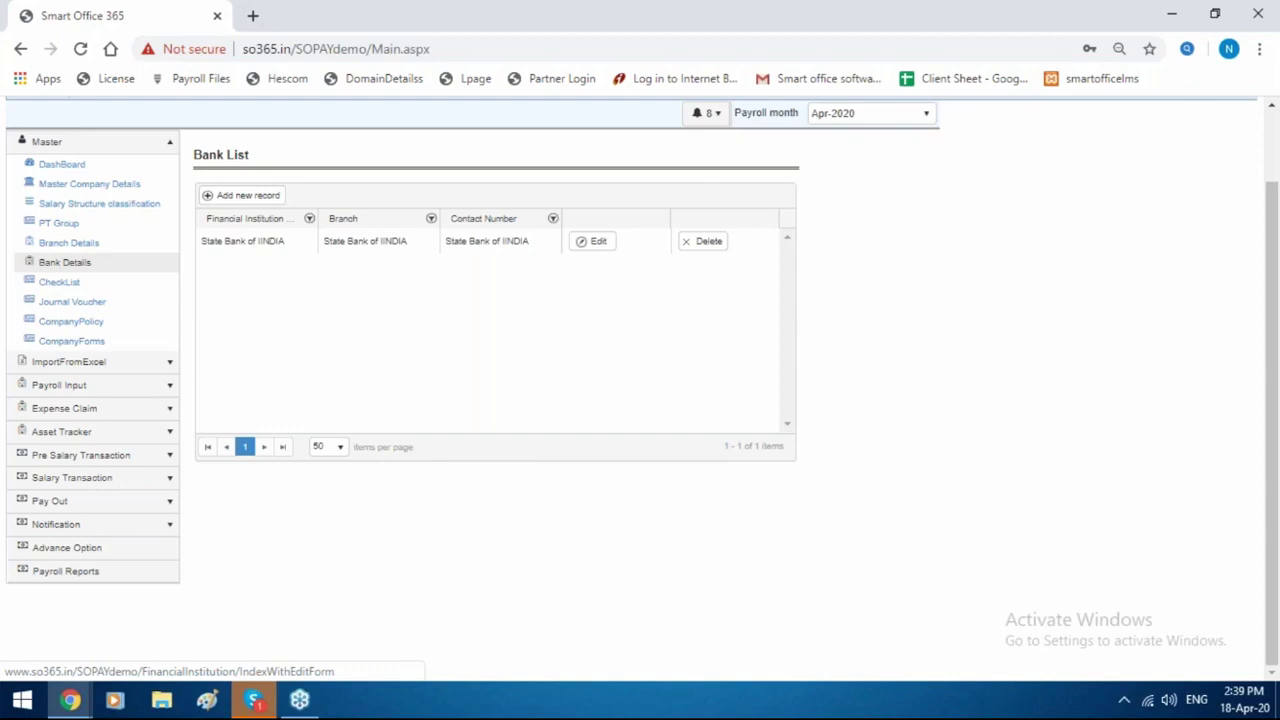
# View the CheckList, discard a new check list item, and open the Import From Excel gallery.
pyautogui.click(62, 284)
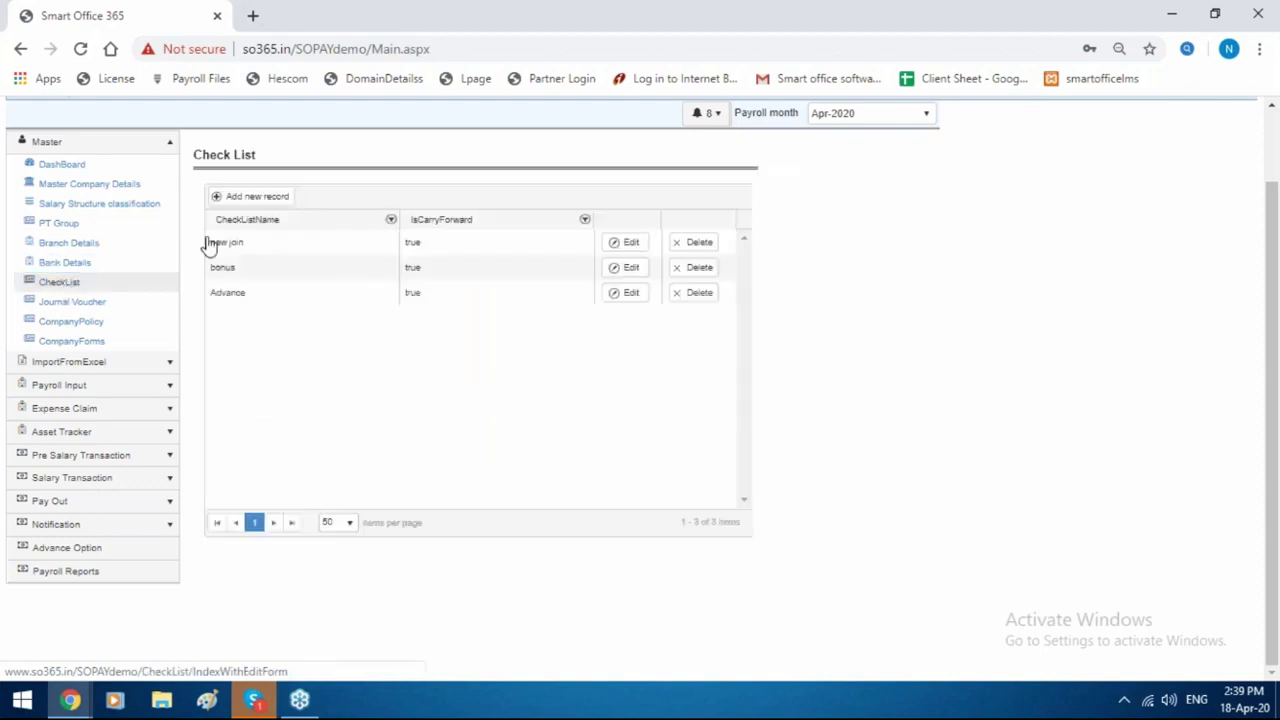
pyautogui.click(285, 200)
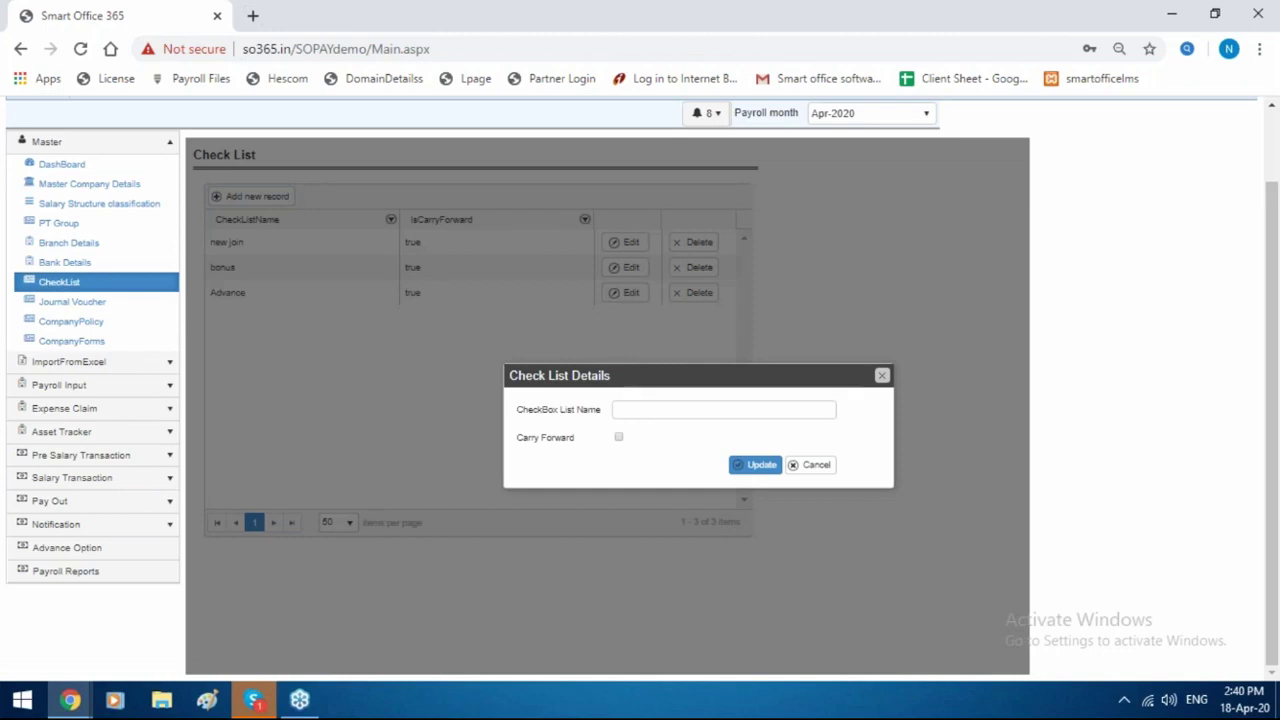
pyautogui.click(683, 410)
pyautogui.click(752, 410)
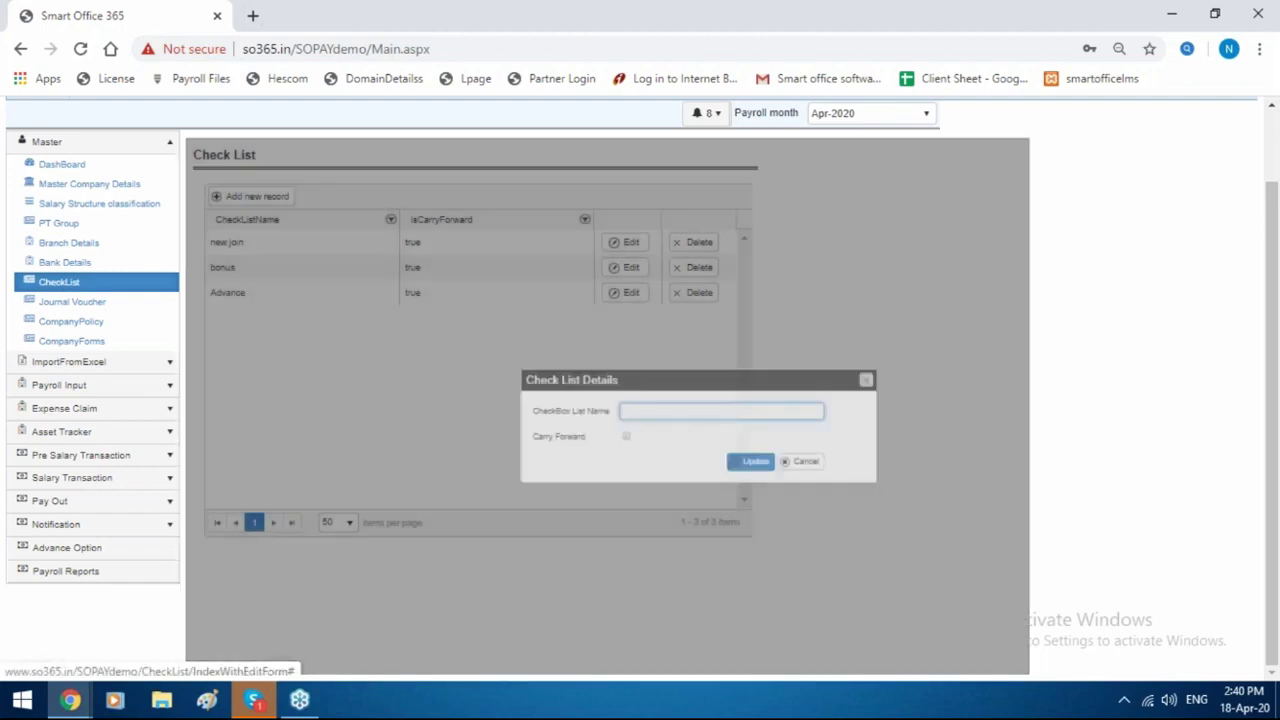
pyautogui.click(880, 376)
pyautogui.click(120, 362)
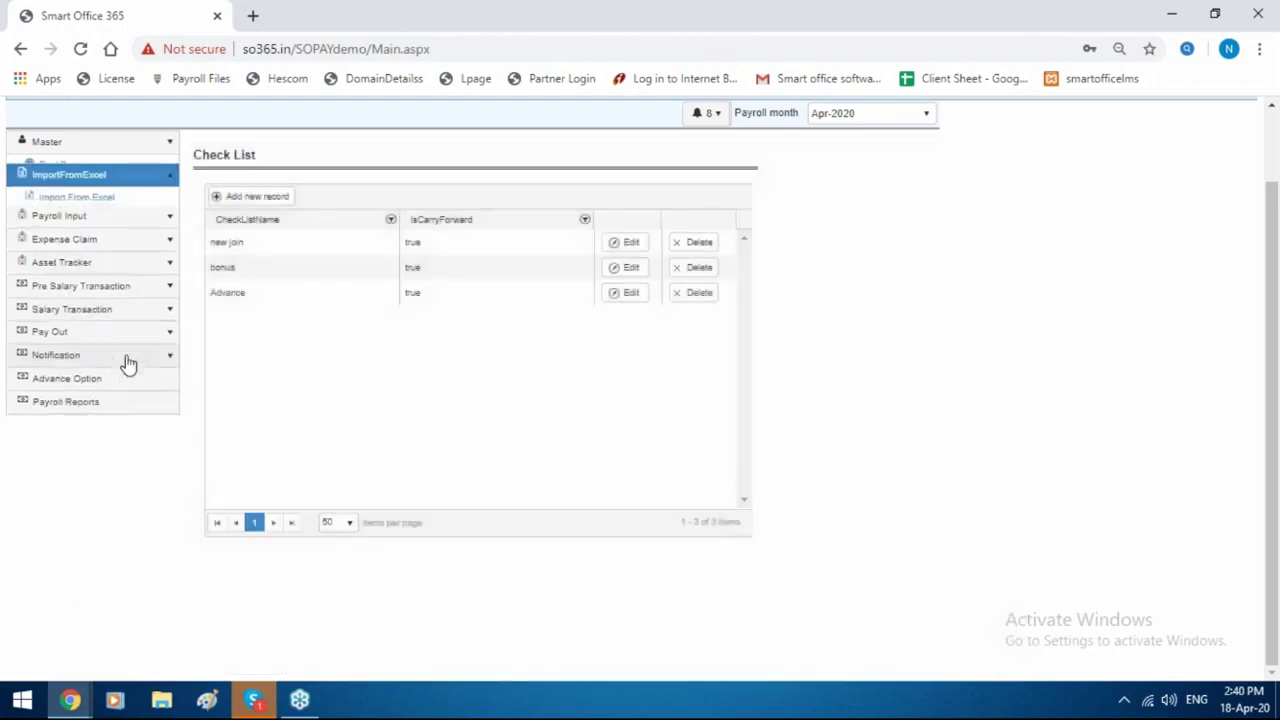
pyautogui.click(124, 188)
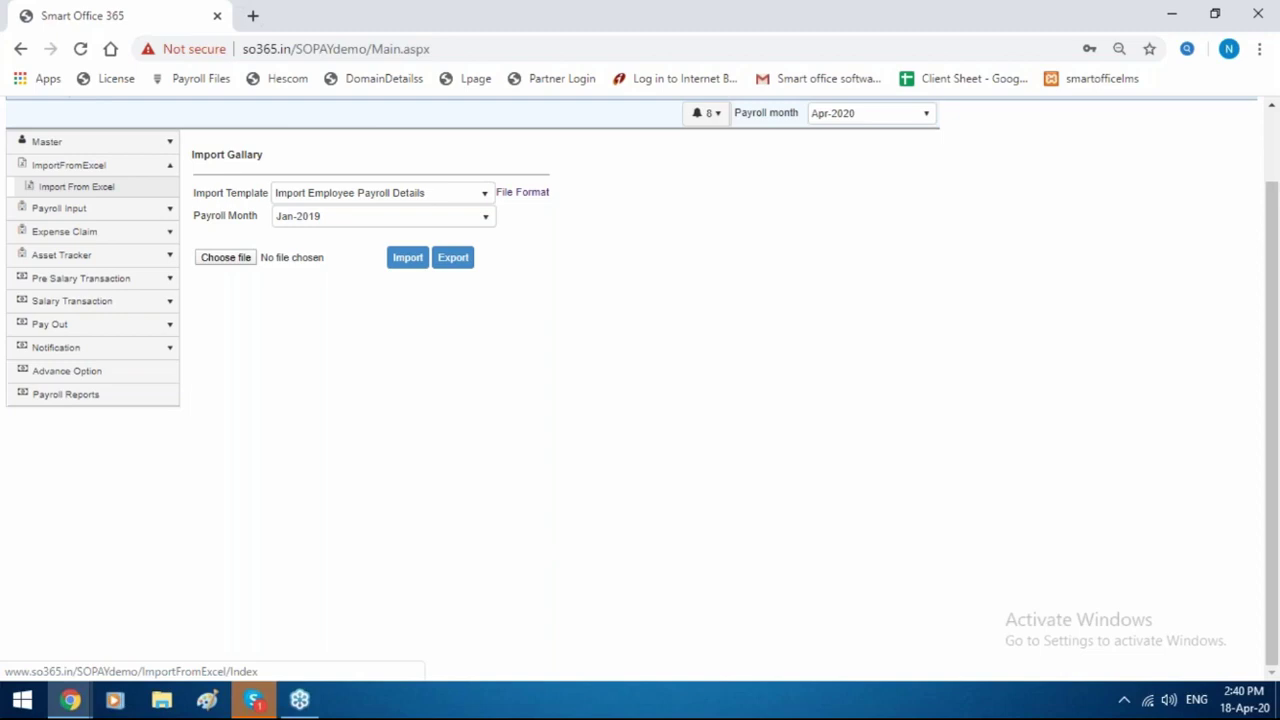
# Expand Payroll Input and show the Payroll Month list from Apr-2020 back to Aug-2019.
pyautogui.click(124, 188)
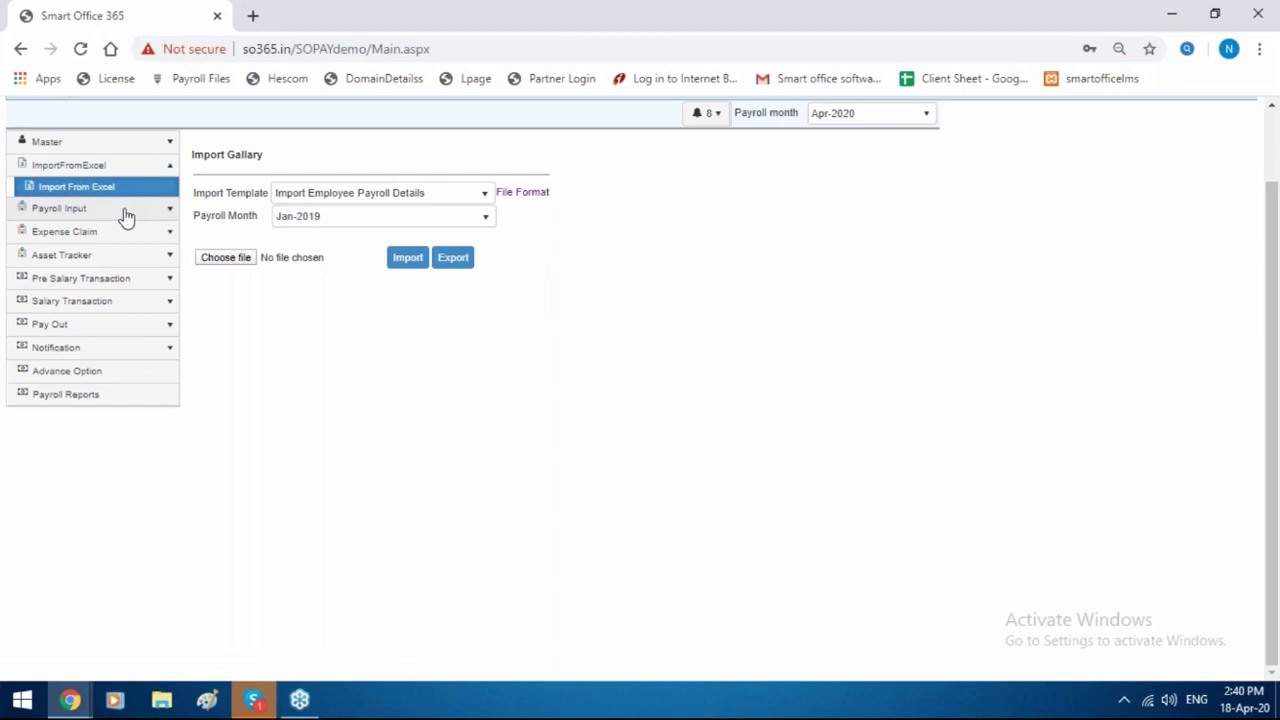
pyautogui.click(124, 212)
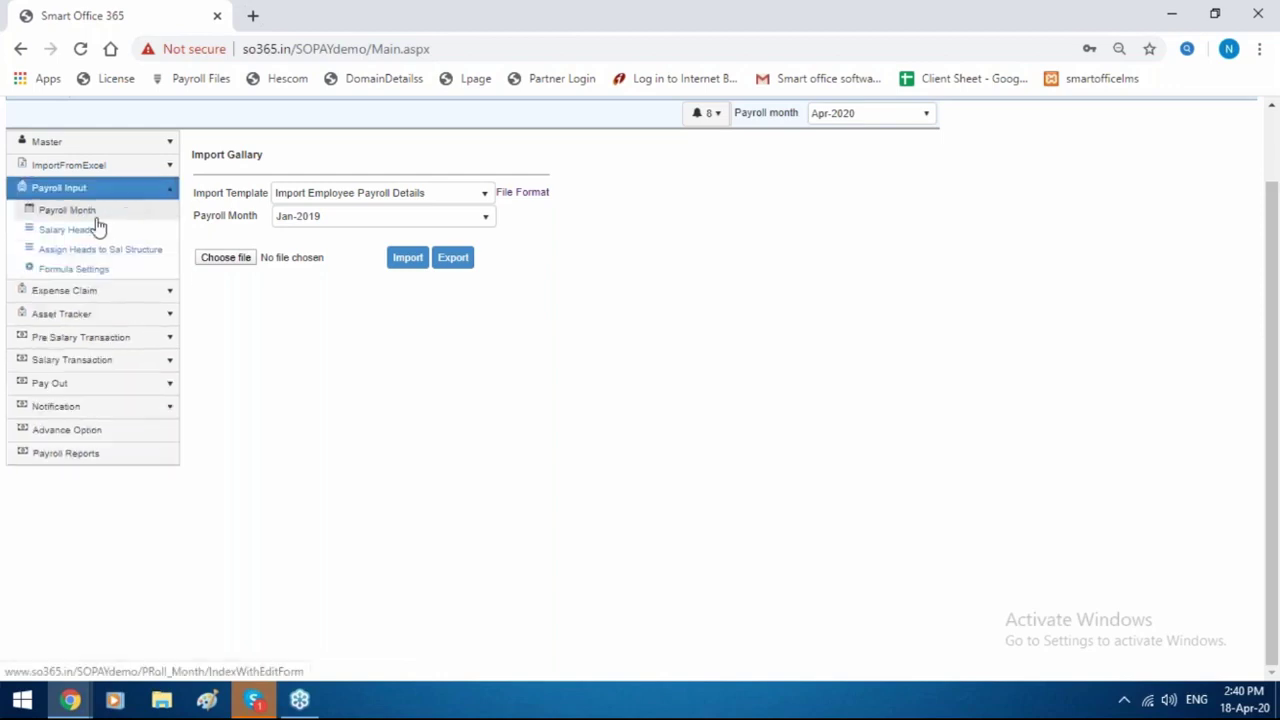
pyautogui.click(80, 213)
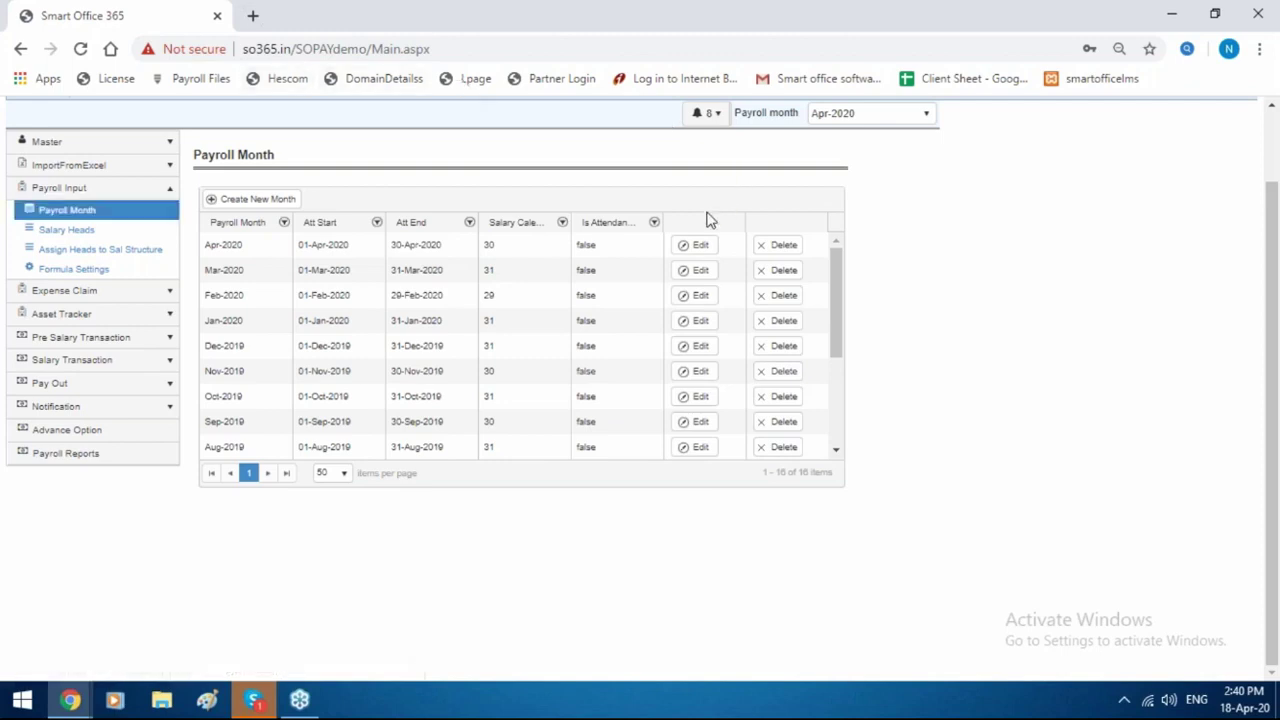
# Inspect the Apr-2020 month details without changes, then go to Salary Heads classification.
pyautogui.click(700, 248)
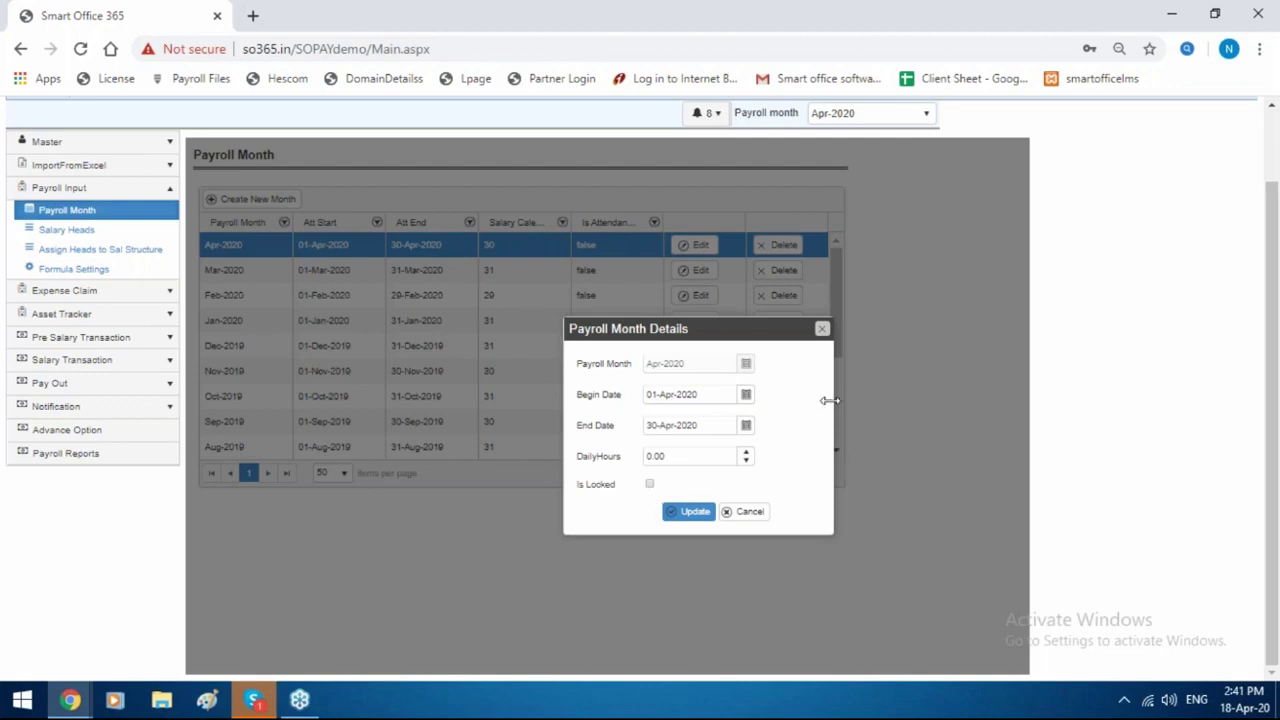
pyautogui.click(822, 331)
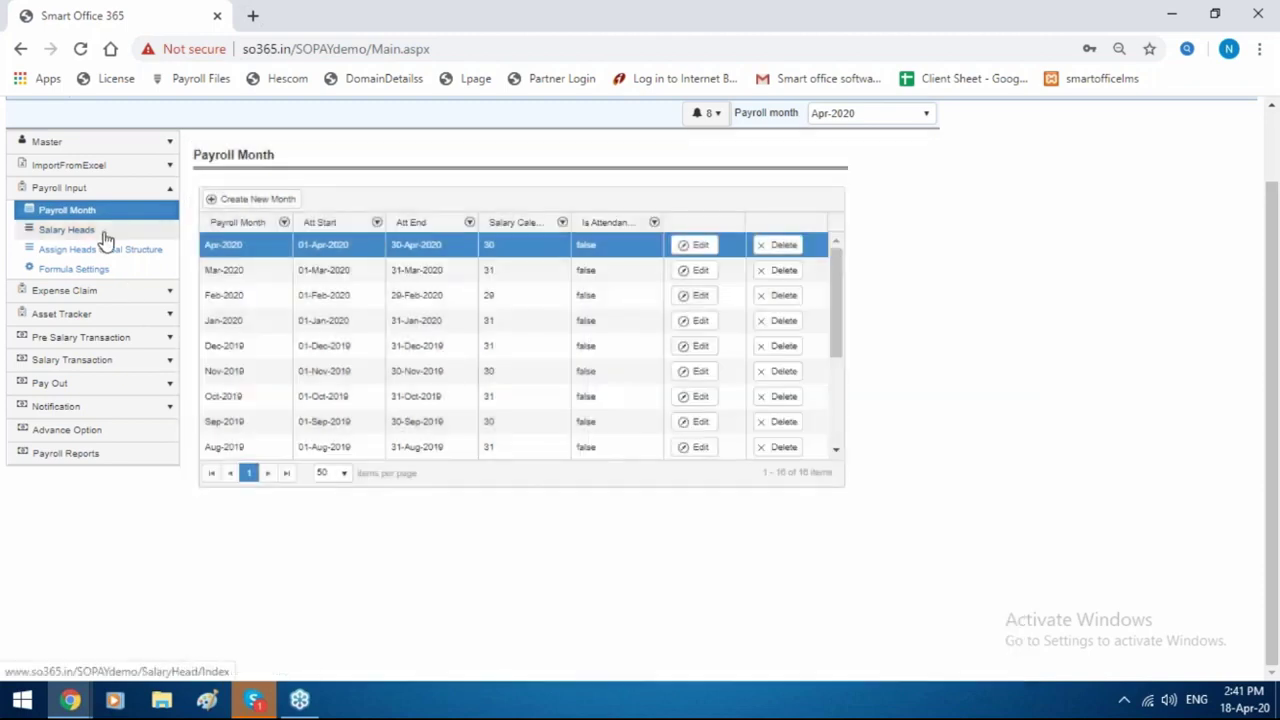
pyautogui.click(105, 236)
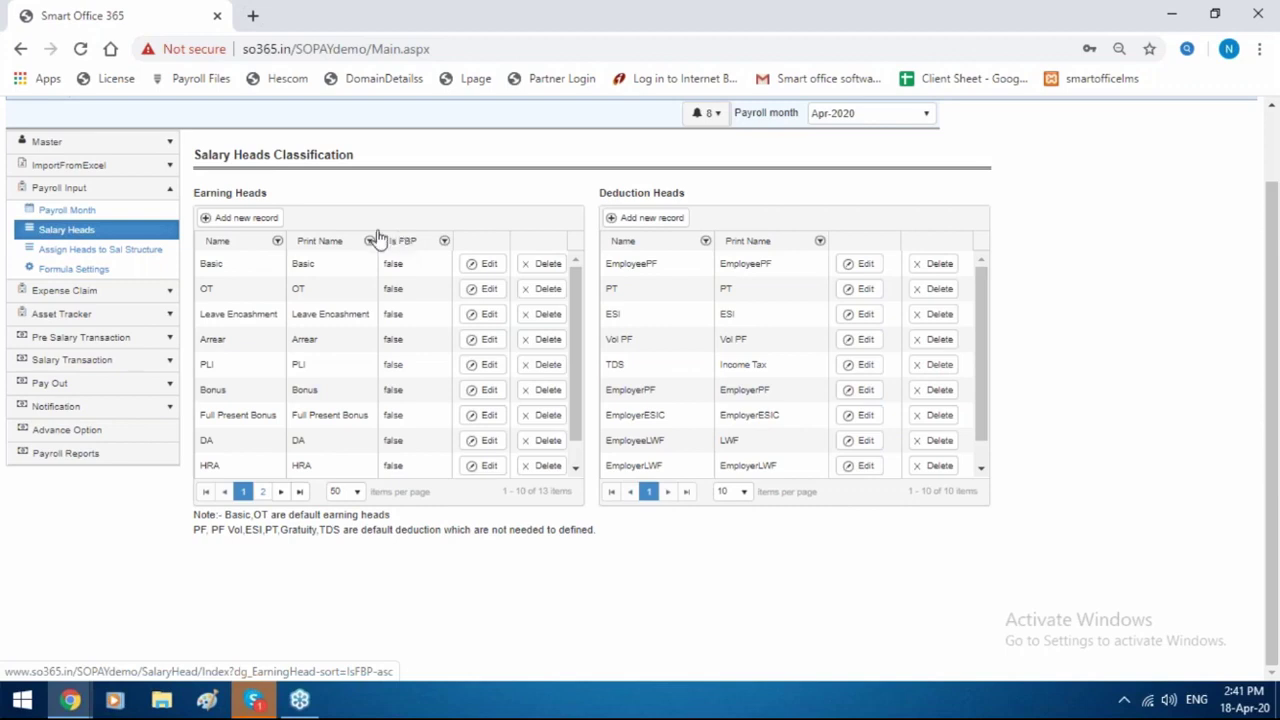
# Discard a new earning head form, then view the Smartoffice structure's assigned heads.
pyautogui.click(268, 226)
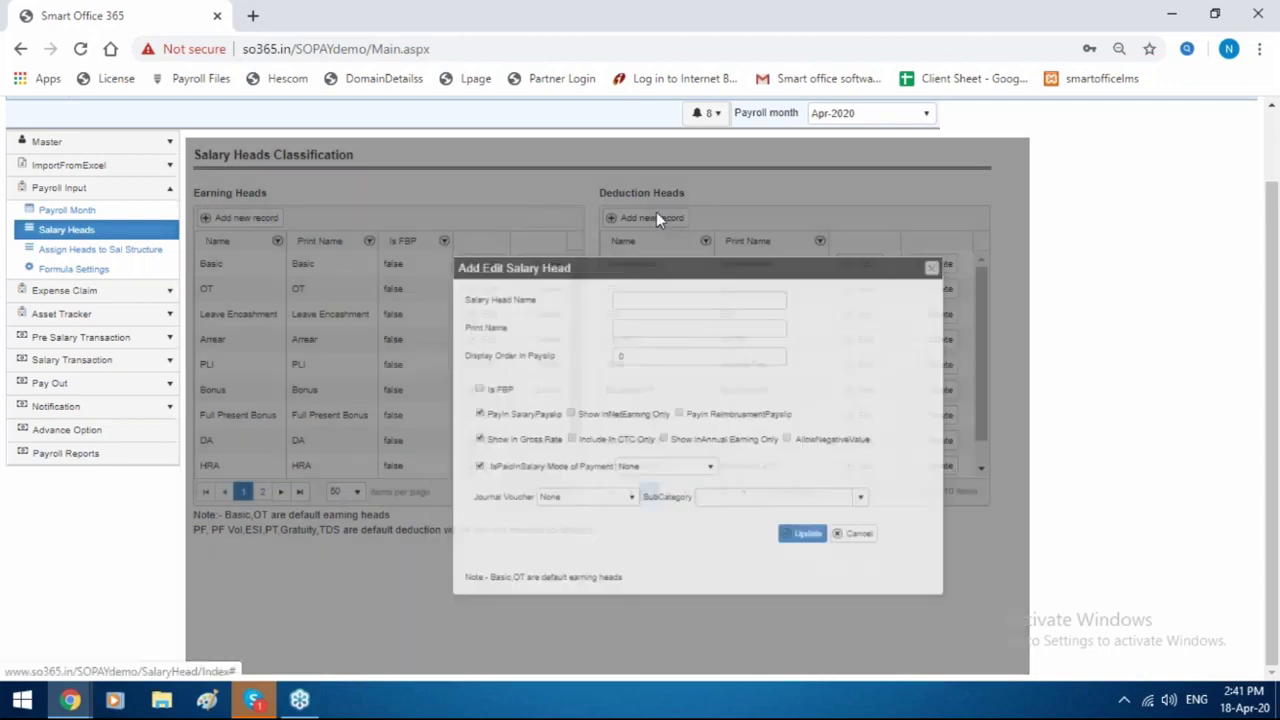
pyautogui.click(656, 216)
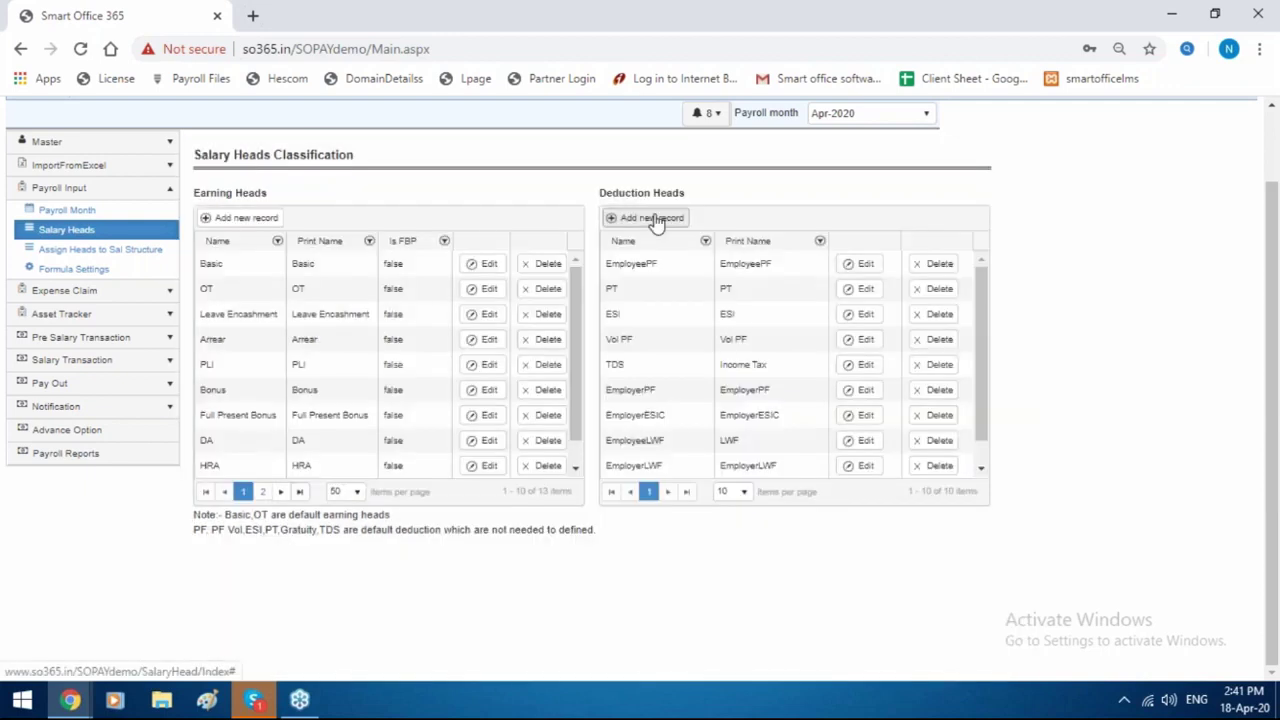
pyautogui.click(63, 258)
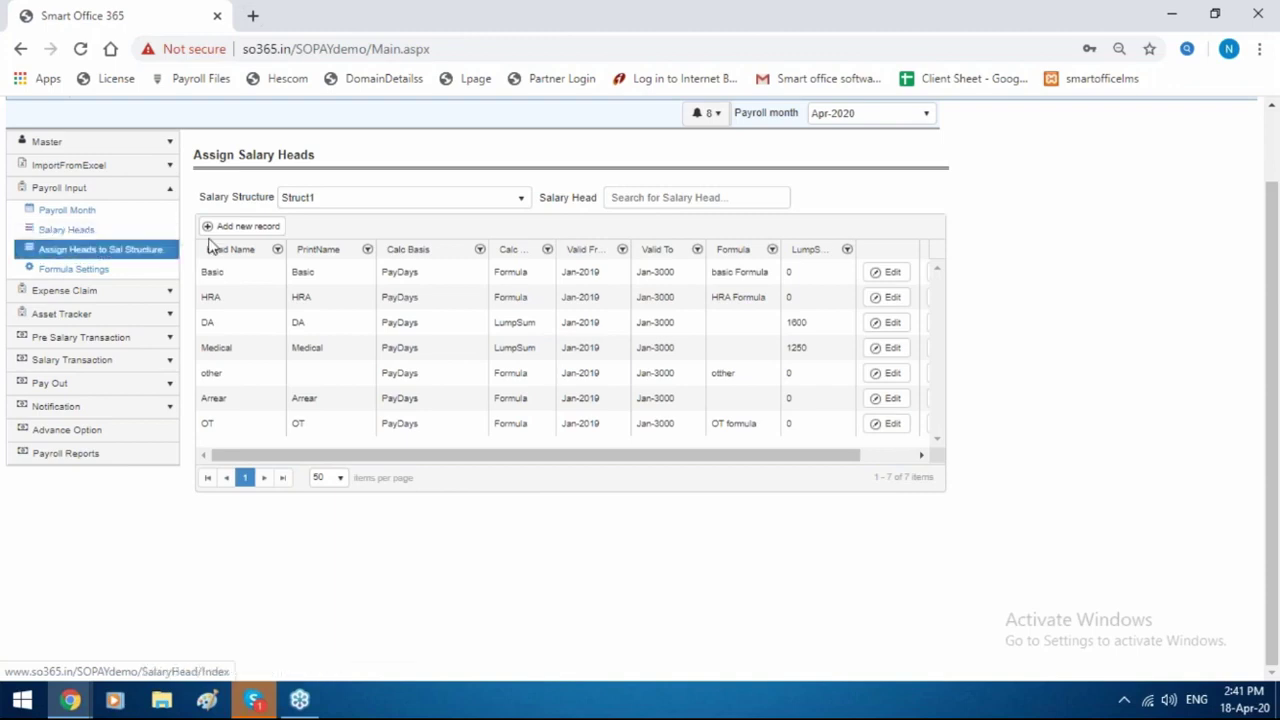
pyautogui.click(366, 203)
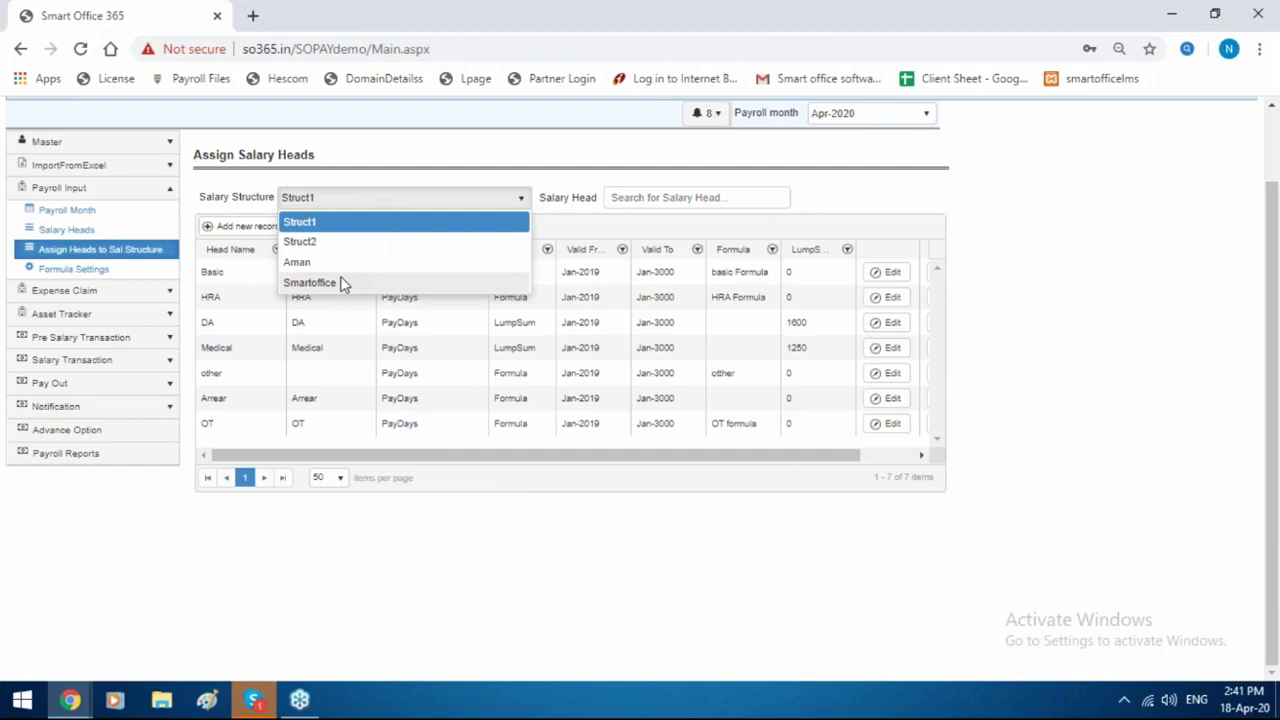
pyautogui.click(340, 284)
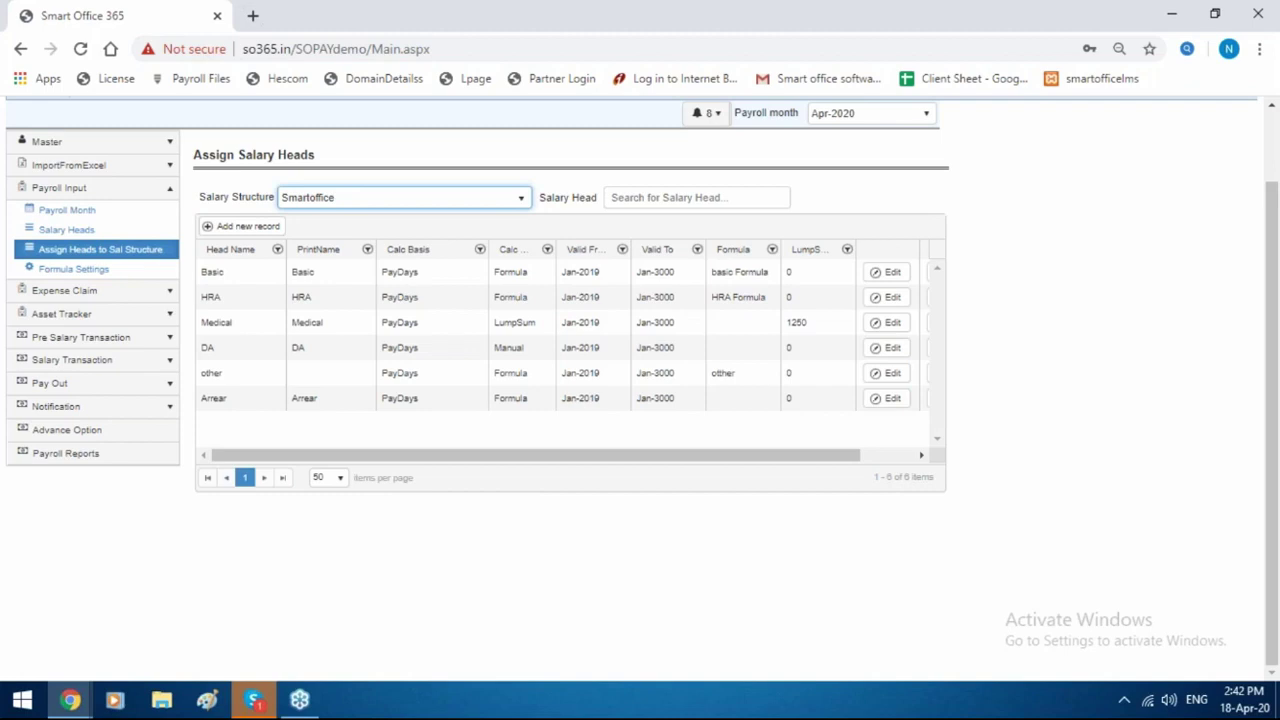
# Add a new head assignment with Salary Structure Smartoffice and Salary Head HRA.
pyautogui.click(246, 228)
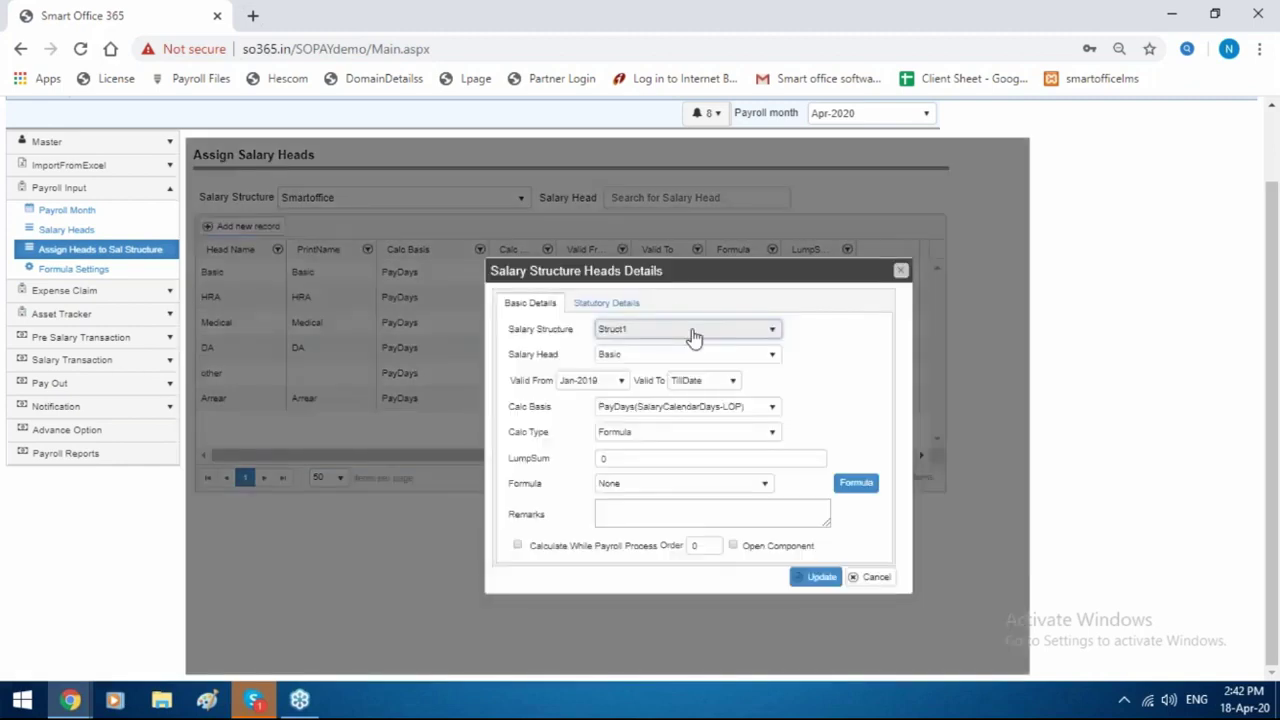
pyautogui.click(694, 331)
pyautogui.click(660, 404)
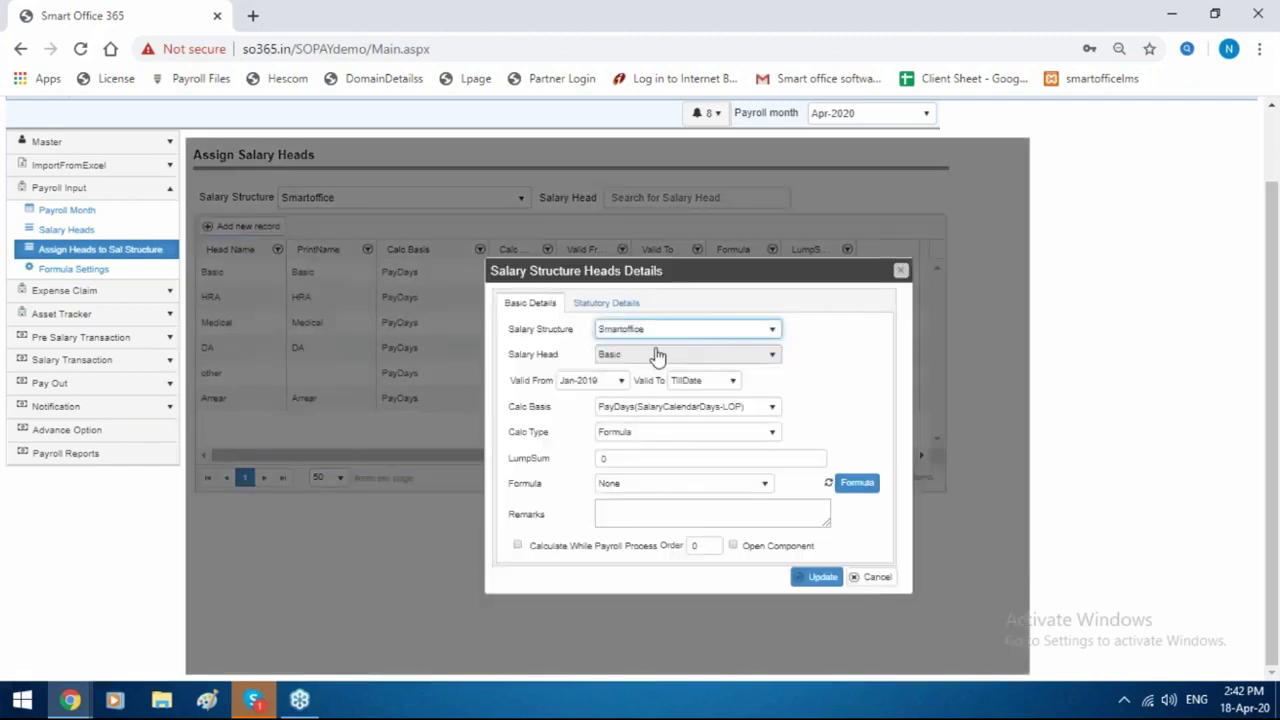
pyautogui.click(654, 357)
pyautogui.scroll(-3, 672, 447)
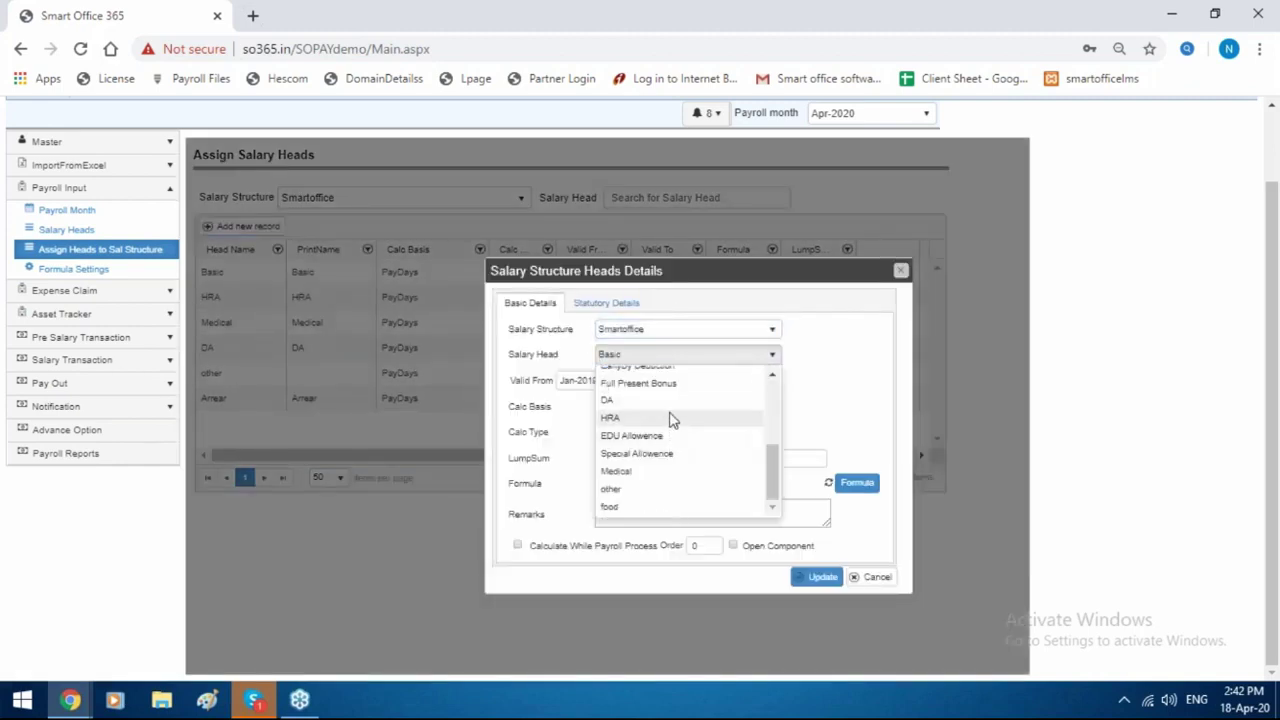
pyautogui.click(671, 417)
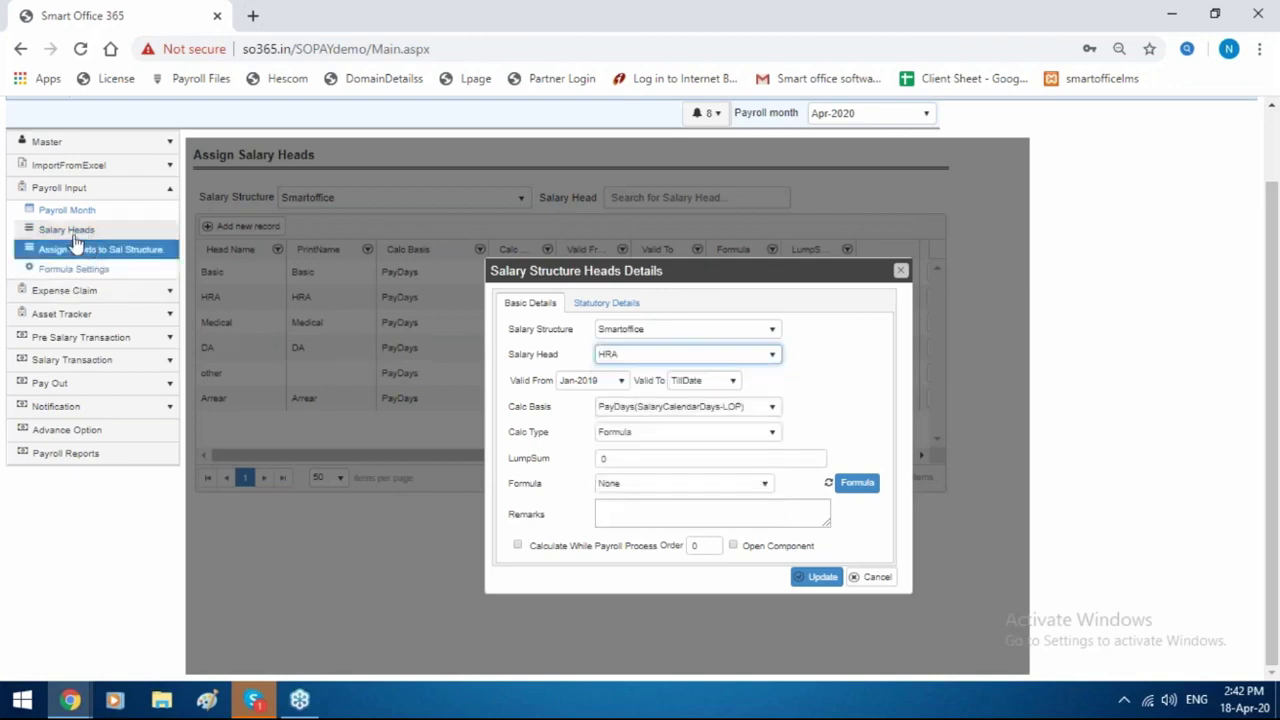
pyautogui.click(645, 369)
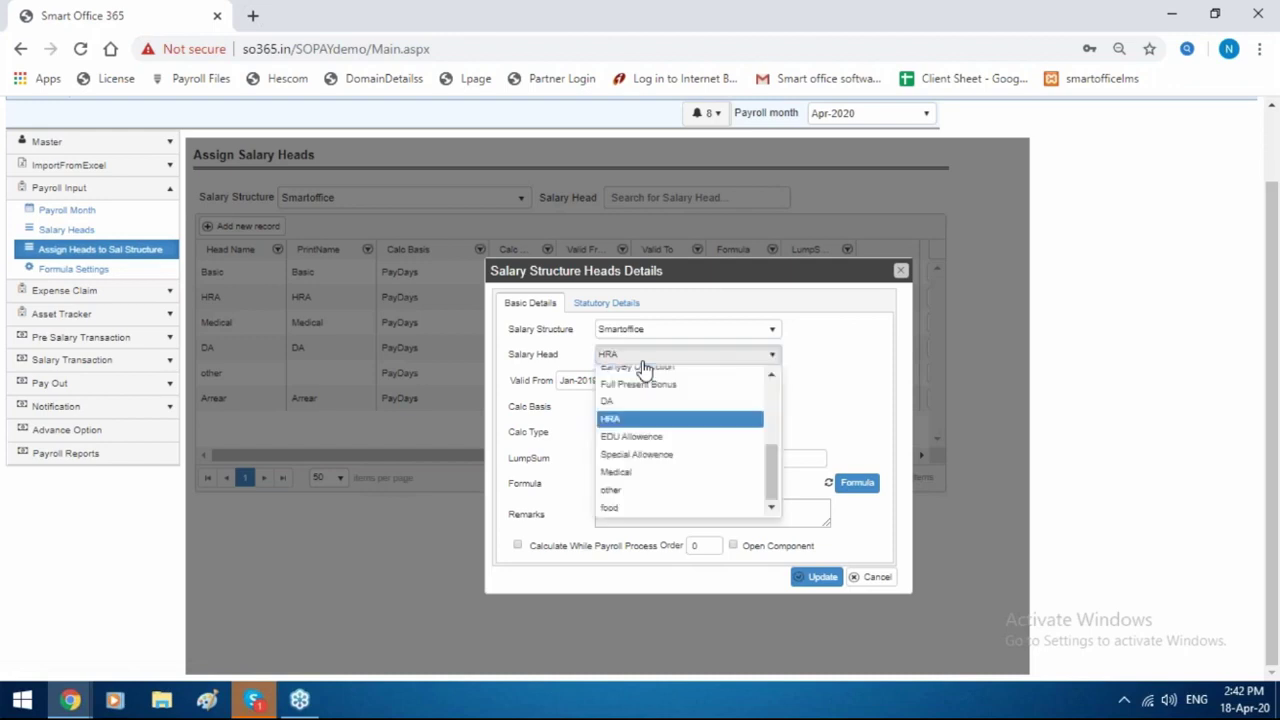
pyautogui.click(666, 418)
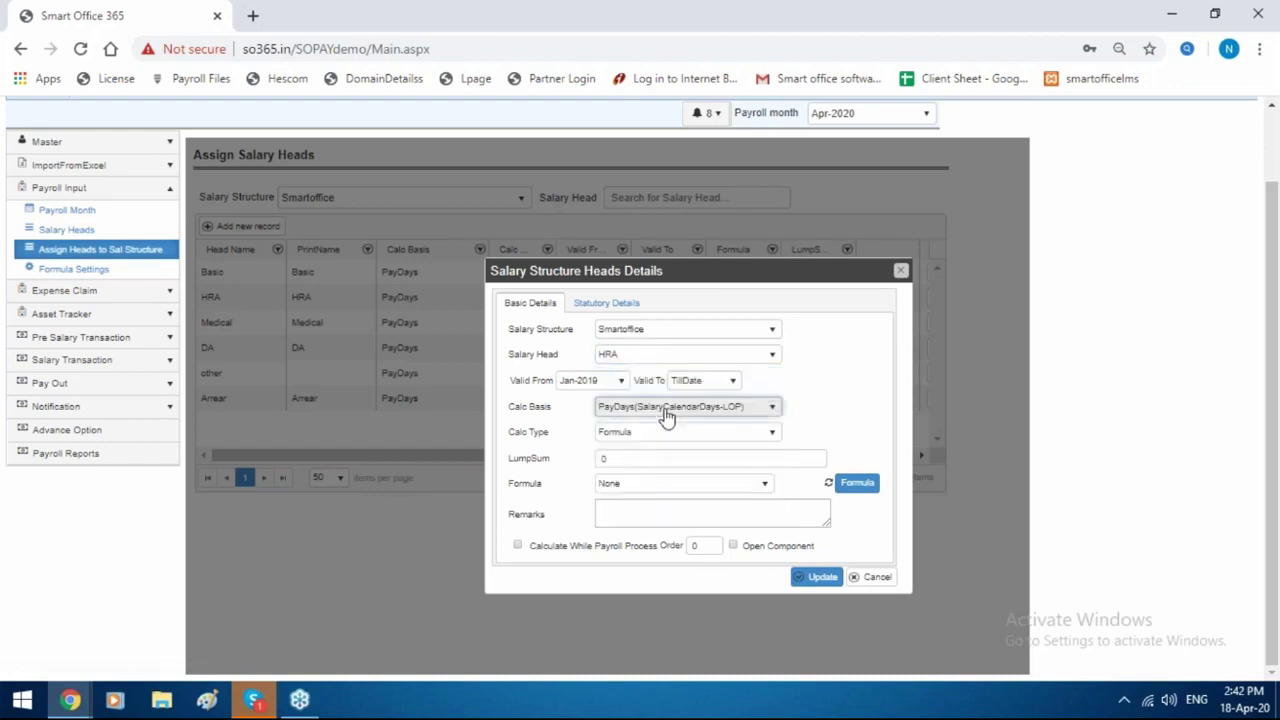
# Set the HRA calculation basis to SalaryCalendarDays.
pyautogui.click(670, 410)
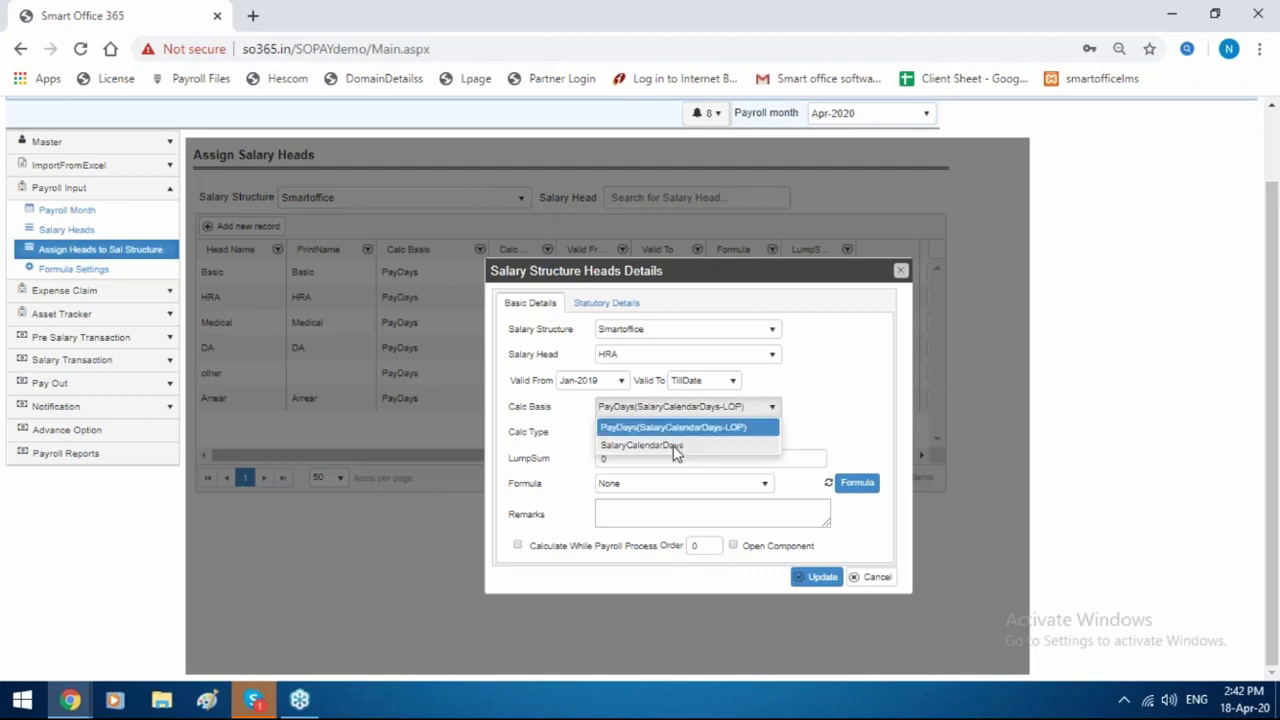
pyautogui.click(660, 445)
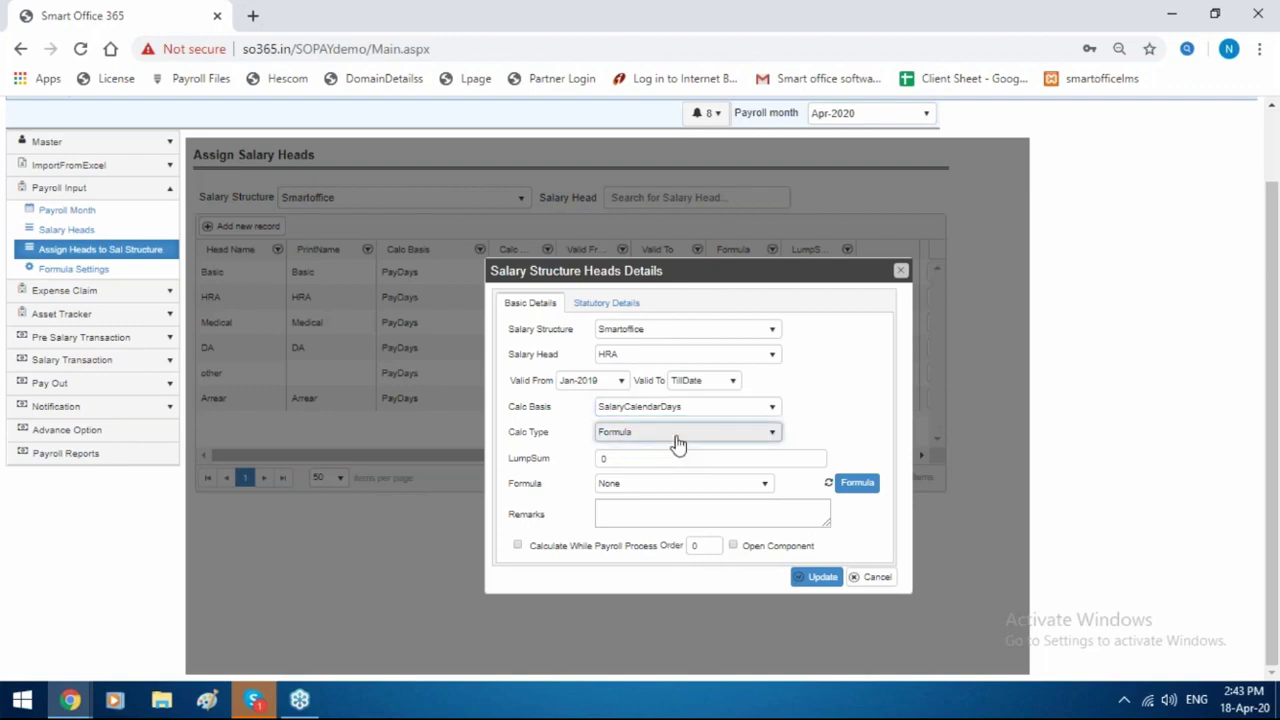
pyautogui.click(677, 438)
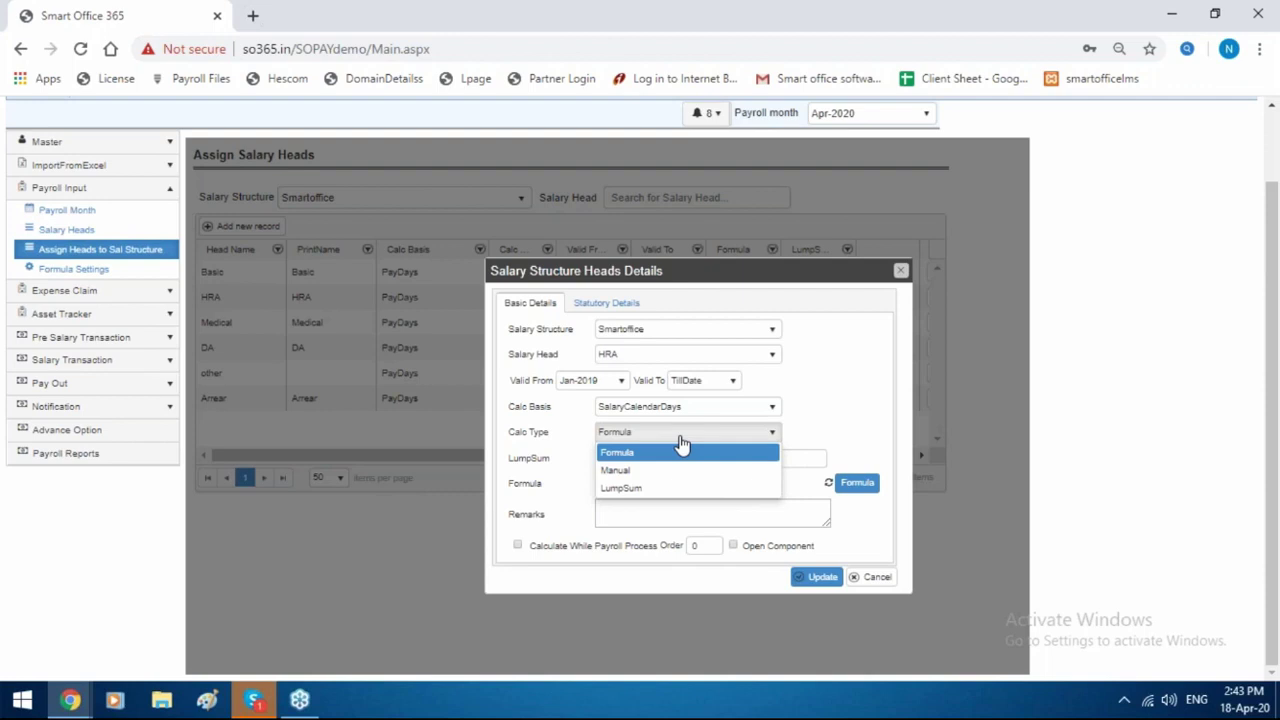
pyautogui.click(858, 484)
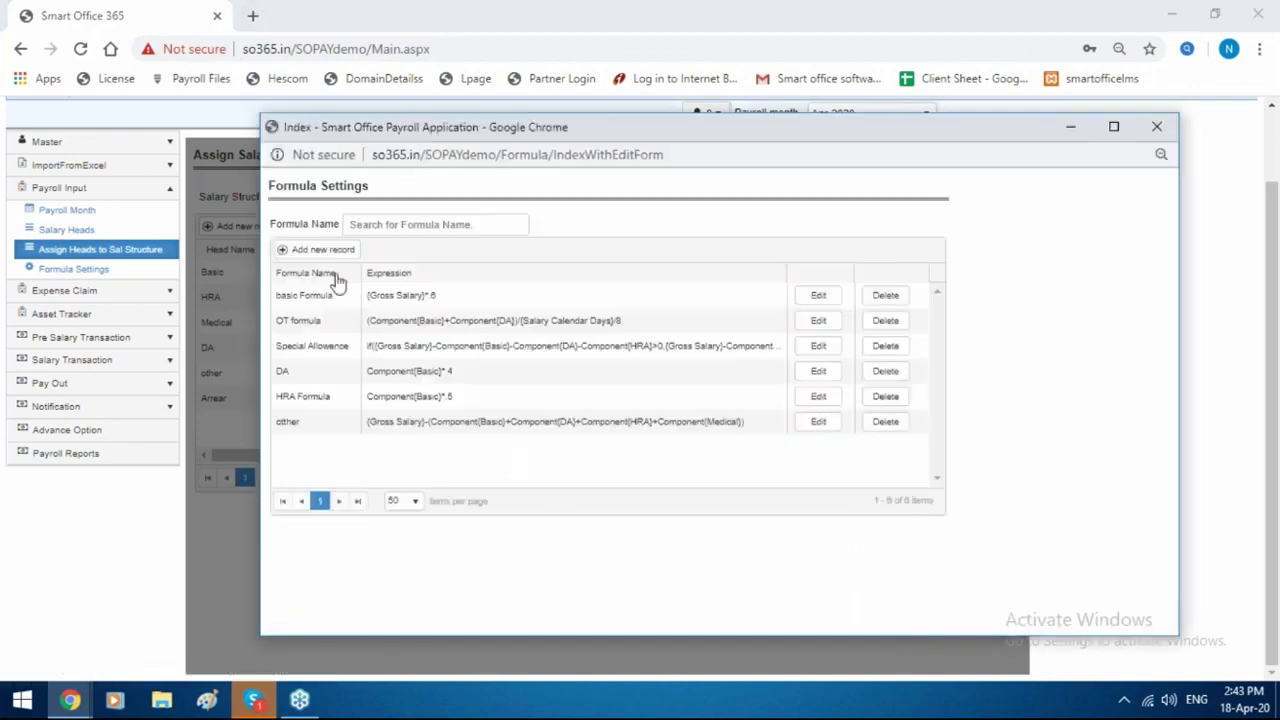
pyautogui.click(332, 255)
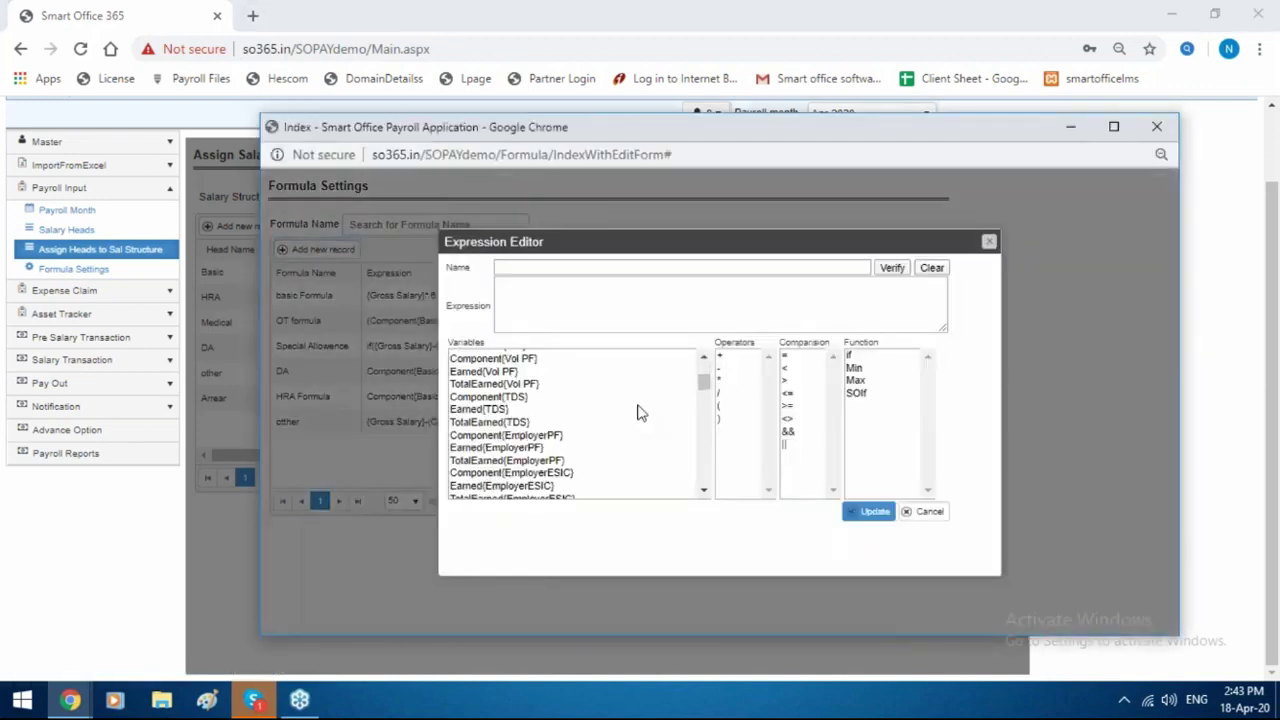
pyautogui.scroll(-10, 640, 413)
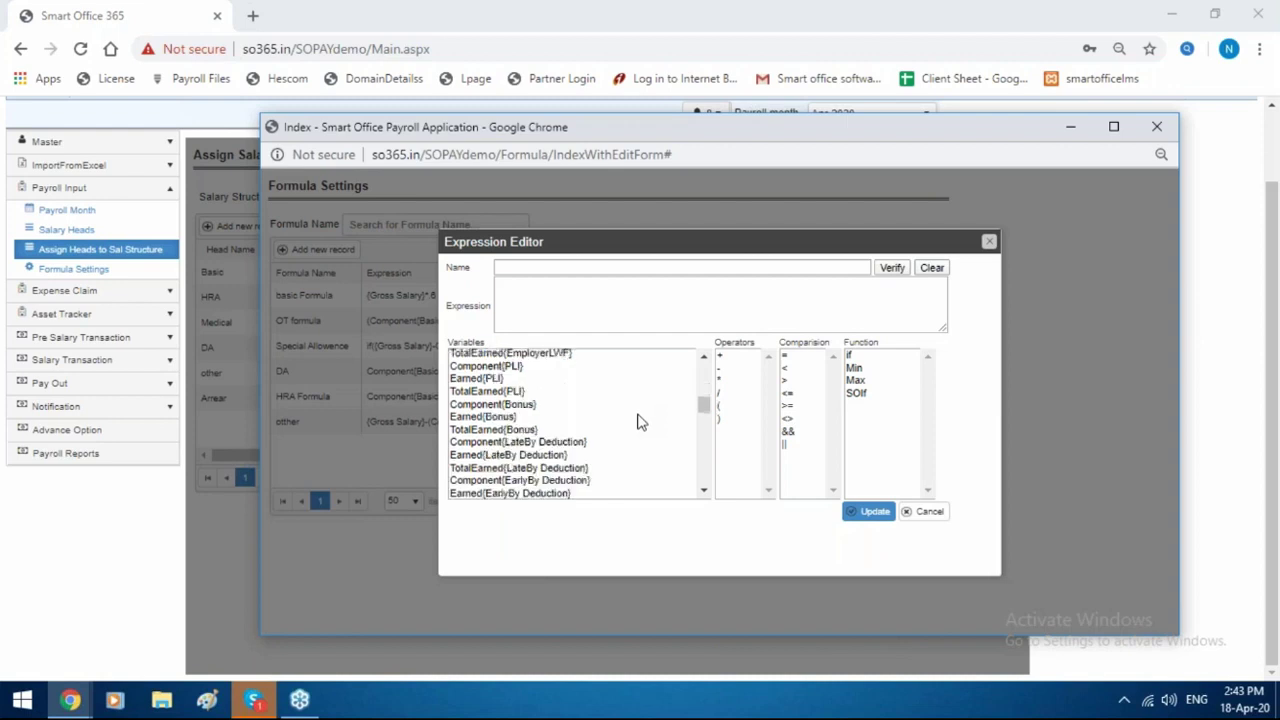
pyautogui.scroll(-4, 638, 441)
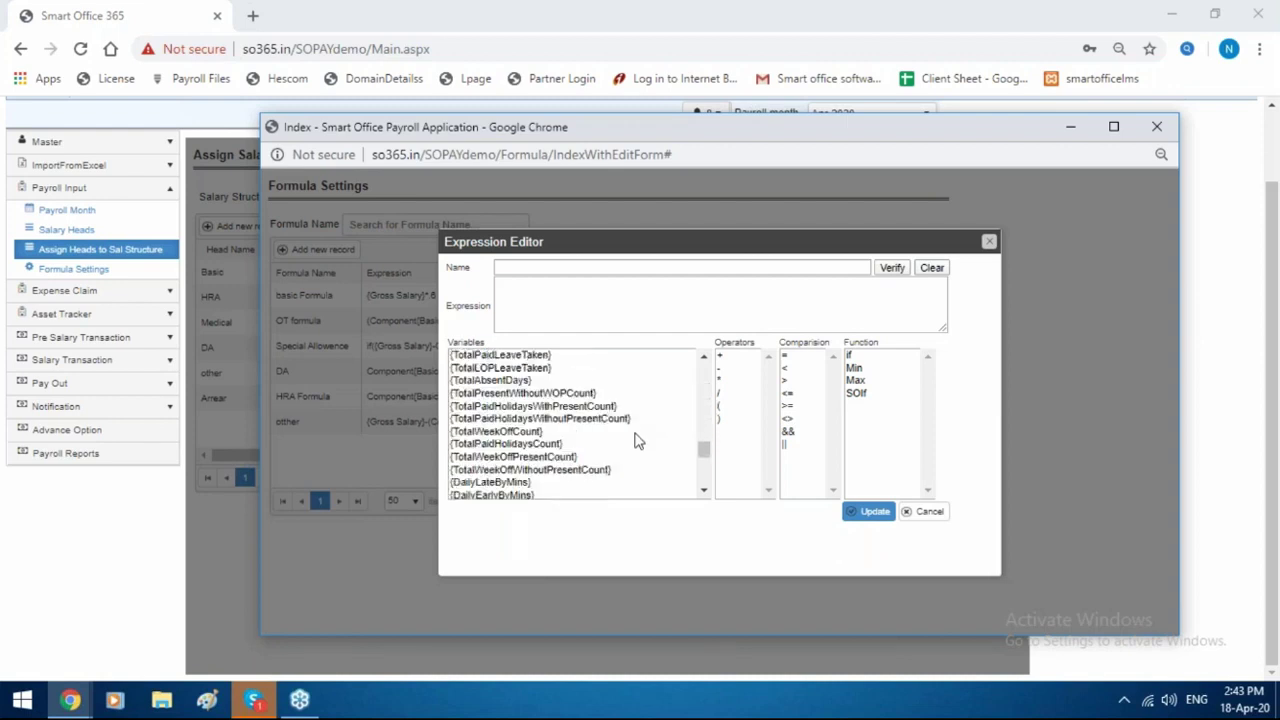
pyautogui.scroll(-3, 638, 441)
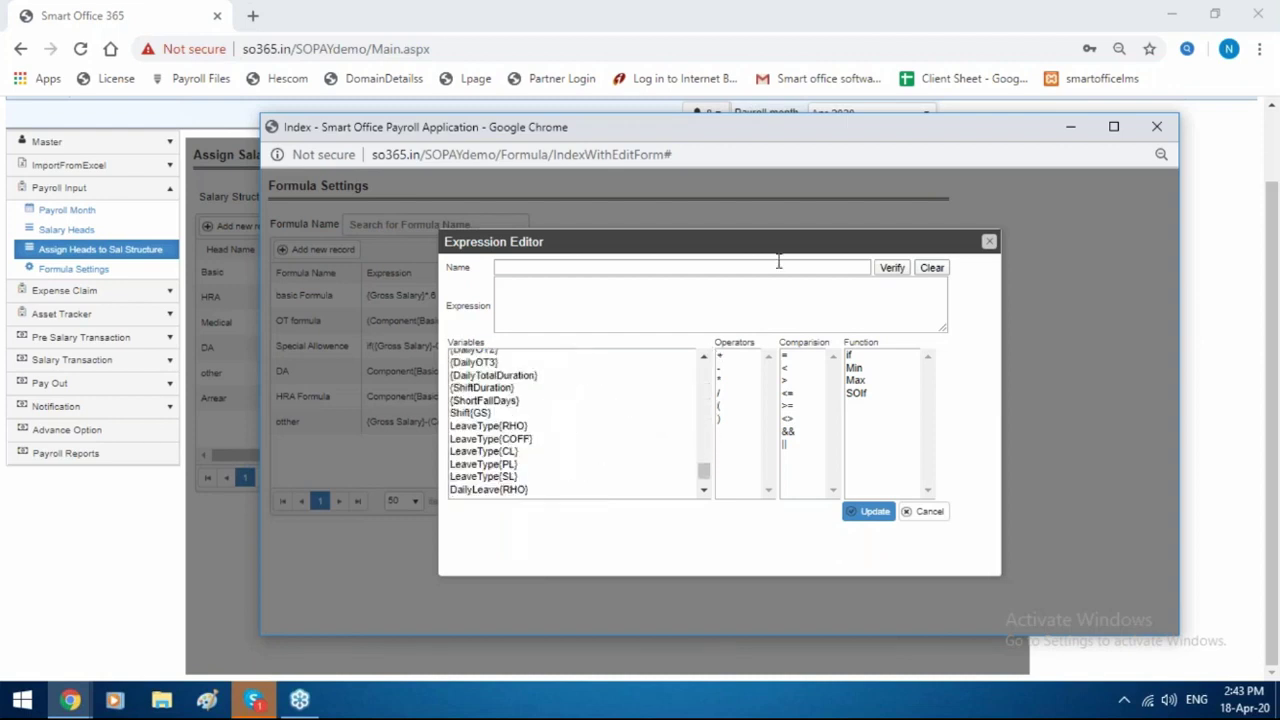
pyautogui.scroll(-1, 534, 410)
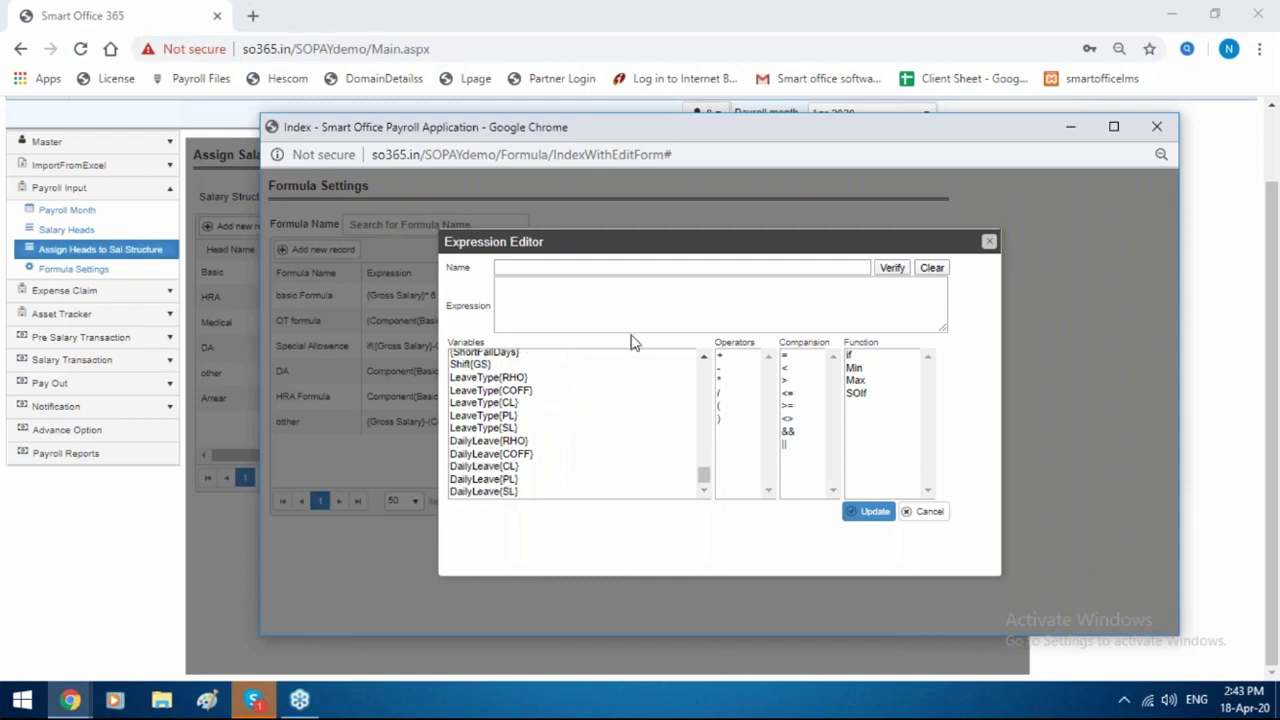
pyautogui.moveTo(848, 248); pyautogui.dragTo(762, 250)
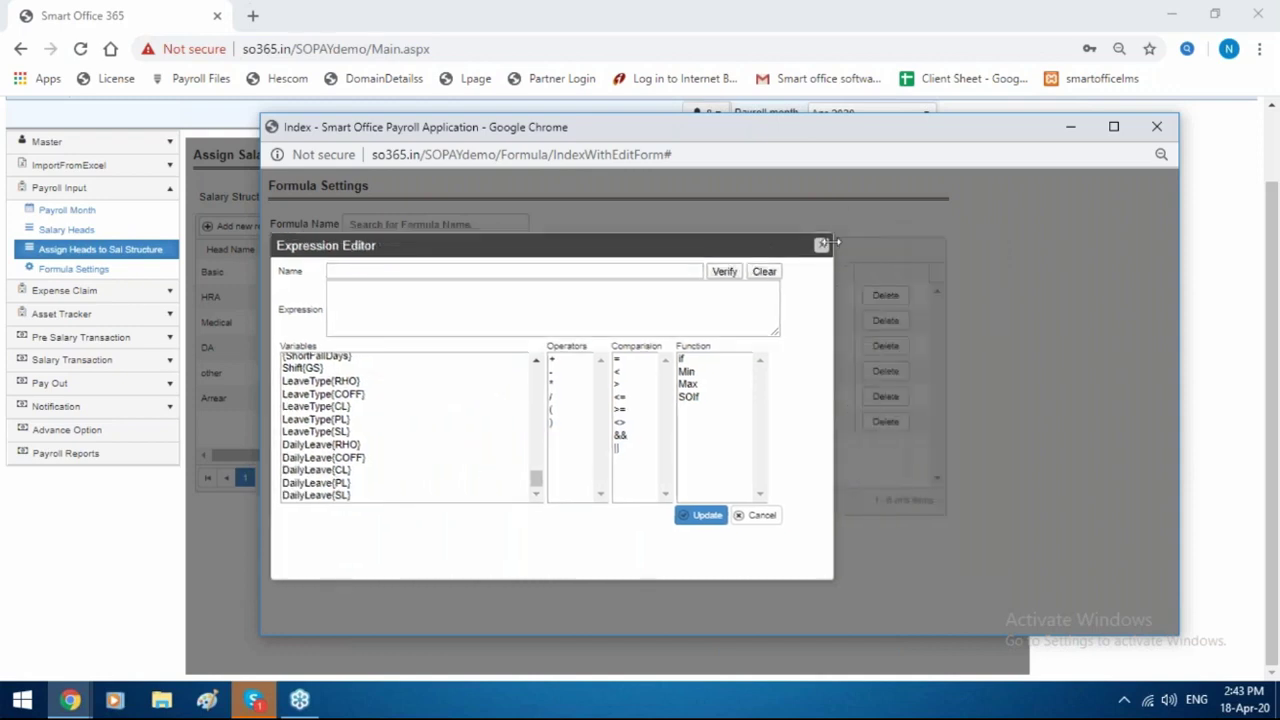
pyautogui.click(821, 244)
pyautogui.moveTo(812, 140); pyautogui.dragTo(514, 177)
pyautogui.click(857, 163)
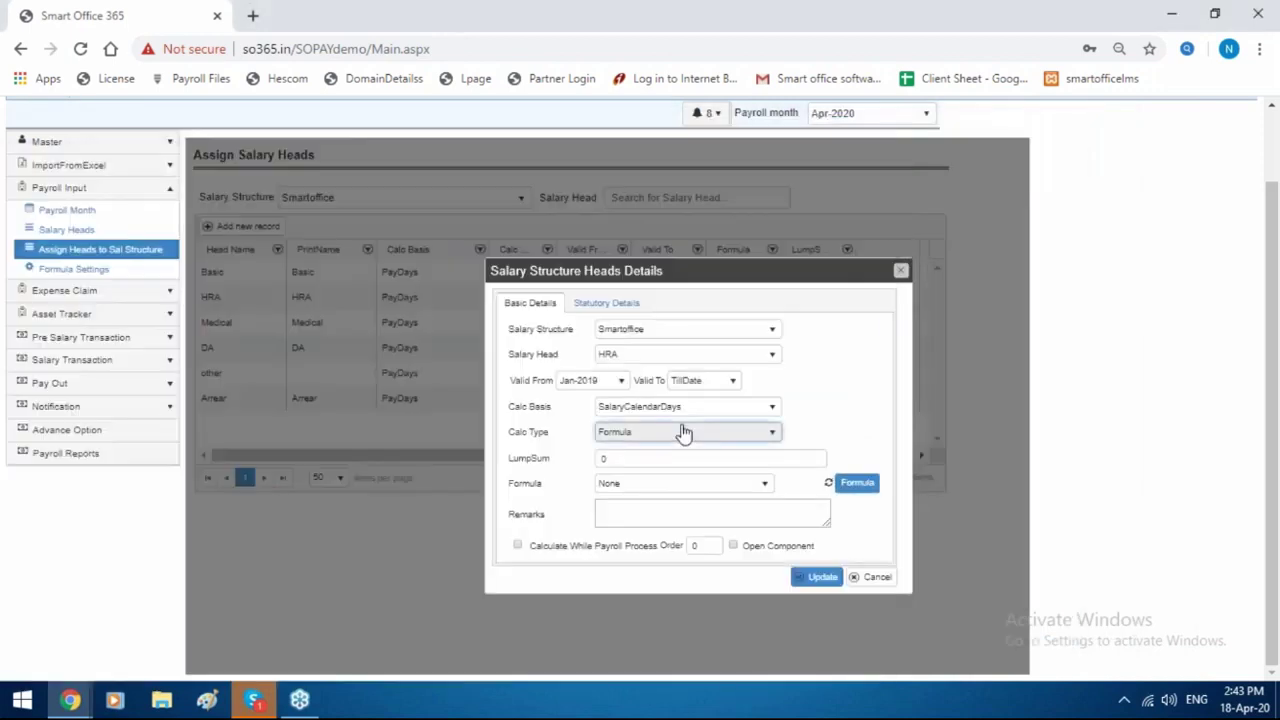
# Tick Carry Forward for Future Month on HRA and set its calc type to LumpSum.
pyautogui.click(684, 432)
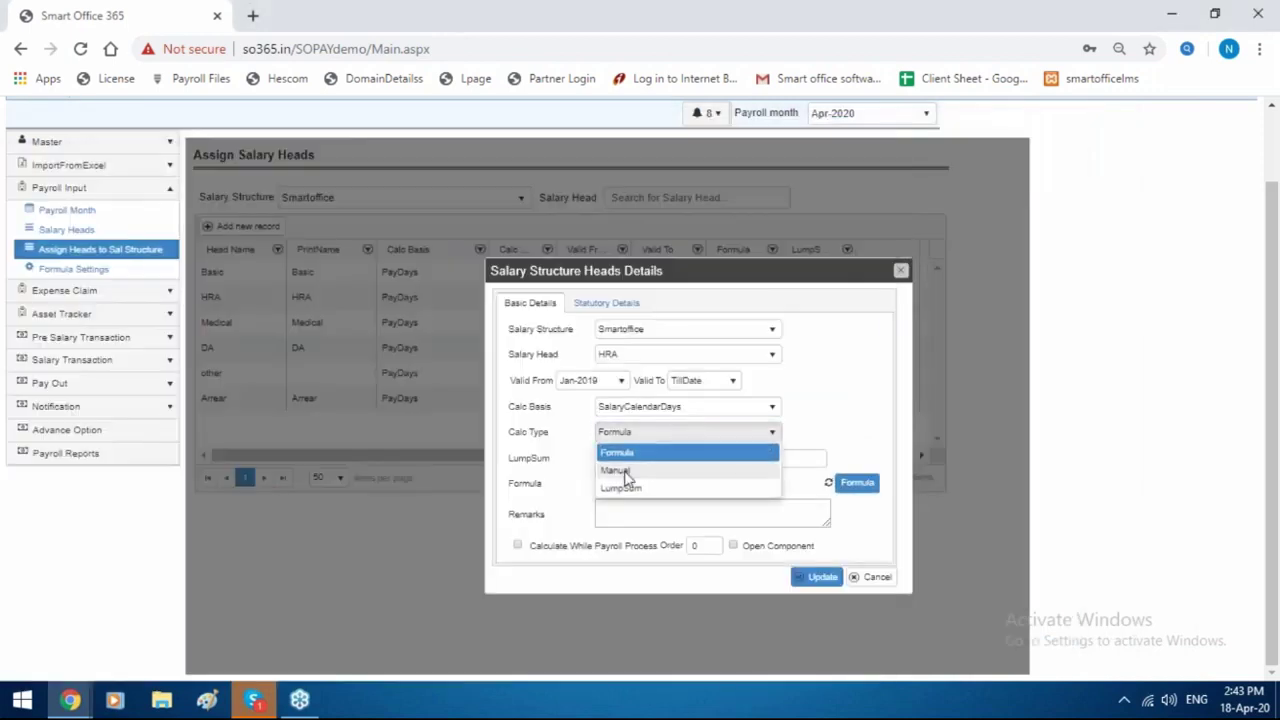
pyautogui.click(617, 470)
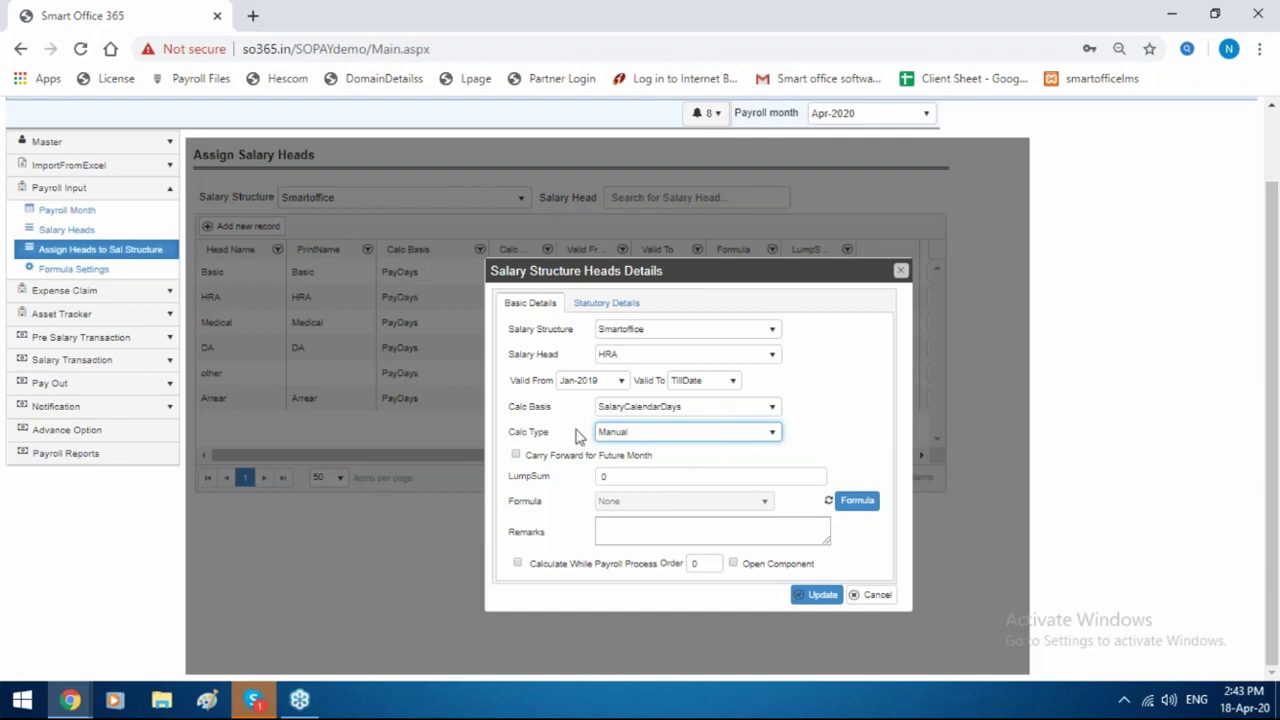
pyautogui.click(516, 456)
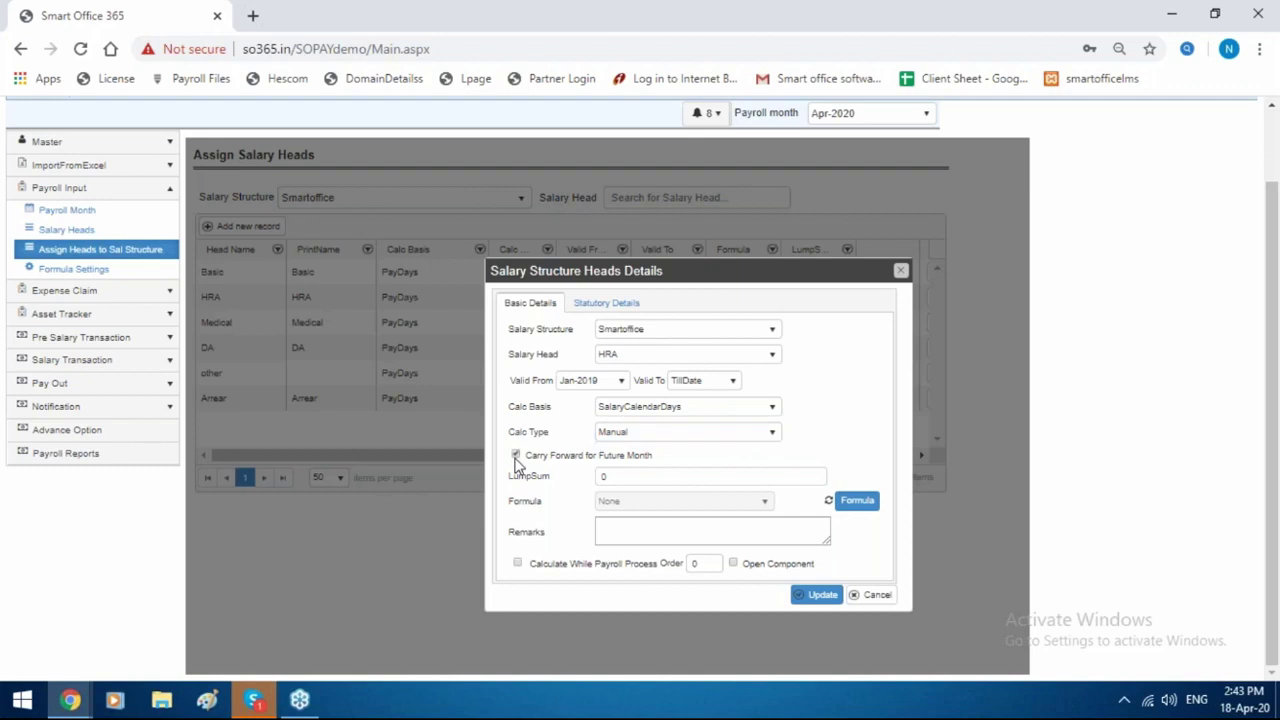
pyautogui.click(655, 432)
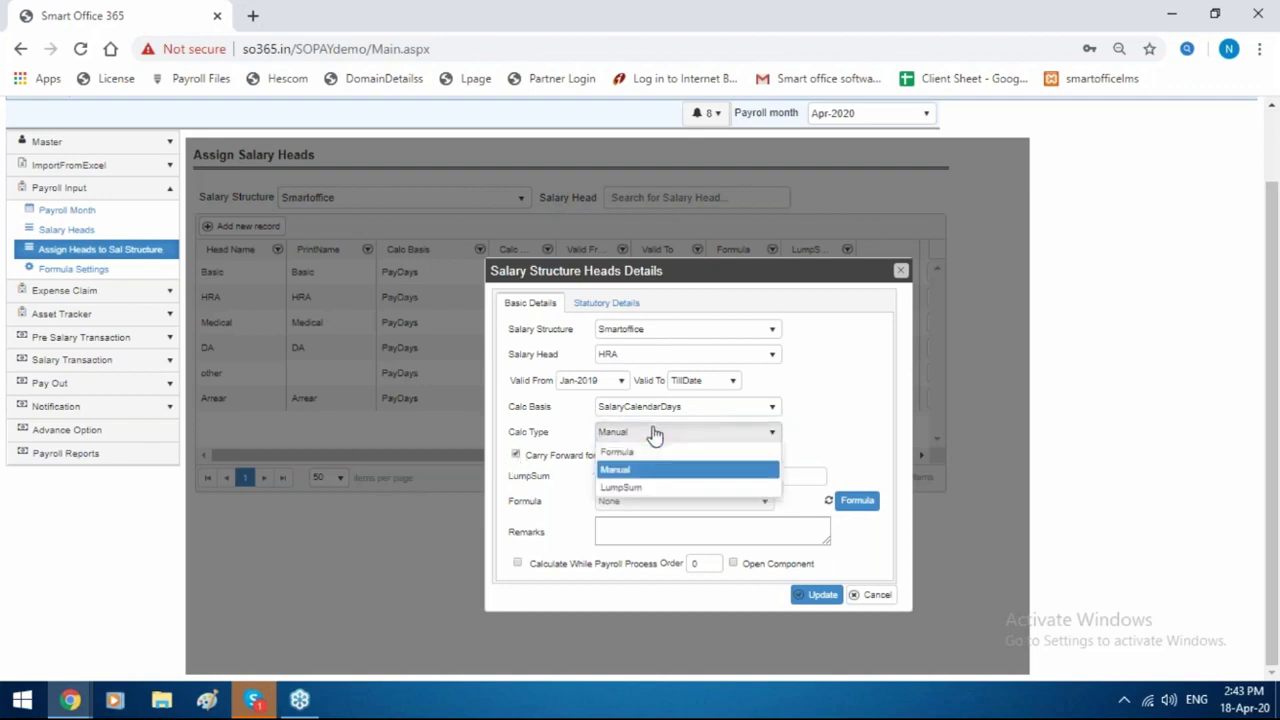
pyautogui.click(642, 489)
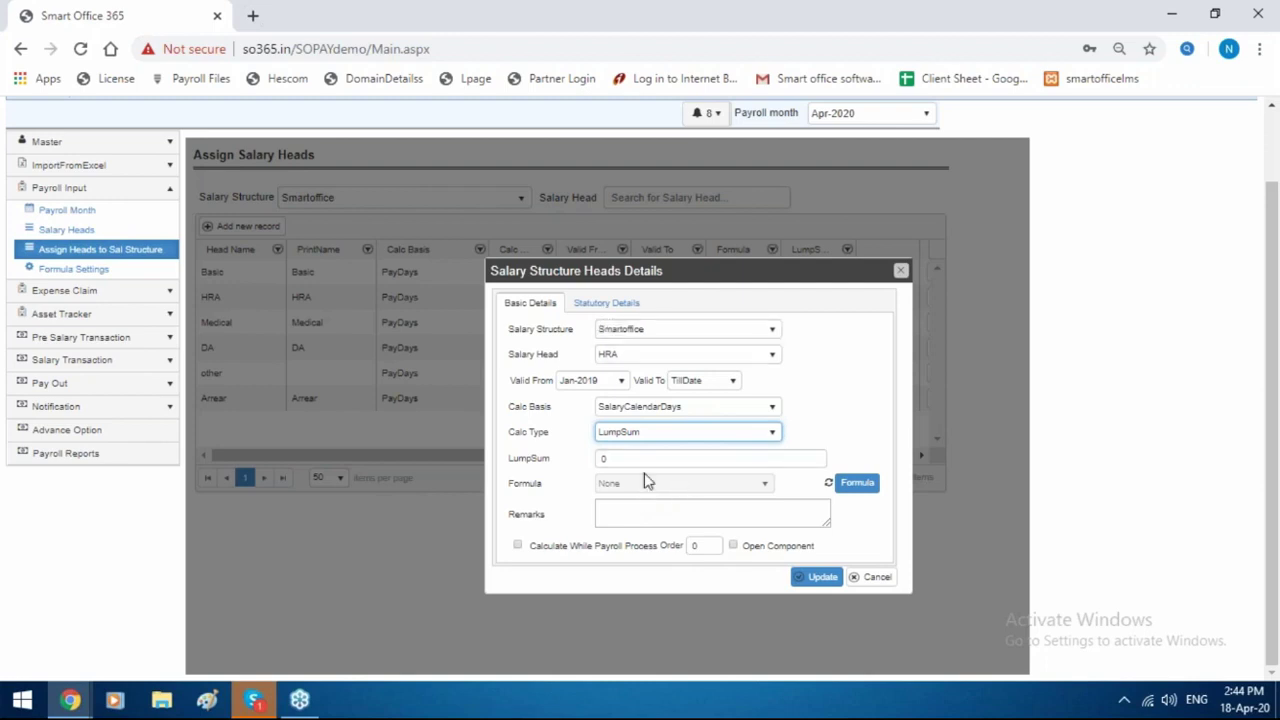
# Tick PF and ESI in the HRA head's Statutory Details.
pyautogui.click(612, 305)
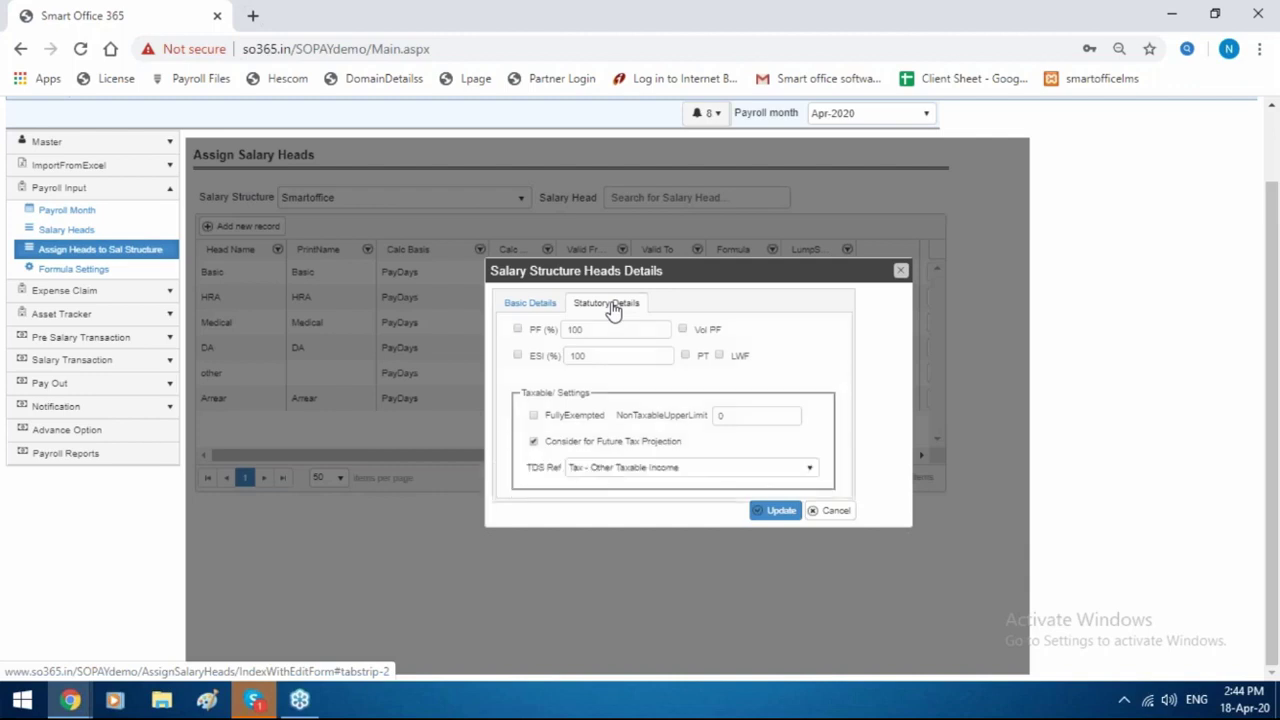
pyautogui.click(517, 330)
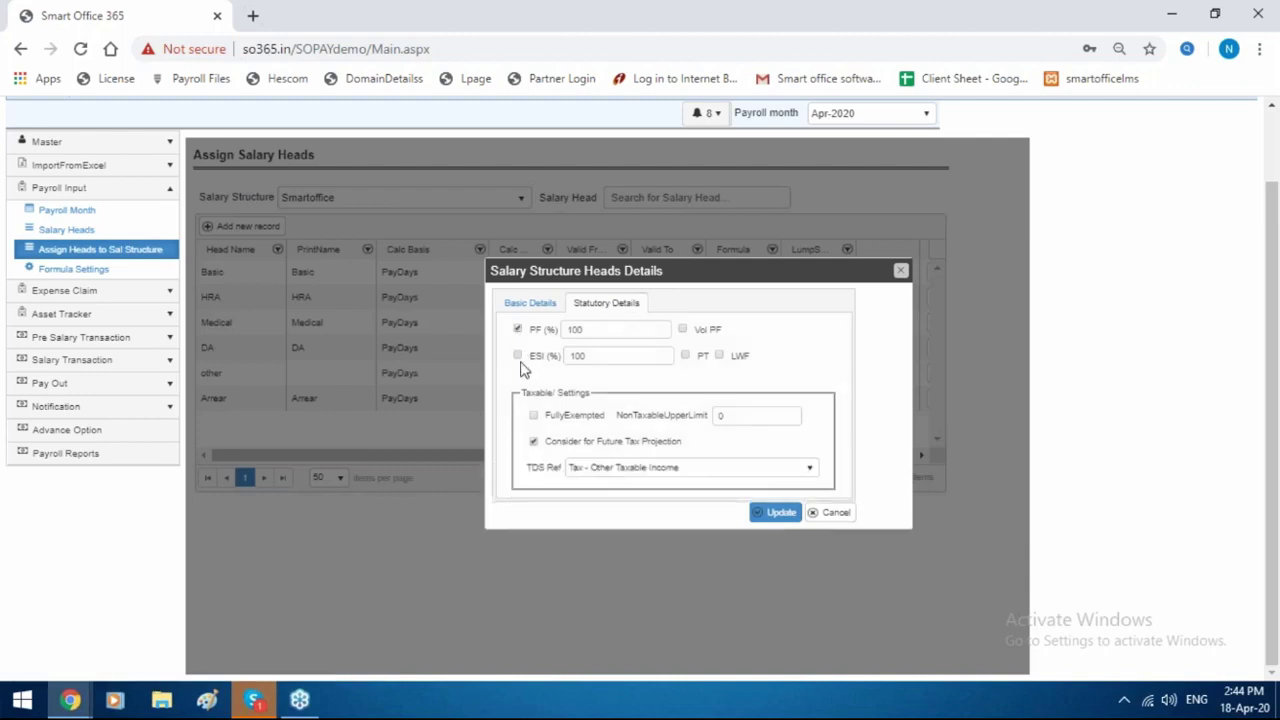
pyautogui.click(518, 356)
pyautogui.click(538, 312)
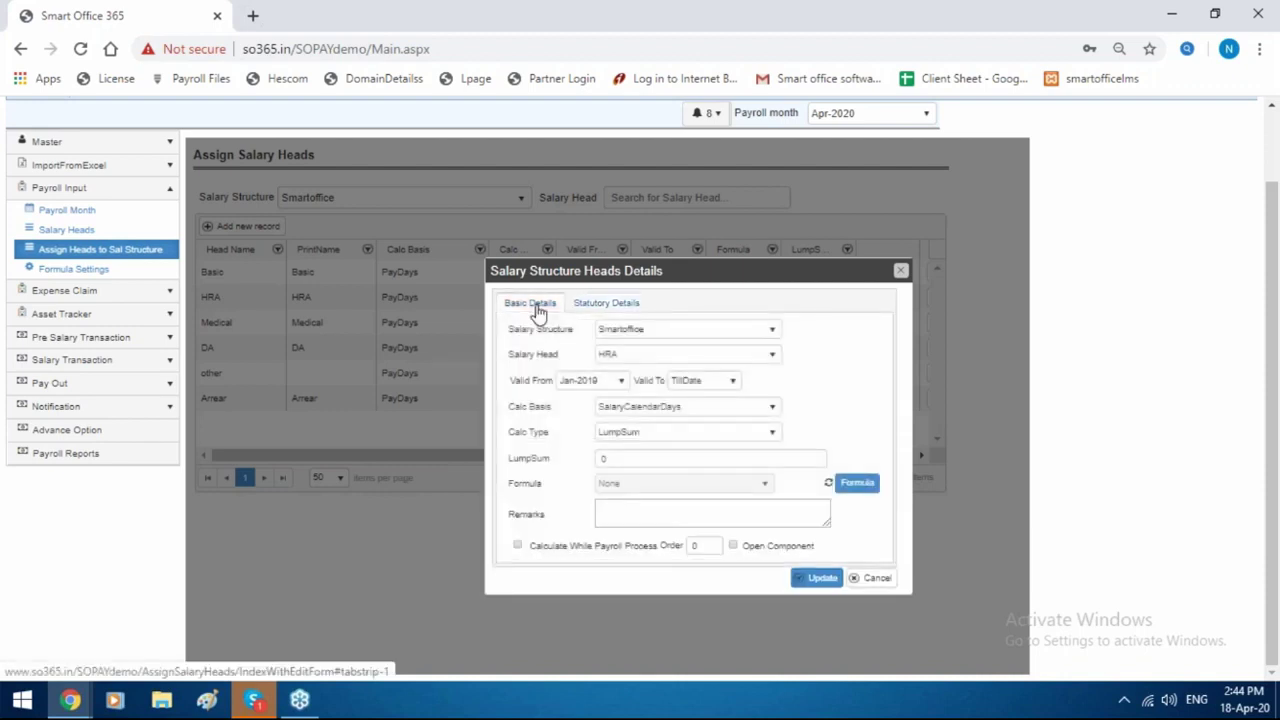
pyautogui.click(606, 303)
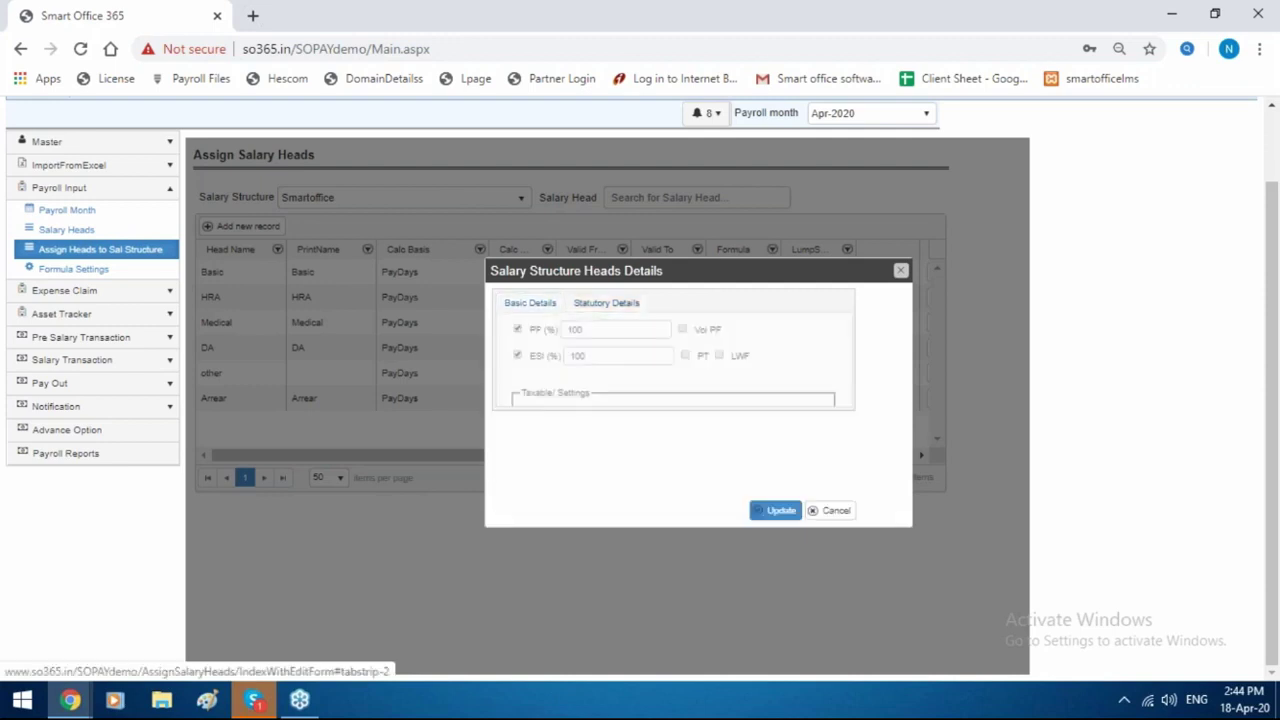
# Try TDS Ref as Tax - HRA, Tax - Basic, Tax - Other Taxable Income, then close unsaved.
pyautogui.click(672, 468)
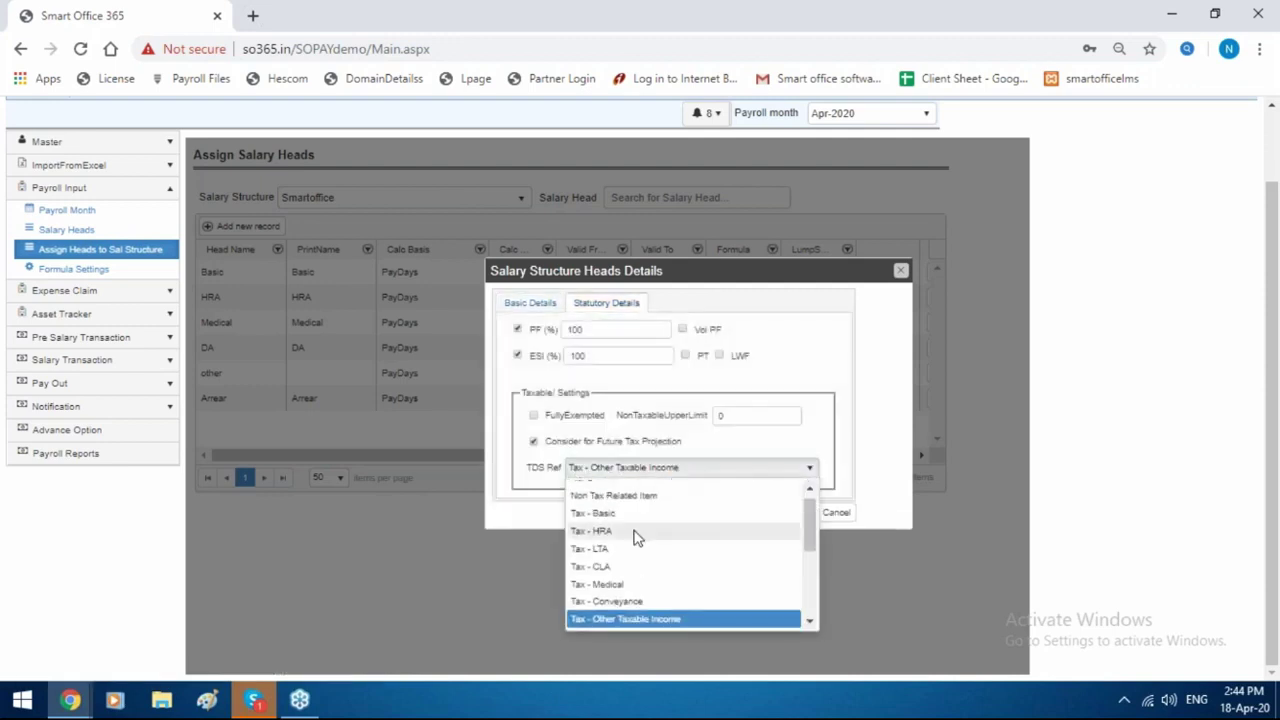
pyautogui.click(636, 533)
pyautogui.click(659, 479)
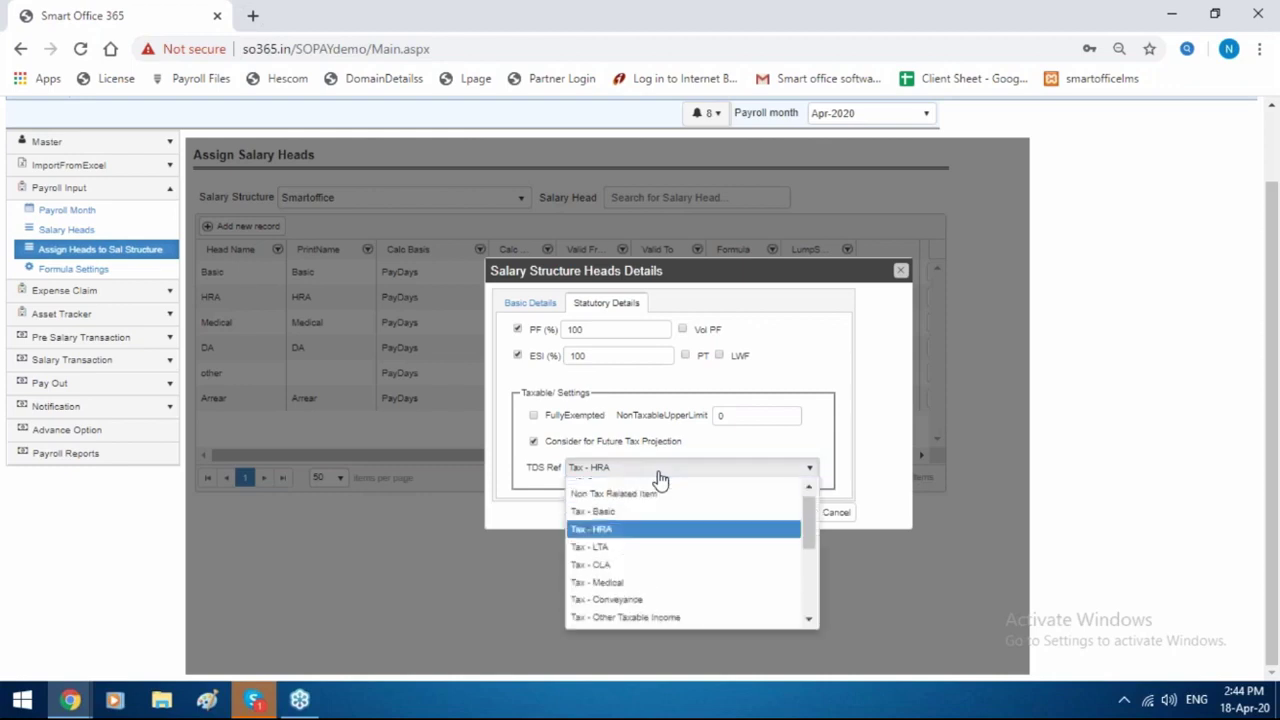
pyautogui.click(621, 515)
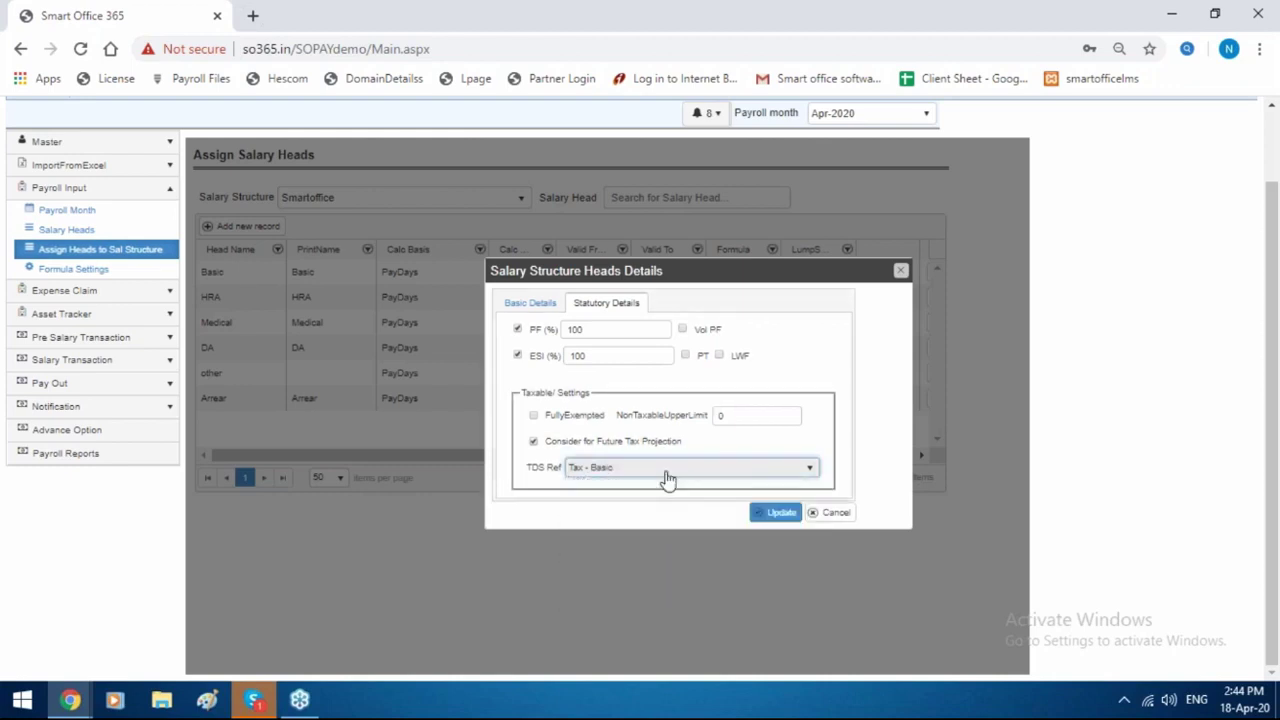
pyautogui.click(668, 478)
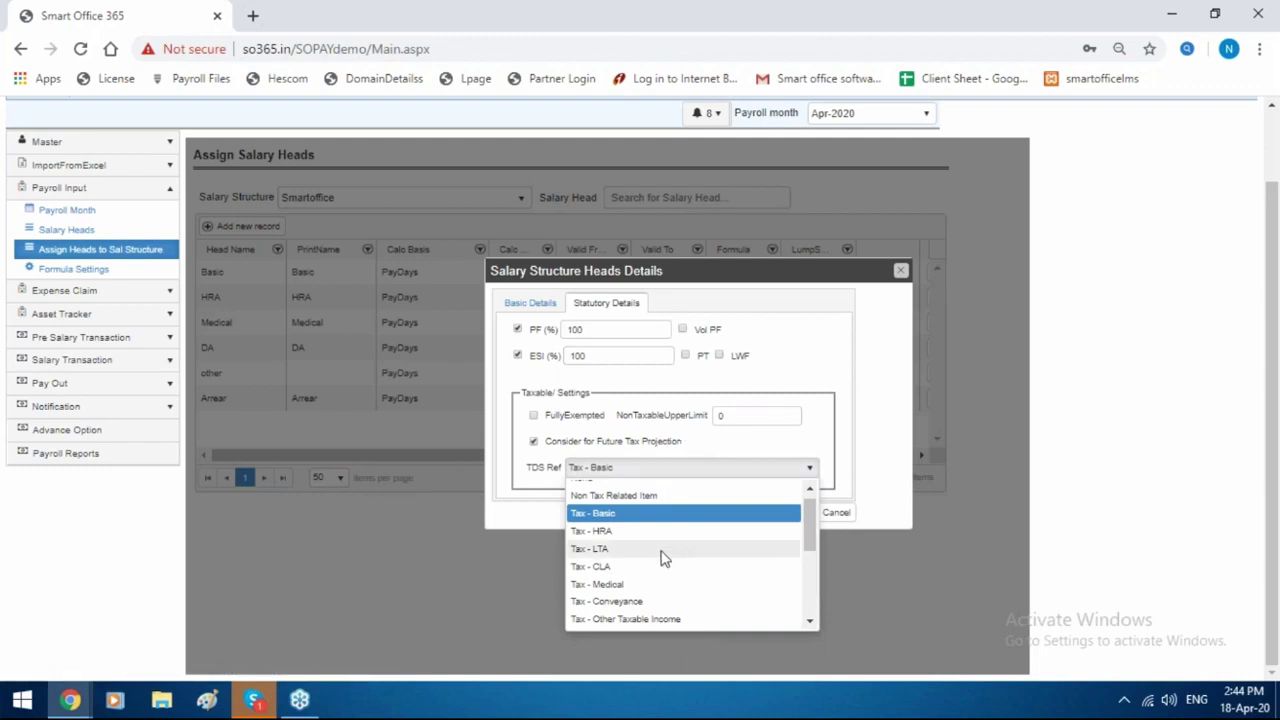
pyautogui.scroll(-2, 660, 558)
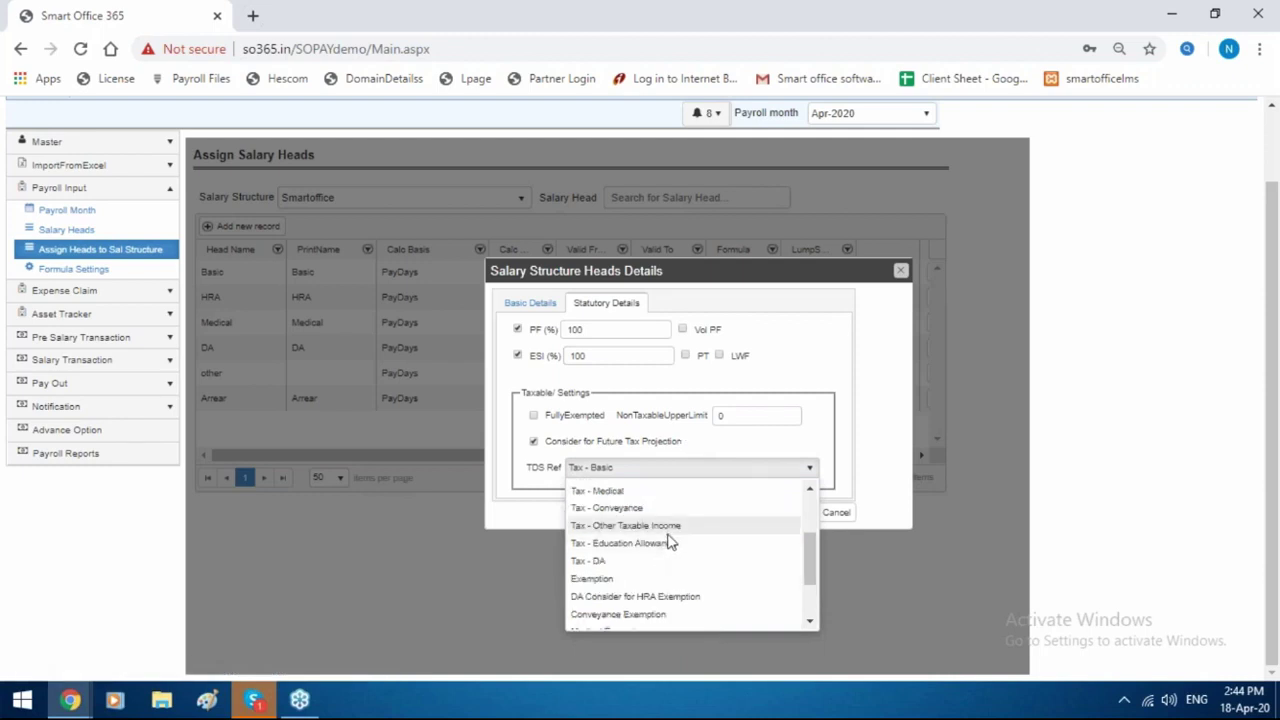
pyautogui.click(667, 528)
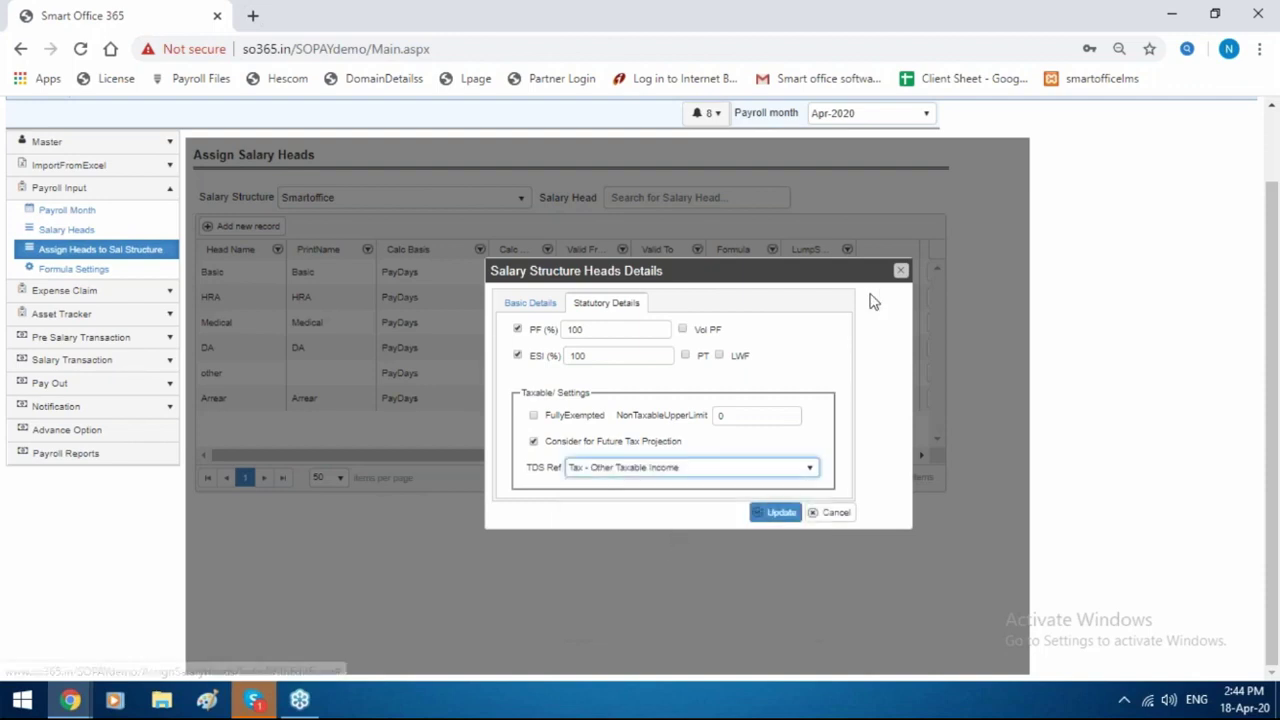
pyautogui.click(899, 272)
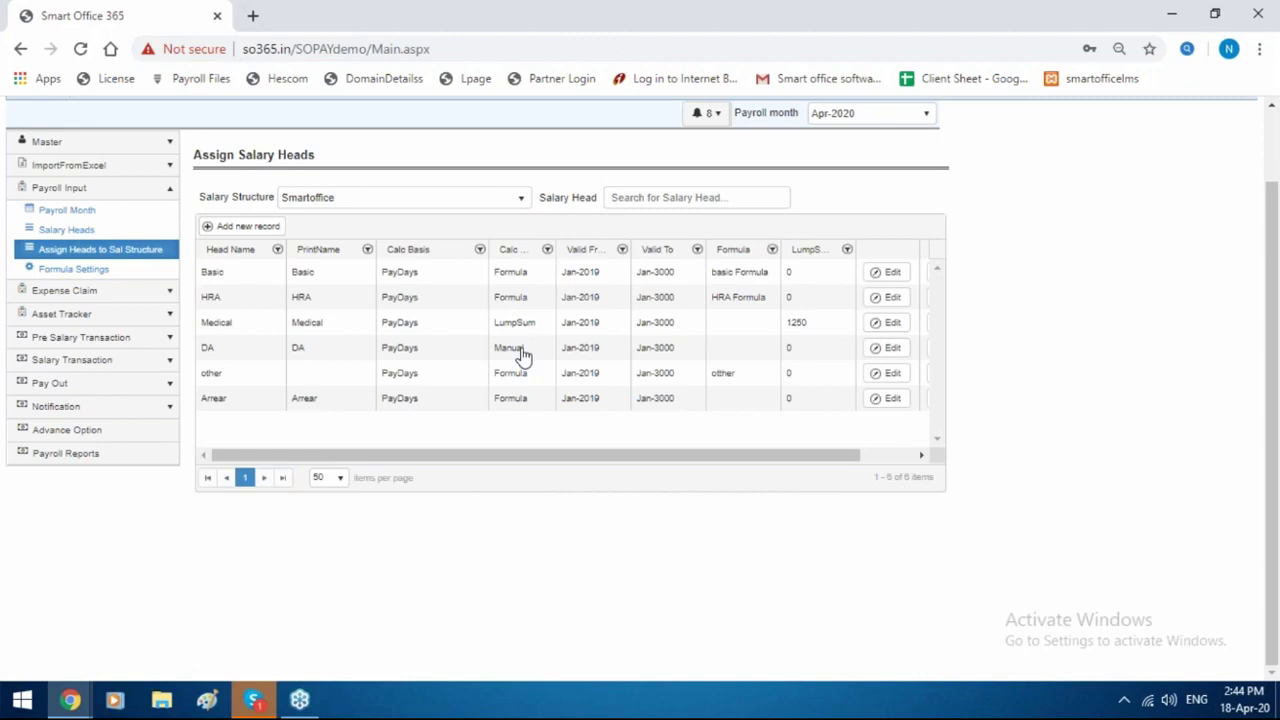
# Open the Employee Details list through the Payroll menu's Employees entry.
pyautogui.scroll(2, 522, 355)
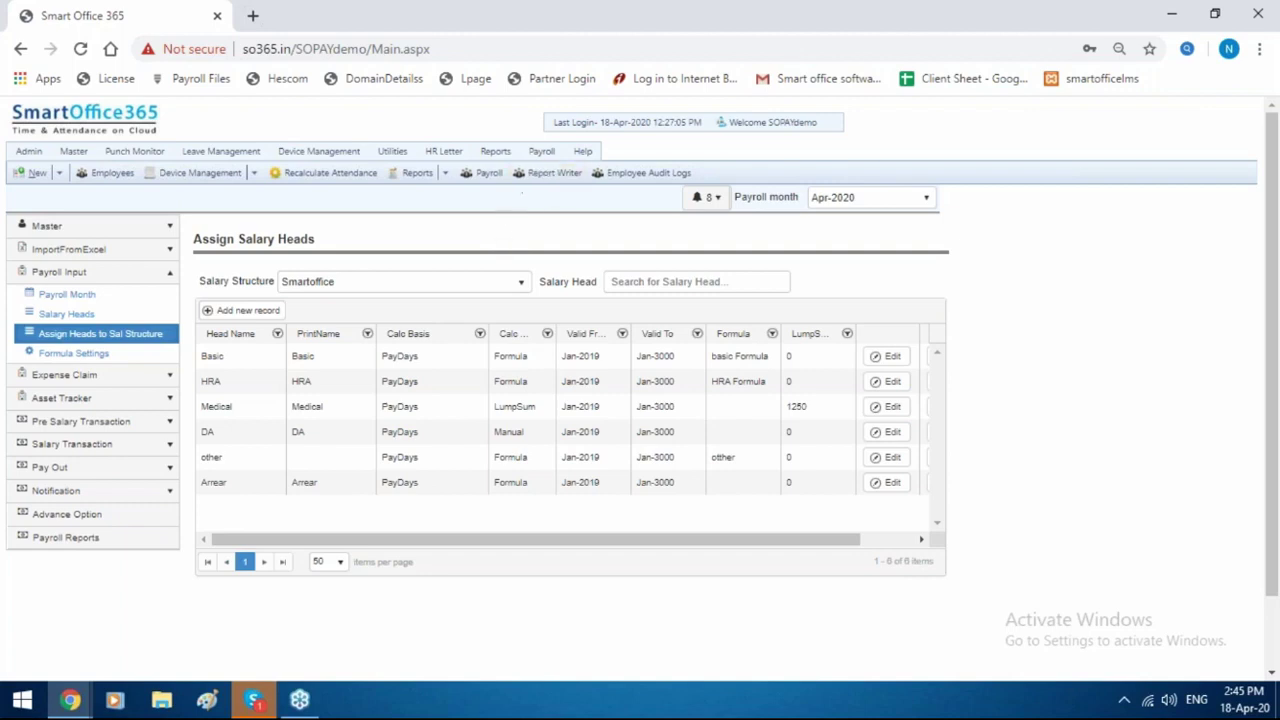
pyautogui.moveTo(562, 157)
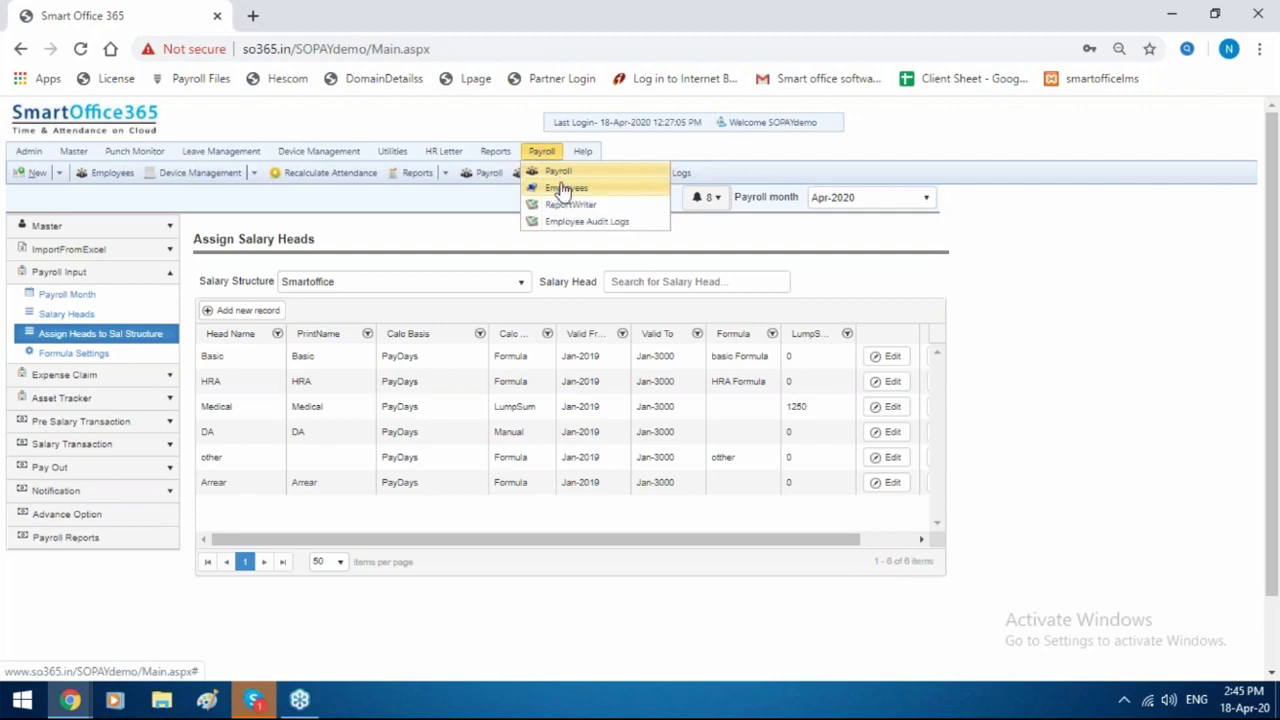
pyautogui.click(575, 218)
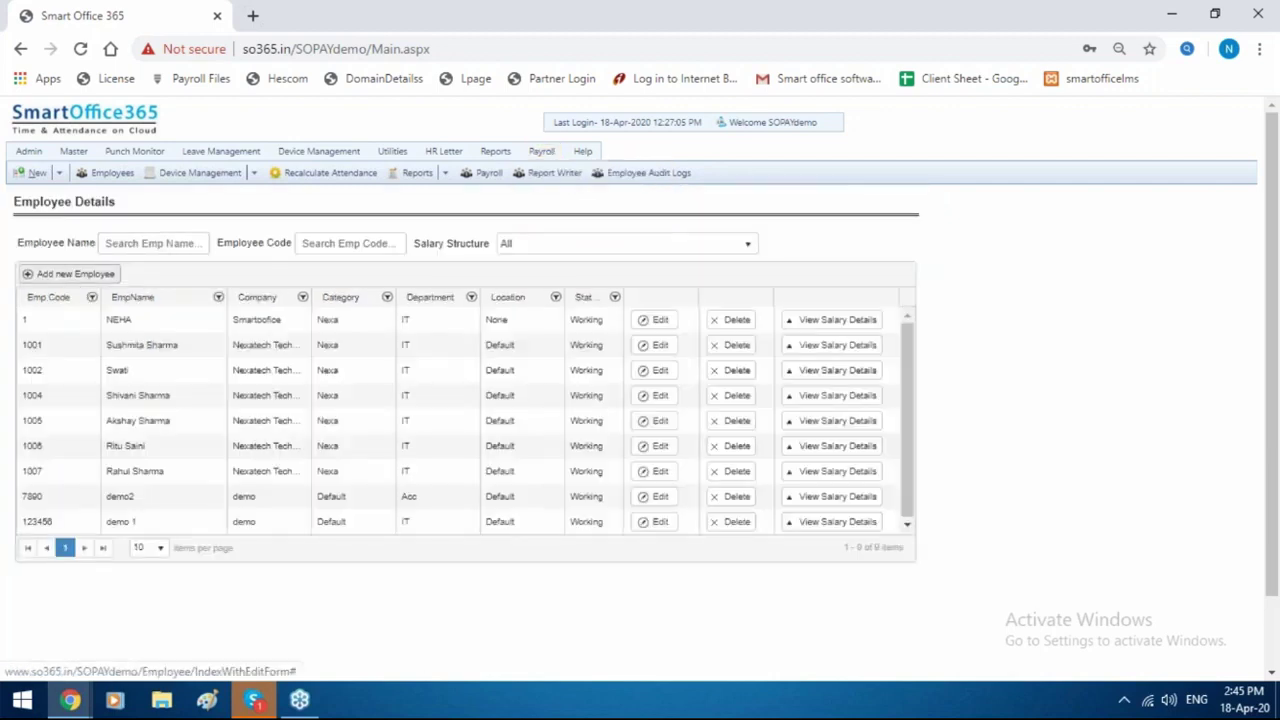
# Add a new employee and assign the Smartoffice salary structure under Payroll Details.
pyautogui.click(70, 273)
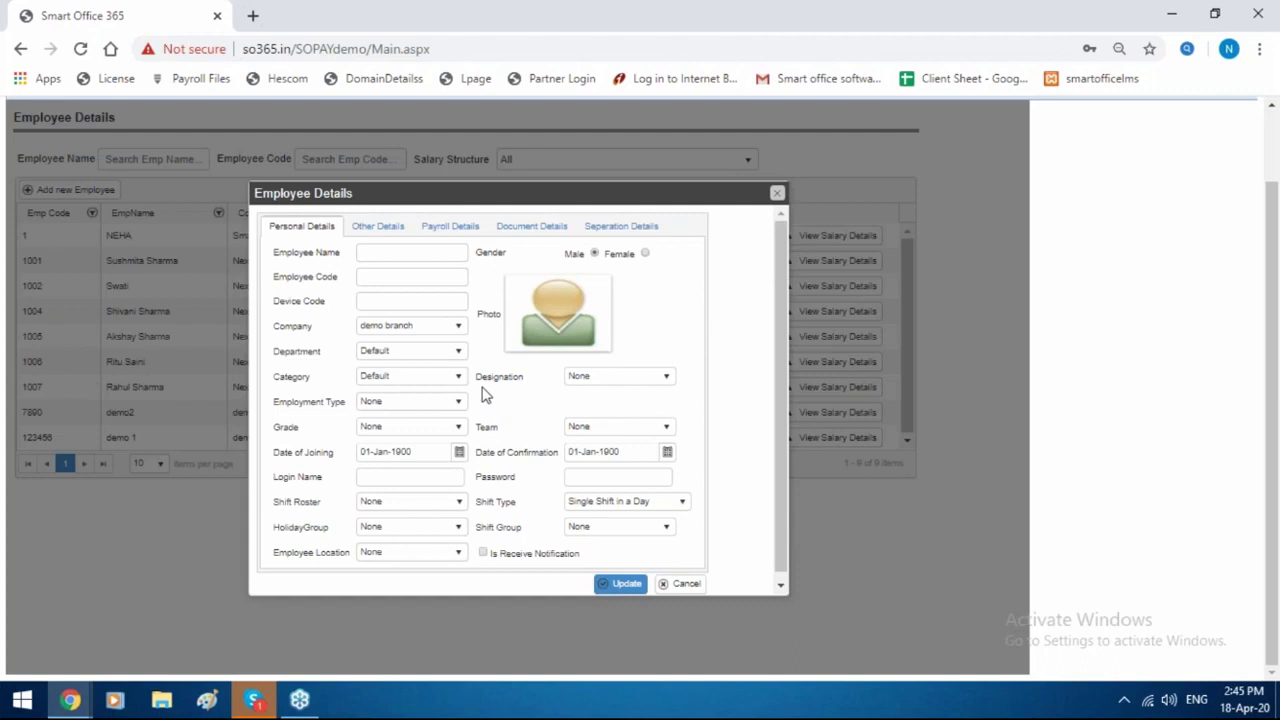
pyautogui.click(389, 232)
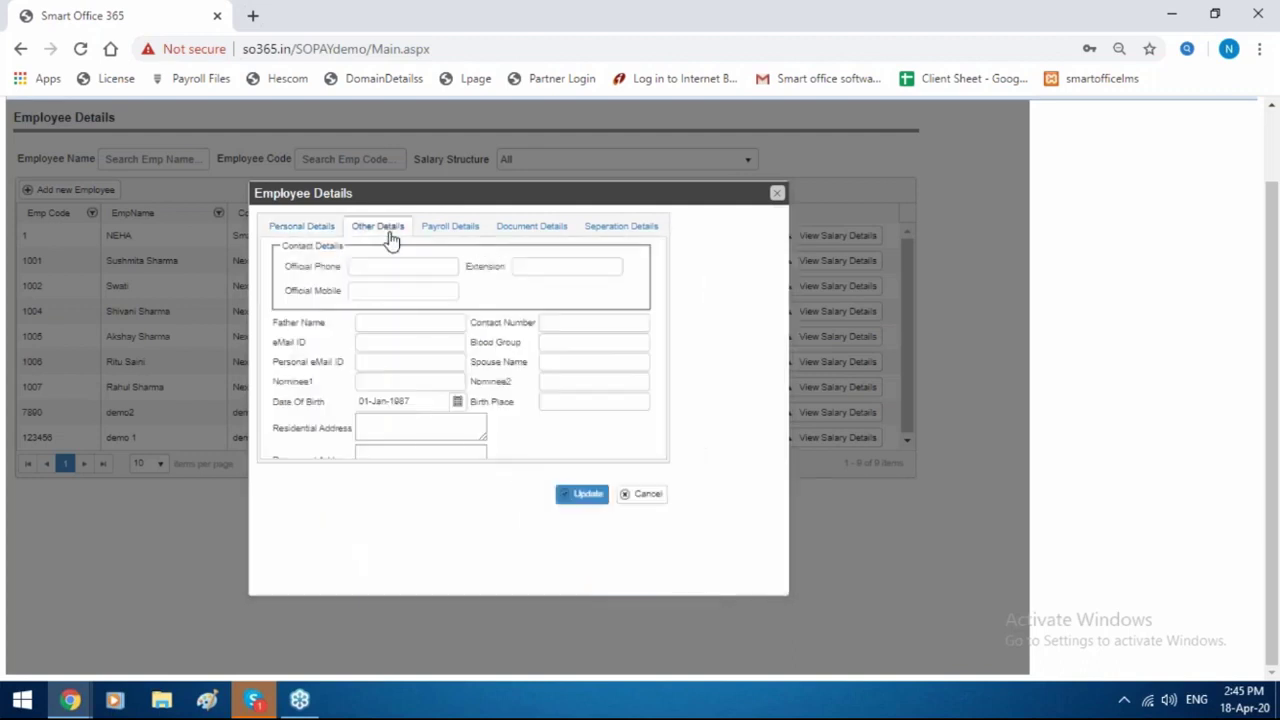
pyautogui.click(432, 232)
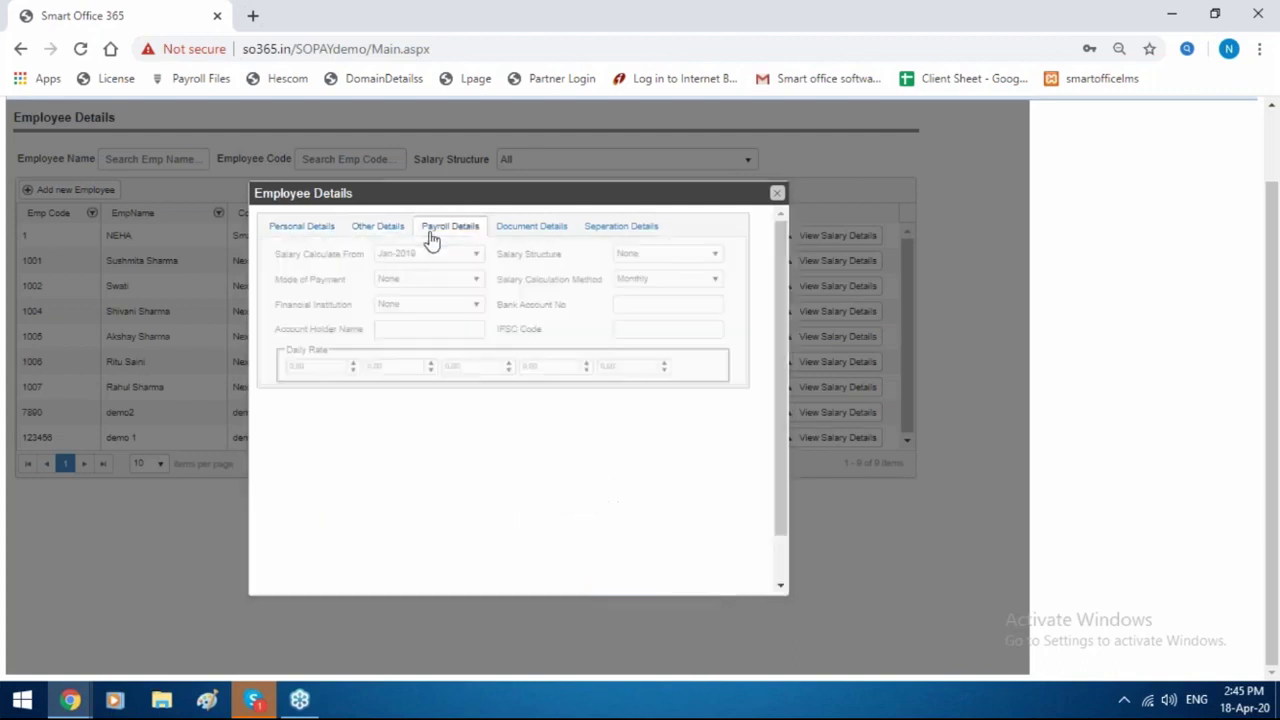
pyautogui.click(660, 255)
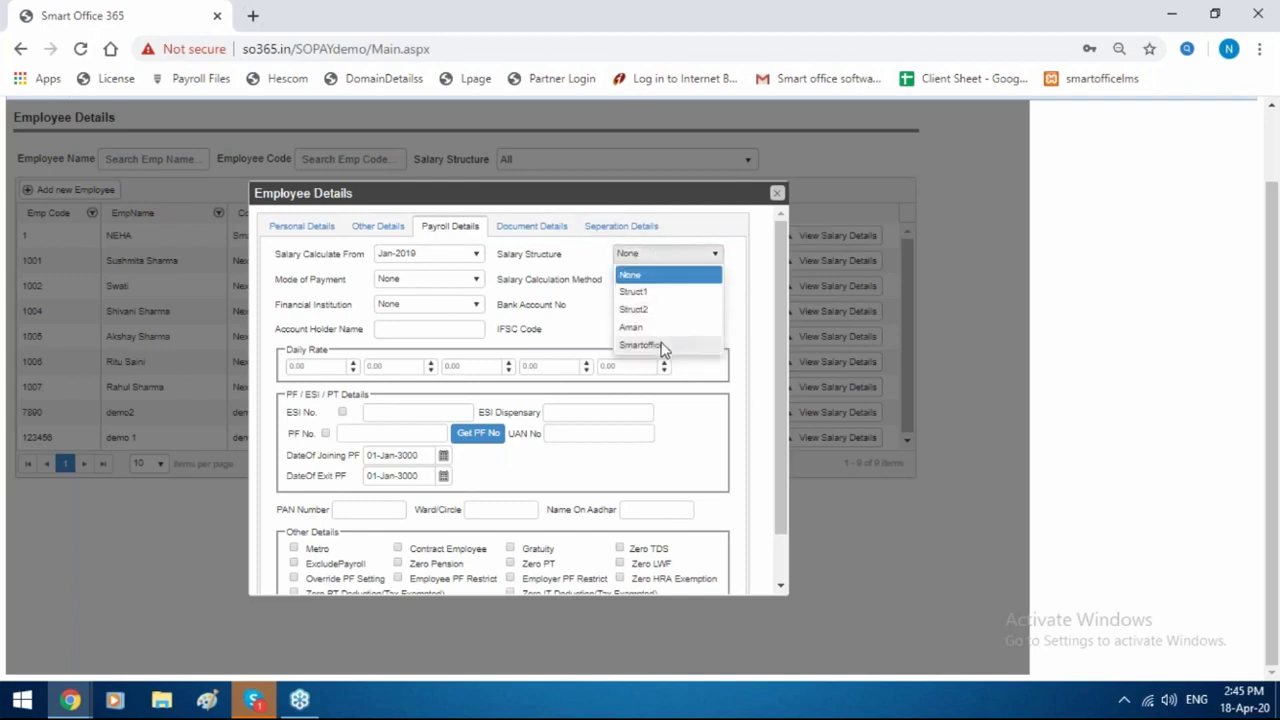
pyautogui.click(660, 345)
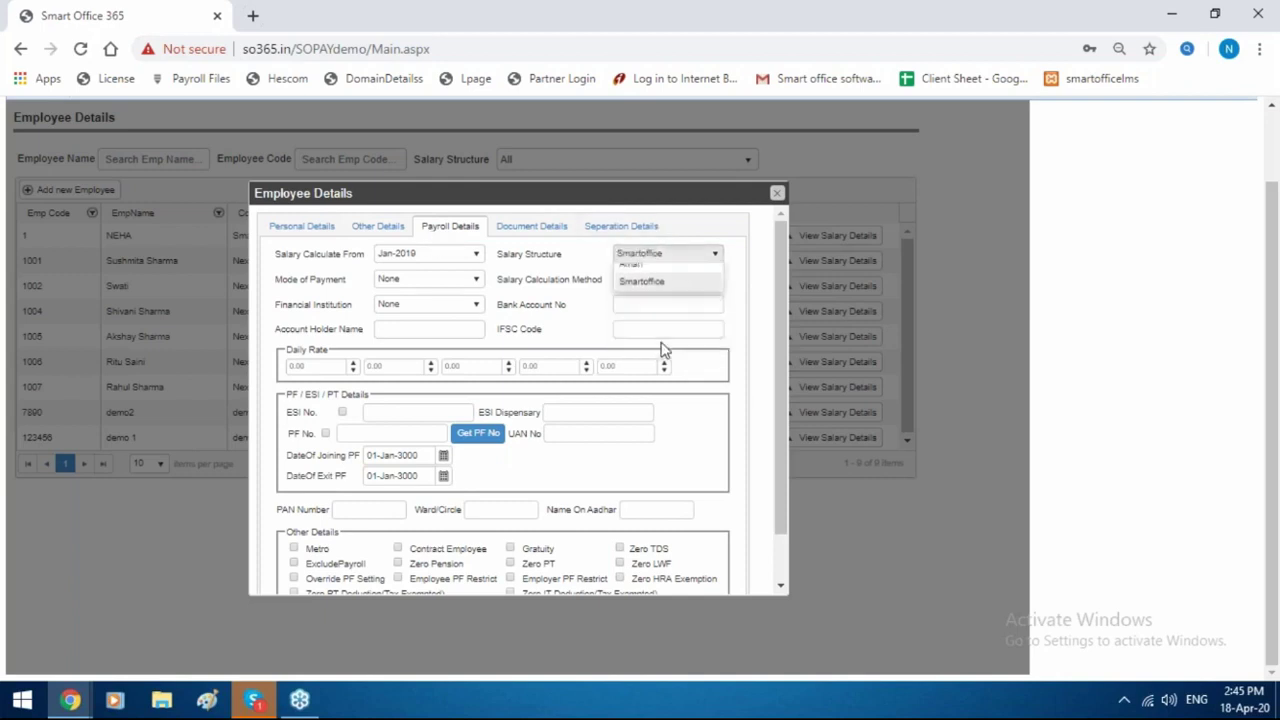
# Calculate salary from Mar-2019, pay by BankTransfer through State Bank of India, and tick ESI.
pyautogui.click(447, 262)
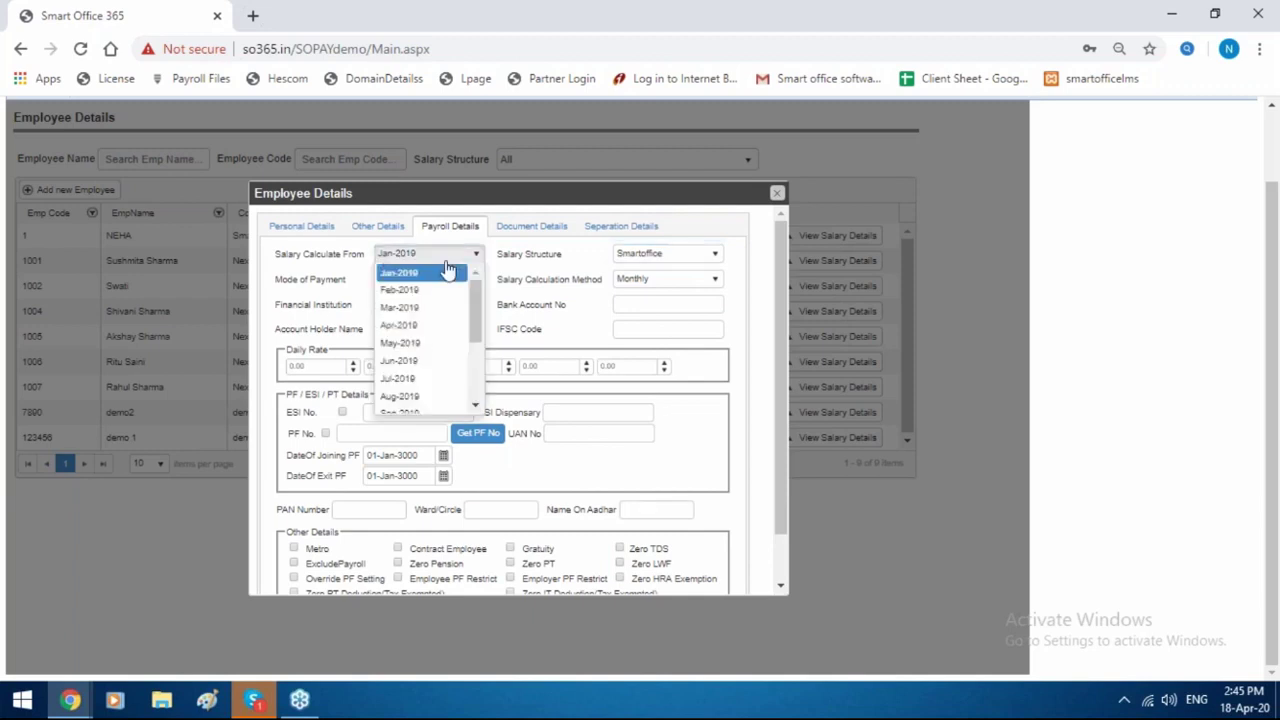
pyautogui.click(432, 307)
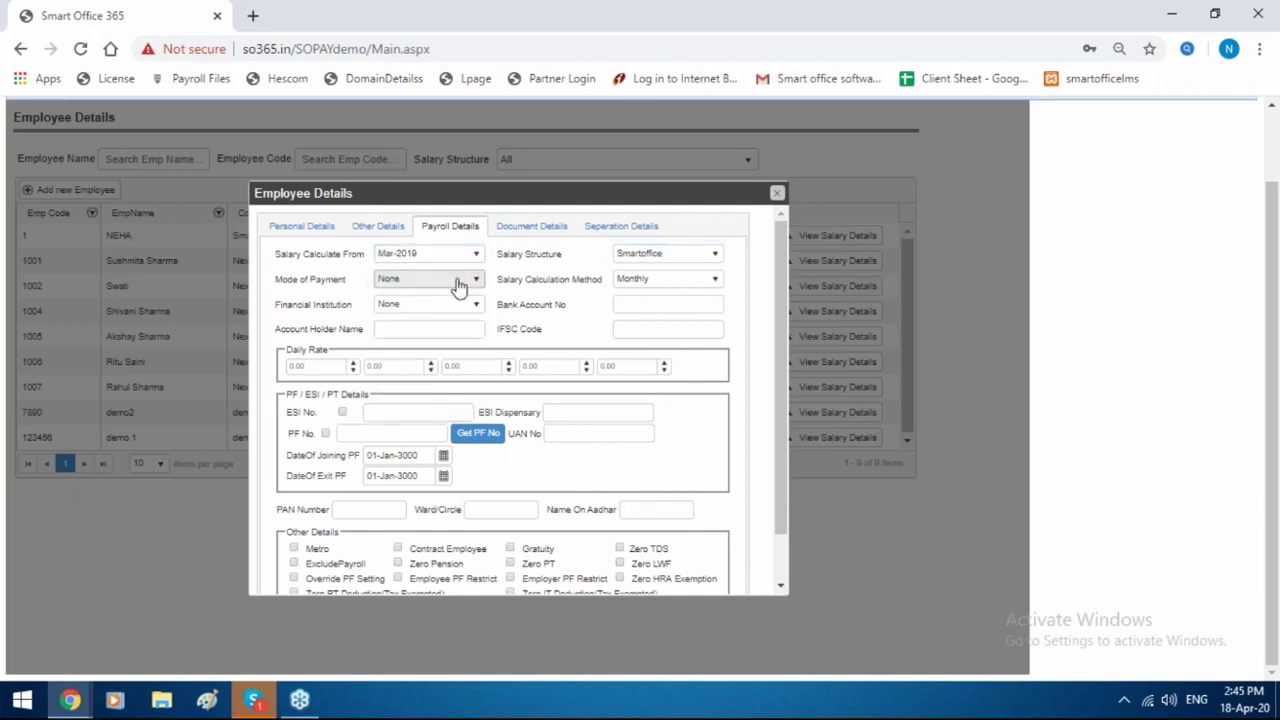
pyautogui.click(457, 284)
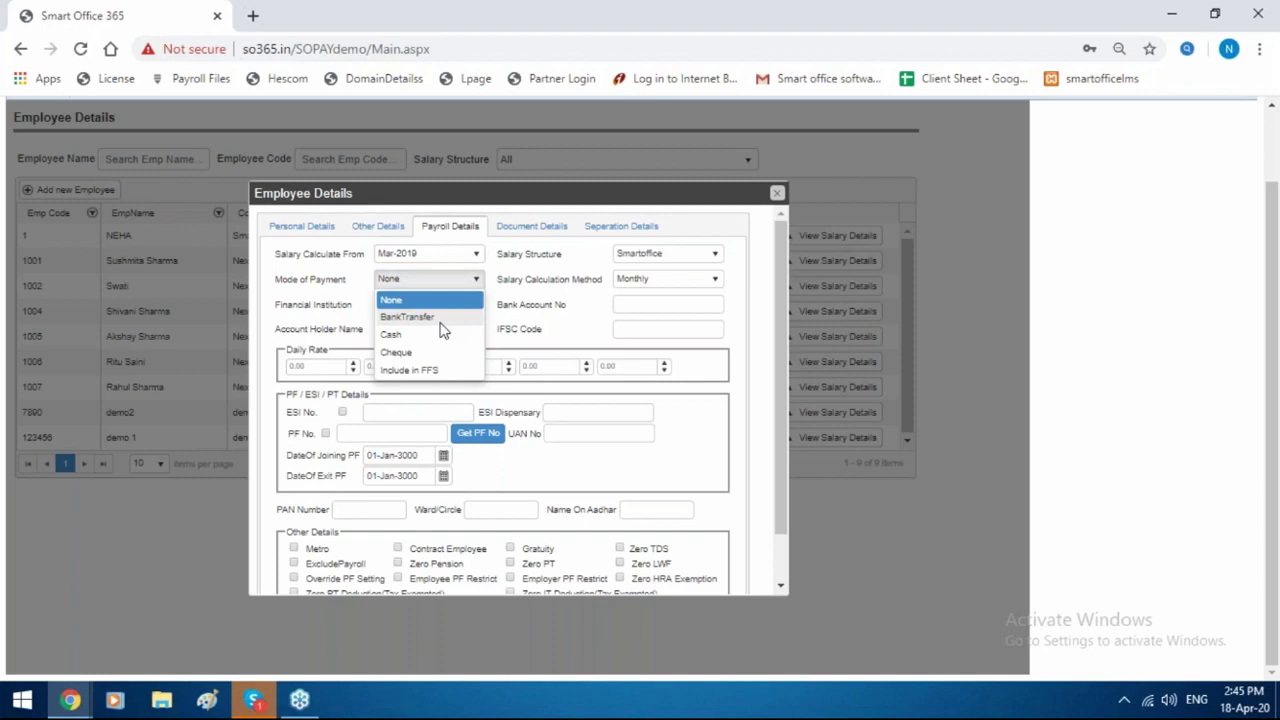
pyautogui.click(438, 318)
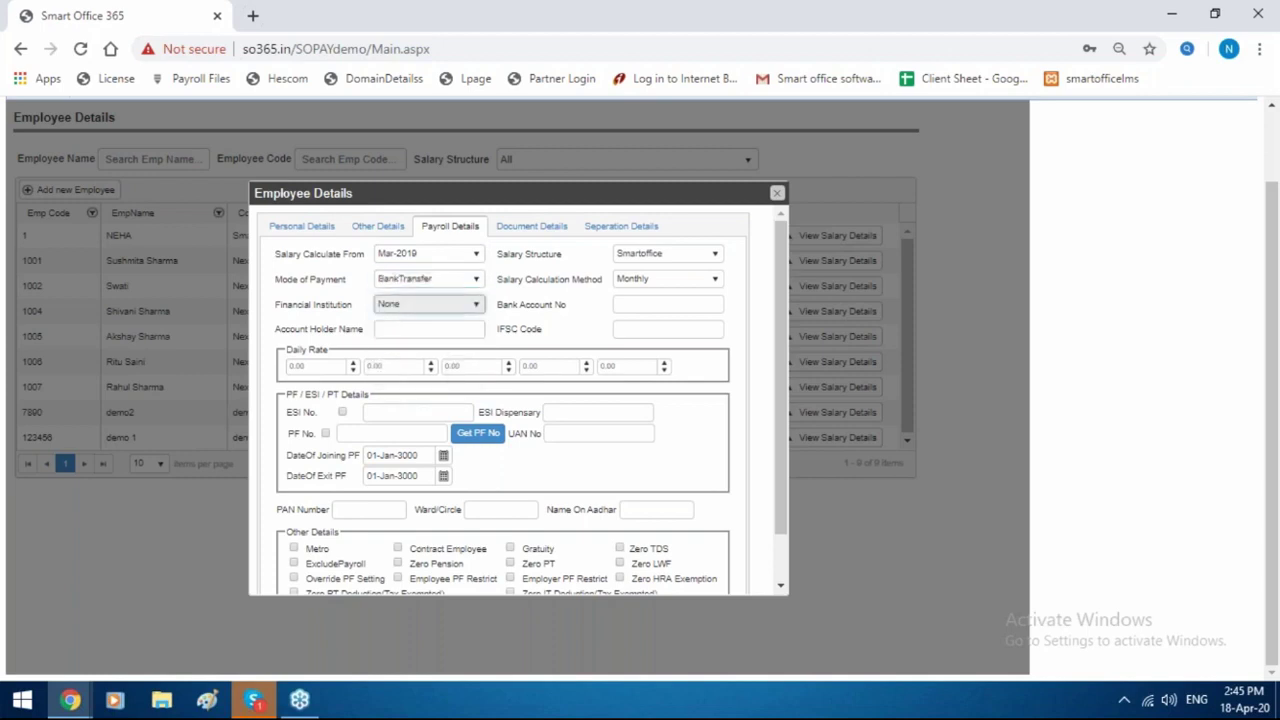
pyautogui.click(440, 304)
pyautogui.click(440, 341)
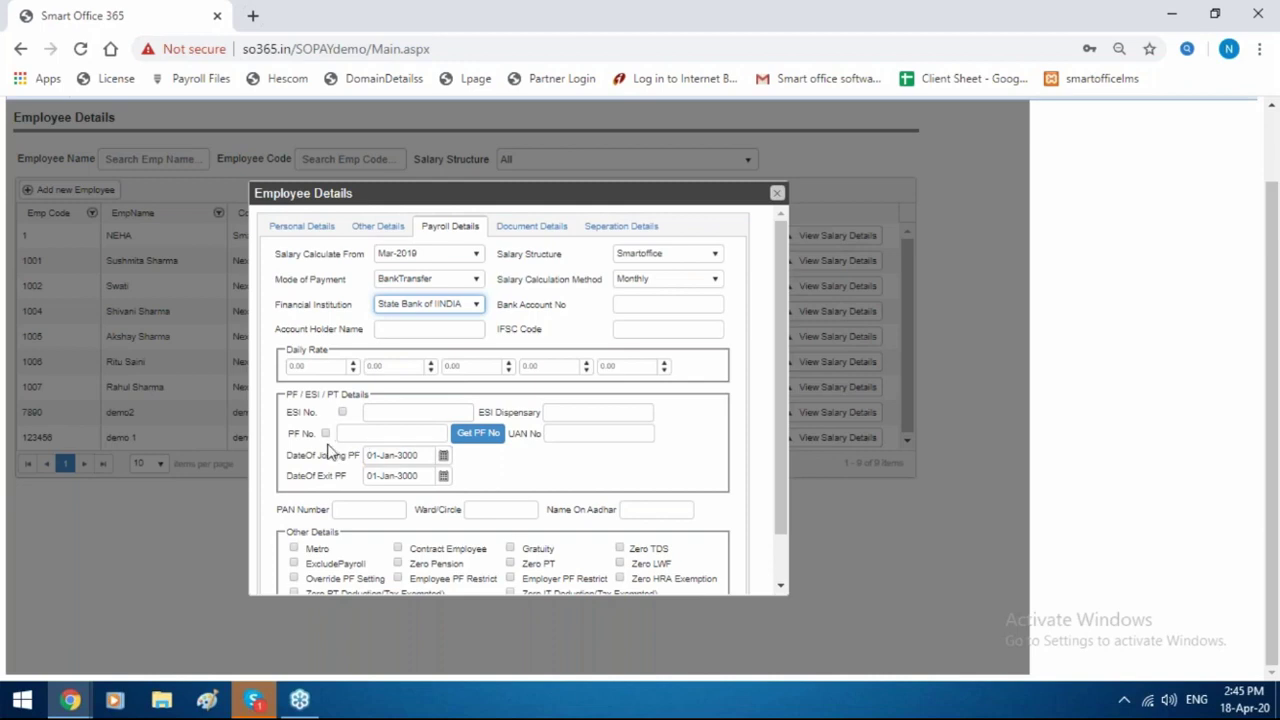
pyautogui.click(327, 435)
# Tick PF for the new employee and enter the UAN number.
pyautogui.click(327, 435)
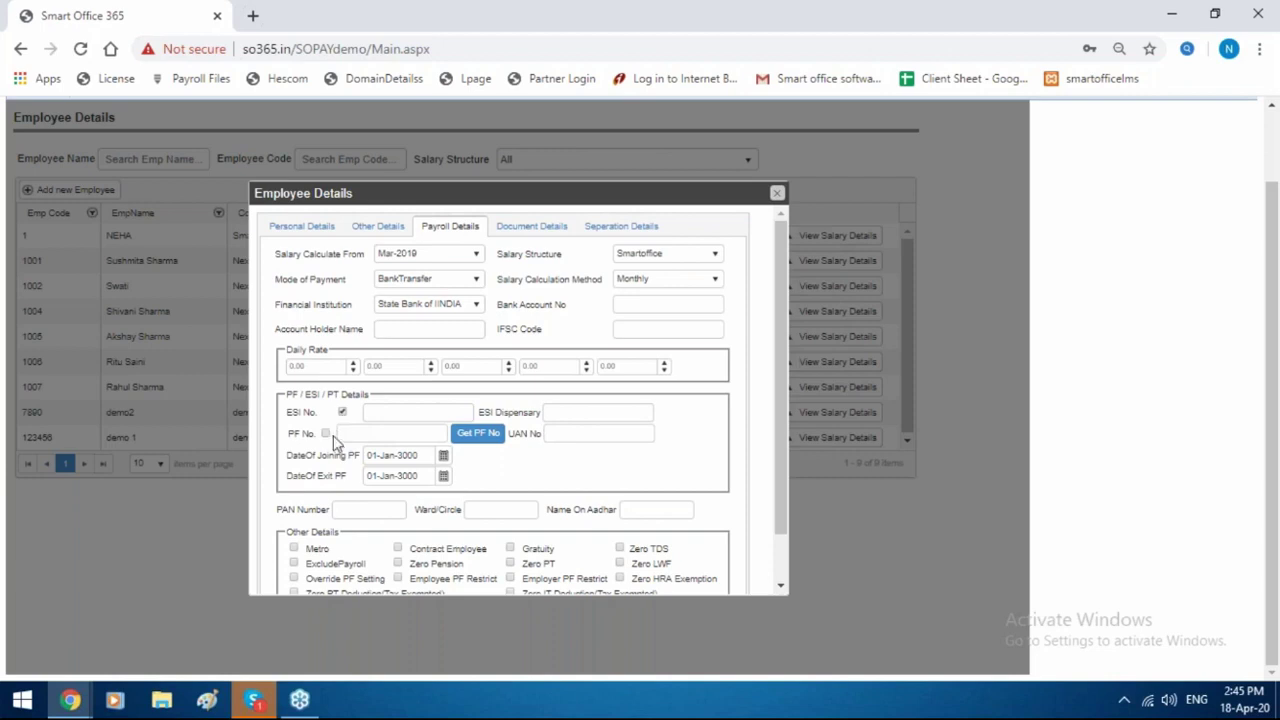
pyautogui.click(327, 435)
pyautogui.click(586, 437)
pyautogui.write('123345')
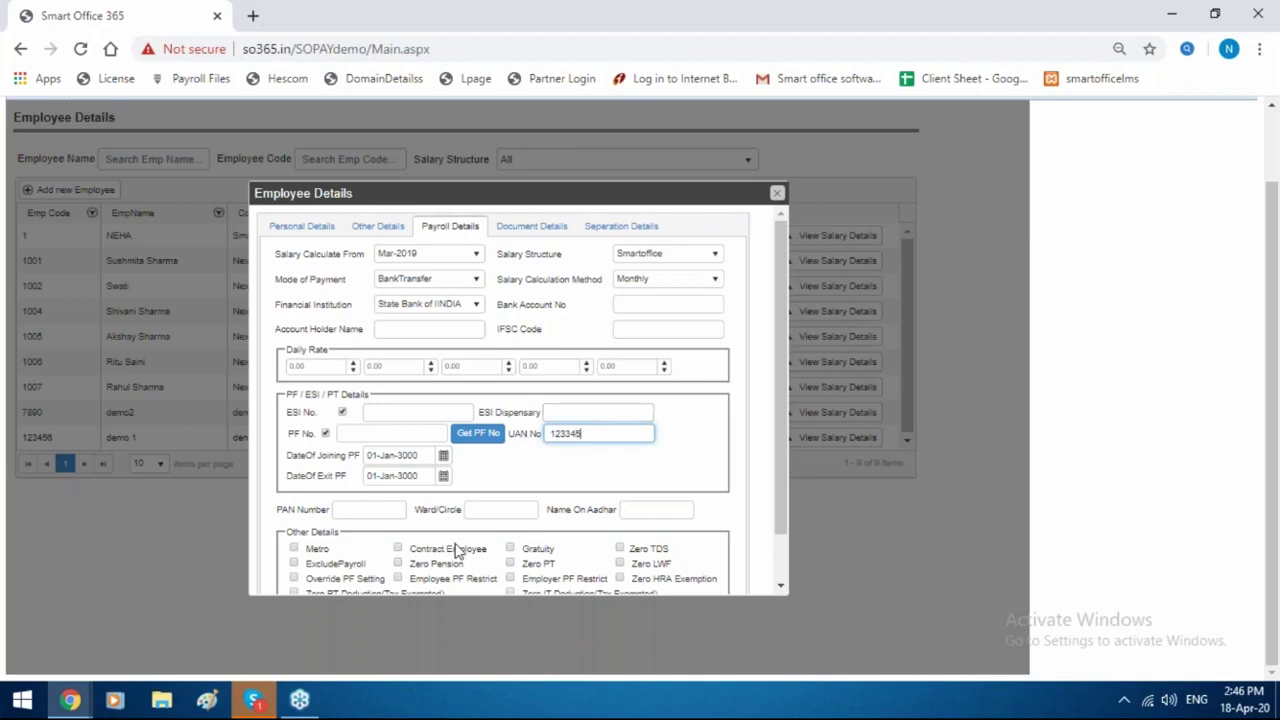
# Enter the employee's PAN number and close the Employee Details form.
pyautogui.click(341, 512)
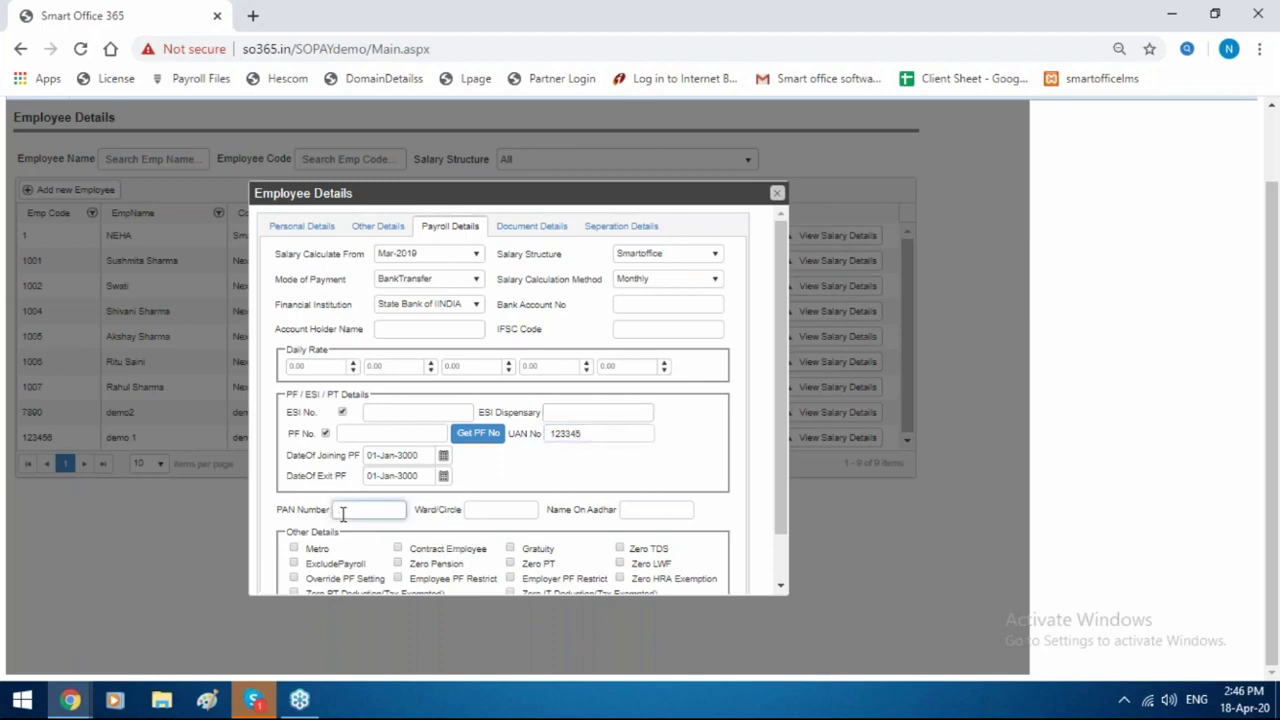
pyautogui.write('12342')
pyautogui.scroll(1, 612, 443)
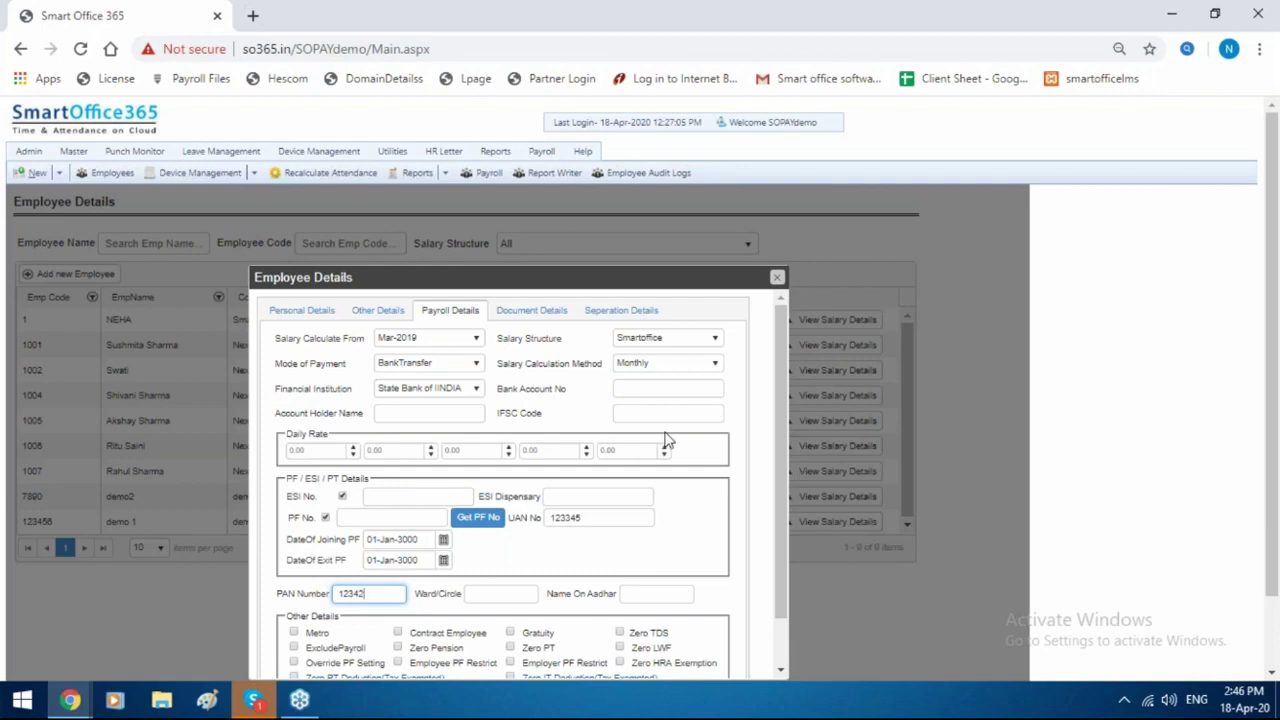
pyautogui.scroll(-1, 812, 242)
pyautogui.scroll(1, 765, 341)
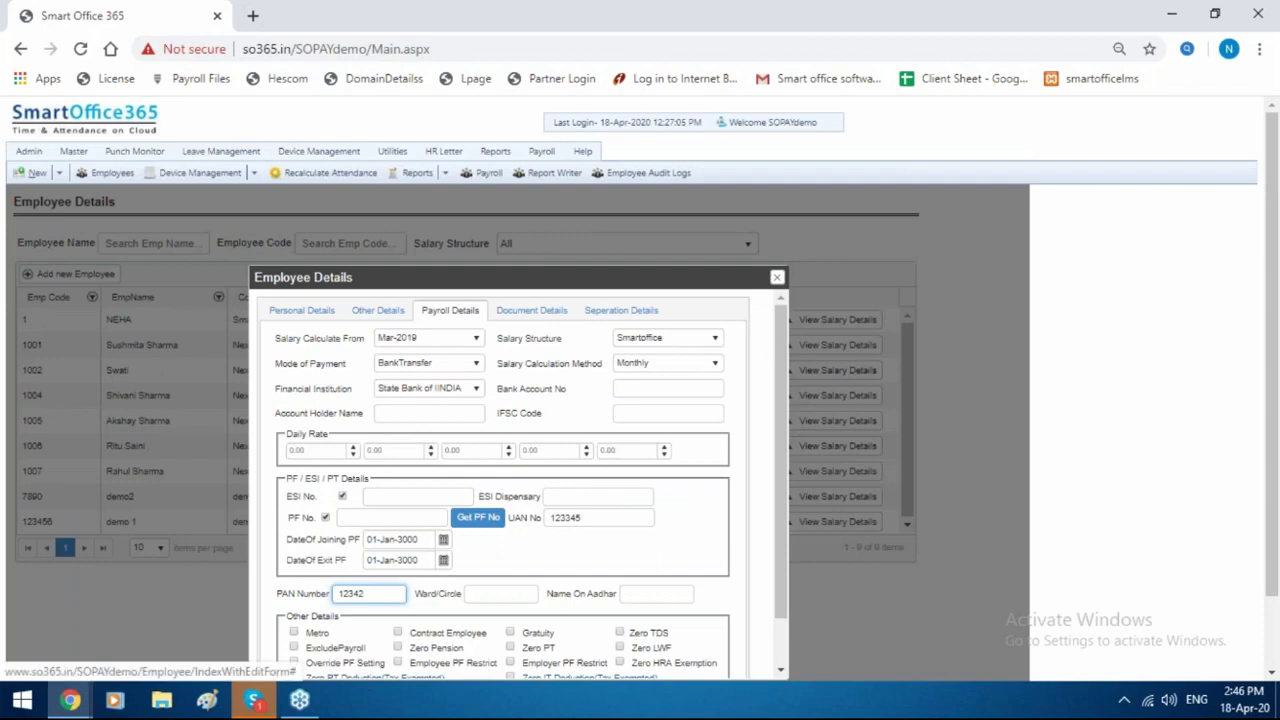
pyautogui.click(777, 277)
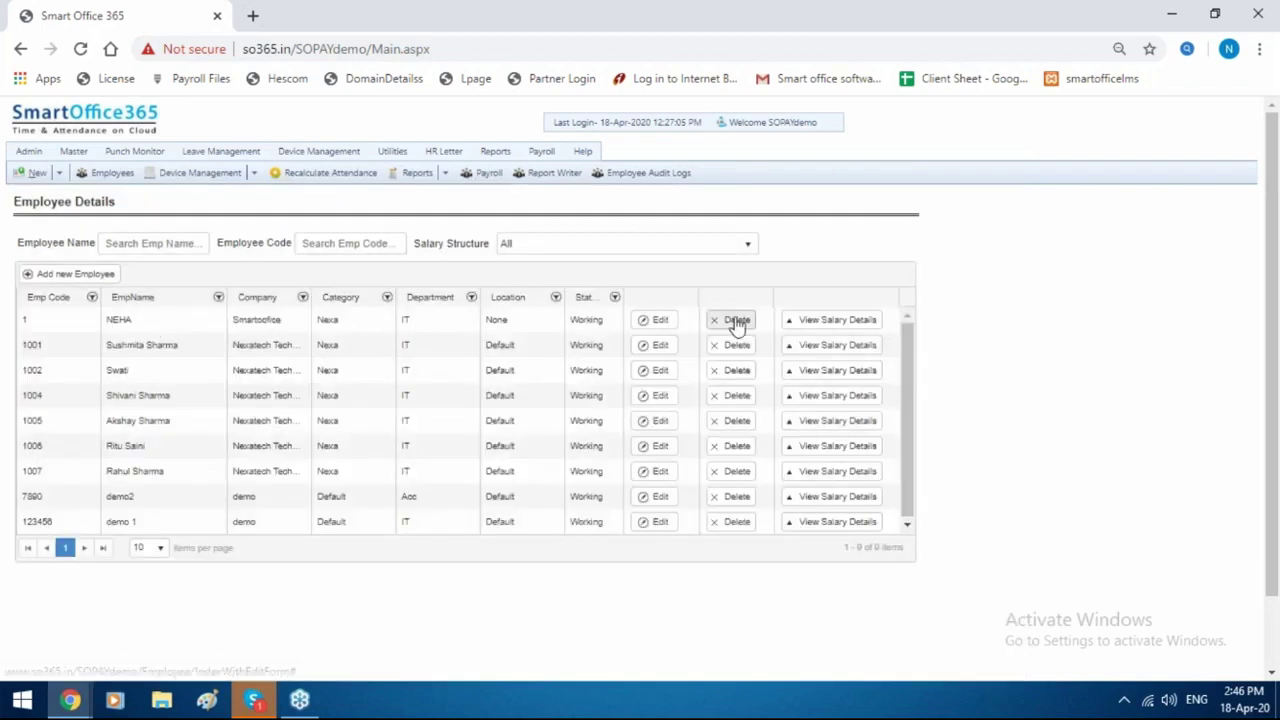
# Filter employees to the Smartoffice structure and open the employee's salary sheet.
pyautogui.click(669, 243)
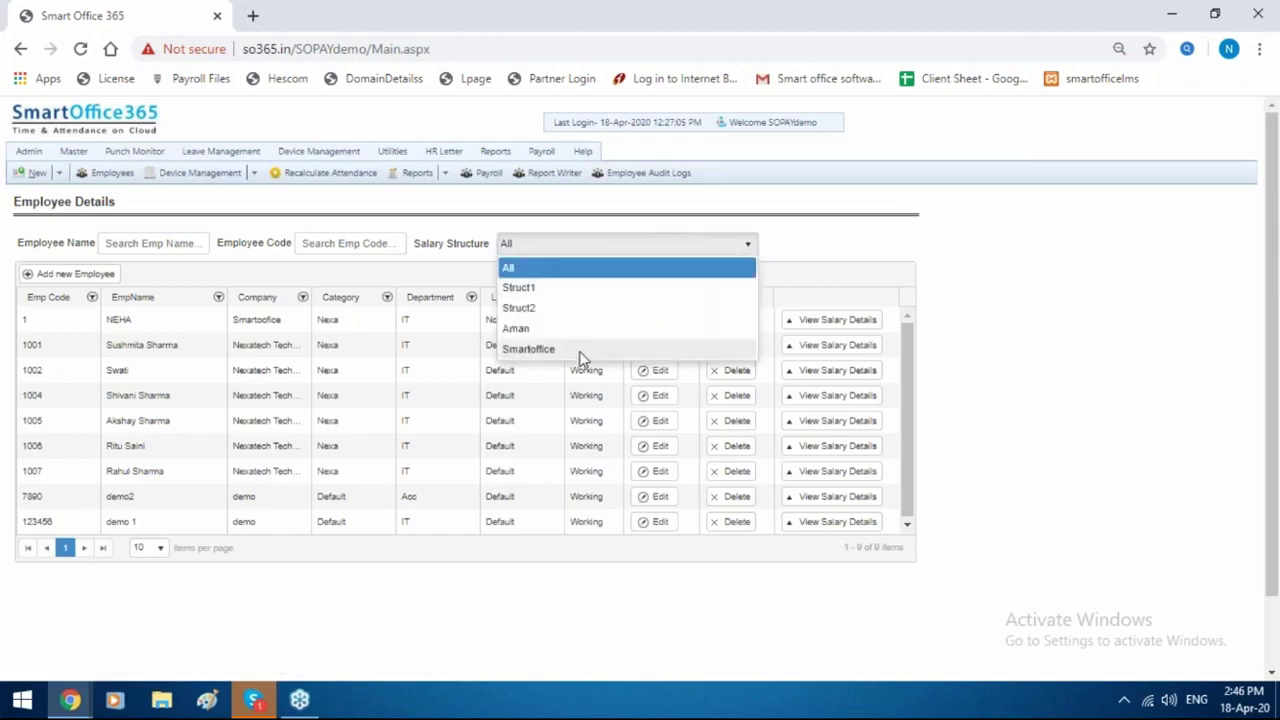
pyautogui.click(579, 350)
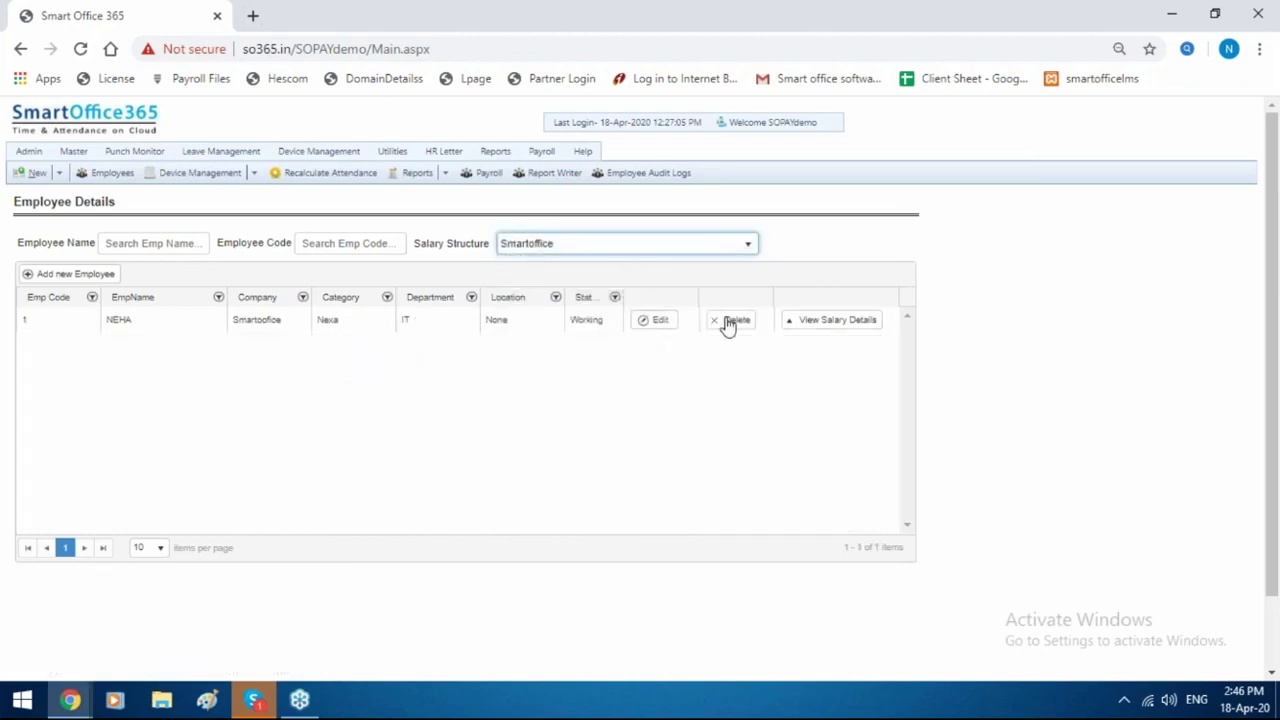
pyautogui.click(858, 324)
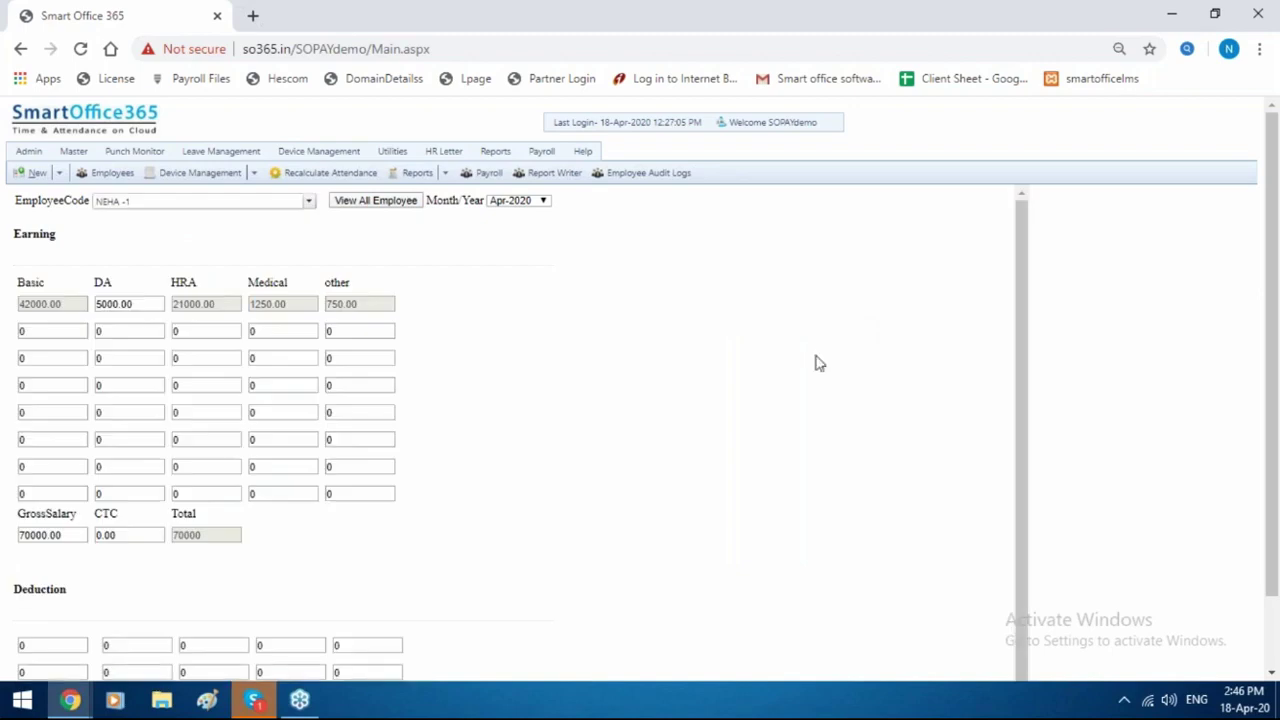
pyautogui.scroll(-2, 251, 477)
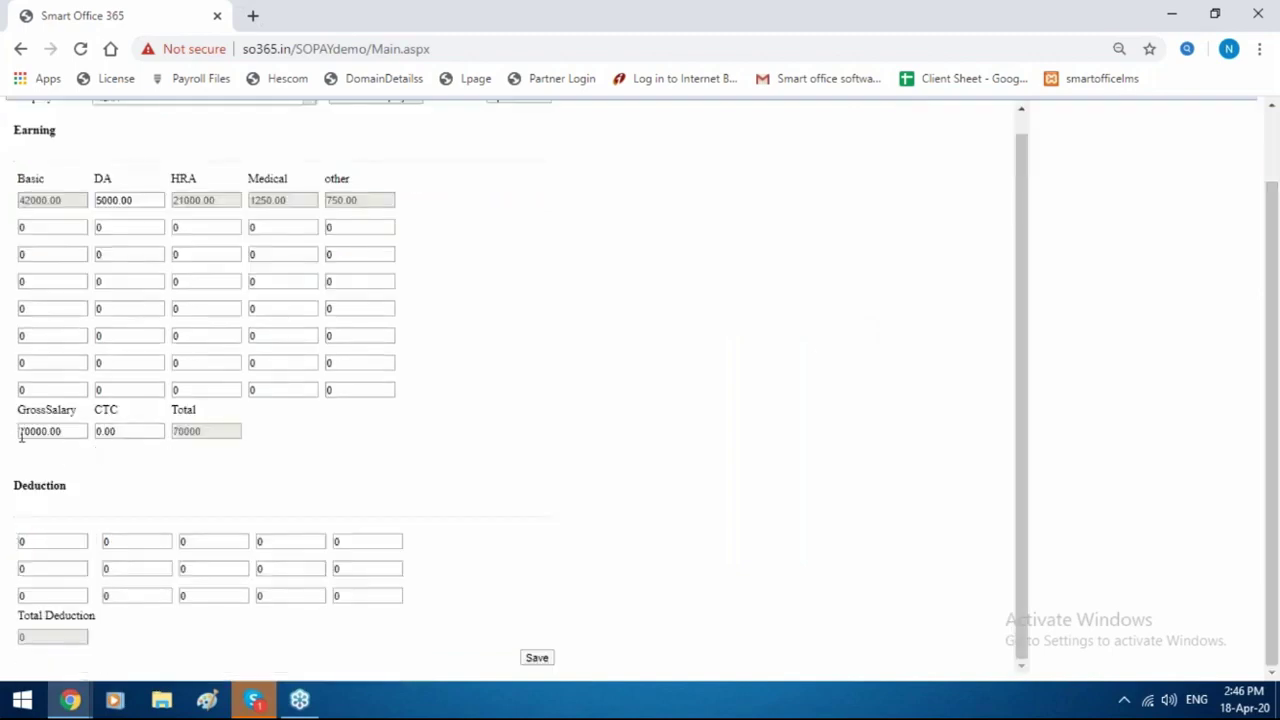
# Change the DA earning from 5000.00 to 4000 and save the salary figures.
pyautogui.click(20, 433)
pyautogui.doubleClick(84, 428)
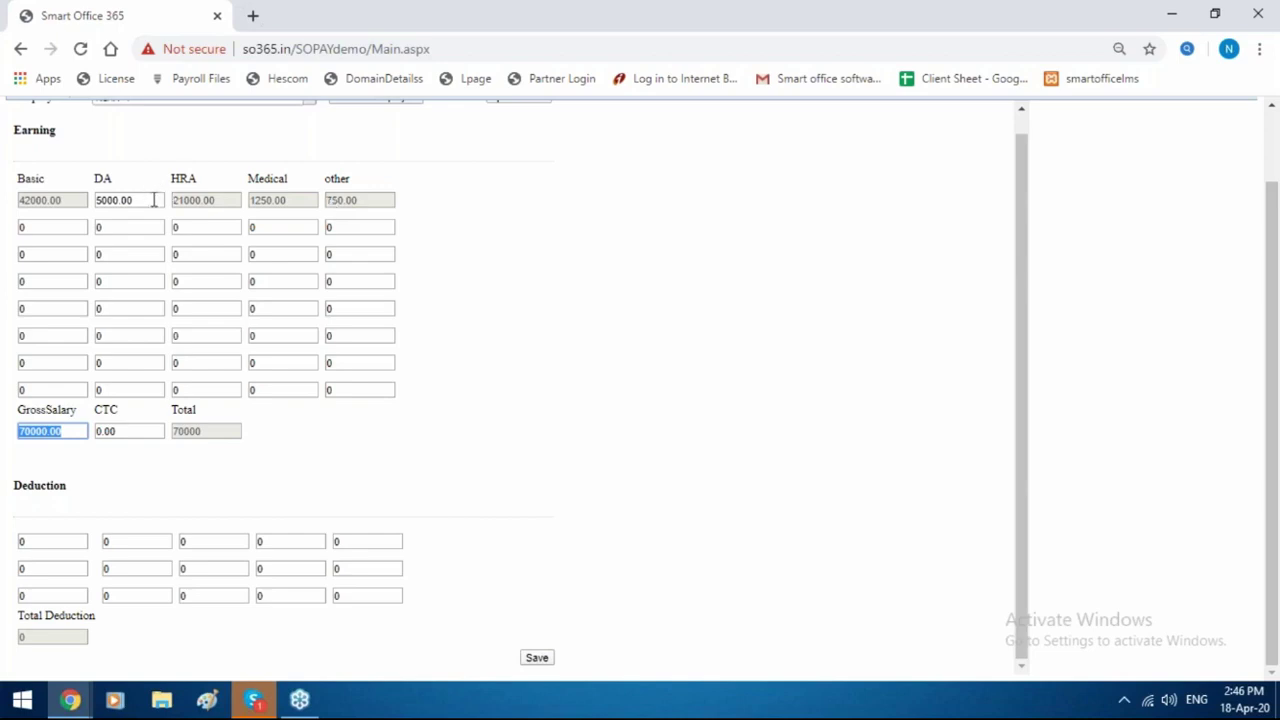
pyautogui.moveTo(154, 200); pyautogui.dragTo(8, 211)
pyautogui.press('BackSpace')
pyautogui.write('4000')
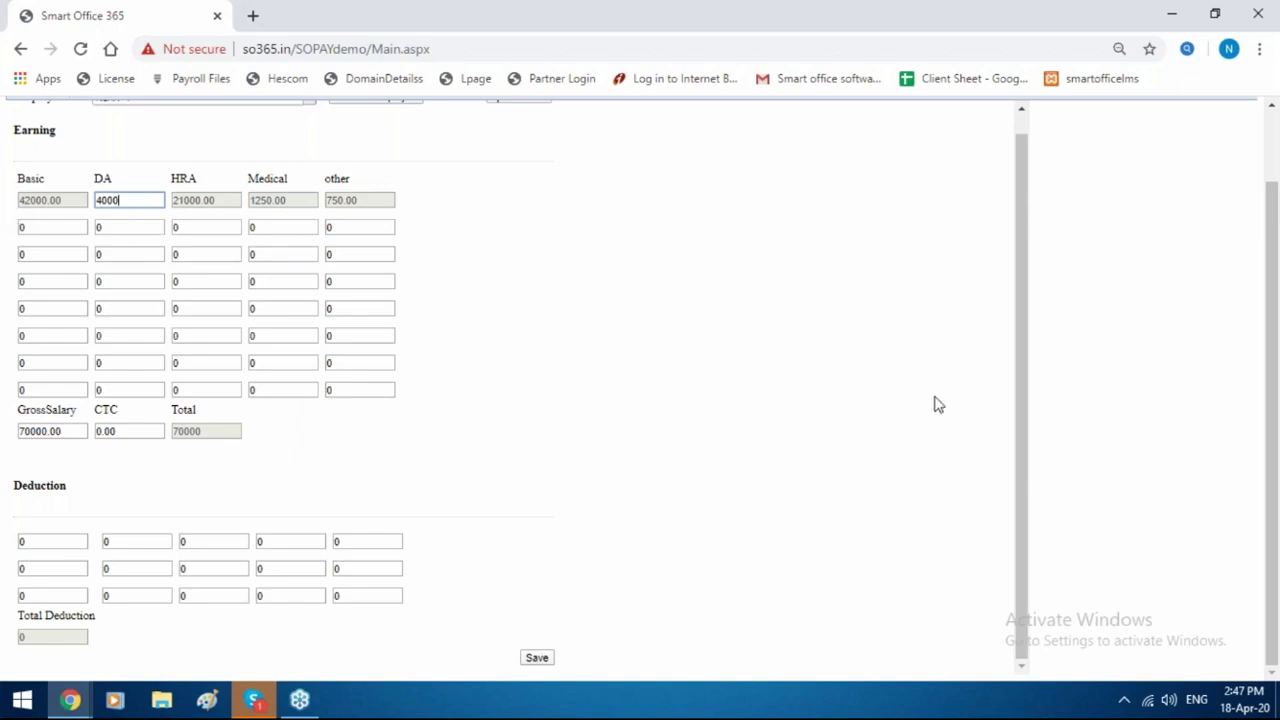
pyautogui.click(548, 662)
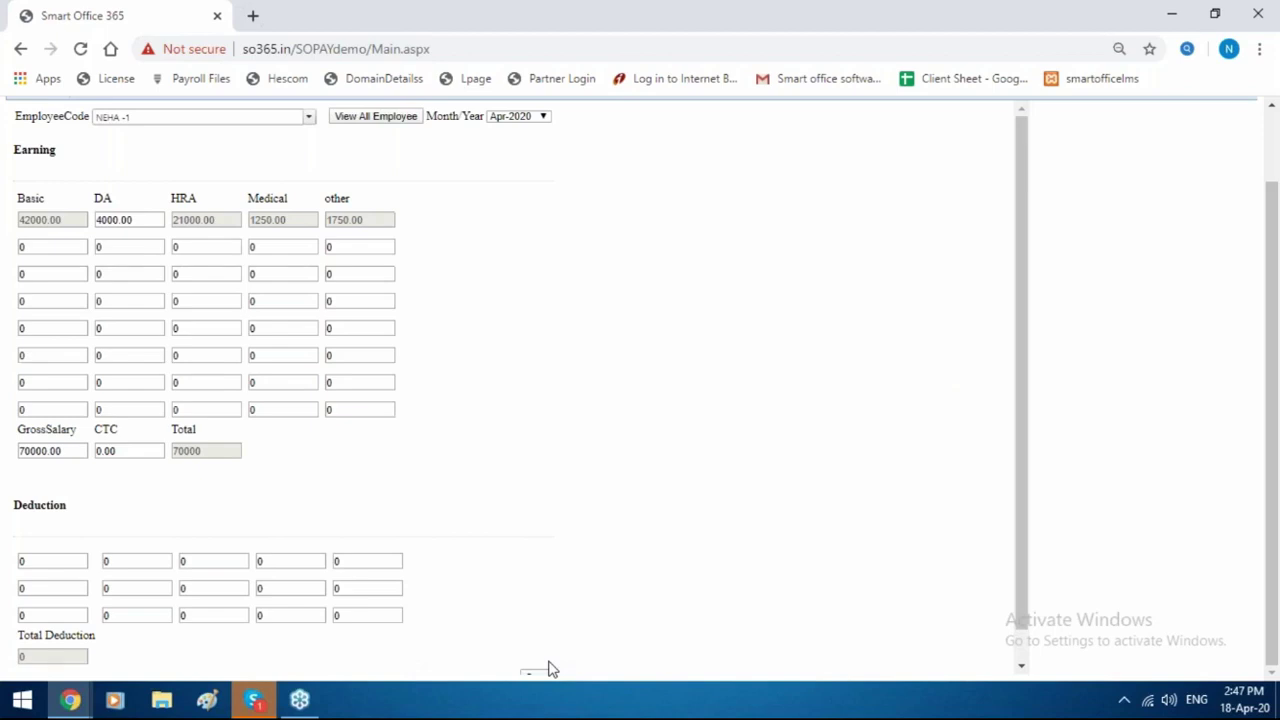
pyautogui.scroll(1, 711, 263)
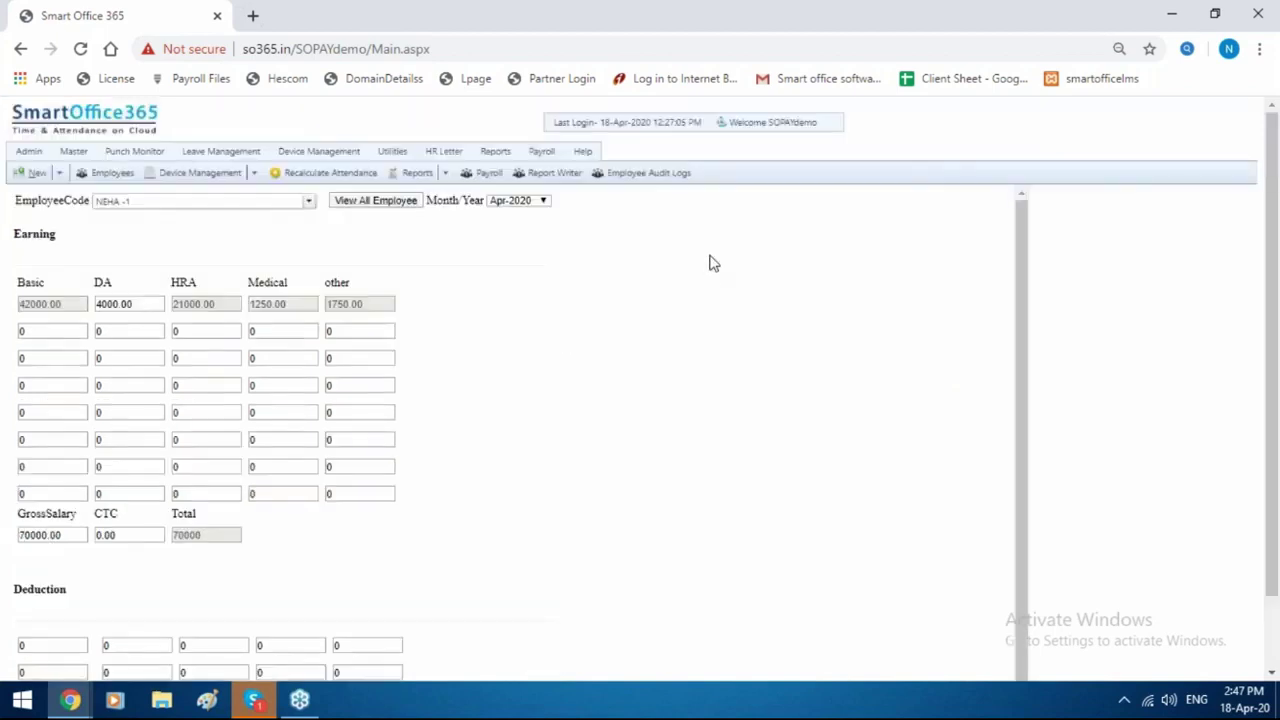
pyautogui.moveTo(541, 151)
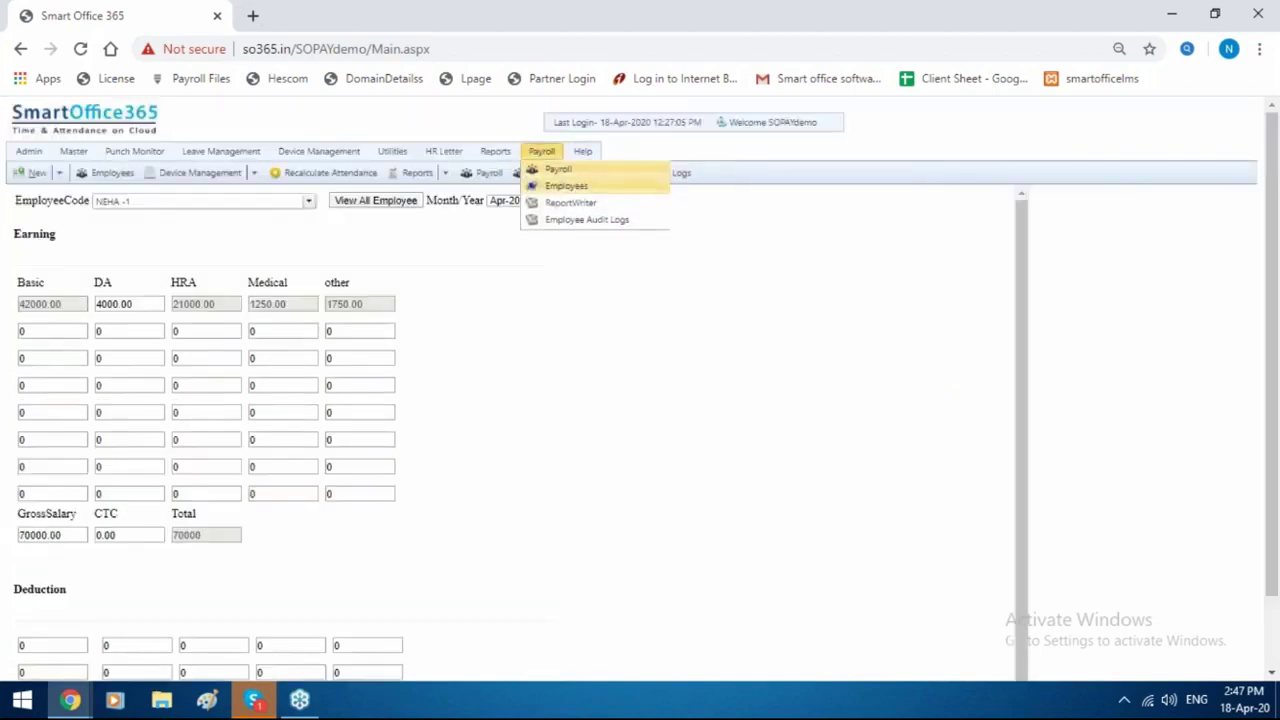
# Open Process PayRoll from Payroll Master Details and set From and To to Mar-2020.
pyautogui.click(550, 188)
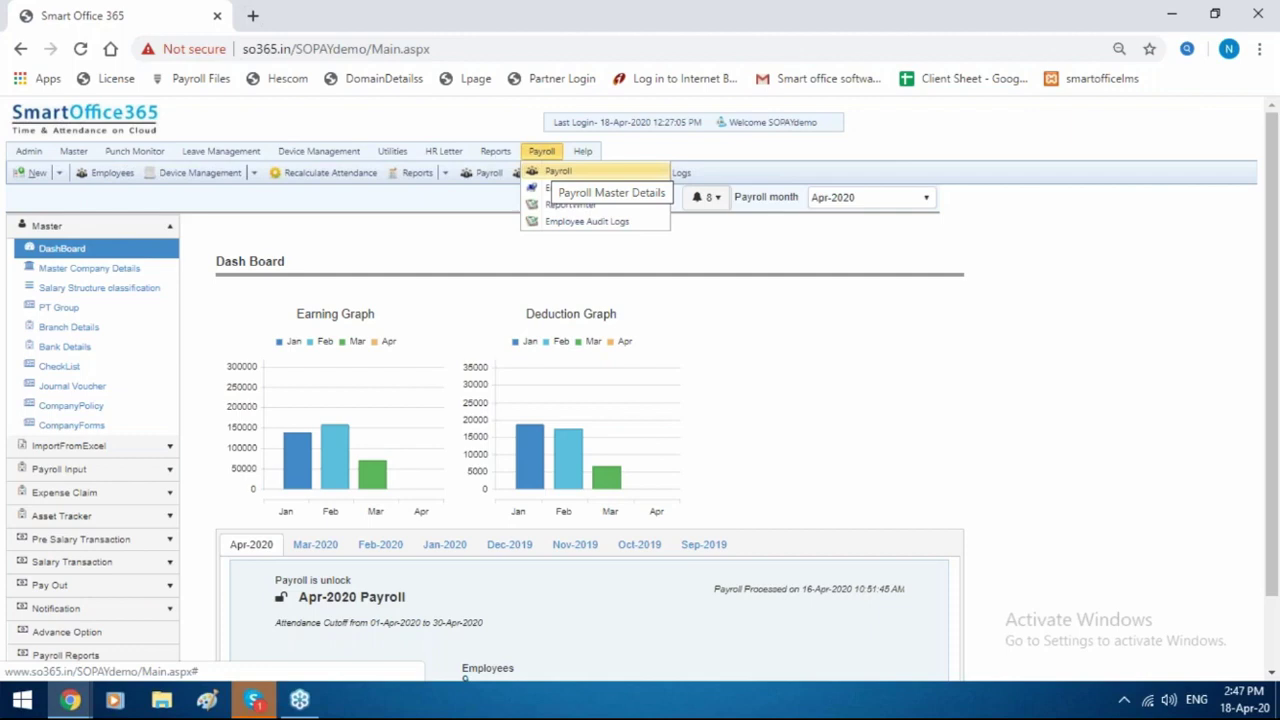
pyautogui.click(72, 563)
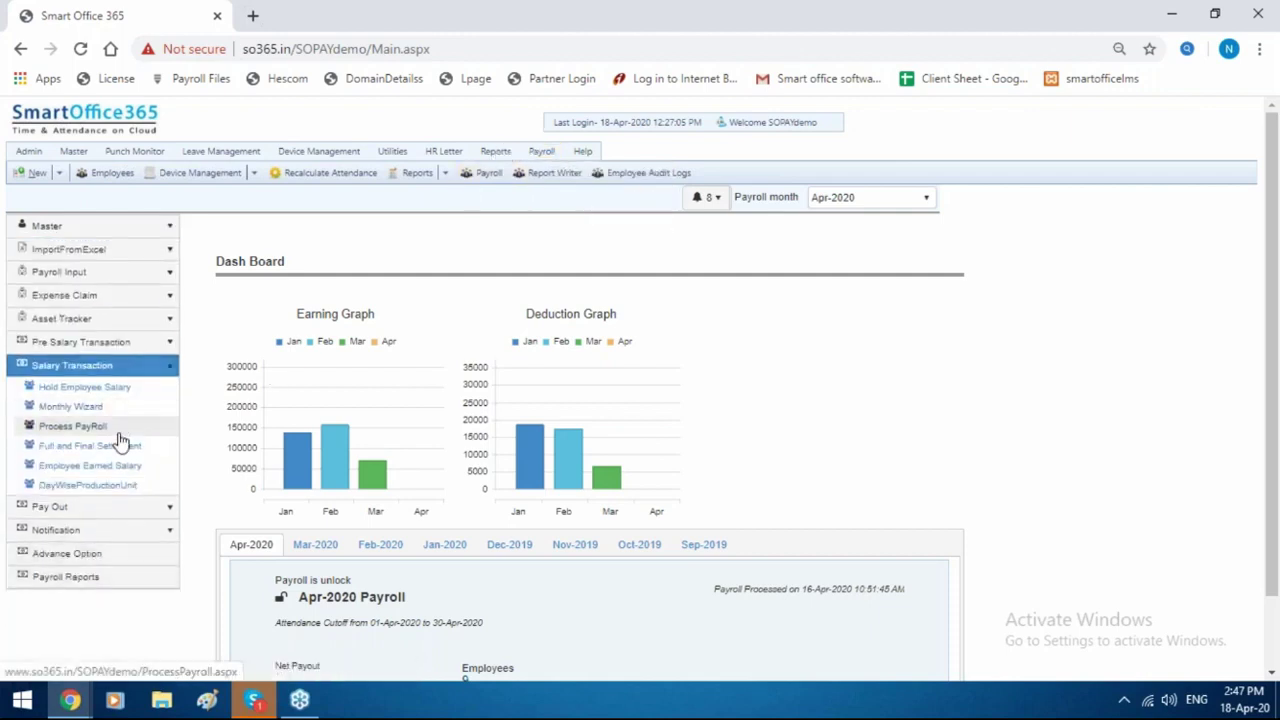
pyautogui.click(118, 434)
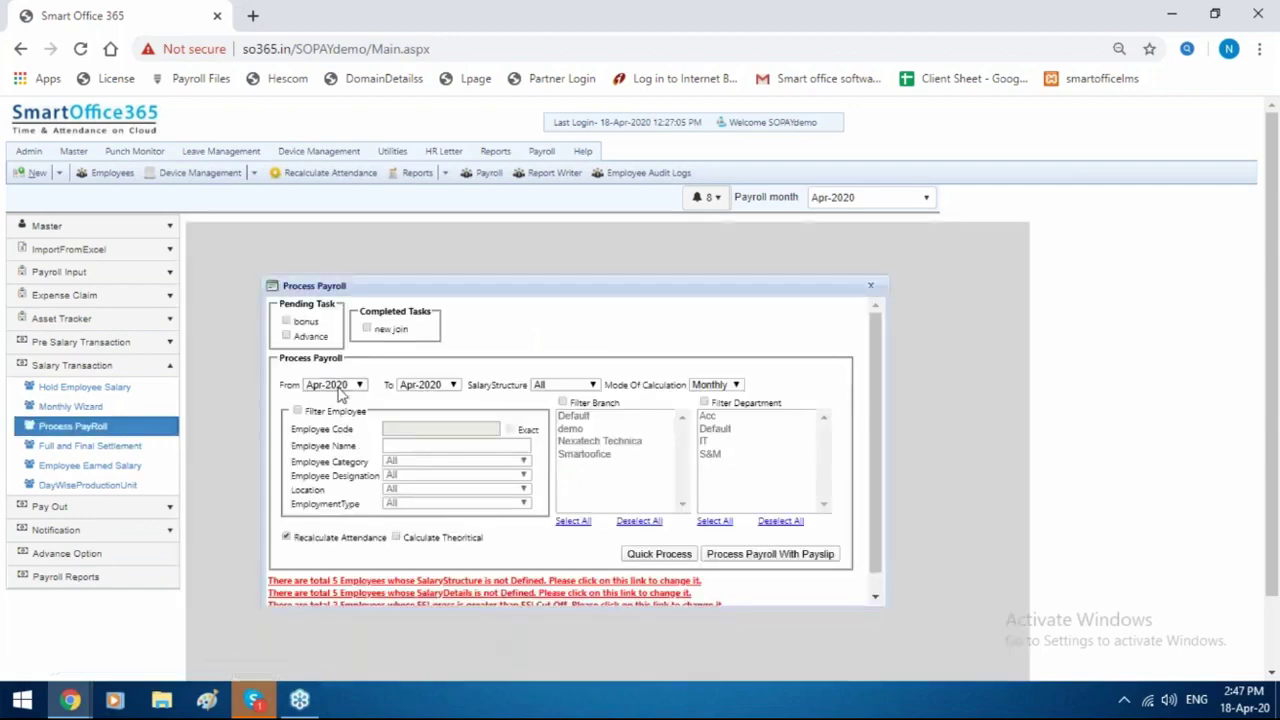
pyautogui.click(340, 386)
pyautogui.click(340, 412)
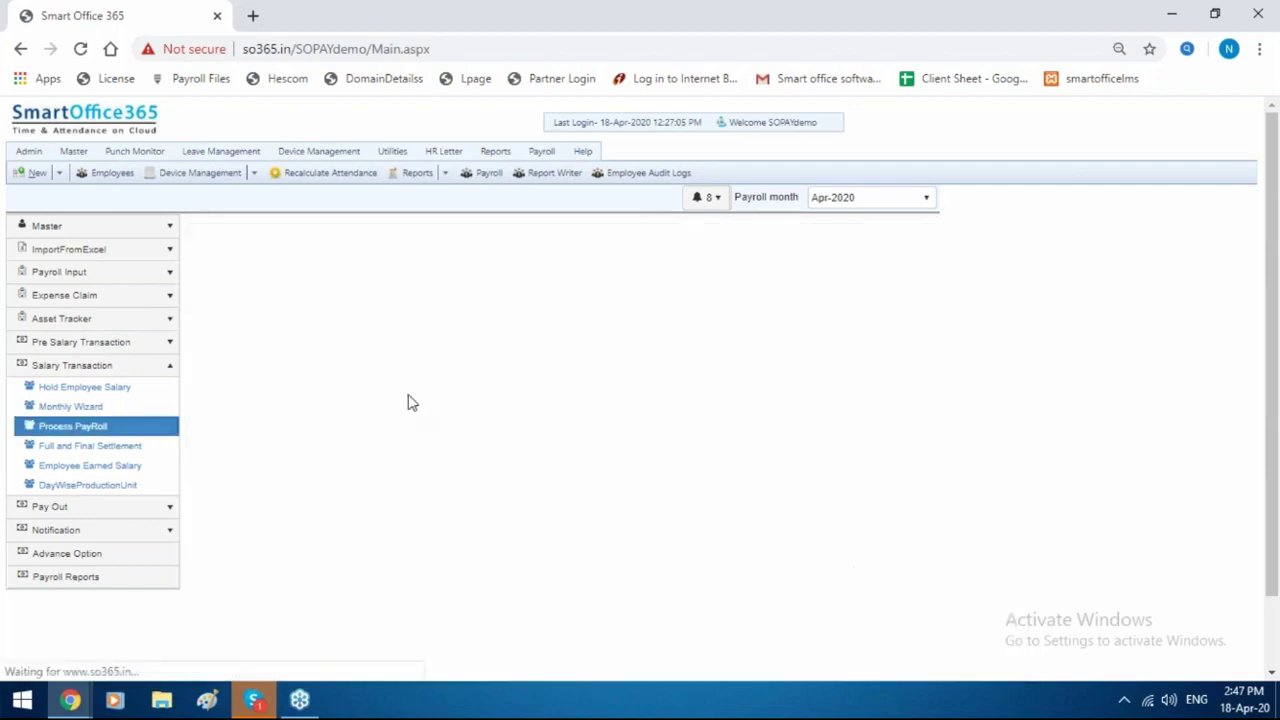
pyautogui.click(418, 430)
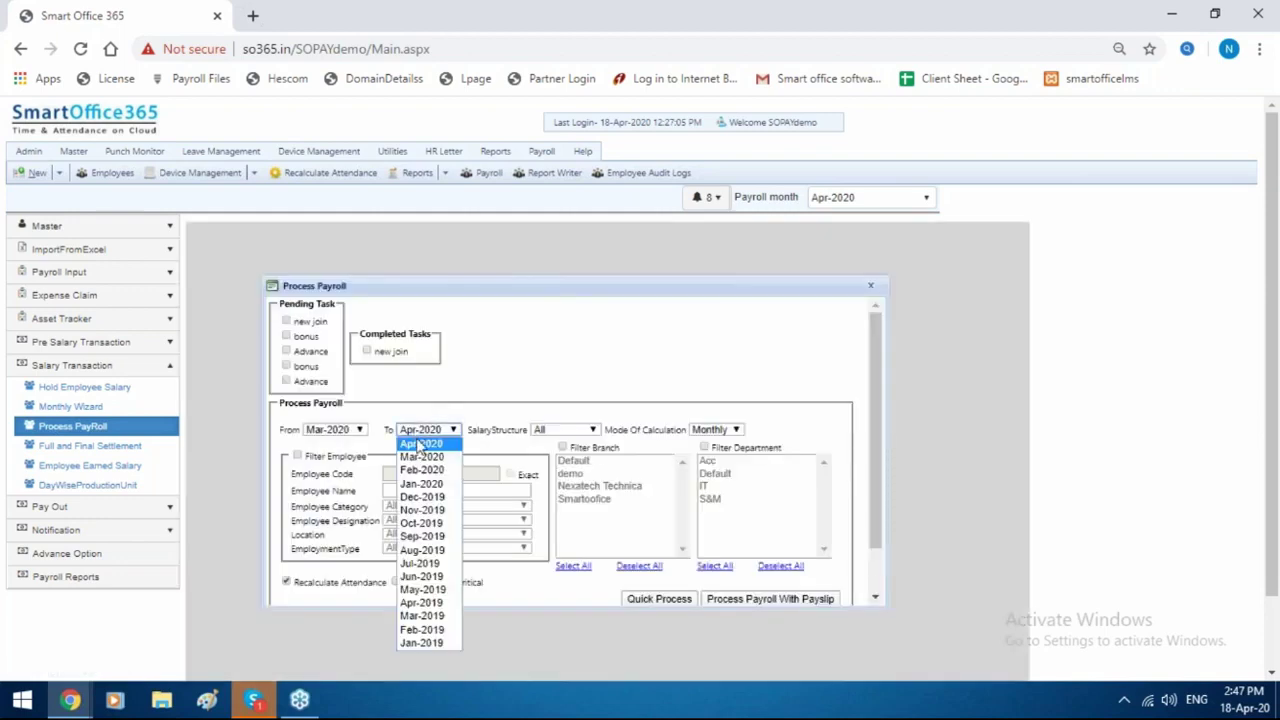
pyautogui.click(421, 457)
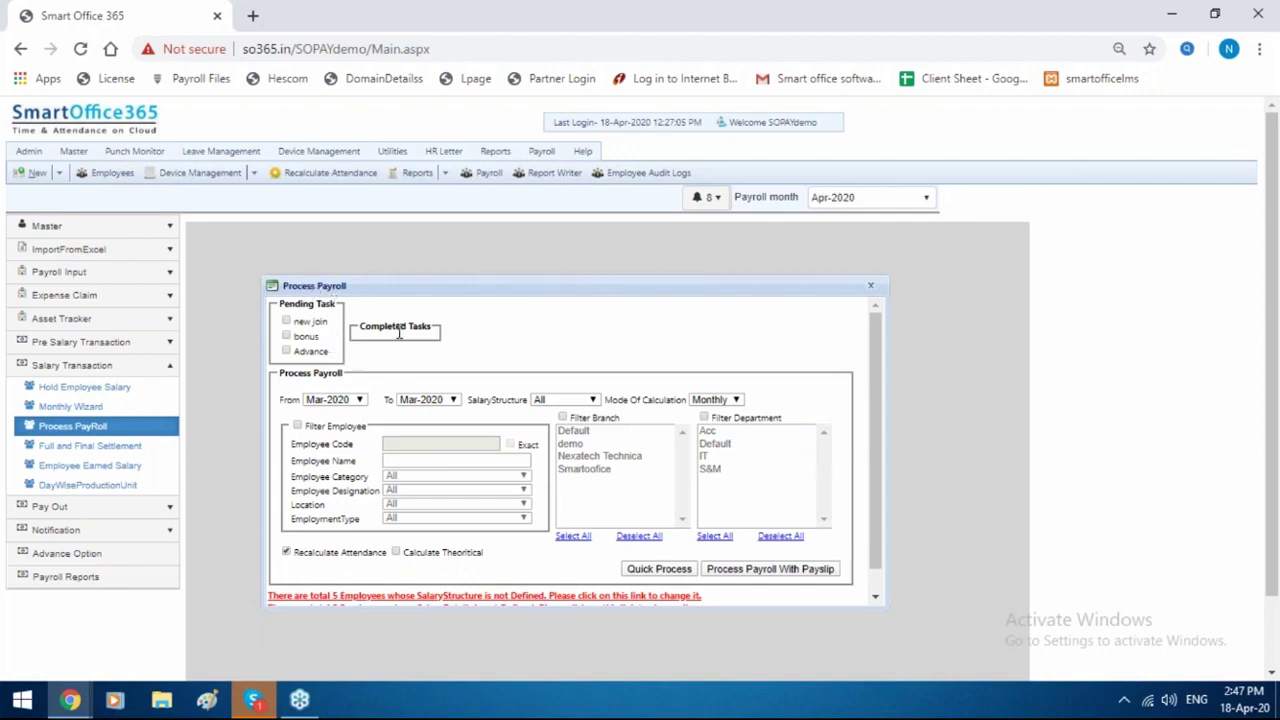
# Filter to employee code 1 with an exact match and run Quick Process.
pyautogui.click(297, 426)
pyautogui.click(418, 444)
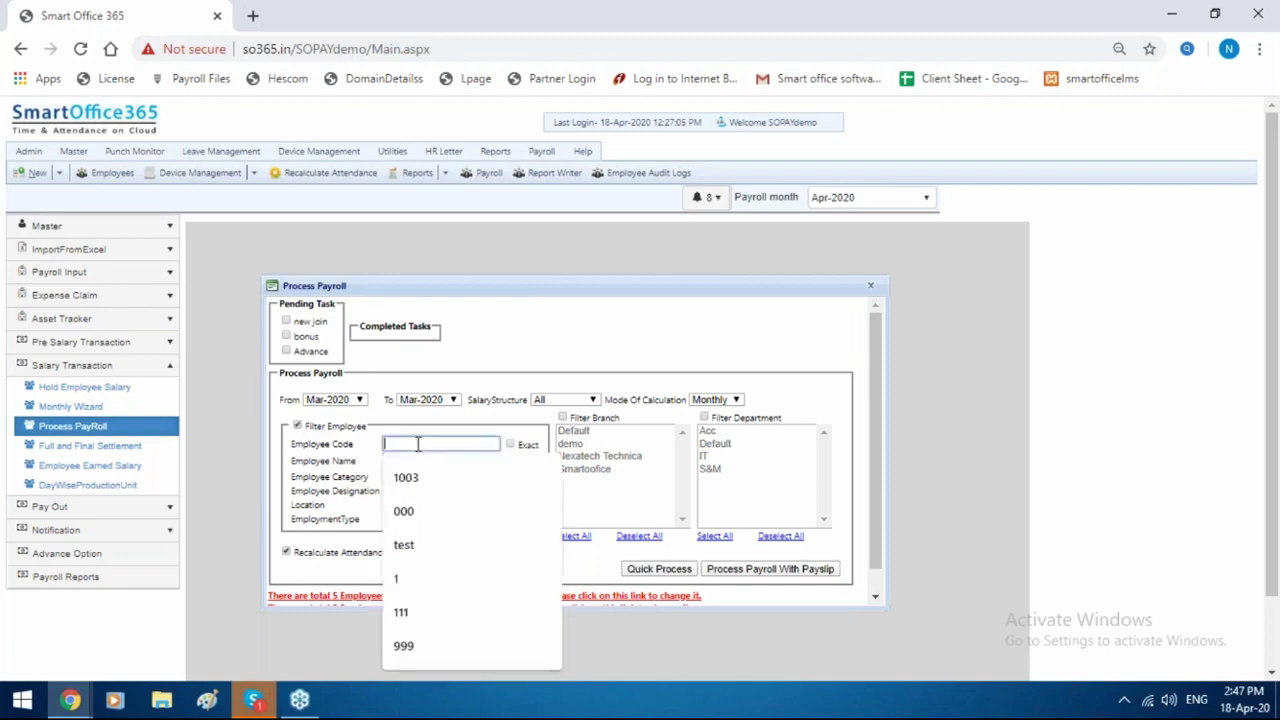
pyautogui.write('1')
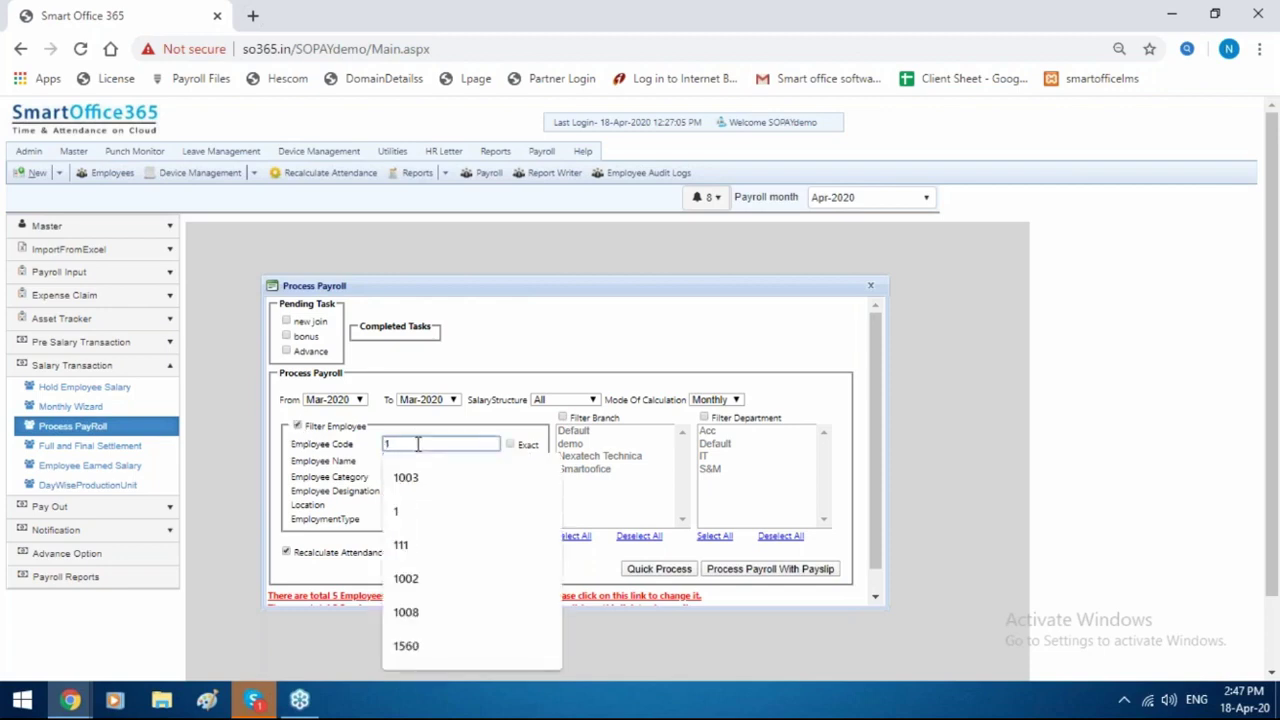
pyautogui.click(510, 445)
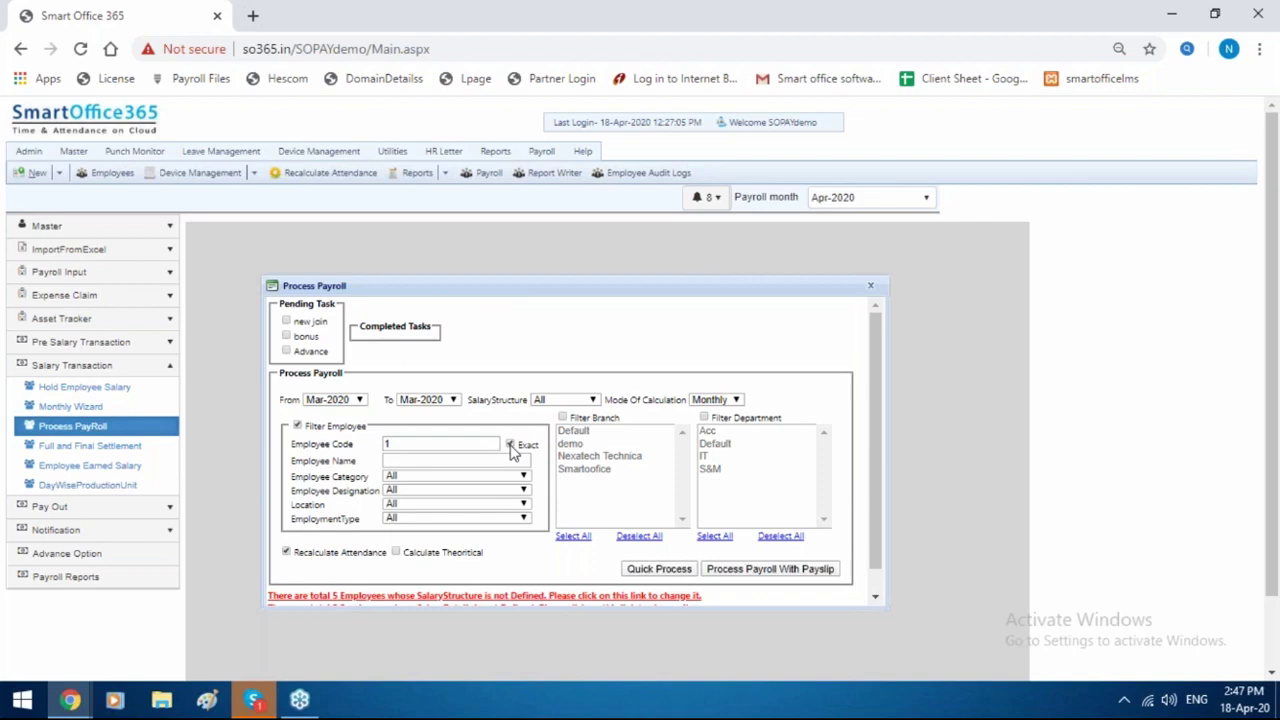
pyautogui.click(657, 568)
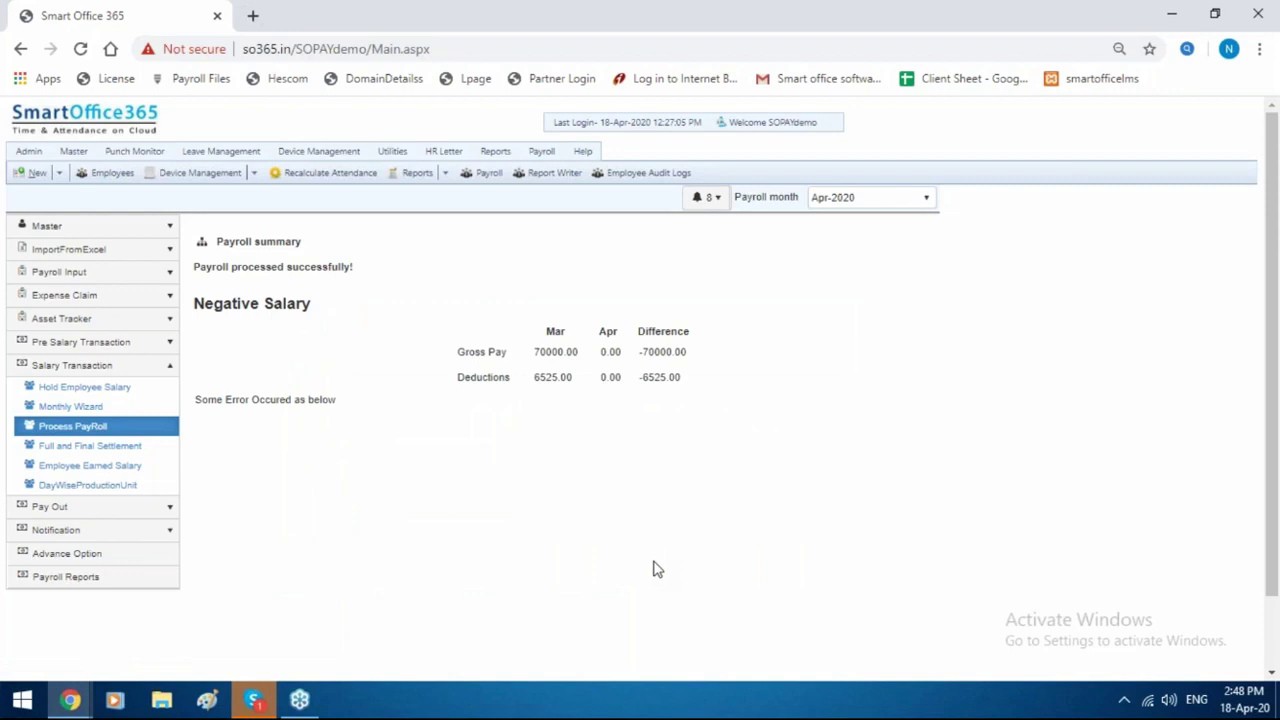
pyautogui.click(124, 467)
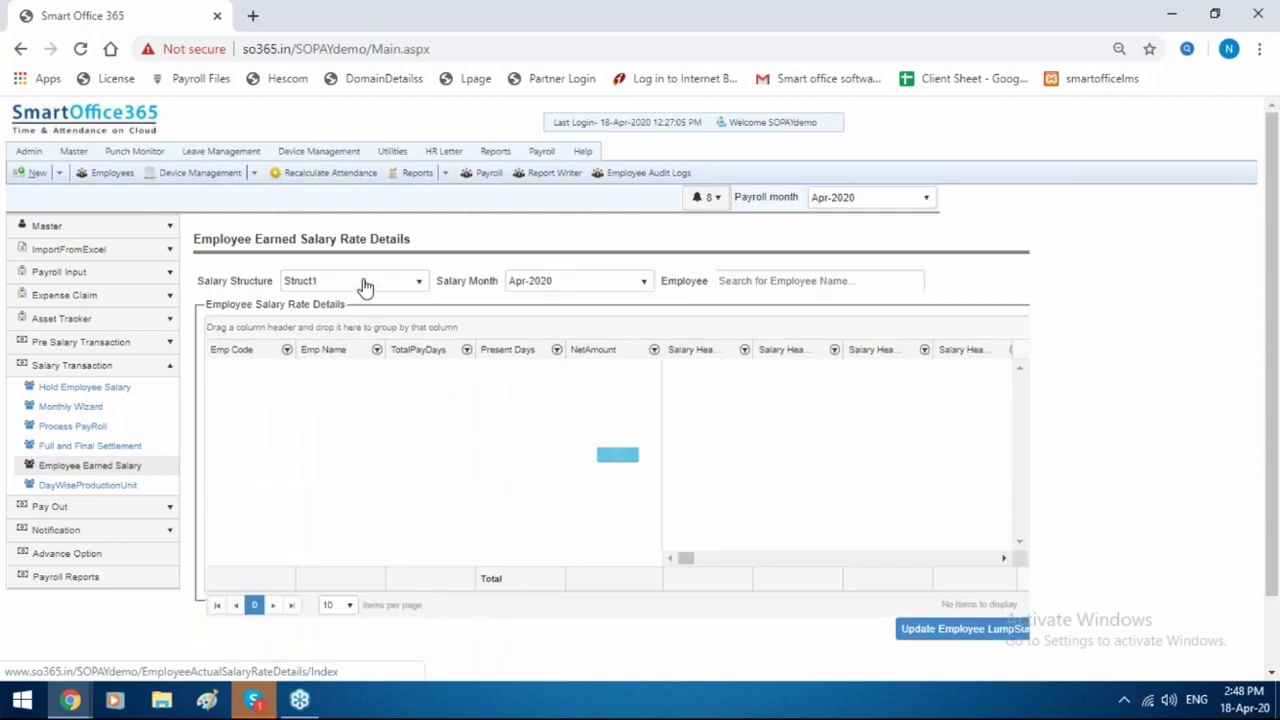
pyautogui.click(365, 284)
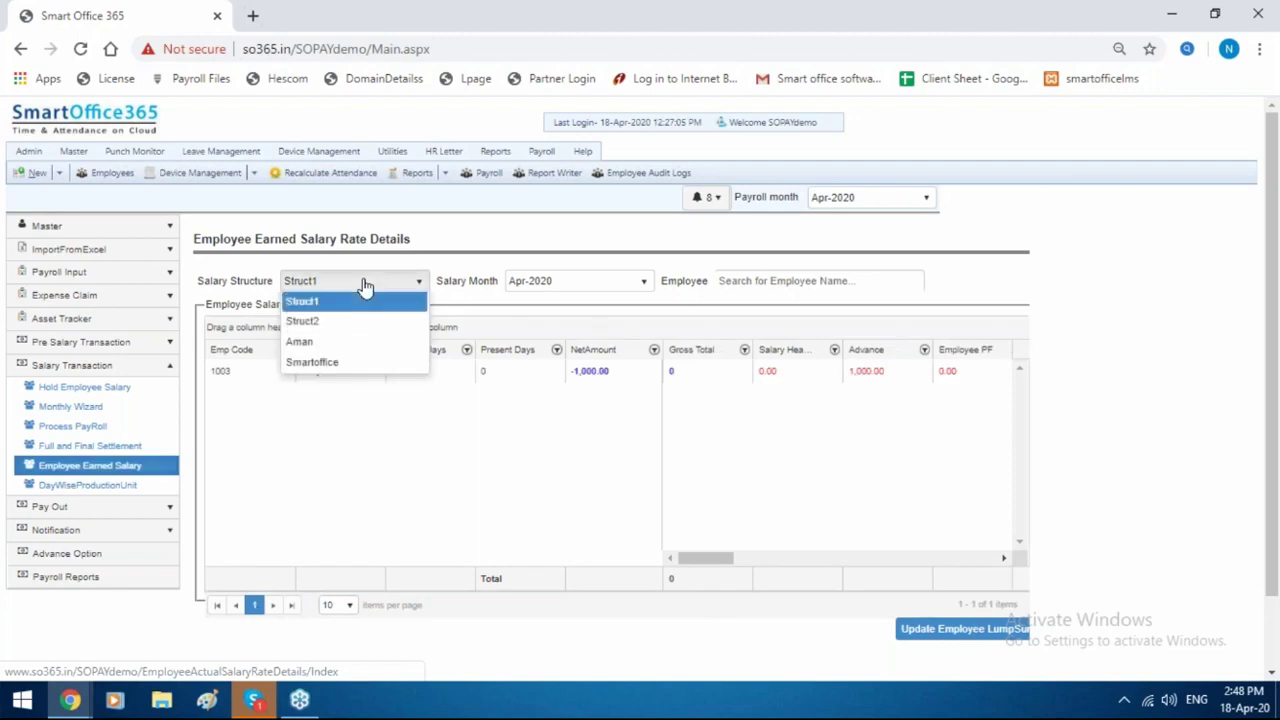
pyautogui.click(364, 368)
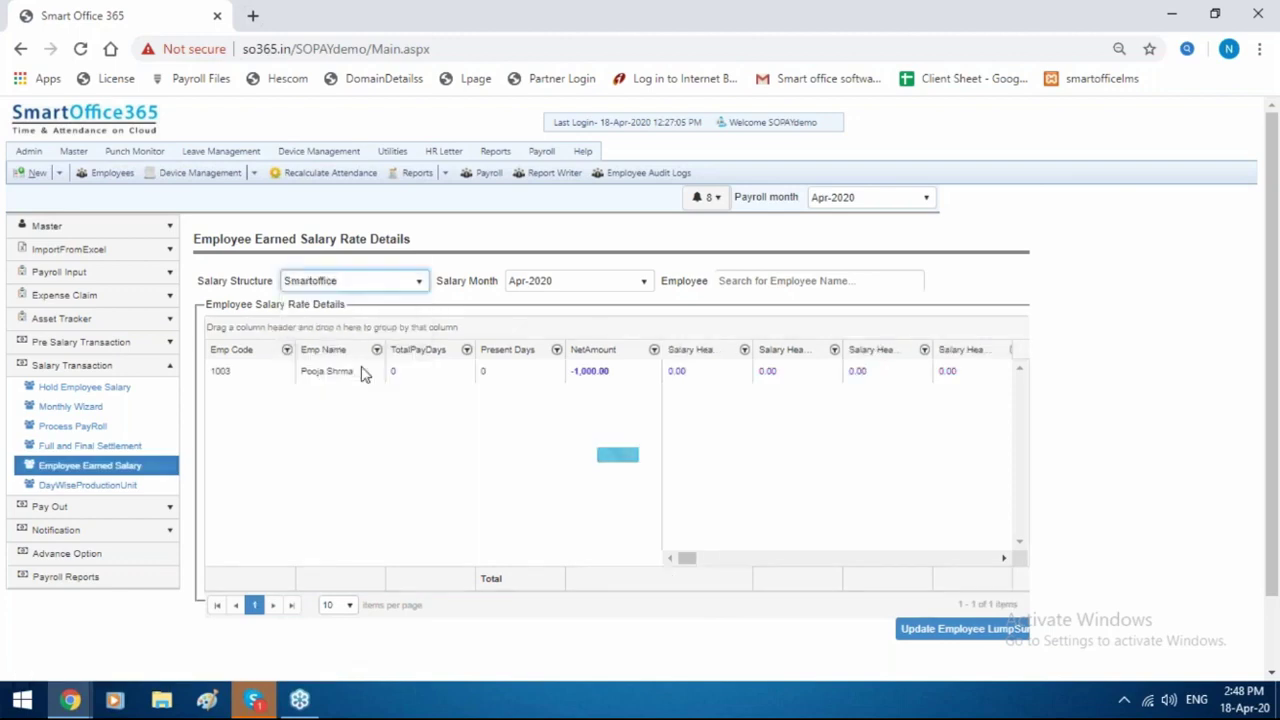
pyautogui.click(583, 288)
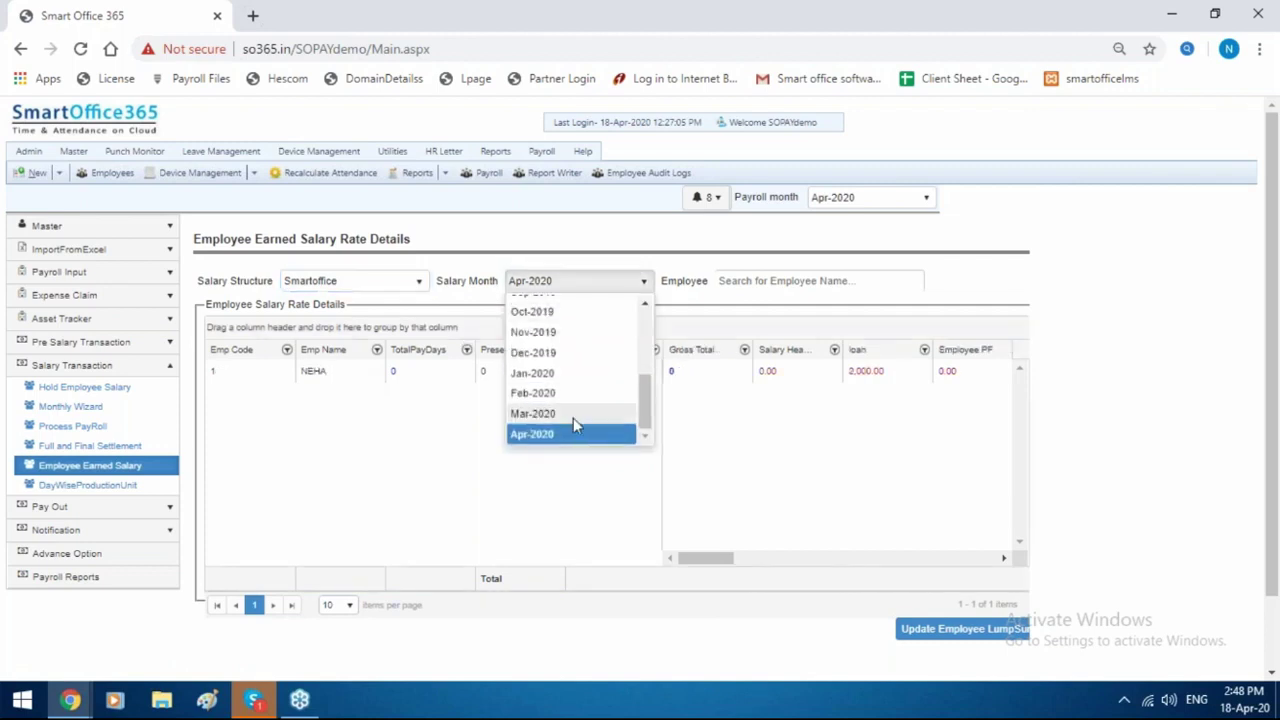
pyautogui.click(573, 418)
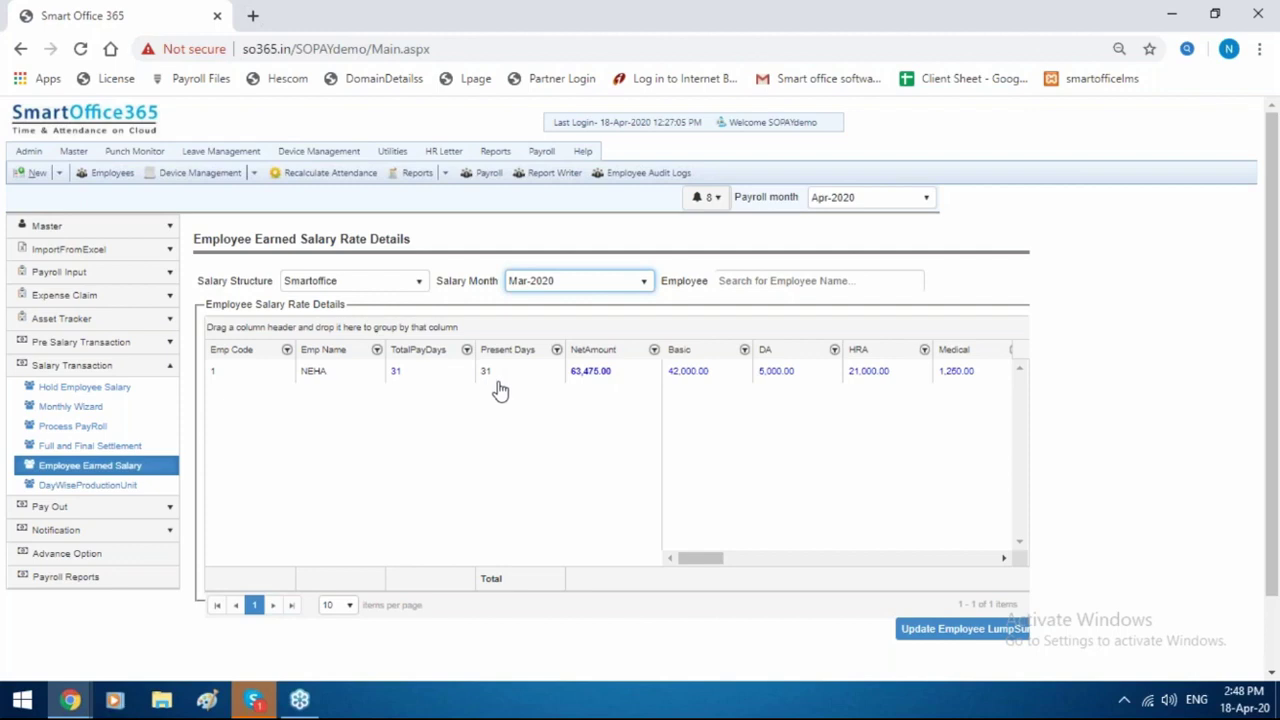
pyautogui.click(594, 383)
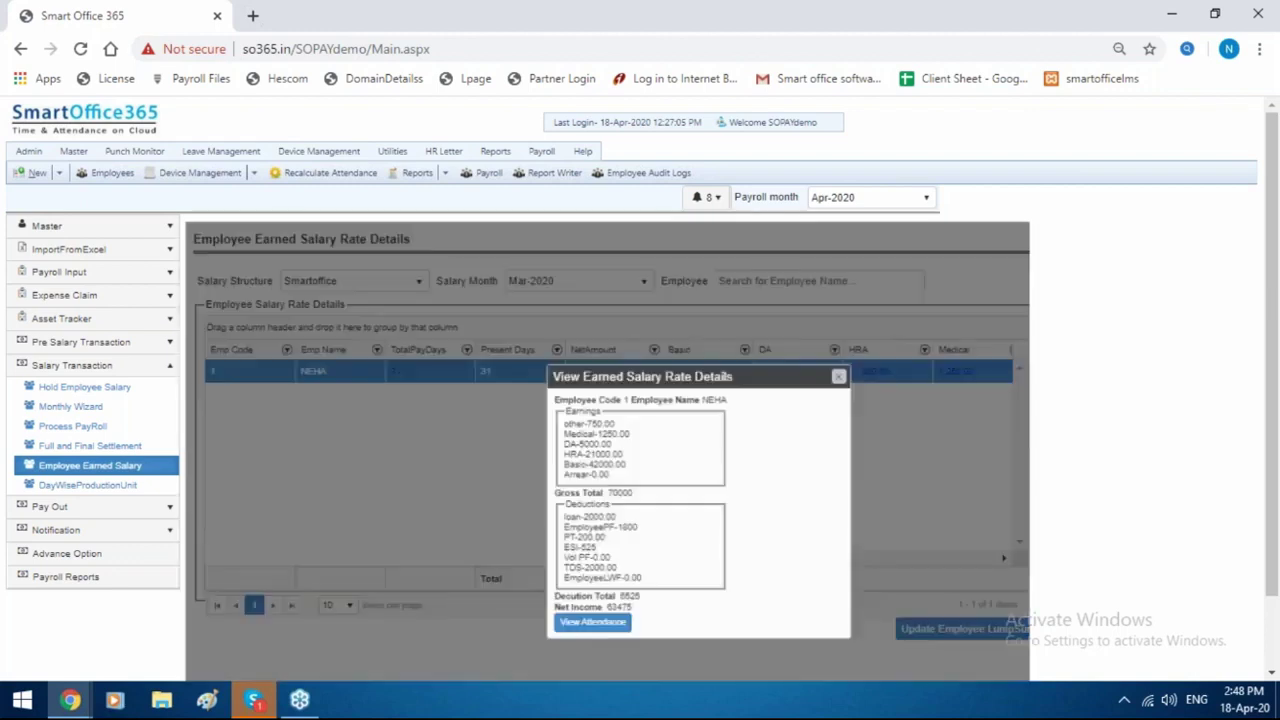
pyautogui.moveTo(594, 392); pyautogui.dragTo(627, 492)
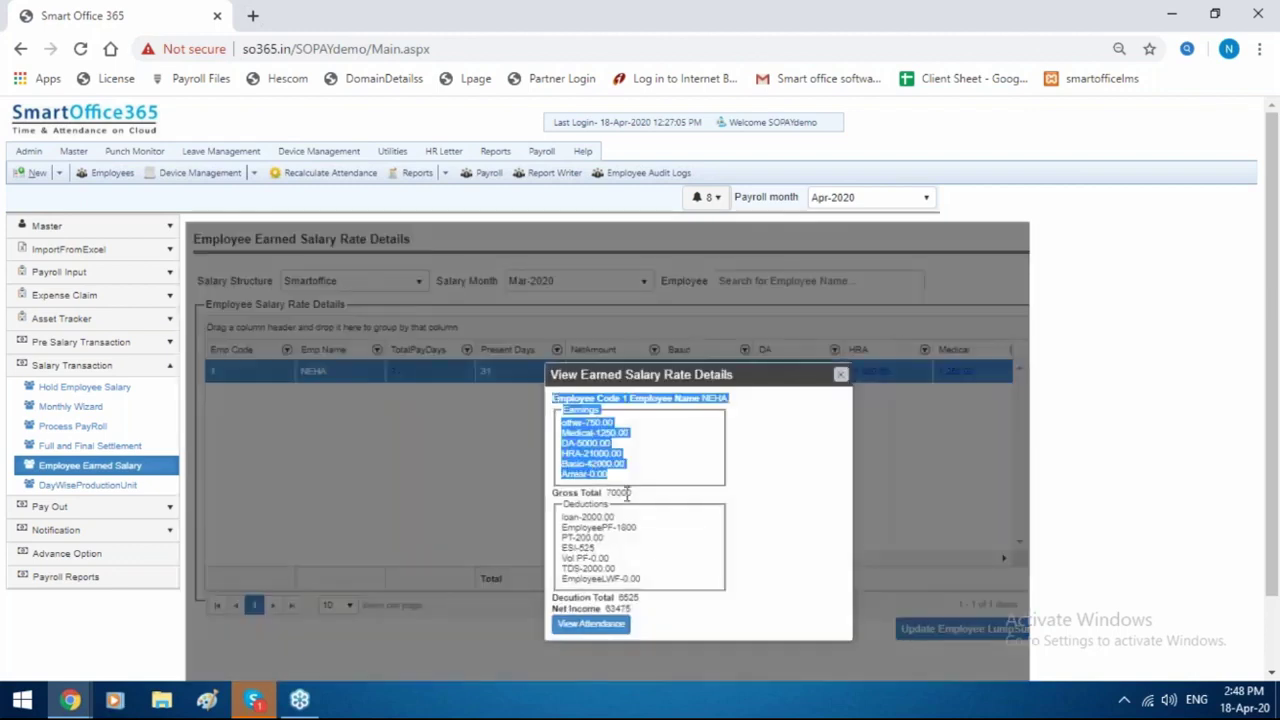
pyautogui.moveTo(663, 563); pyautogui.dragTo(567, 526)
pyautogui.scroll(-1, 648, 543)
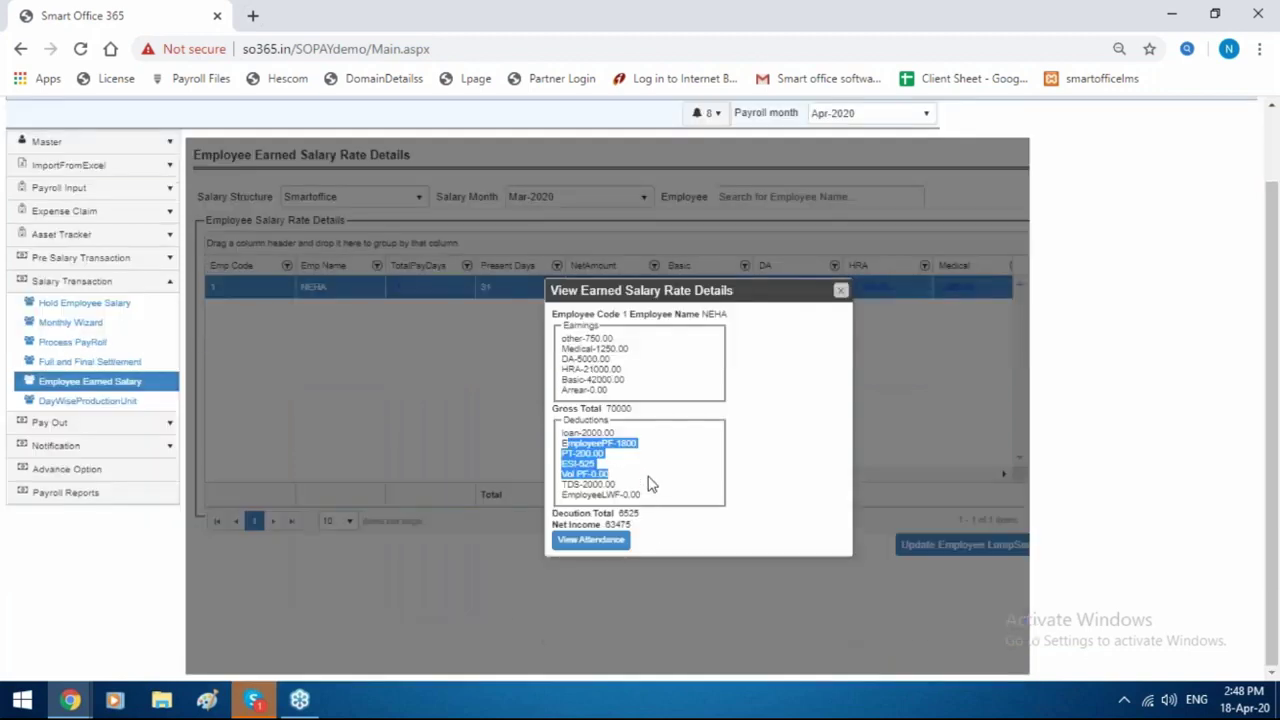
pyautogui.scroll(1, 648, 484)
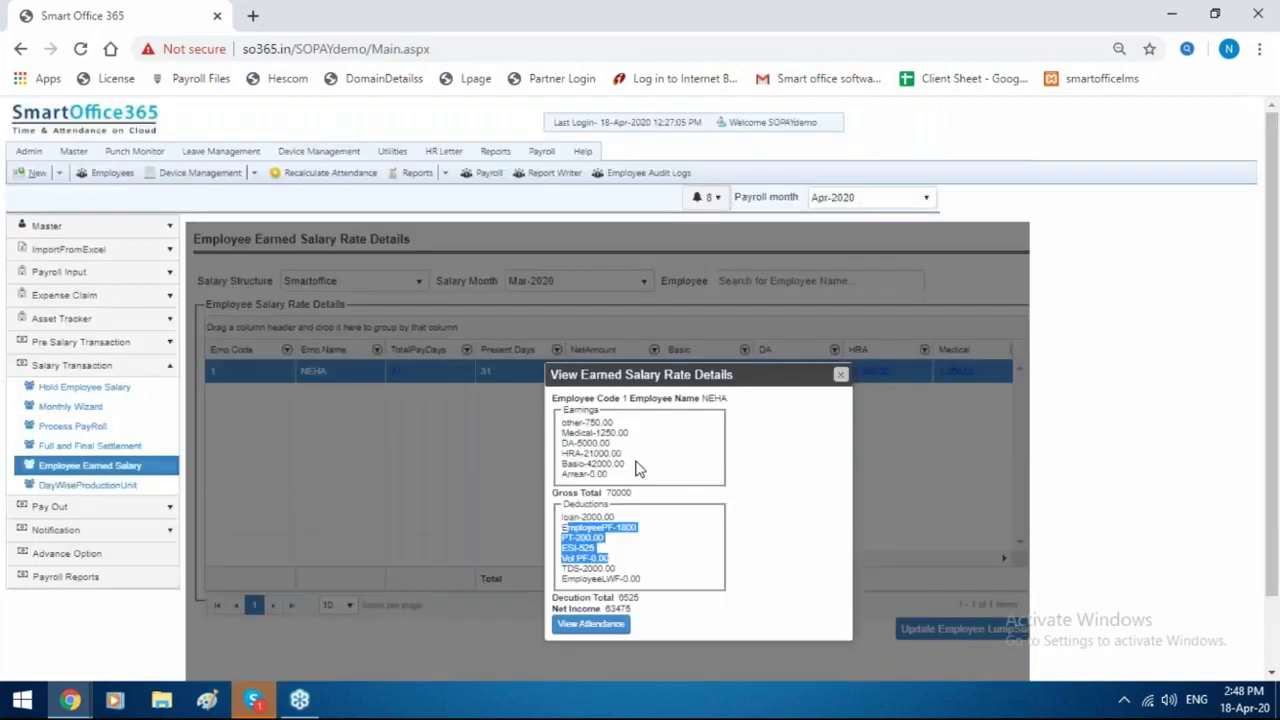
pyautogui.click(494, 152)
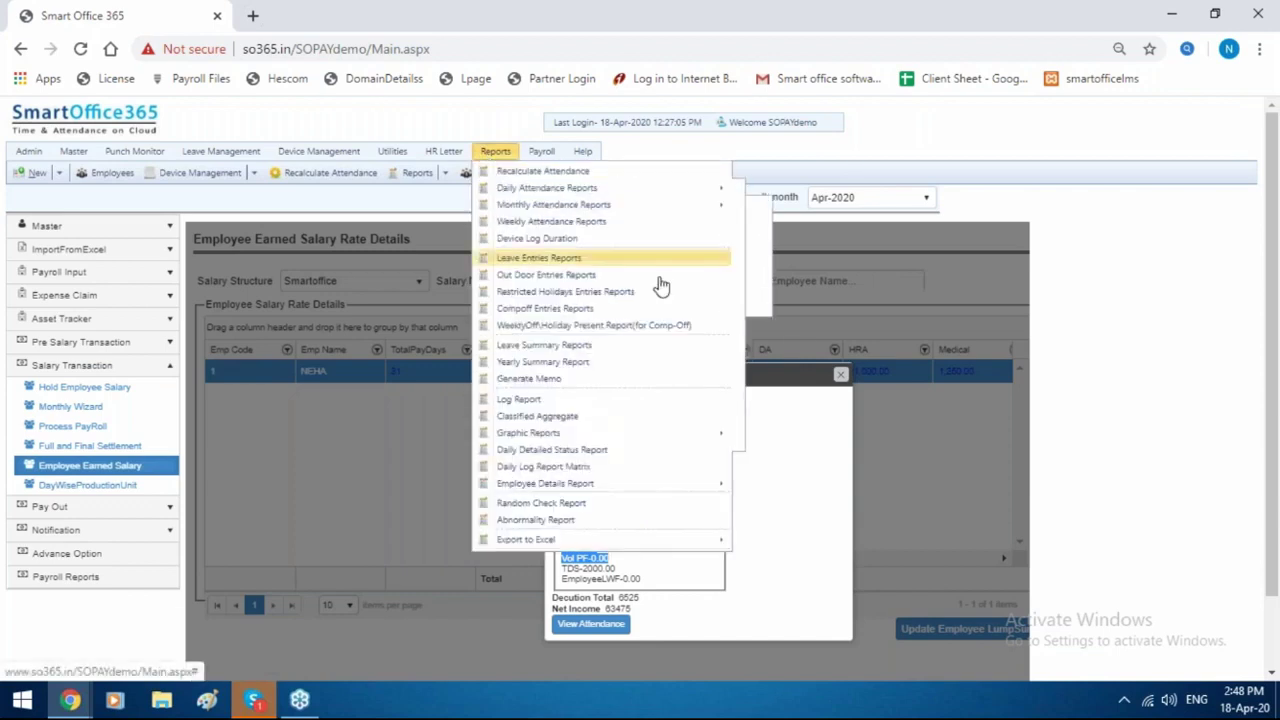
pyautogui.scroll(-1, 814, 500)
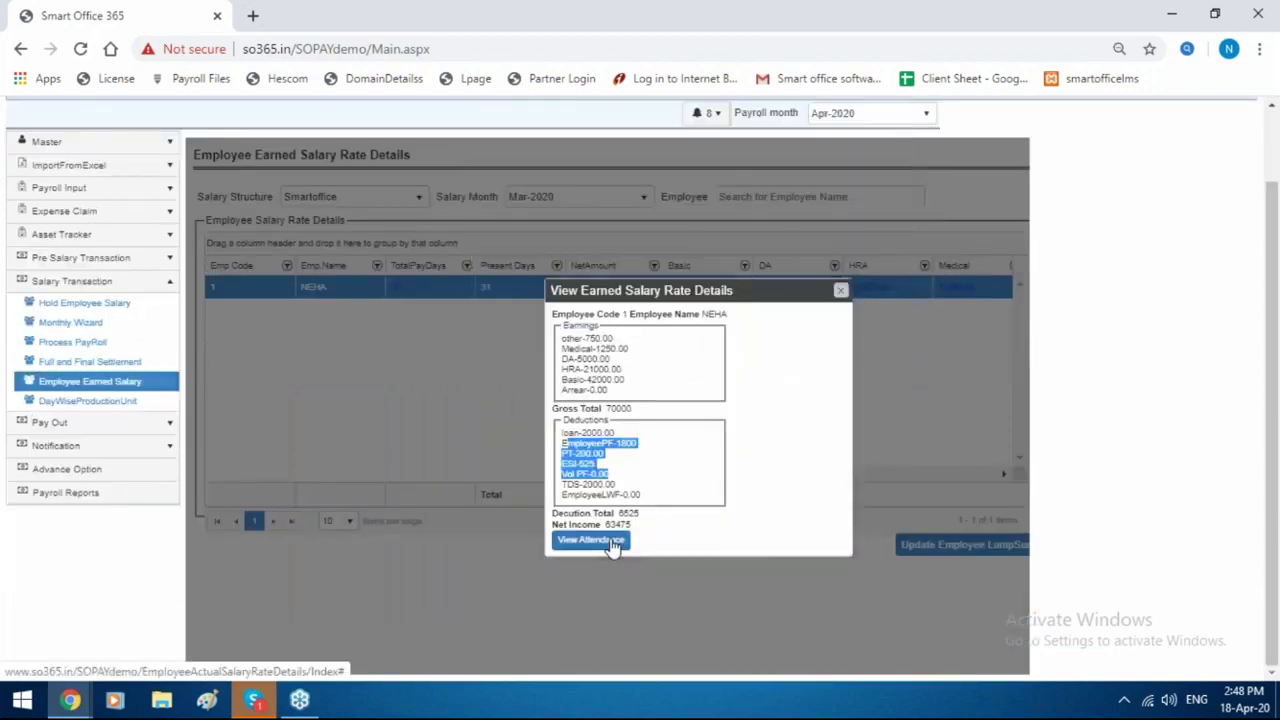
pyautogui.click(590, 539)
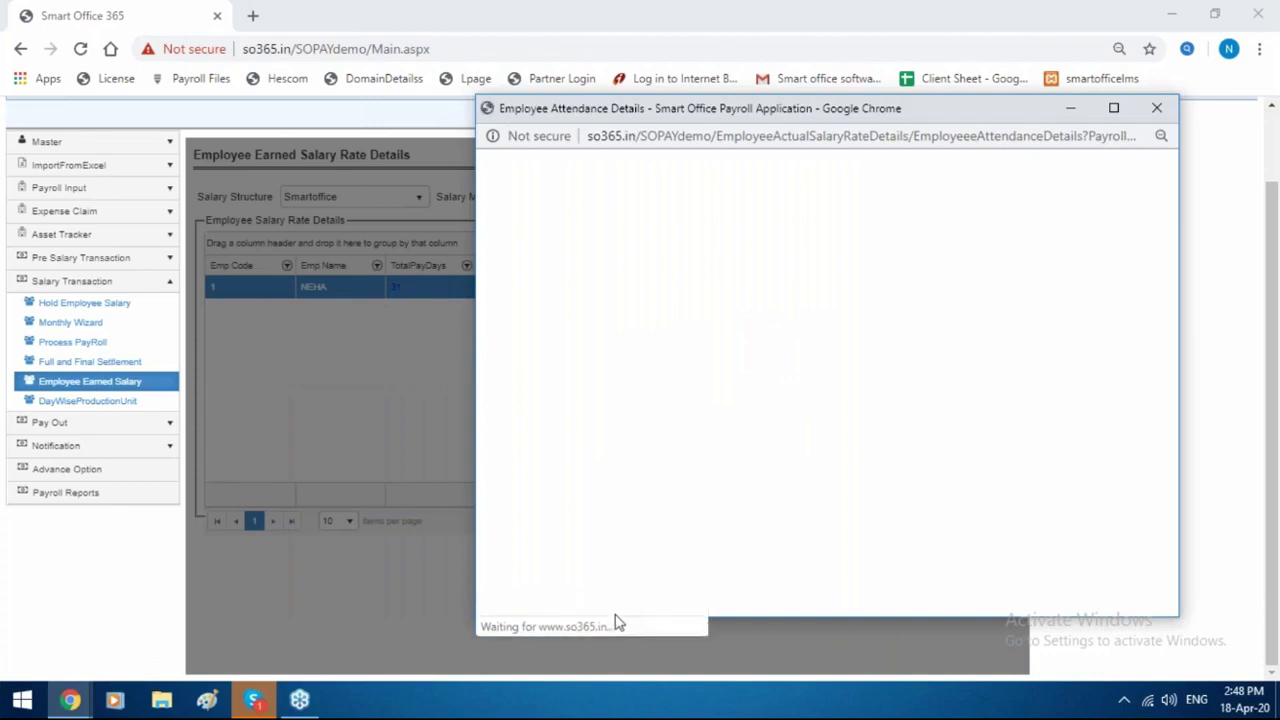
pyautogui.moveTo(972, 608); pyautogui.dragTo(1130, 607)
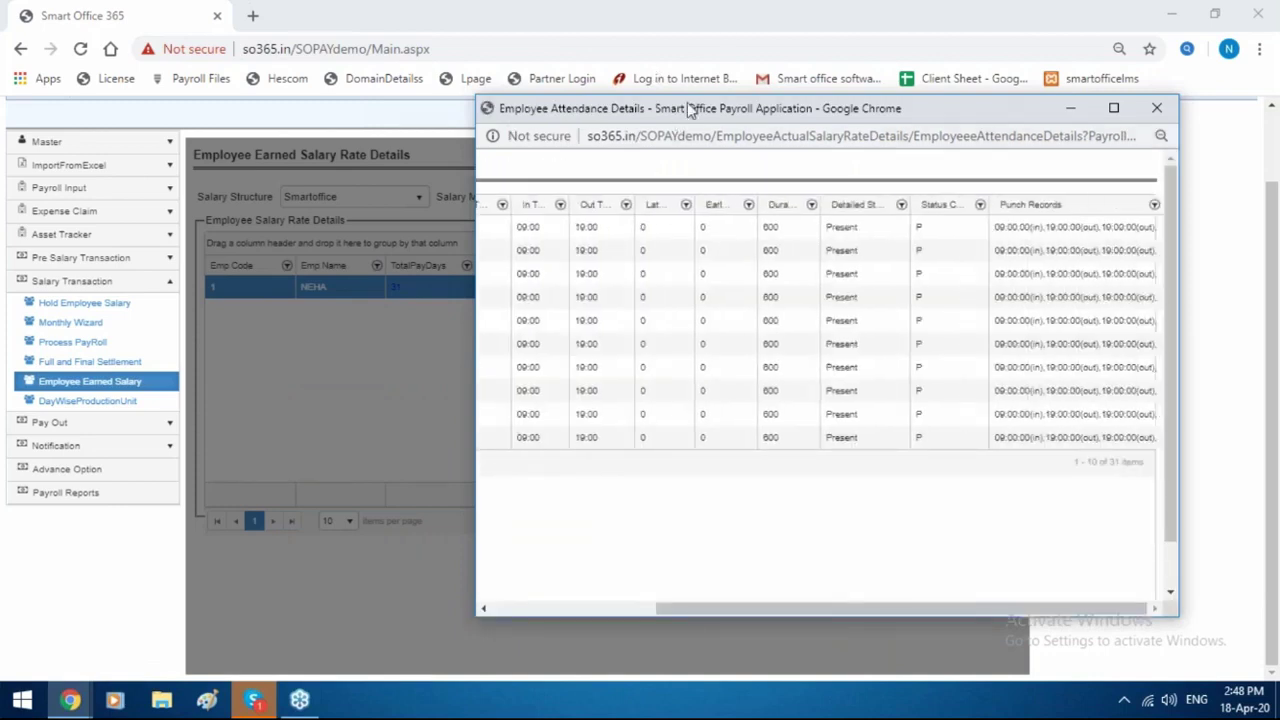
pyautogui.moveTo(667, 113); pyautogui.dragTo(380, 138)
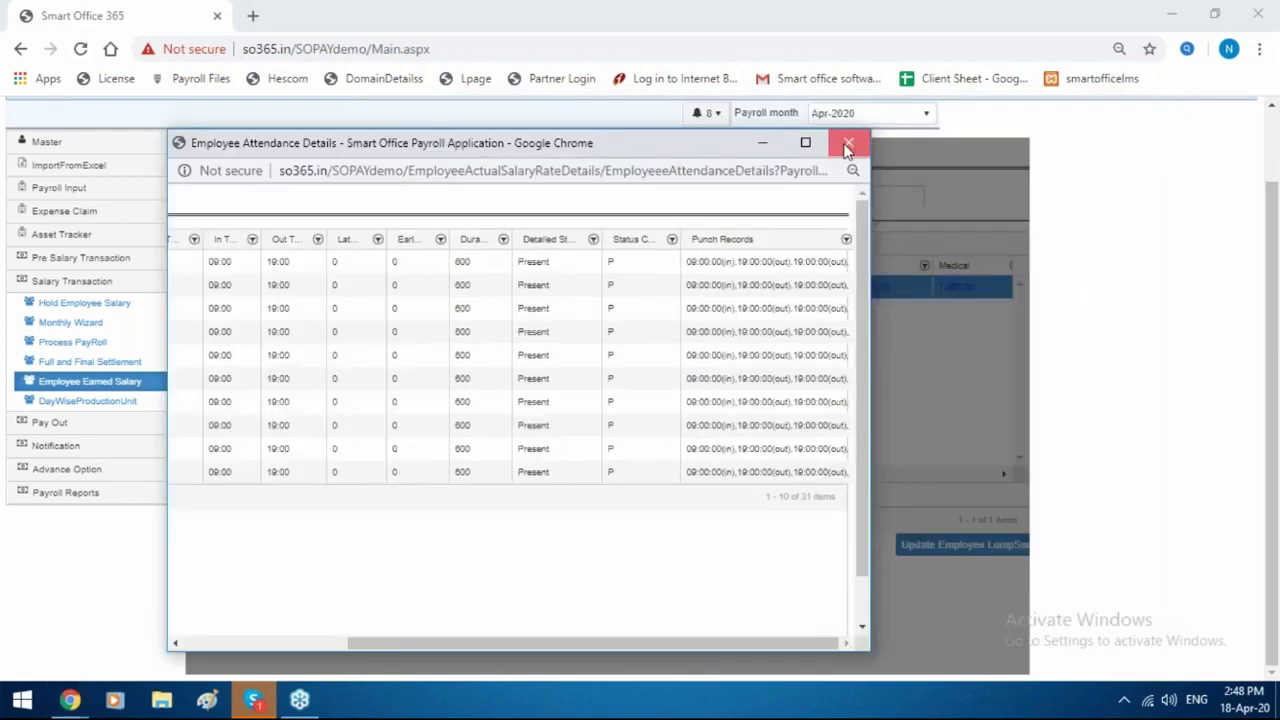
pyautogui.click(843, 134)
pyautogui.click(841, 291)
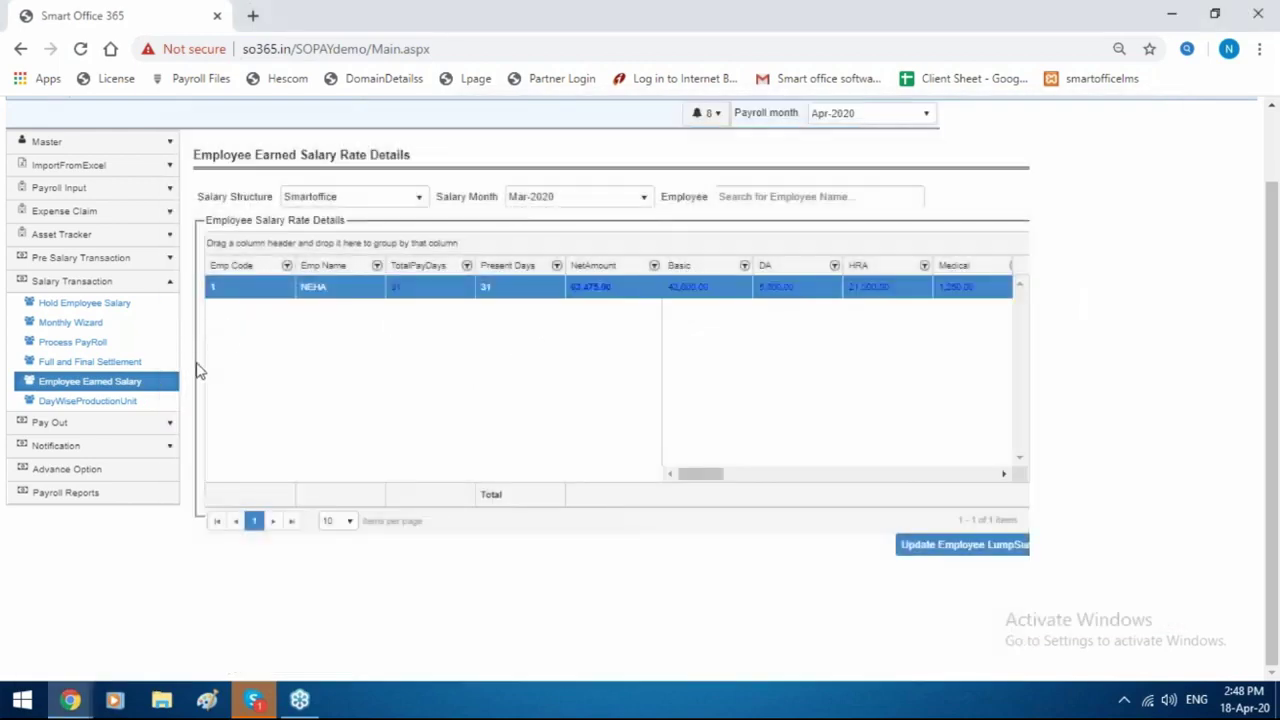
# Set the payslip report to employee code 1, exact match, for Mar-2020.
pyautogui.click(131, 426)
pyautogui.click(143, 388)
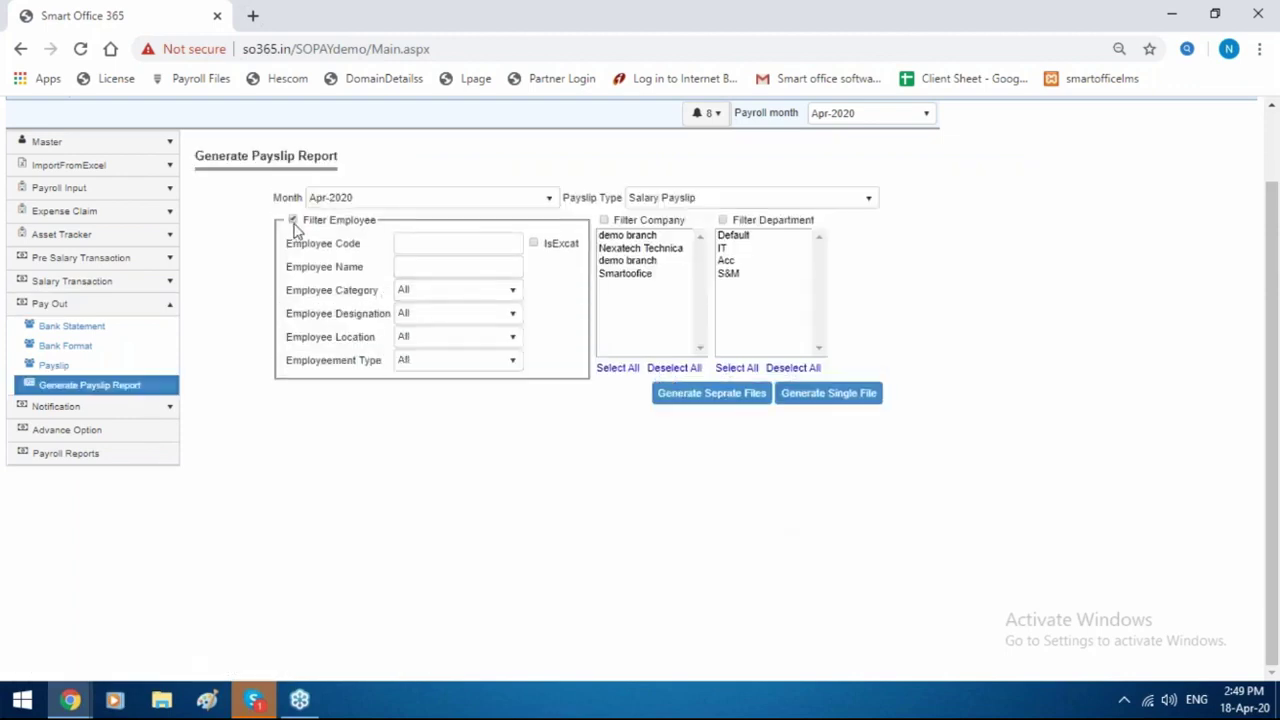
pyautogui.click(421, 240)
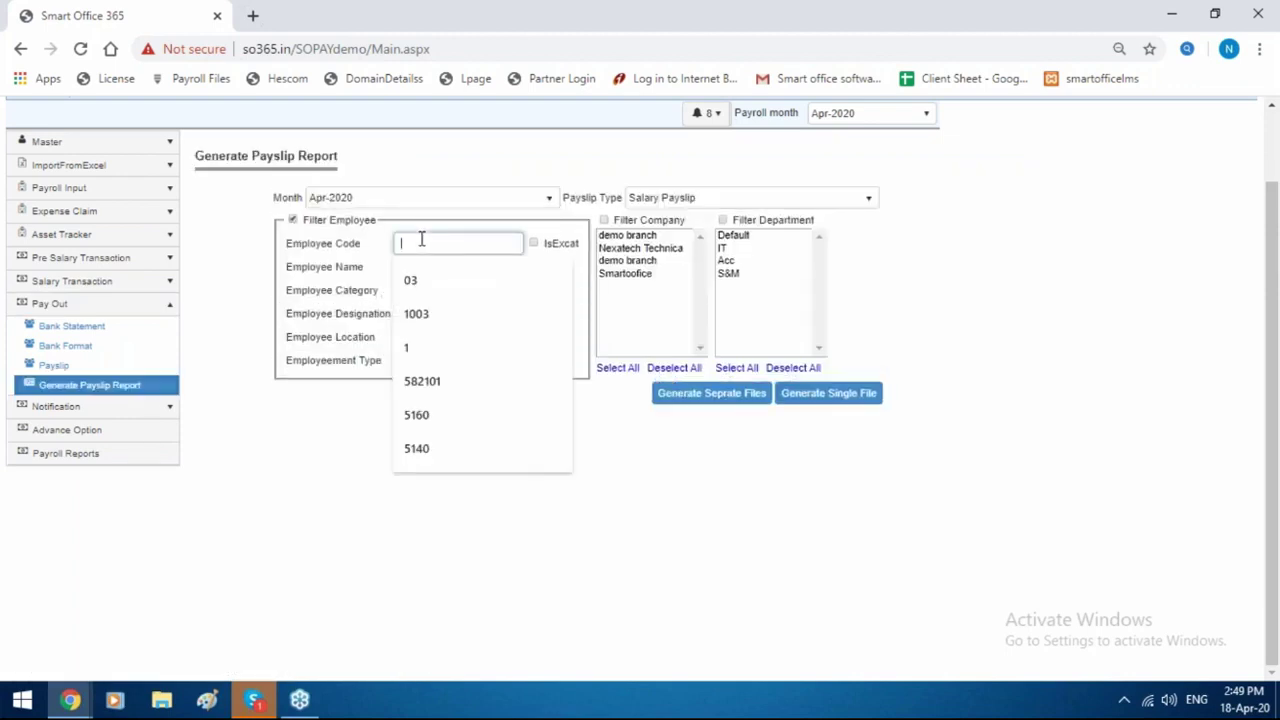
pyautogui.write('1')
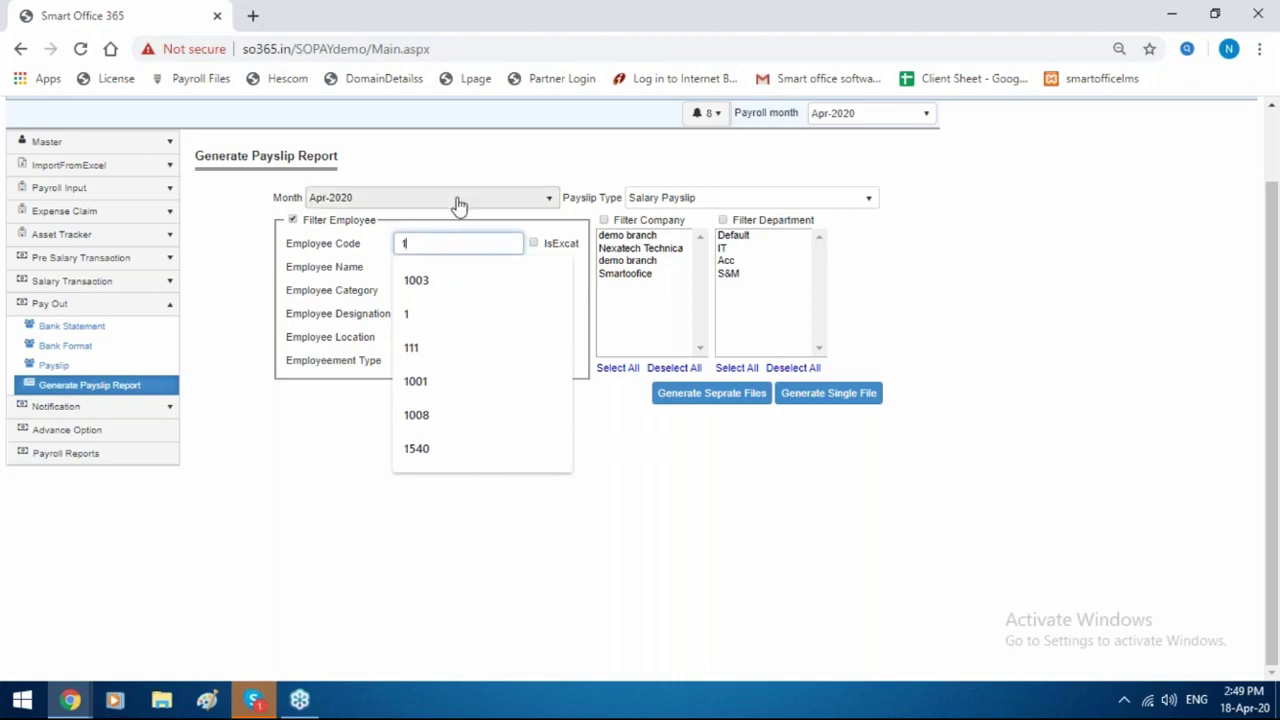
pyautogui.click(444, 213)
pyautogui.click(444, 210)
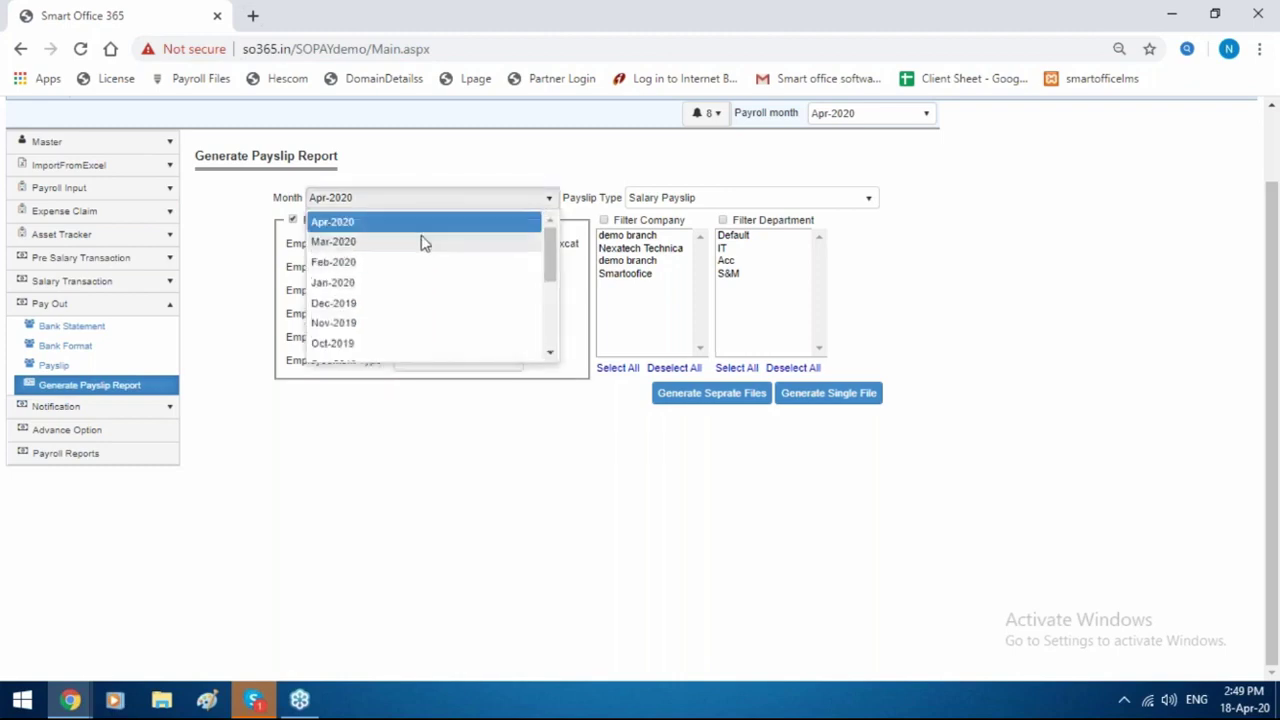
pyautogui.click(423, 240)
pyautogui.click(533, 243)
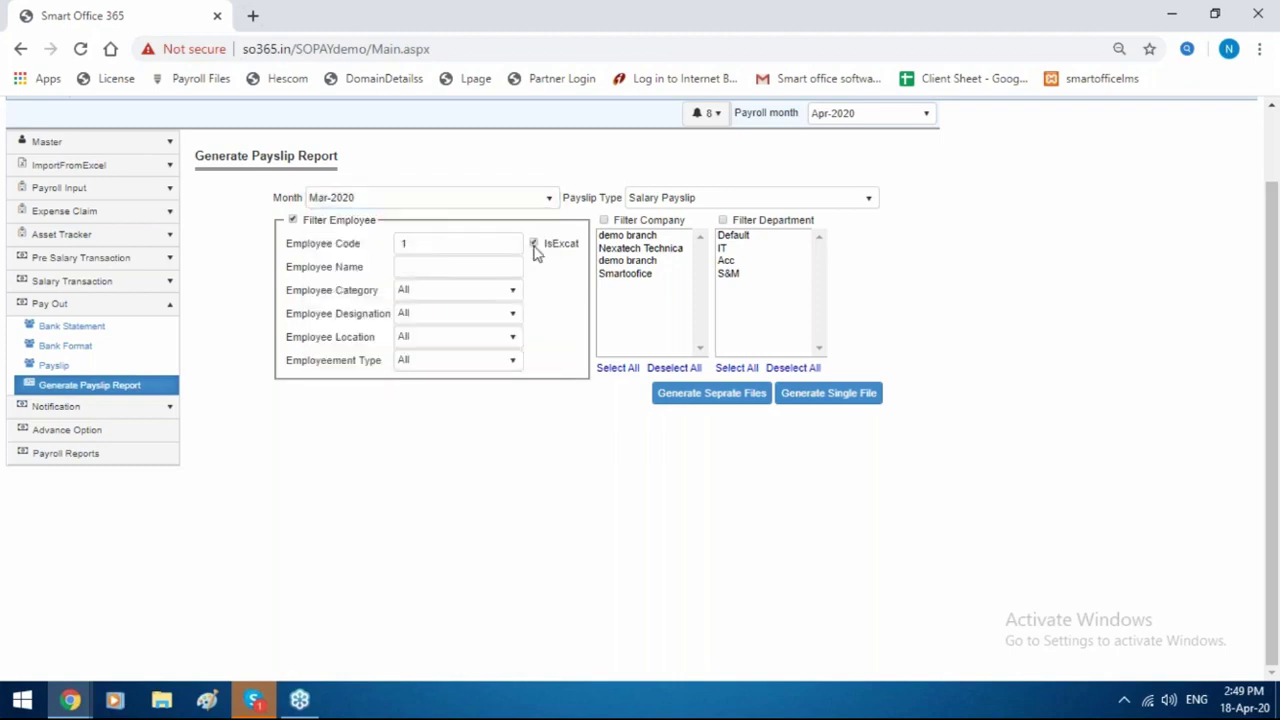
# Generate separate payslip files, then a single file shown in the report viewer.
pyautogui.click(713, 395)
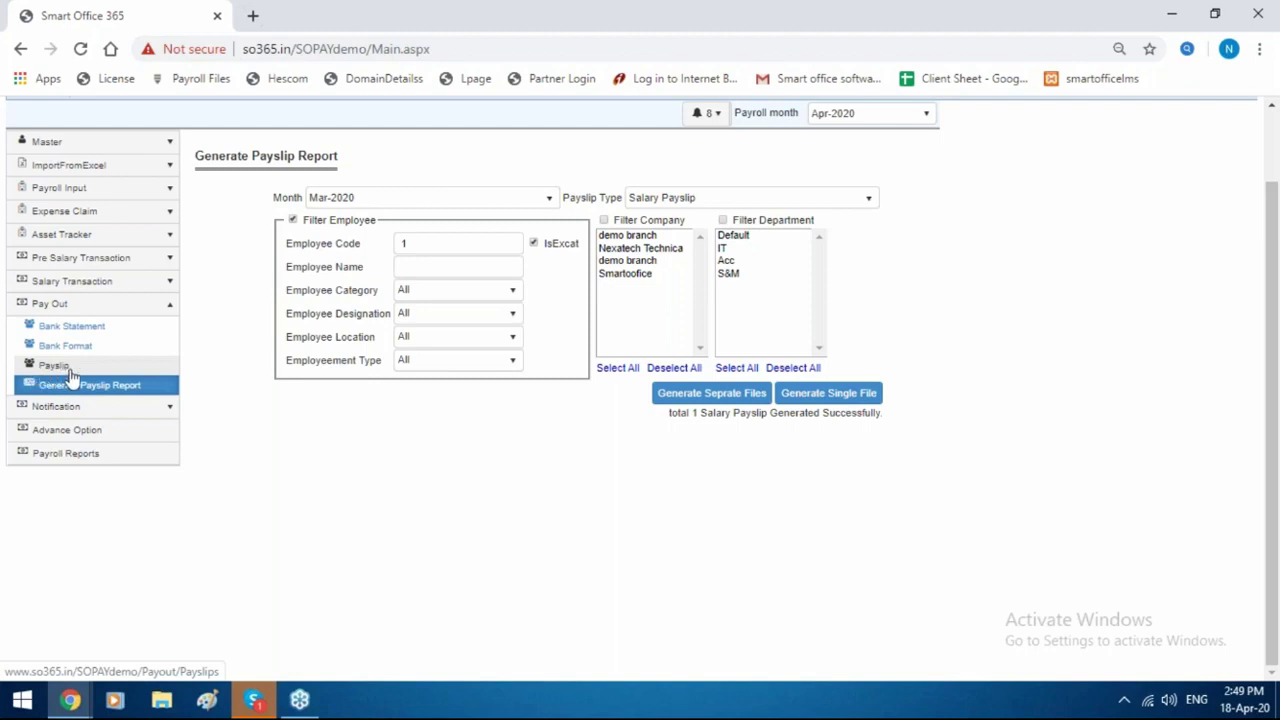
pyautogui.click(826, 398)
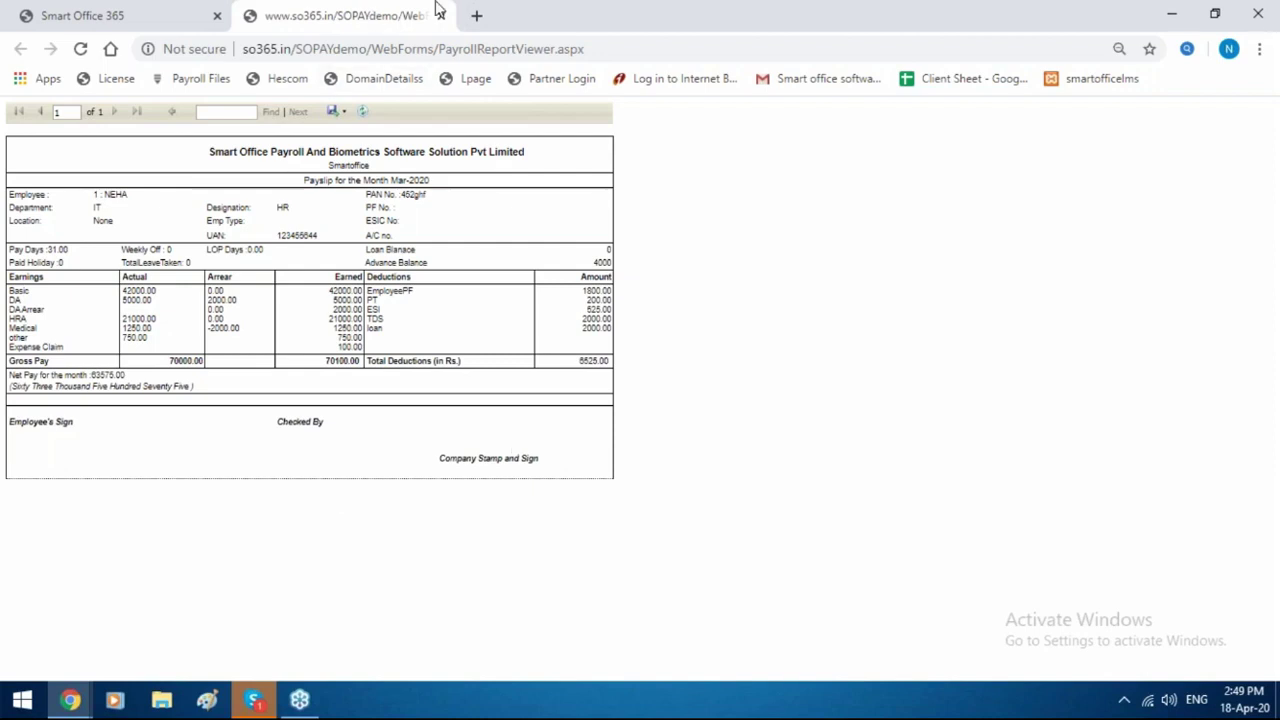
pyautogui.click(340, 111)
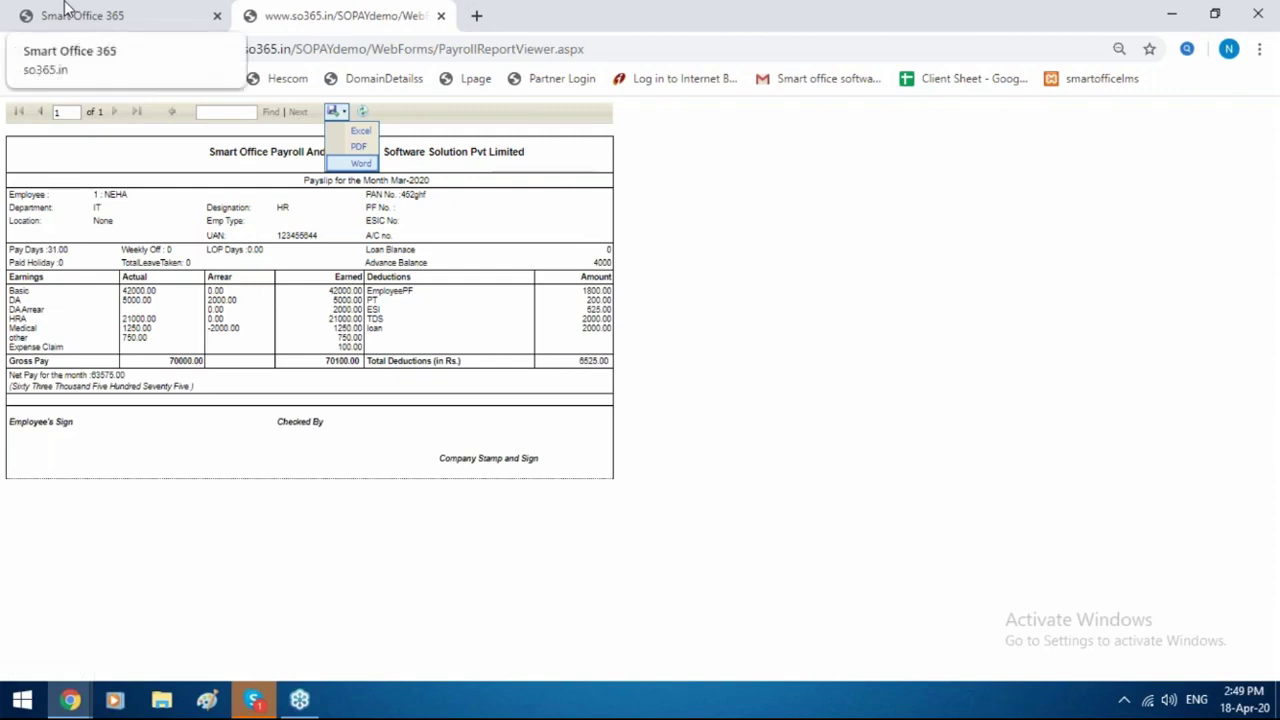
pyautogui.click(65, 10)
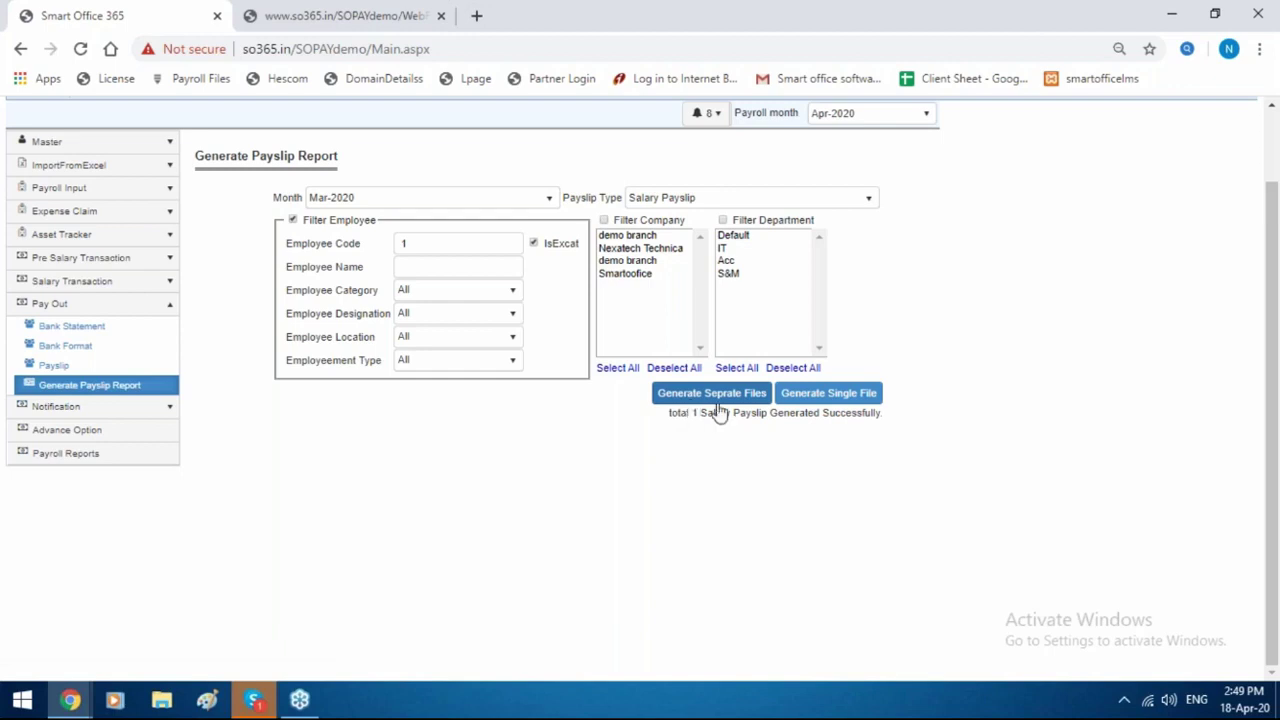
# Show the Pay slips page for payroll month Mar-2020.
pyautogui.click(91, 369)
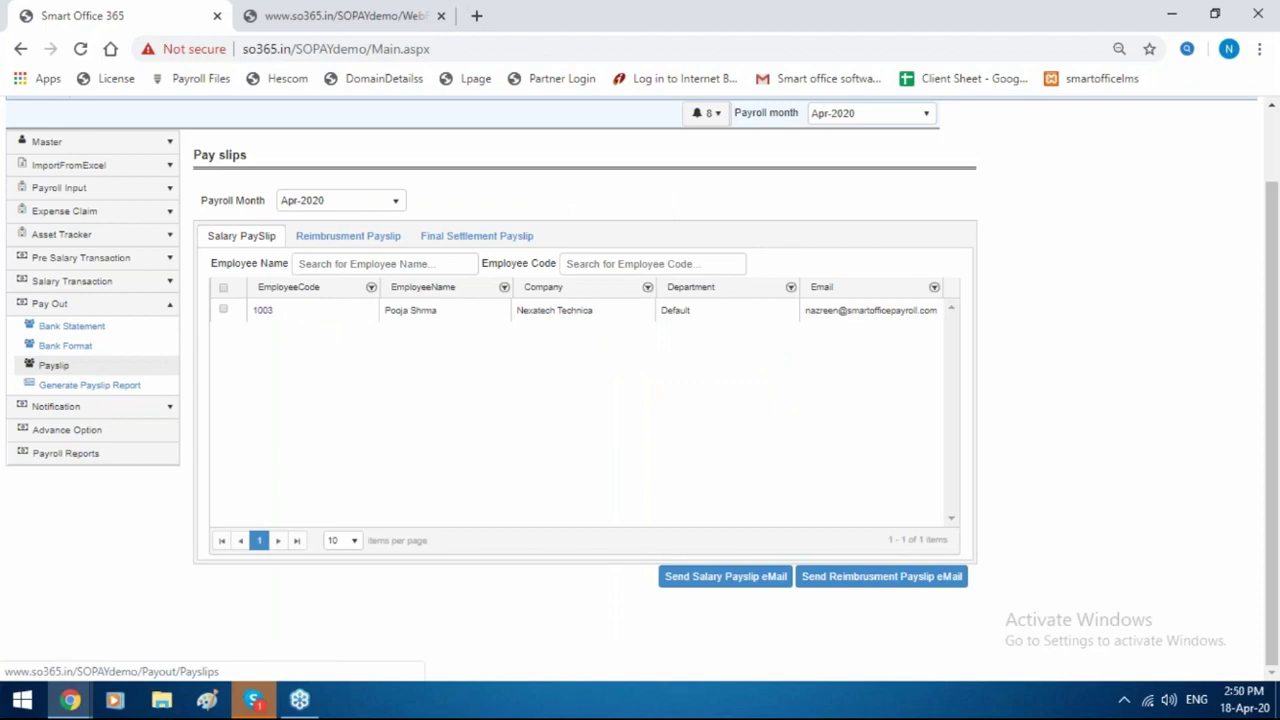
pyautogui.click(94, 366)
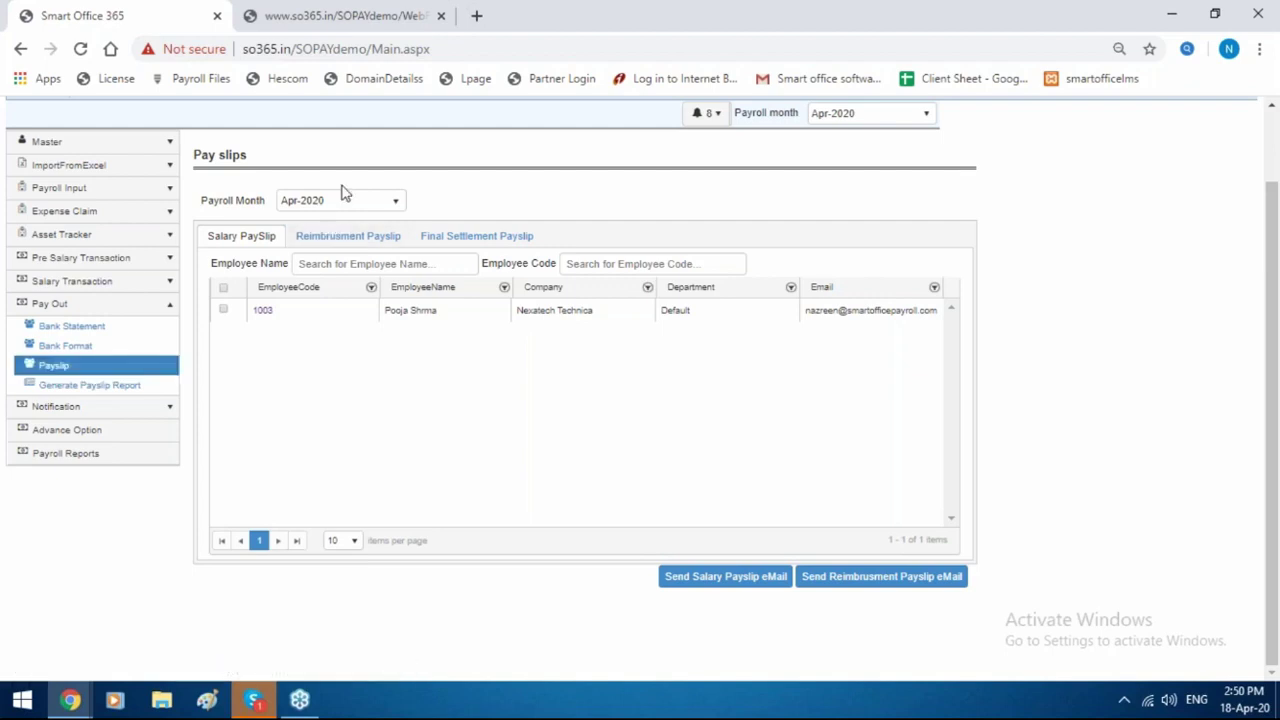
pyautogui.click(338, 201)
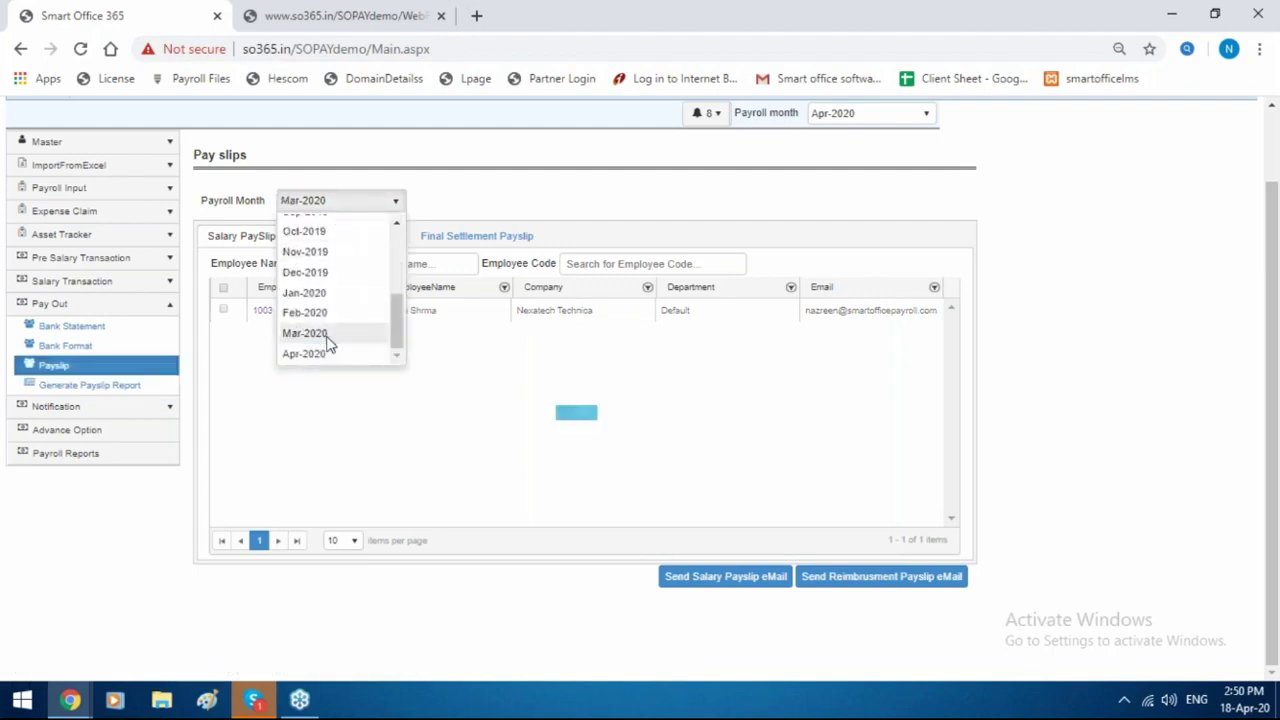
pyautogui.click(329, 334)
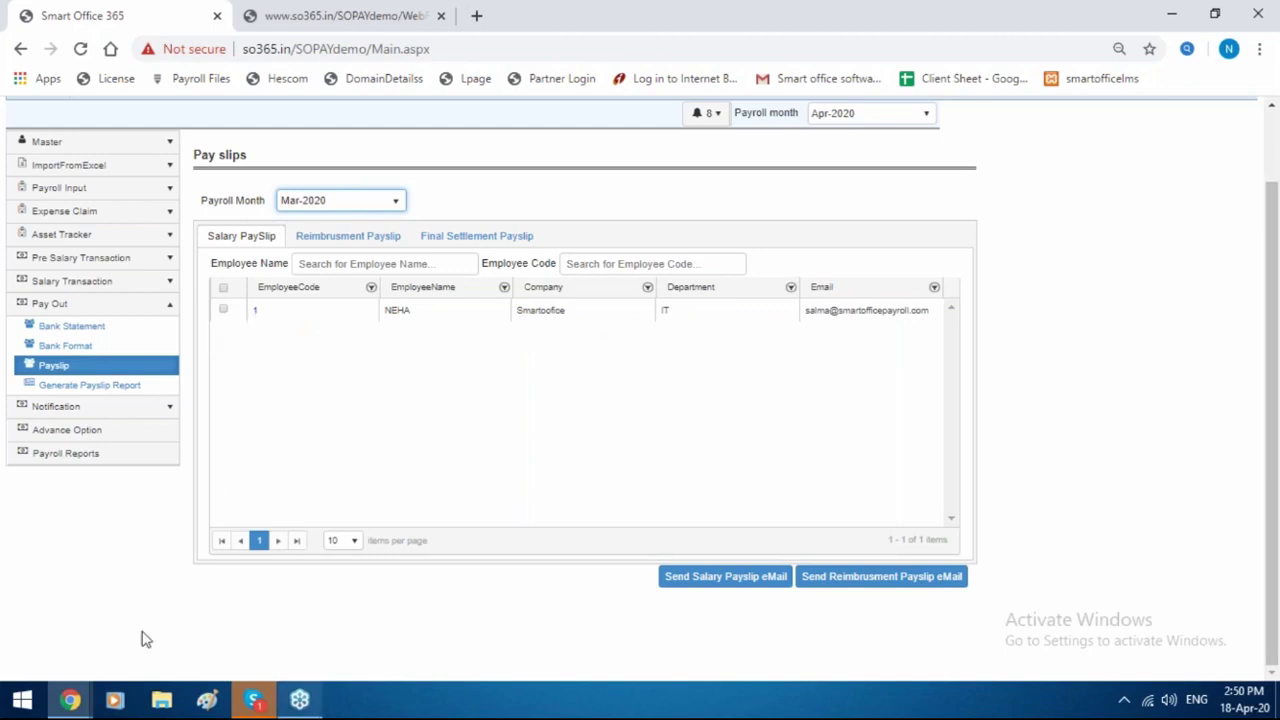
# Download employee code 1's payslip PDF and view it.
pyautogui.click(255, 311)
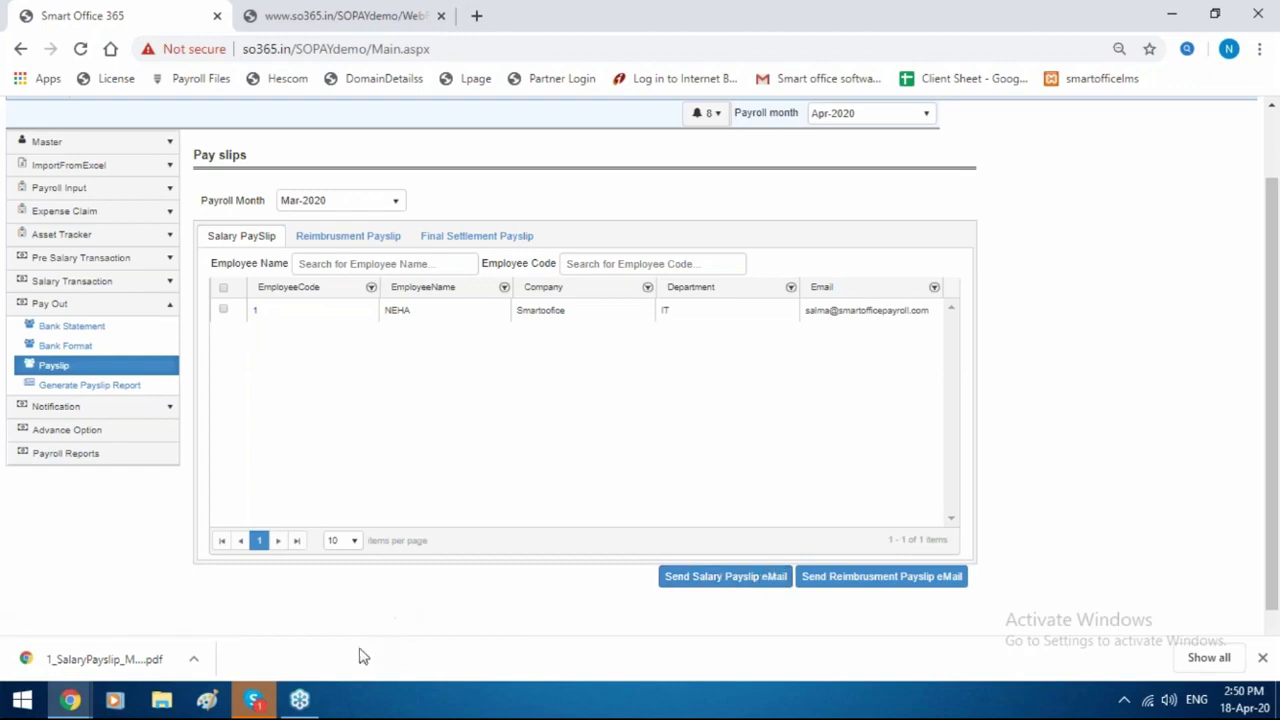
pyautogui.click(178, 664)
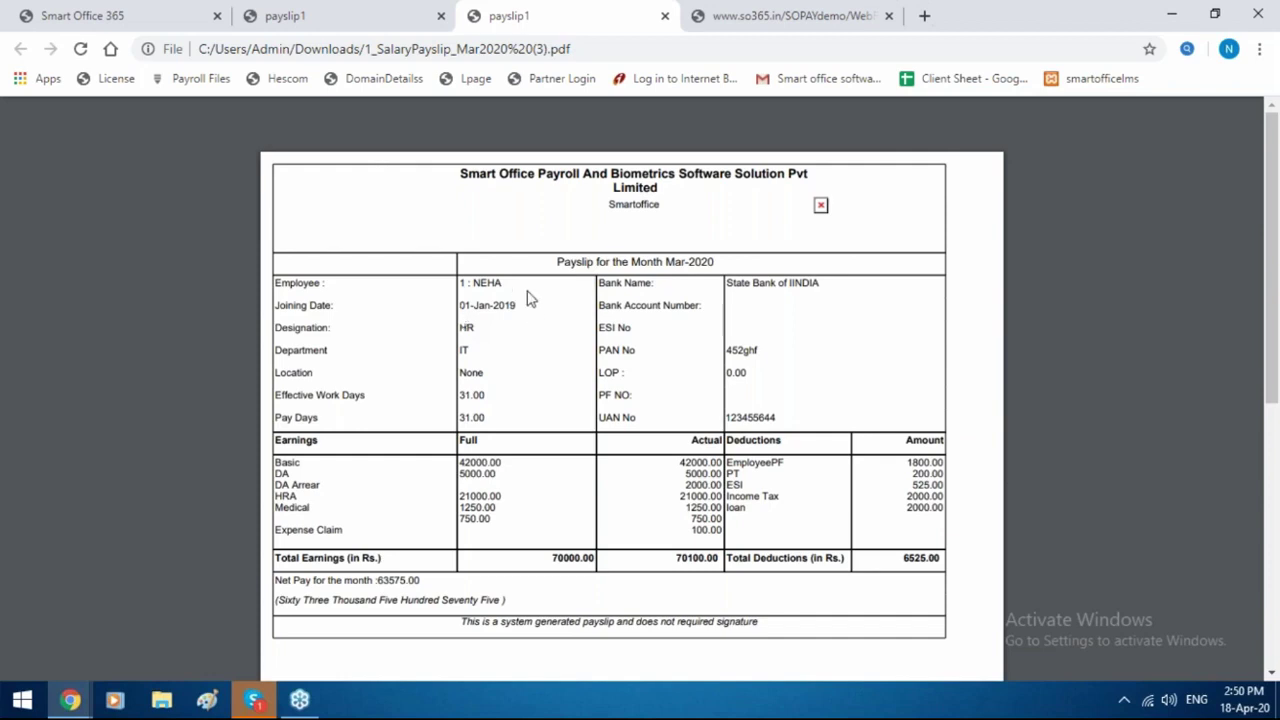
pyautogui.click(135, 12)
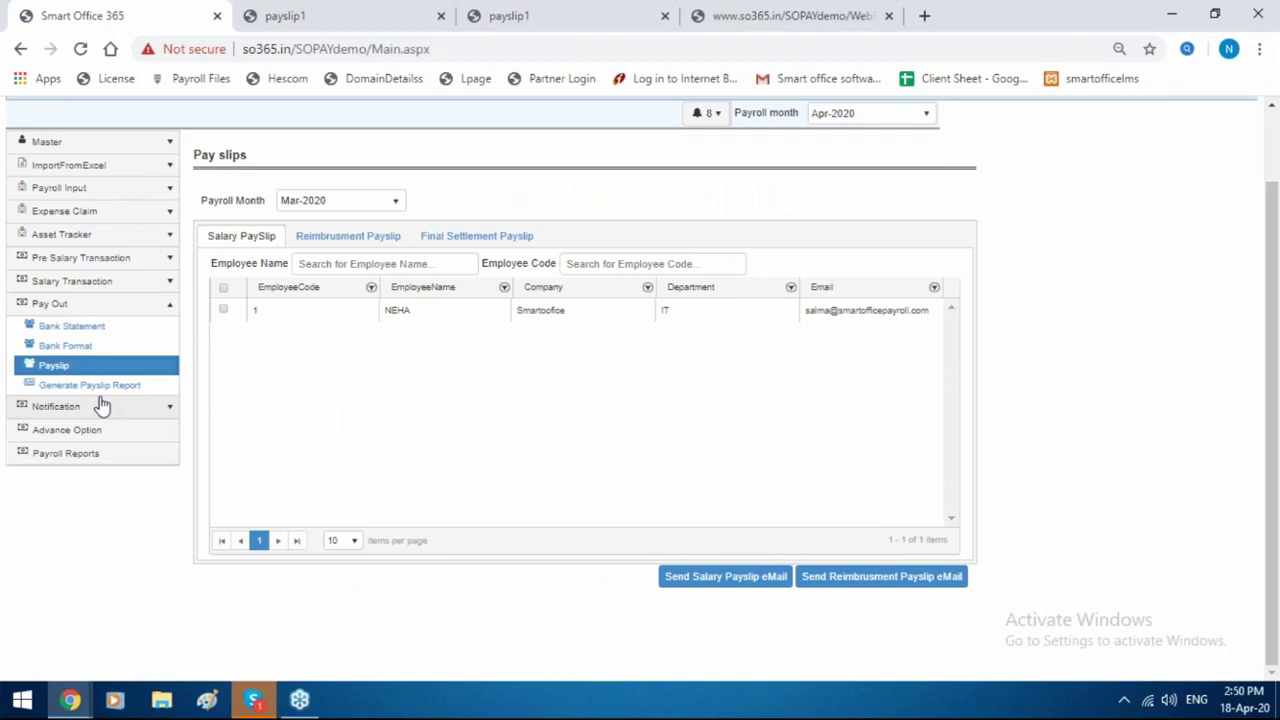
pyautogui.click(108, 262)
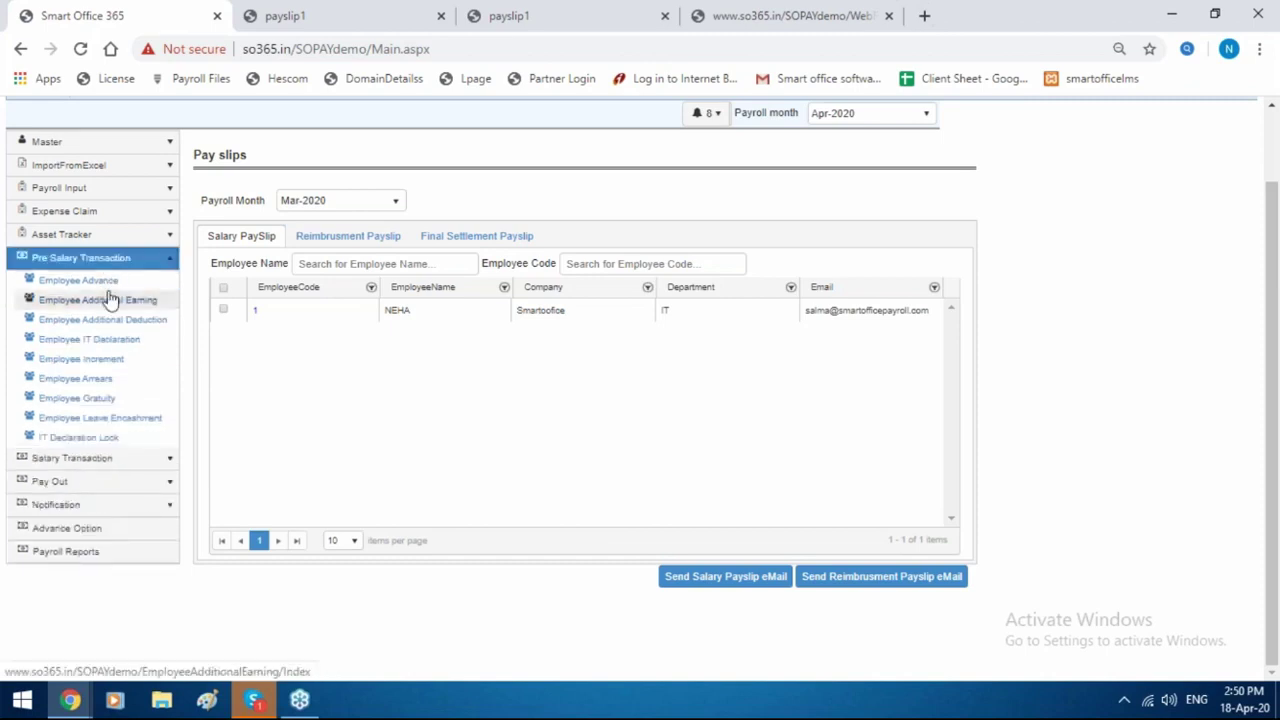
# Start a new allotment on the employee advances page and begin adding an advance type.
pyautogui.click(106, 299)
pyautogui.click(78, 280)
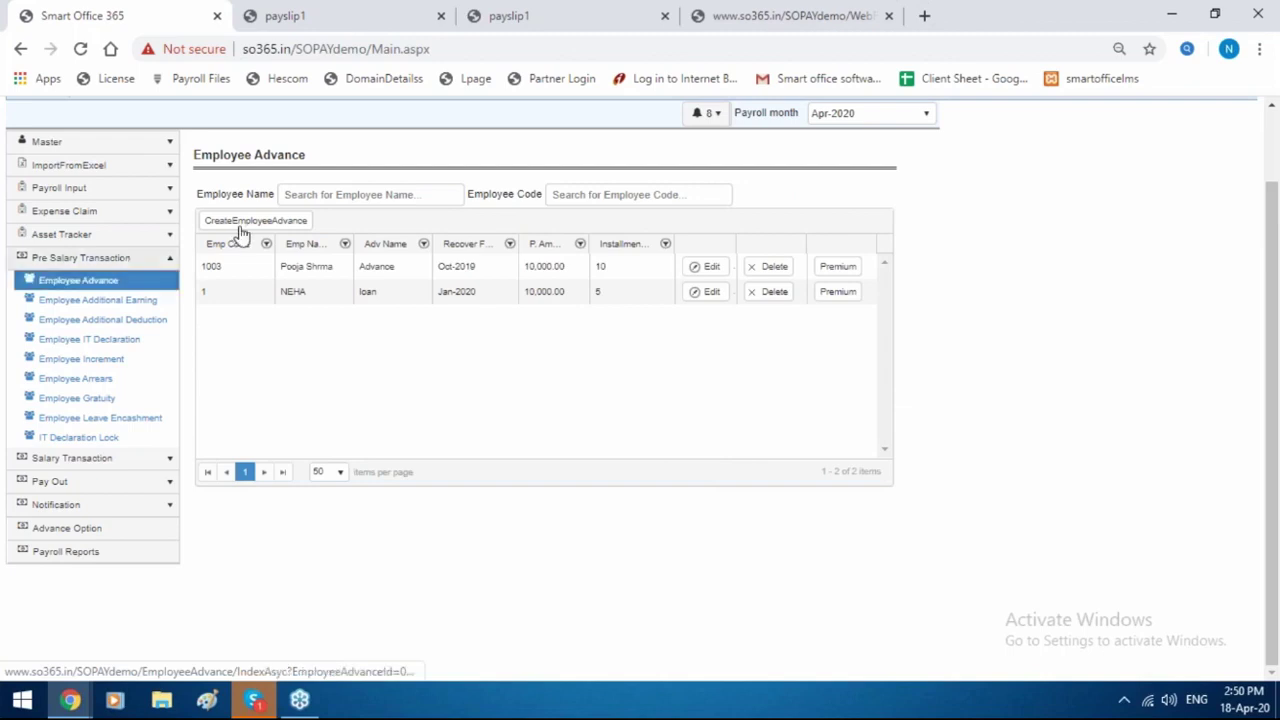
pyautogui.click(252, 222)
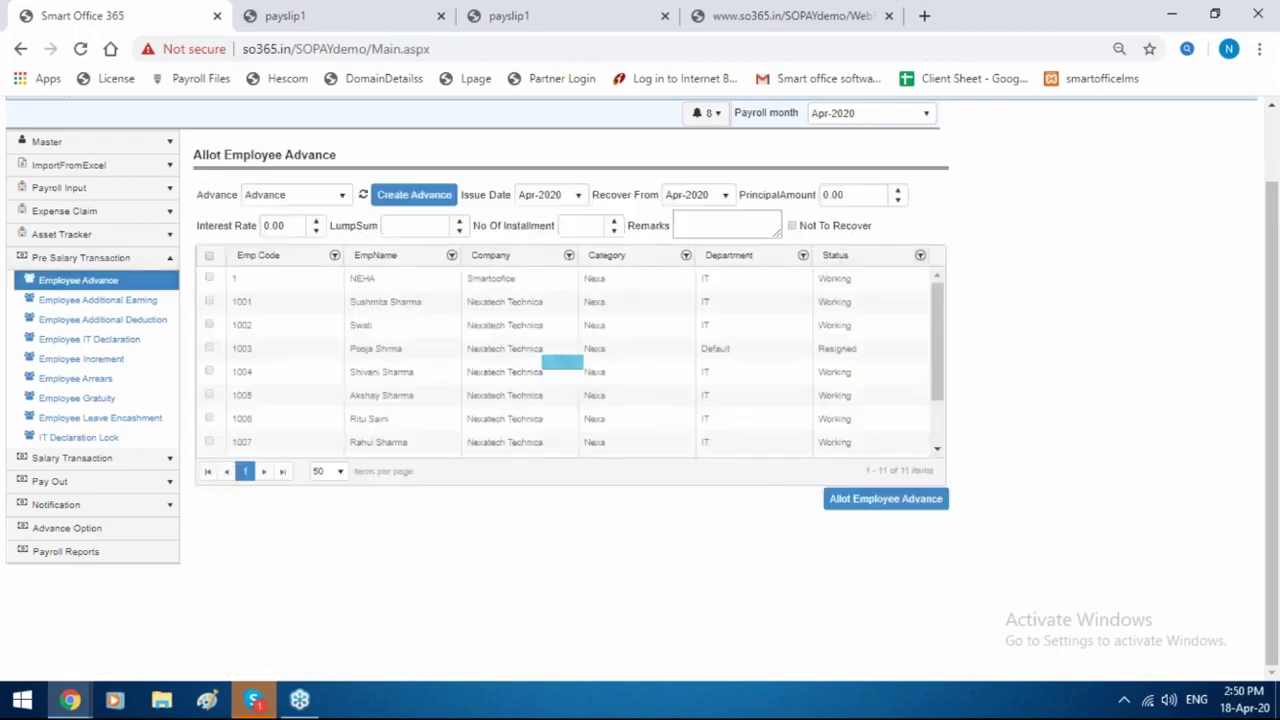
pyautogui.click(407, 196)
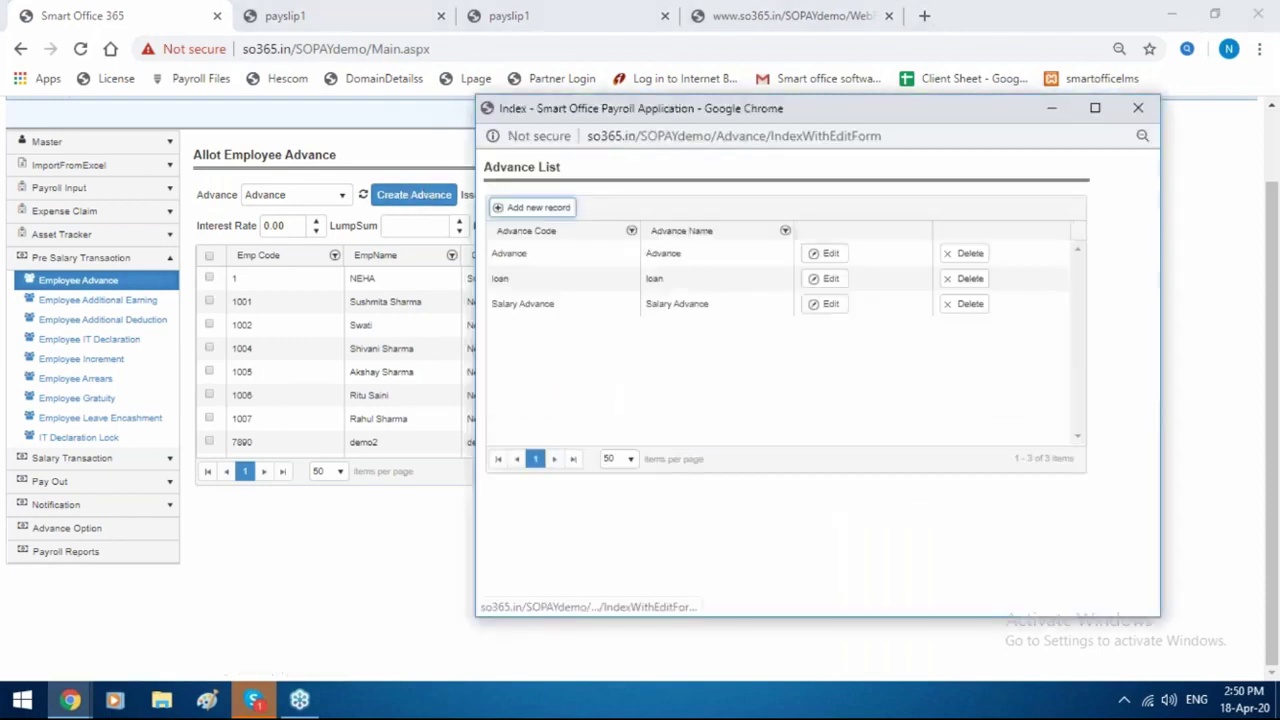
pyautogui.click(533, 207)
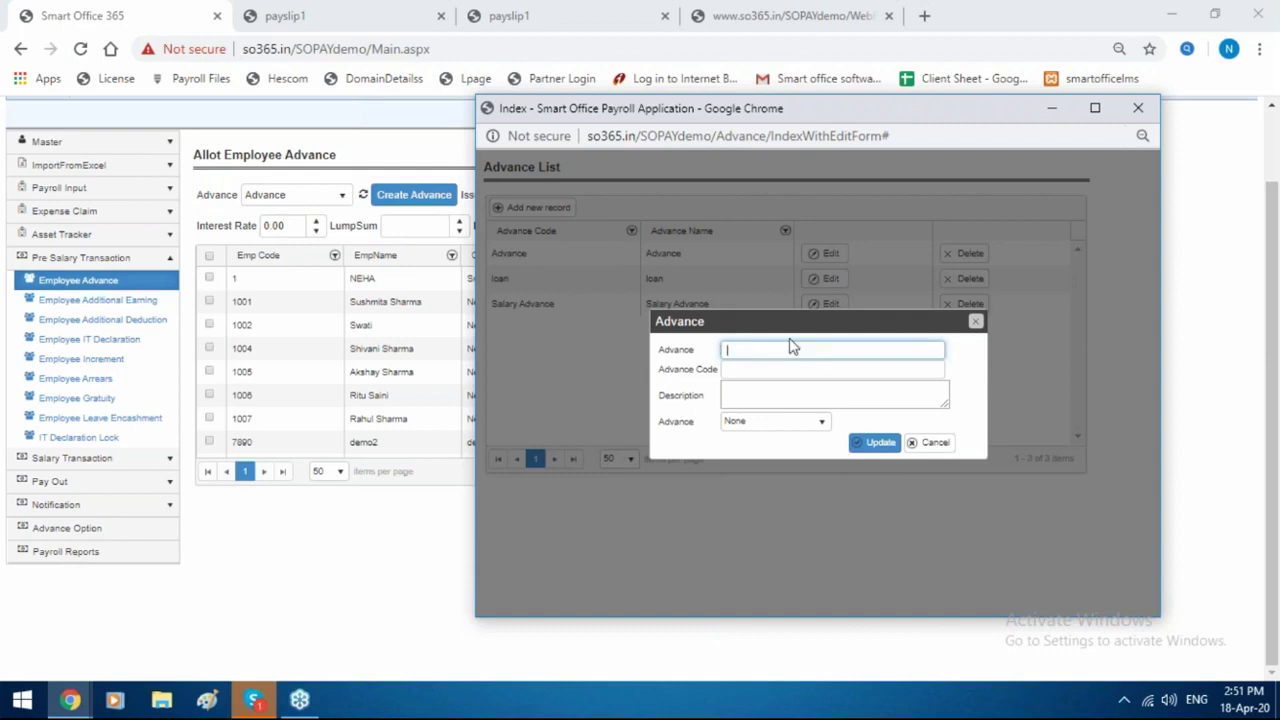
# Close the new Advance type dialog unsaved and close the Advance List window.
pyautogui.moveTo(814, 323); pyautogui.dragTo(692, 330)
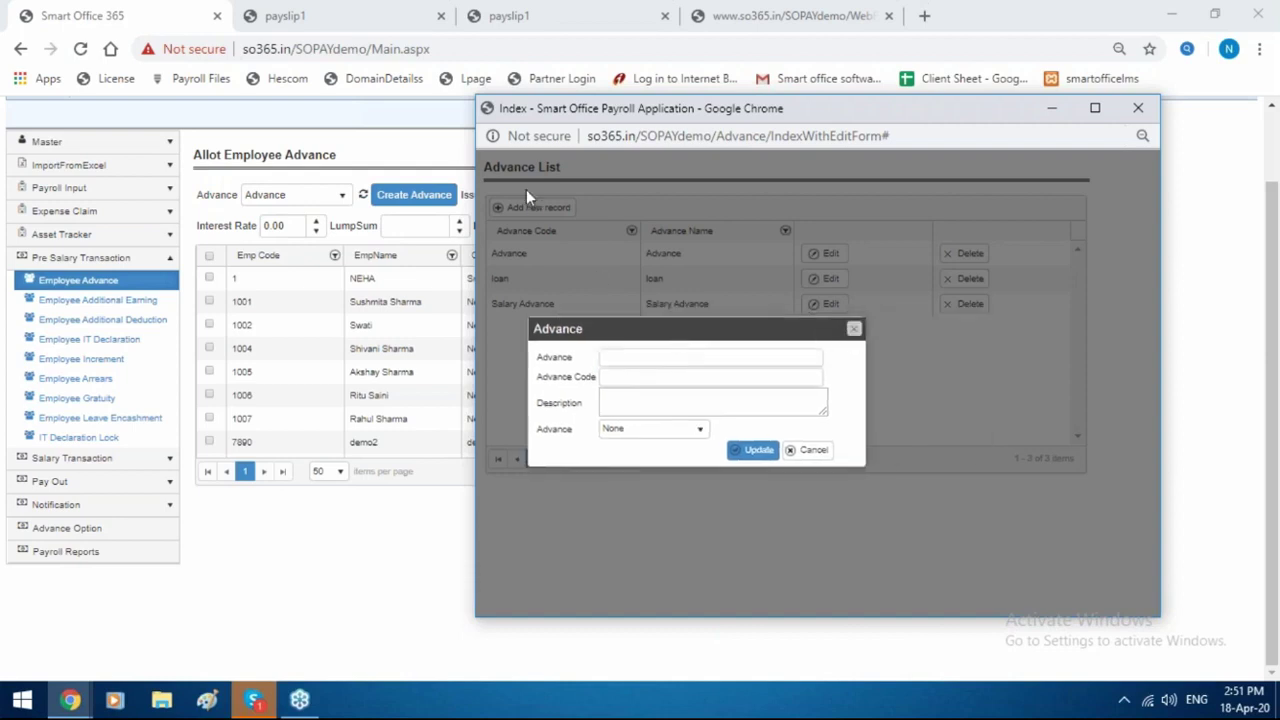
pyautogui.click(854, 330)
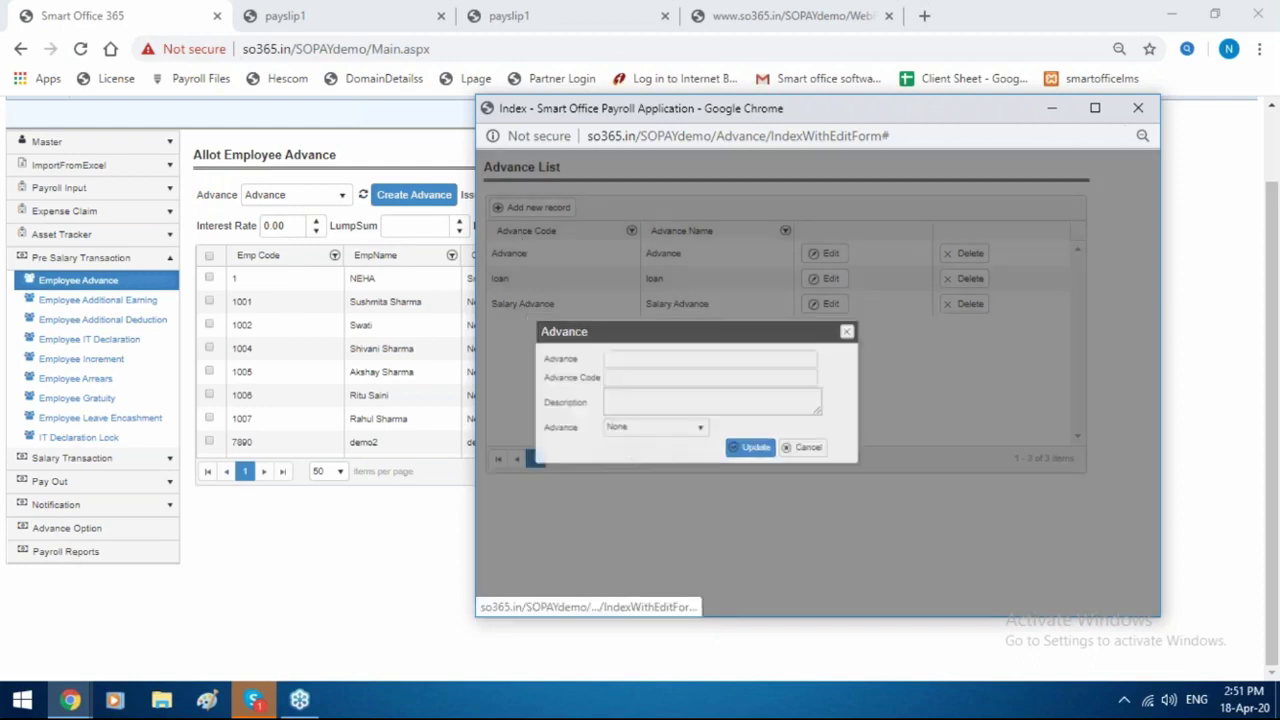
pyautogui.moveTo(787, 117); pyautogui.dragTo(542, 134)
pyautogui.click(895, 125)
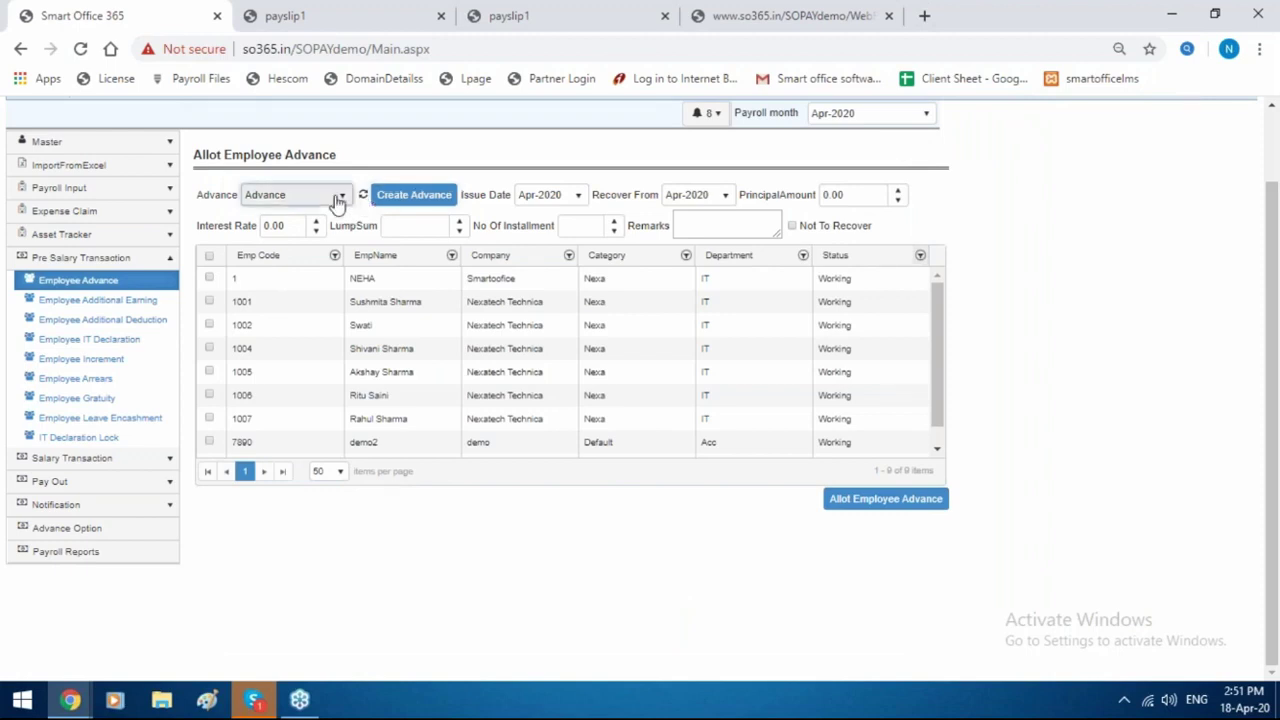
# Give employee 1 an Advance of 10000 principal, 10000 lump sum, 5 installments.
pyautogui.click(337, 197)
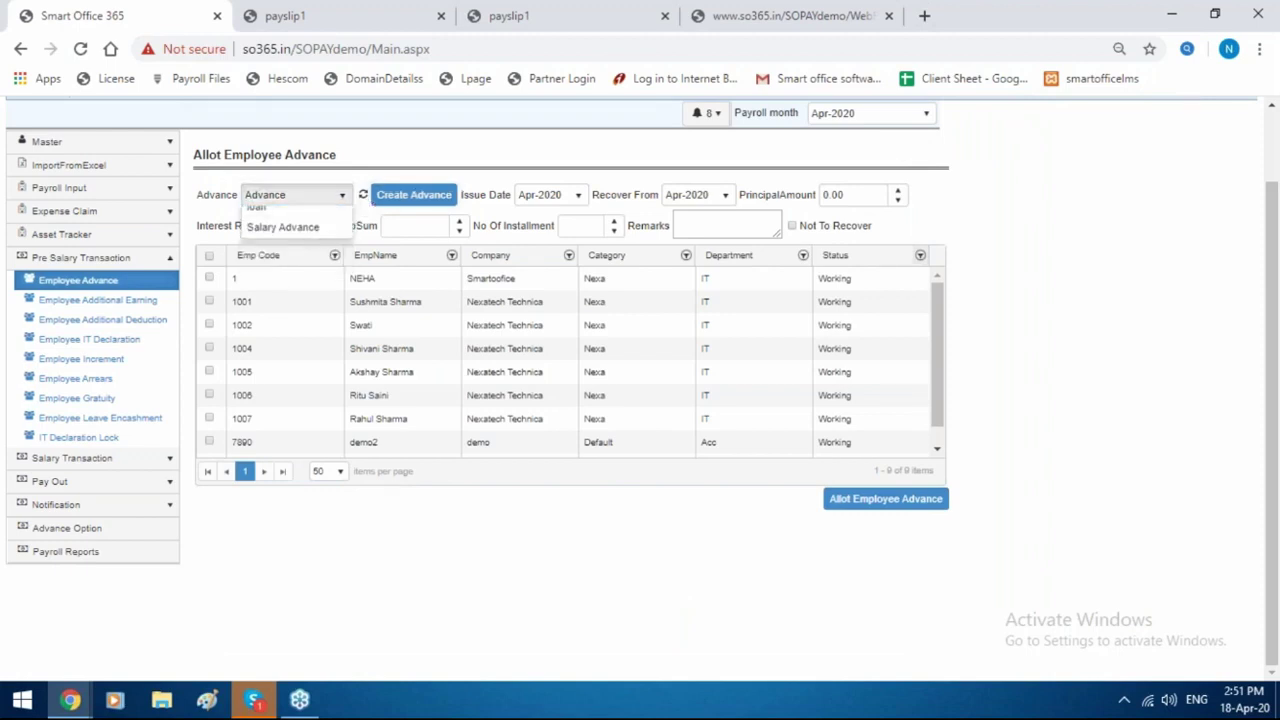
pyautogui.click(332, 221)
pyautogui.click(209, 280)
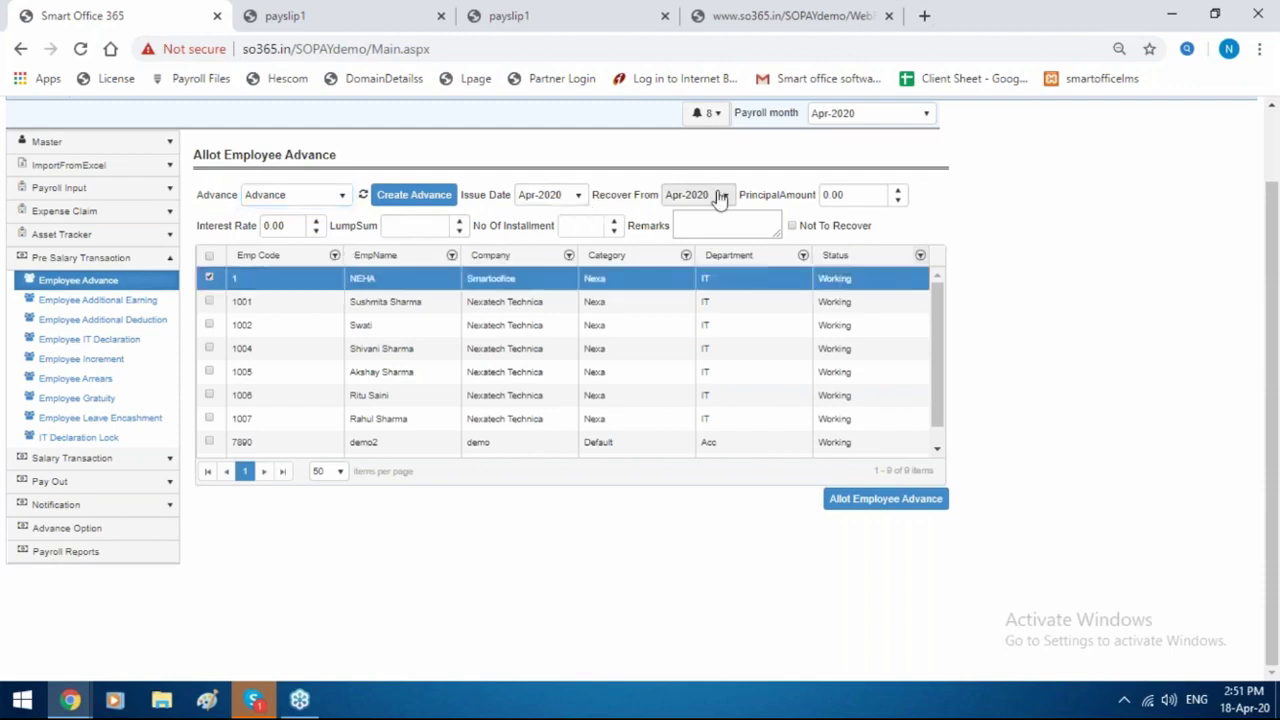
pyautogui.click(857, 195)
pyautogui.write('1')
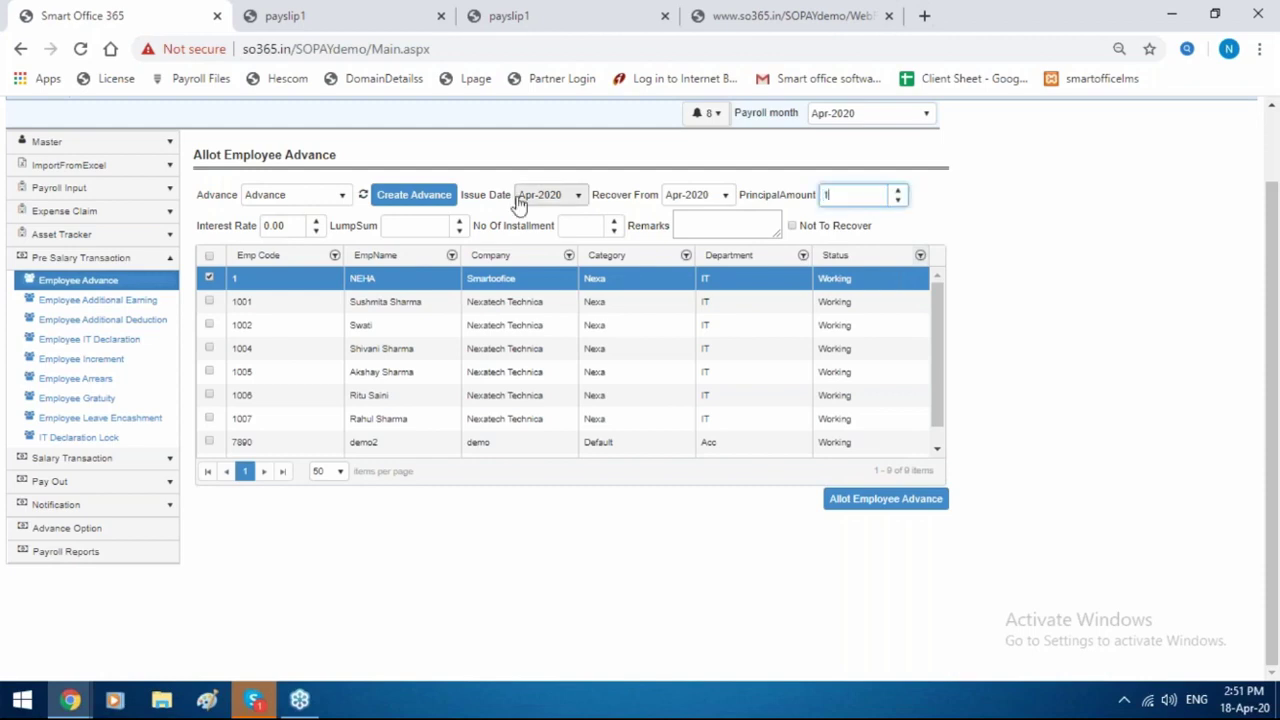
pyautogui.write('0000')
pyautogui.click(415, 228)
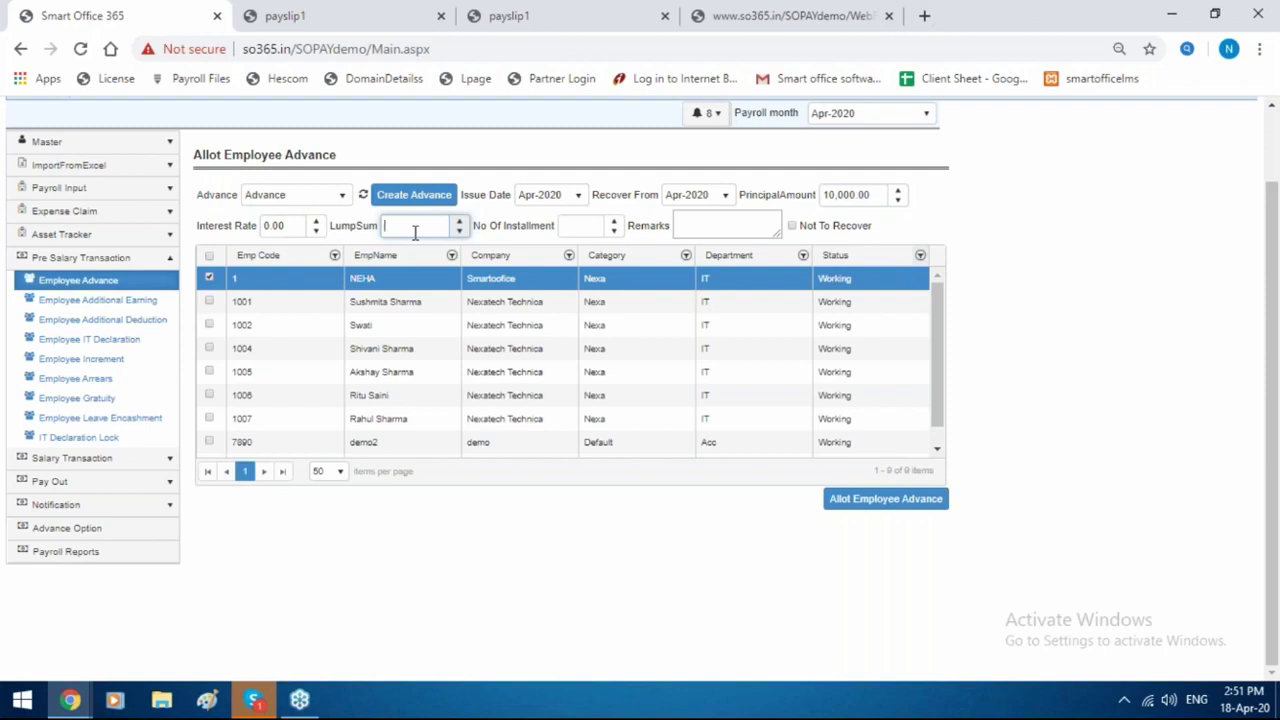
pyautogui.write('10000')
pyautogui.click(598, 226)
pyautogui.write('5')
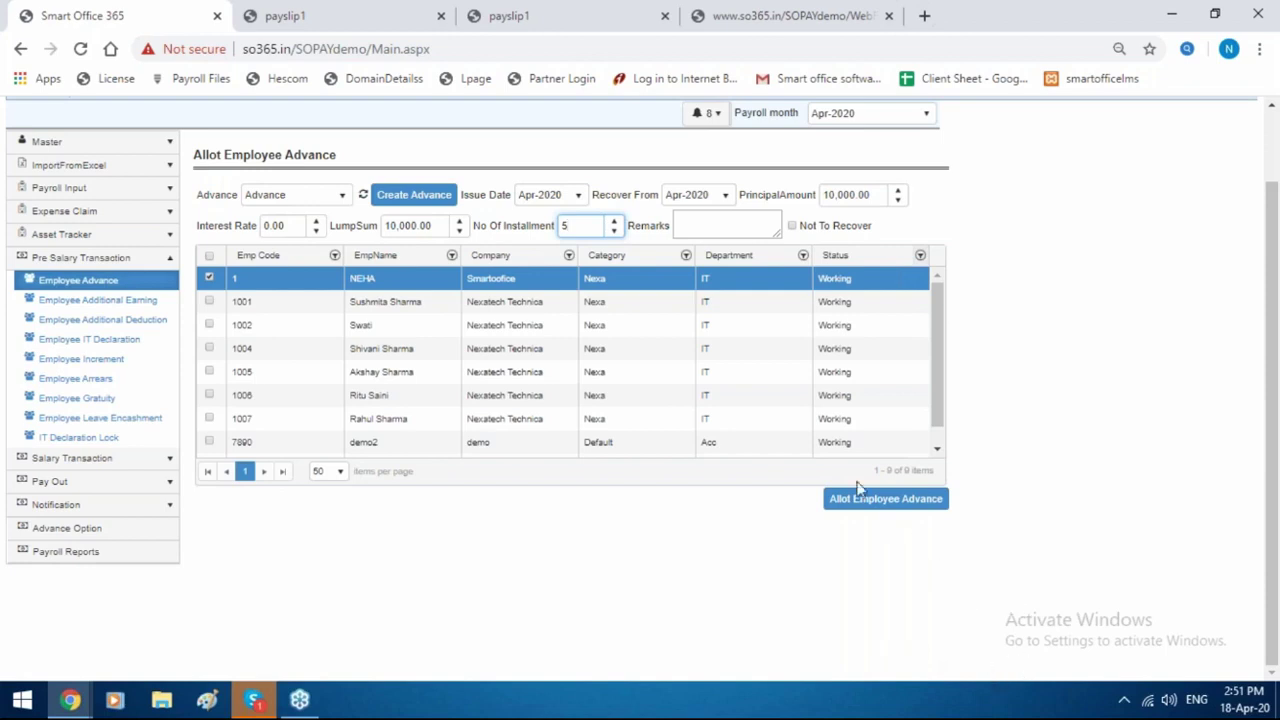
pyautogui.click(120, 281)
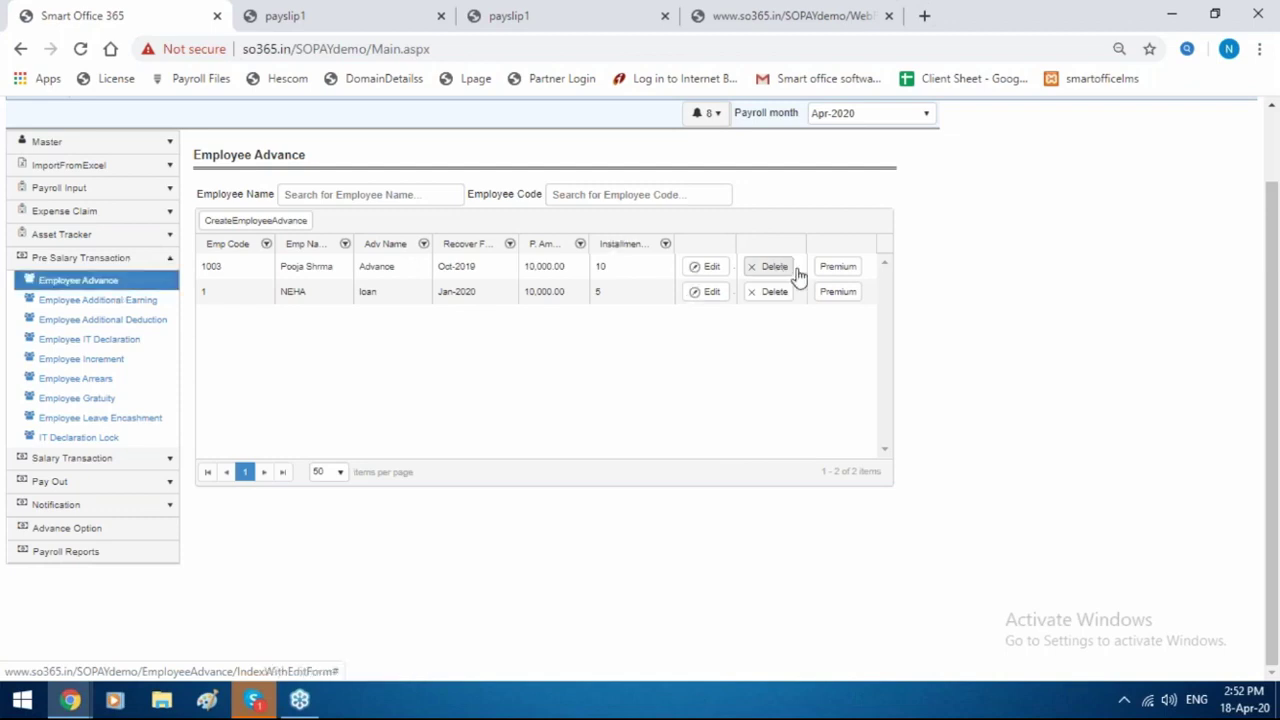
# Cut employee 1's 01-Feb-2020 loan installment to 1000, carrying the balance into a new month.
pyautogui.click(831, 301)
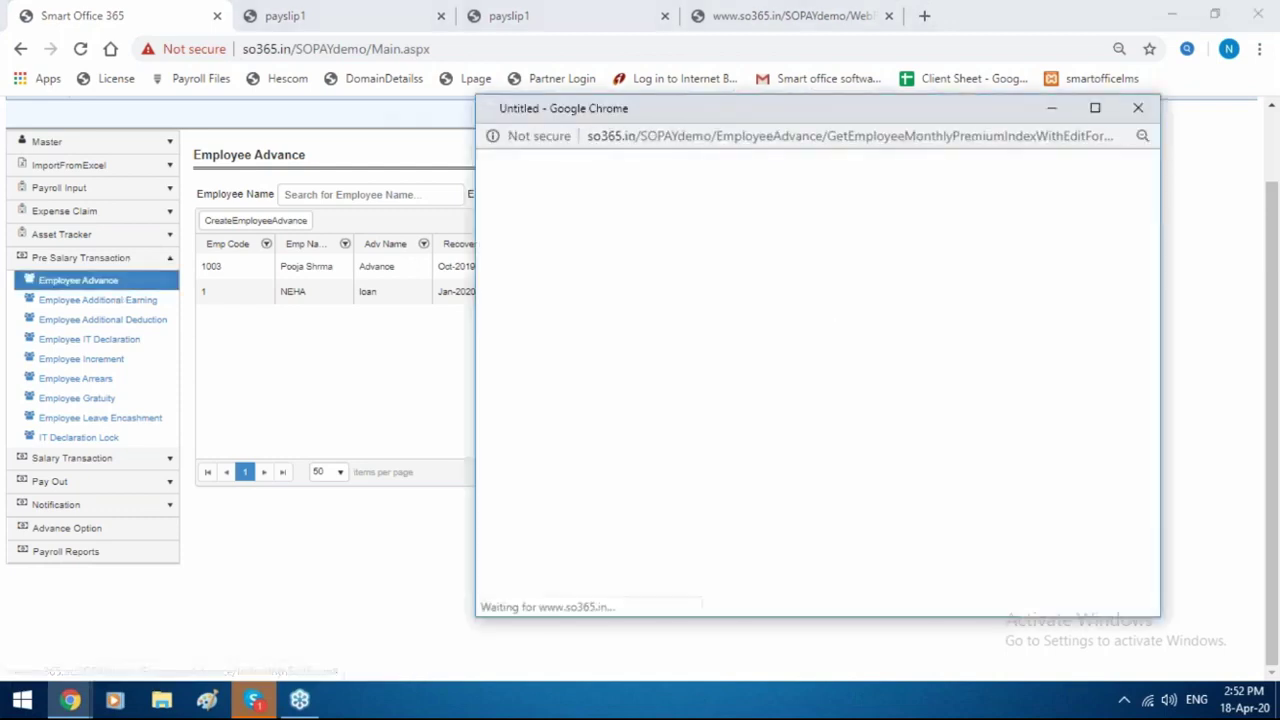
pyautogui.moveTo(815, 125); pyautogui.dragTo(531, 157)
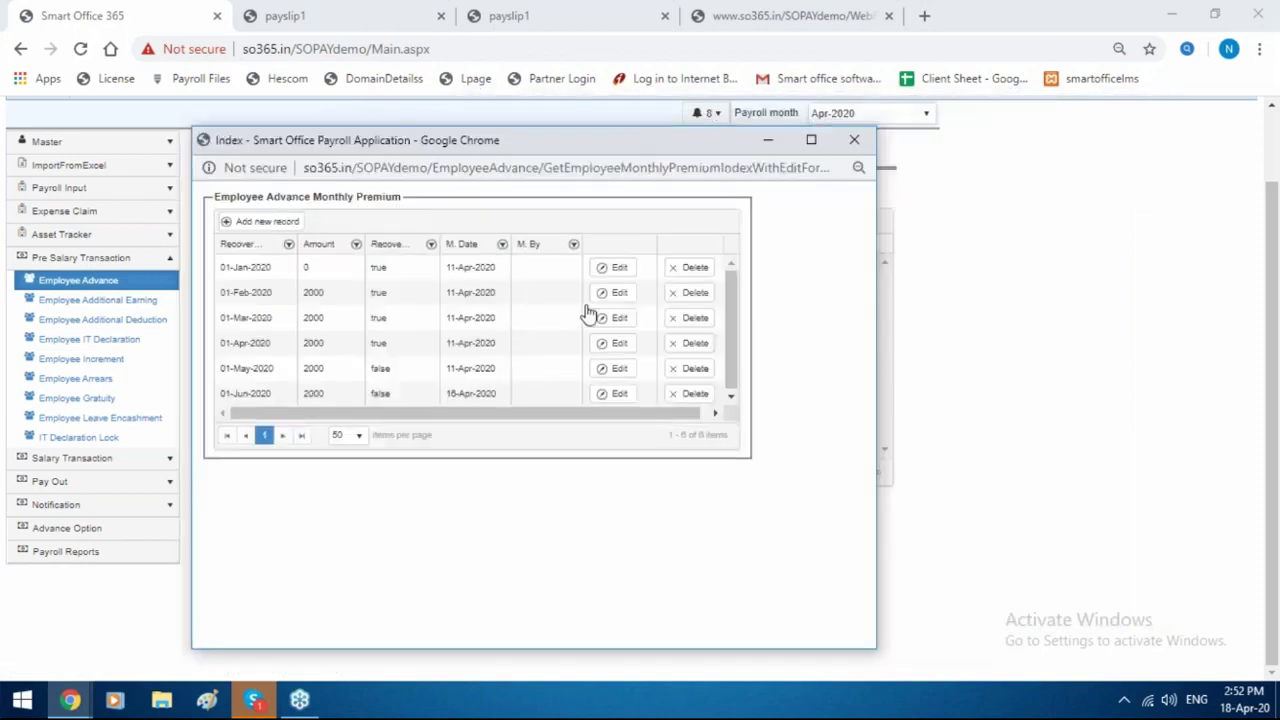
pyautogui.click(619, 294)
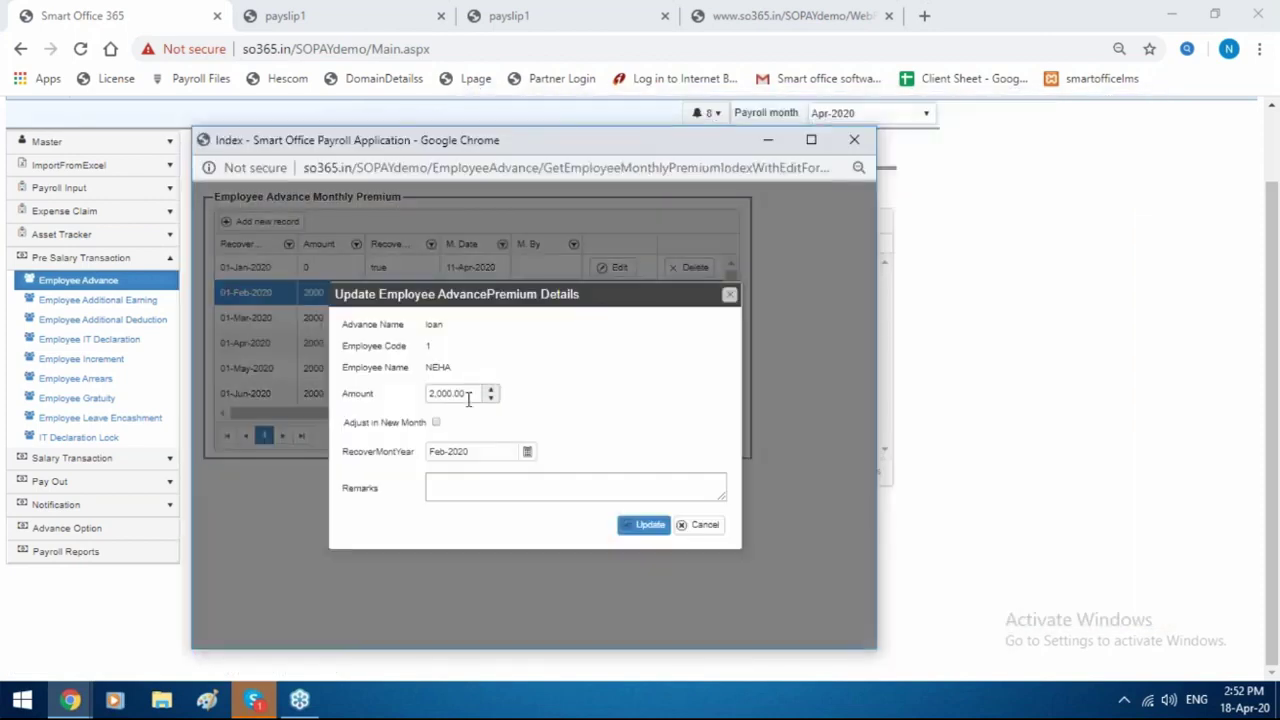
pyautogui.click(464, 395)
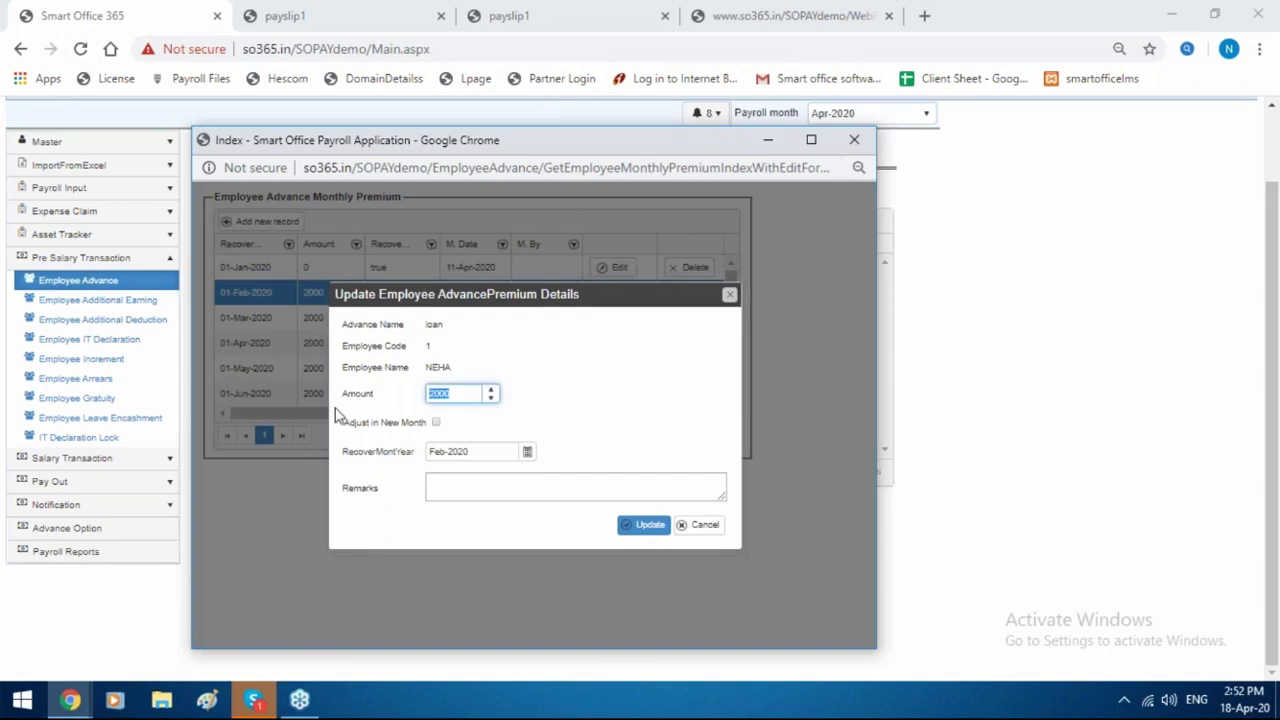
pyautogui.press('BackSpace')
pyautogui.write('1000')
pyautogui.click(440, 430)
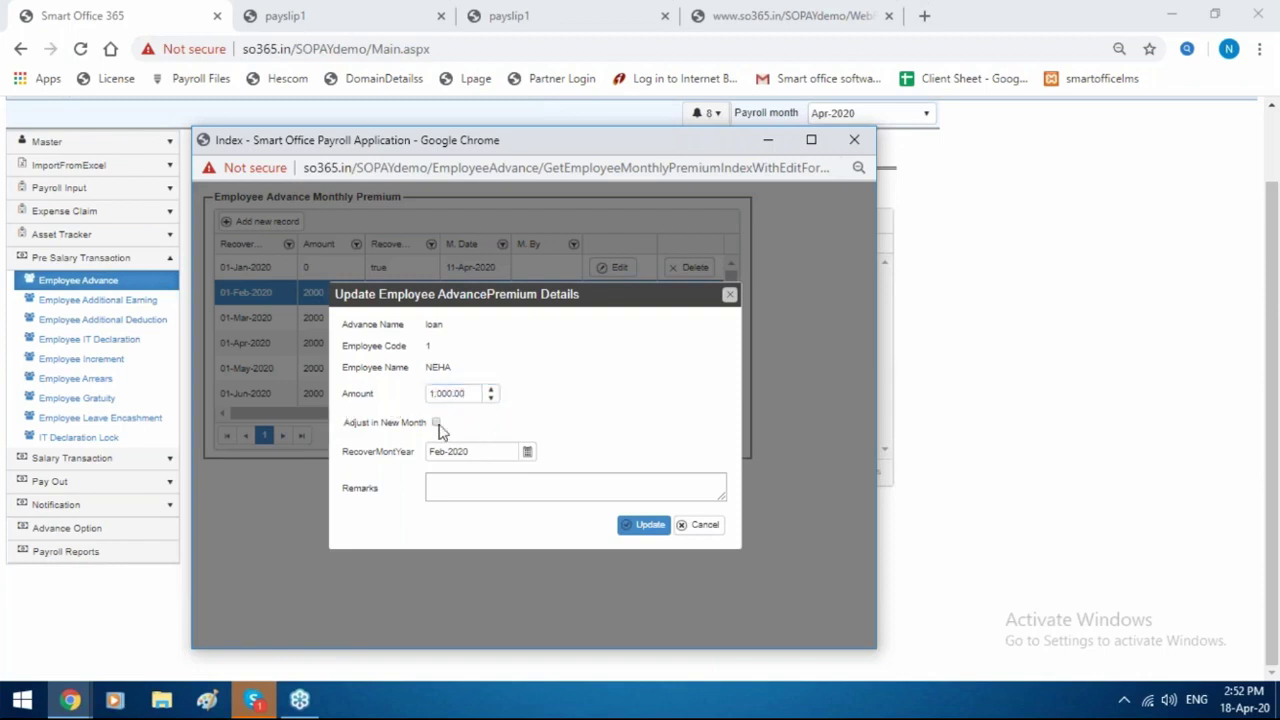
pyautogui.click(437, 424)
pyautogui.click(640, 530)
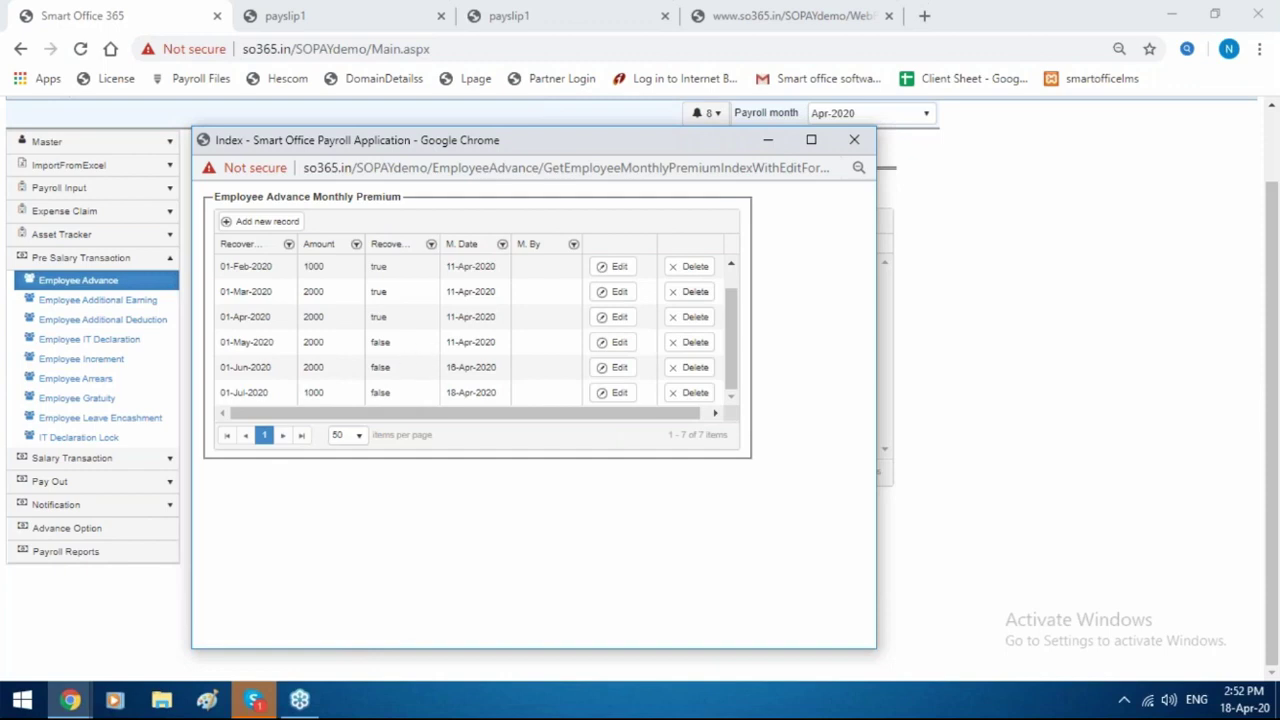
pyautogui.click(849, 140)
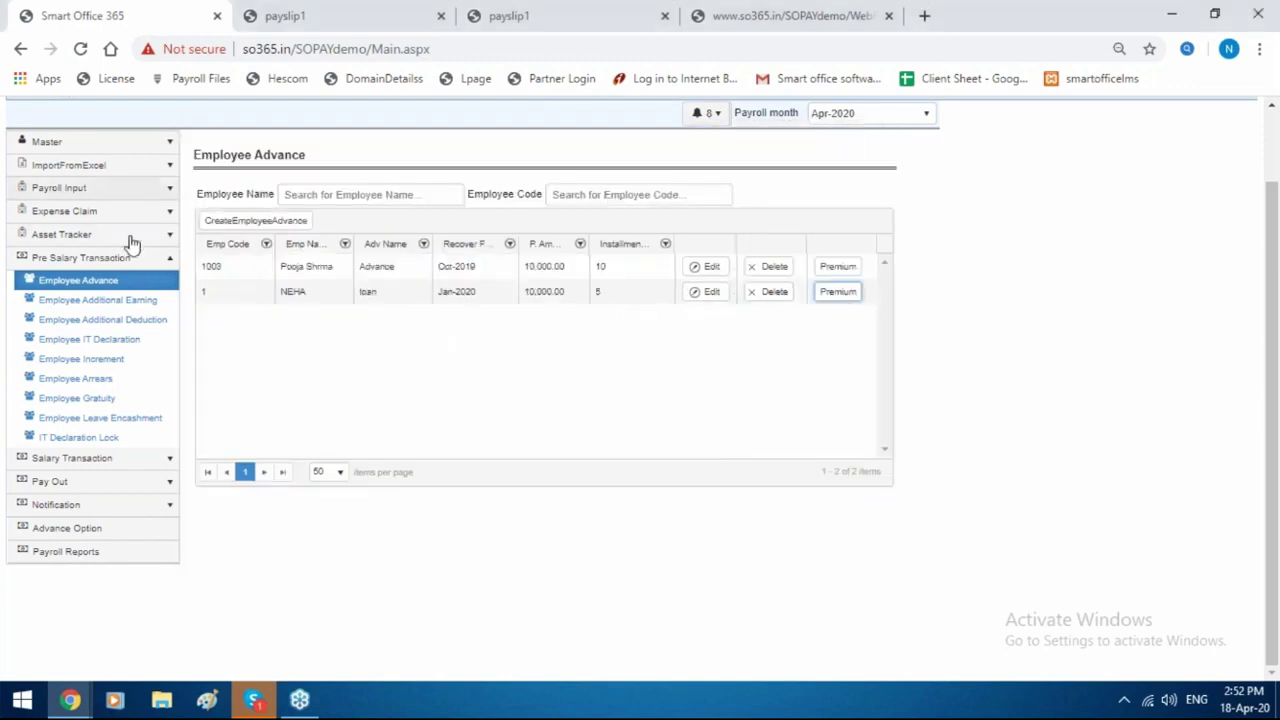
# Start allotting an employee additional earning using the Special Allowance formula.
pyautogui.click(112, 302)
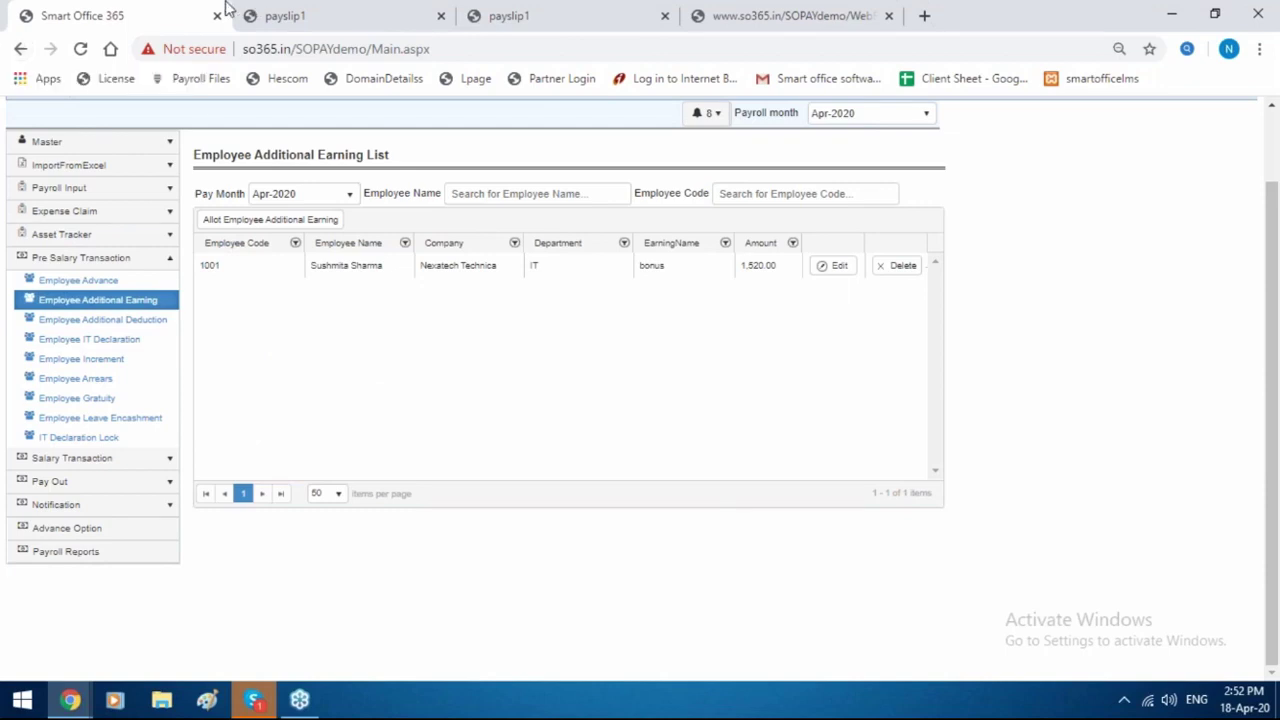
pyautogui.click(297, 220)
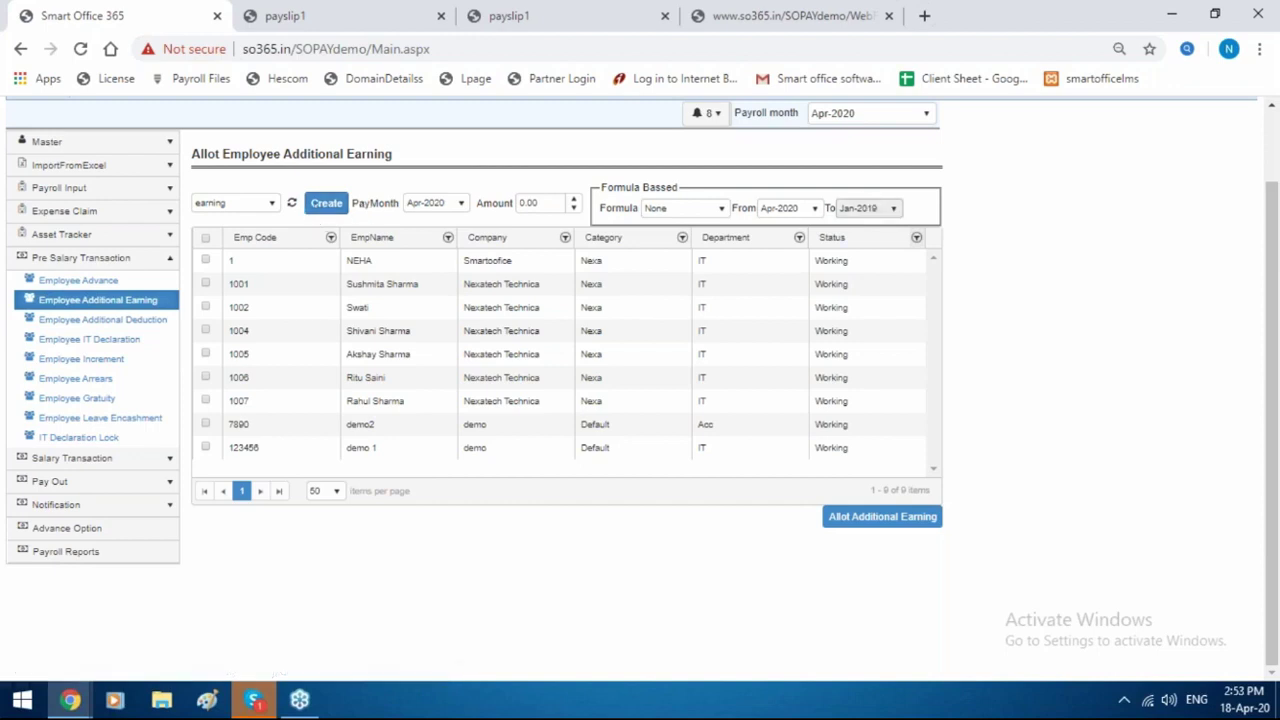
pyautogui.click(673, 210)
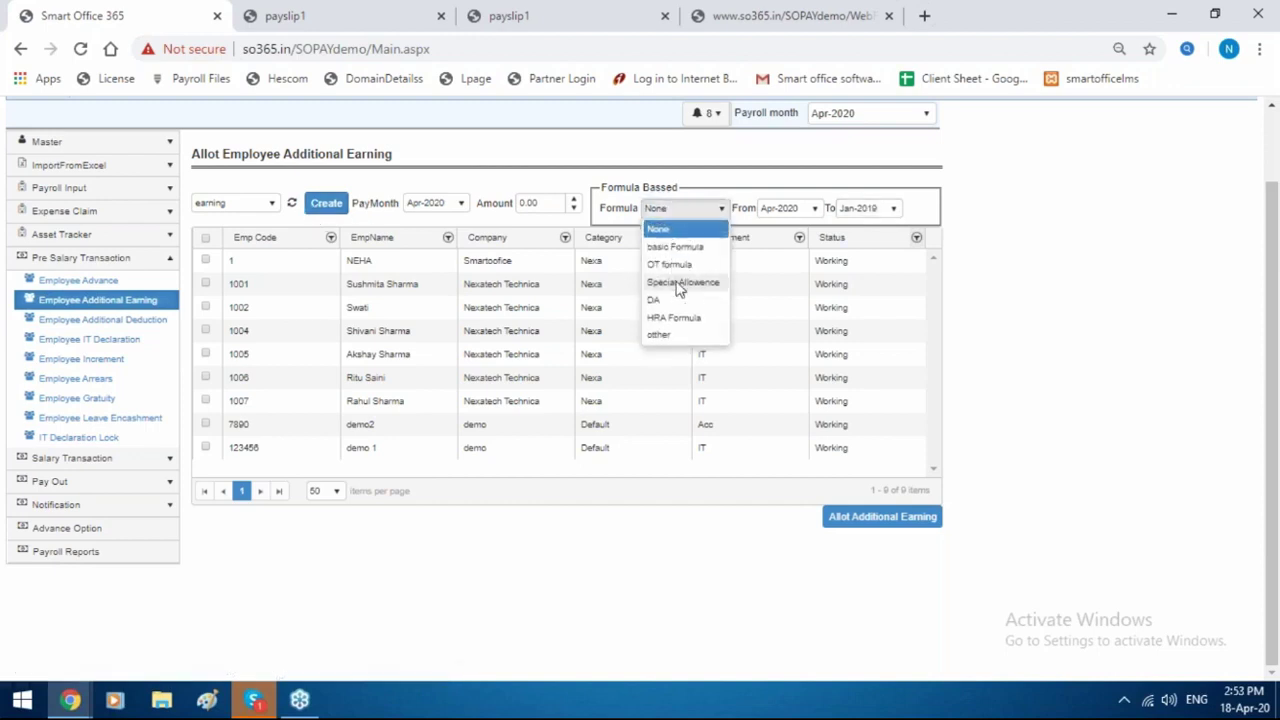
pyautogui.click(680, 284)
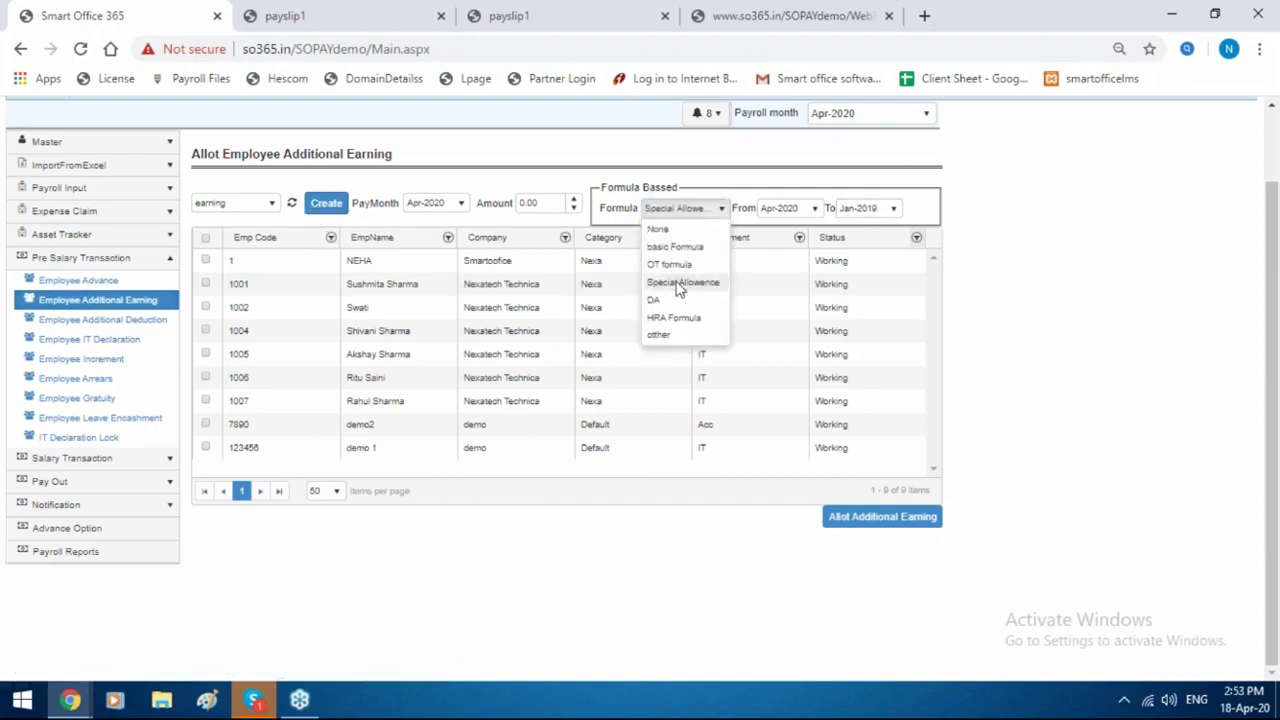
# Look at the new earning-type dialog, close it unsaved, and keep the current earning type.
pyautogui.click(316, 207)
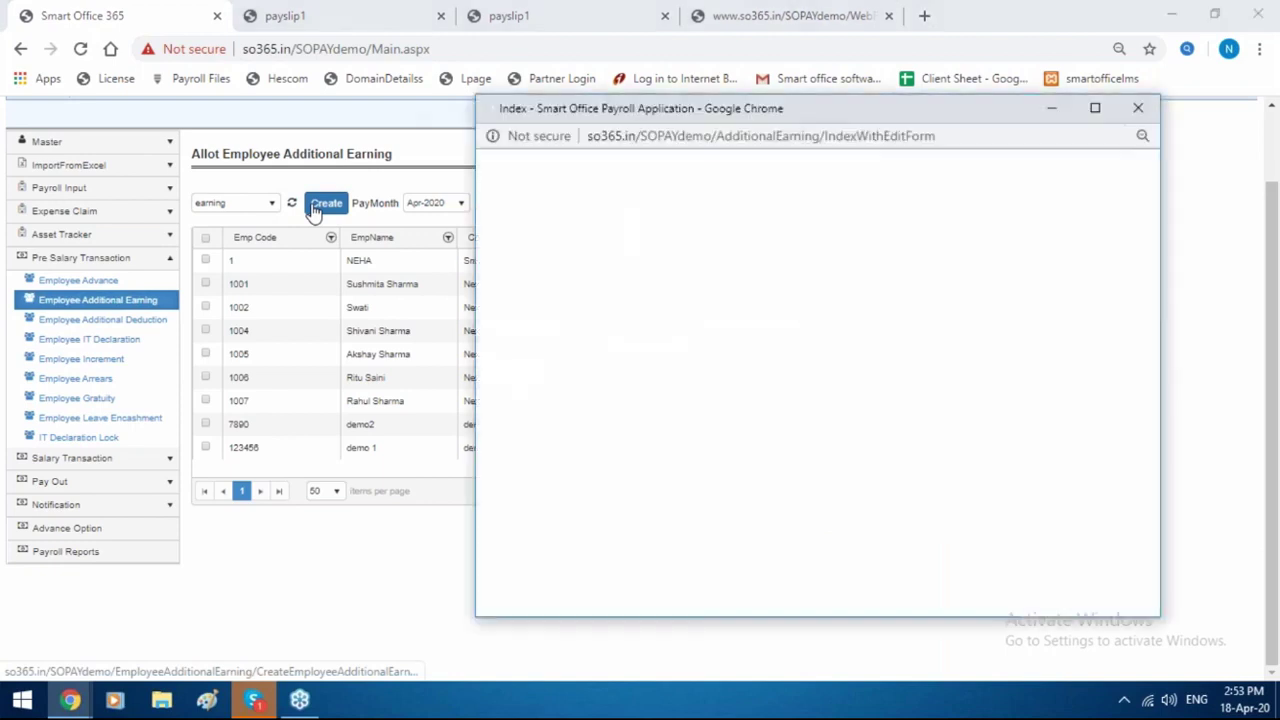
pyautogui.click(533, 207)
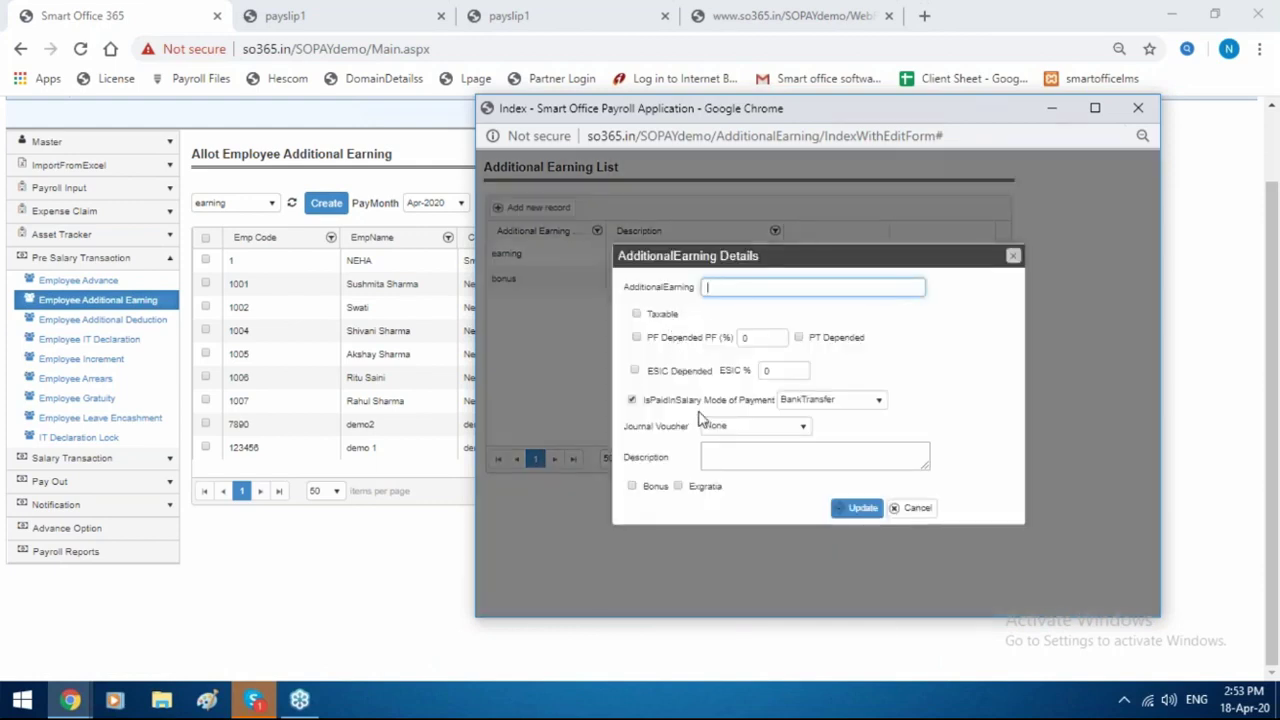
pyautogui.moveTo(802, 266); pyautogui.dragTo(617, 269)
pyautogui.moveTo(757, 270); pyautogui.dragTo(857, 191)
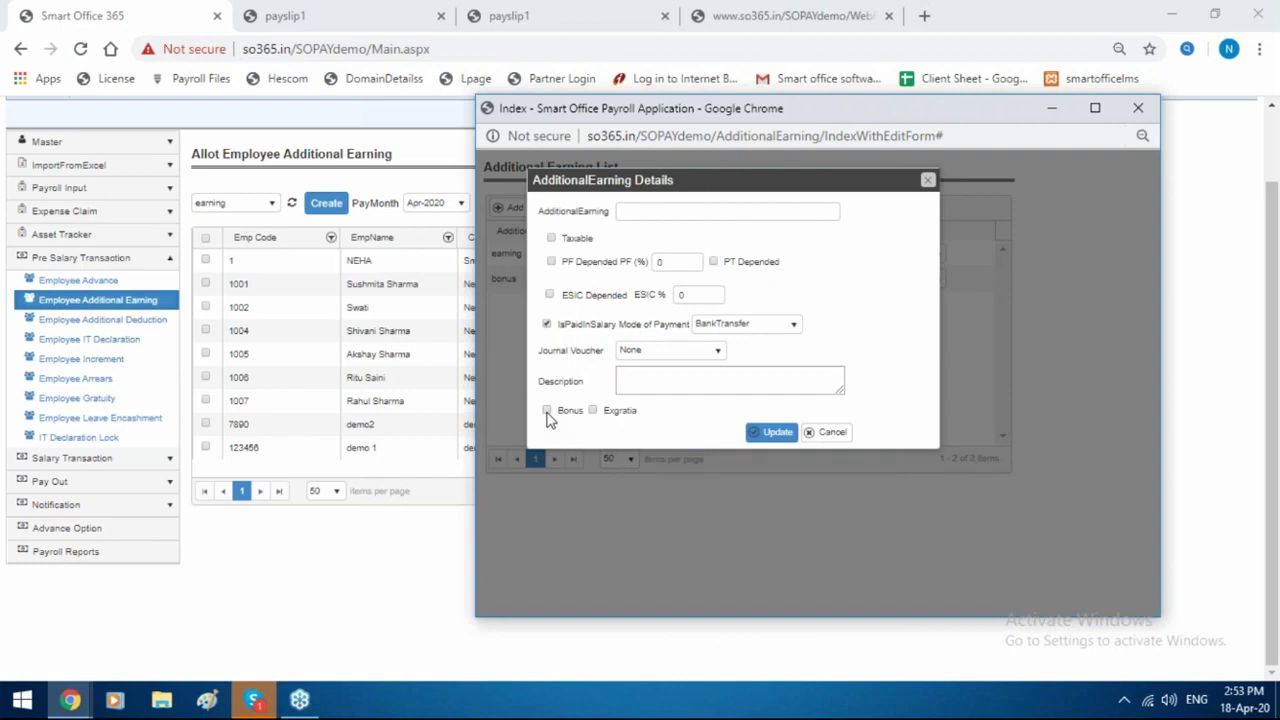
pyautogui.click(928, 180)
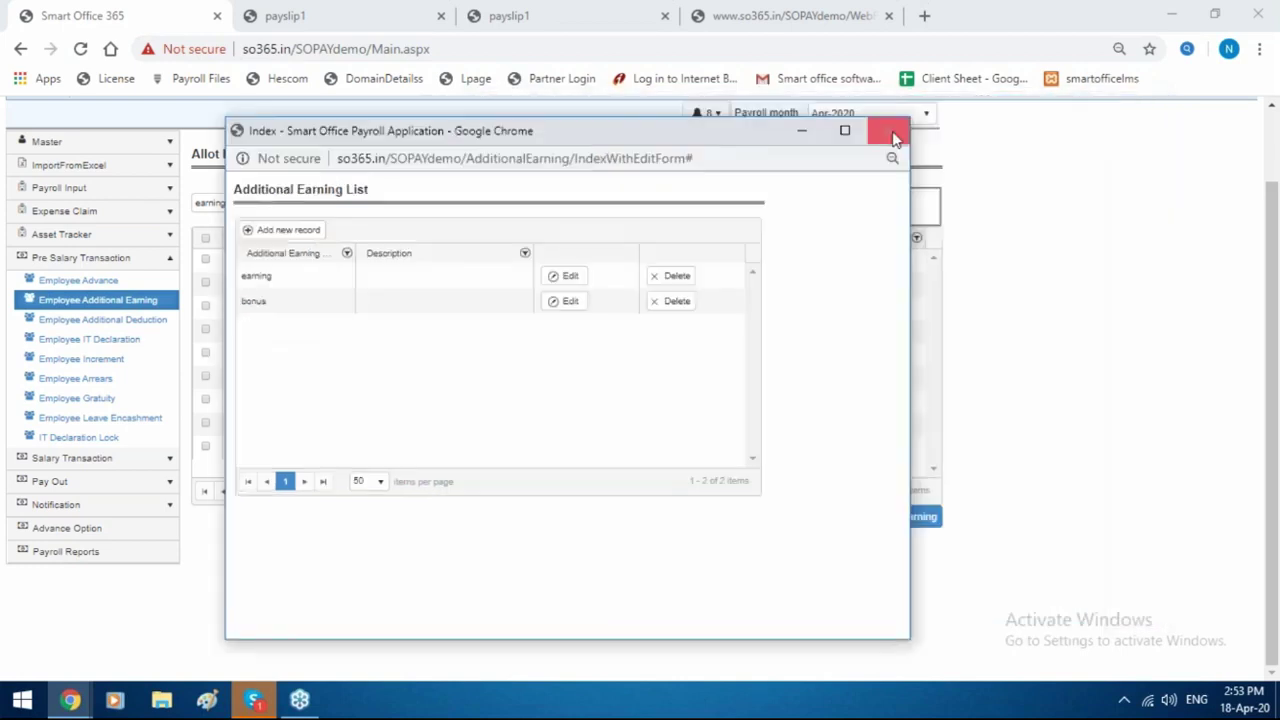
pyautogui.click(888, 125)
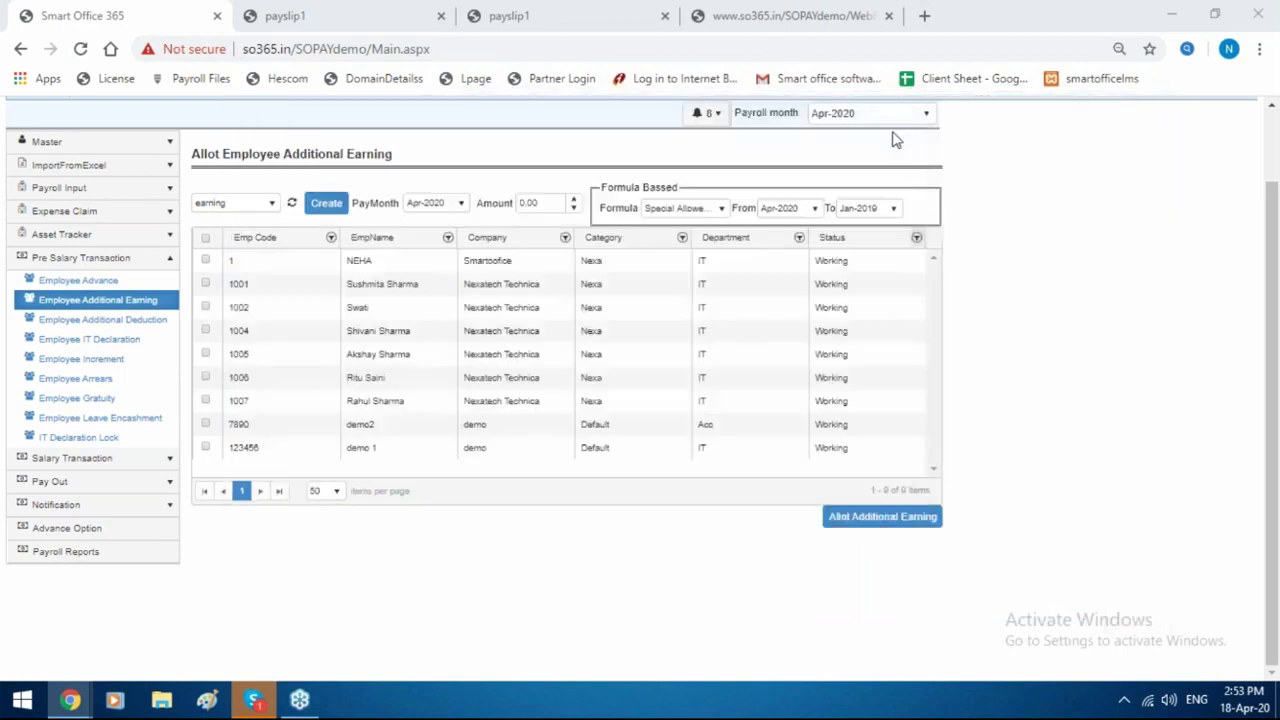
pyautogui.doubleClick(268, 203)
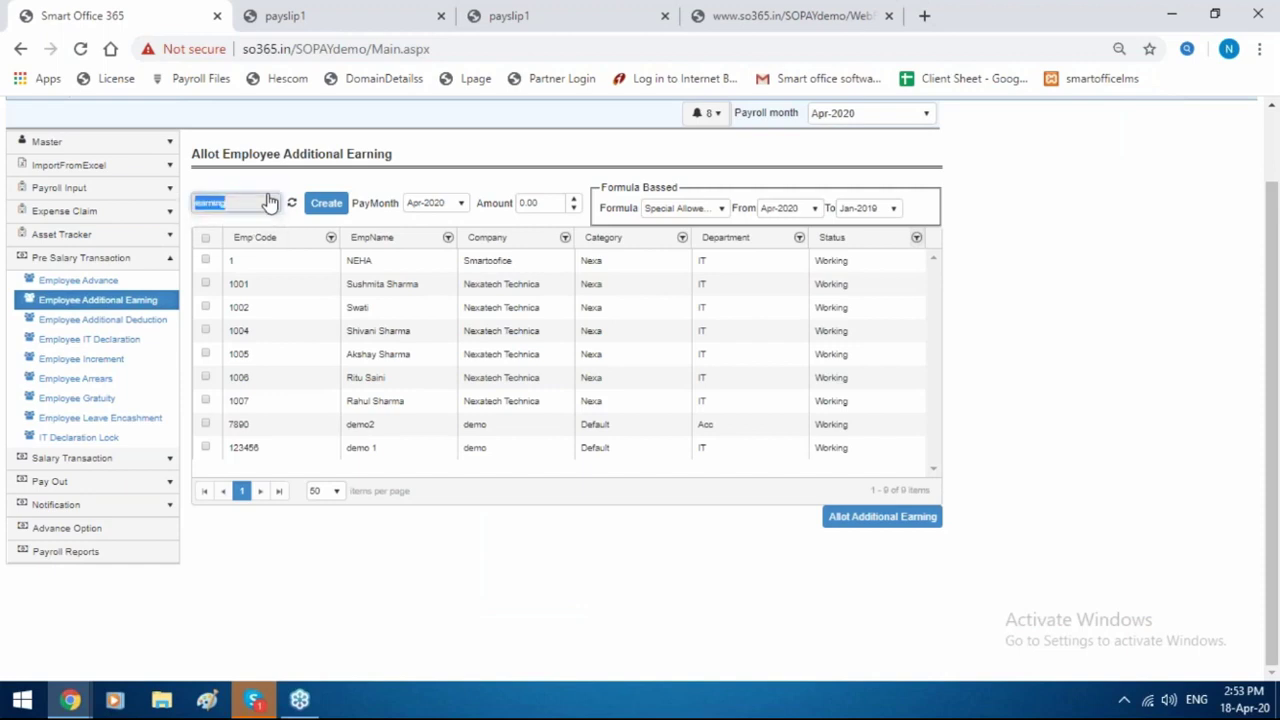
# Give employee code 1 a Bonus earning of 2000 for pay month Apr-2020.
pyautogui.click(266, 206)
pyautogui.click(265, 213)
pyautogui.click(264, 208)
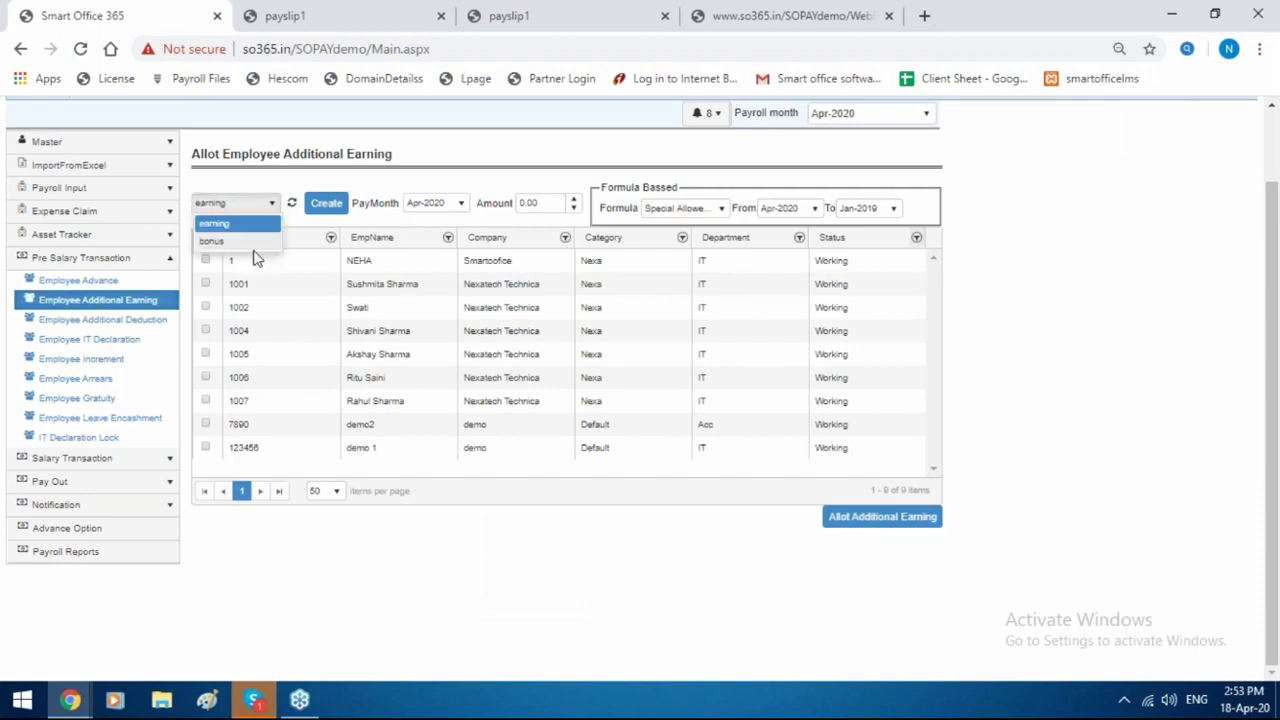
pyautogui.click(252, 241)
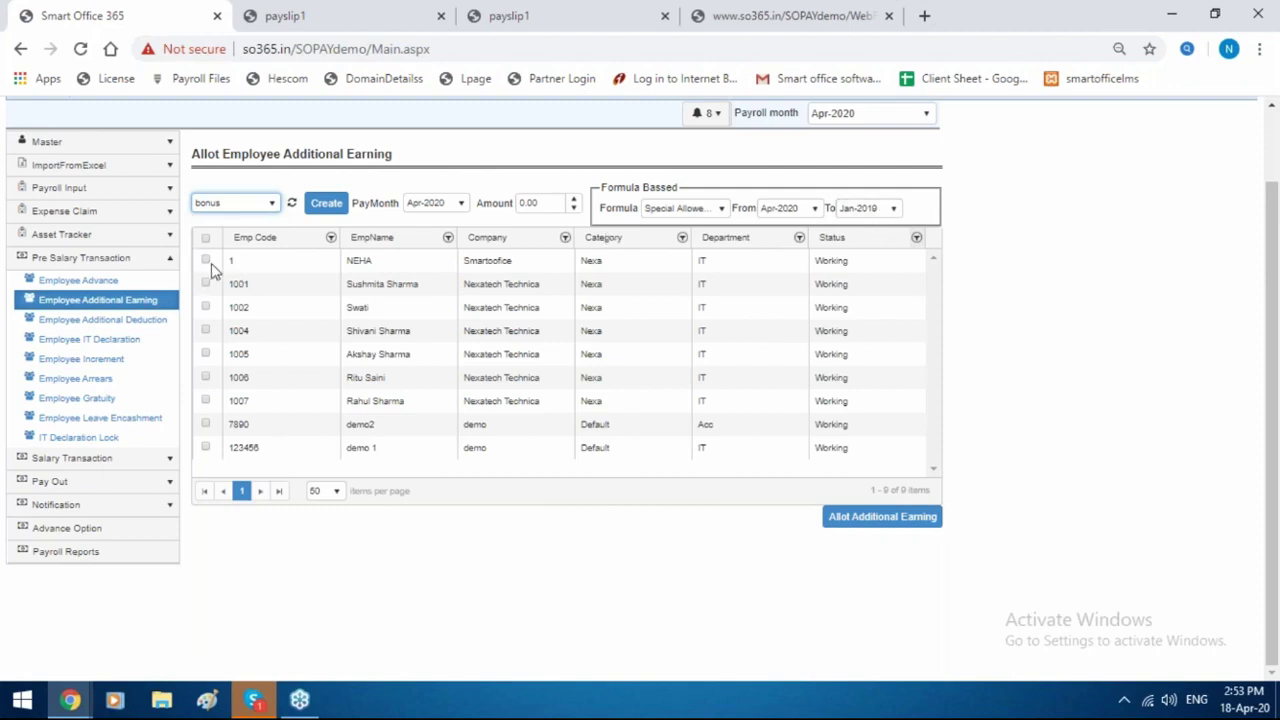
pyautogui.click(206, 261)
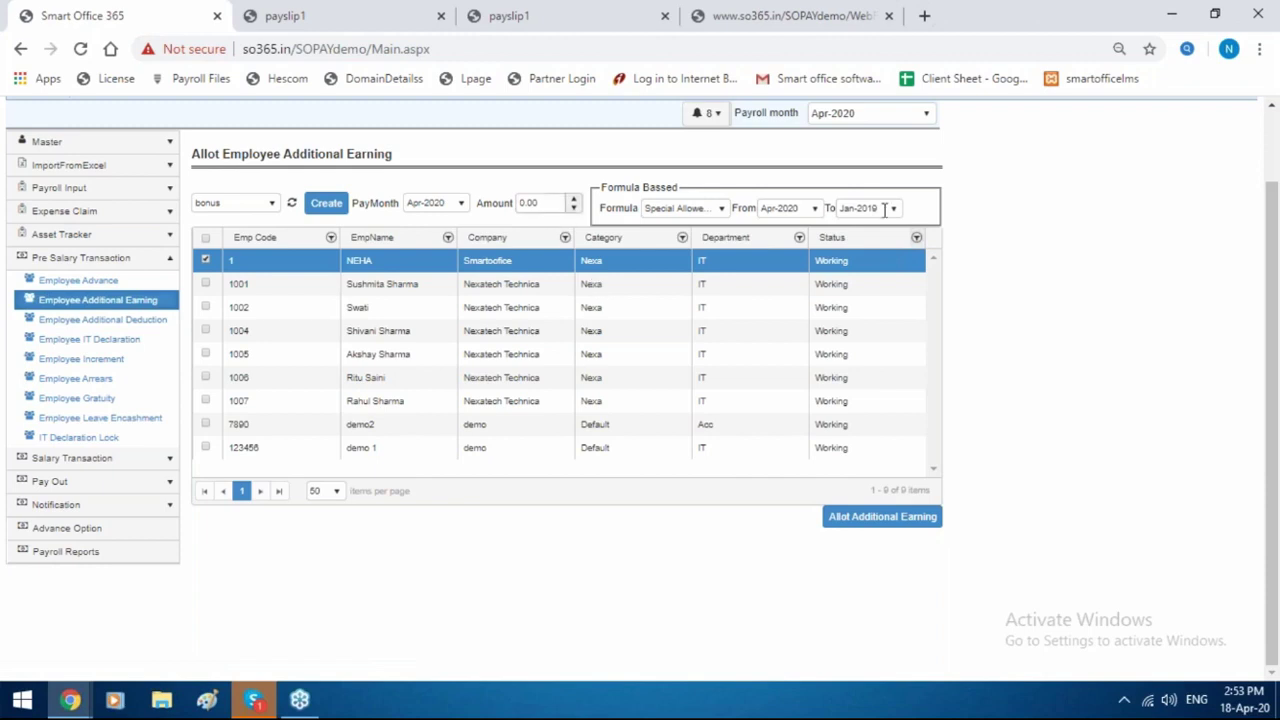
pyautogui.click(453, 205)
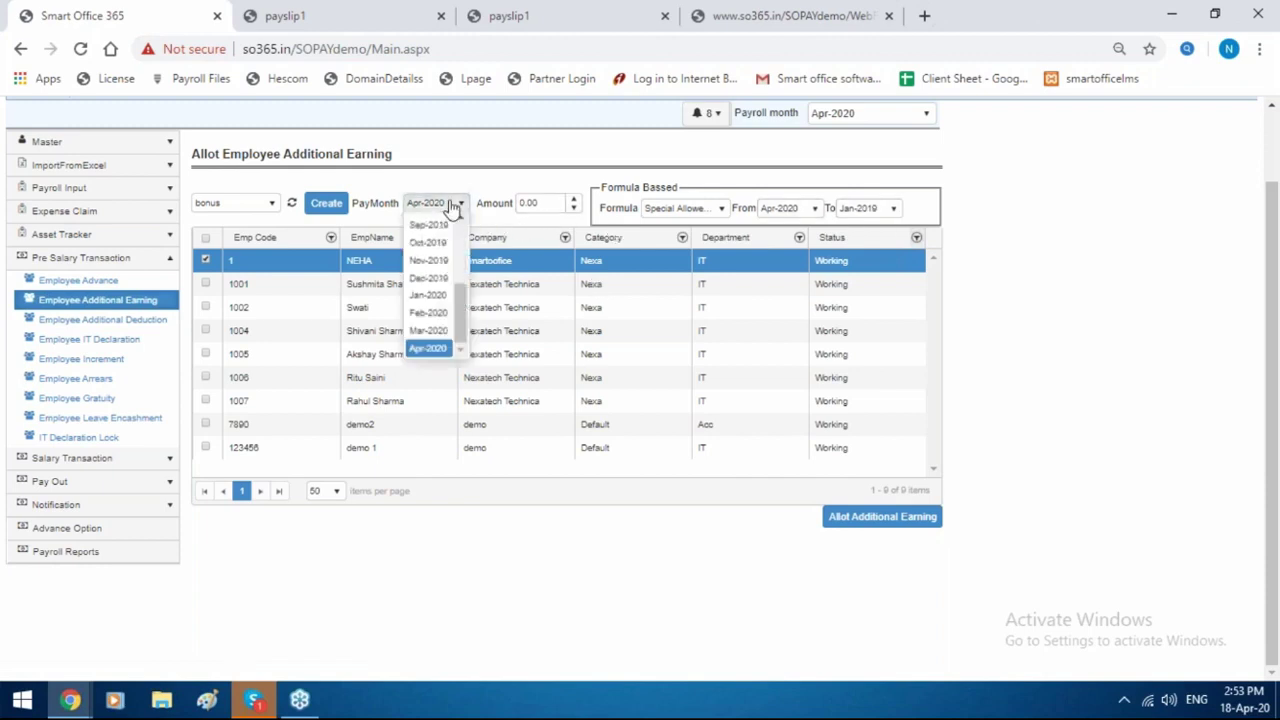
pyautogui.click(453, 205)
pyautogui.click(540, 203)
pyautogui.write('2000')
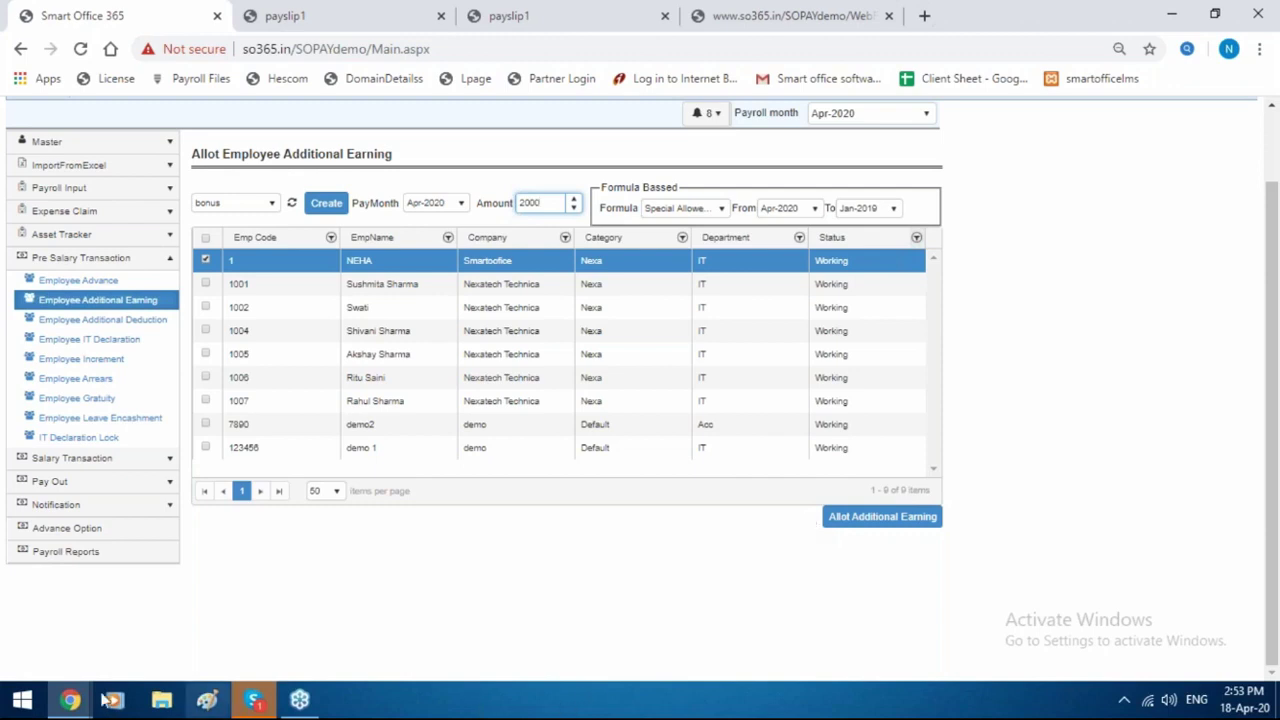
pyautogui.click(62, 326)
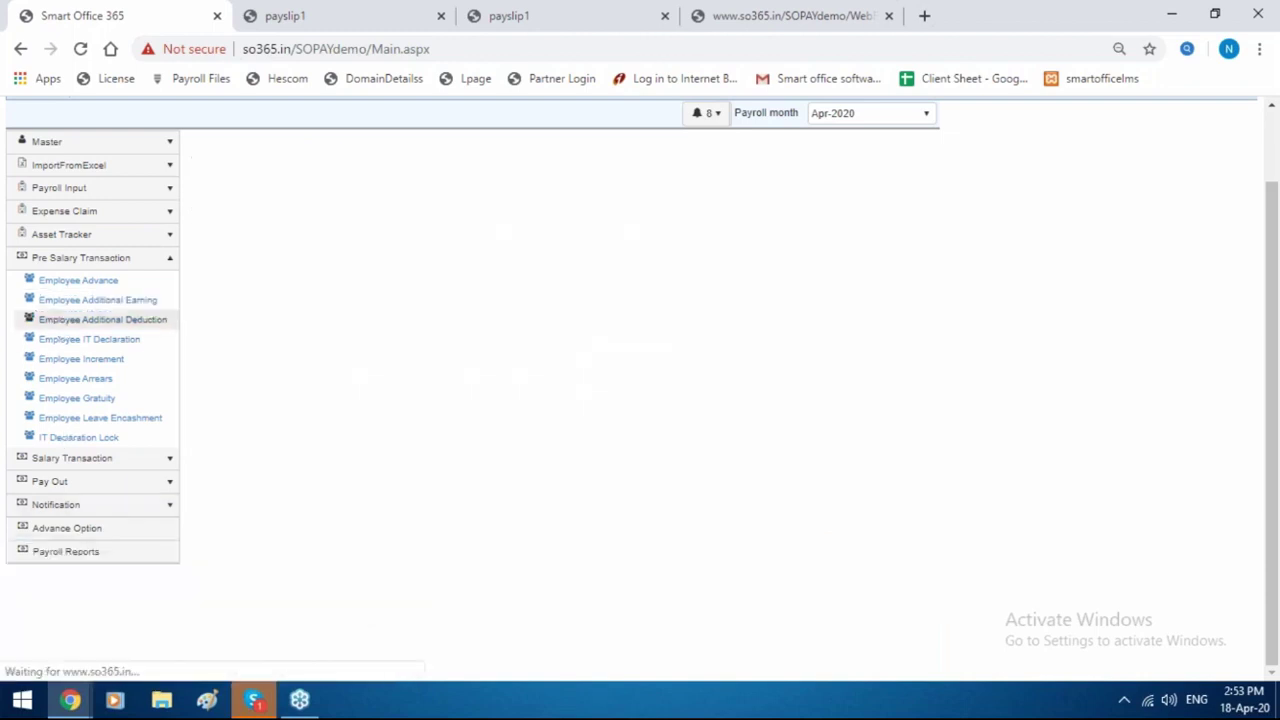
# Glance at the Employee Additional Deduction allotment, then open the Employee IT Declaration list.
pyautogui.click(275, 219)
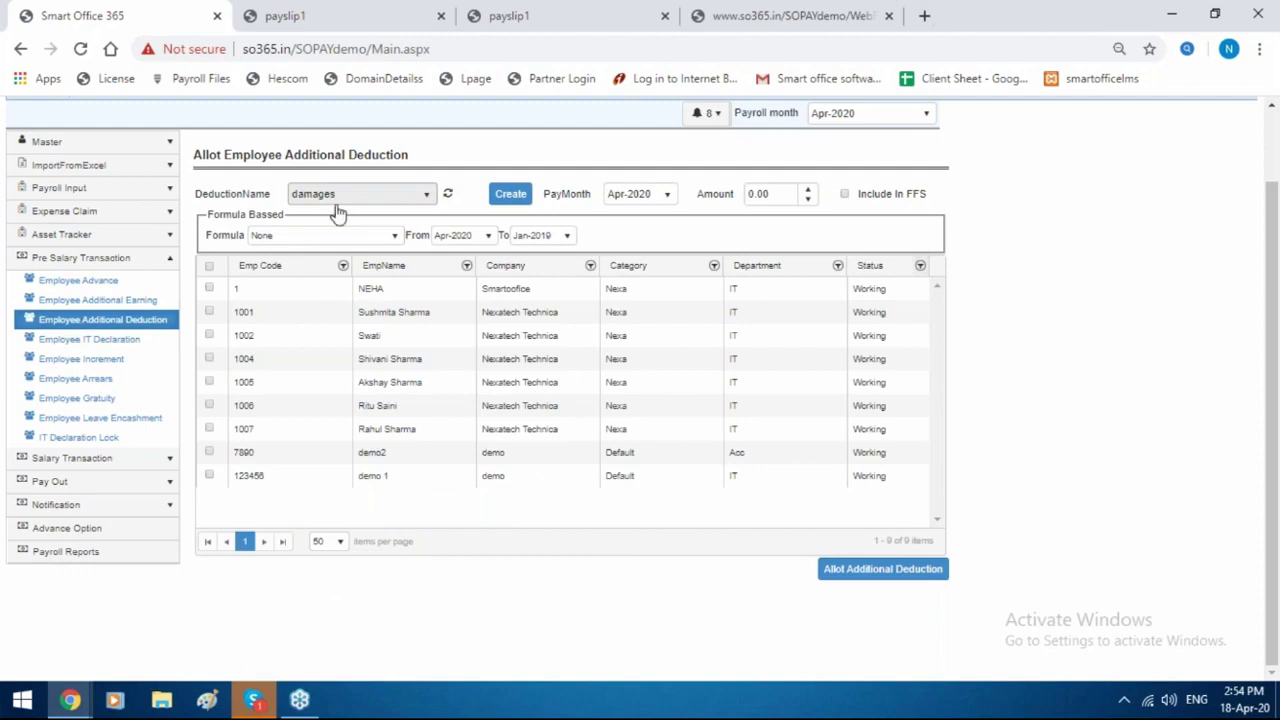
pyautogui.click(158, 343)
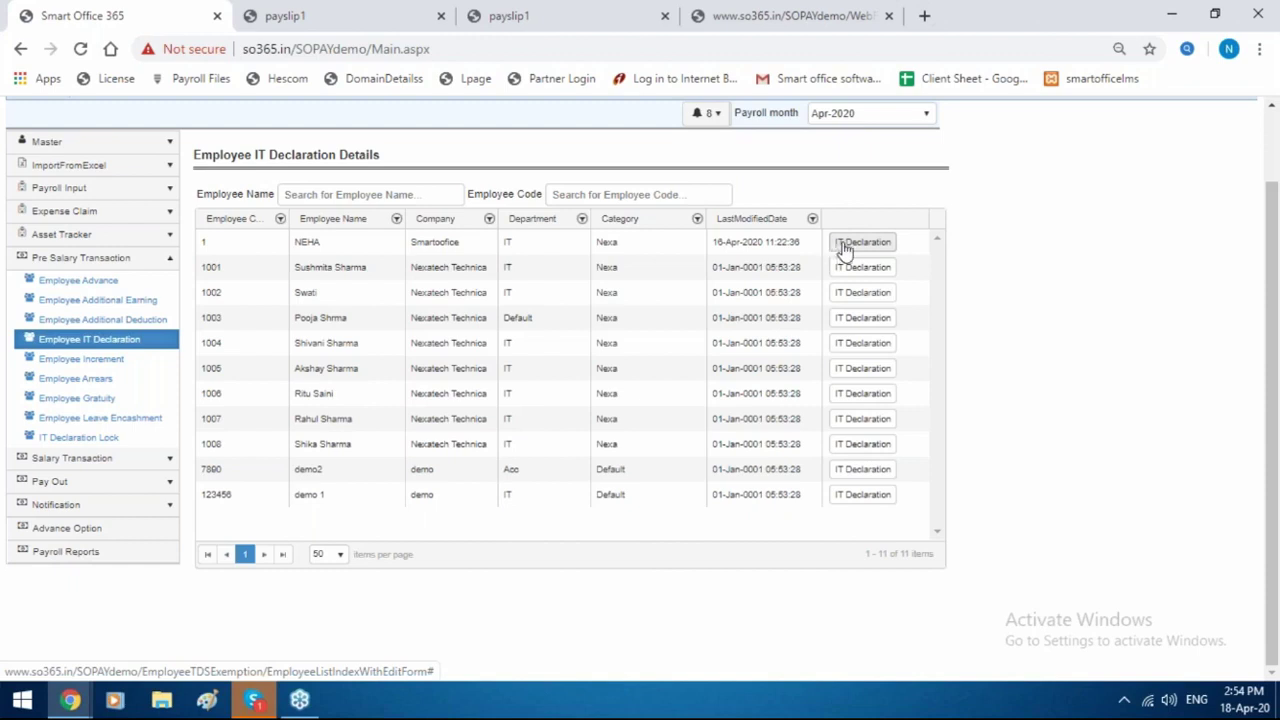
# Review employee 1's HRA, house property, previous employment and other income declarations, then open Increment.
pyautogui.click(843, 248)
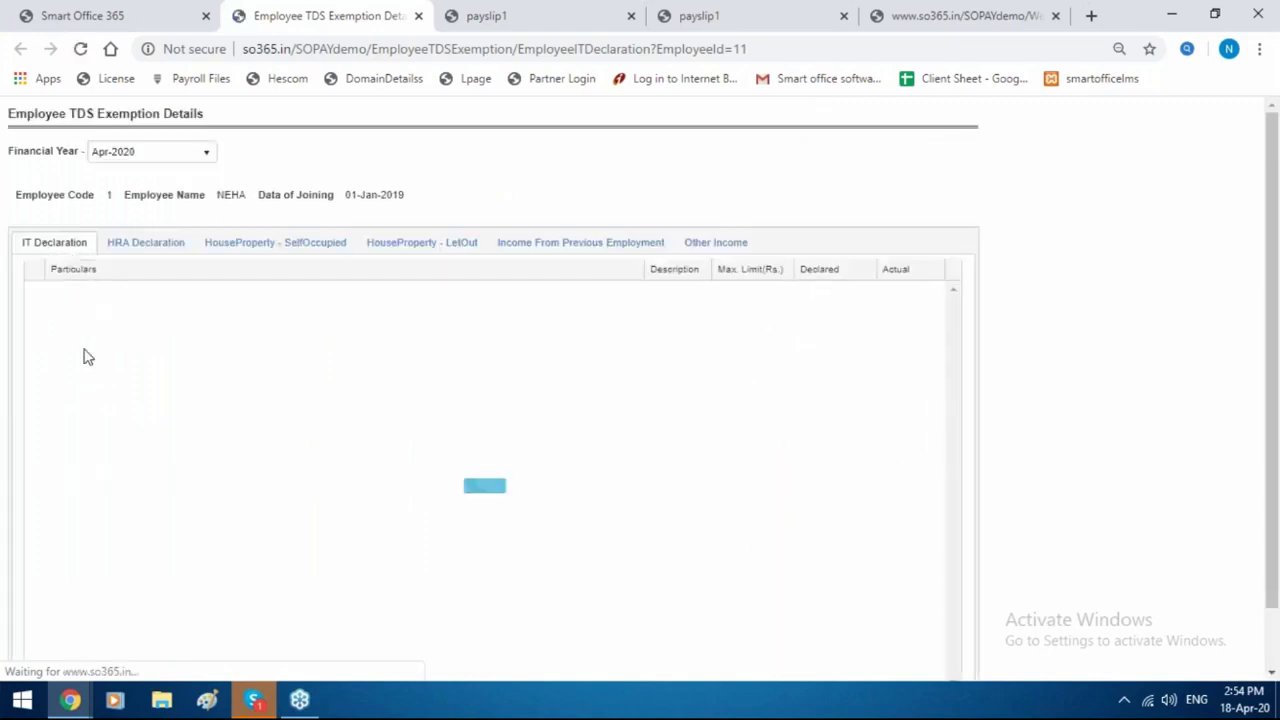
pyautogui.click(172, 246)
pyautogui.click(432, 248)
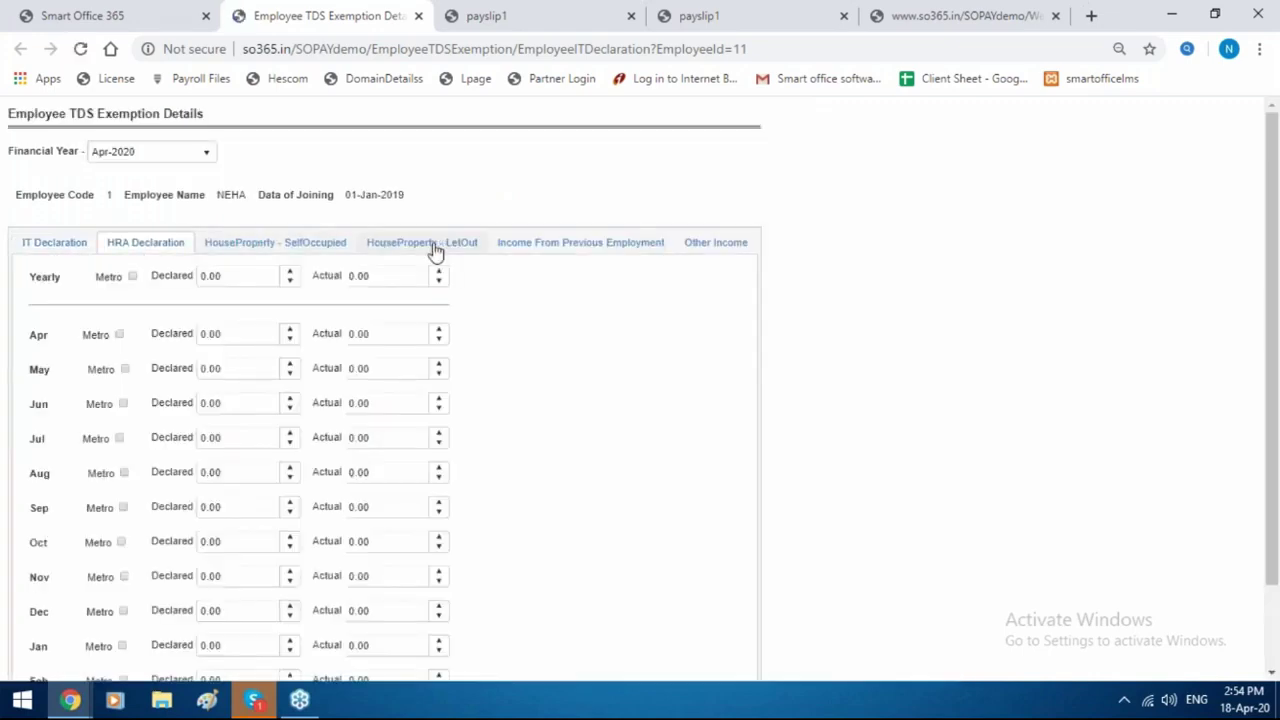
pyautogui.click(575, 246)
pyautogui.click(720, 255)
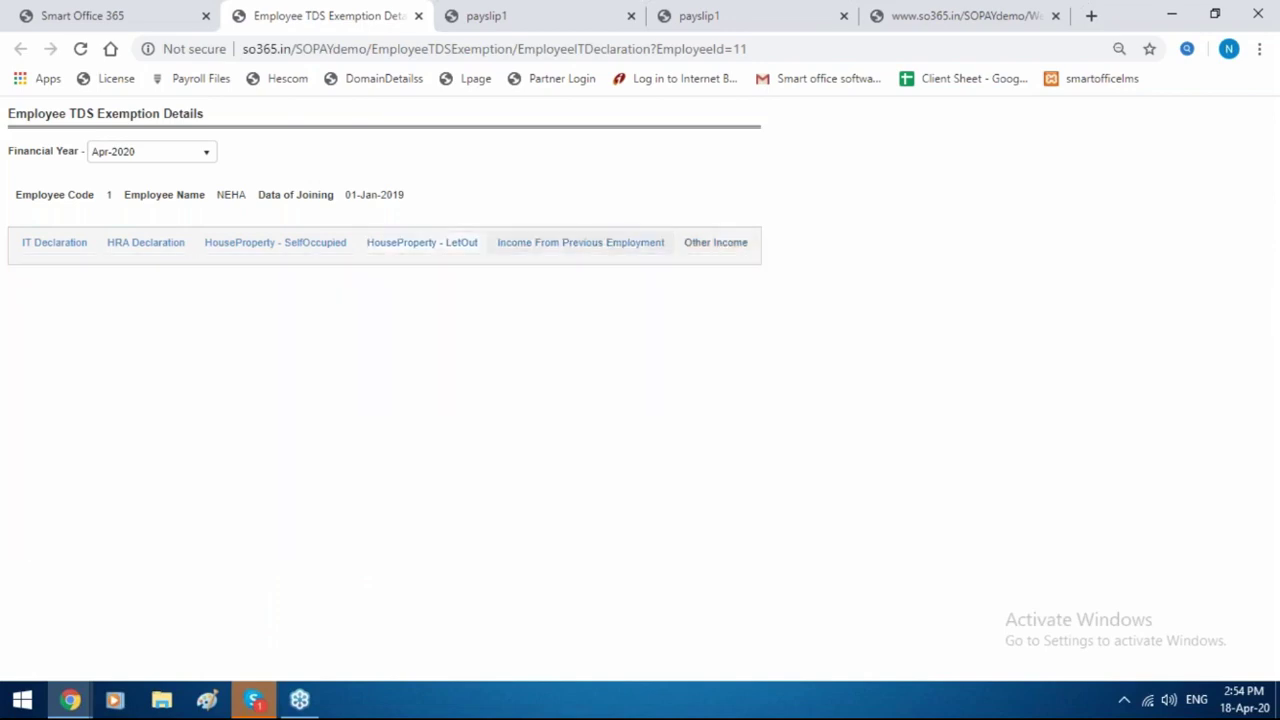
pyautogui.click(118, 12)
pyautogui.click(81, 358)
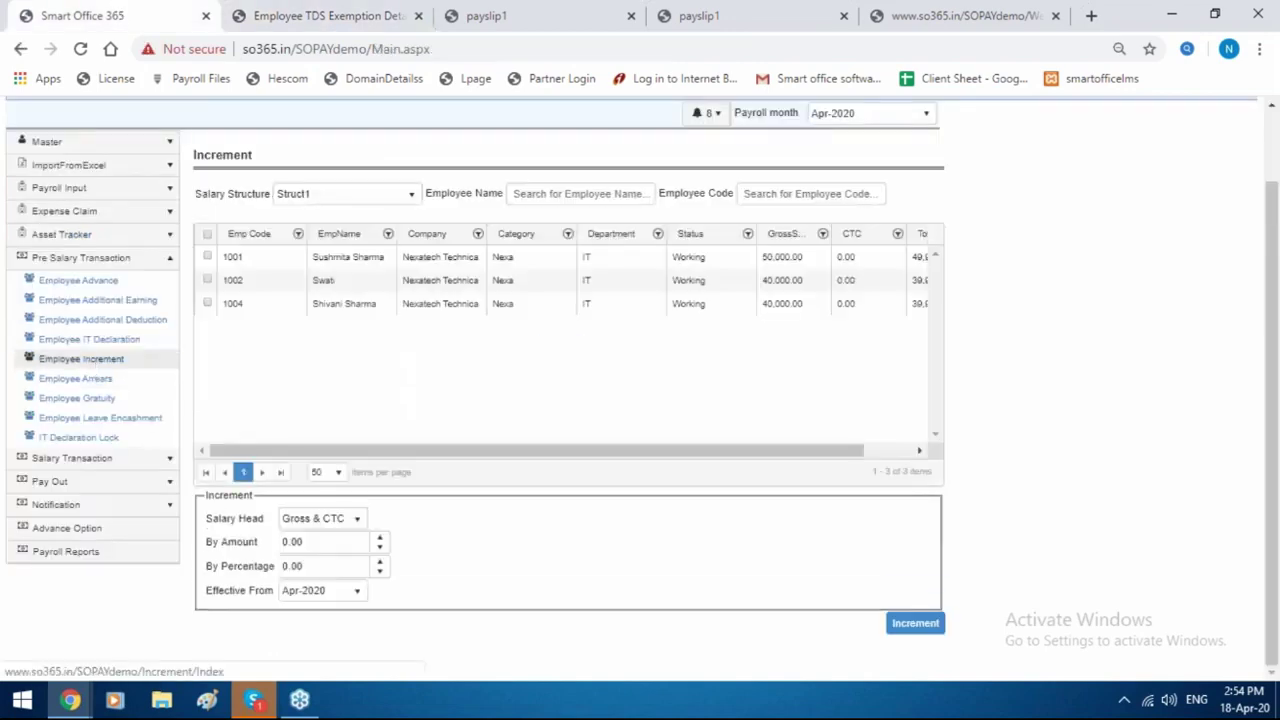
# Tick employee 1001 for an increment effective from Mar-2020, leaving amount and percentage 0.00.
pyautogui.click(207, 257)
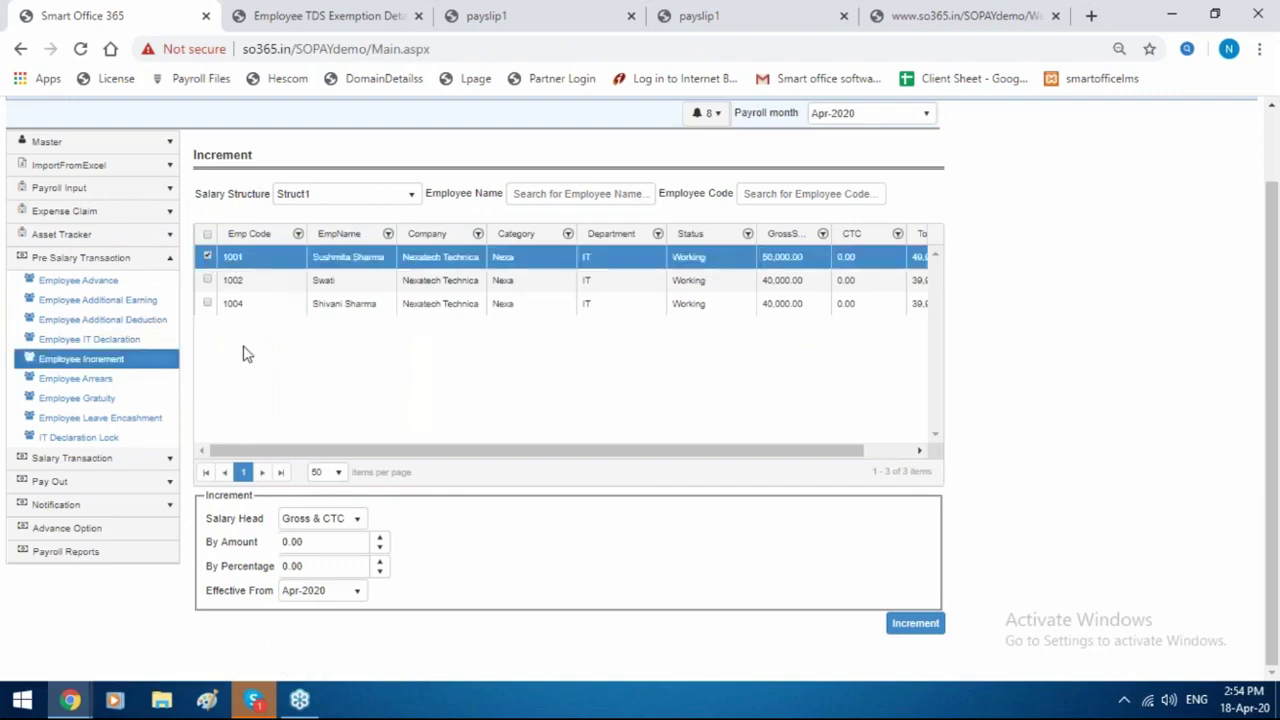
pyautogui.click(340, 545)
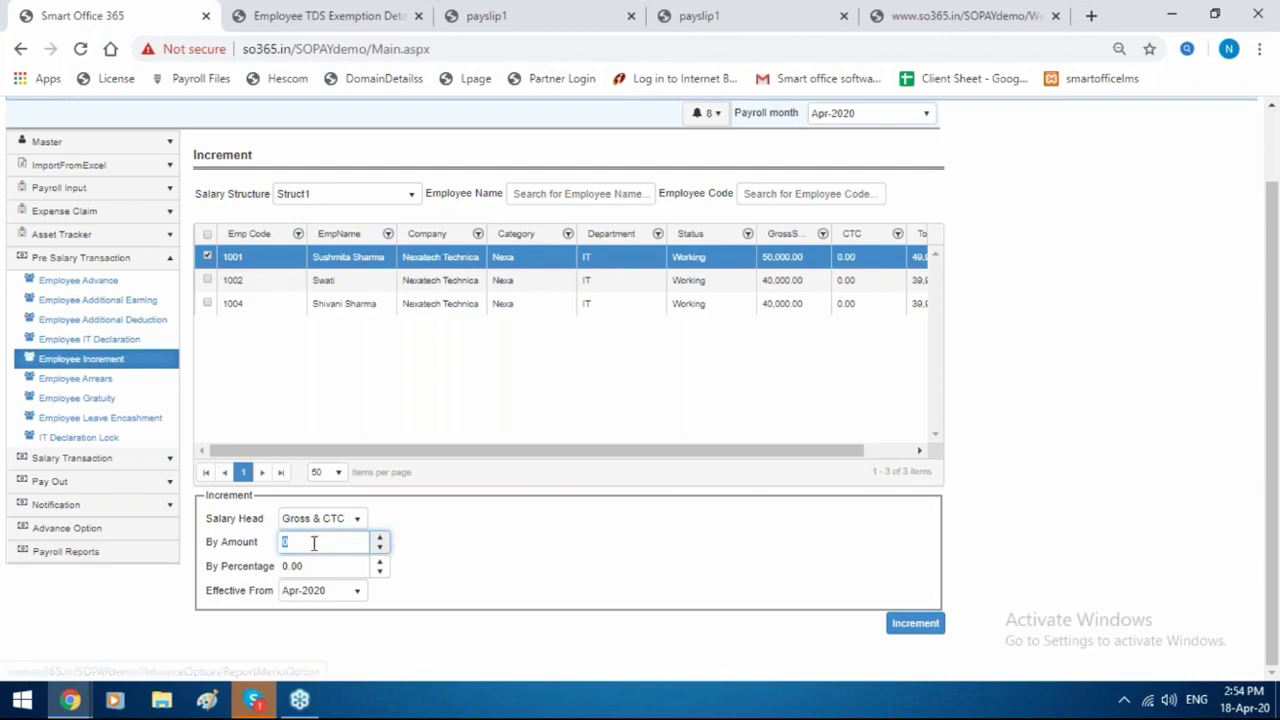
pyautogui.click(337, 568)
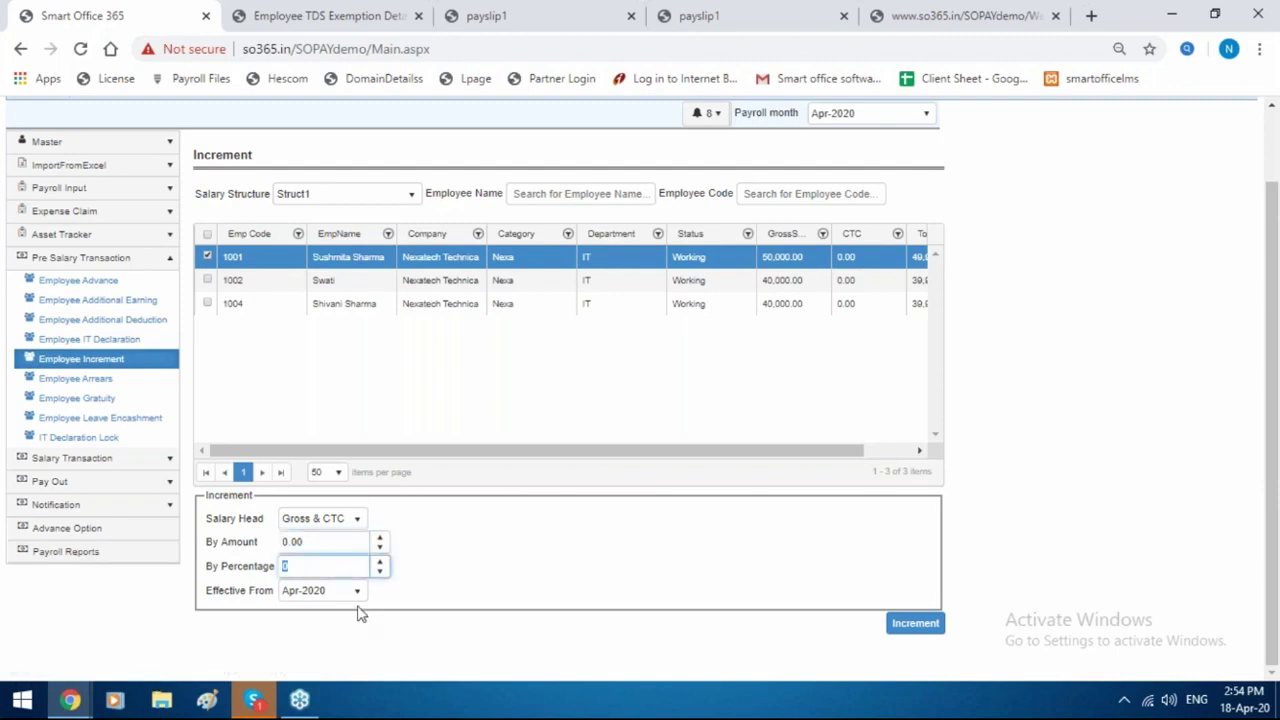
pyautogui.click(326, 595)
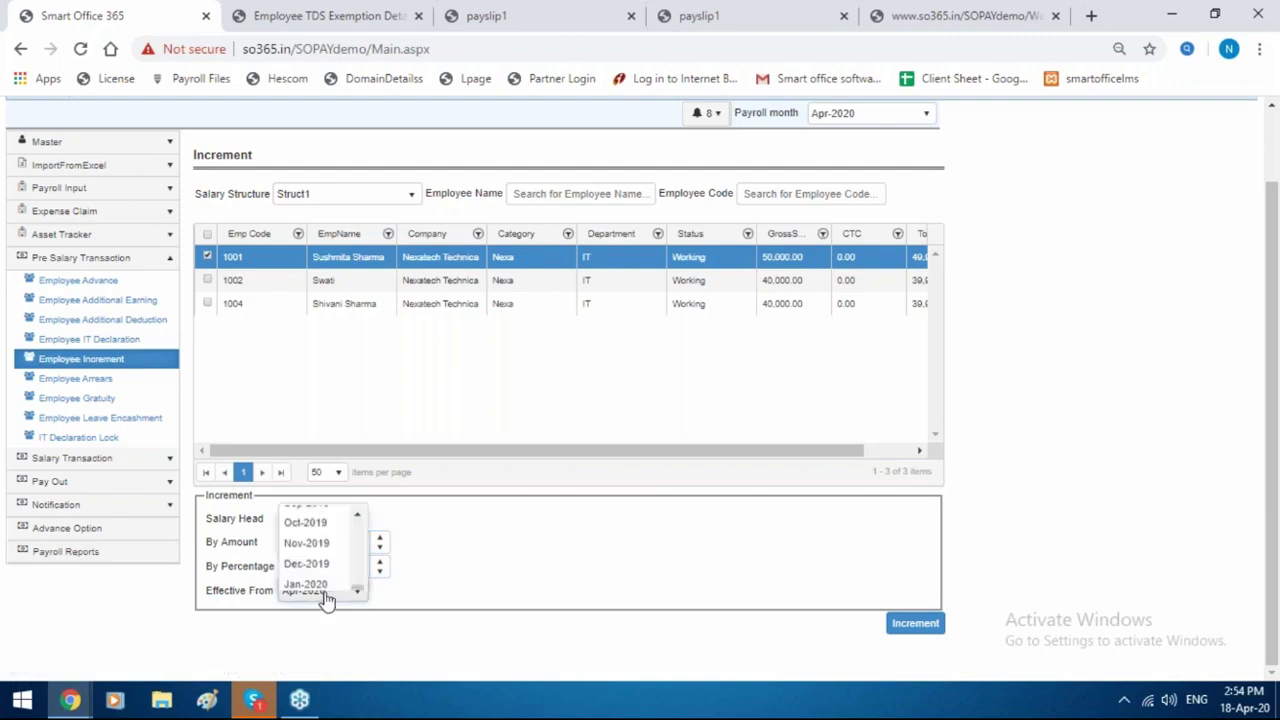
pyautogui.click(330, 548)
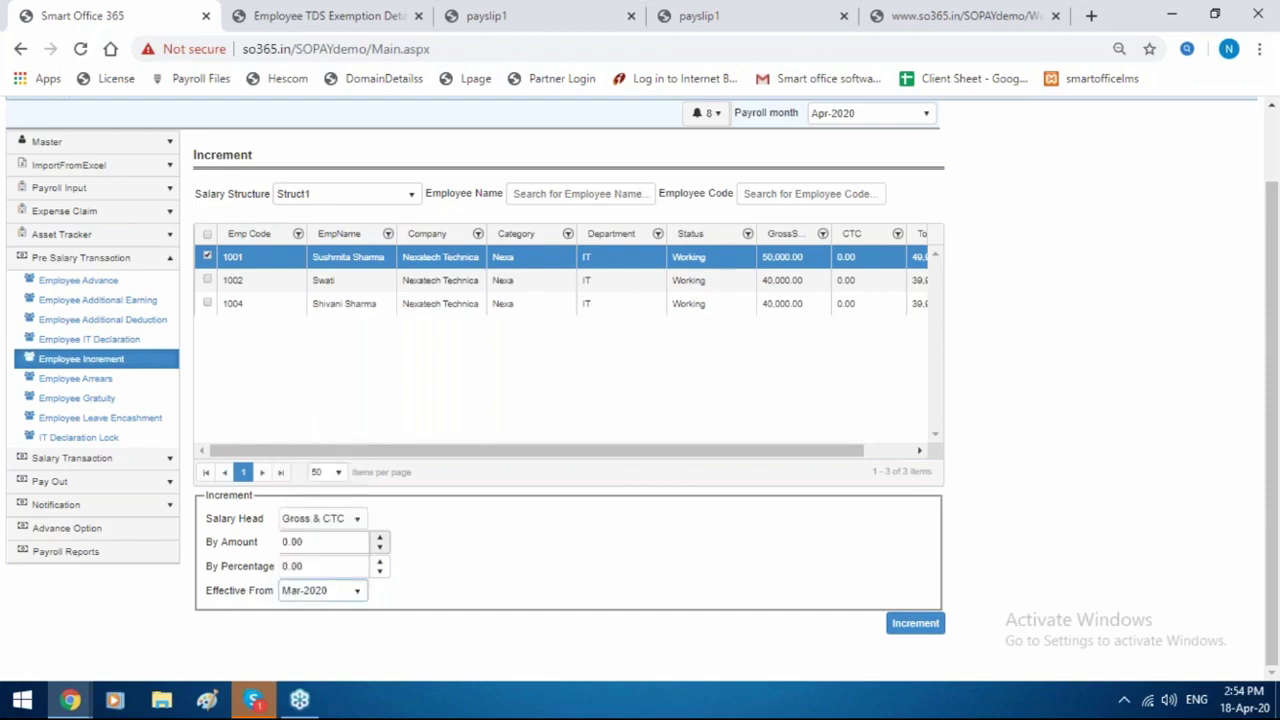
# Go to Employee Arrears and start a new arrear allotment.
pyautogui.click(72, 381)
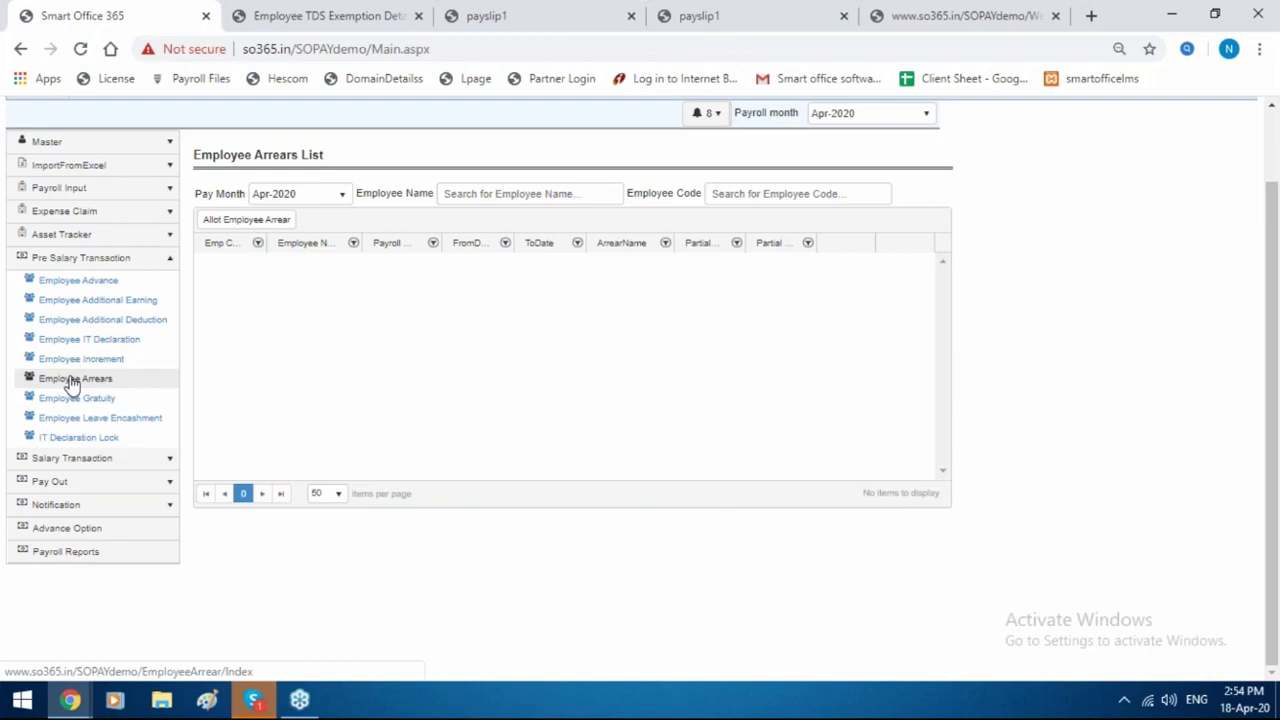
pyautogui.click(246, 219)
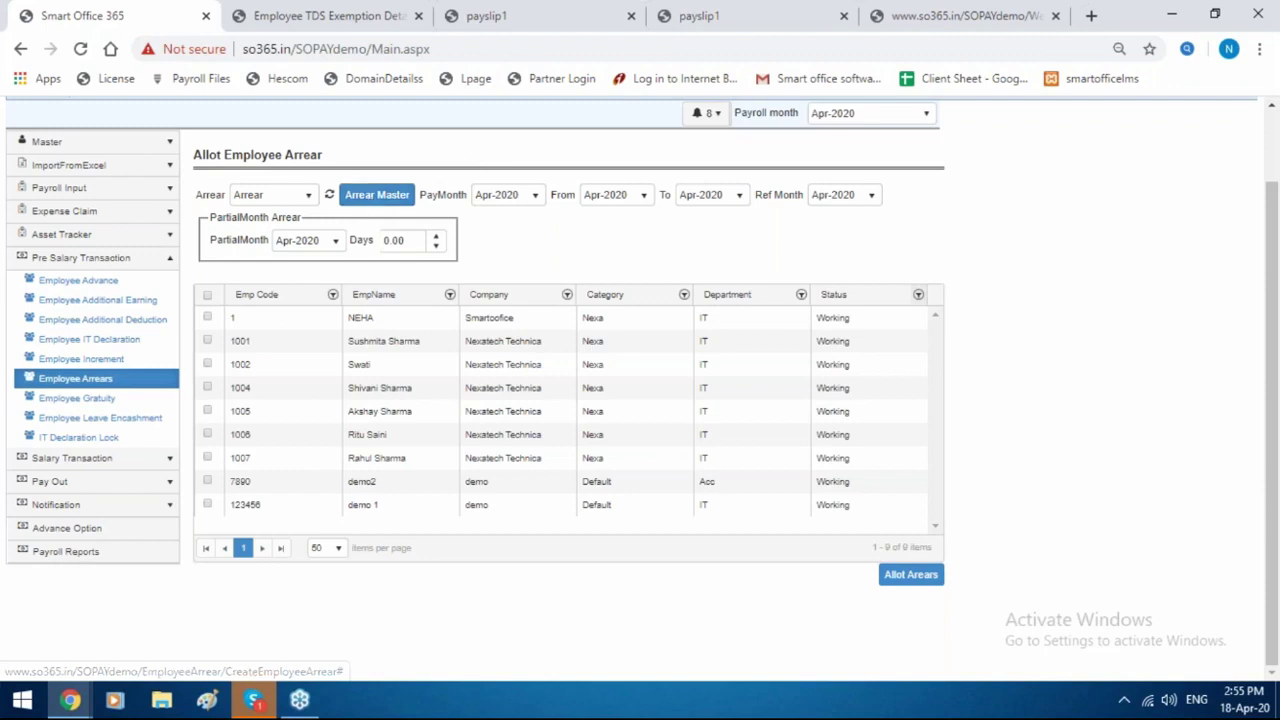
# Allot employee 1 arrears for Jan-2020 to Feb-2020, paid in Mar-2020, reference month Mar-2020.
pyautogui.click(512, 196)
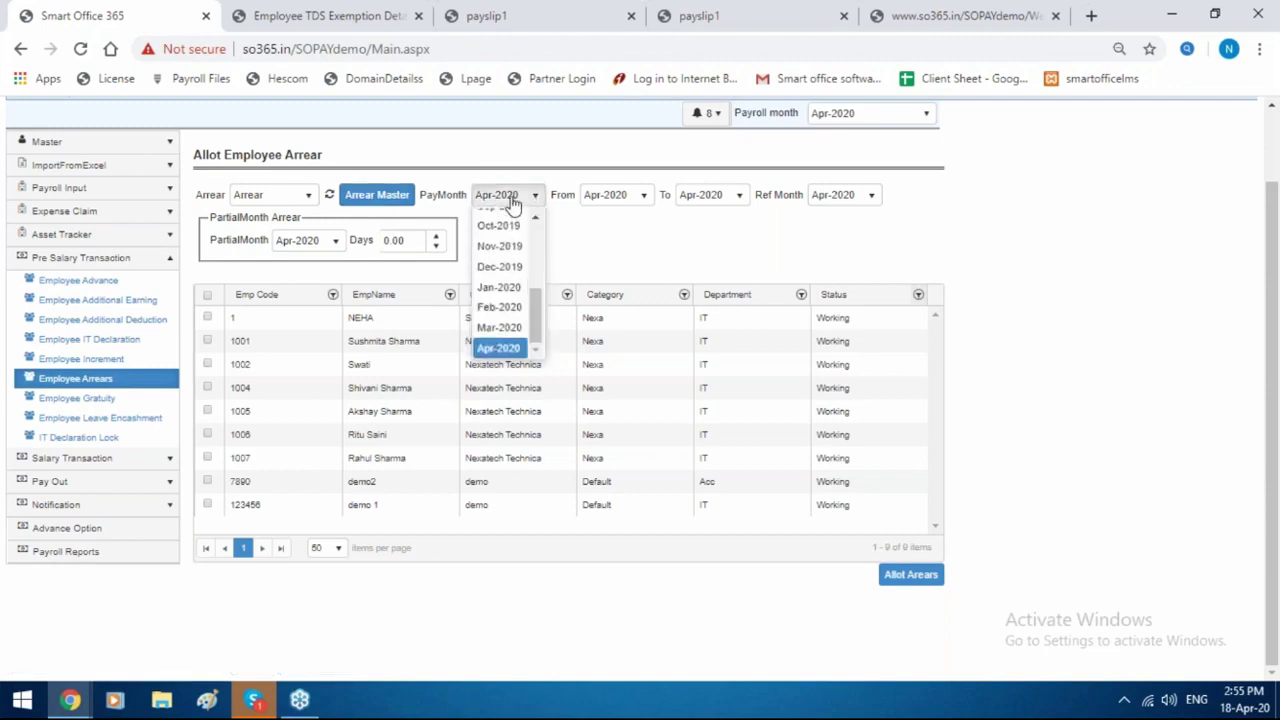
pyautogui.click(500, 326)
pyautogui.click(625, 198)
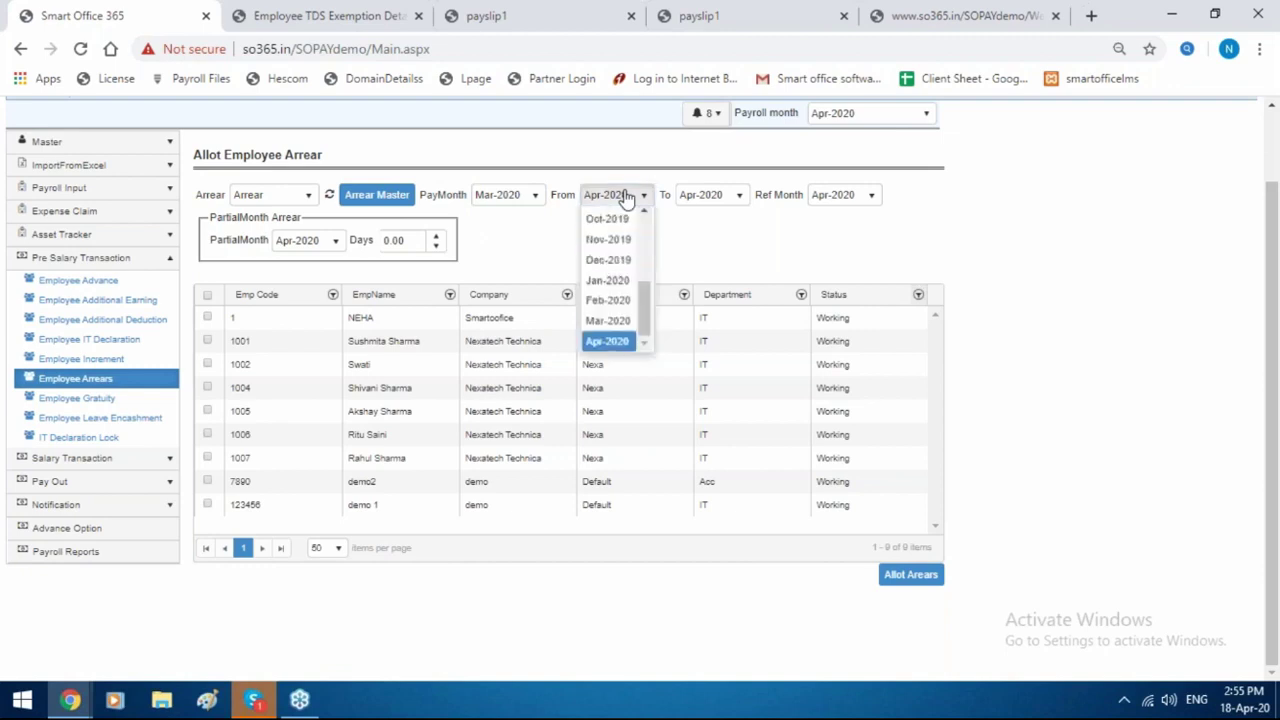
pyautogui.click(622, 288)
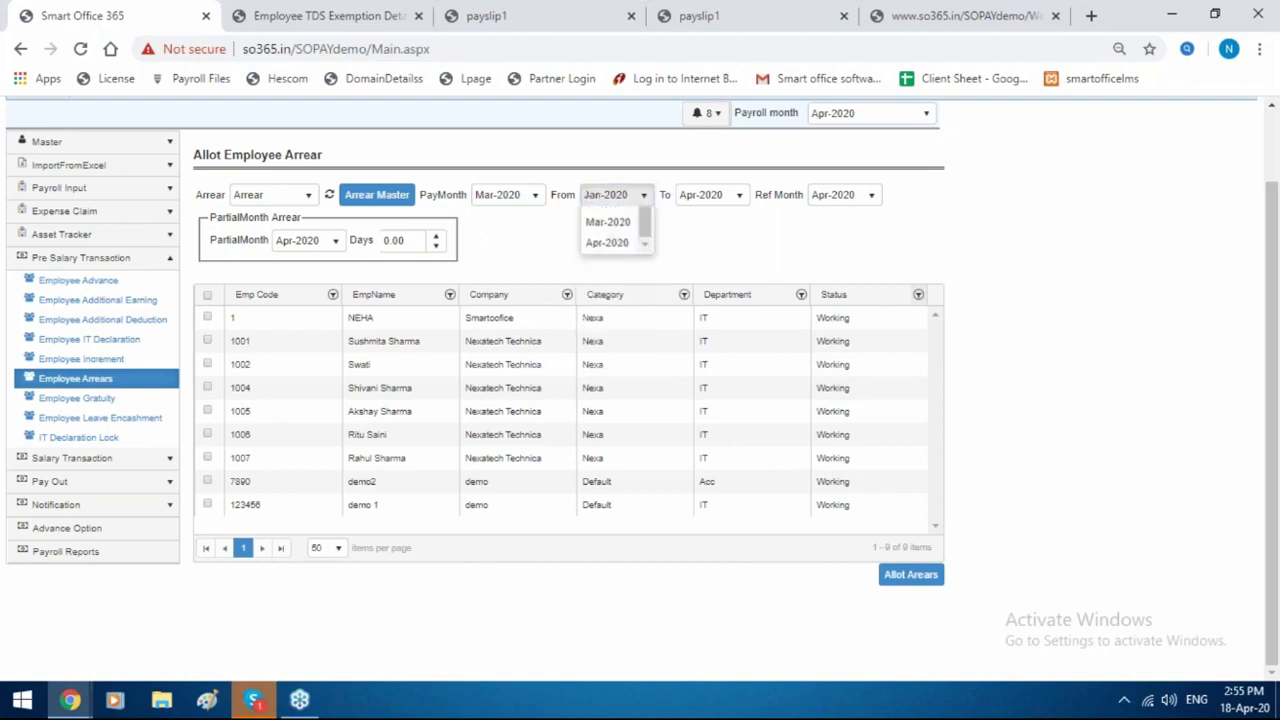
pyautogui.click(708, 198)
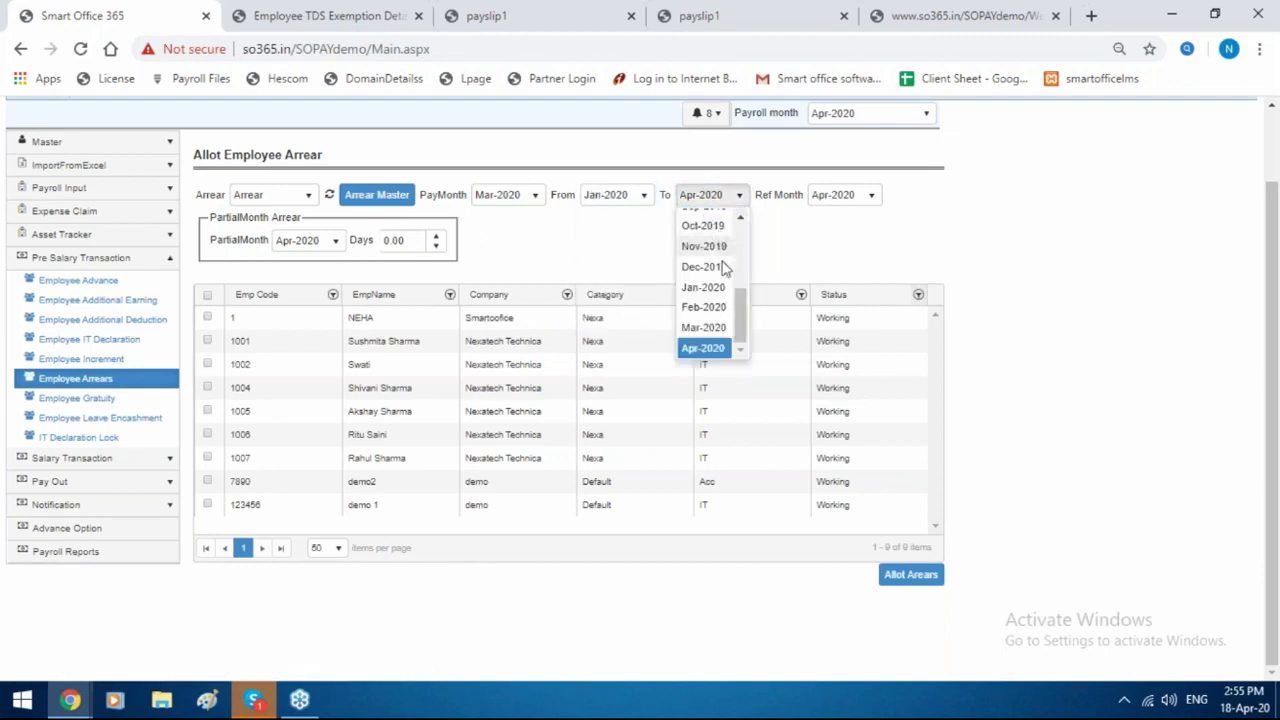
pyautogui.click(720, 309)
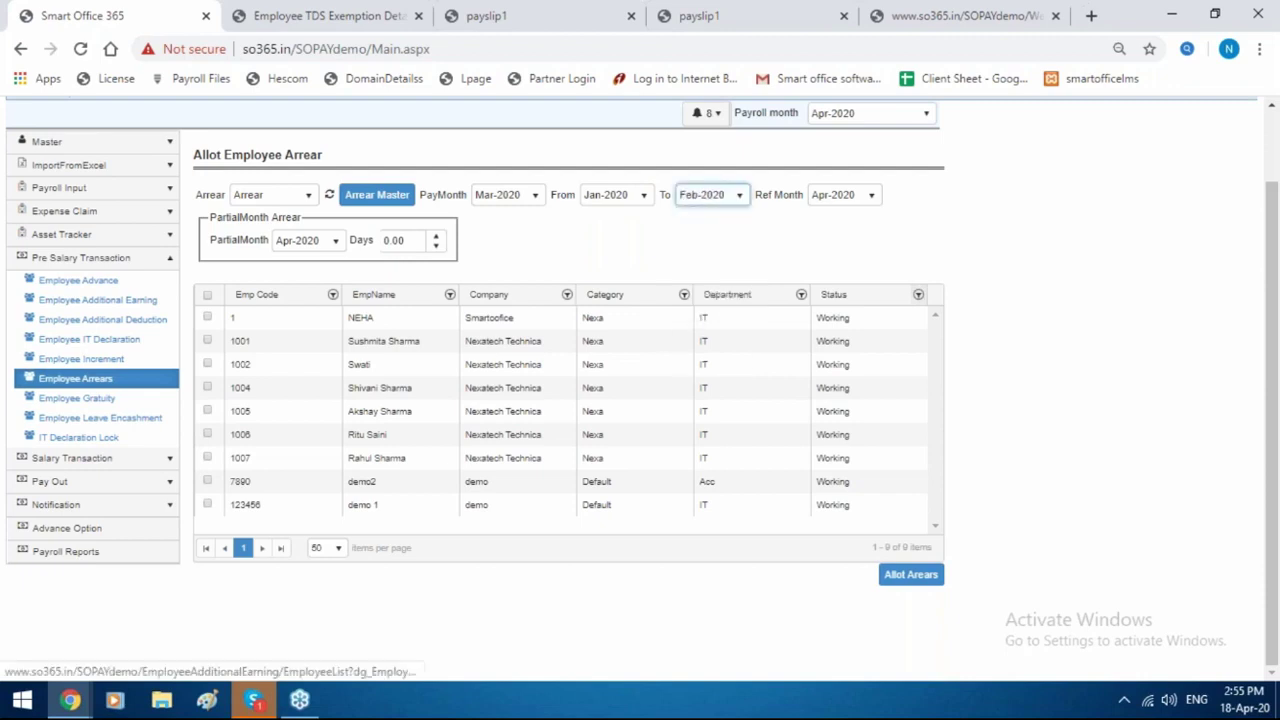
pyautogui.click(842, 196)
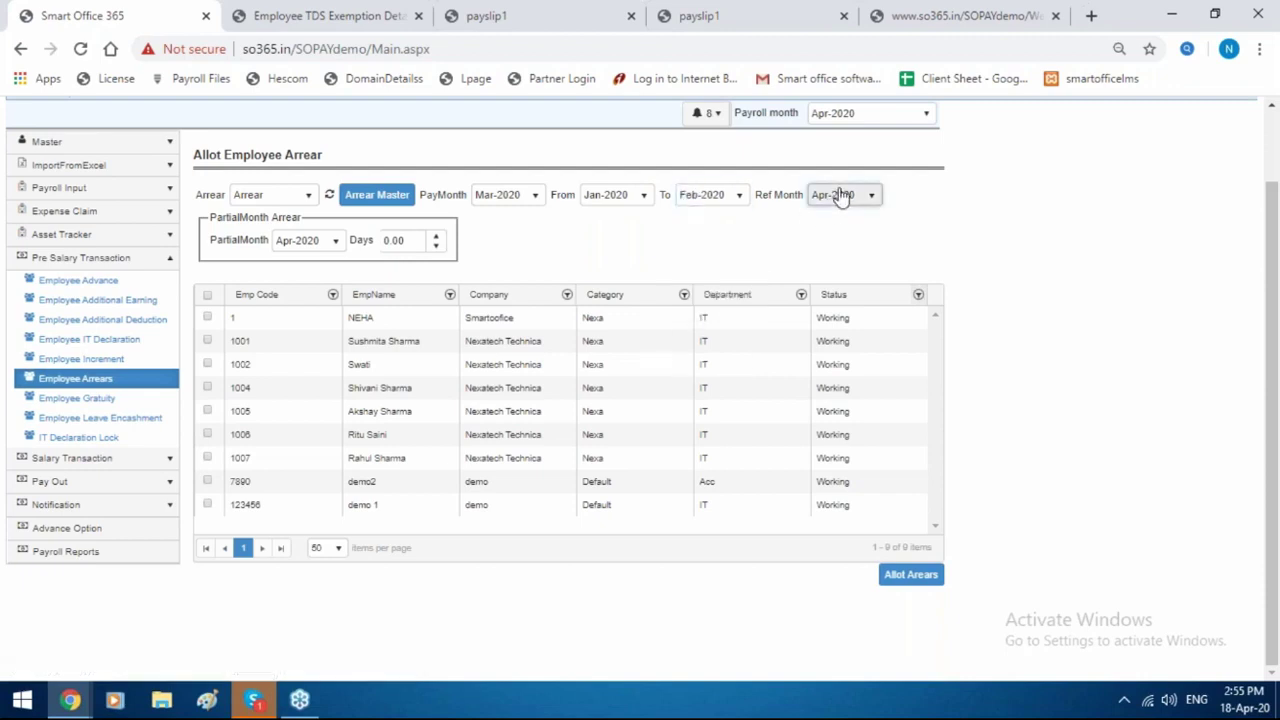
pyautogui.click(842, 196)
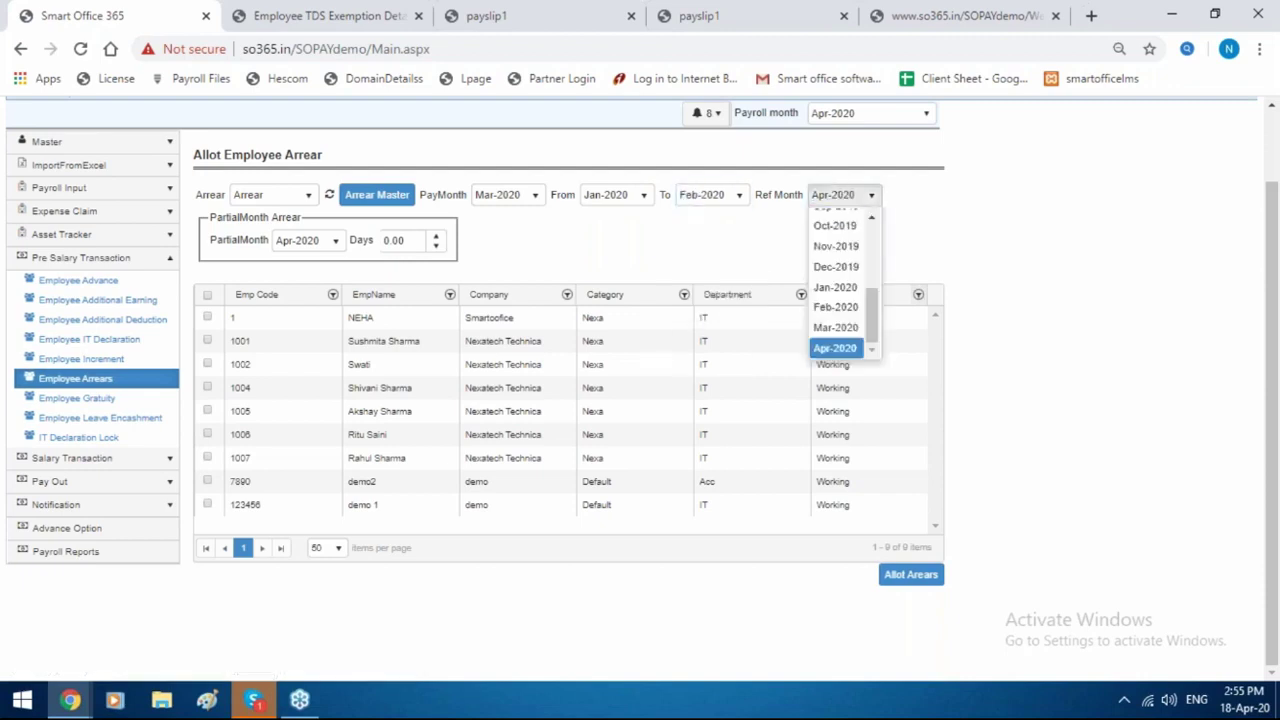
pyautogui.click(834, 326)
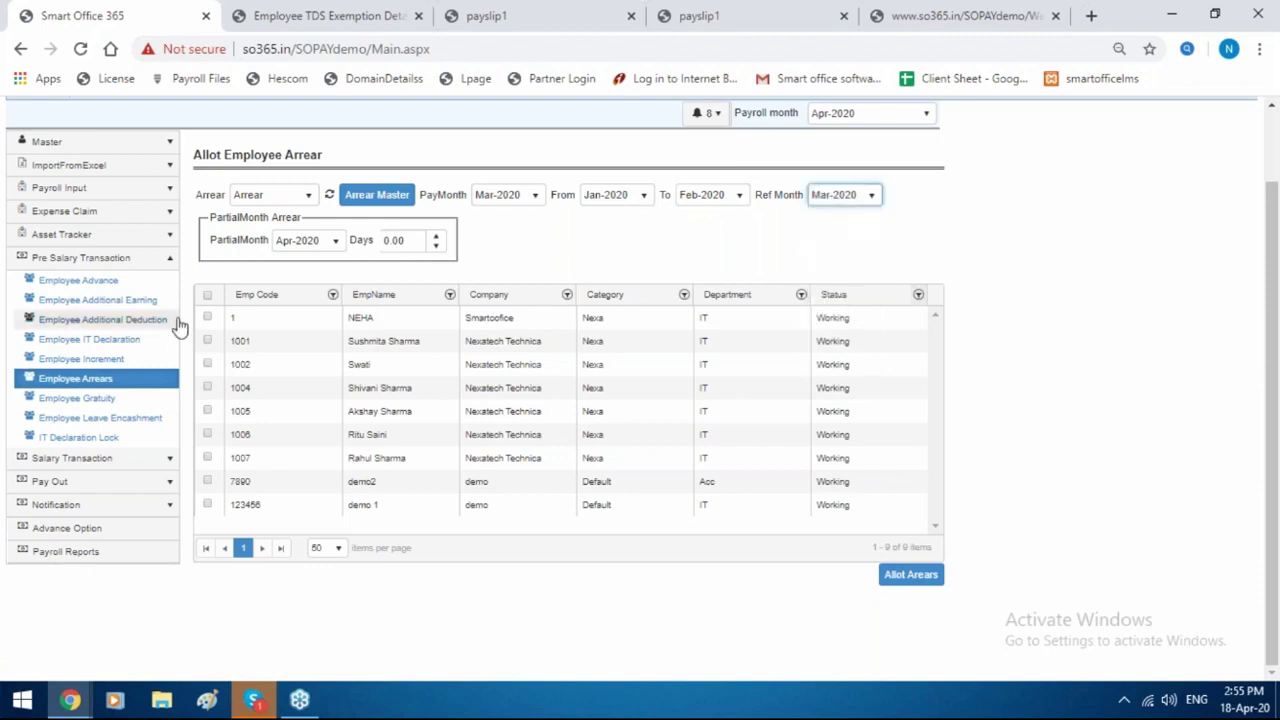
pyautogui.click(213, 322)
pyautogui.click(916, 576)
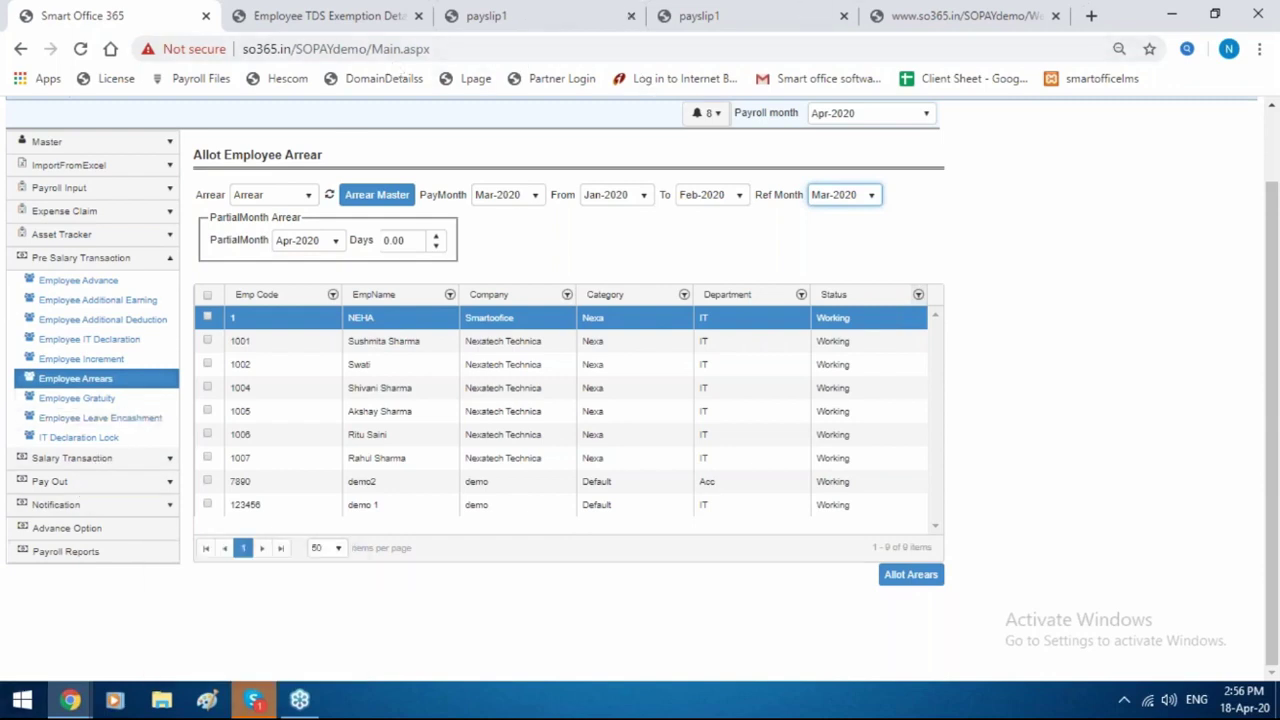
# Set the partial month to Mar-2020 with 1 day.
pyautogui.click(305, 240)
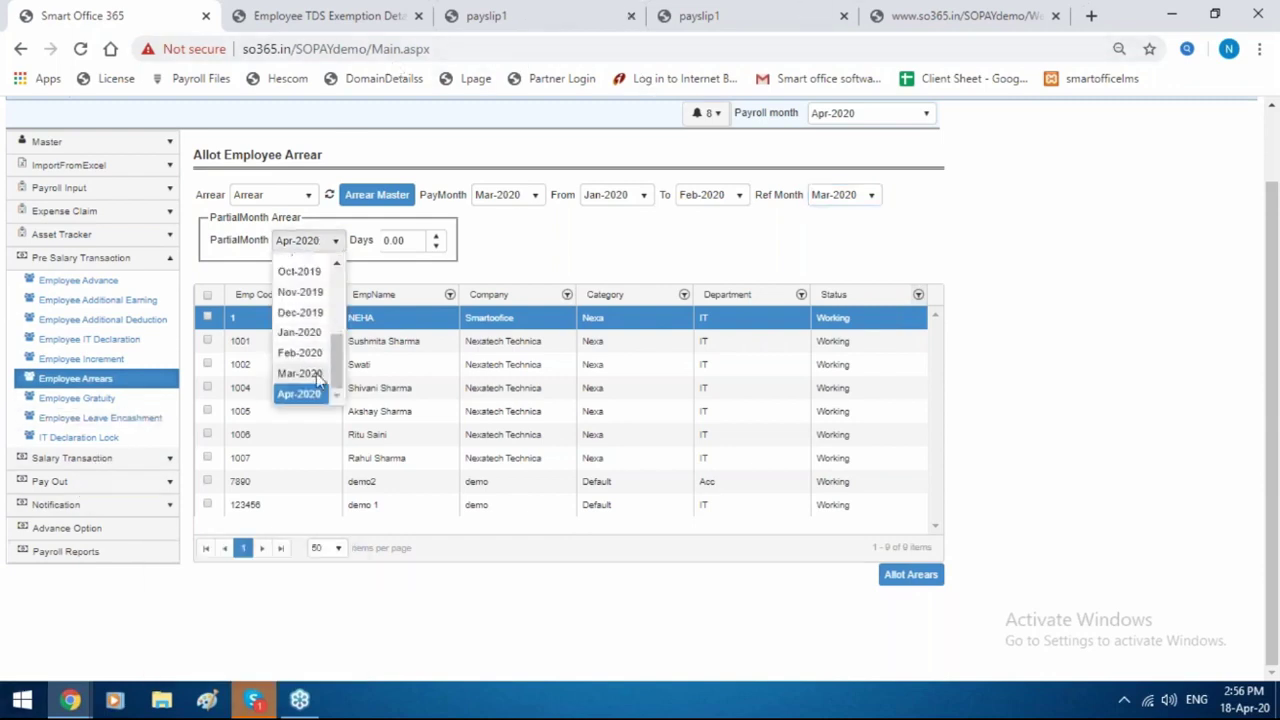
pyautogui.click(299, 373)
pyautogui.click(397, 244)
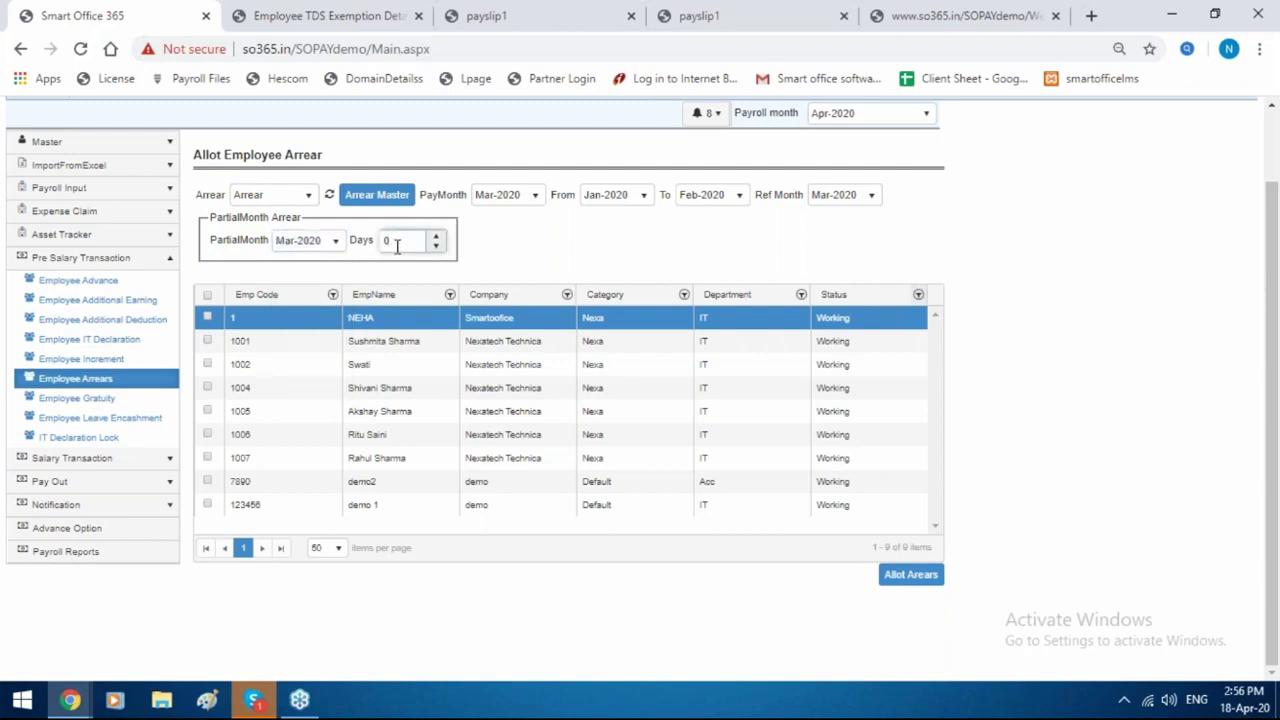
pyautogui.write('1')
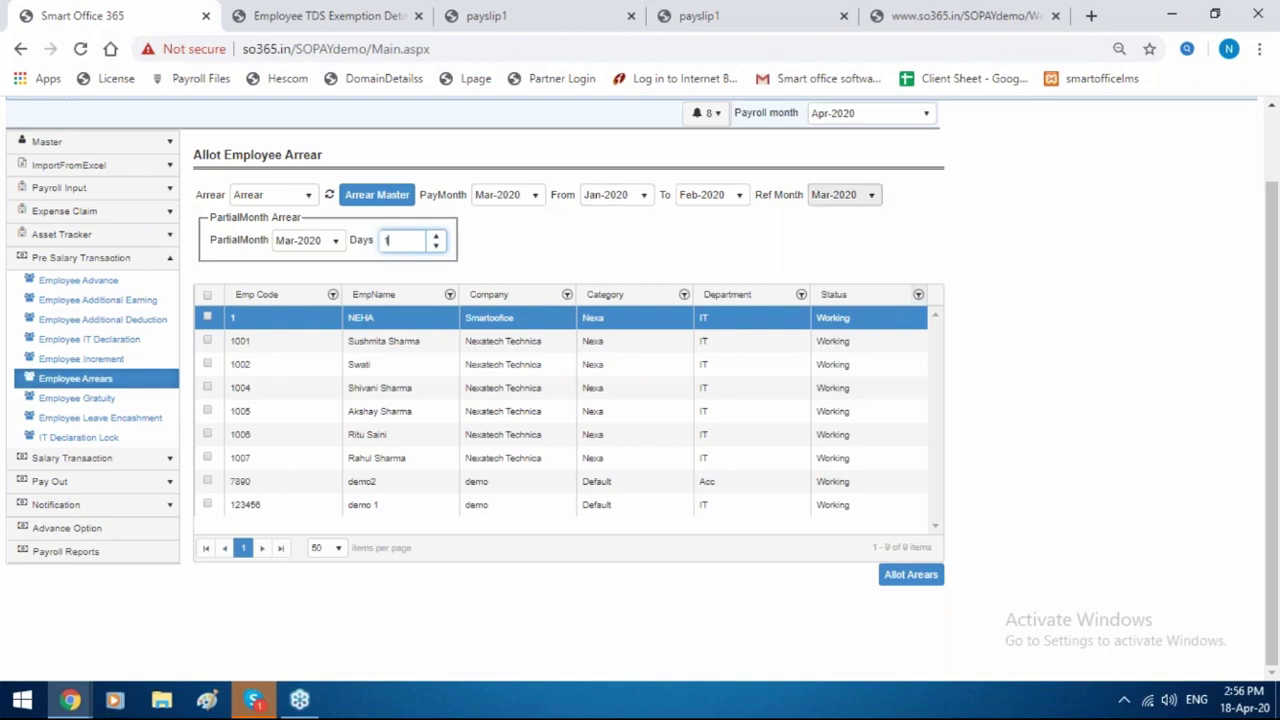
pyautogui.click(820, 199)
# Reset the reference, end, start and pay months to Apr-2020, then open Employee Gratuity.
pyautogui.click(820, 199)
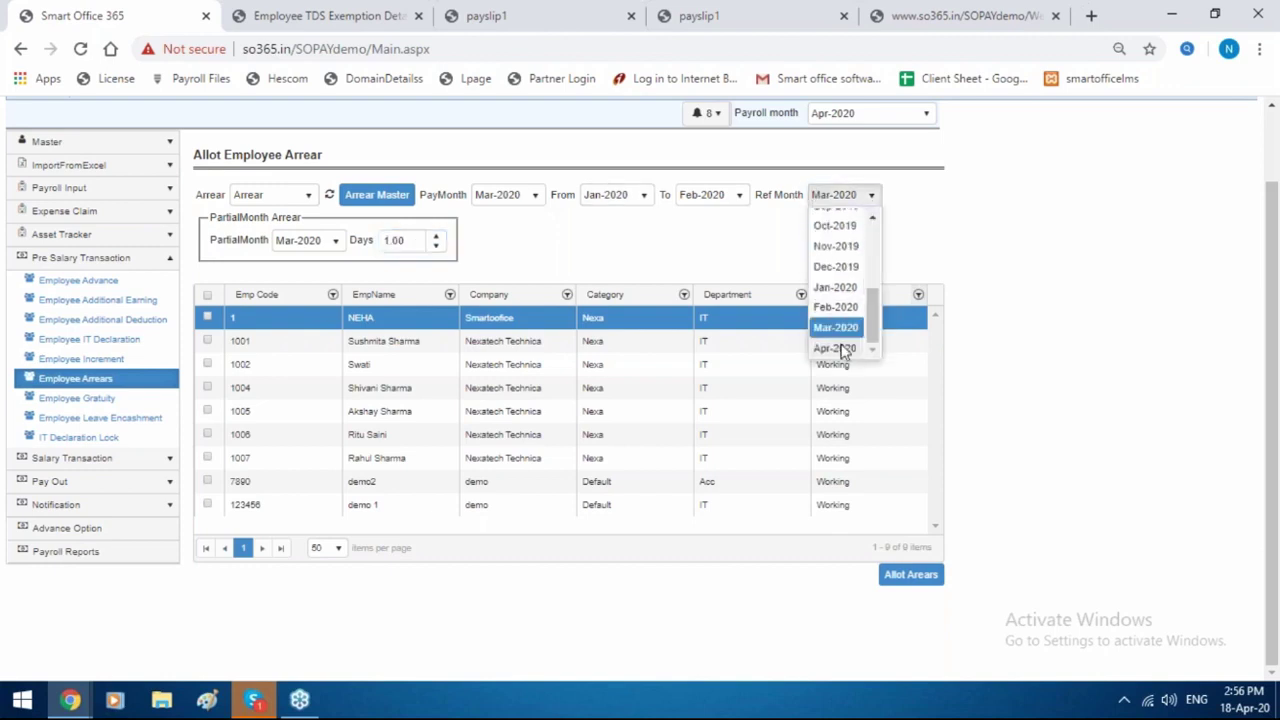
pyautogui.click(832, 347)
pyautogui.click(737, 196)
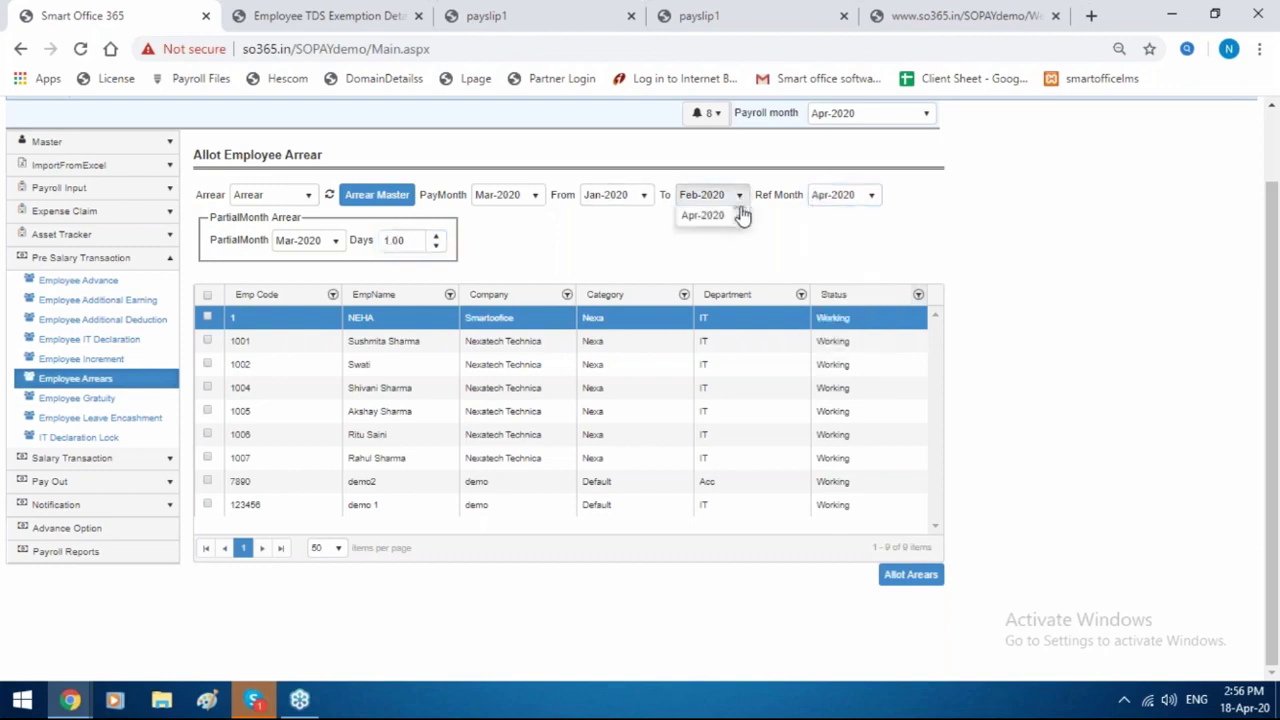
pyautogui.click(703, 346)
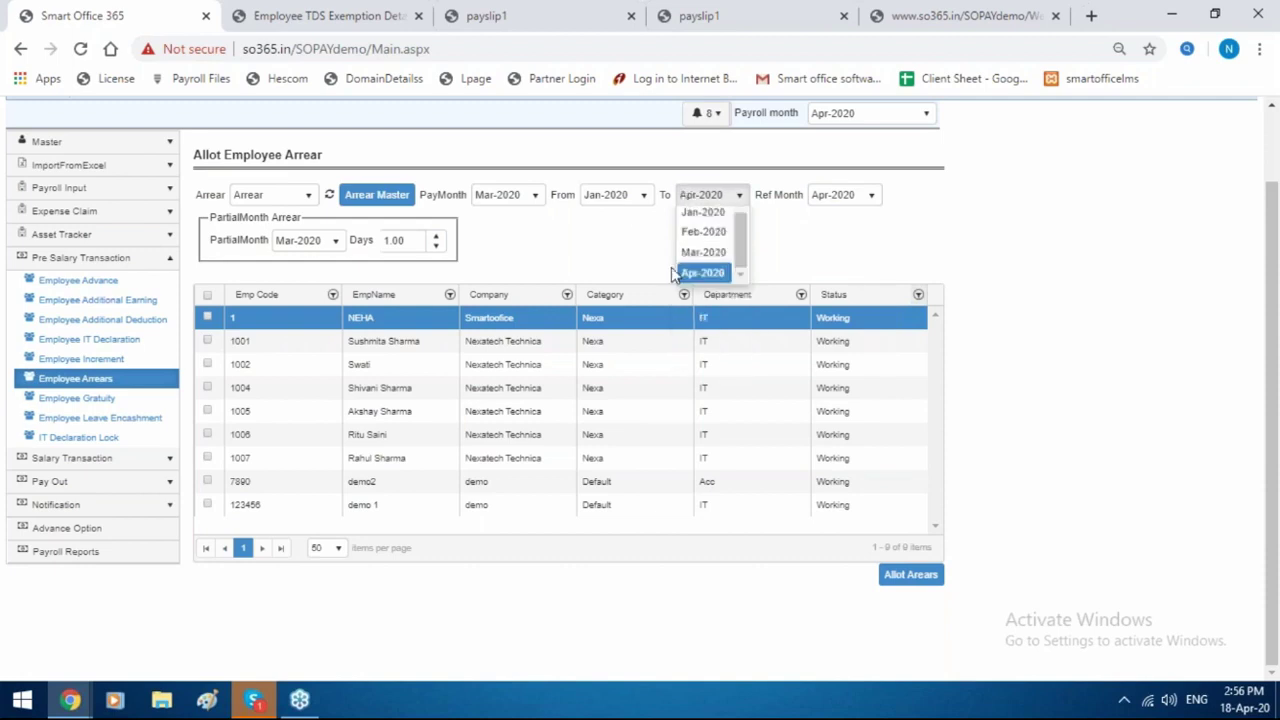
pyautogui.click(615, 195)
pyautogui.click(607, 348)
pyautogui.click(525, 195)
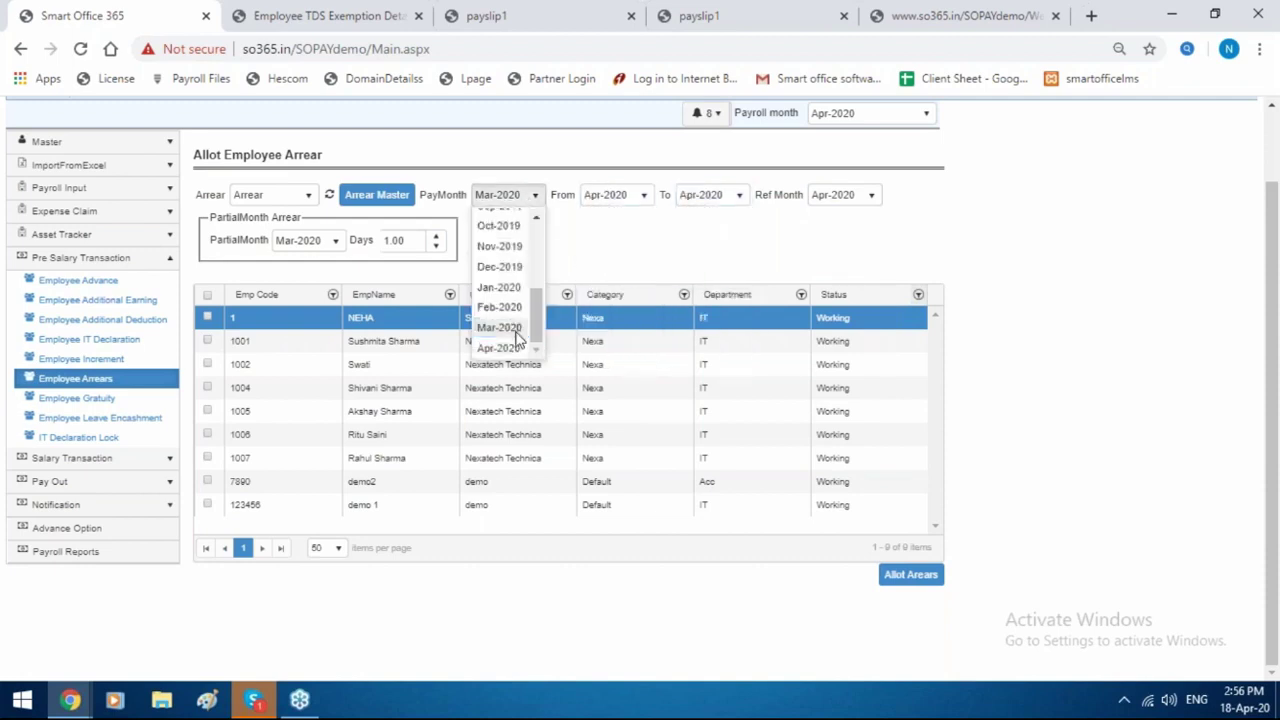
pyautogui.click(512, 349)
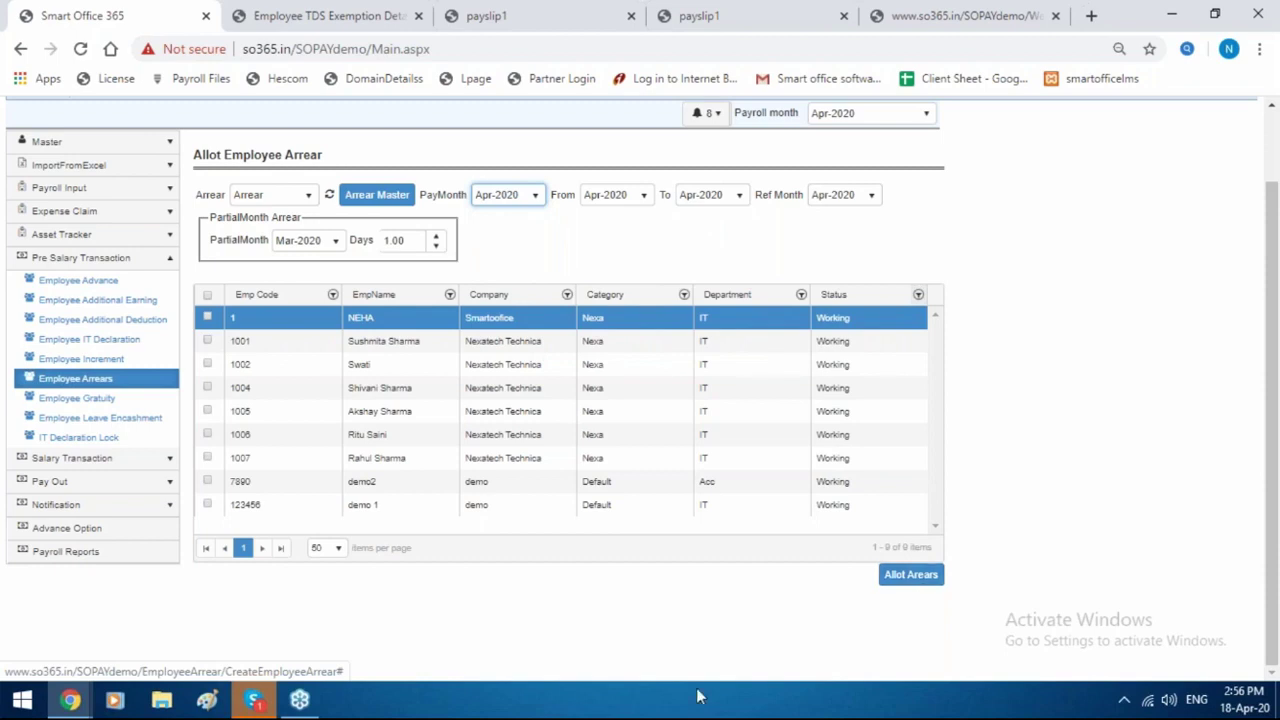
pyautogui.click(104, 397)
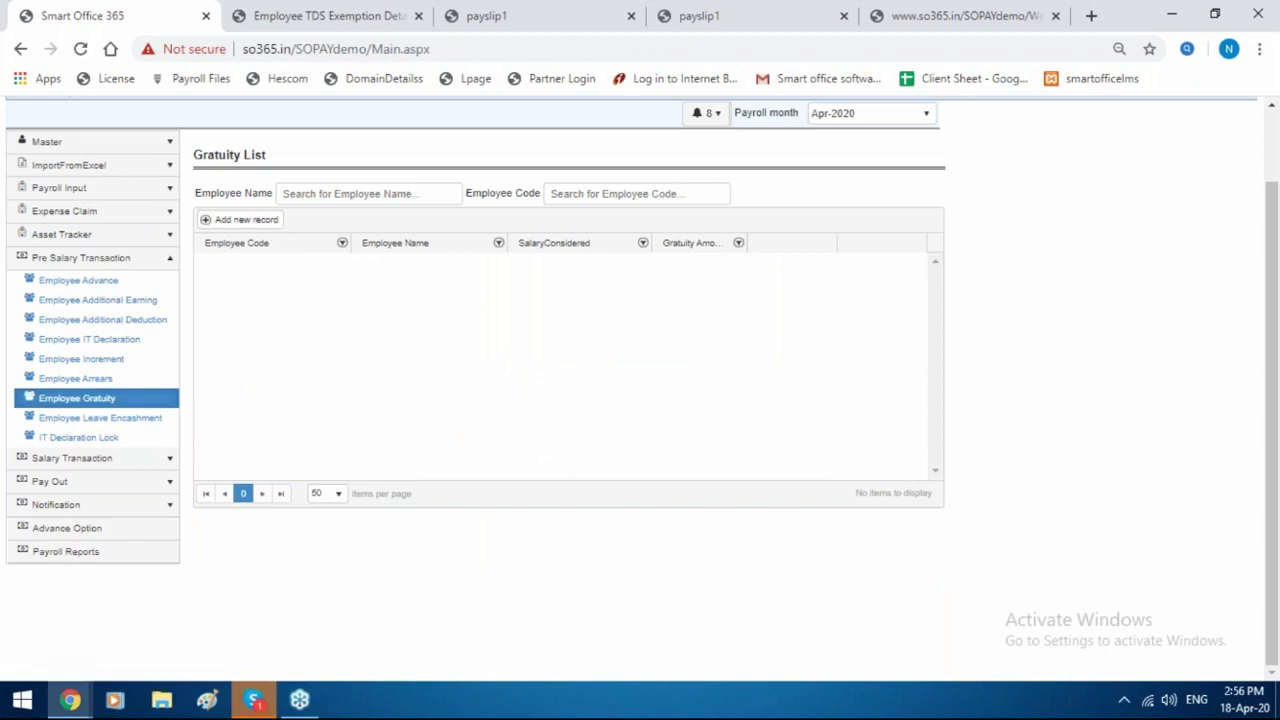
pyautogui.click(274, 224)
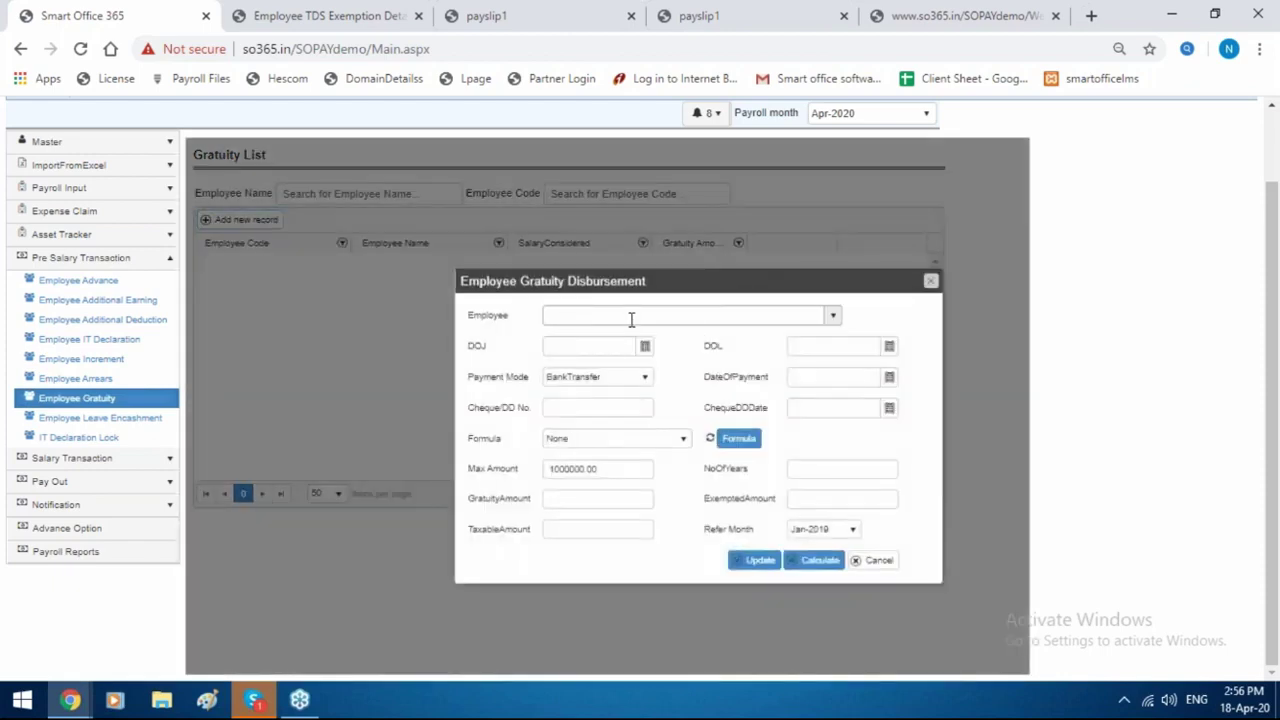
pyautogui.click(631, 318)
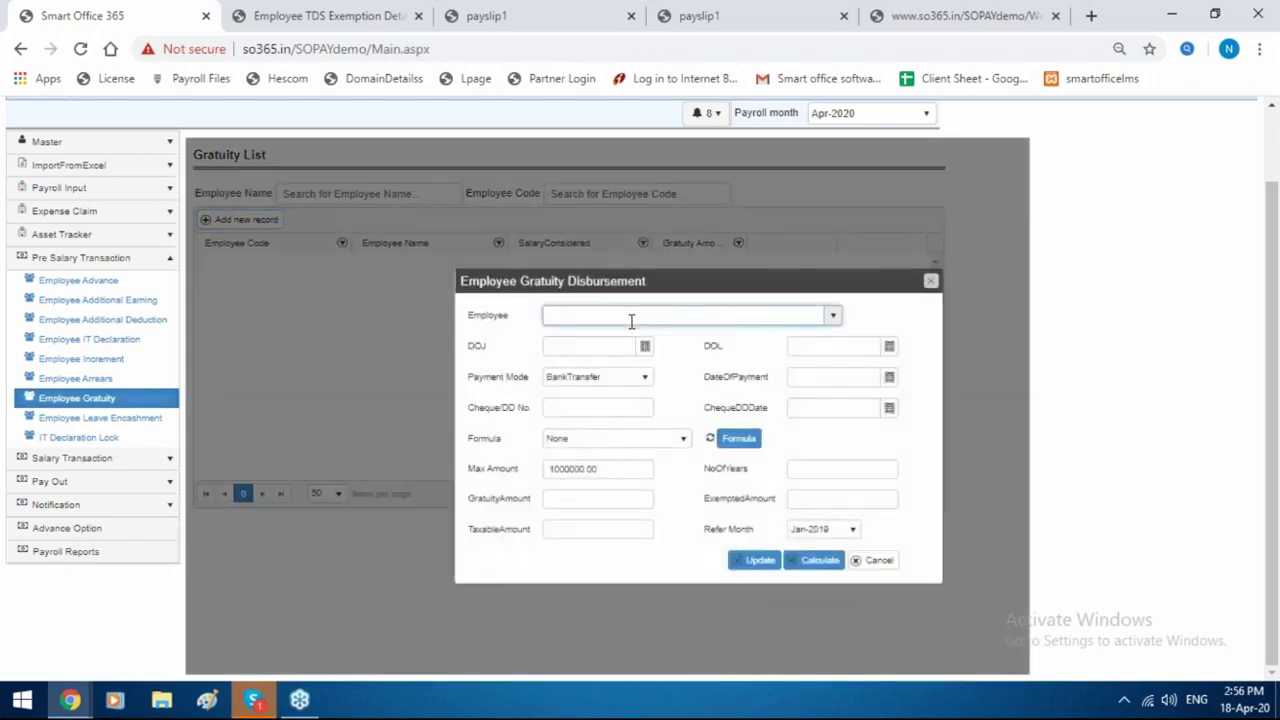
pyautogui.click(665, 444)
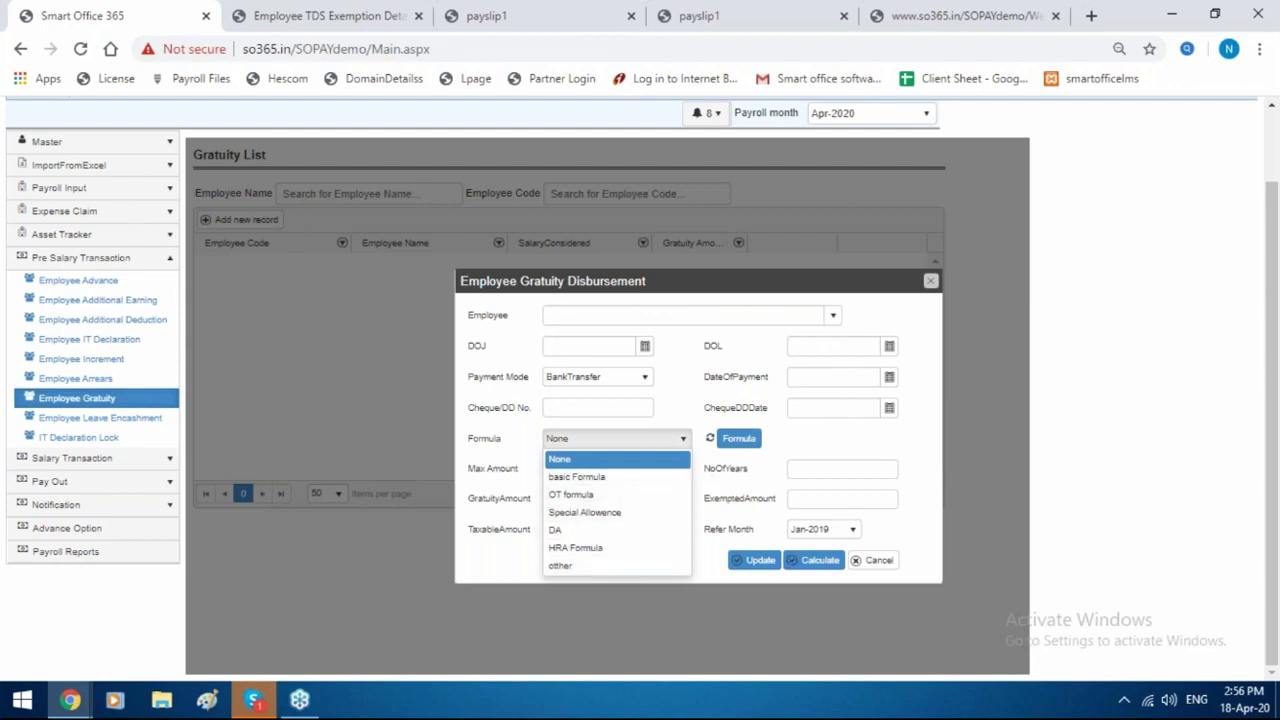
pyautogui.click(716, 490)
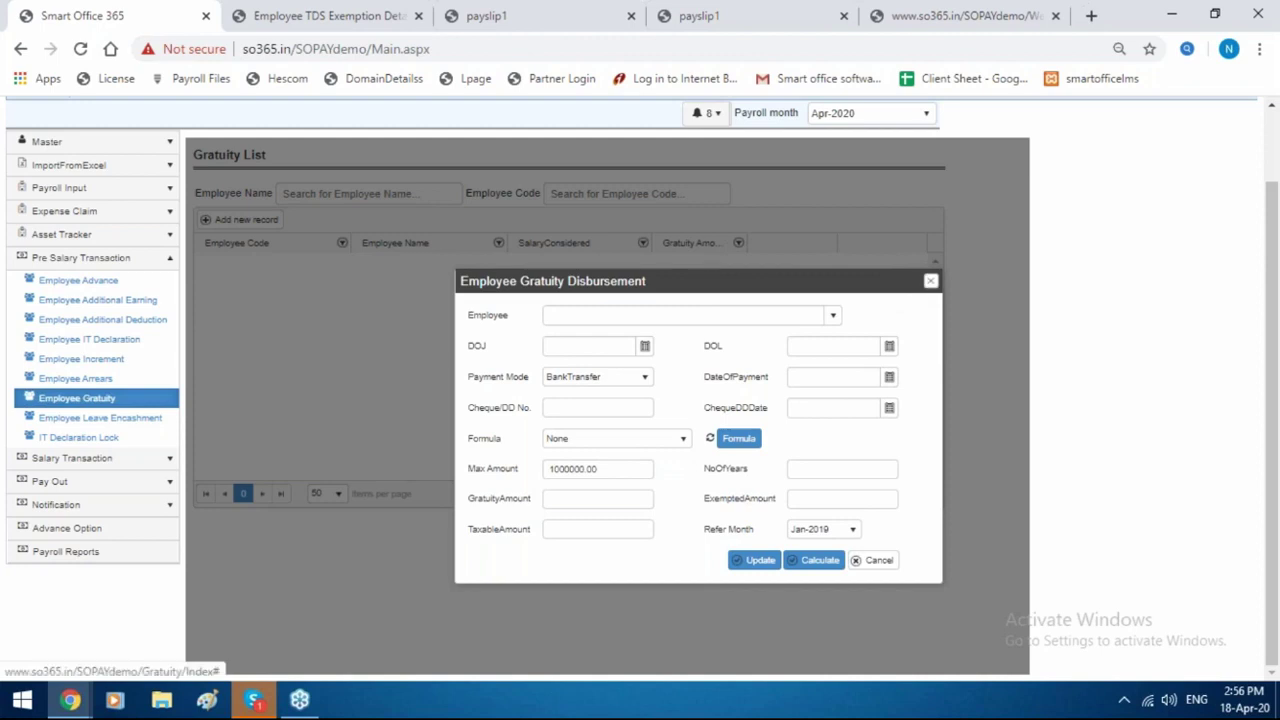
pyautogui.click(930, 281)
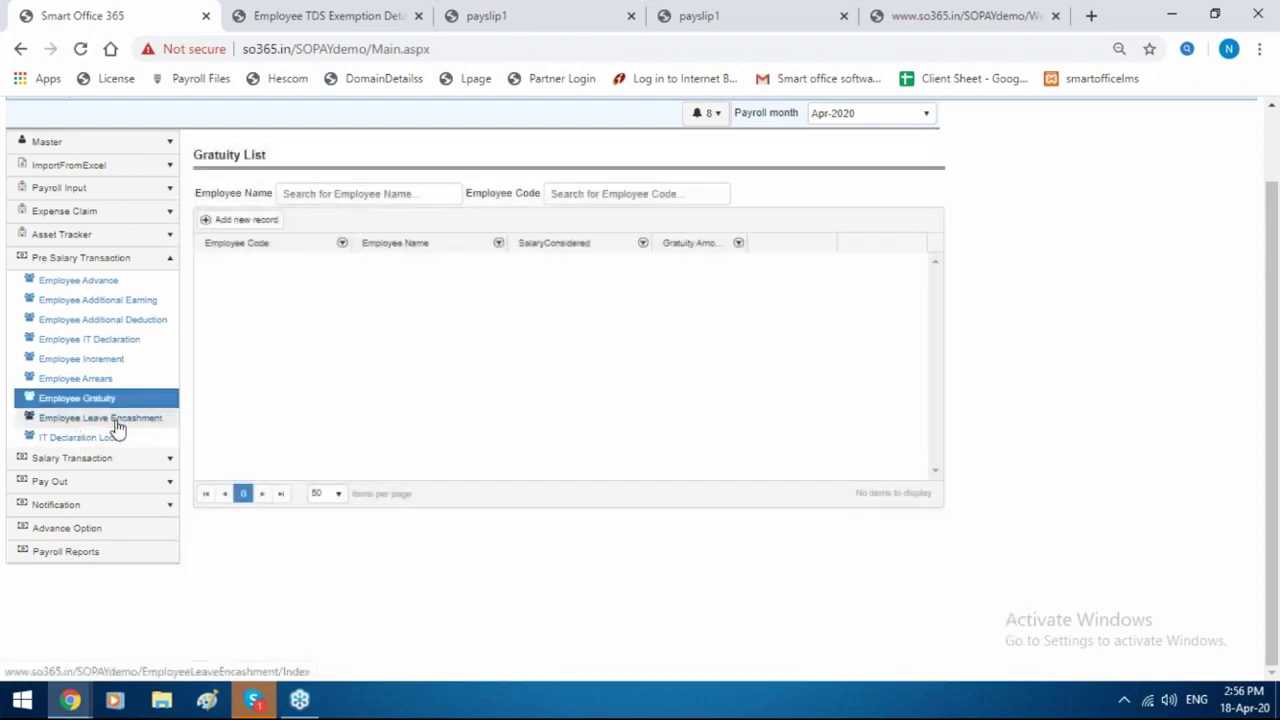
# Open the Leave Encashment list, view the new-record form, and cancel it unsaved.
pyautogui.click(105, 418)
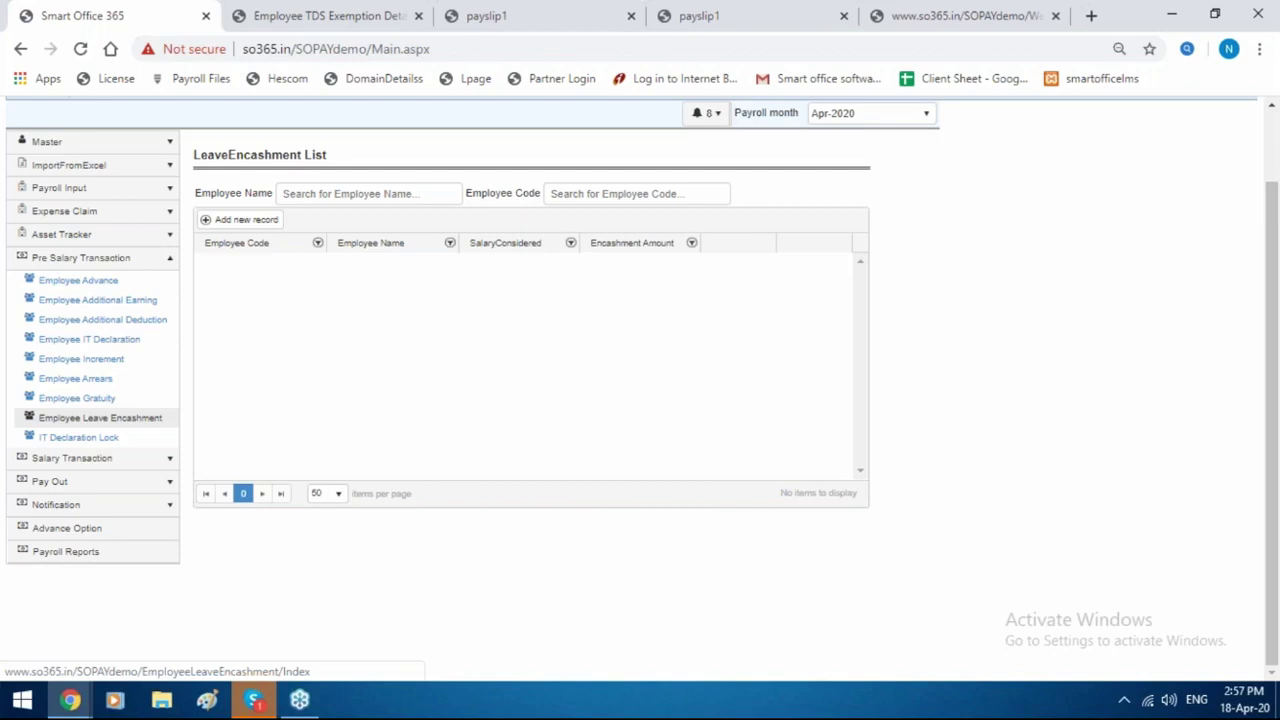
pyautogui.click(120, 420)
pyautogui.click(268, 222)
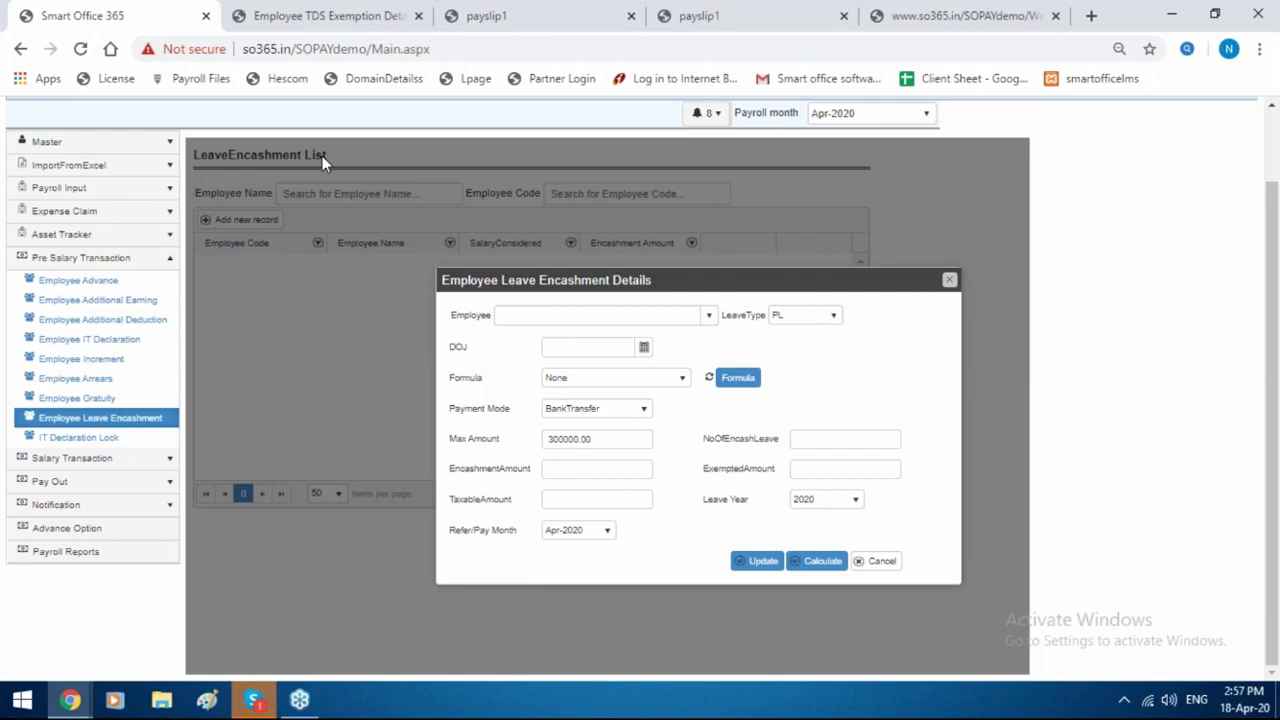
pyautogui.click(950, 282)
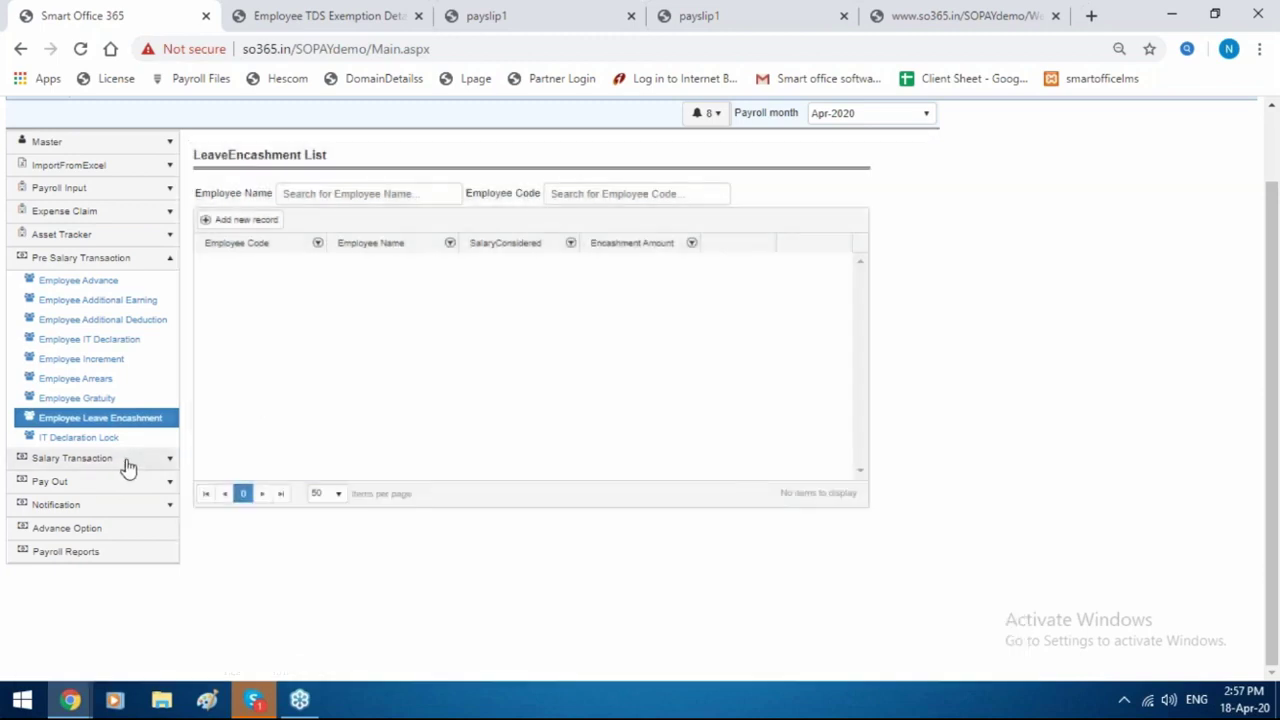
# Show the Apr-2020 Lock IT Declaration page listing all 11 employees as unlocked.
pyautogui.click(134, 440)
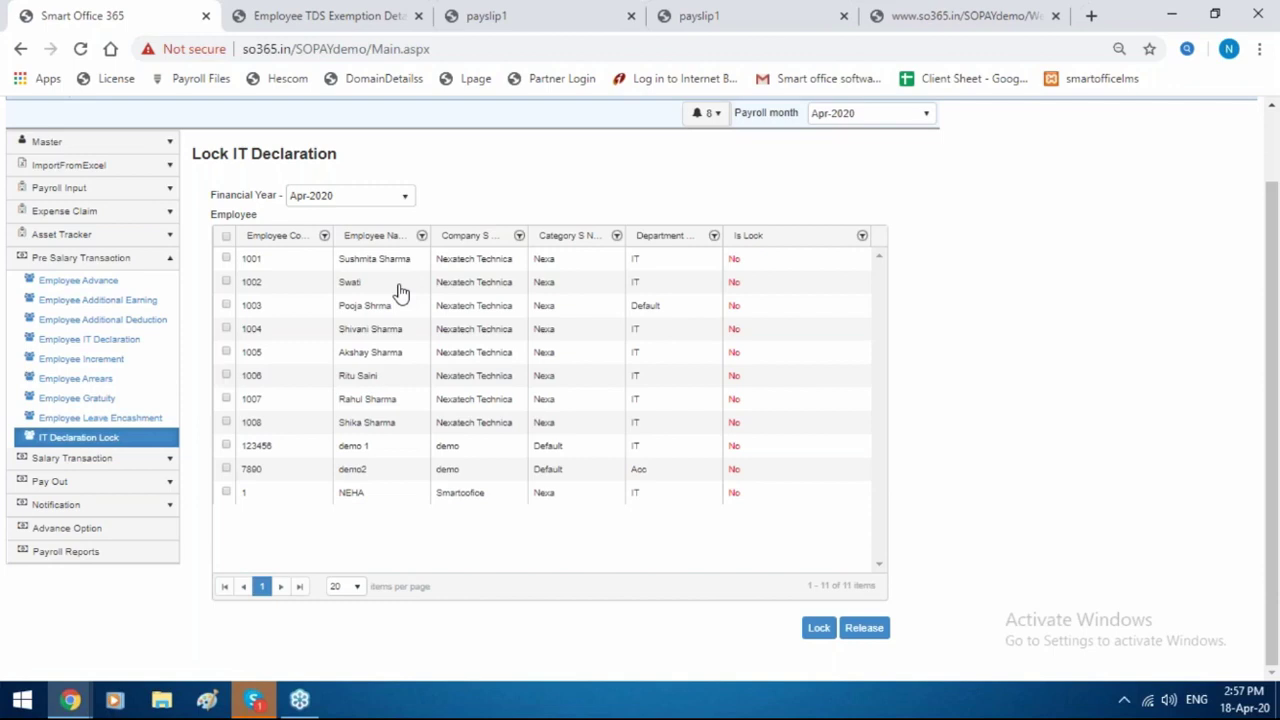
pyautogui.click(129, 464)
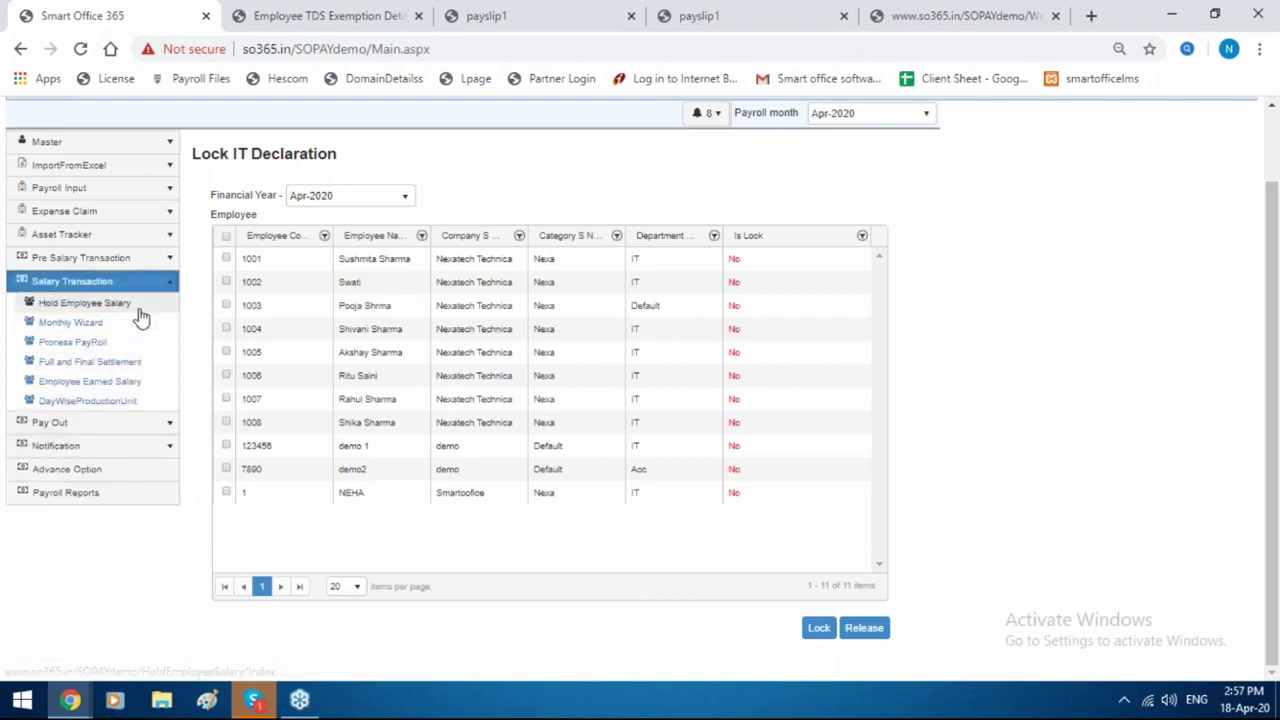
# Put NEHA's salary on hold, then bring up the Monthly Wizard's Additional Earning list.
pyautogui.click(139, 310)
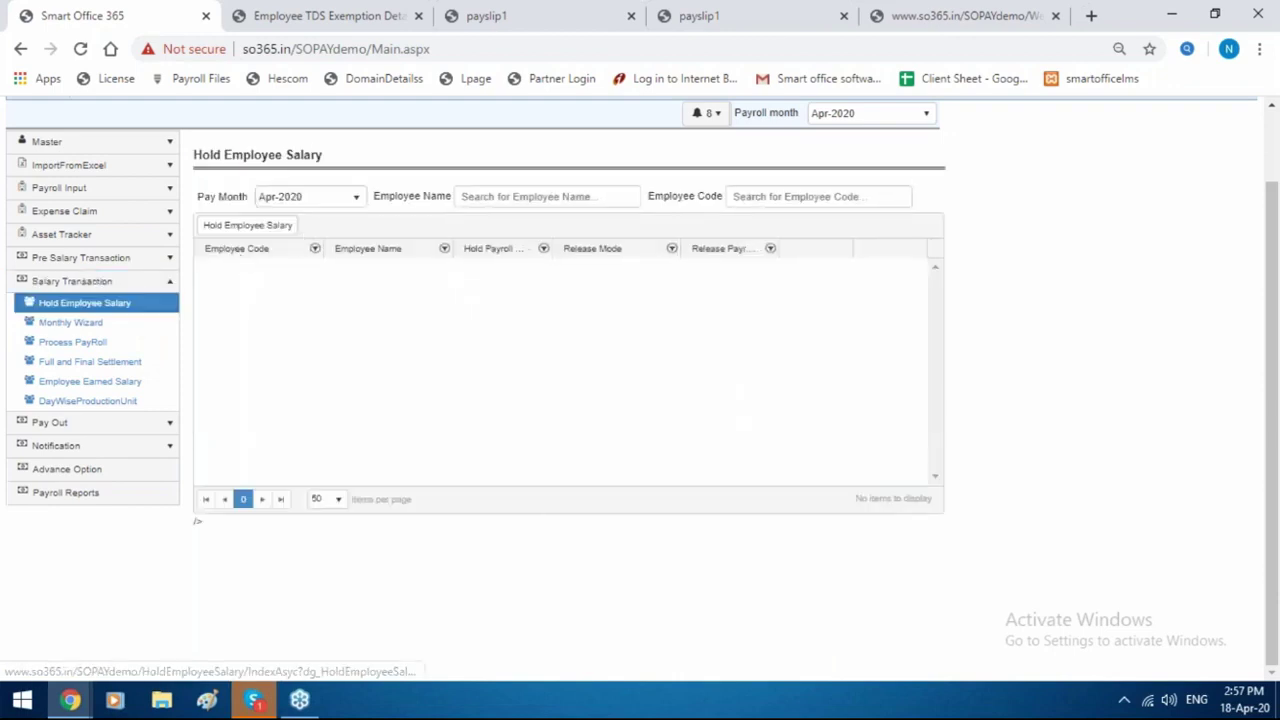
pyautogui.click(247, 225)
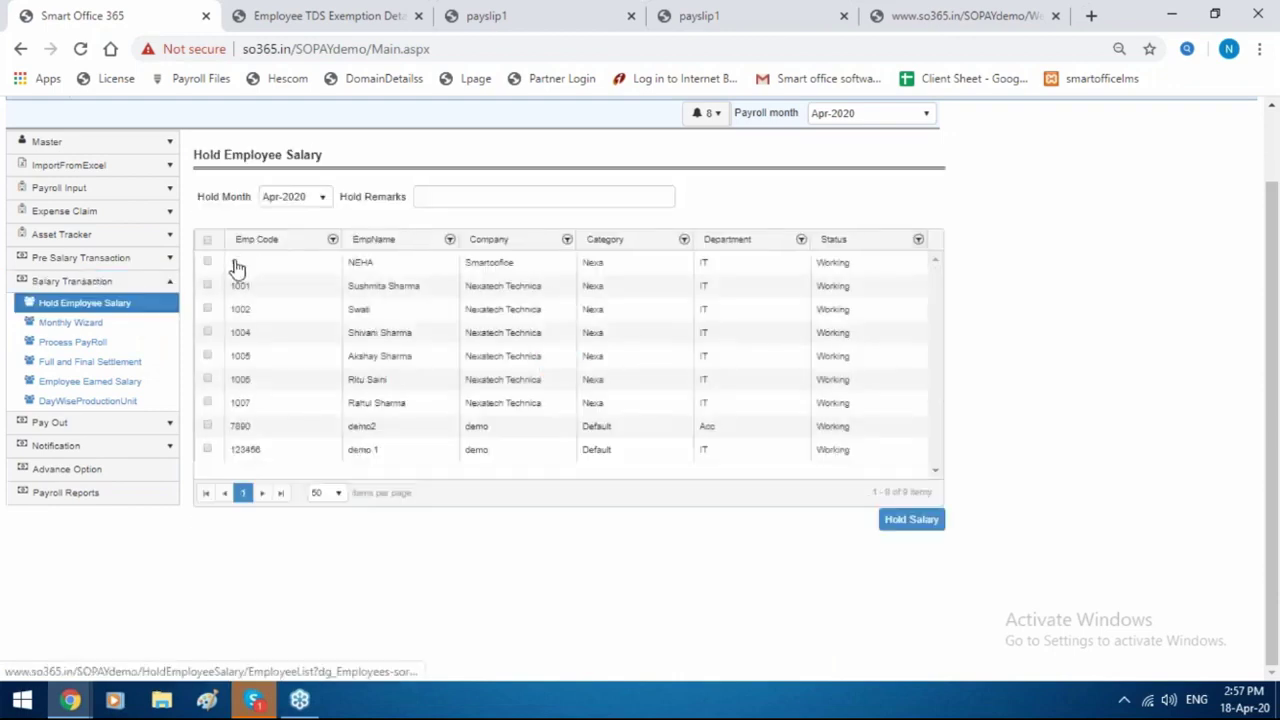
pyautogui.click(208, 264)
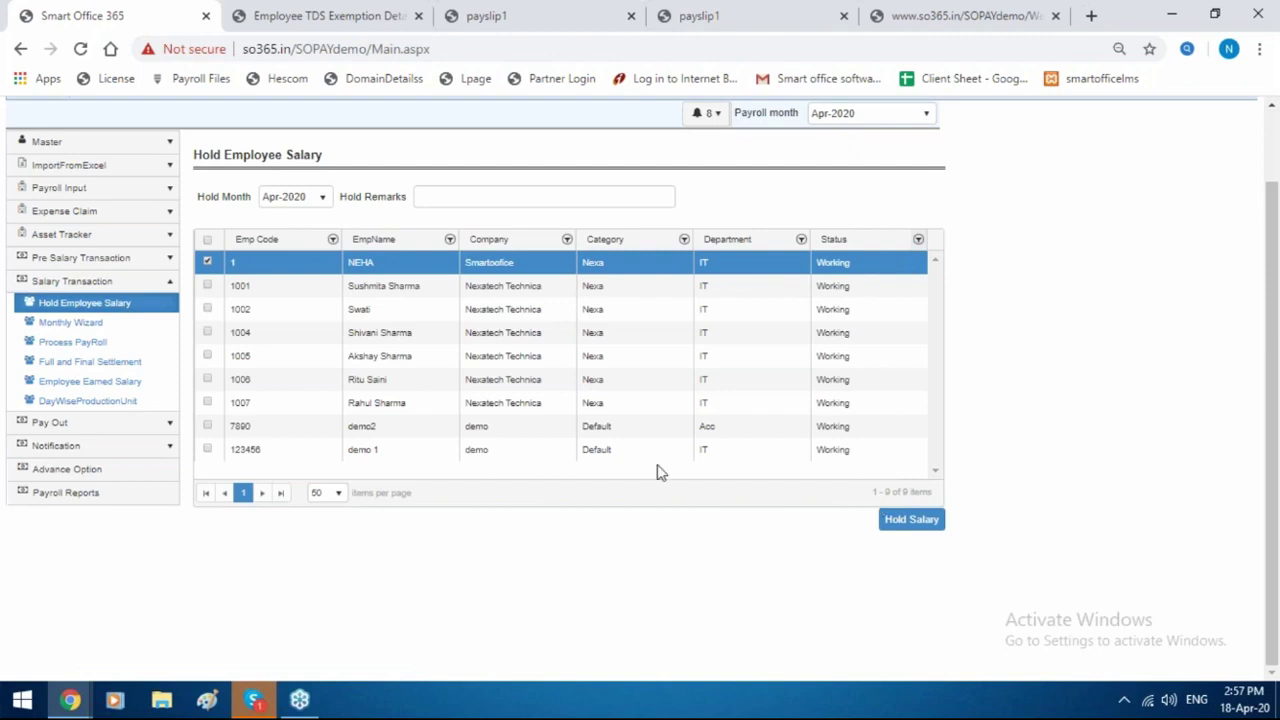
pyautogui.click(98, 321)
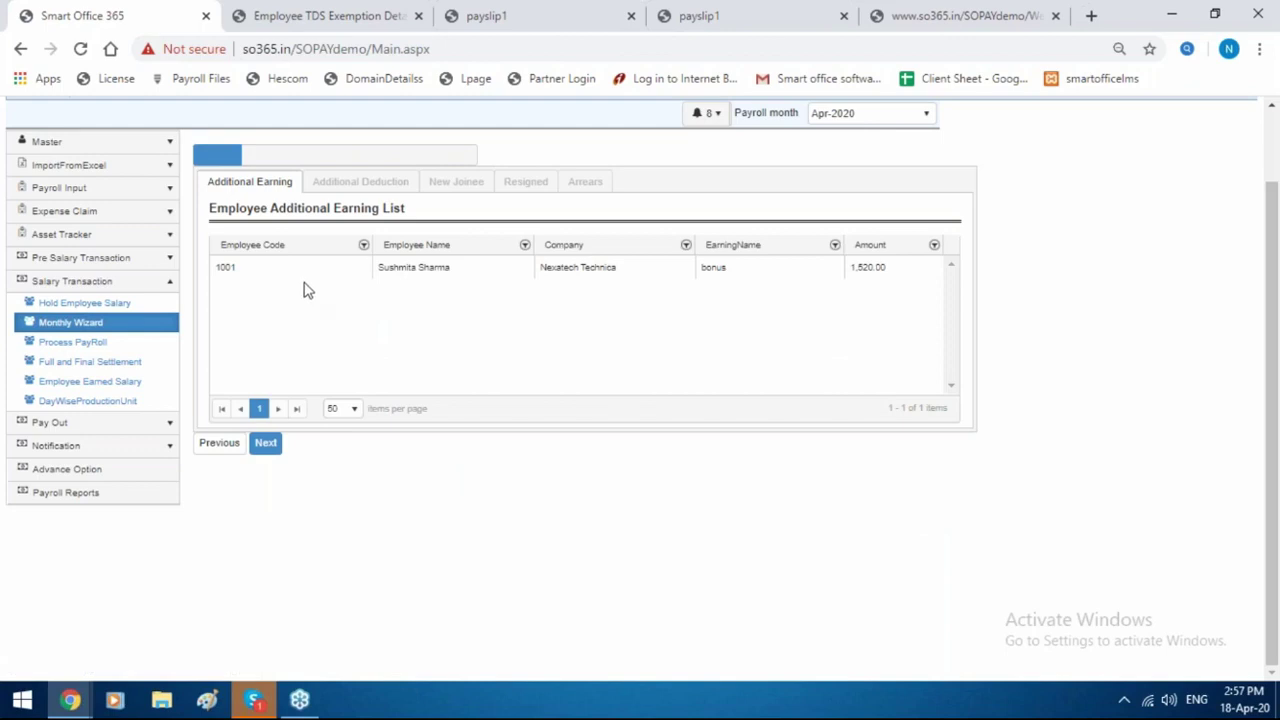
# Advance the wizard past Additional Deductions, New Joinee and Resigned to Arrears, then open Full and Final Settlement.
pyautogui.click(268, 447)
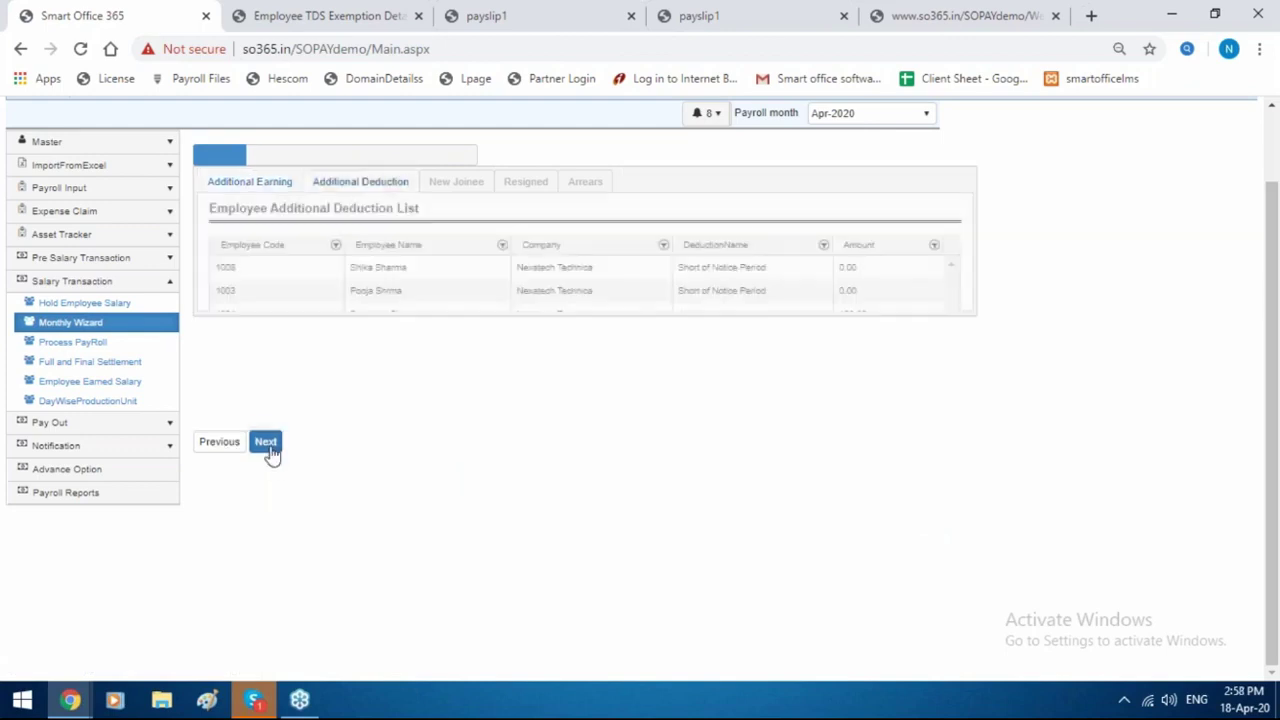
pyautogui.click(268, 447)
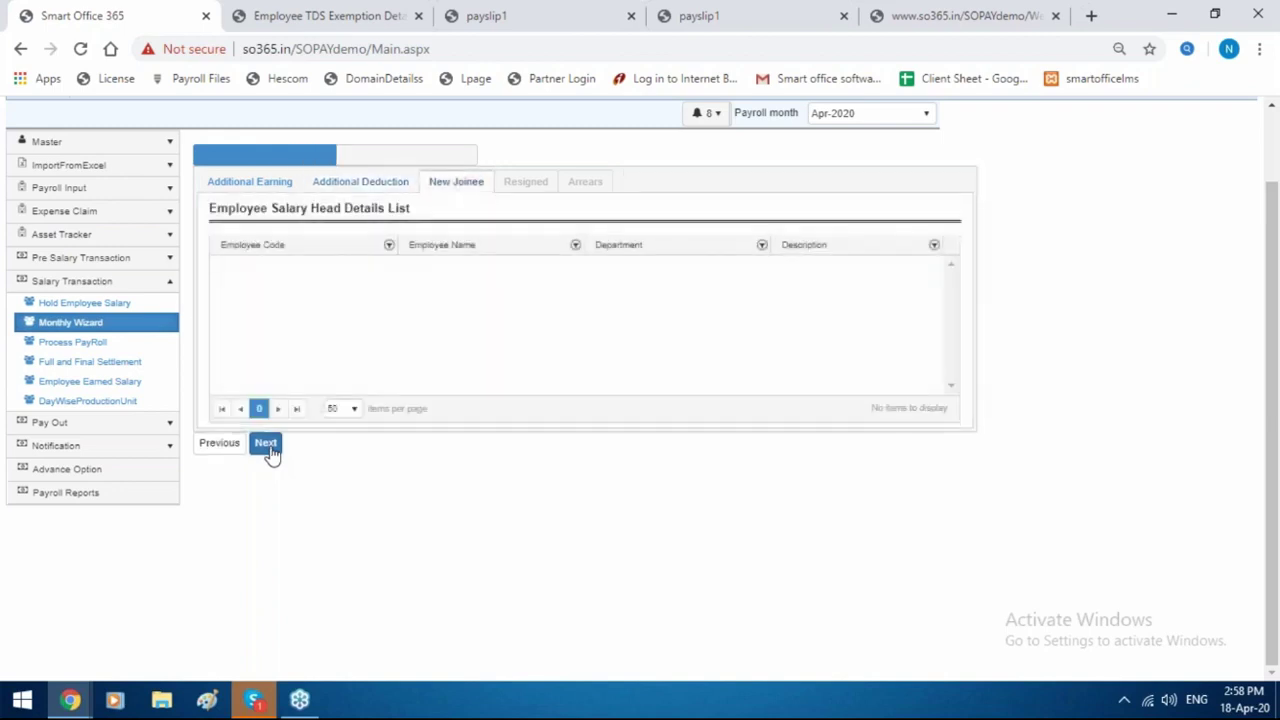
pyautogui.click(268, 447)
pyautogui.click(268, 445)
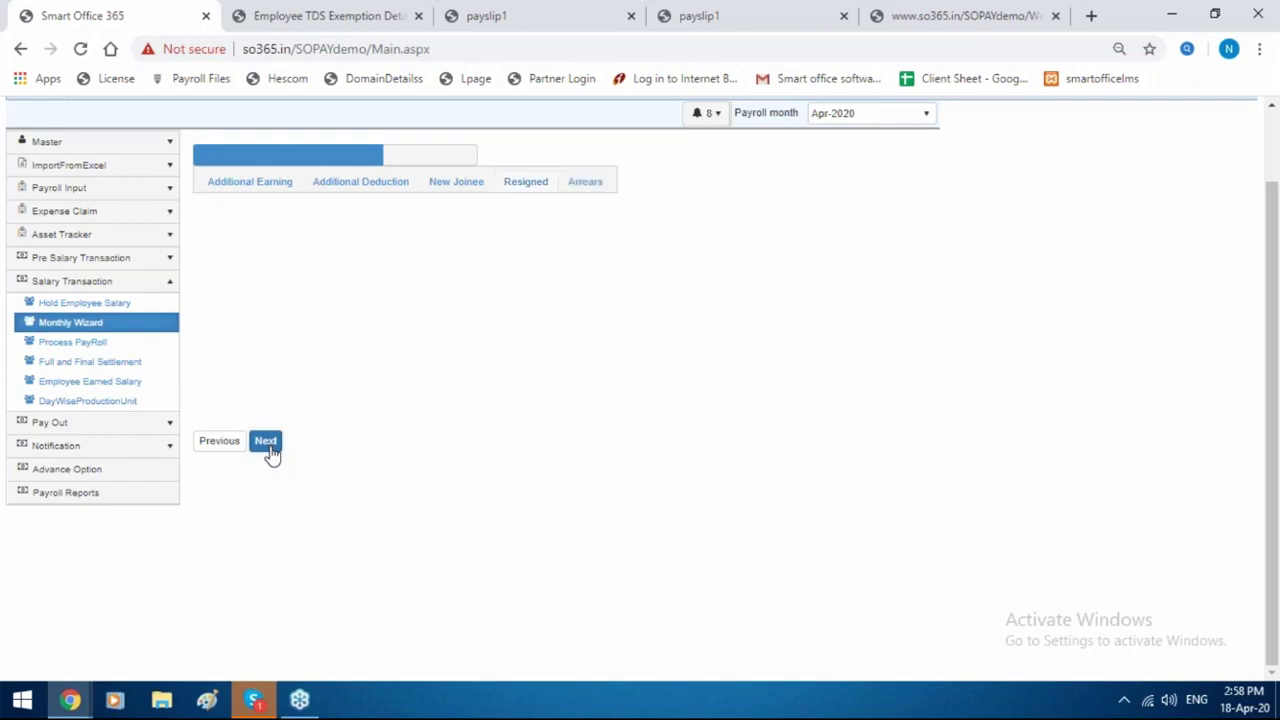
pyautogui.click(126, 368)
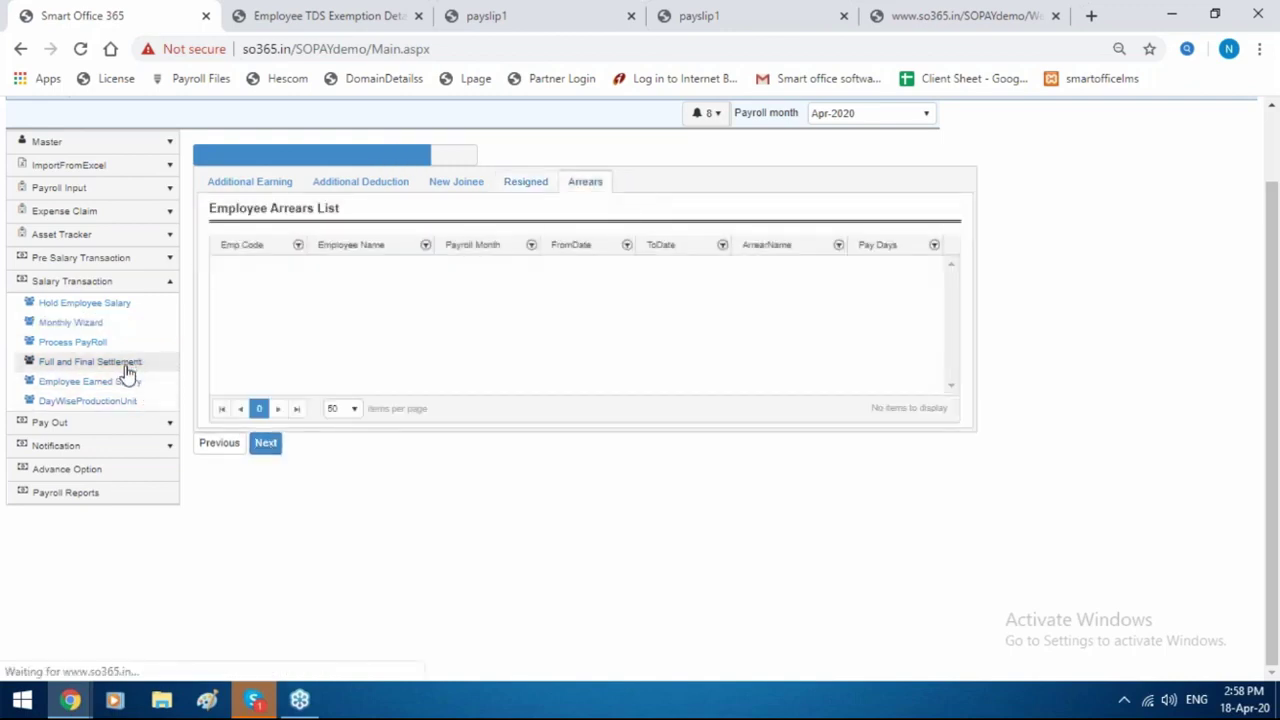
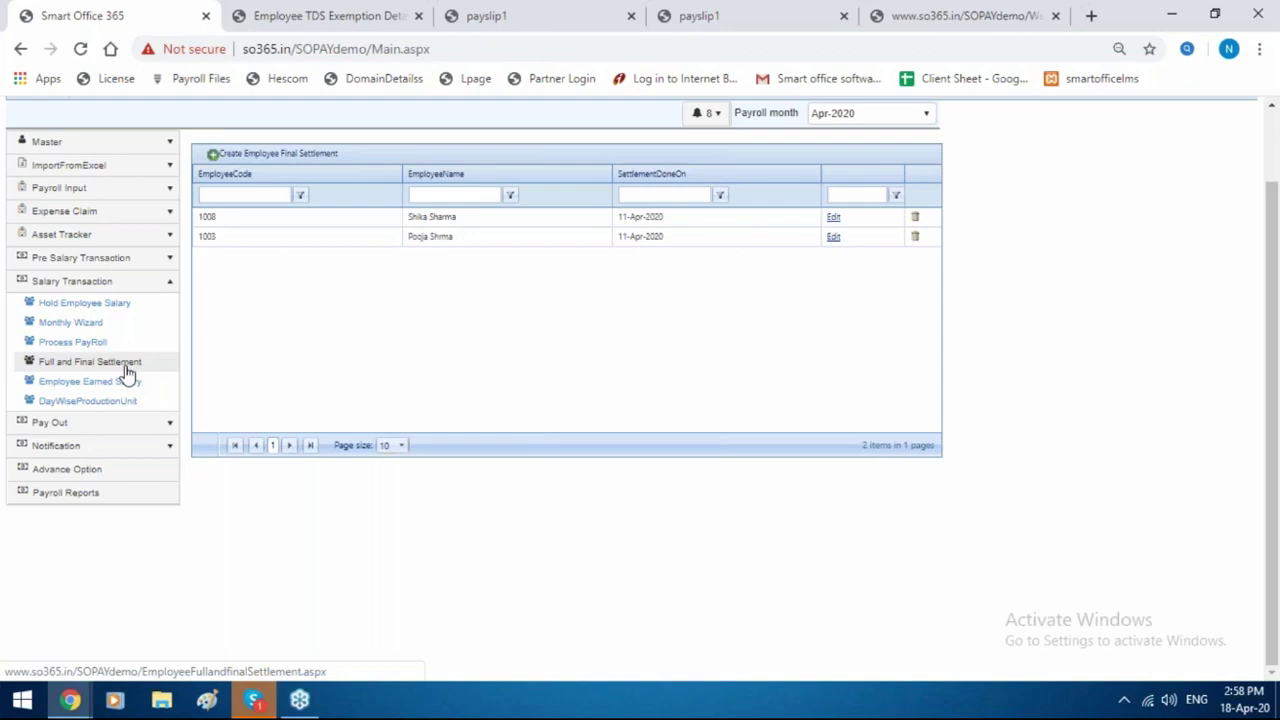
# Generate the Mar-2020 bank transfer salary statement from Pay Out > Bank Statement.
pyautogui.click(127, 368)
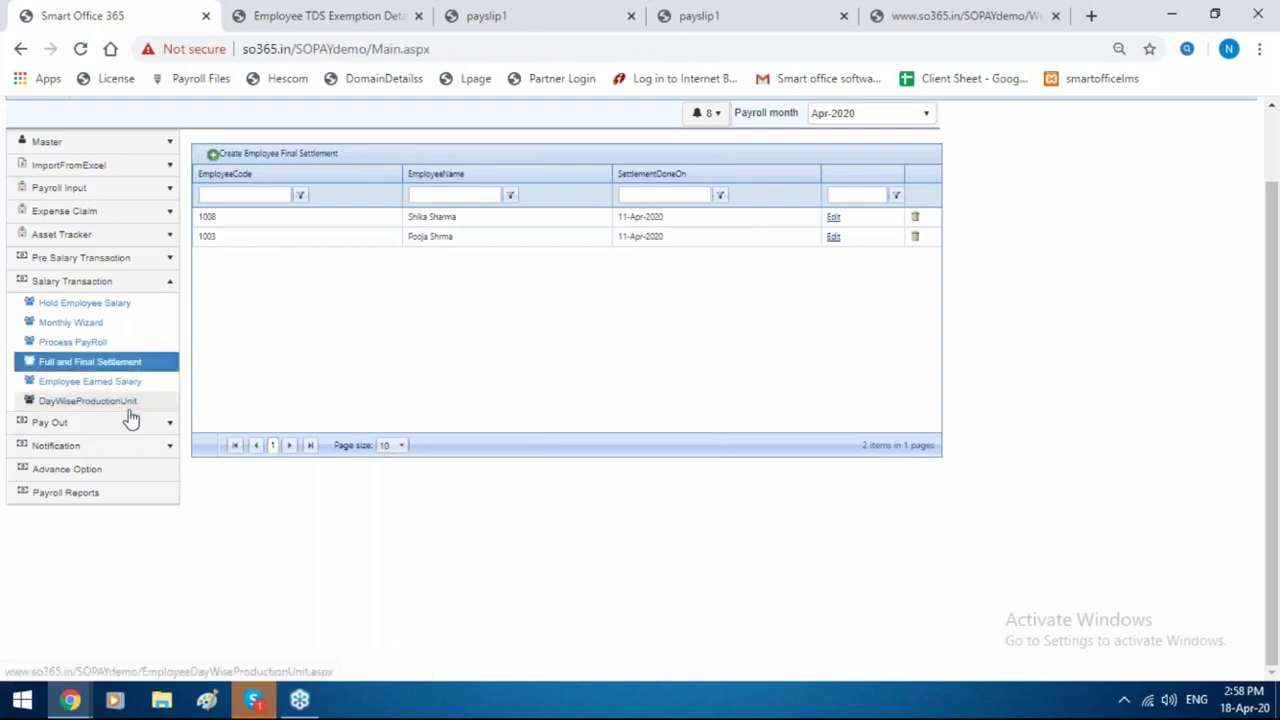
pyautogui.click(130, 424)
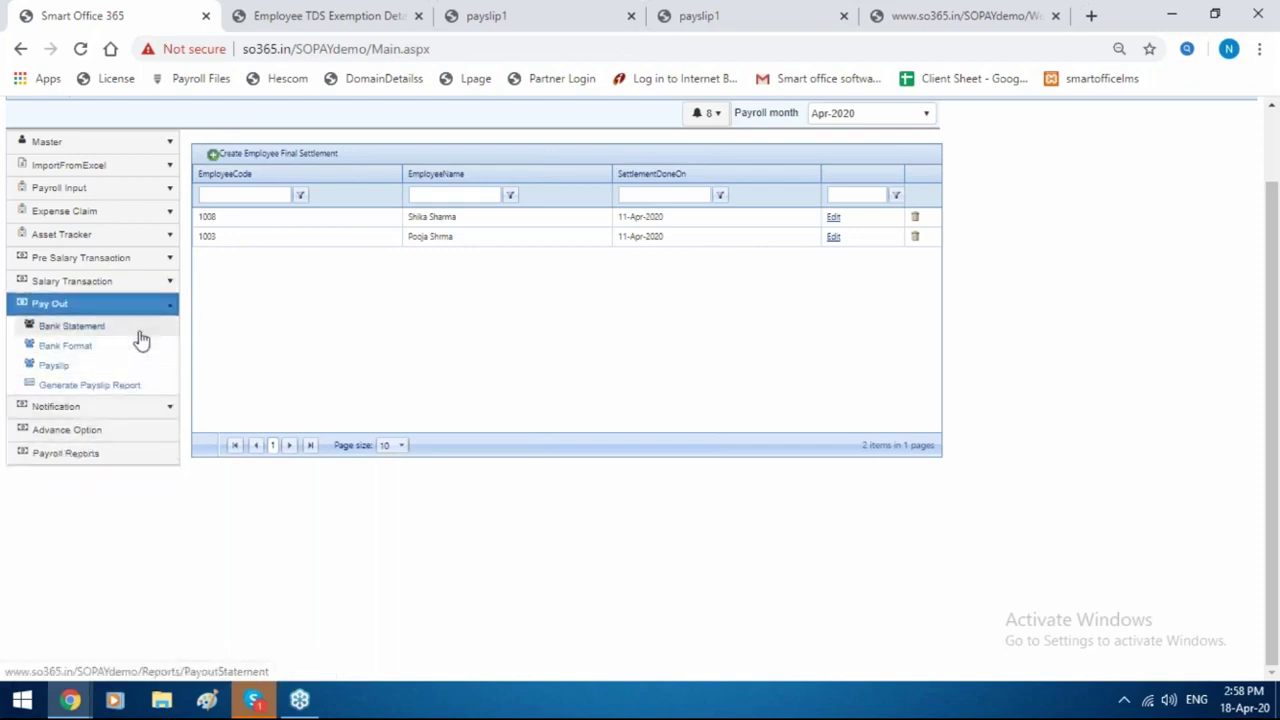
pyautogui.click(140, 333)
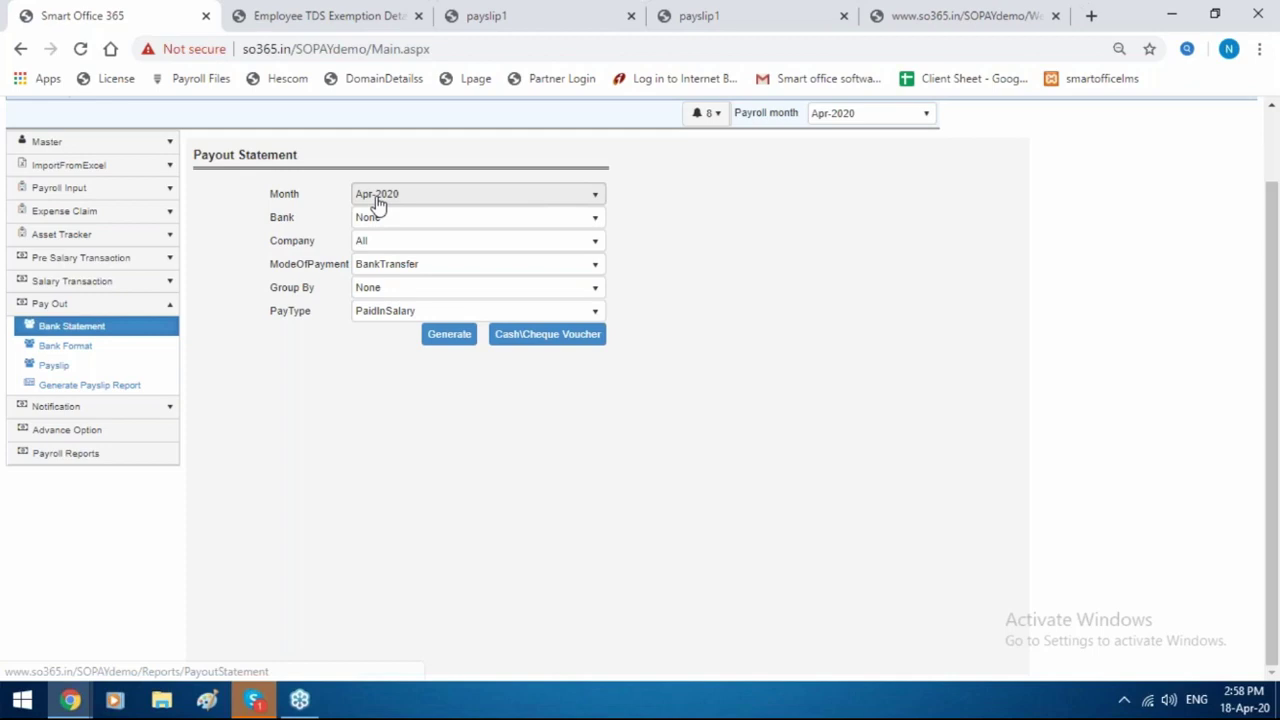
pyautogui.click(410, 199)
pyautogui.click(400, 286)
pyautogui.click(446, 336)
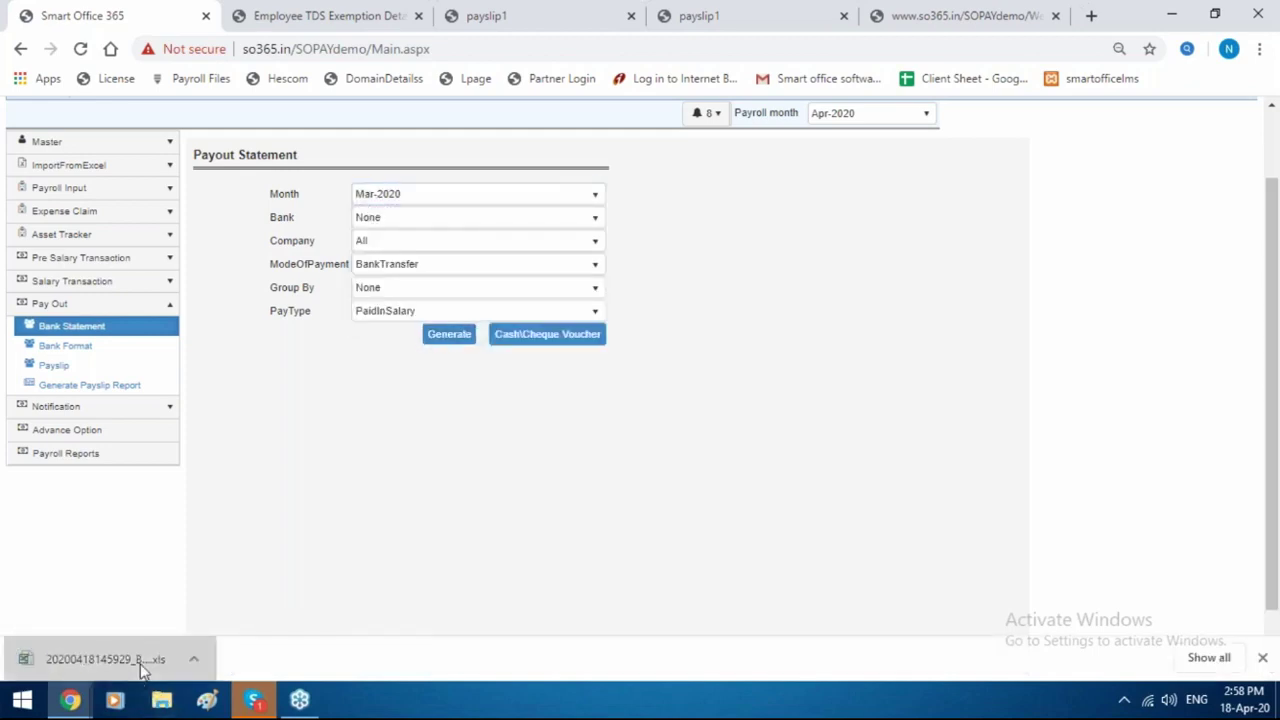
# Review the exported bank statement spreadsheet in Excel, totalling 63575 net pay, then return to the payroll window.
pyautogui.click(140, 668)
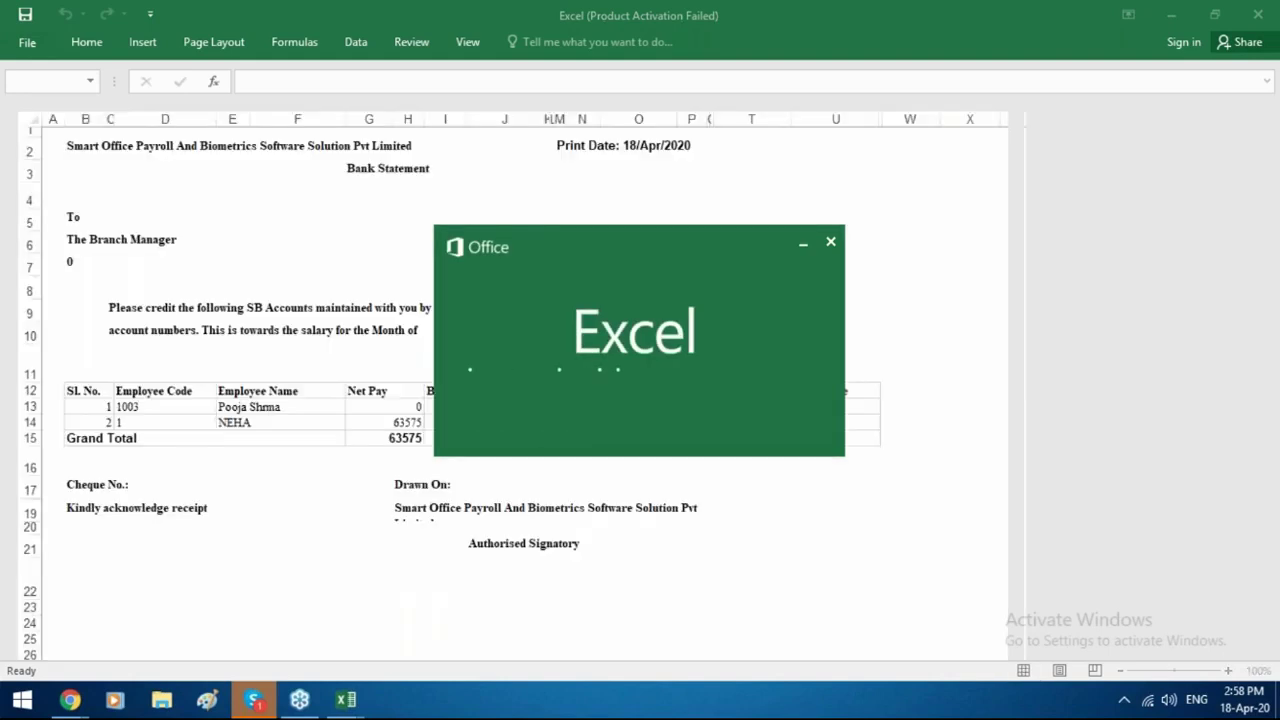
pyautogui.scroll(-1, 403, 280)
pyautogui.scroll(-4, 403, 280)
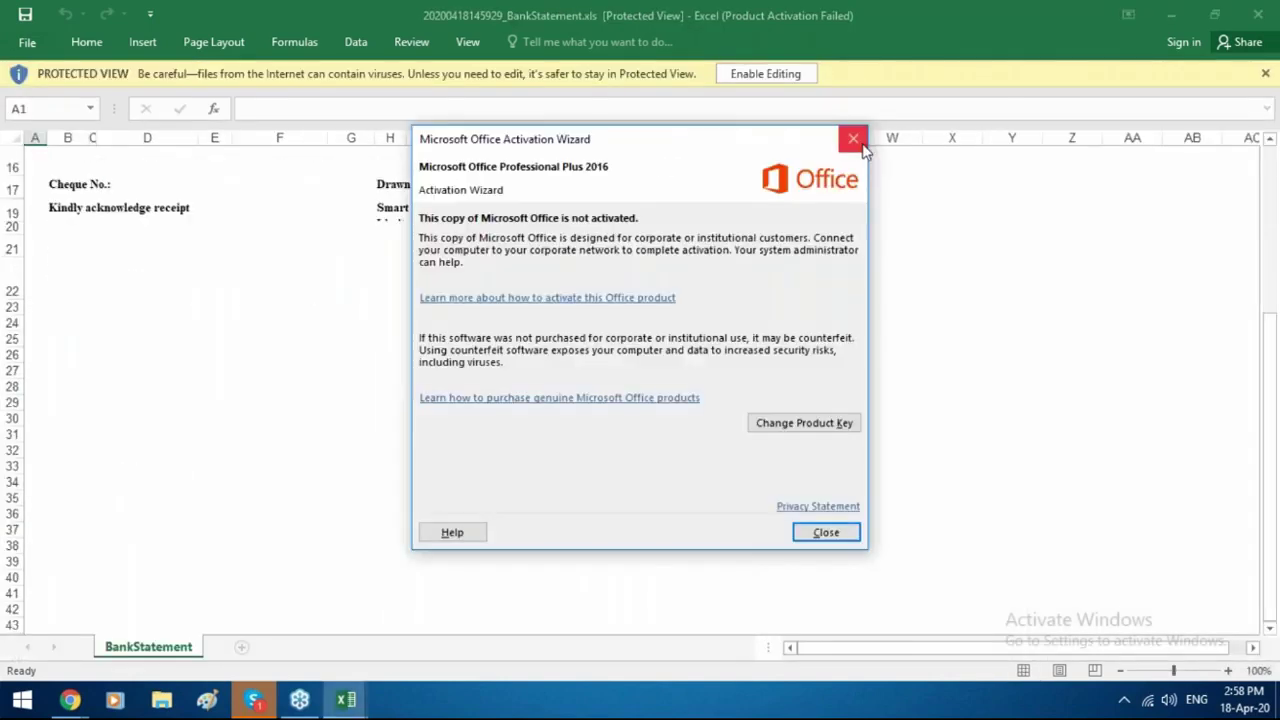
pyautogui.click(853, 139)
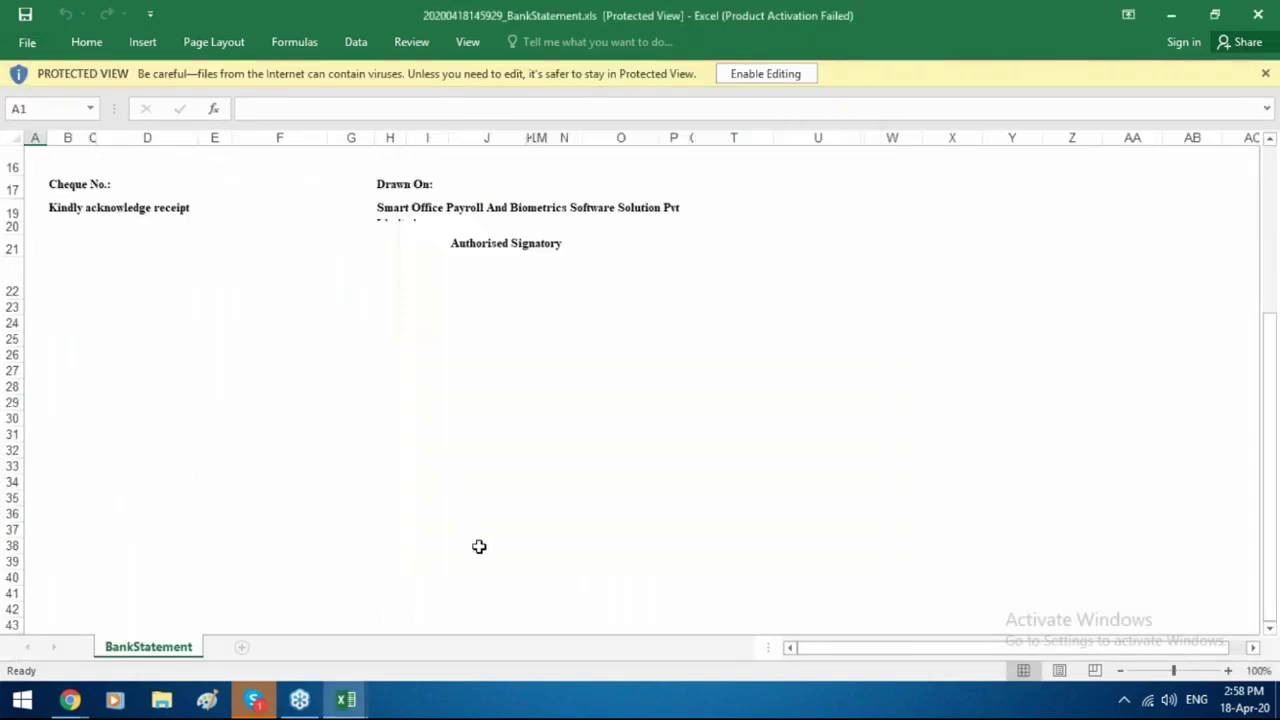
pyautogui.click(70, 699)
pyautogui.click(100, 660)
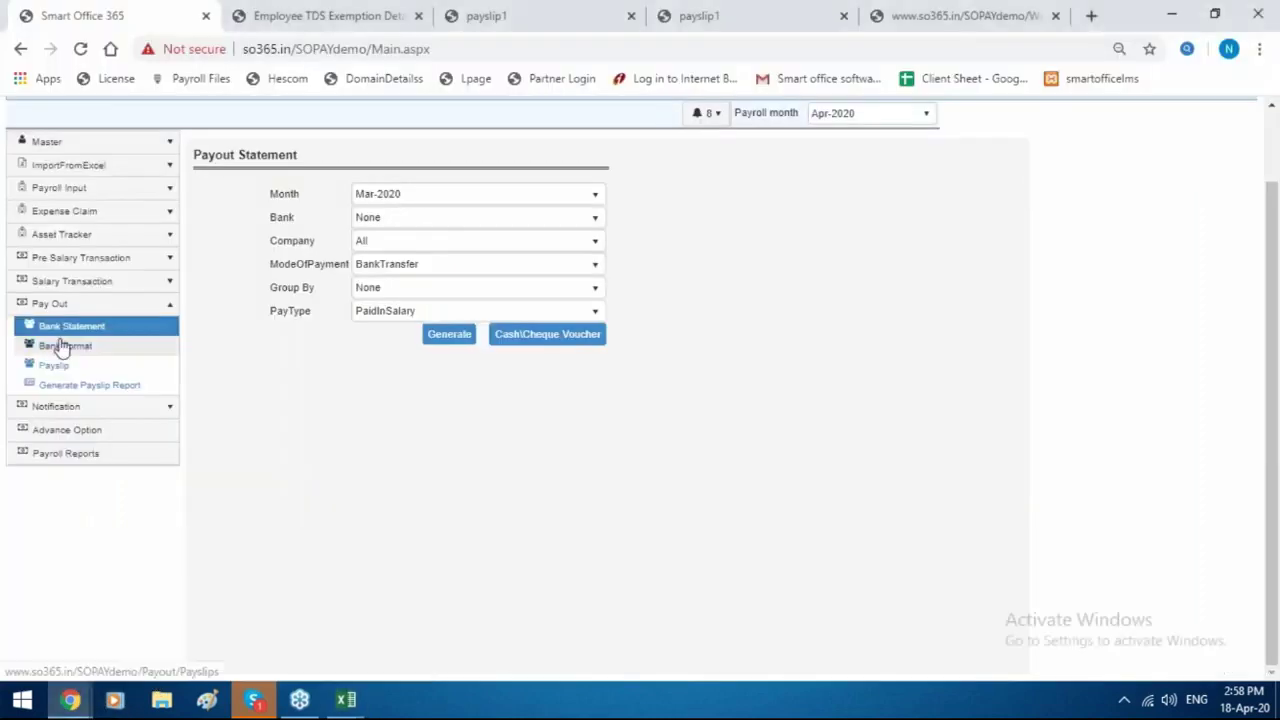
pyautogui.click(60, 345)
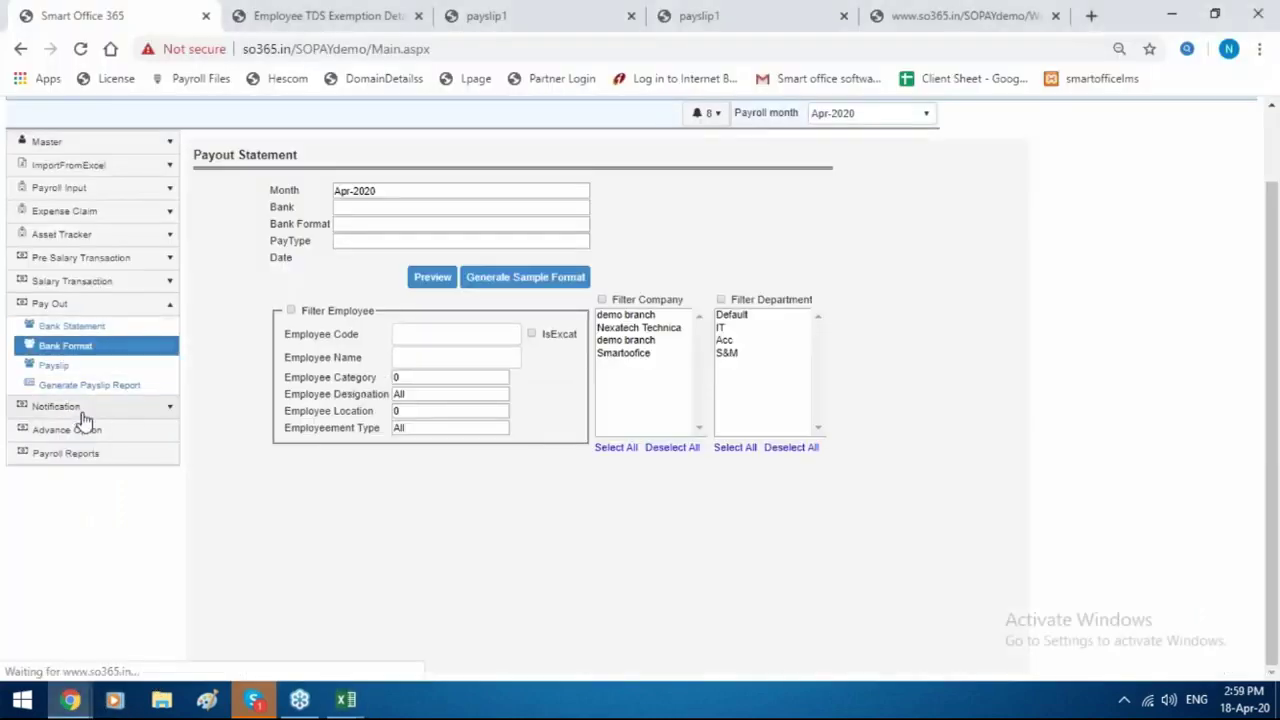
# Browse the birthday, probation confirmation and anniversary notifications.
pyautogui.click(60, 407)
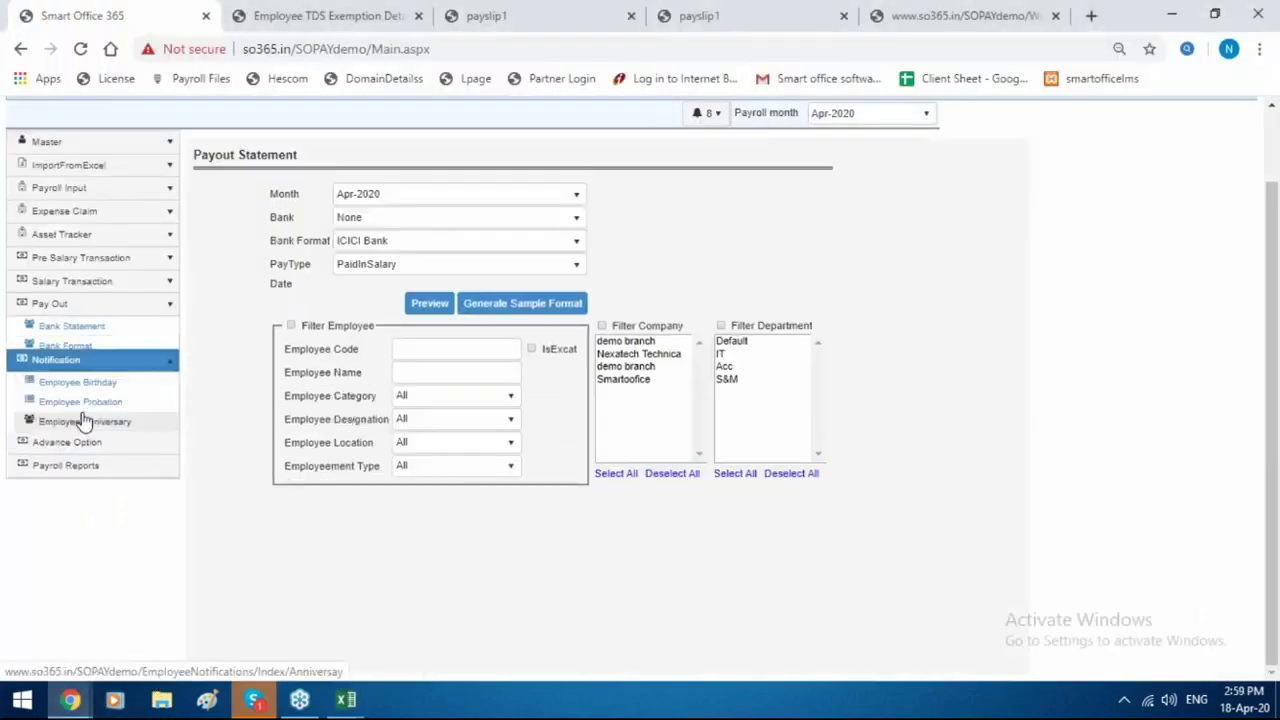
pyautogui.click(78, 349)
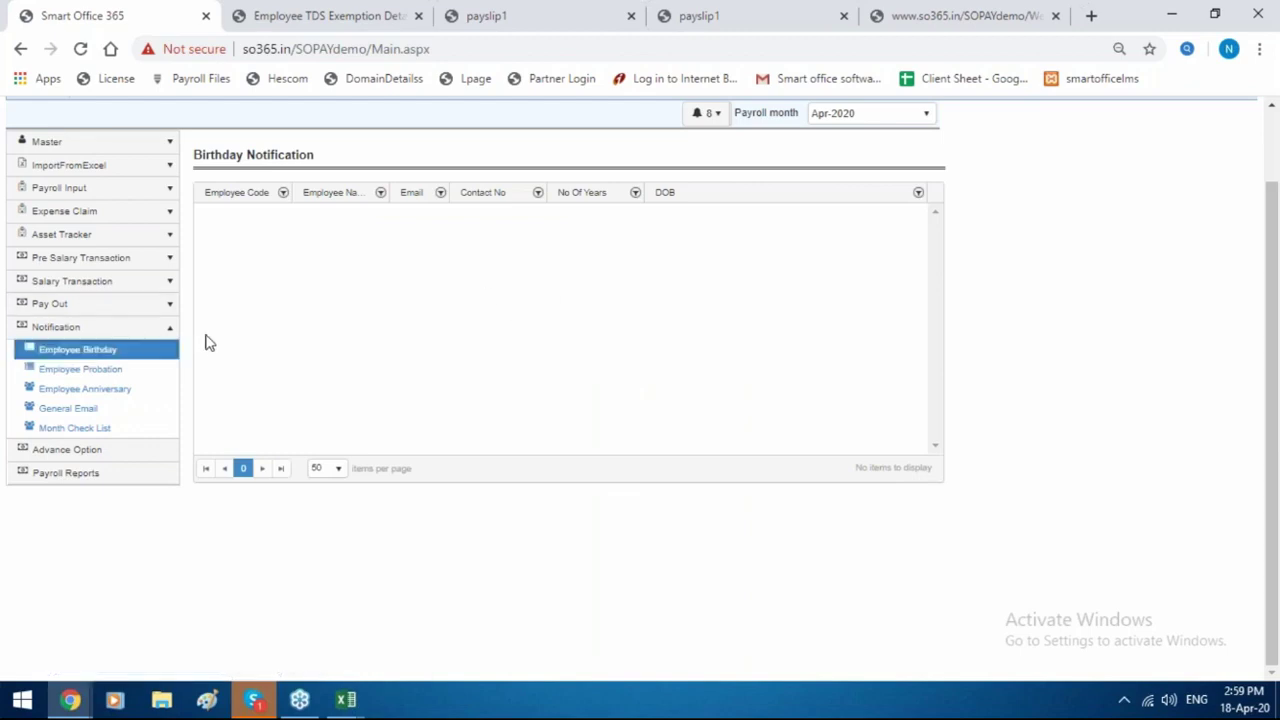
pyautogui.click(80, 369)
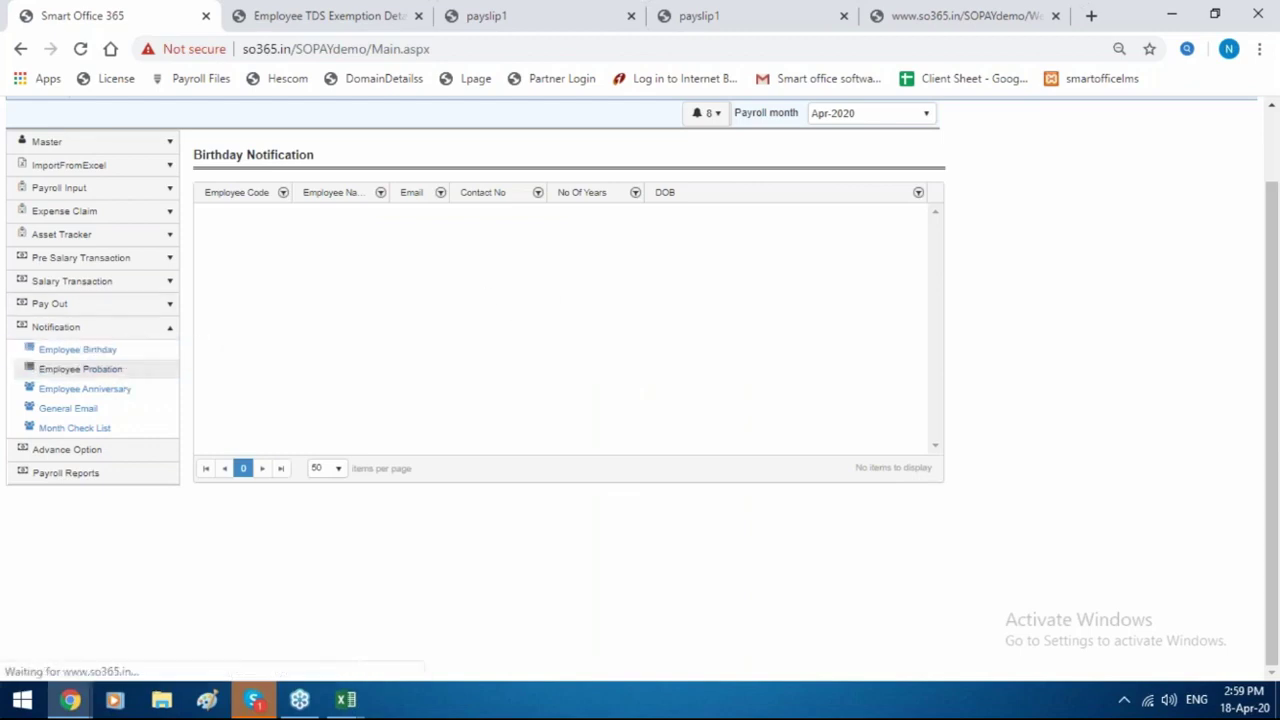
pyautogui.click(114, 395)
# Draft a general email with subject 'birthday' to employee 1001, then bring up the Month Check List.
pyautogui.click(115, 408)
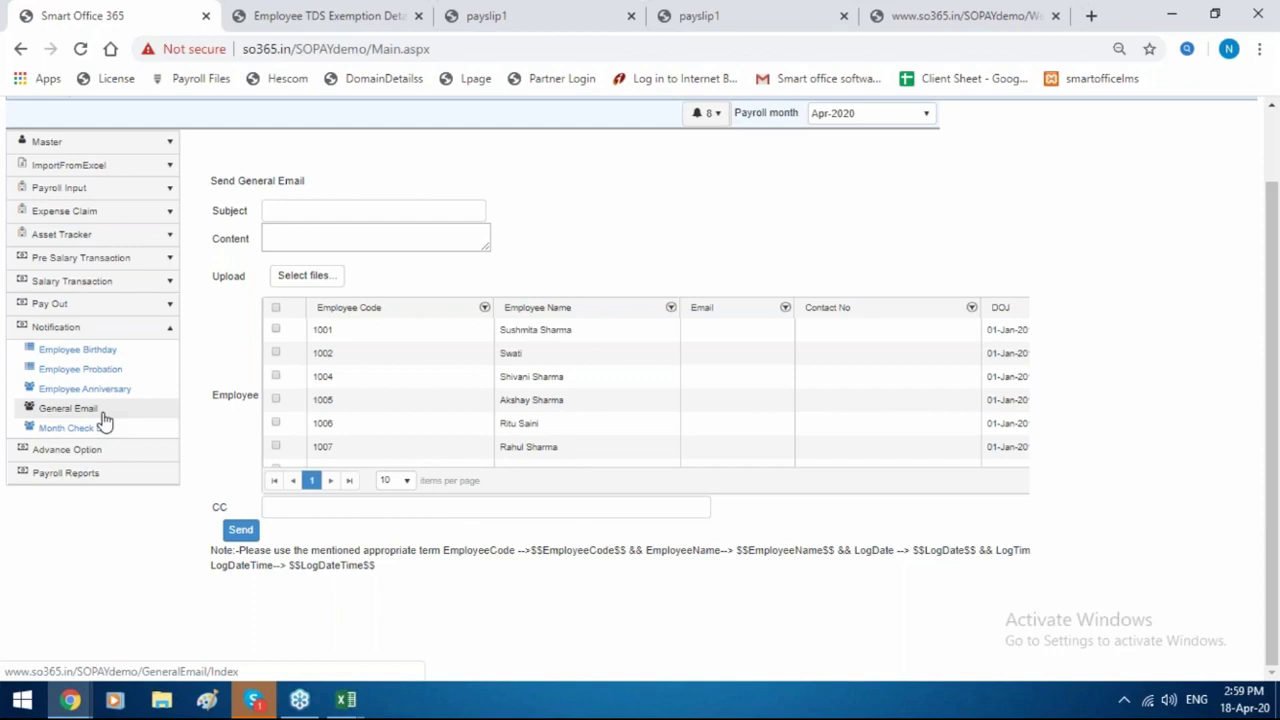
pyautogui.click(297, 211)
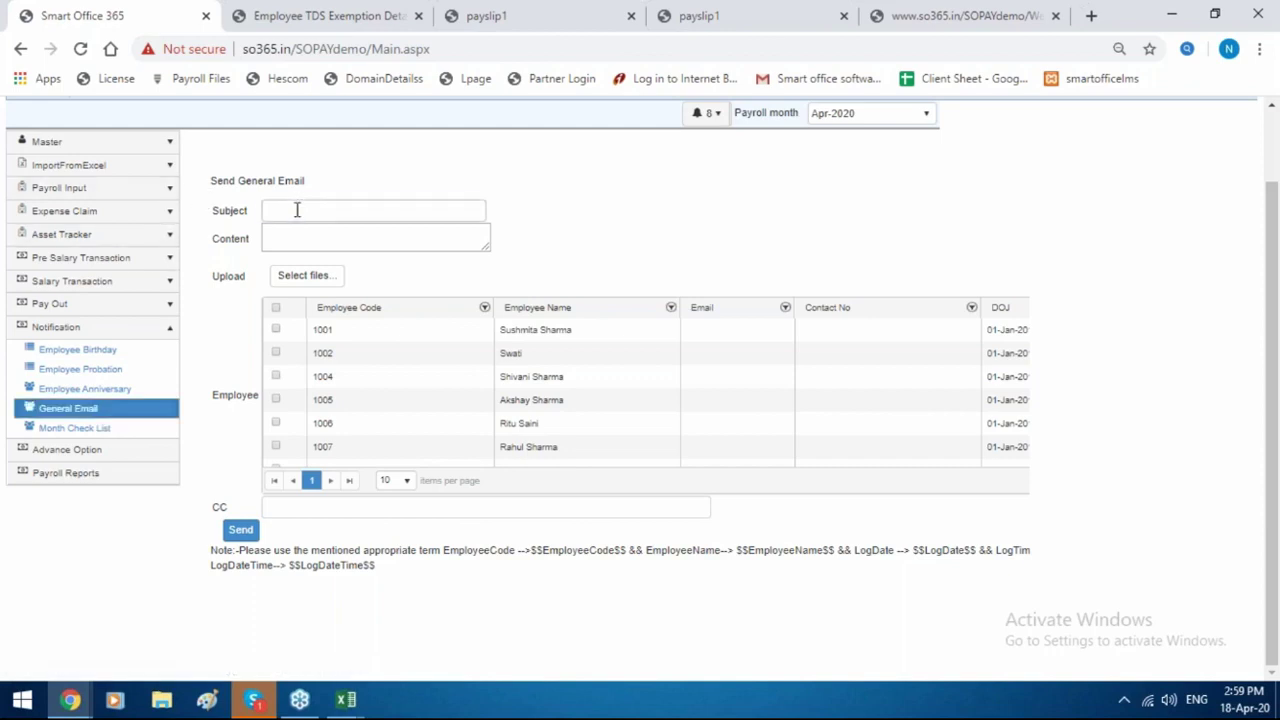
pyautogui.write('b')
pyautogui.click(337, 250)
pyautogui.click(346, 240)
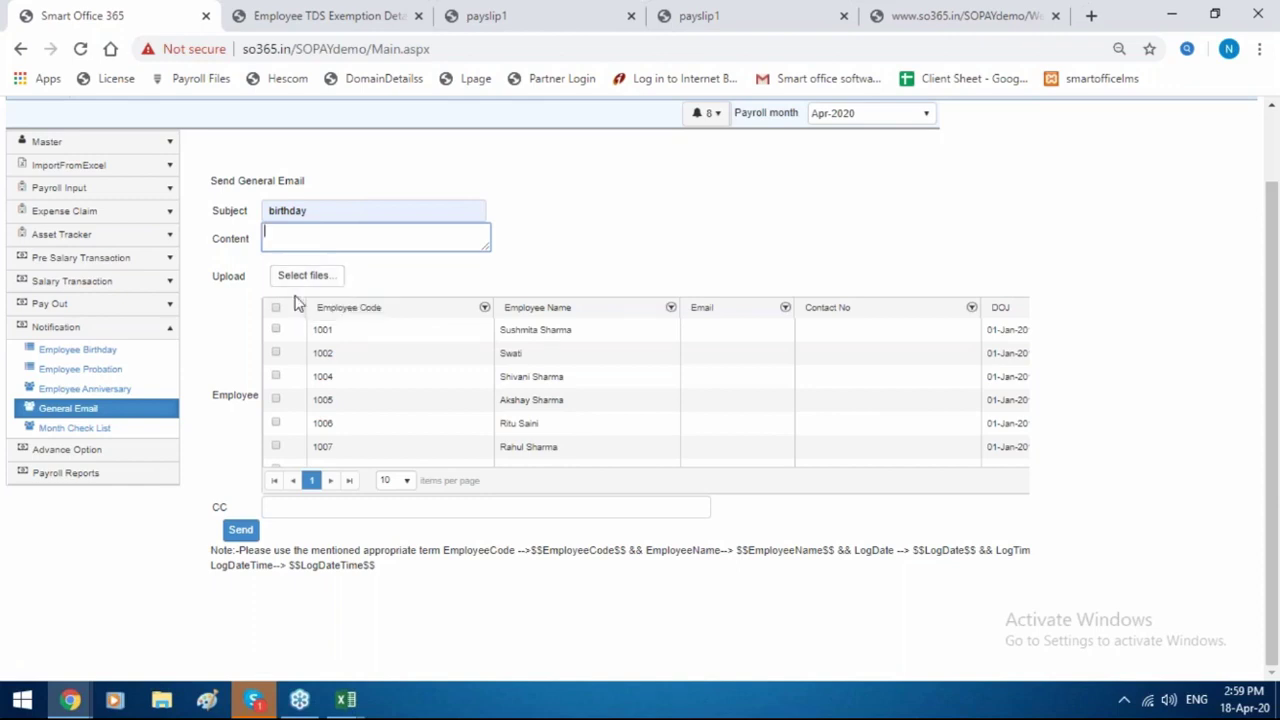
pyautogui.click(277, 330)
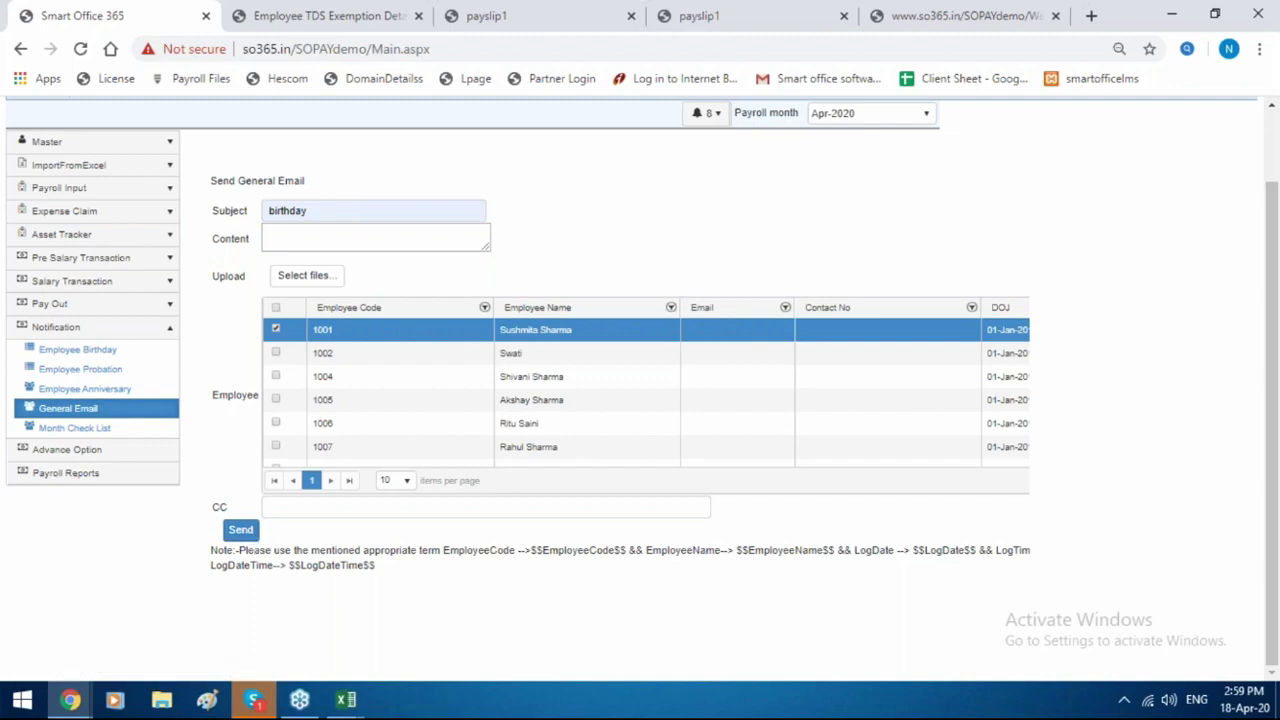
pyautogui.click(114, 428)
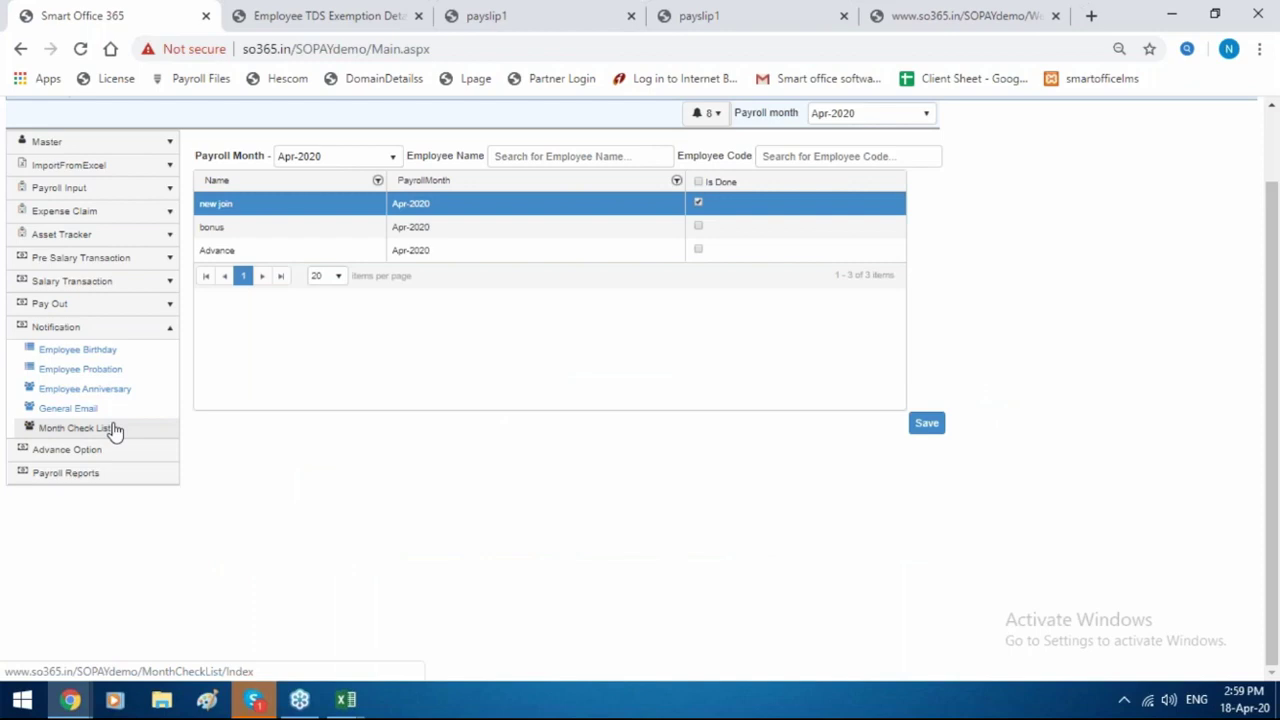
# Tick Is Done for the bonus row on the Apr-2020 checklist and go to Payroll Reports.
pyautogui.click(699, 226)
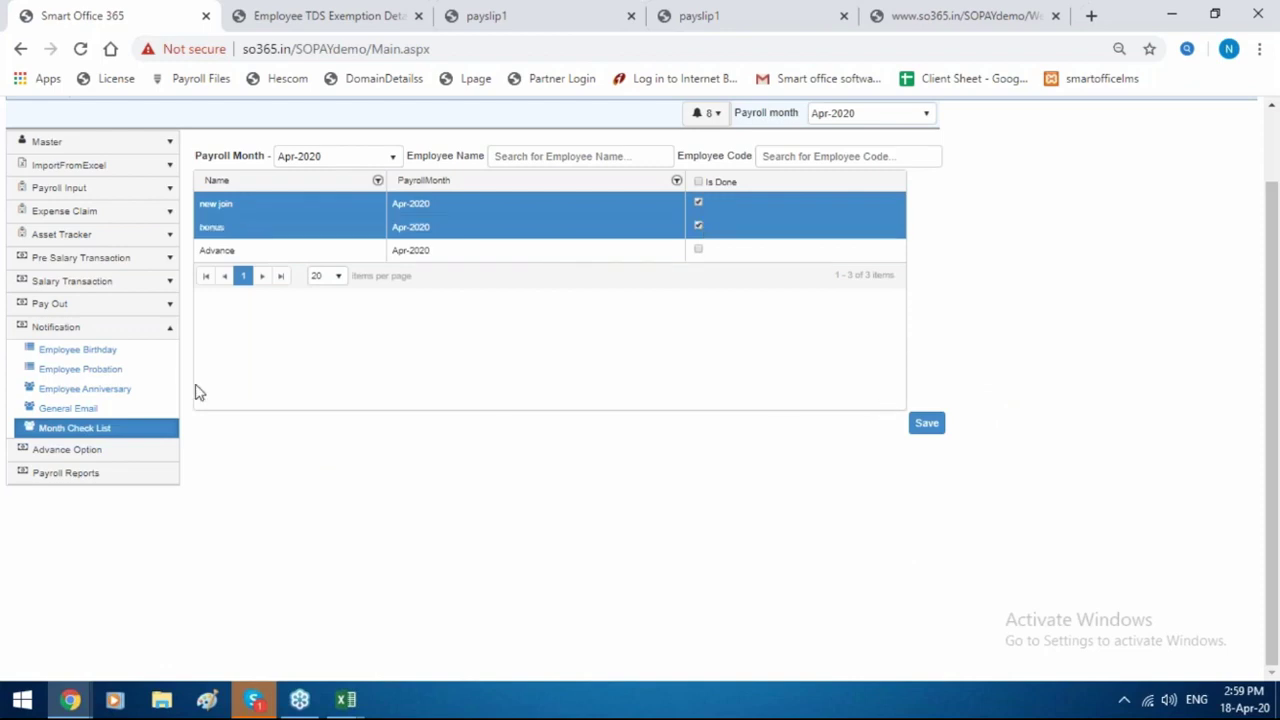
pyautogui.click(126, 478)
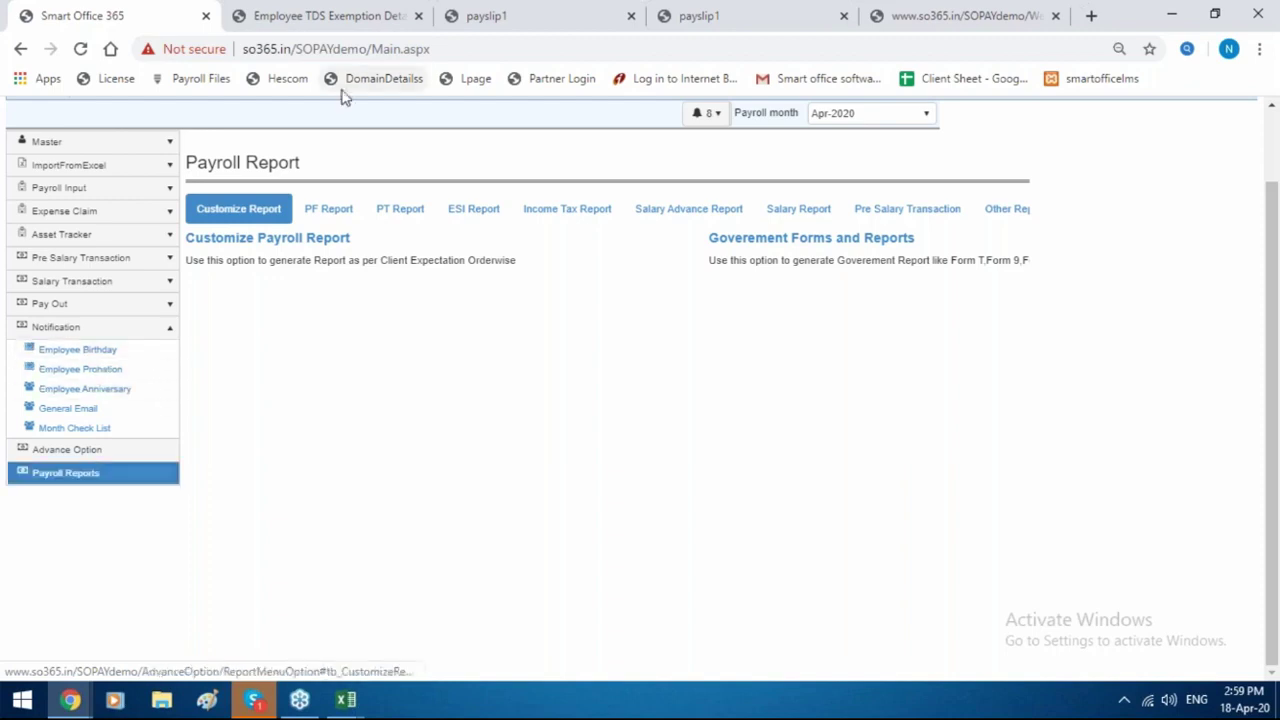
# Set up the PF Challan Report for Mar-2020, filtered to exact employee code 1.
pyautogui.click(330, 212)
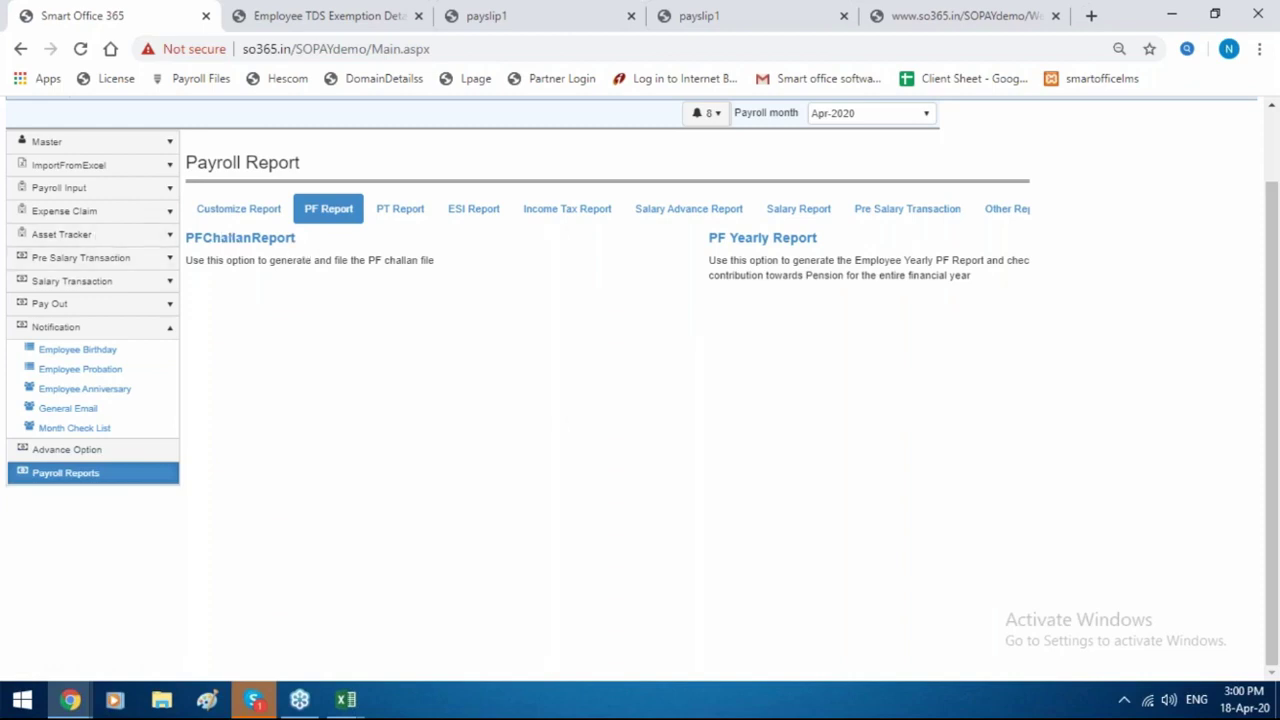
pyautogui.click(240, 238)
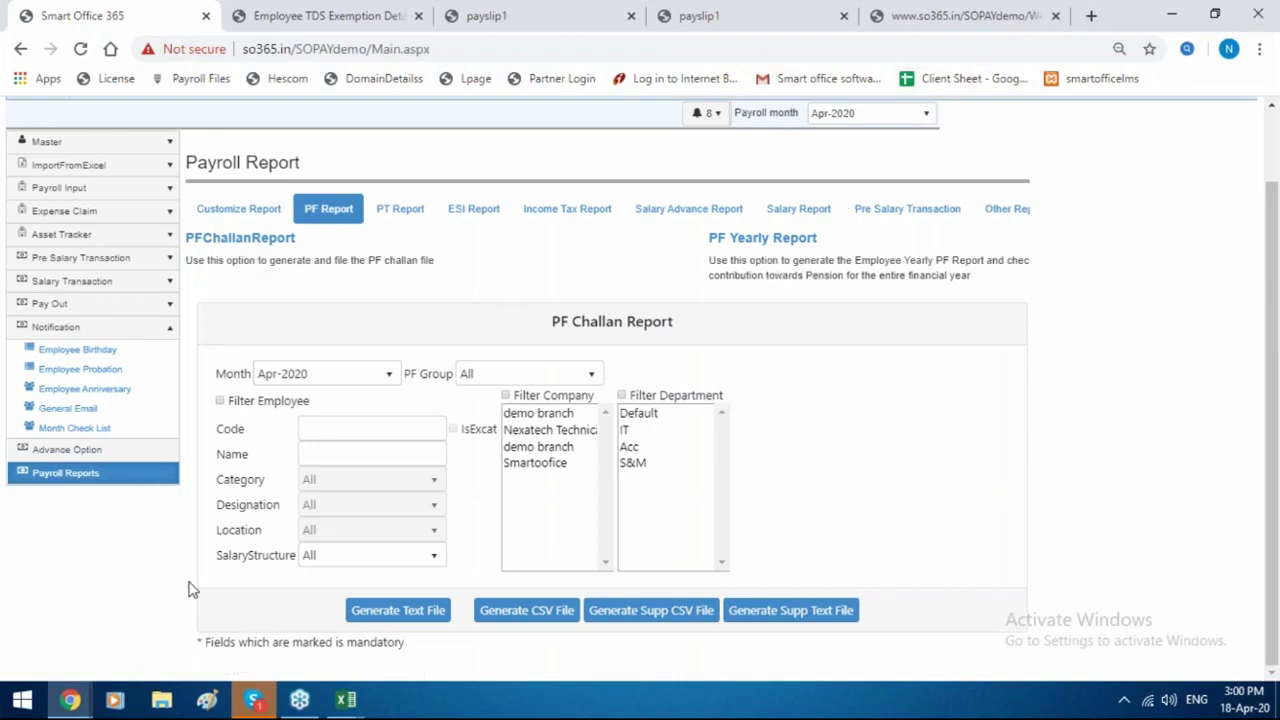
pyautogui.click(314, 373)
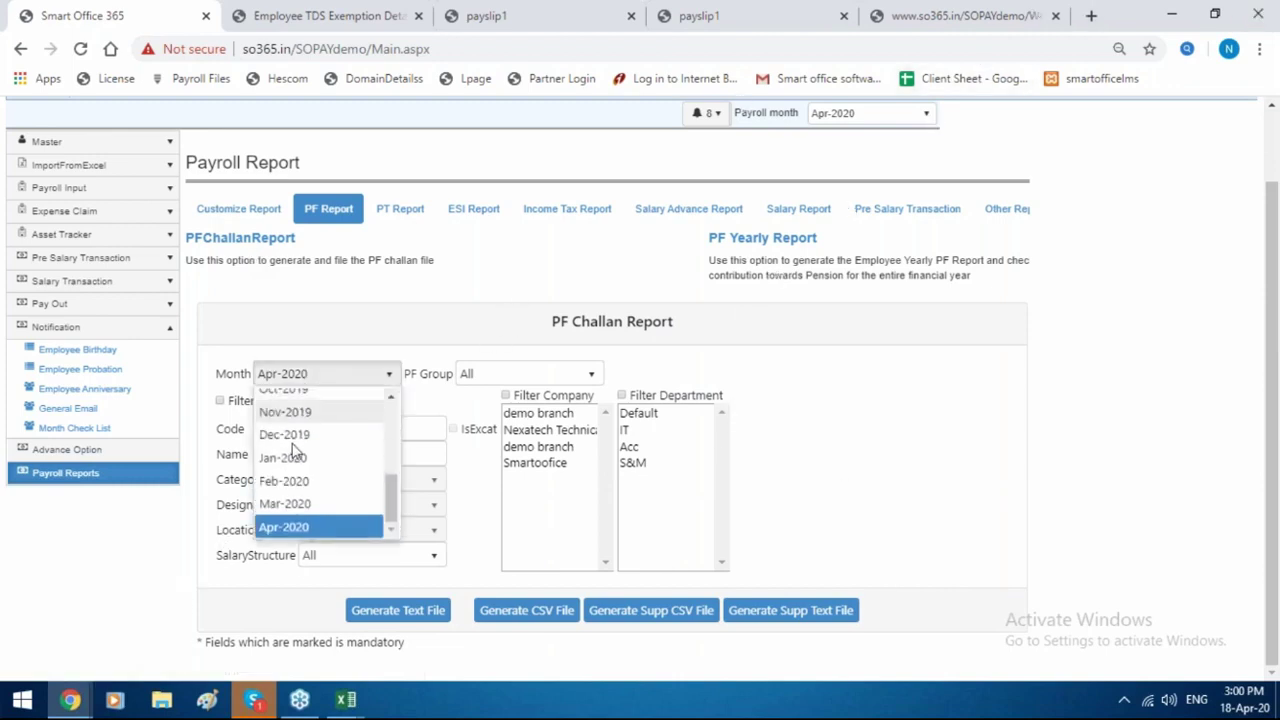
pyautogui.click(290, 505)
pyautogui.click(220, 401)
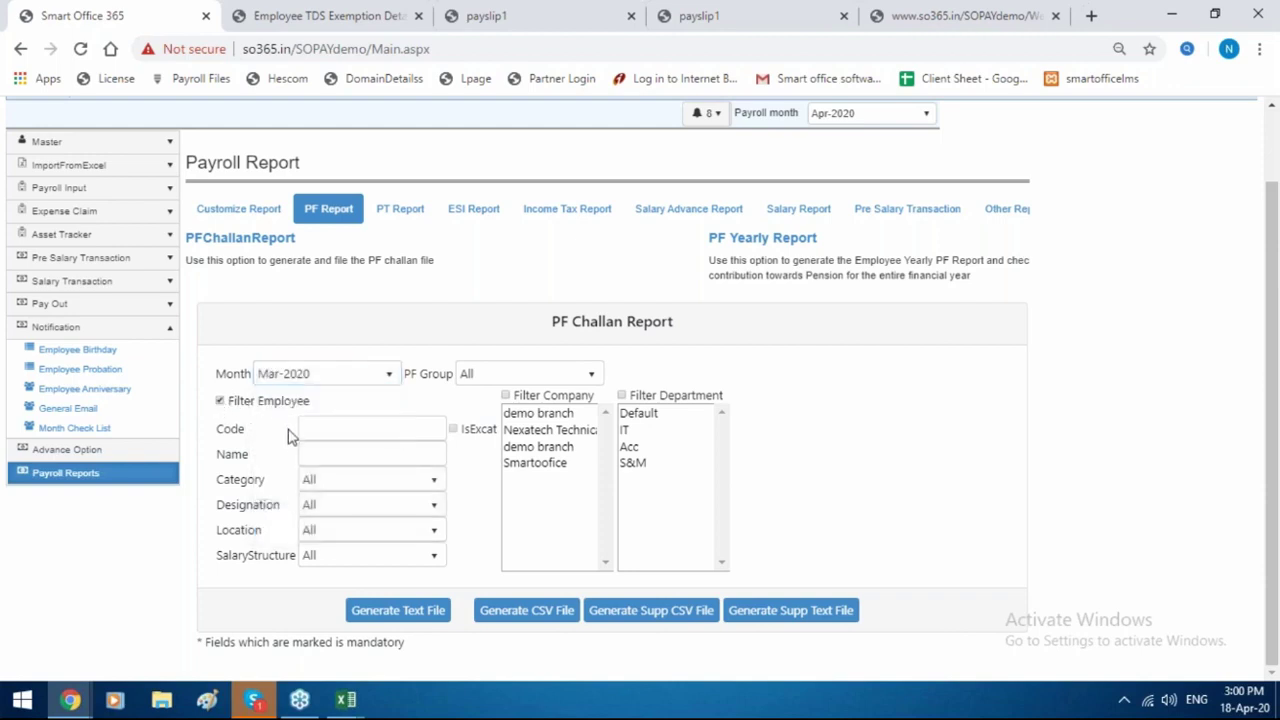
pyautogui.click(332, 426)
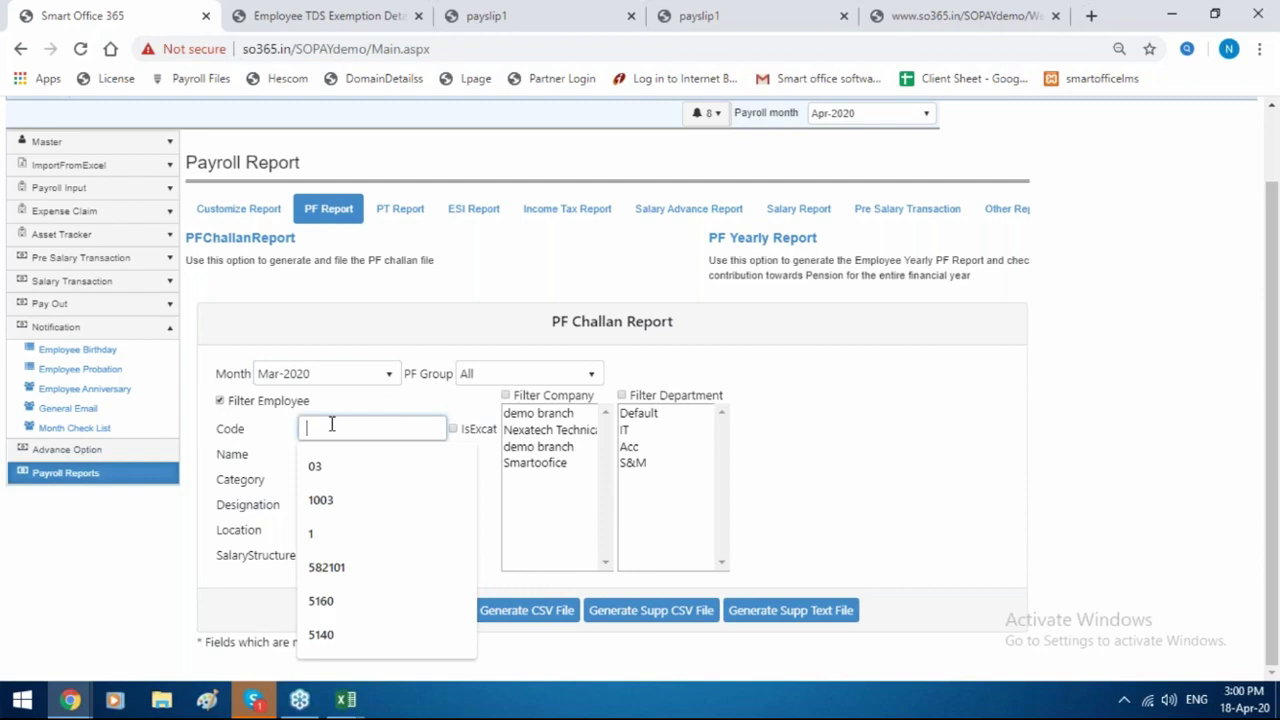
pyautogui.write('10')
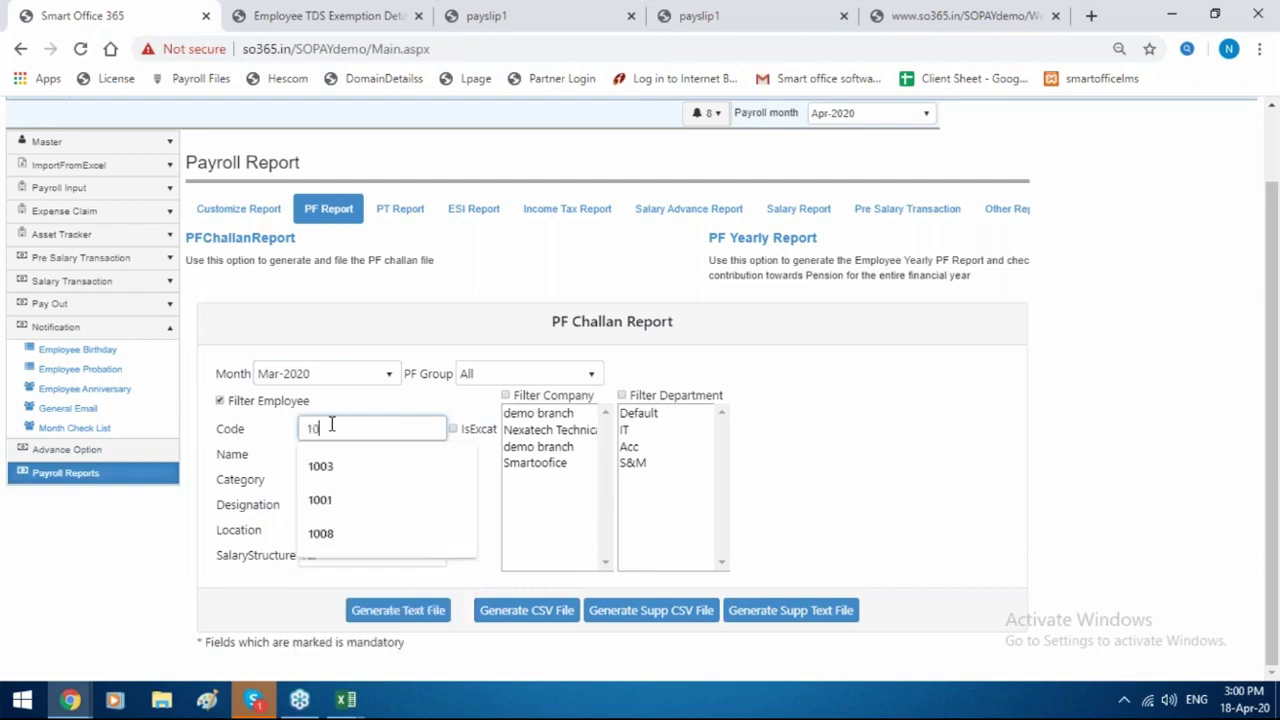
pyautogui.press('BackSpace')
pyautogui.press('BackSpace')
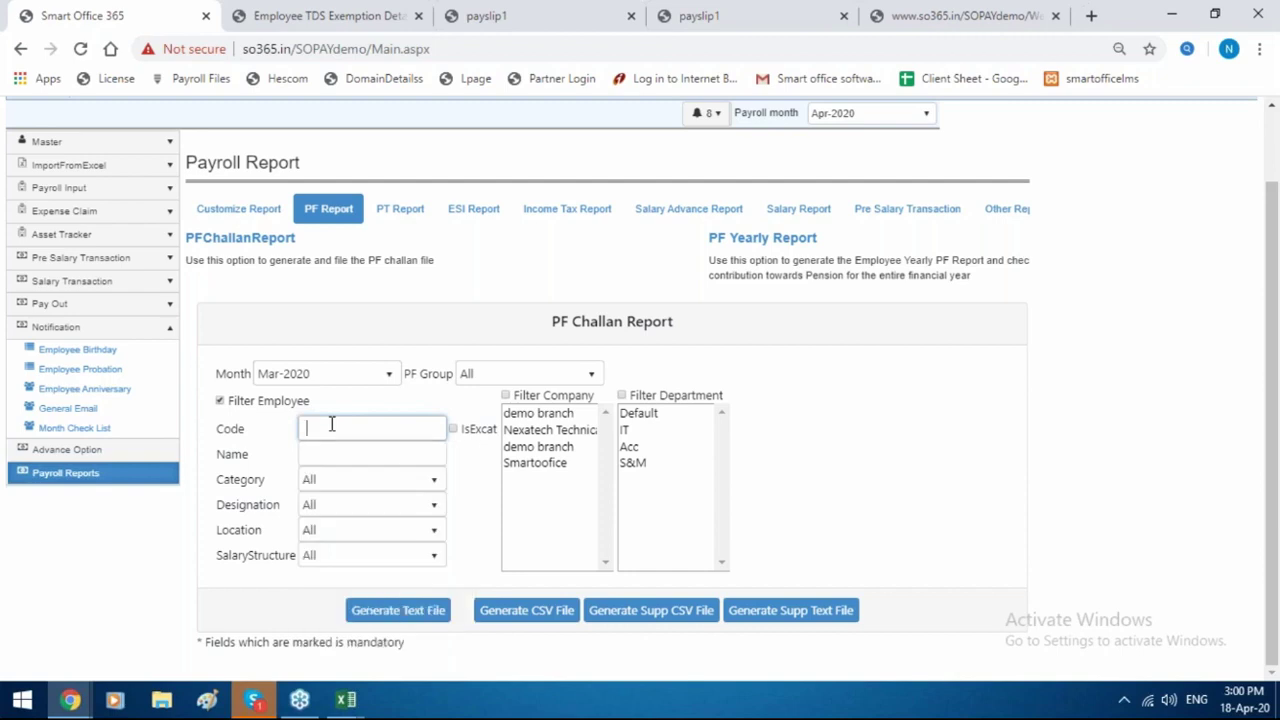
pyautogui.write('1')
pyautogui.click(452, 429)
pyautogui.click(452, 430)
# Export the PF challan as text and CSV files, review each, and return to the browser.
pyautogui.click(397, 621)
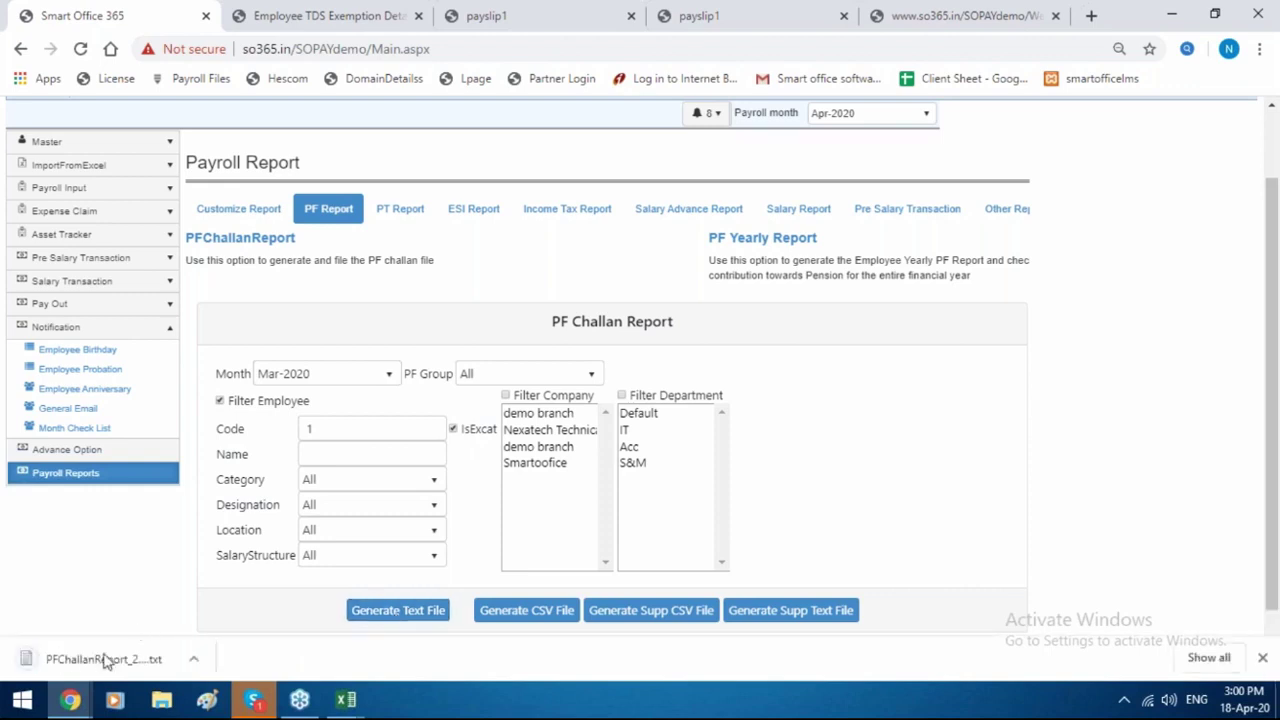
pyautogui.click(104, 660)
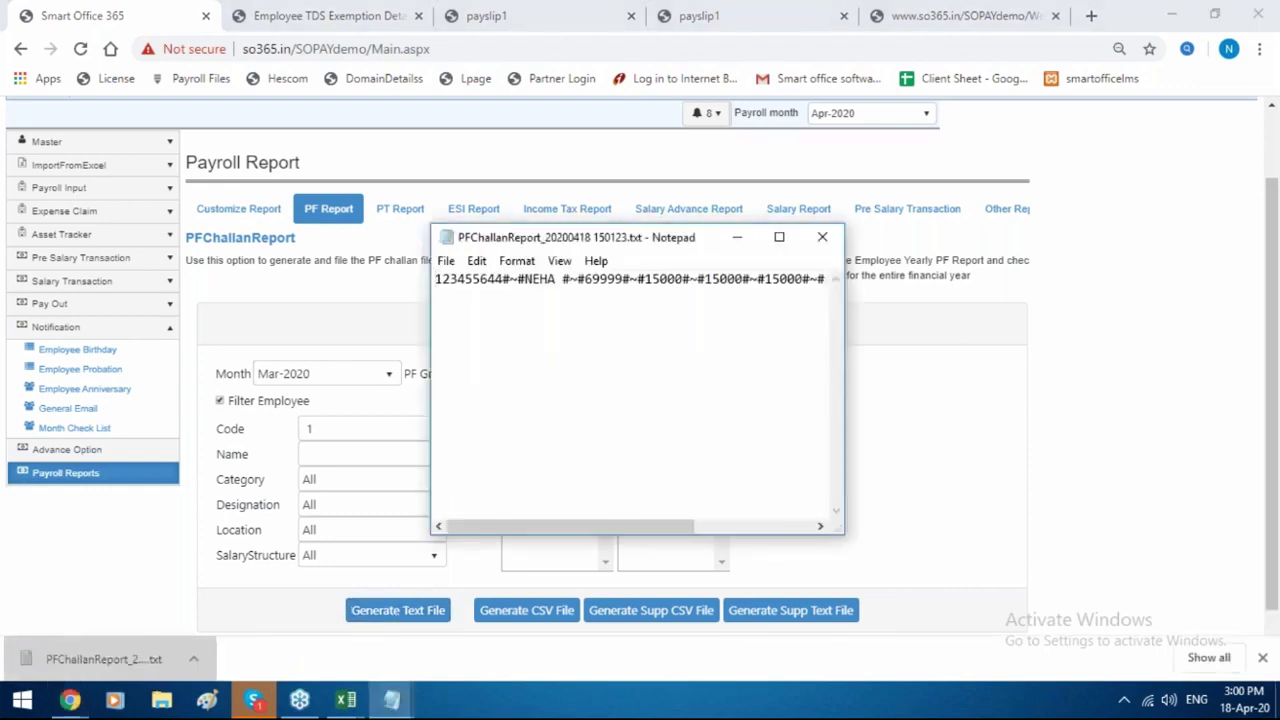
pyautogui.click(812, 244)
pyautogui.click(541, 612)
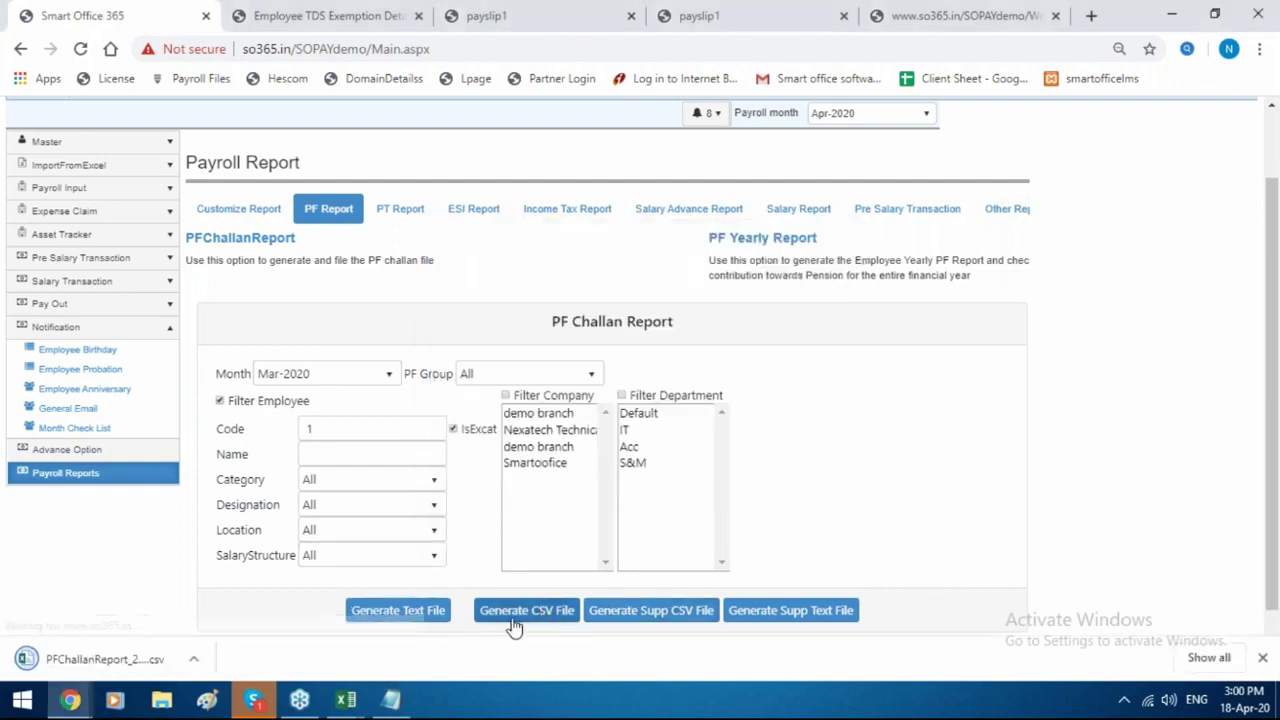
pyautogui.click(141, 652)
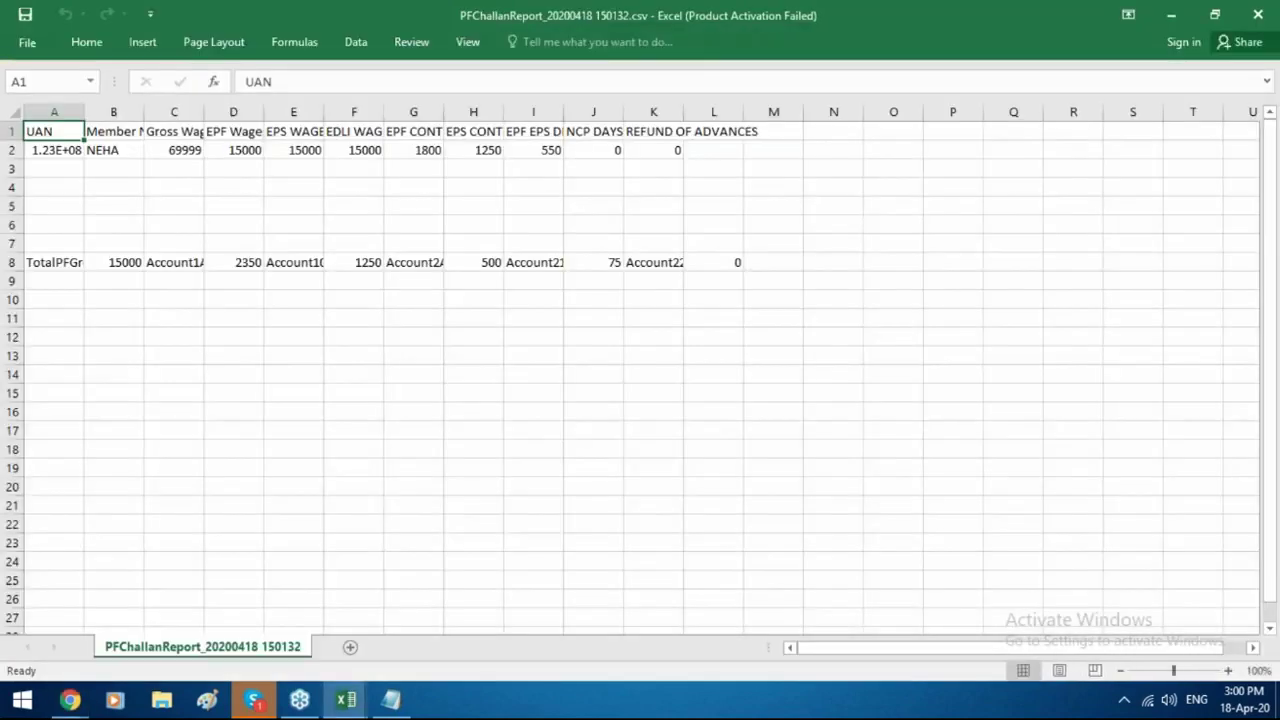
pyautogui.click(70, 700)
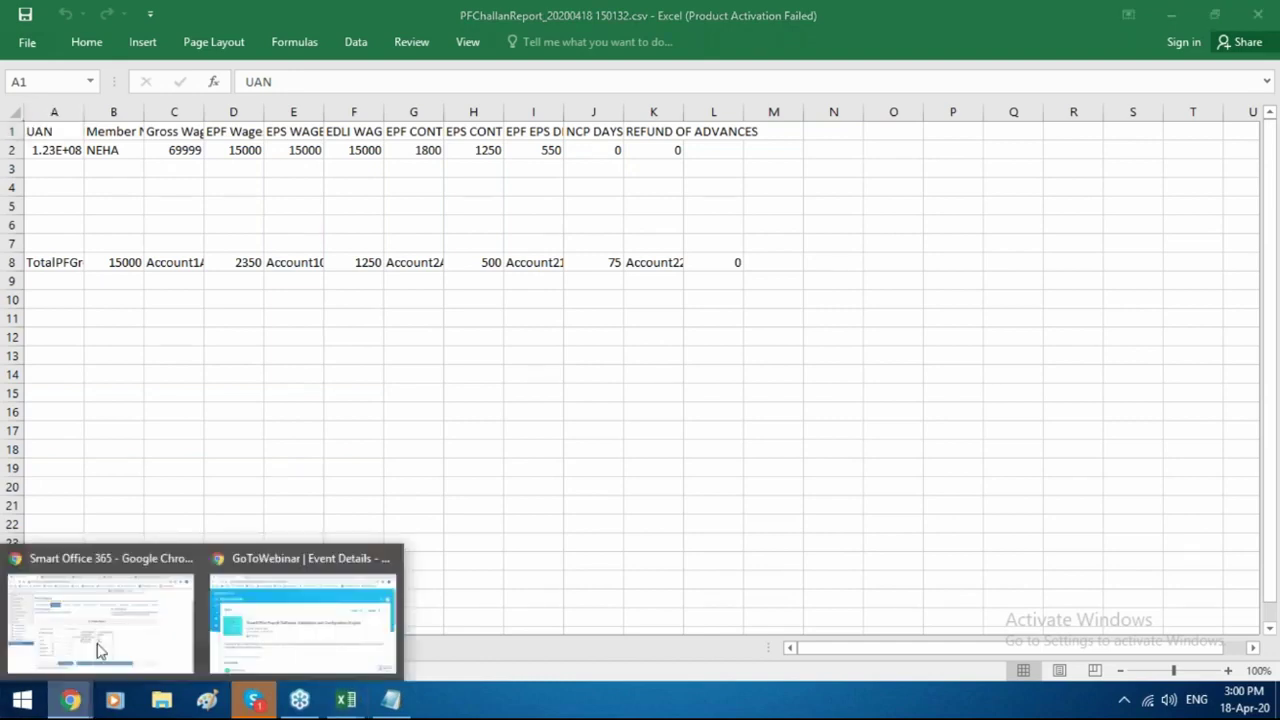
pyautogui.click(105, 633)
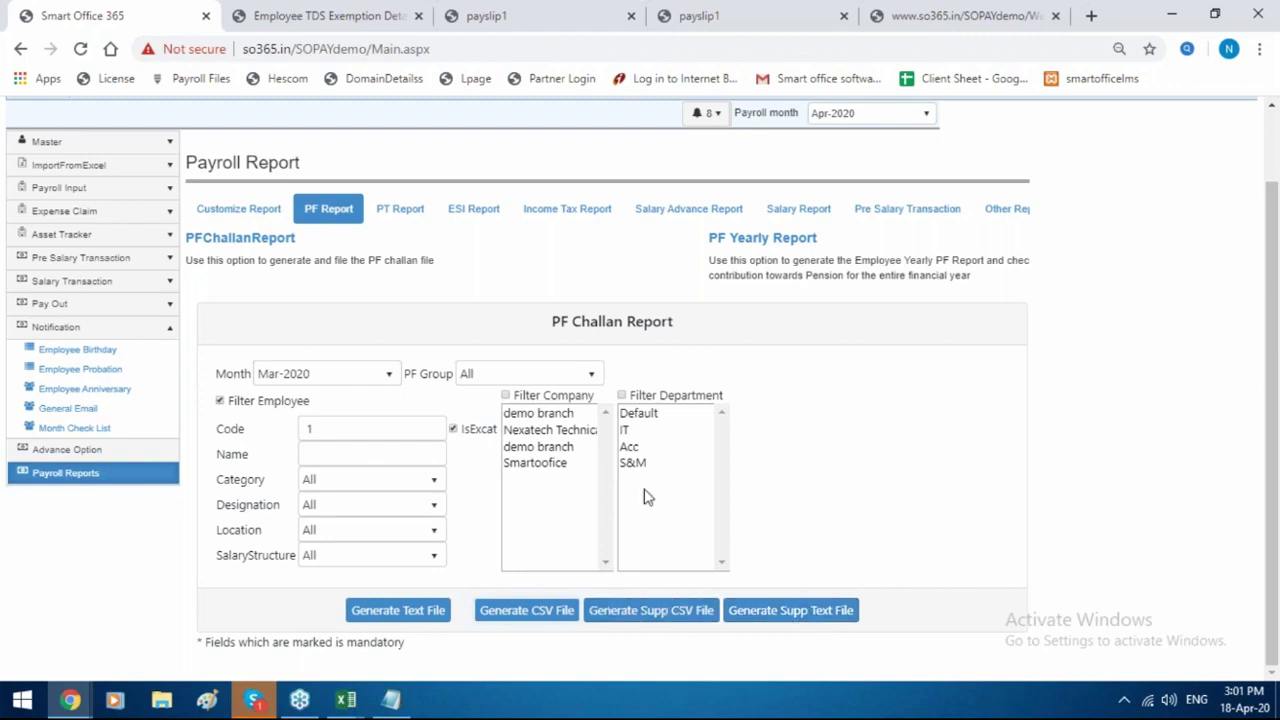
# Generate the PT Yearly Report for Apr-2019 and check its export formats.
pyautogui.click(380, 221)
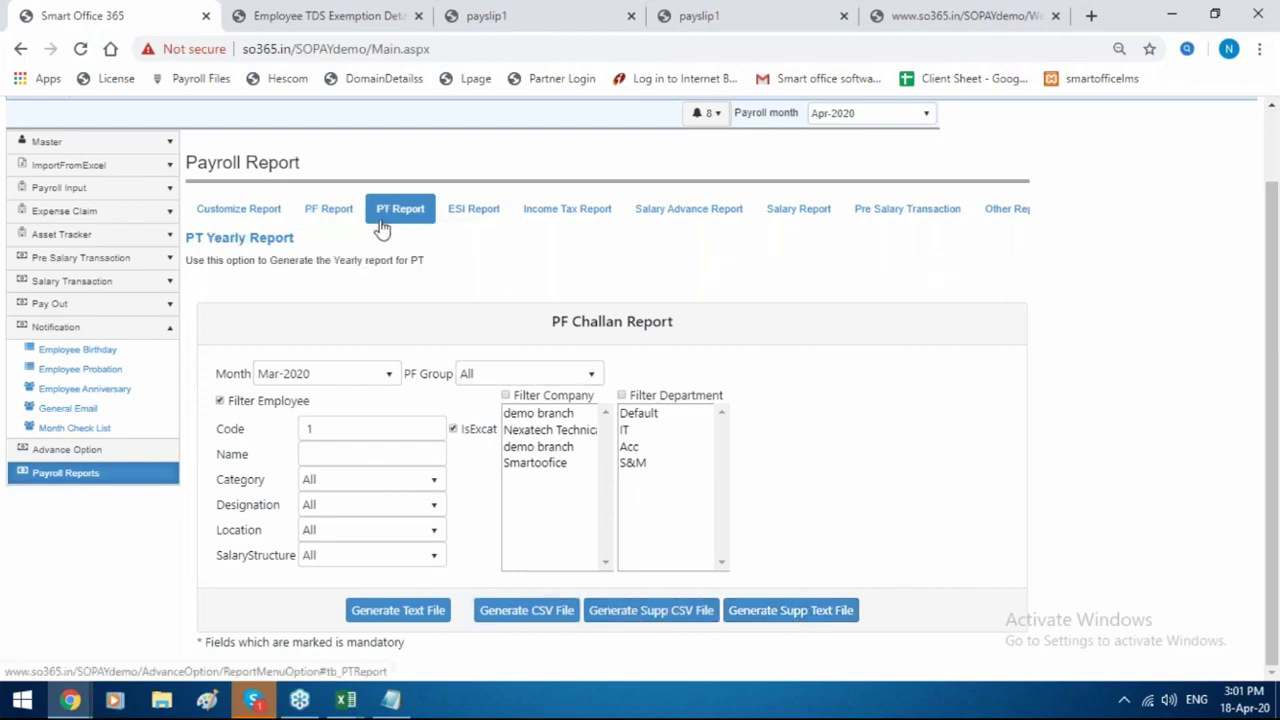
pyautogui.click(289, 245)
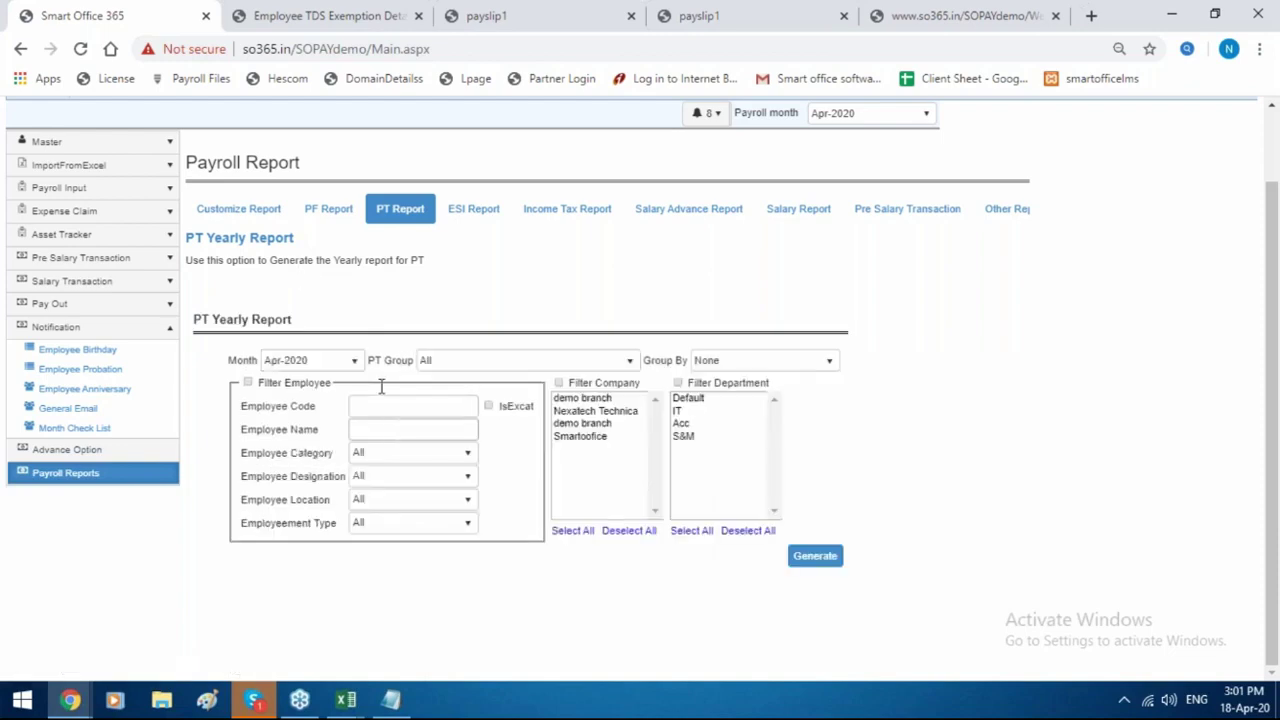
pyautogui.click(312, 361)
pyautogui.click(305, 404)
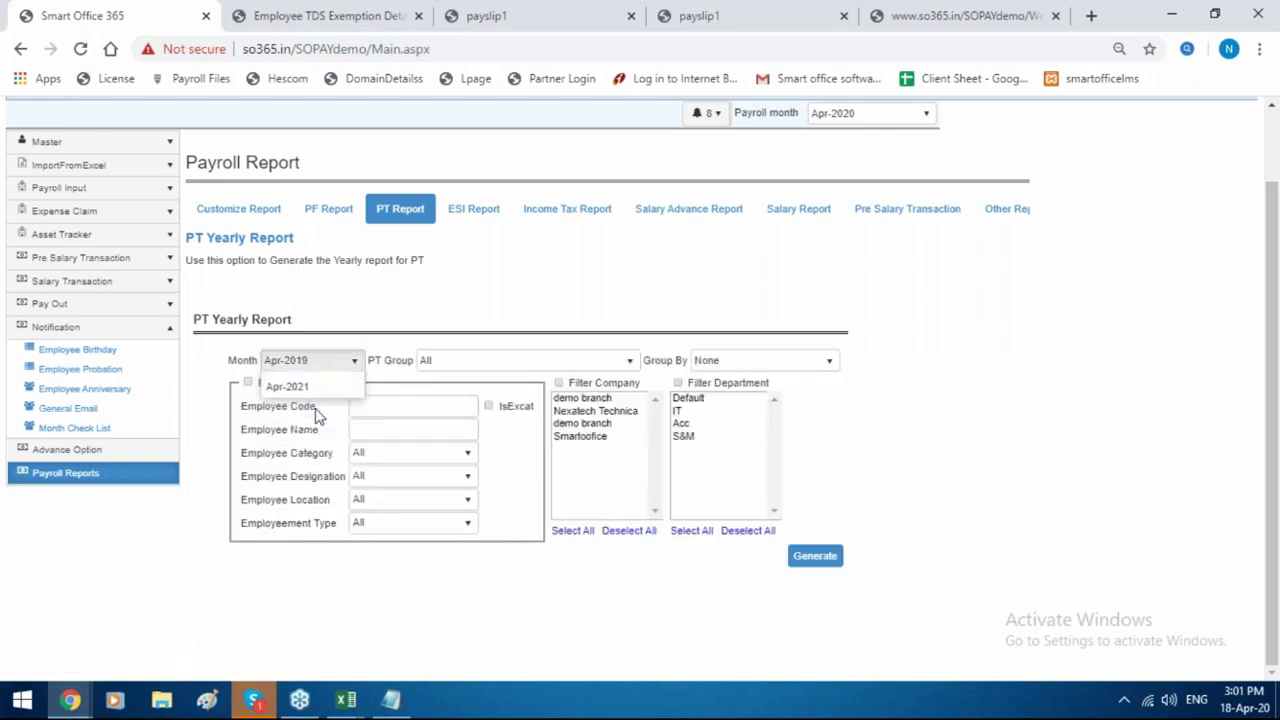
pyautogui.click(828, 559)
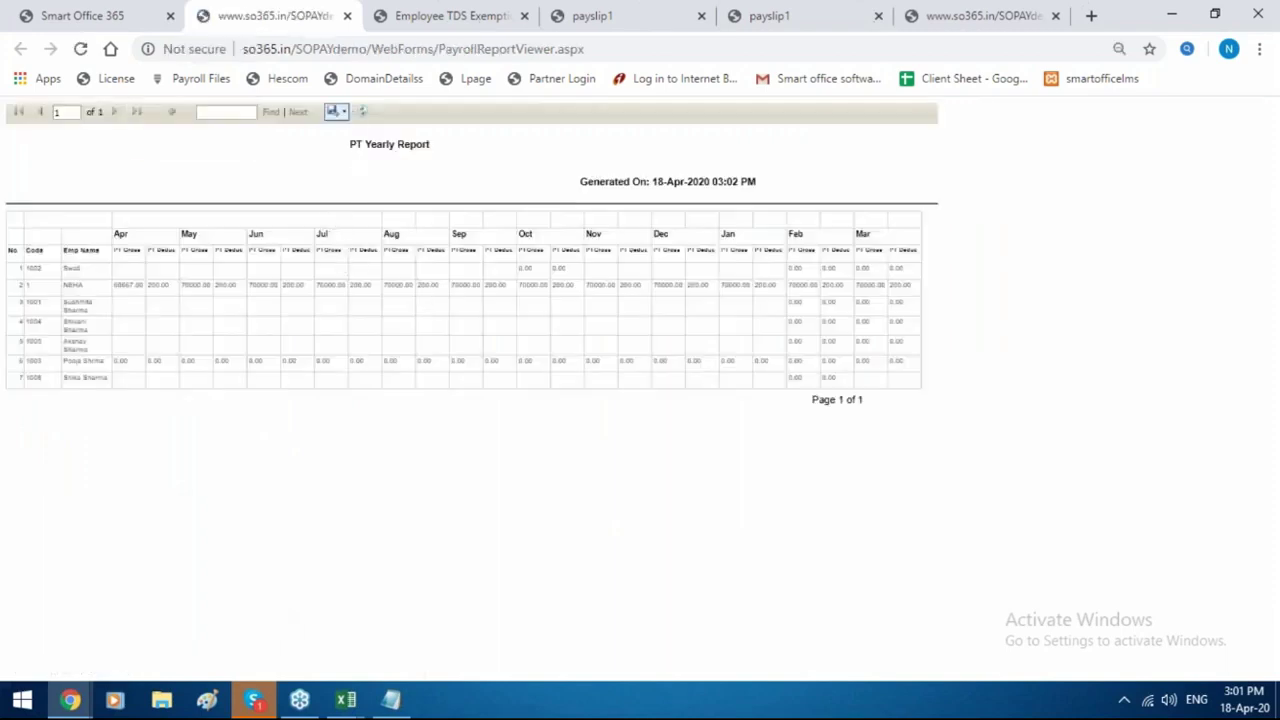
pyautogui.click(336, 111)
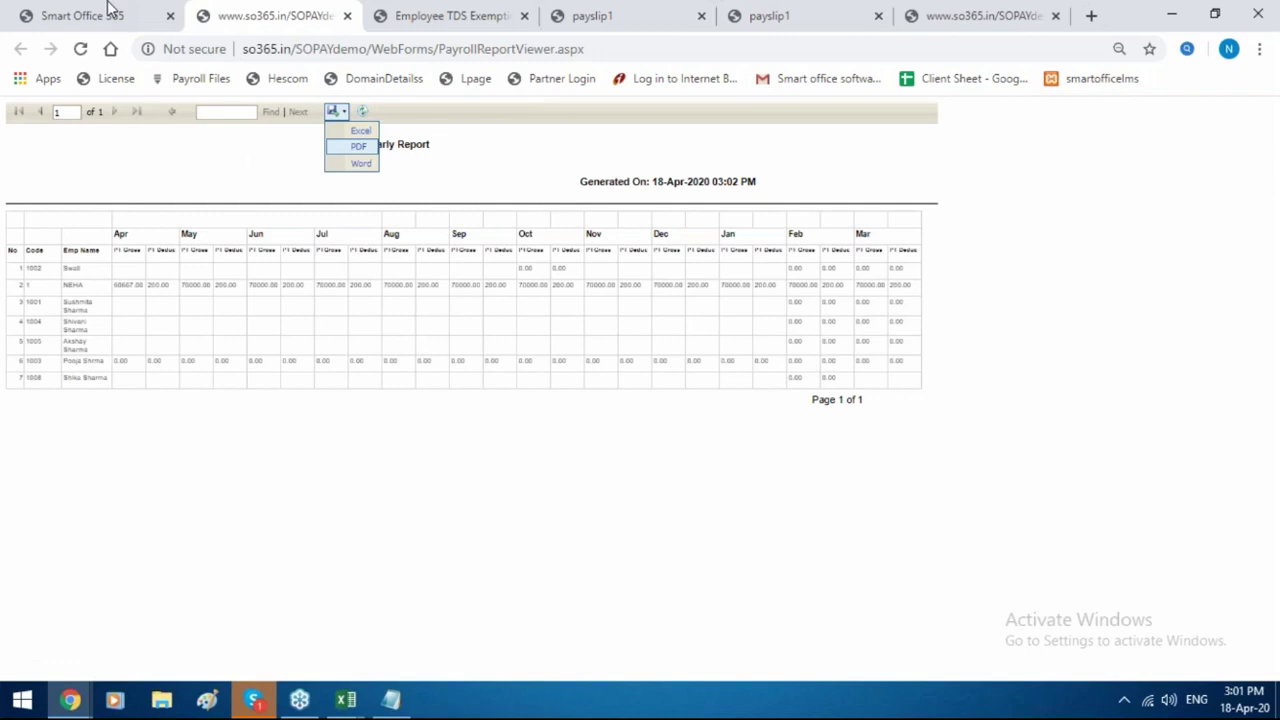
pyautogui.click(110, 12)
# Generate the Mar-2020 ESI challan, review the .xls in Excel, and return to the browser.
pyautogui.click(475, 211)
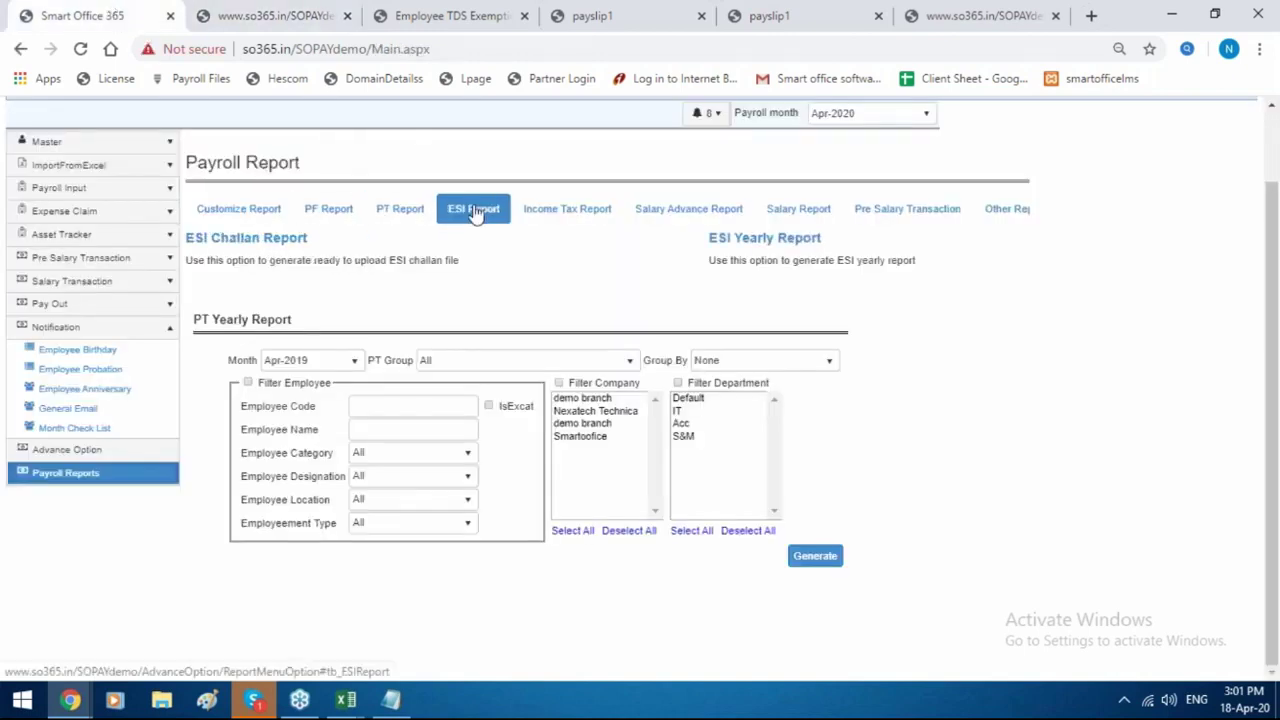
pyautogui.click(288, 240)
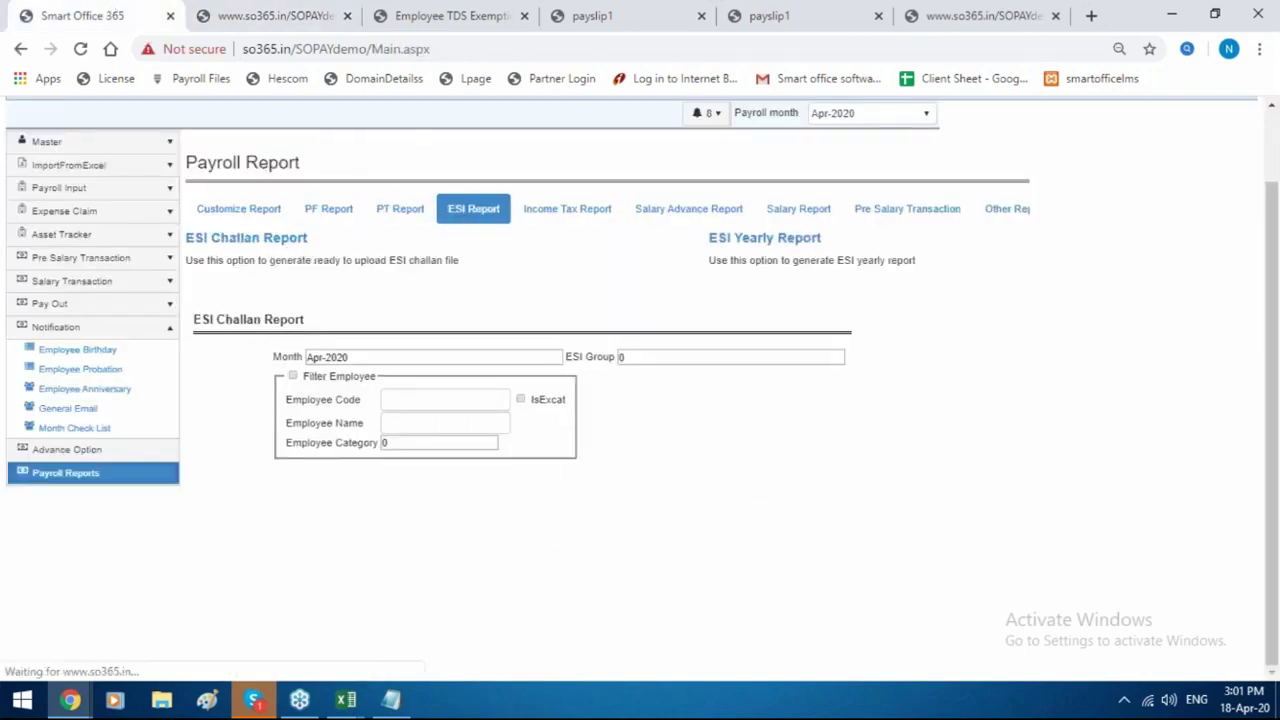
pyautogui.click(400, 362)
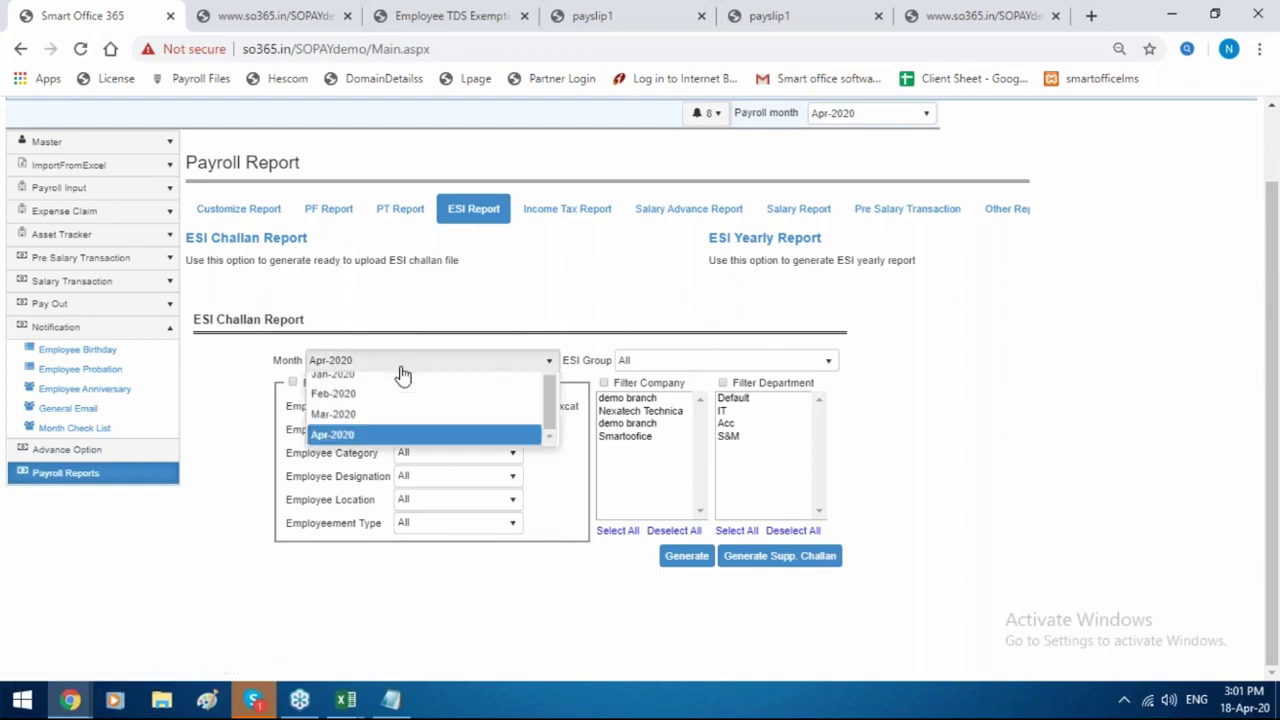
pyautogui.click(375, 493)
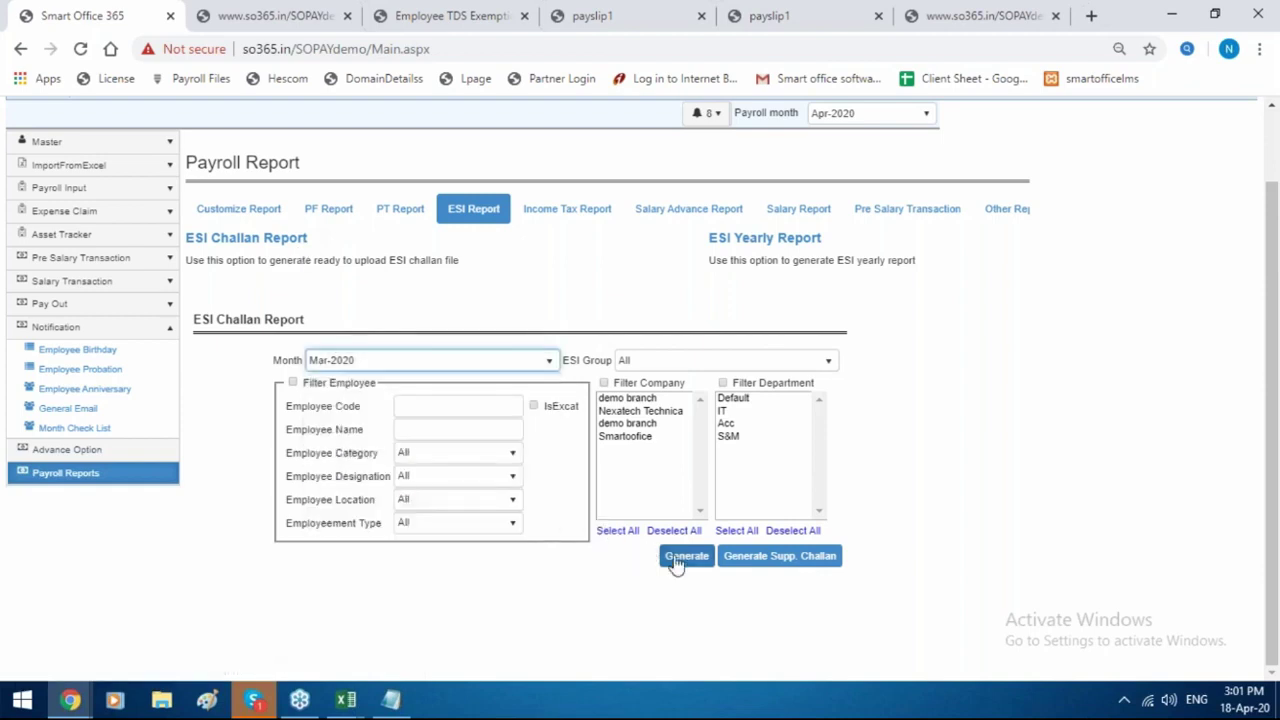
pyautogui.click(680, 566)
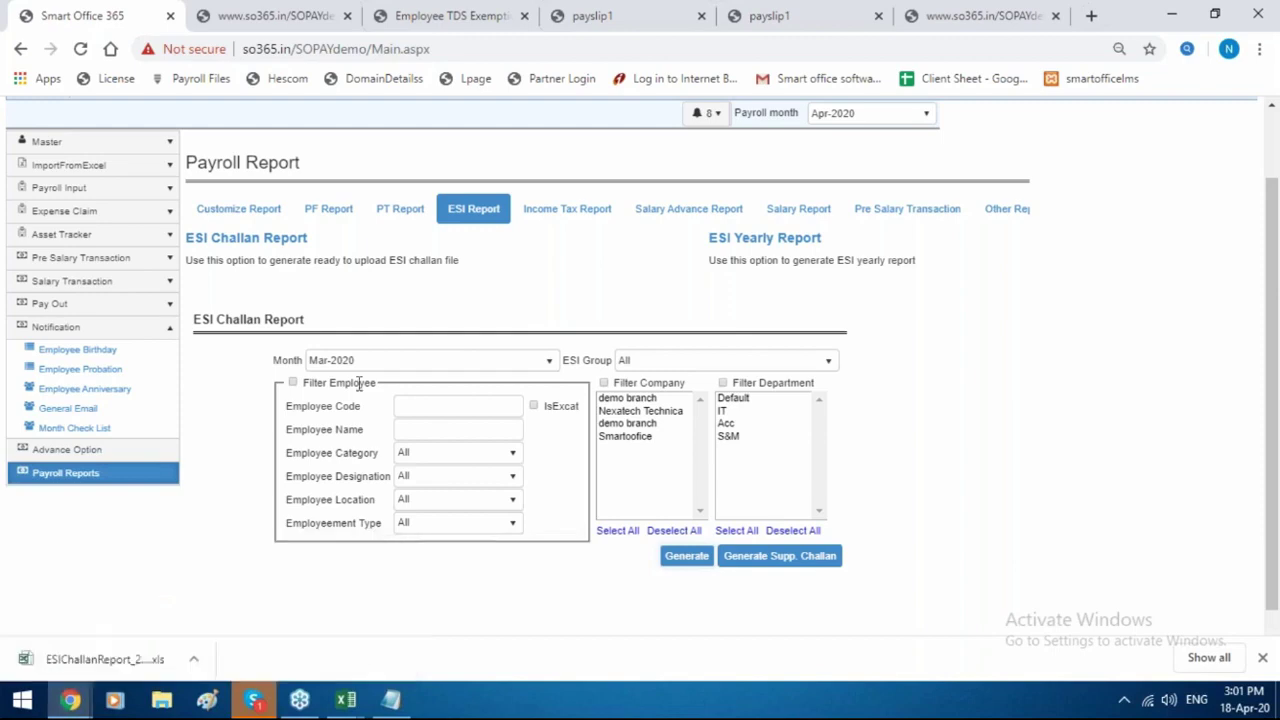
pyautogui.click(119, 660)
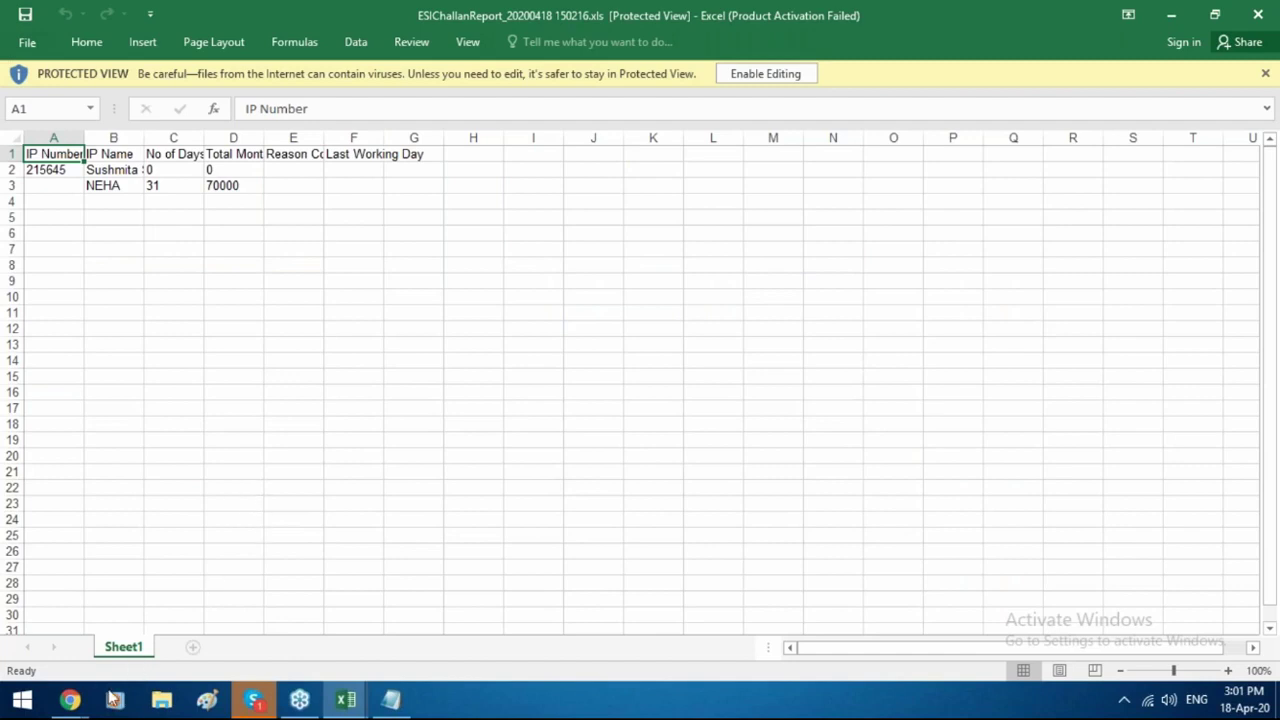
pyautogui.moveTo(78, 702)
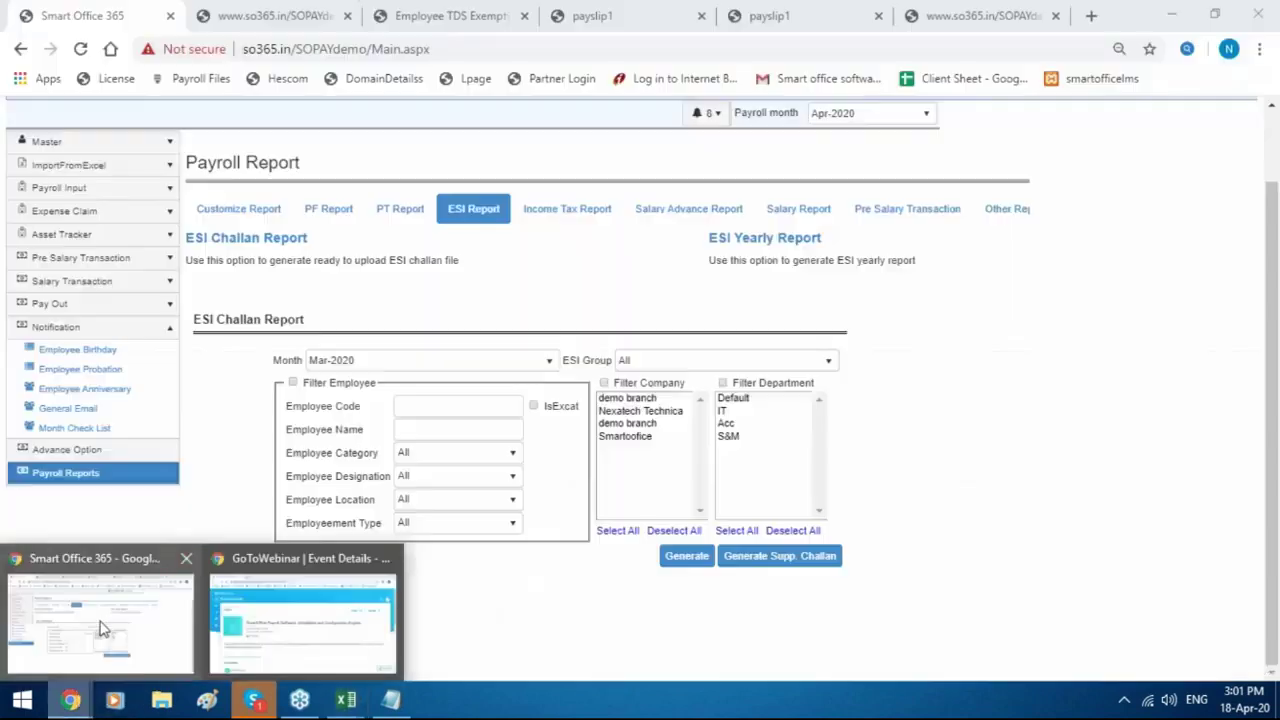
pyautogui.click(100, 620)
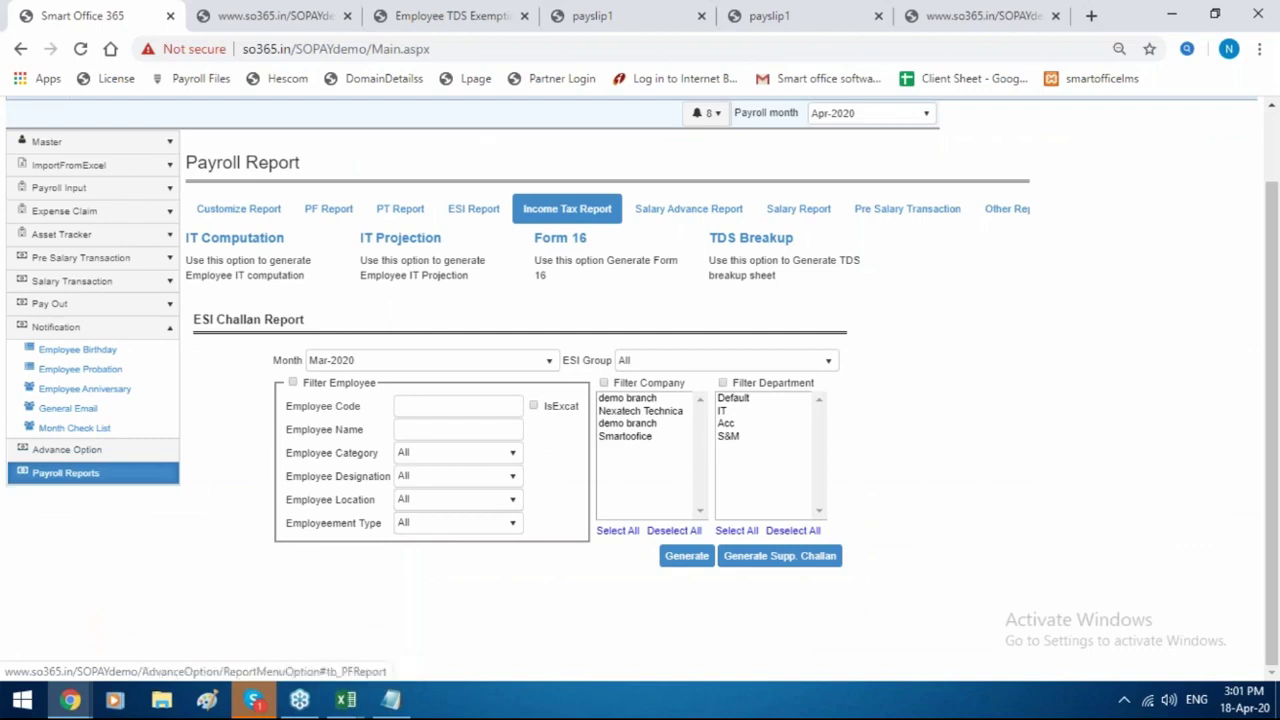
# Generate an employee's Apr-2020 IT computation sheet, showing 770000 total income, and return to Payroll Report.
pyautogui.click(268, 250)
pyautogui.click(548, 384)
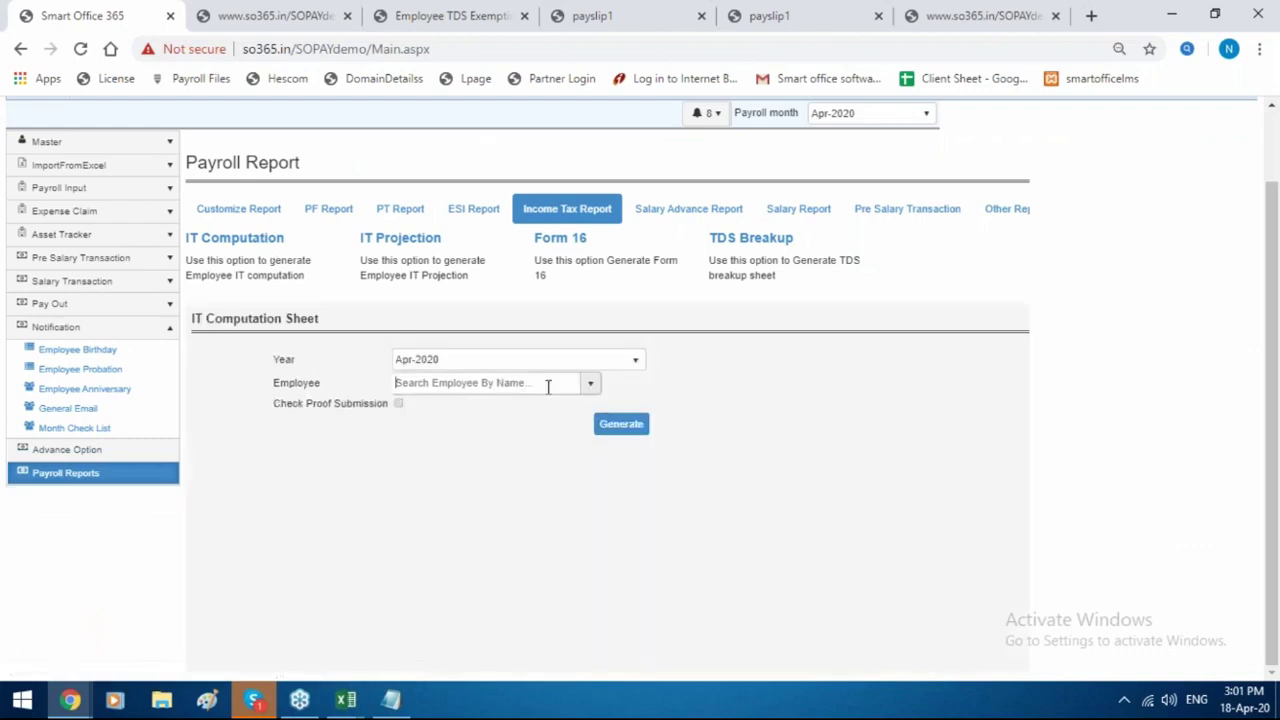
pyautogui.write('neha')
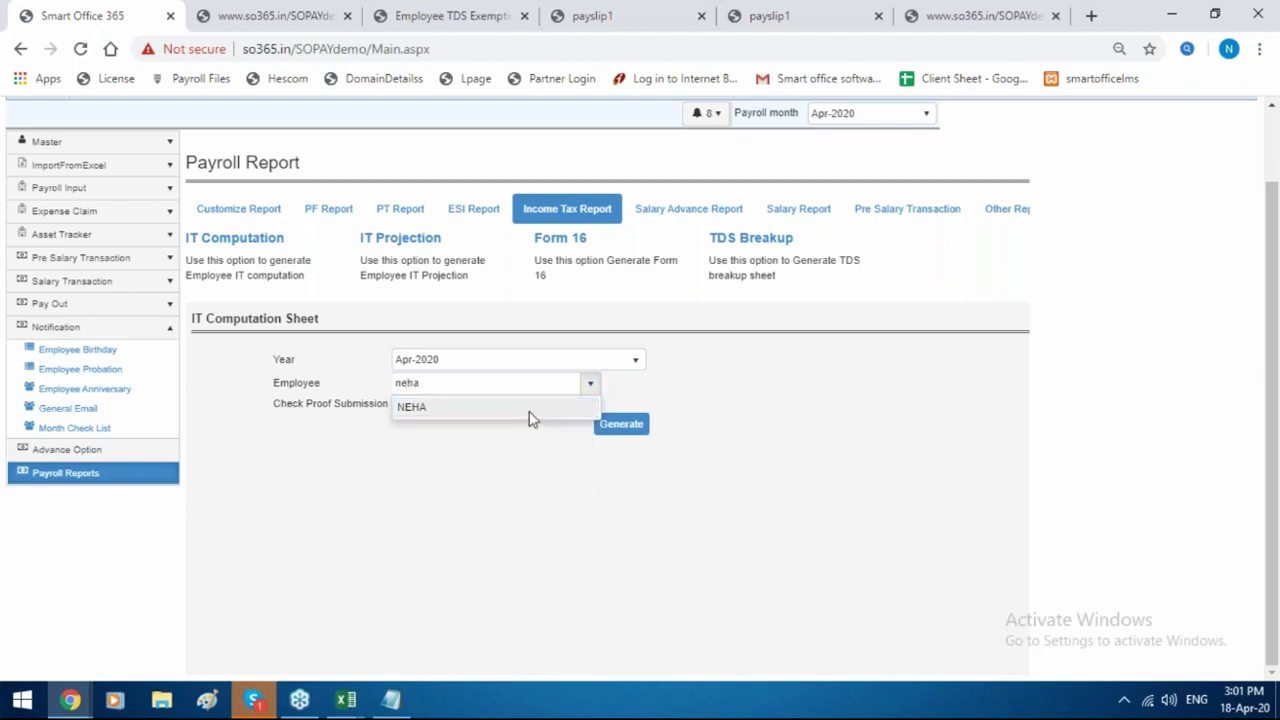
pyautogui.click(528, 408)
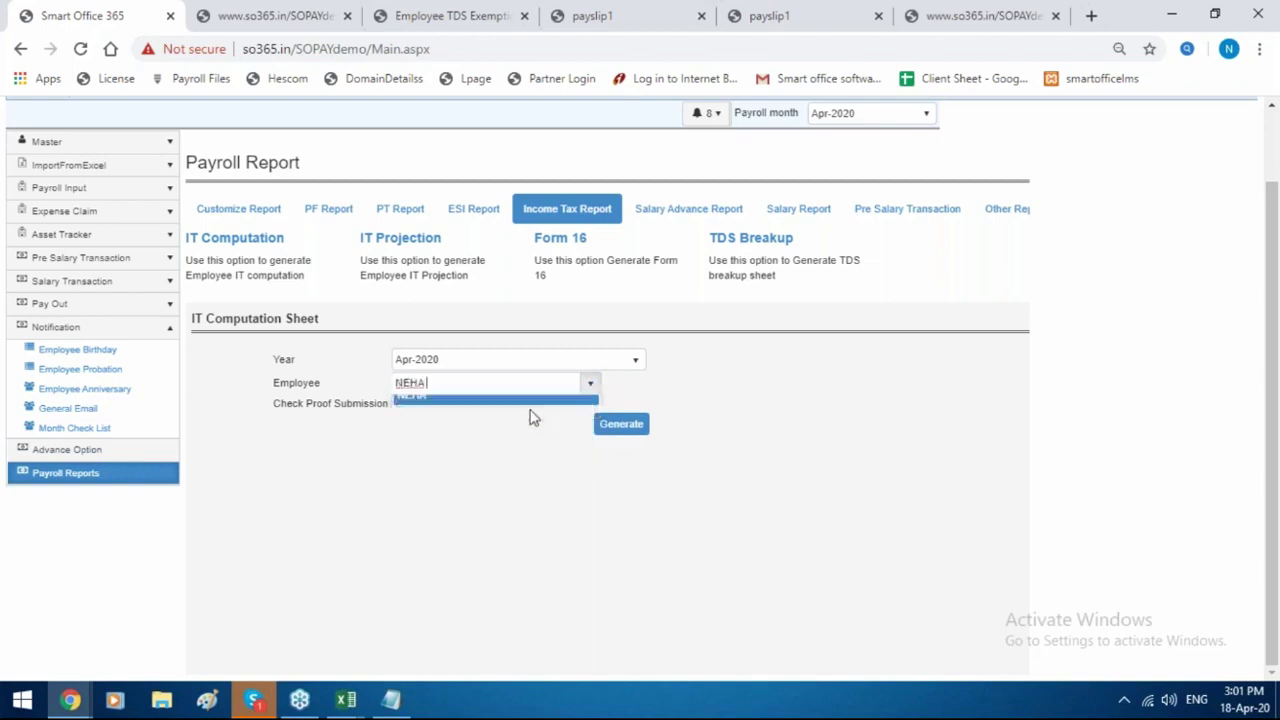
pyautogui.click(624, 428)
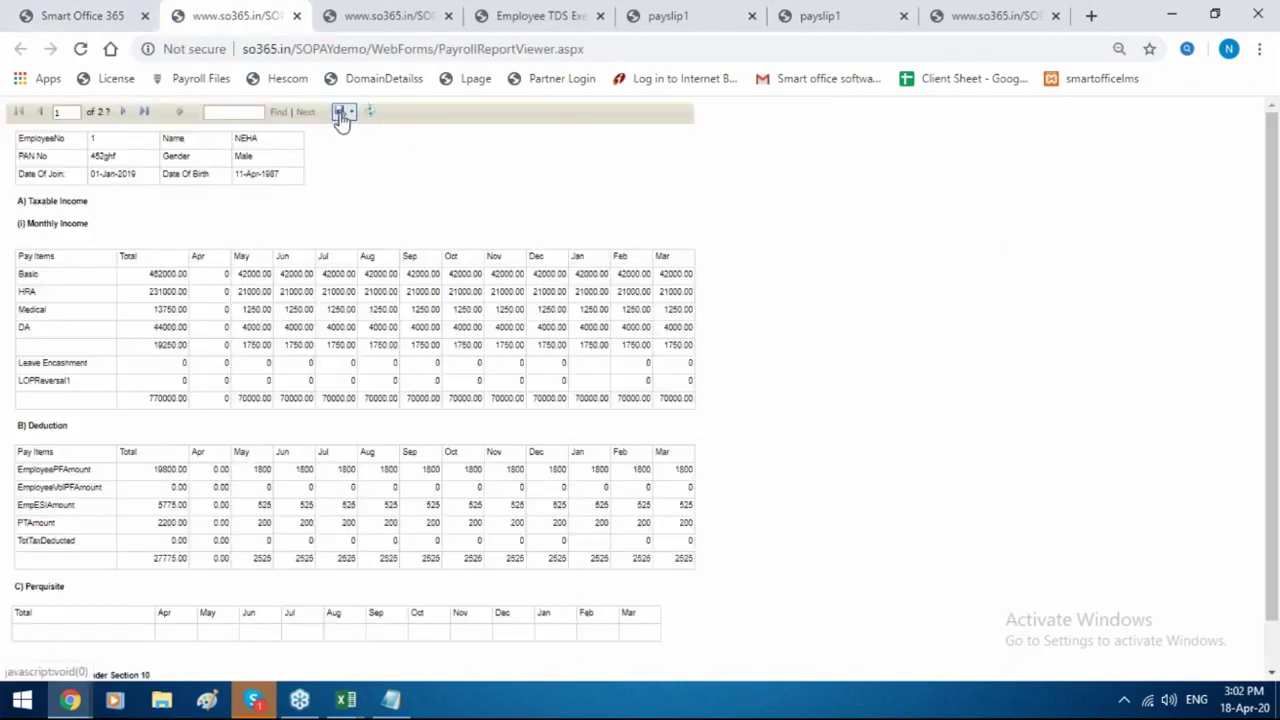
pyautogui.click(340, 112)
pyautogui.click(85, 16)
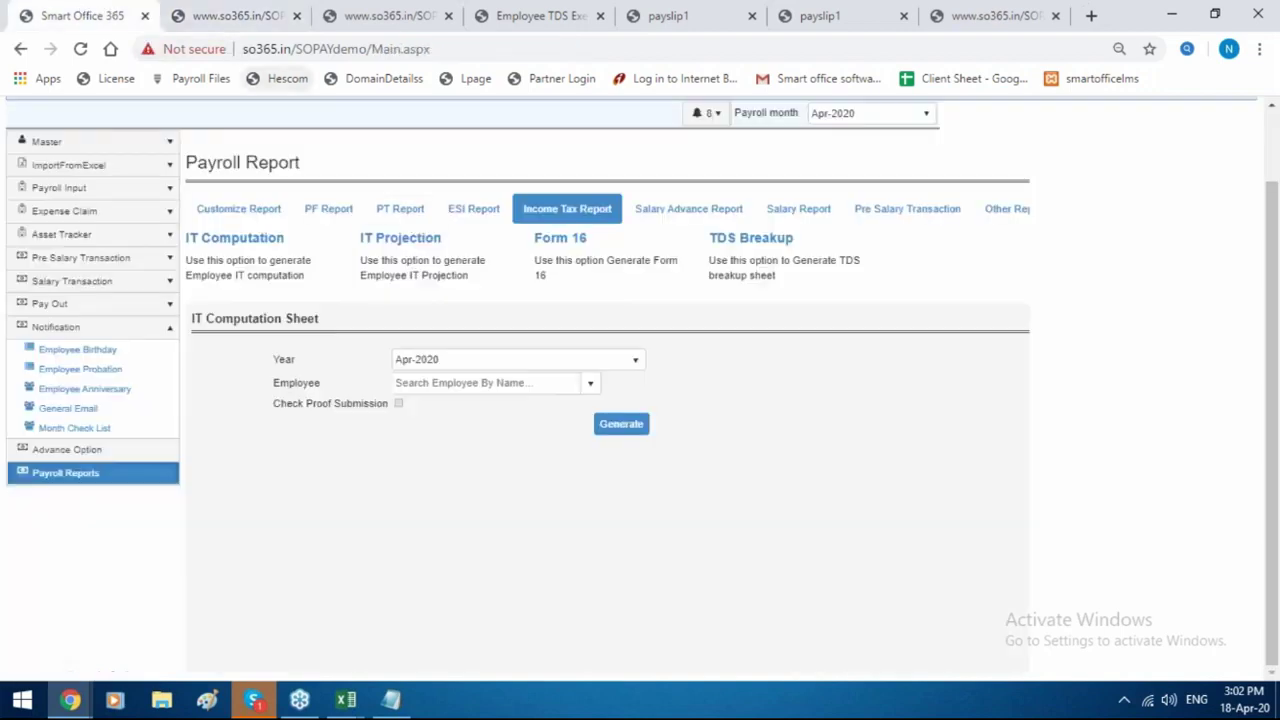
# Generate the Apr-2019 IT projection for the chosen employee and scroll through taxable income and deductions.
pyautogui.click(432, 240)
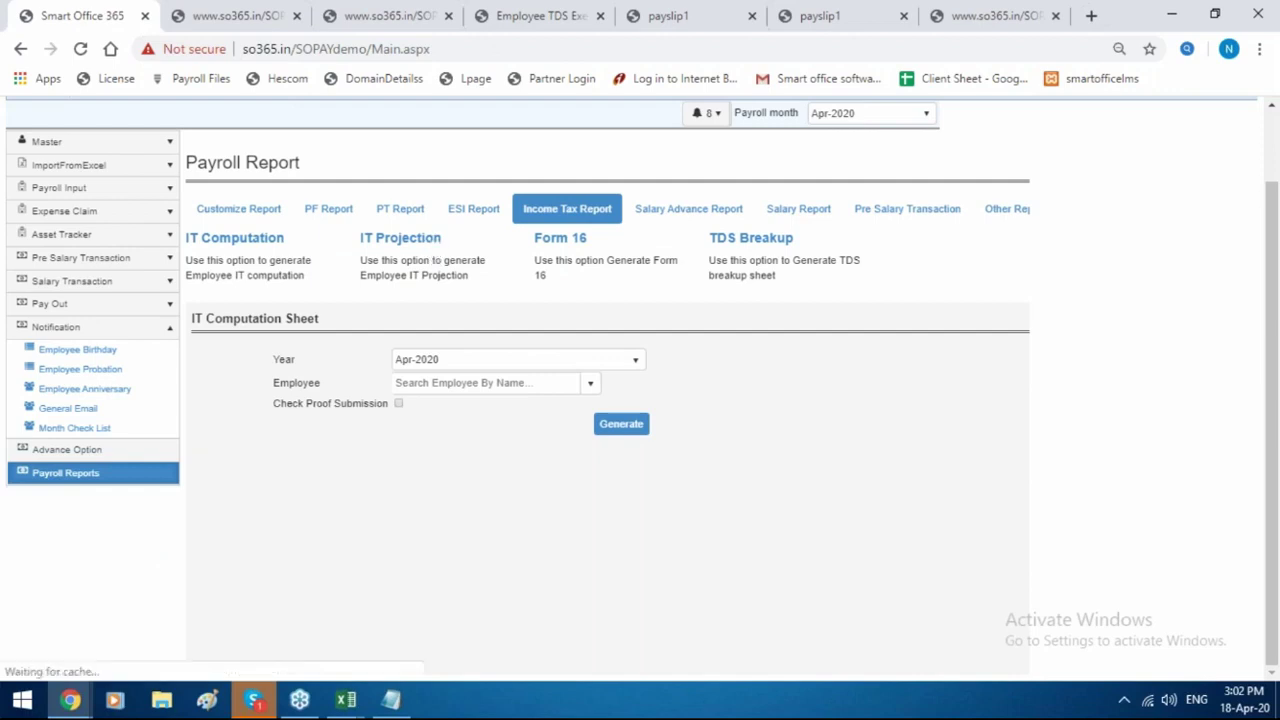
pyautogui.click(517, 384)
pyautogui.write('neh')
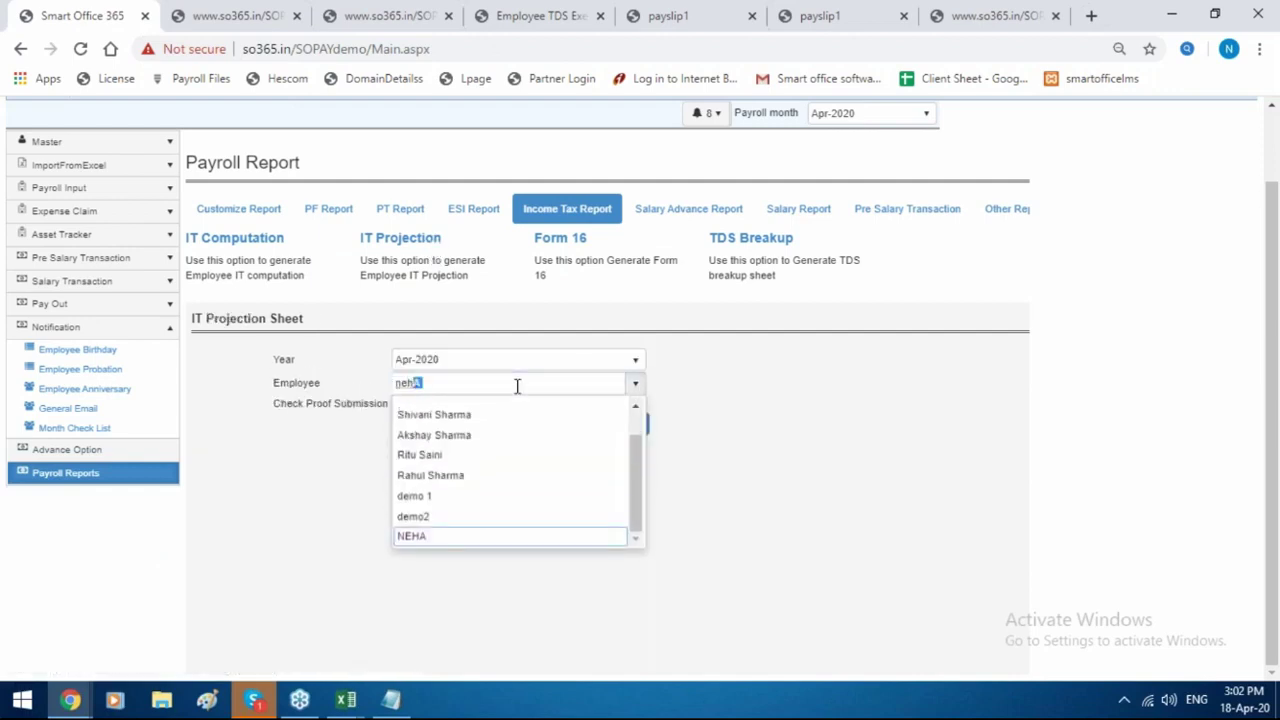
pyautogui.write('a')
pyautogui.click(474, 534)
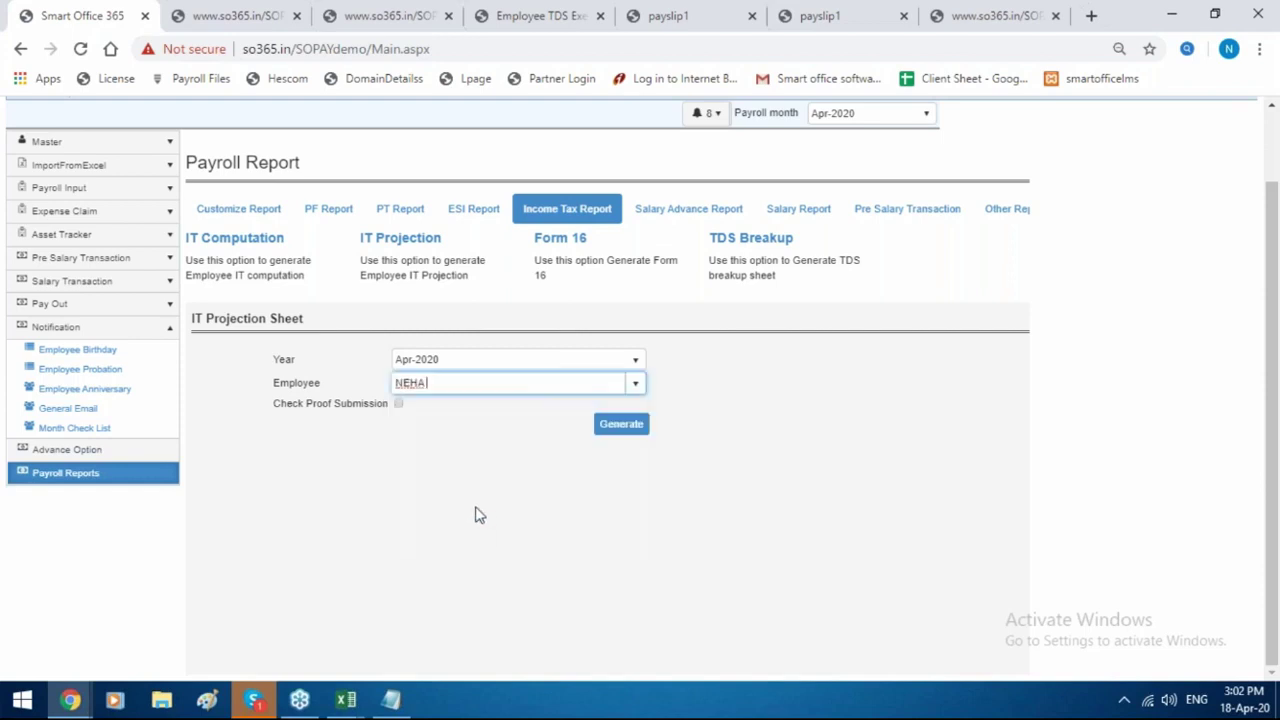
pyautogui.click(494, 364)
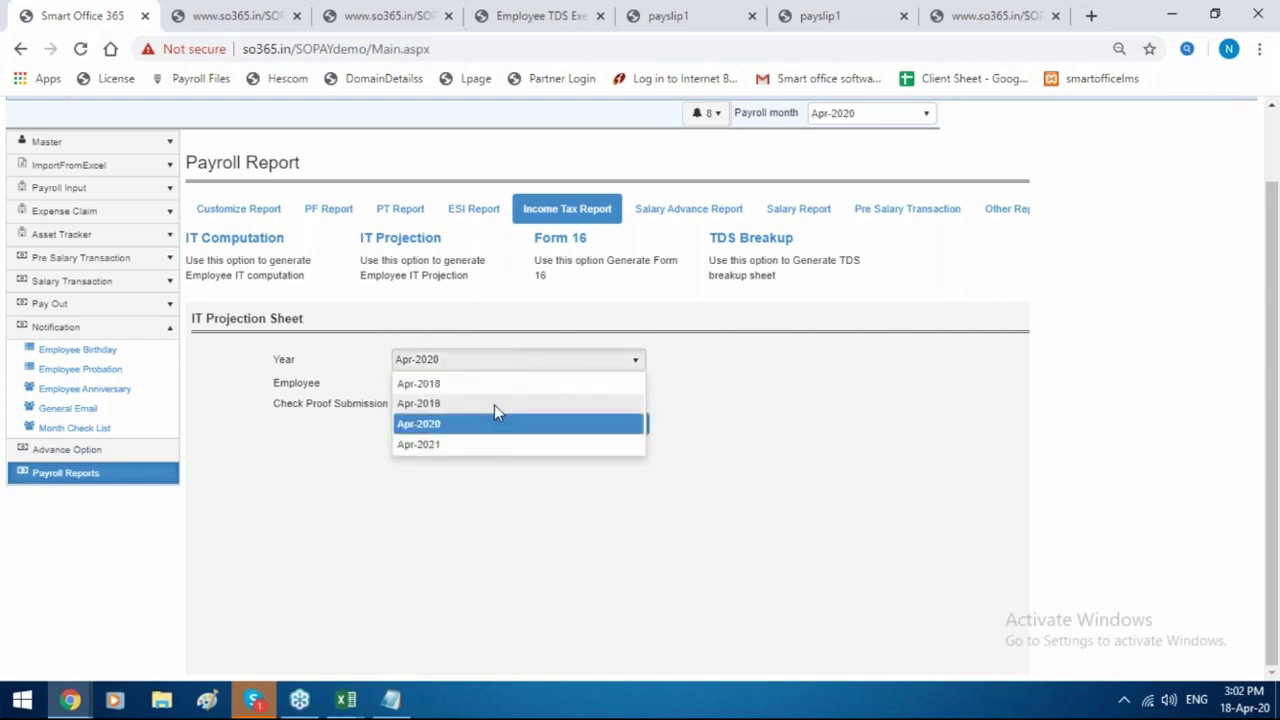
pyautogui.click(494, 404)
pyautogui.click(636, 432)
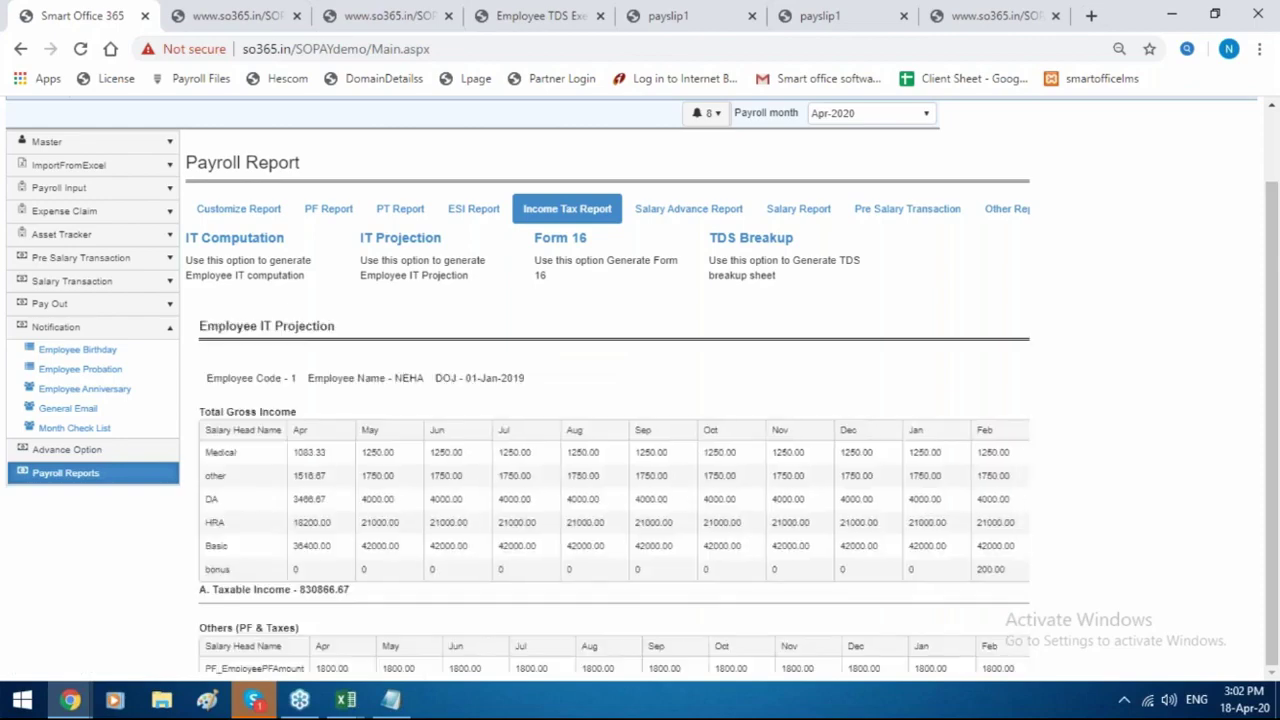
pyautogui.scroll(-1, 614, 490)
pyautogui.scroll(-4, 614, 488)
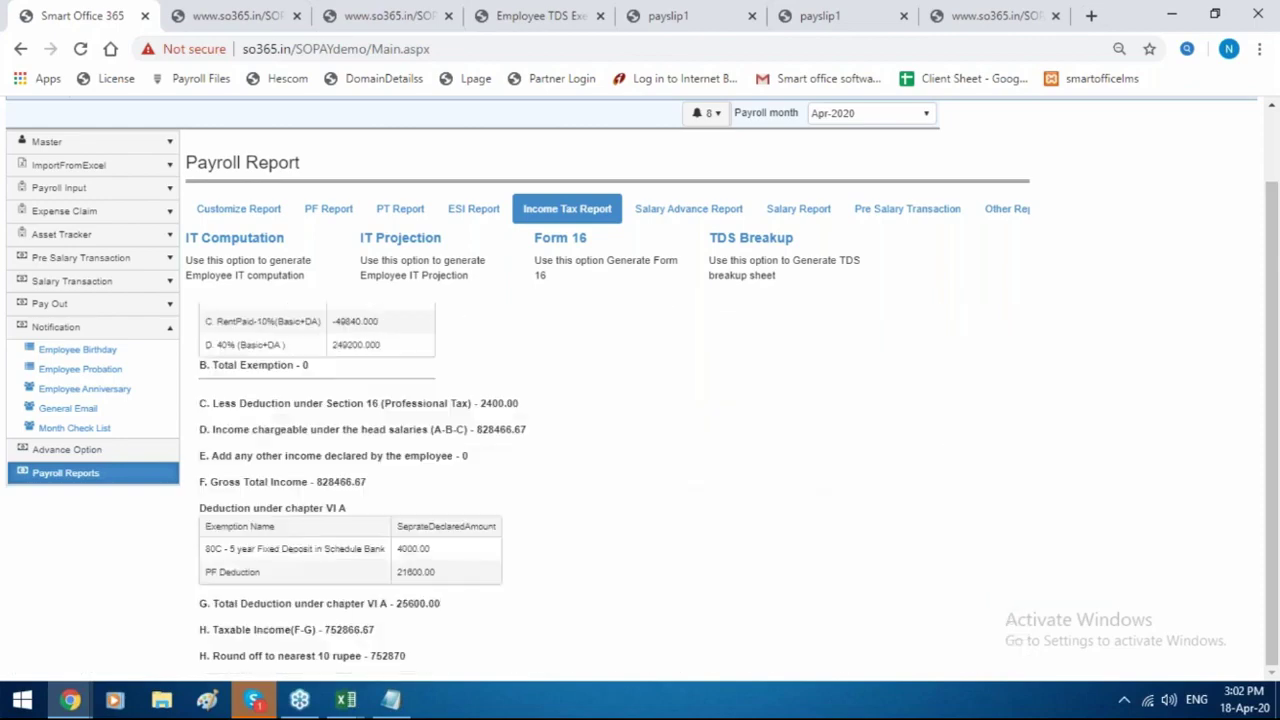
# Download Form 16 Part B for financial year Apr-2019, filtered to exact employee code 1.
pyautogui.click(577, 243)
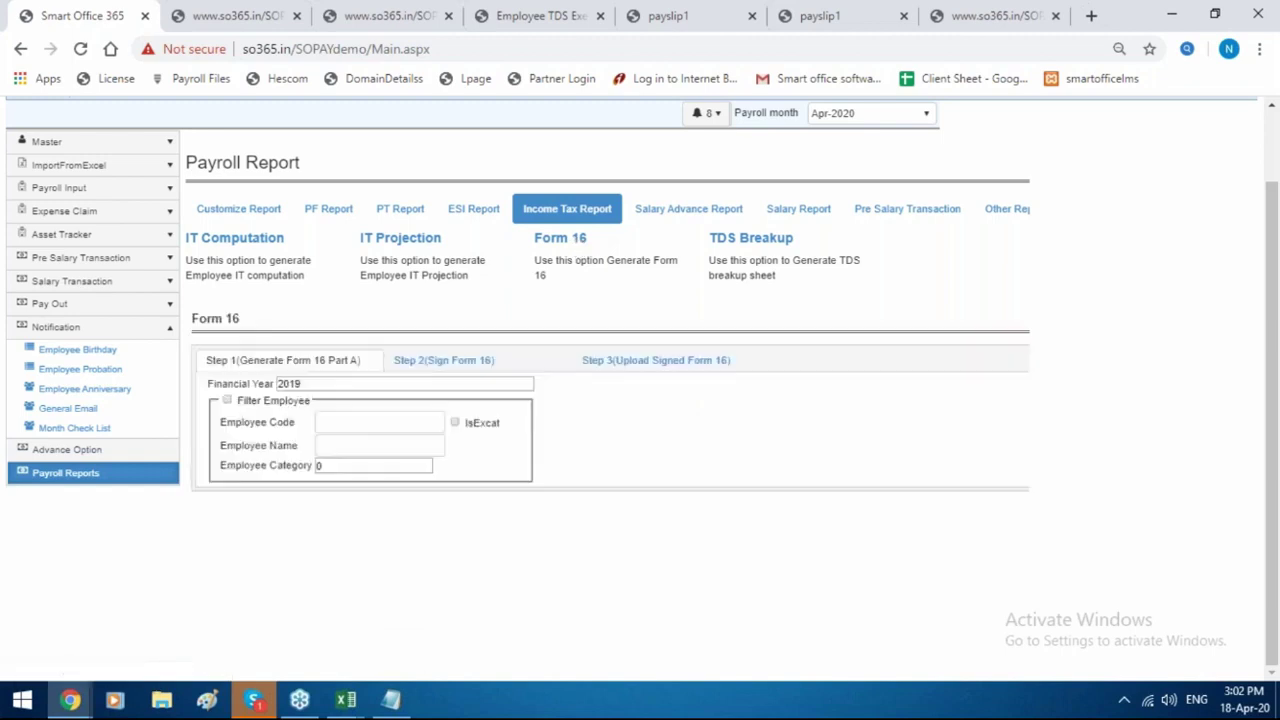
pyautogui.click(374, 386)
pyautogui.click(300, 408)
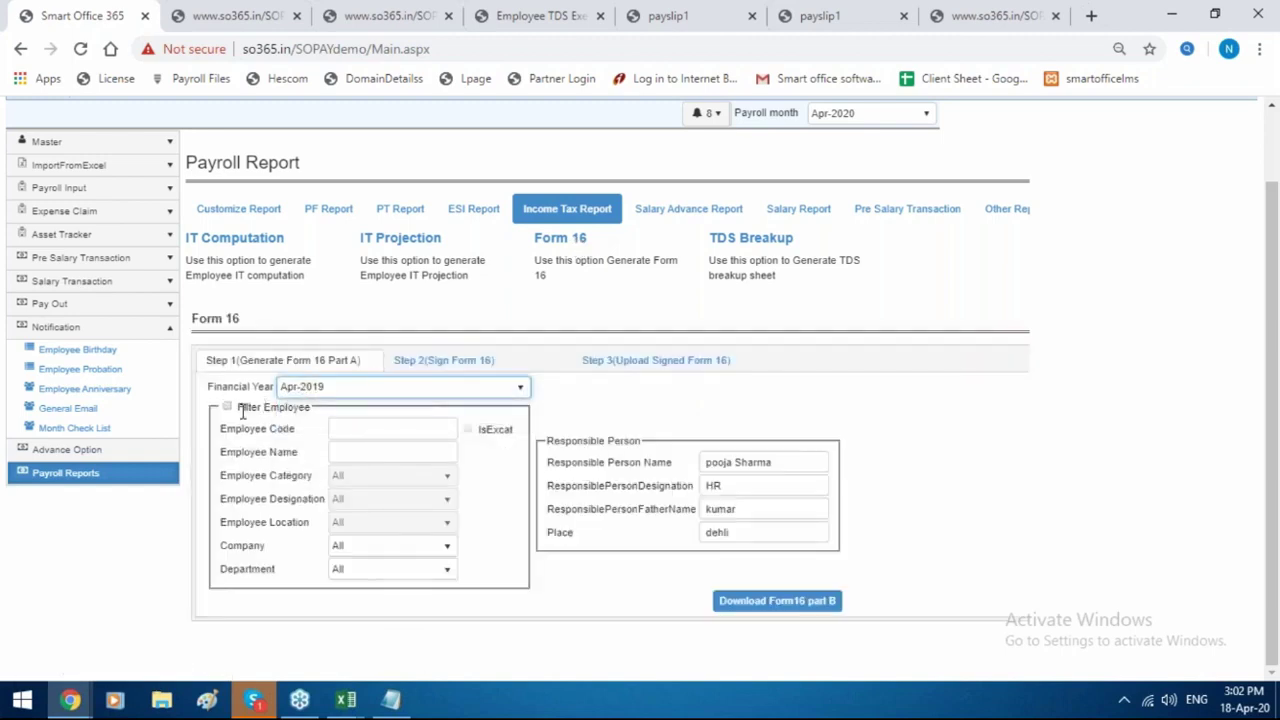
pyautogui.click(228, 408)
pyautogui.click(364, 432)
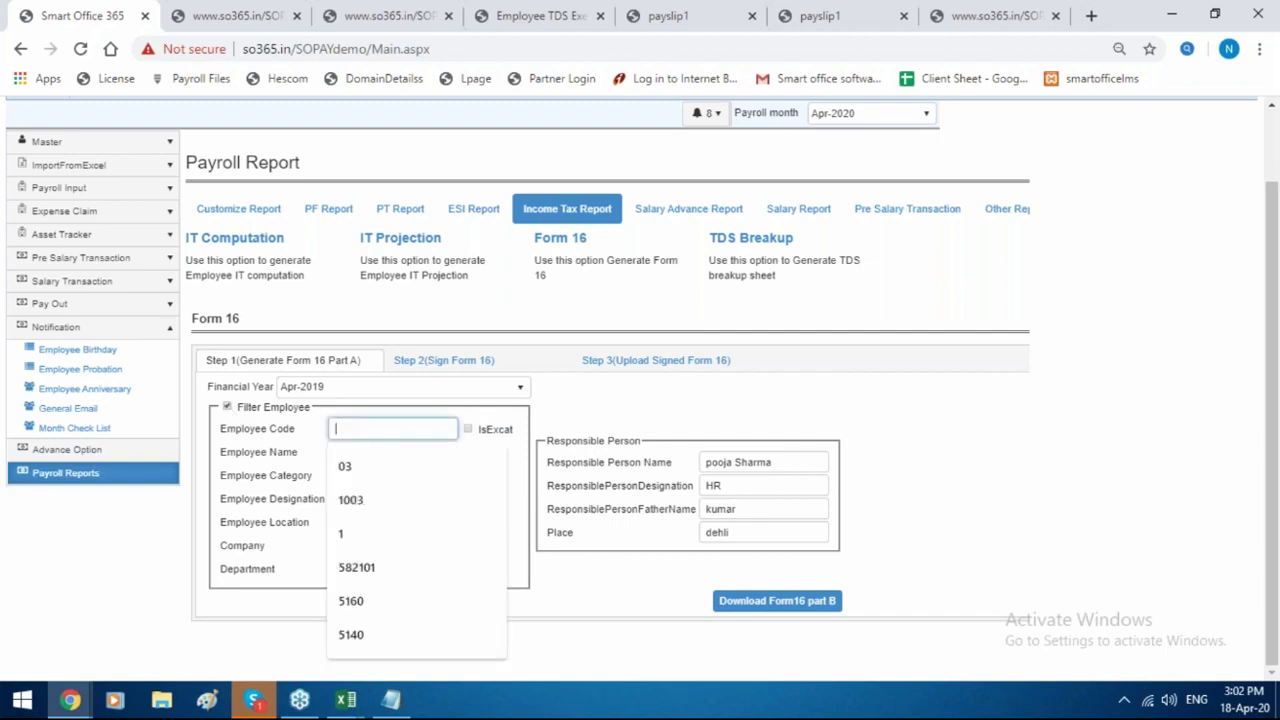
pyautogui.write('1')
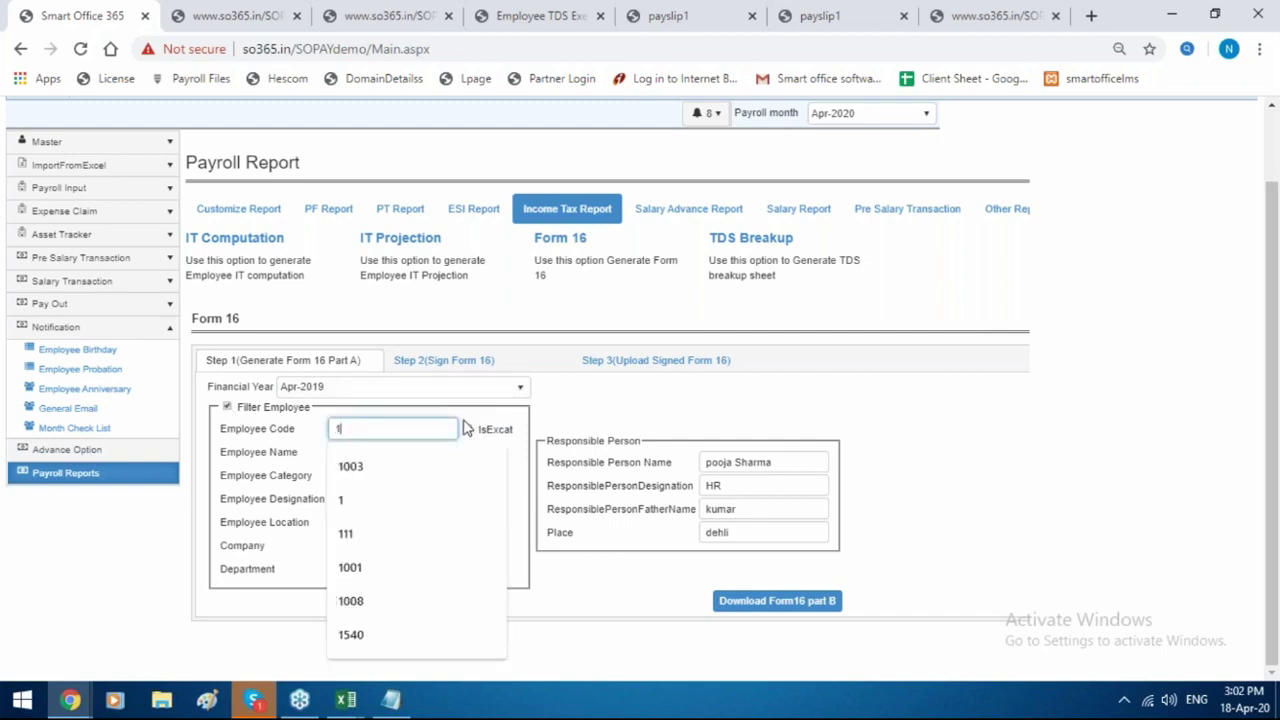
pyautogui.click(467, 429)
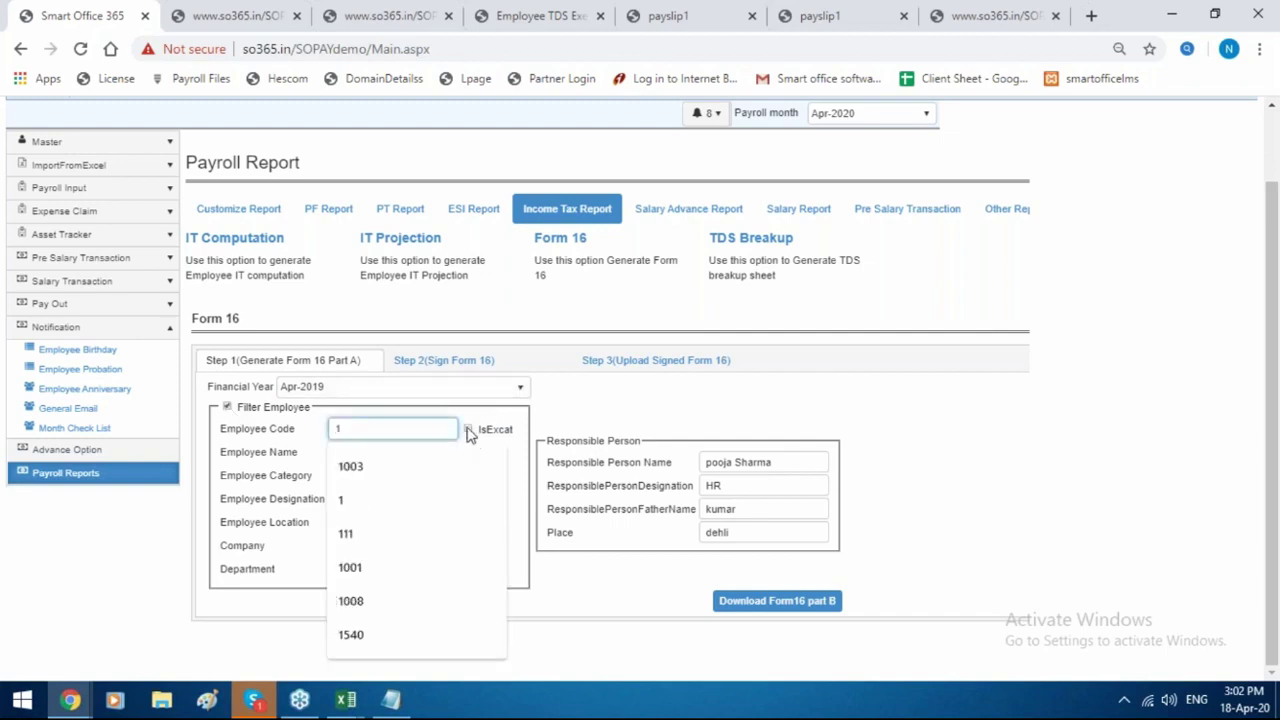
pyautogui.click(794, 603)
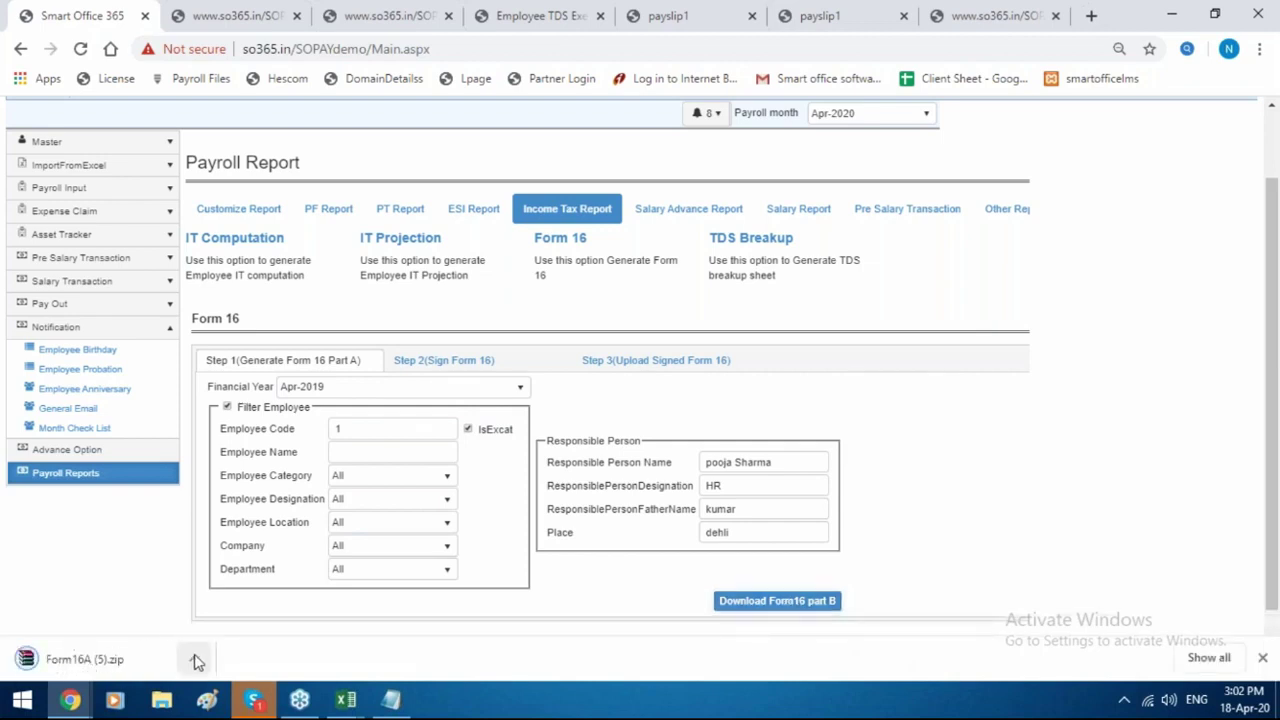
# Open the Form 16 PDF from the downloaded archive, showing 830666.67 gross salary, then return to the payroll page.
pyautogui.click(194, 659)
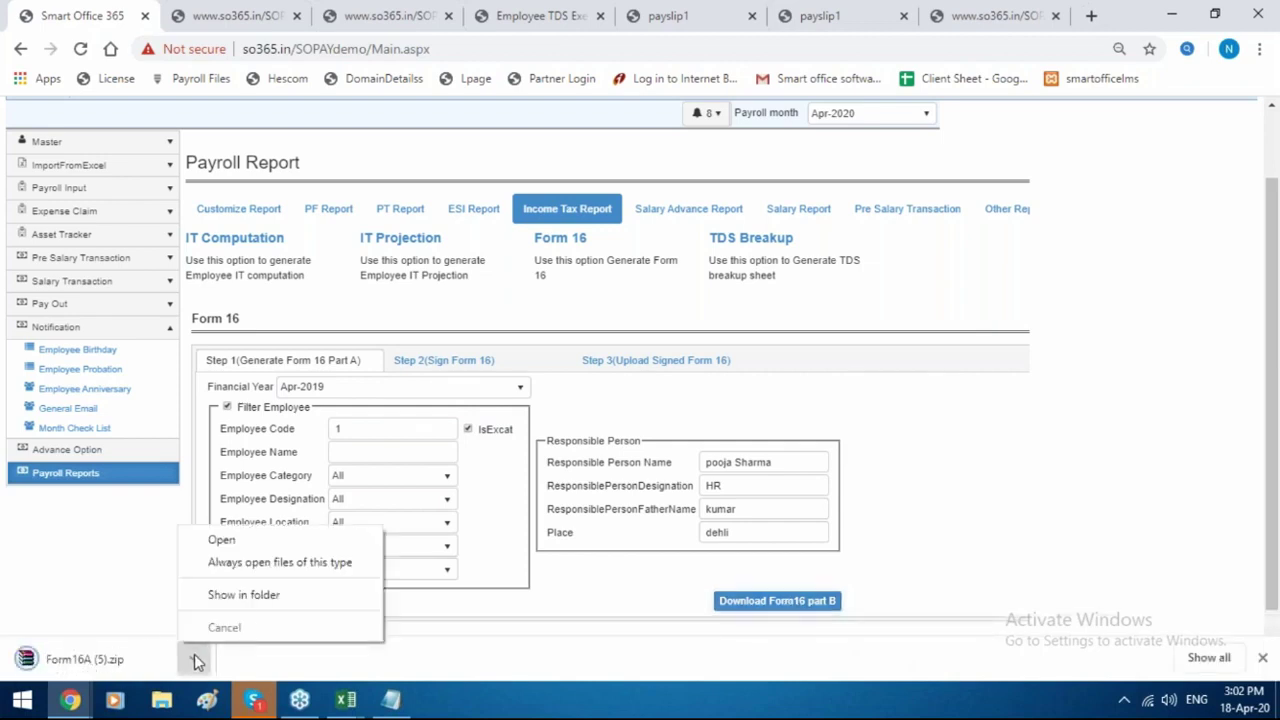
pyautogui.click(292, 550)
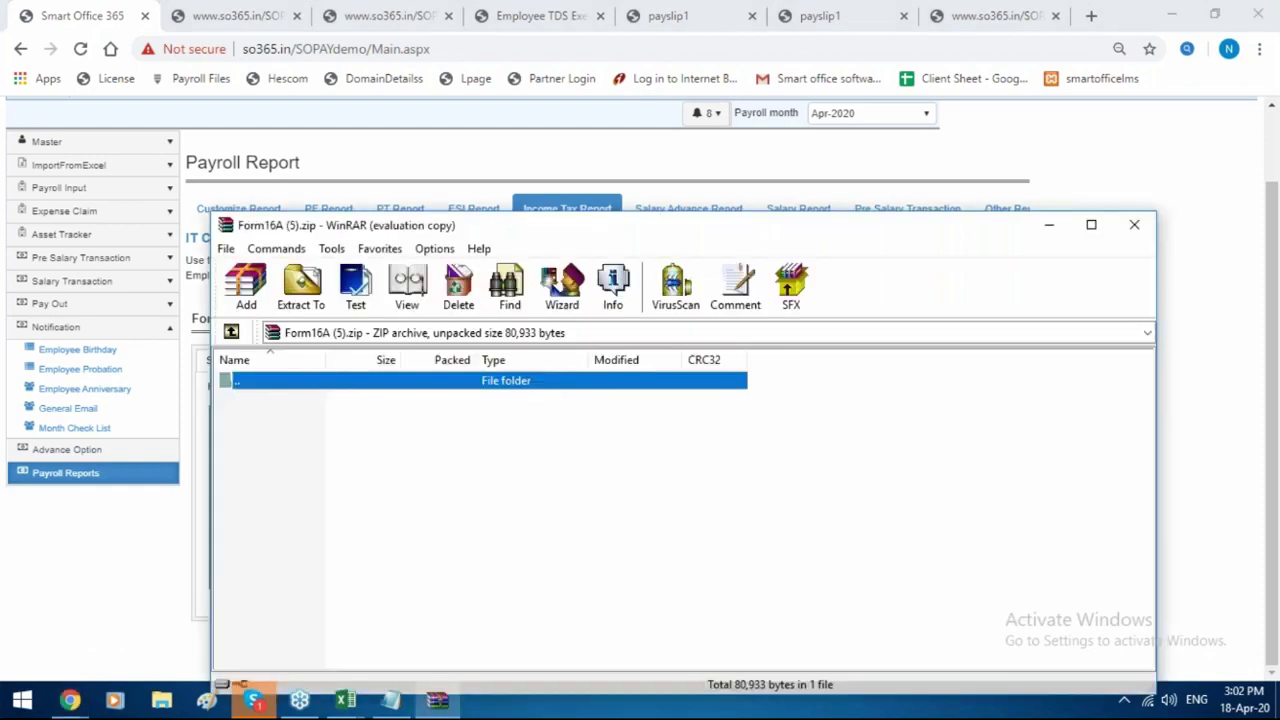
pyautogui.click(964, 50)
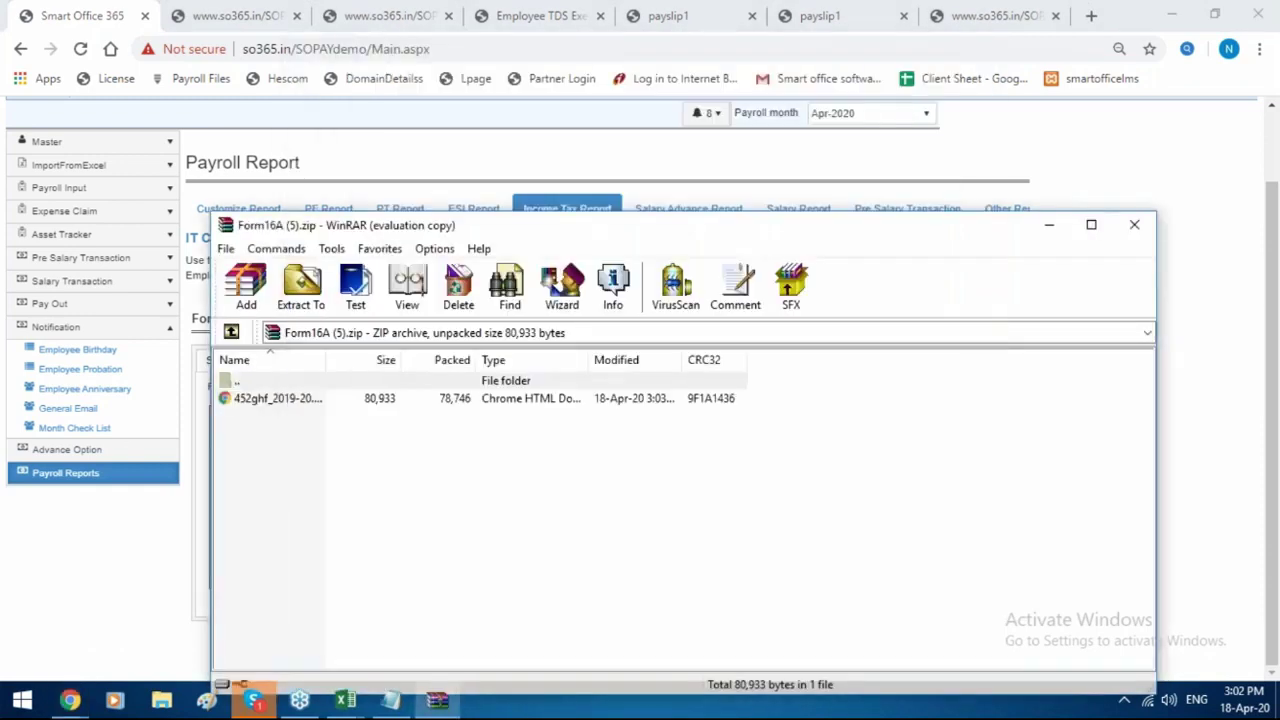
pyautogui.click(452, 400)
pyautogui.doubleClick(452, 400)
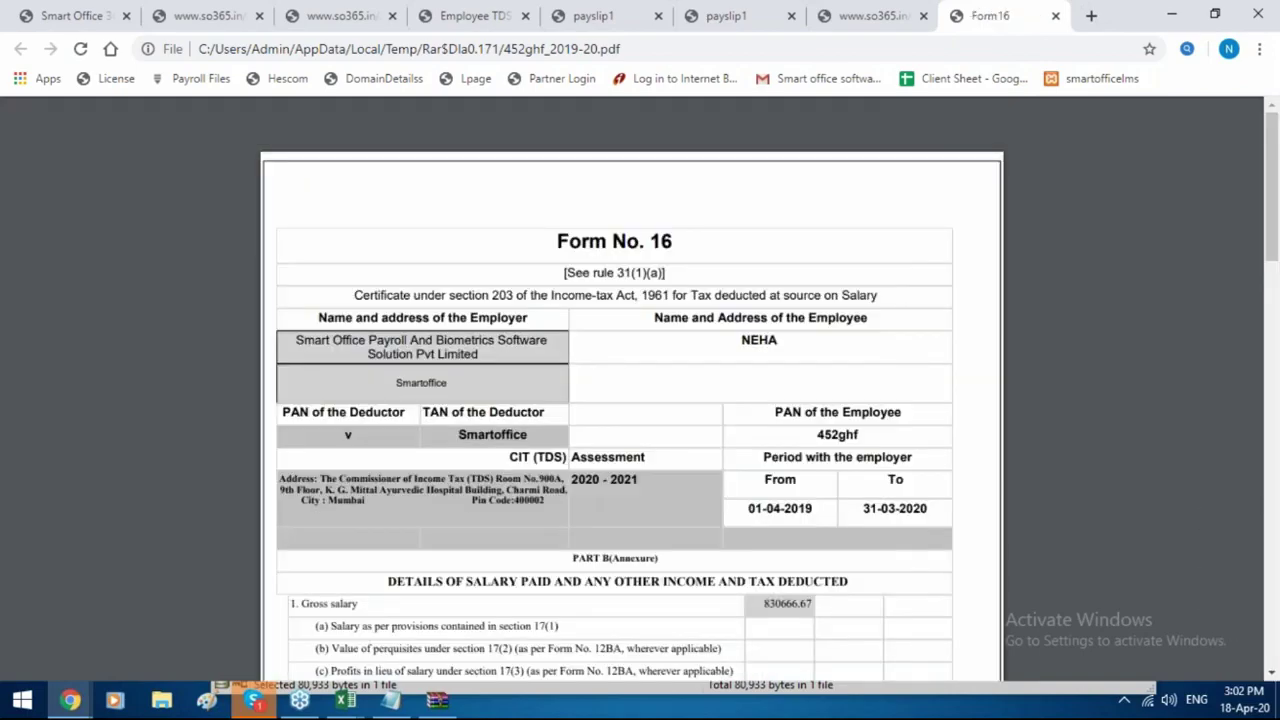
pyautogui.scroll(-15, 630, 400)
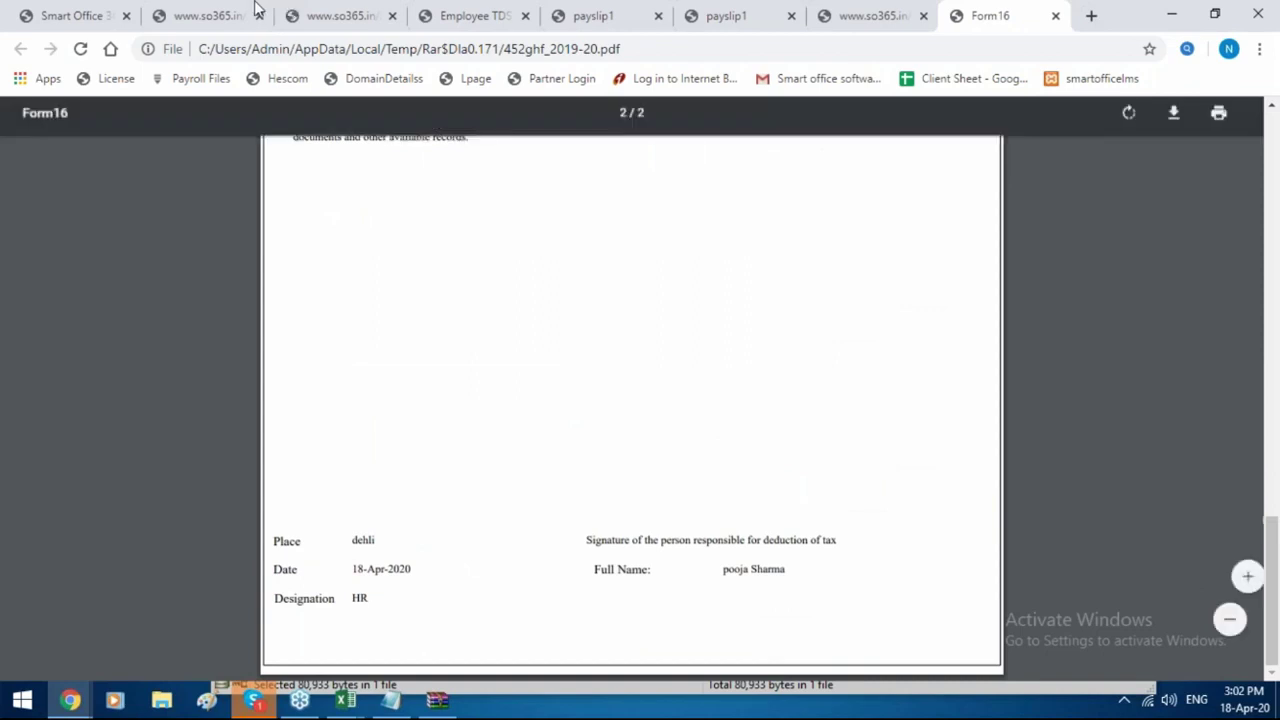
pyautogui.click(52, 8)
pyautogui.scroll(3, 450, 243)
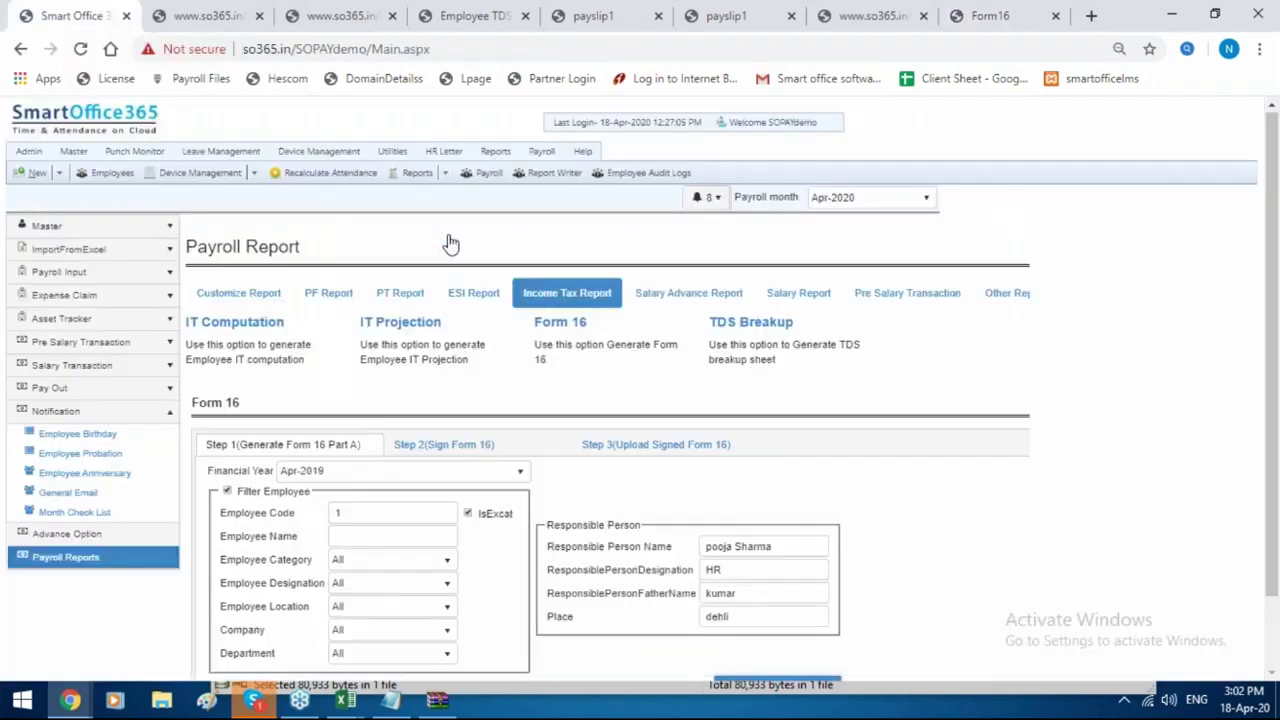
# Open the TDS Breakup Report form, then list the Salary Advance report options.
pyautogui.click(745, 323)
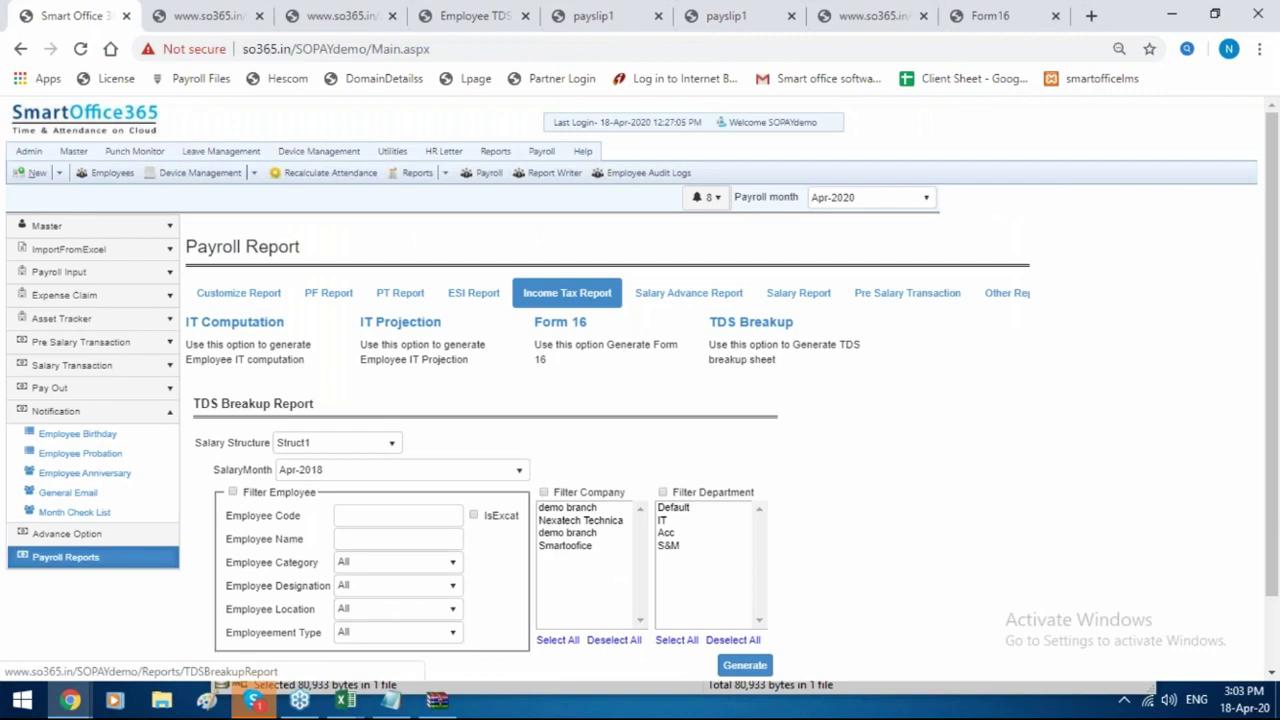
pyautogui.click(712, 300)
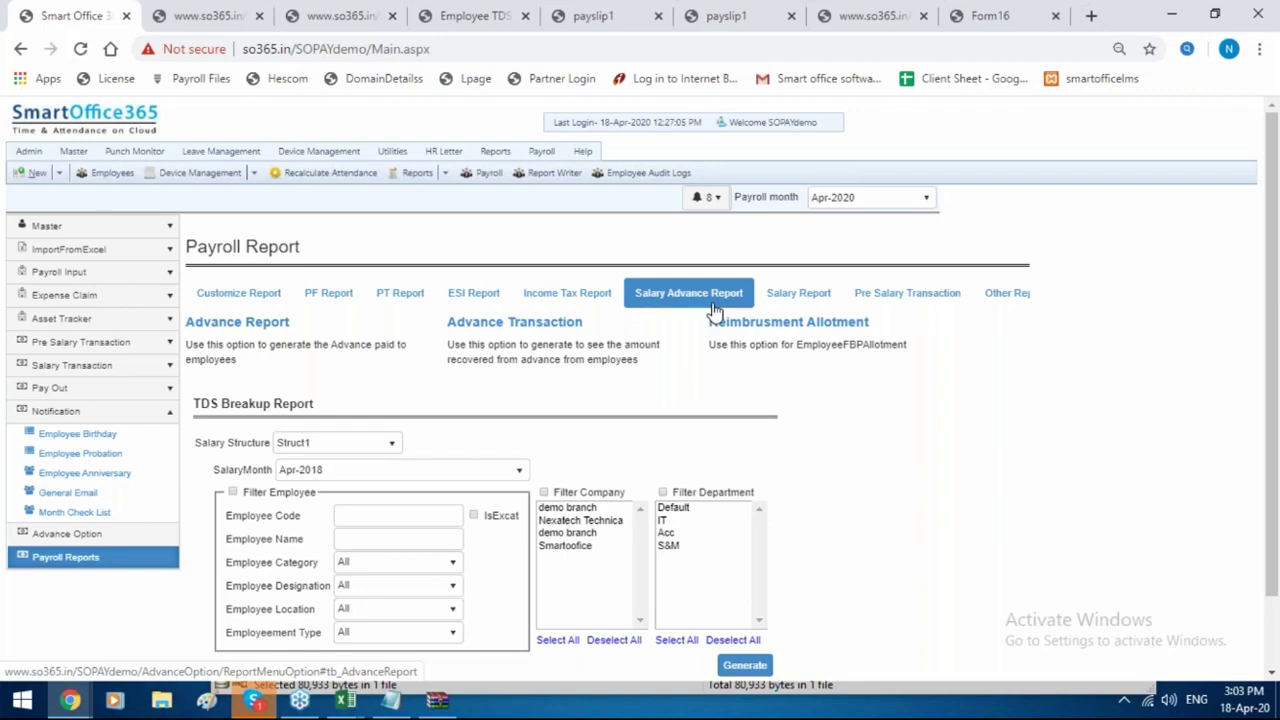
# Generate the Advance Report for 18-Mar-2020 to 18-Apr-2020 and return to Payroll Report.
pyautogui.click(247, 330)
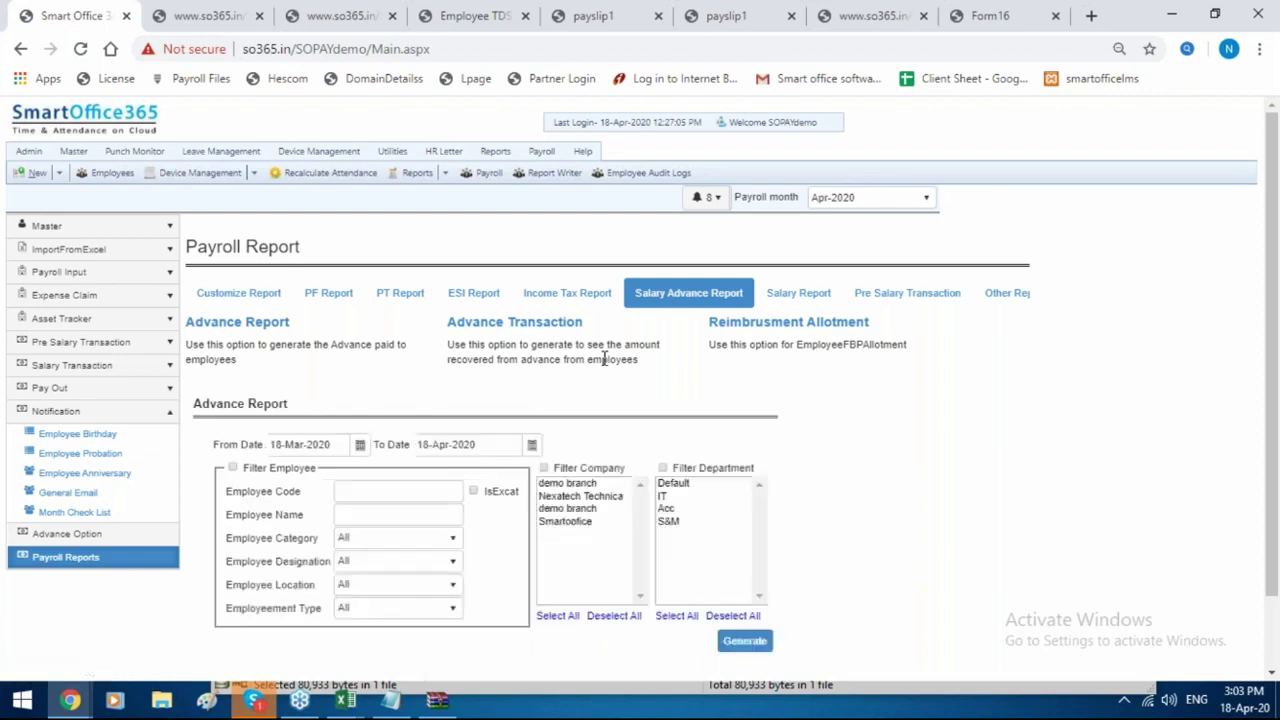
pyautogui.scroll(-1, 700, 540)
pyautogui.click(746, 557)
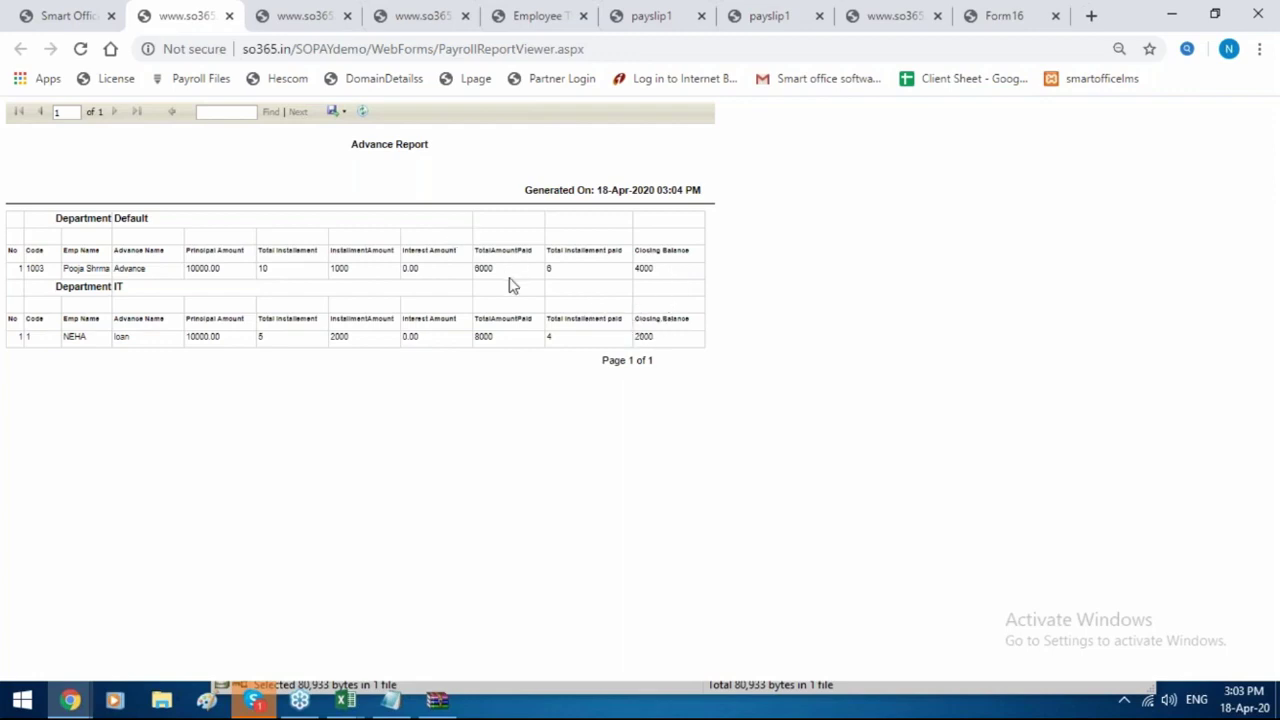
pyautogui.click(64, 14)
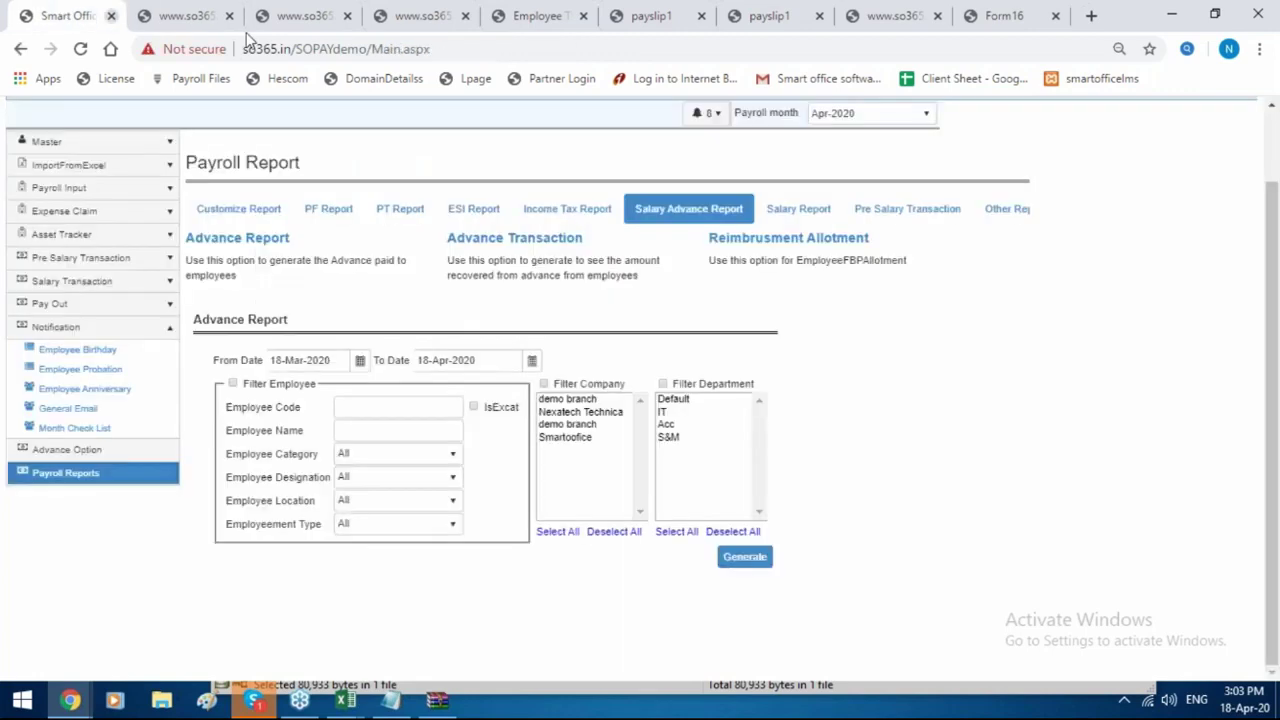
# Generate the Advance Transaction Report for the same period and return to Payroll Report.
pyautogui.click(506, 242)
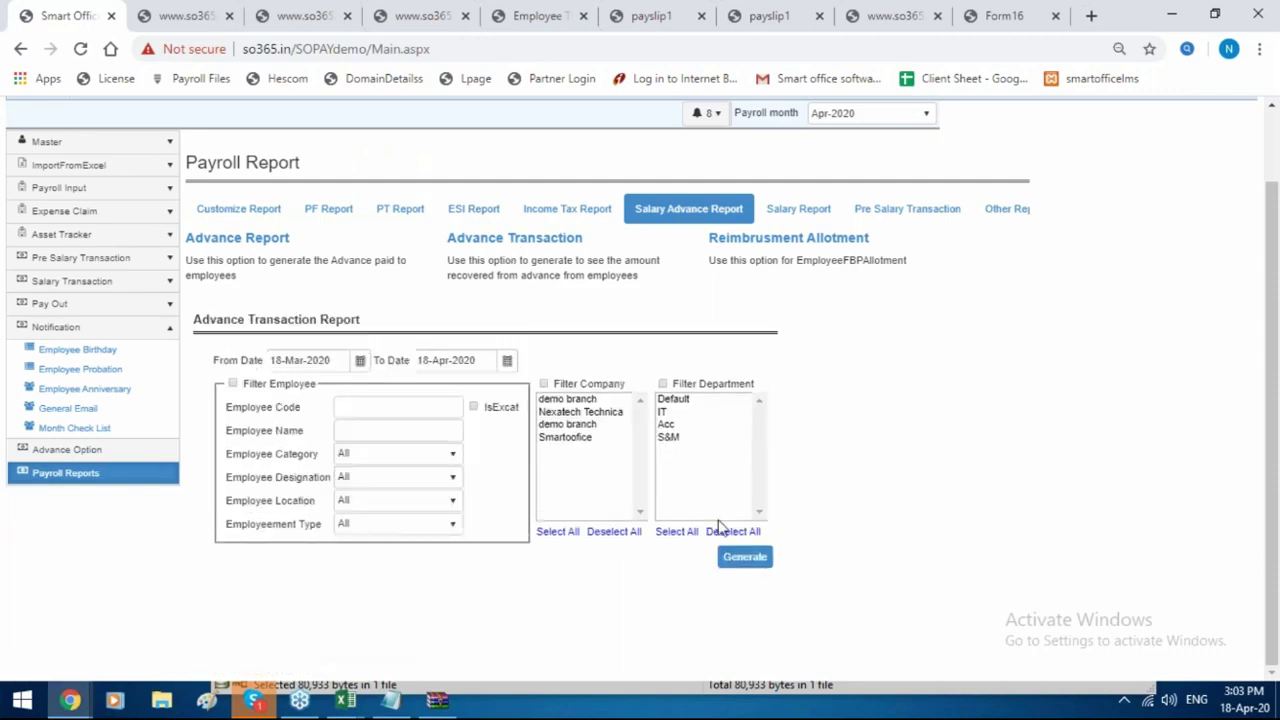
pyautogui.click(763, 568)
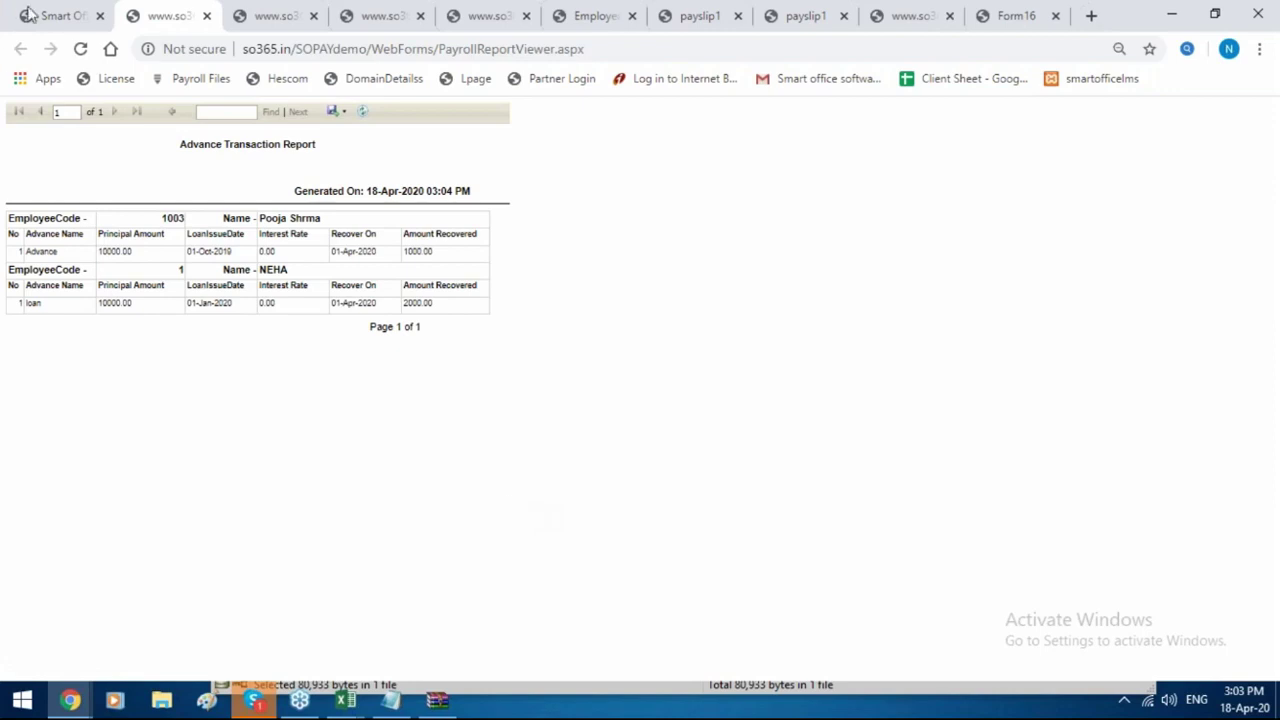
pyautogui.click(52, 16)
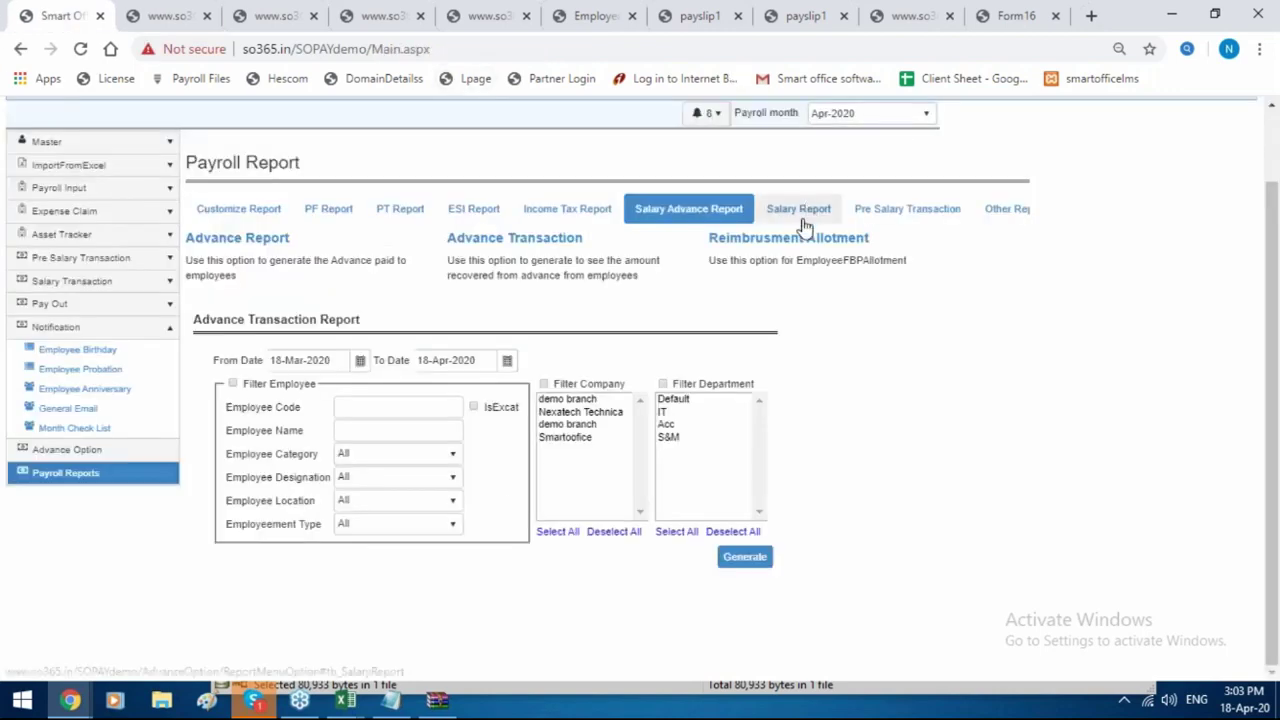
# Generate the Salary Report's Earning Report from Mar-2020 and open the downloaded xlsx.
pyautogui.click(798, 212)
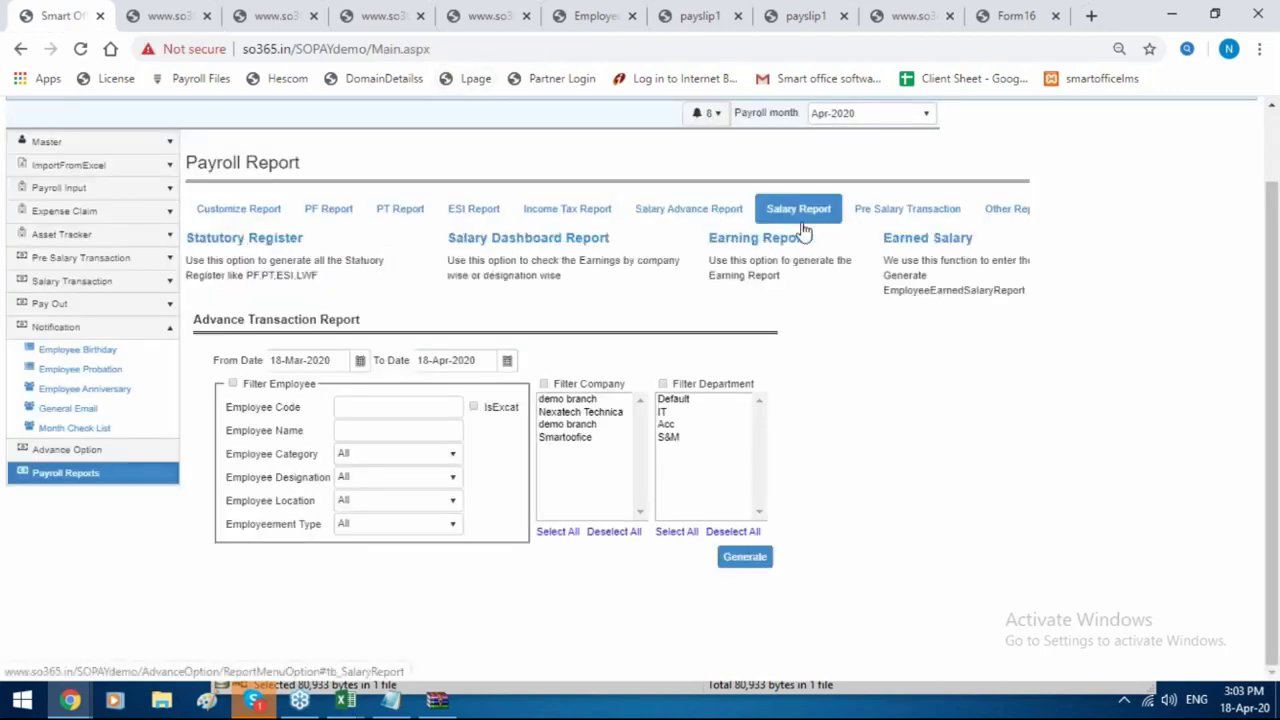
pyautogui.click(905, 243)
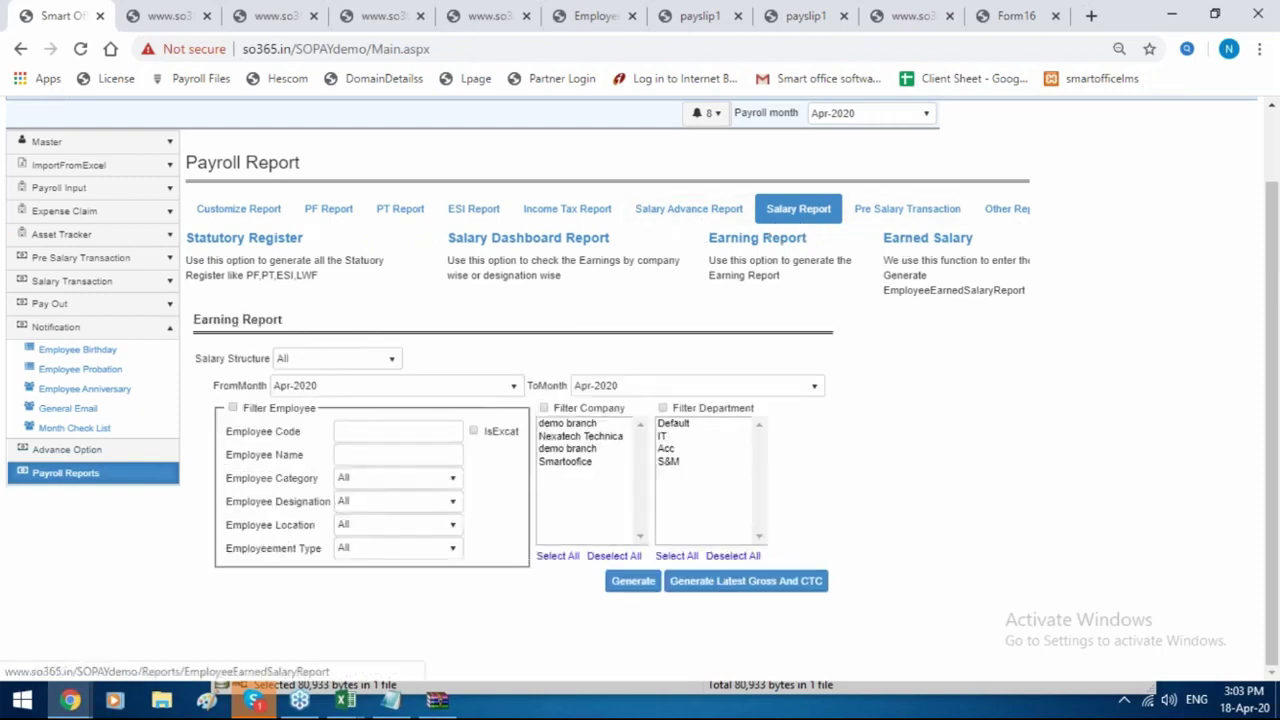
pyautogui.click(458, 391)
pyautogui.click(400, 518)
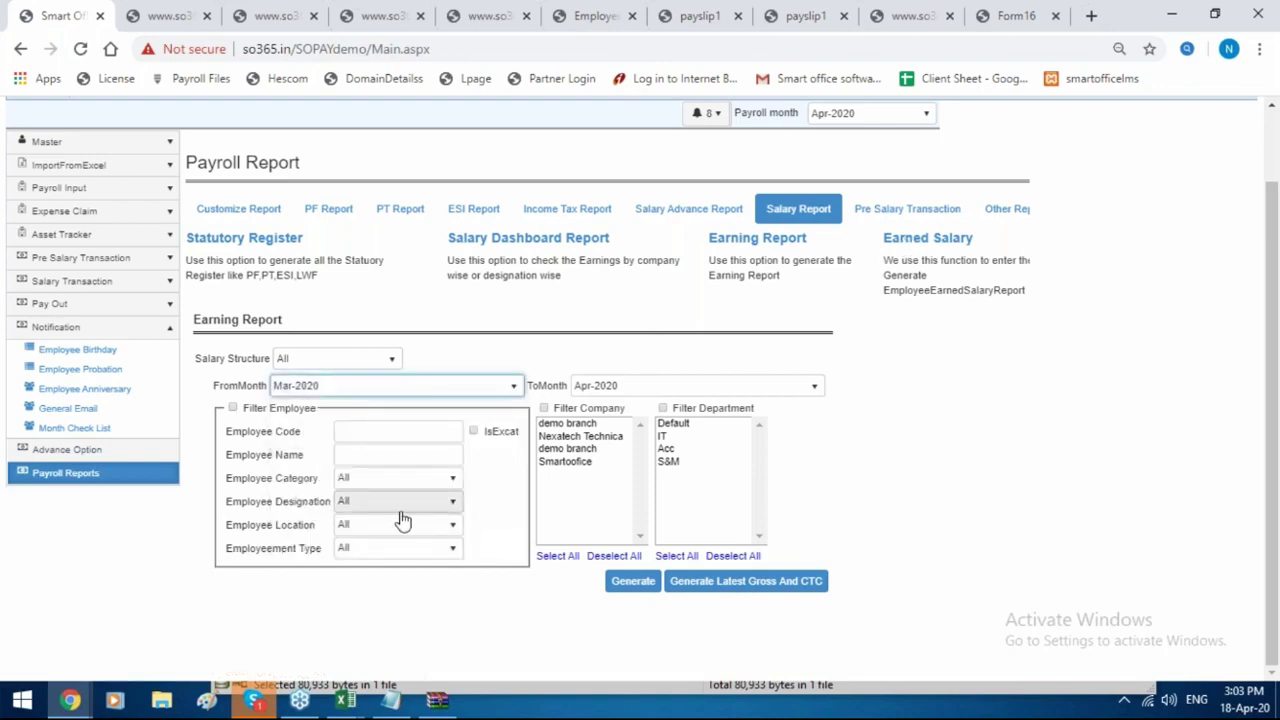
pyautogui.click(634, 582)
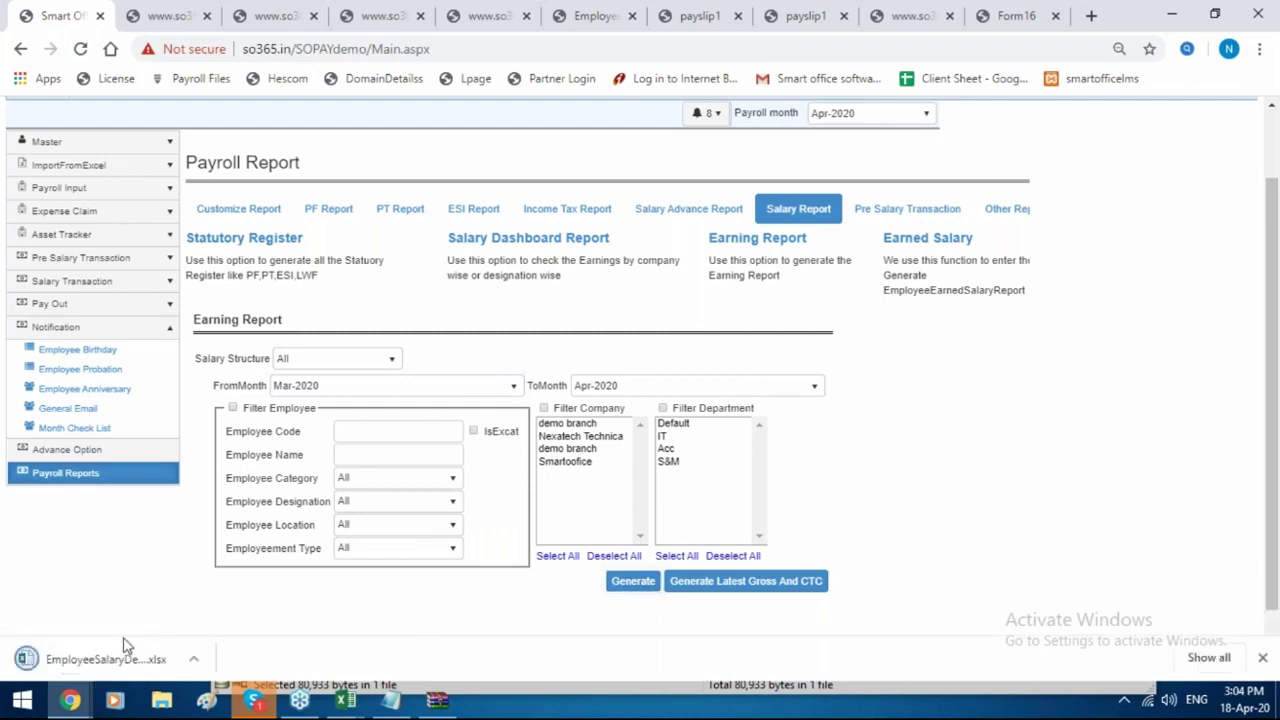
pyautogui.click(103, 662)
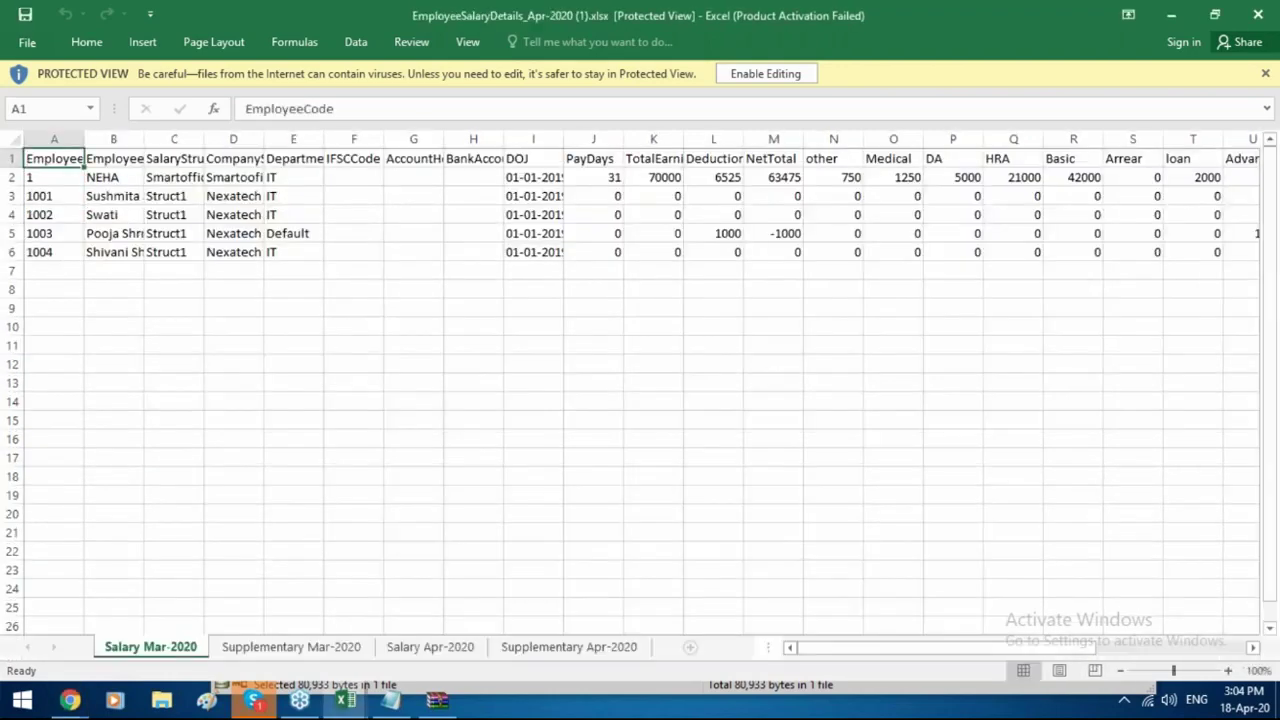
# Scan the headings from IFSCCode through TotalEarning and NetTotal to loan, then return to the payroll browser window.
pyautogui.press('Right')
pyautogui.press('Right')
pyautogui.press('Right')
pyautogui.press('Right')
pyautogui.press('Right')
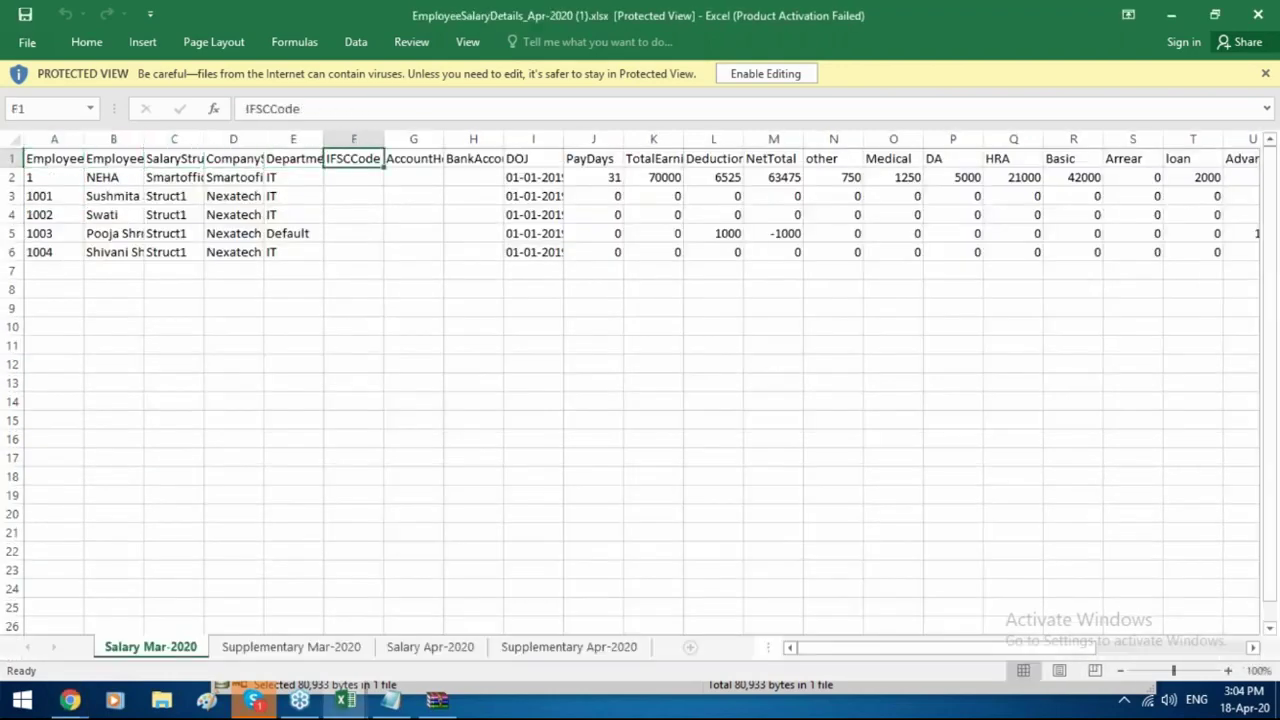
pyautogui.press('Right')
pyautogui.press('Right')
pyautogui.press('Right')
pyautogui.press('Right')
pyautogui.press('Right')
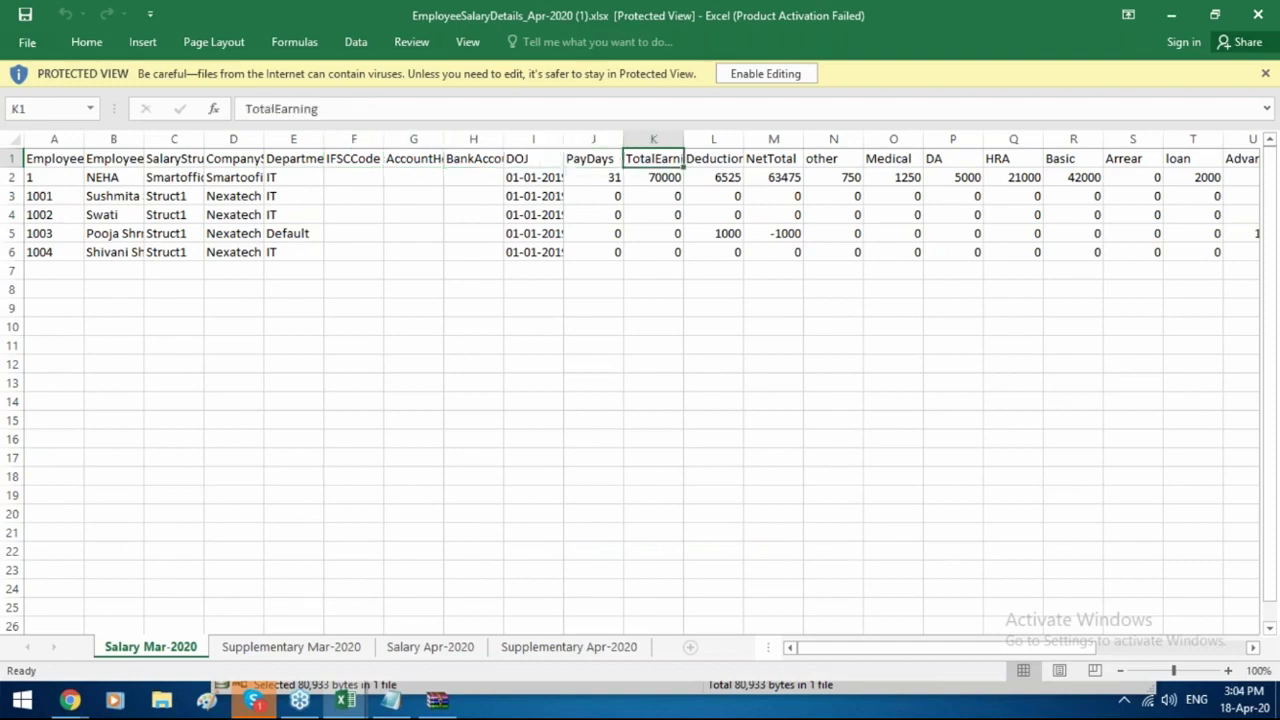
pyautogui.press('Right')
pyautogui.press('Right')
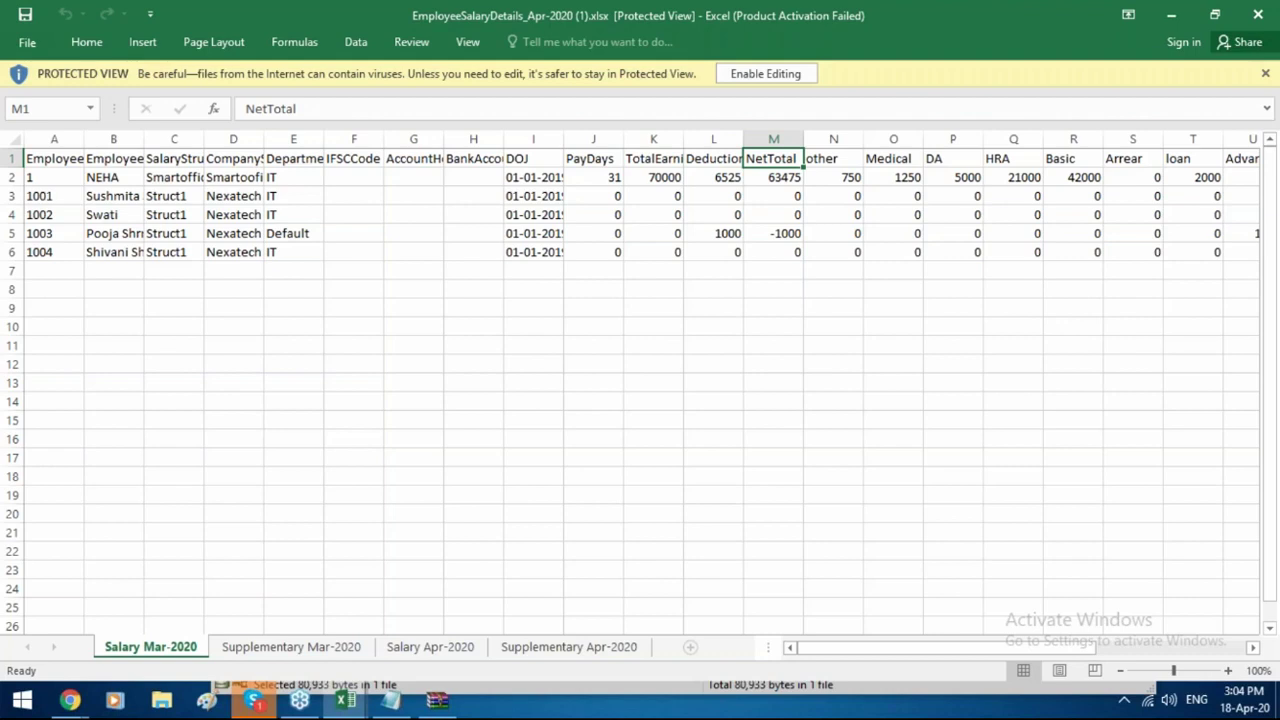
pyautogui.press('Right')
pyautogui.press('Right')
pyautogui.press('Right')
pyautogui.press('Right')
pyautogui.press('Right')
pyautogui.press('Right')
pyautogui.press('Right')
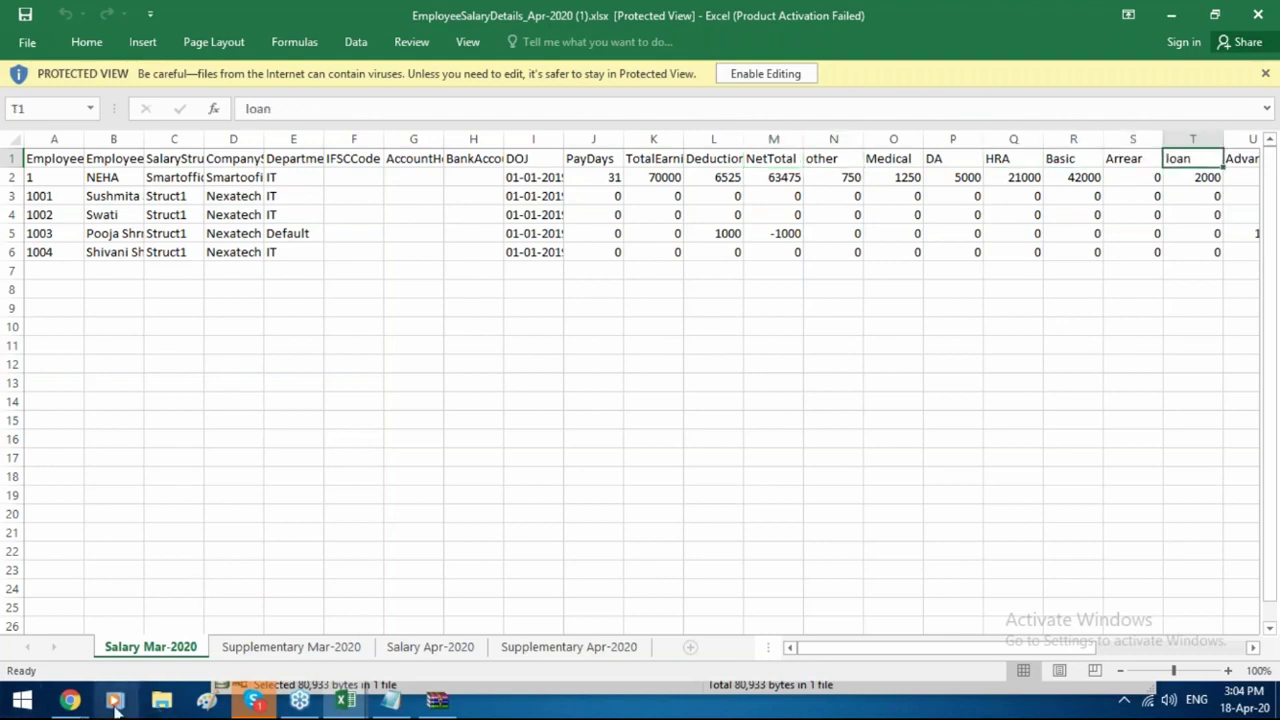
pyautogui.click(70, 700)
pyautogui.click(80, 648)
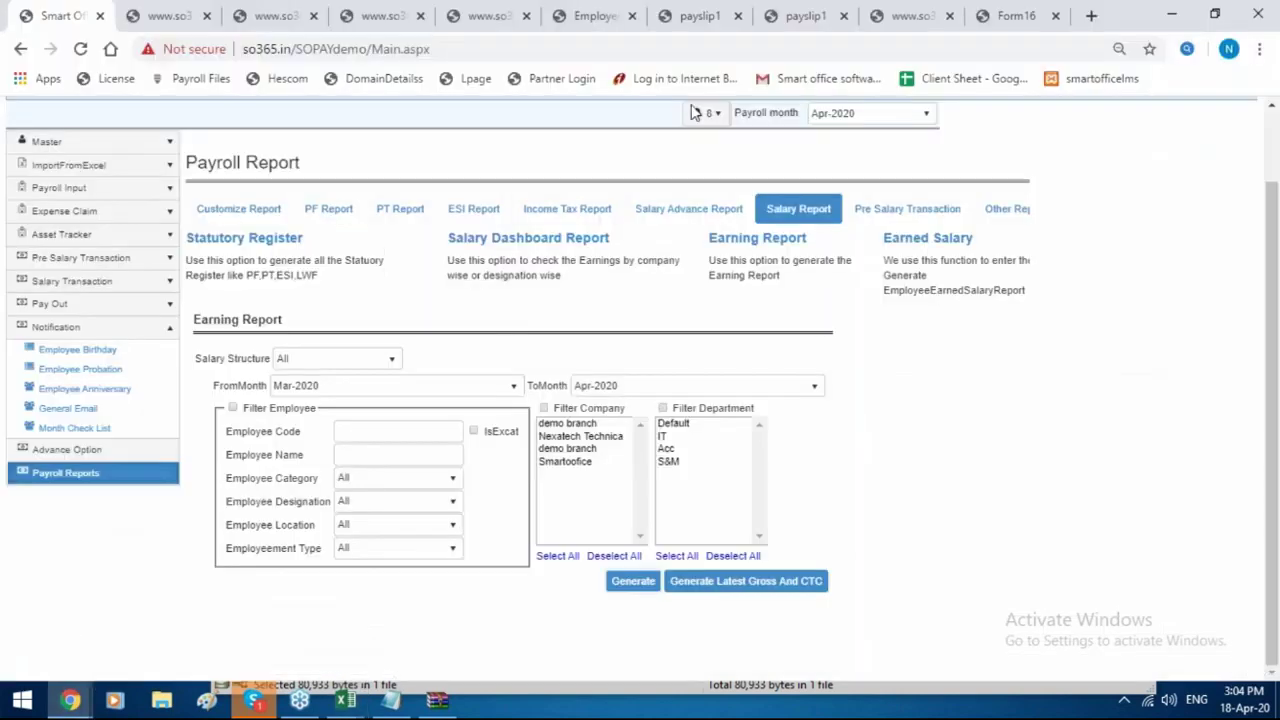
# Generate the Earned V/S Theoritical report from Mar-2020 under Earned Salary, then return to the first tab.
pyautogui.click(752, 240)
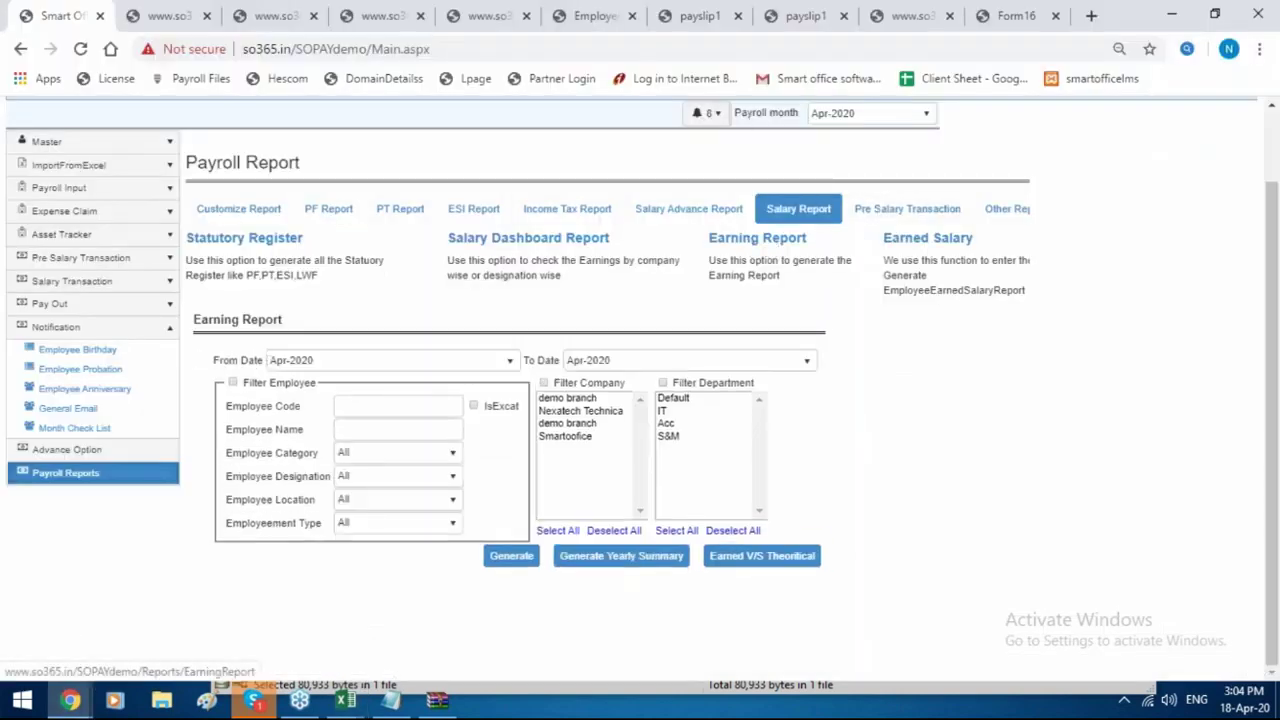
pyautogui.click(371, 363)
pyautogui.click(363, 491)
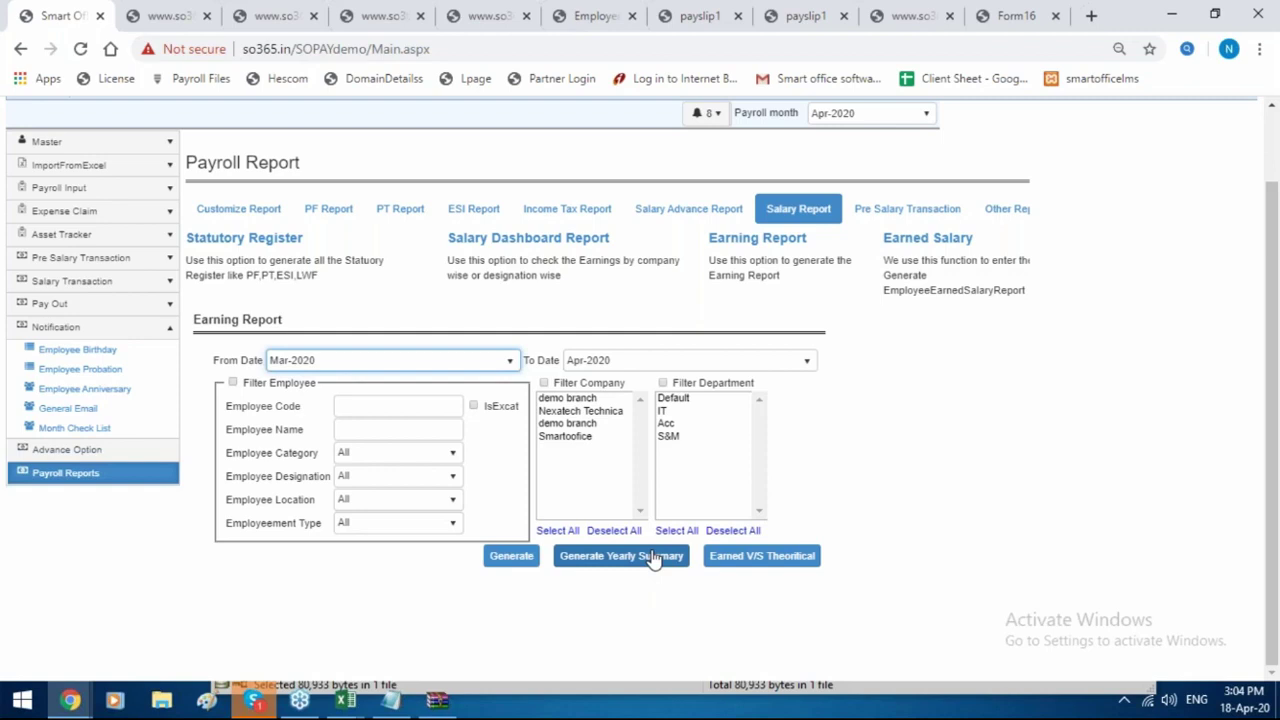
pyautogui.click(749, 562)
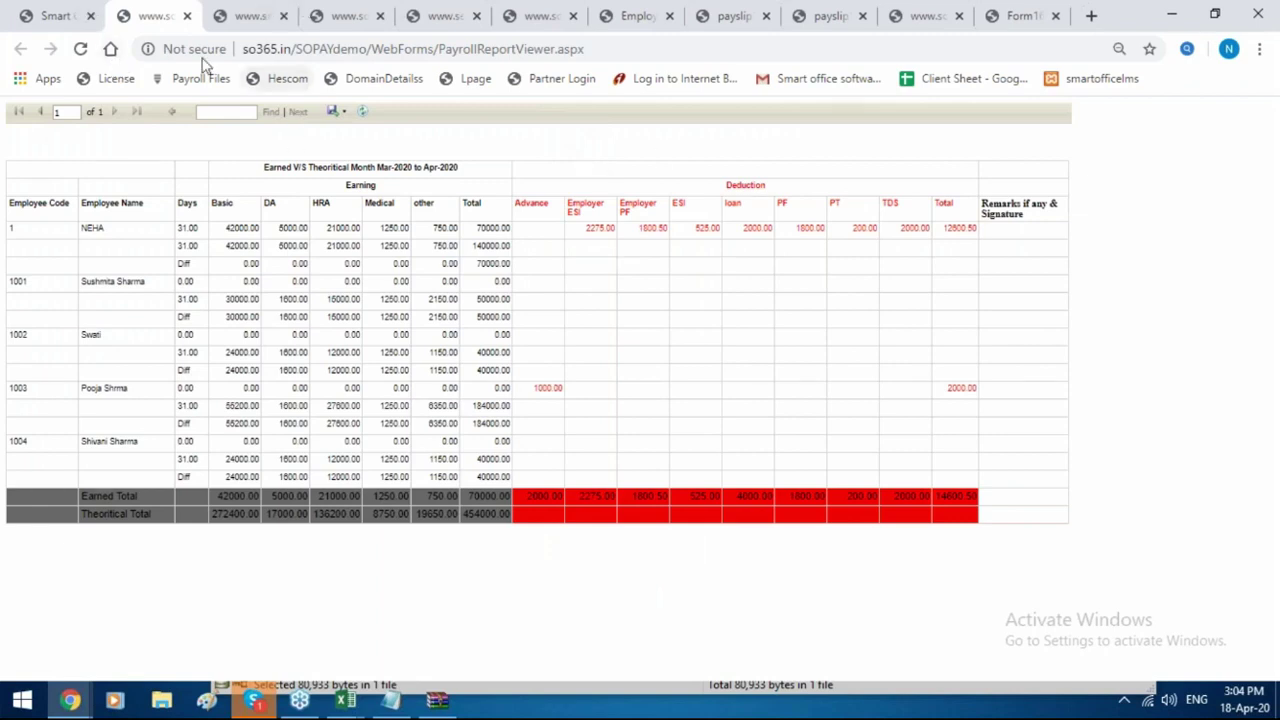
pyautogui.click(55, 12)
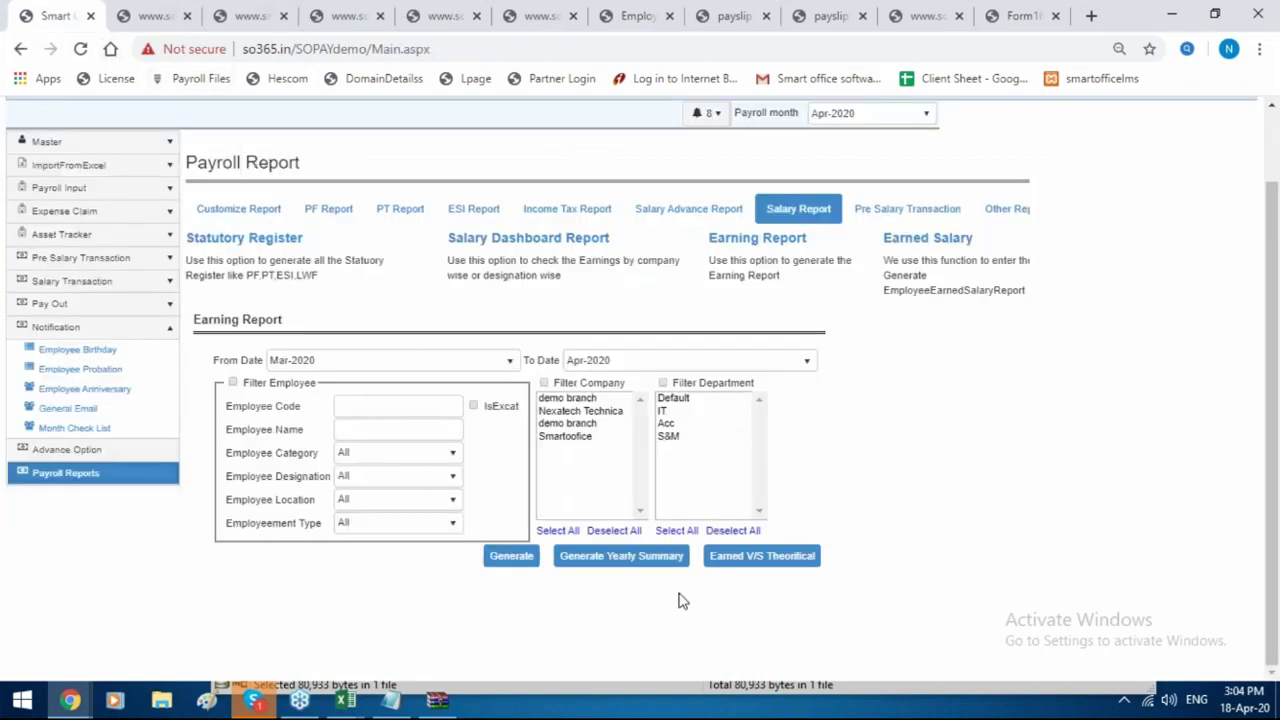
# Generate the PT and PF statutory registers from the Statutory Register form.
pyautogui.click(496, 246)
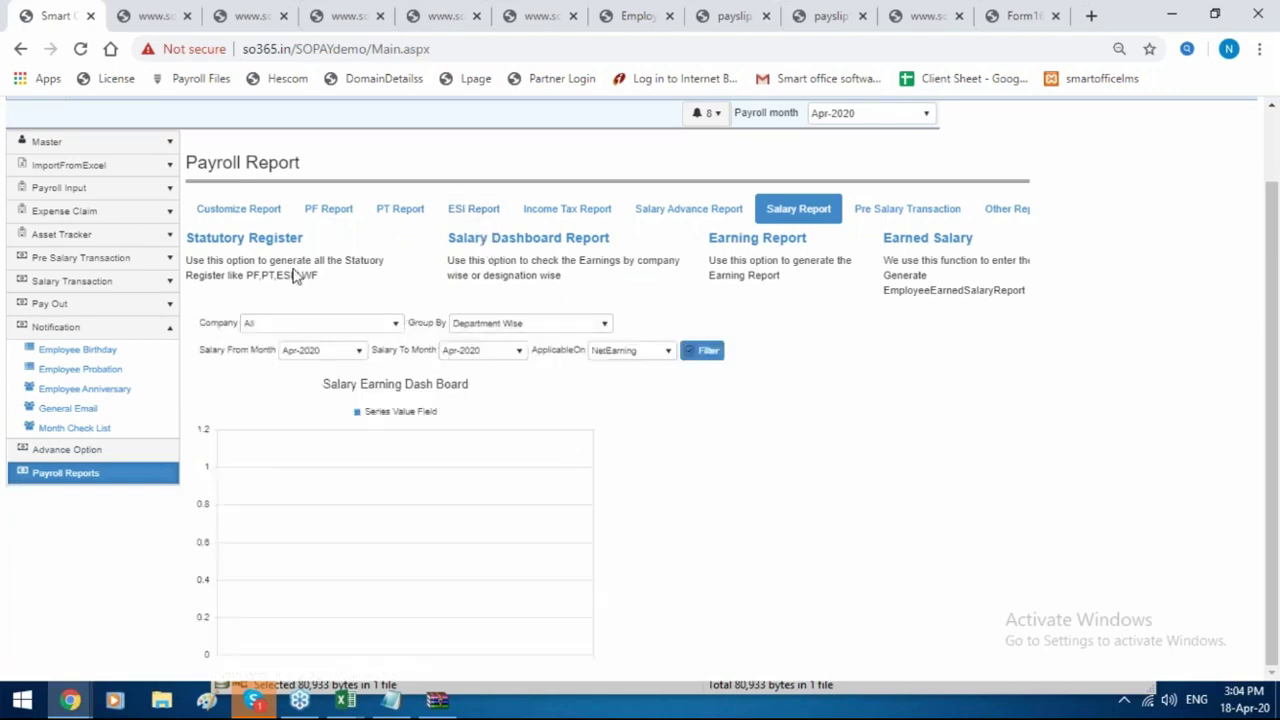
pyautogui.click(247, 242)
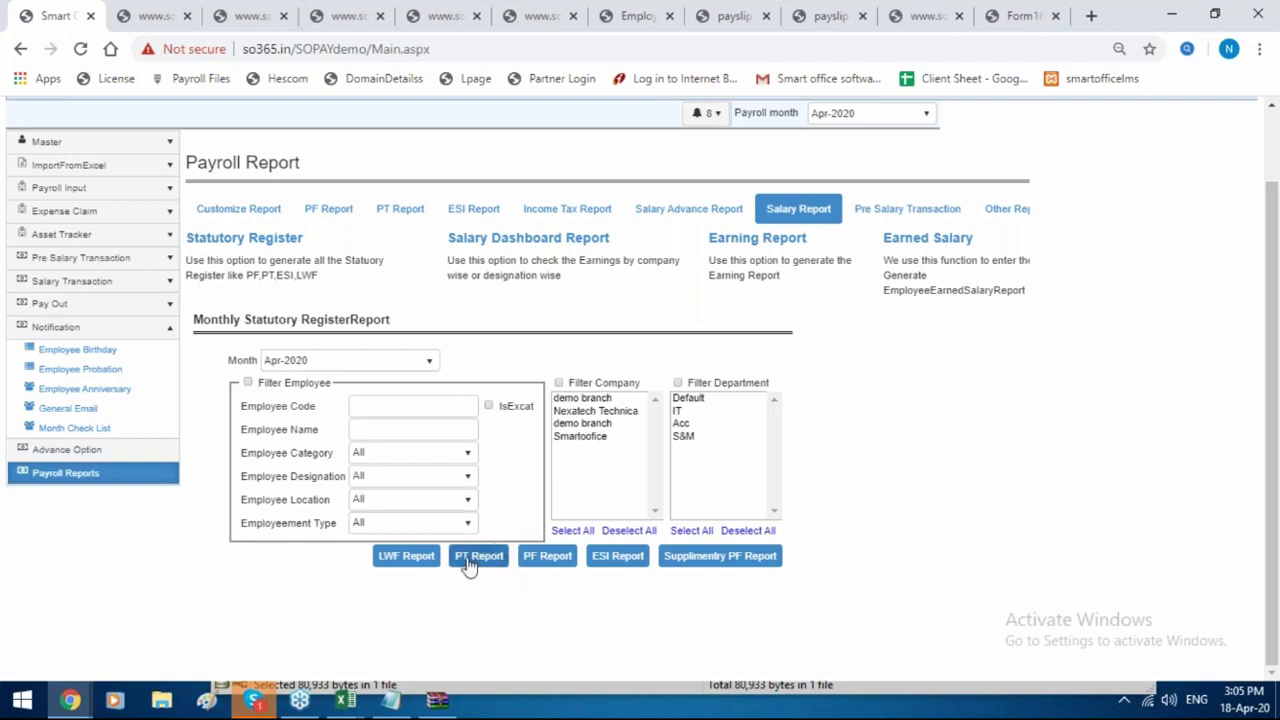
pyautogui.click(476, 560)
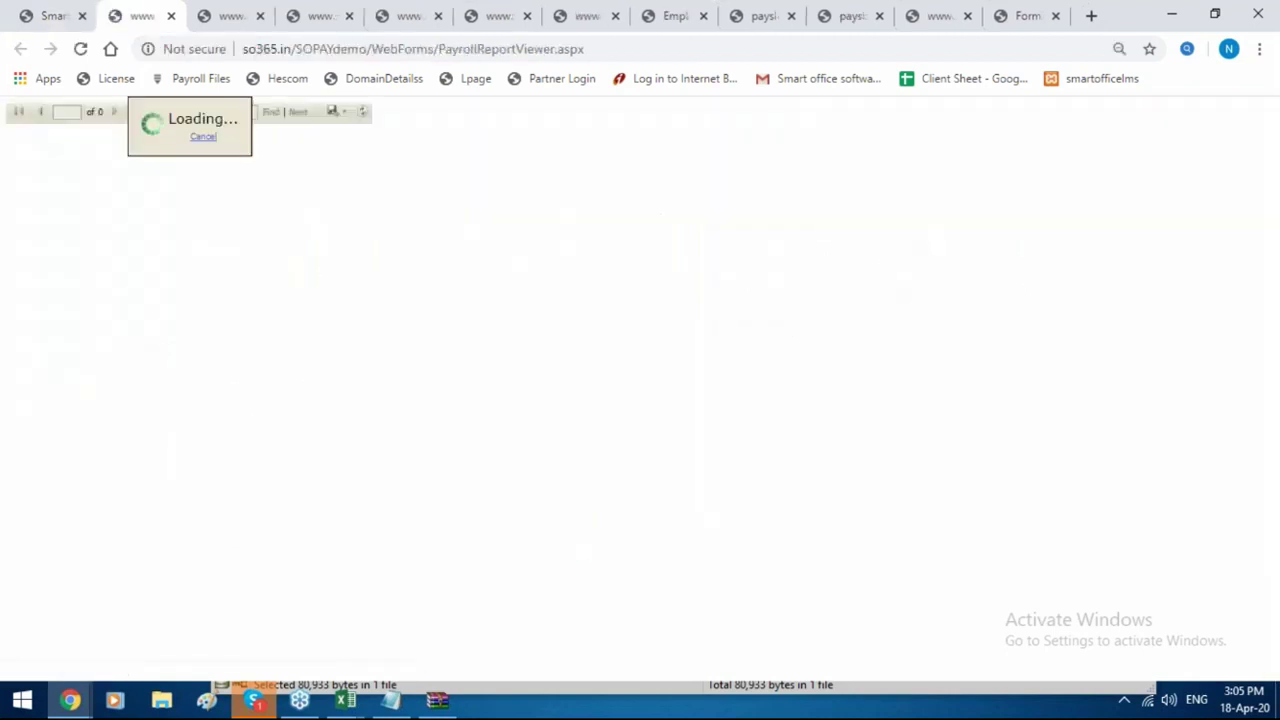
pyautogui.click(8, 12)
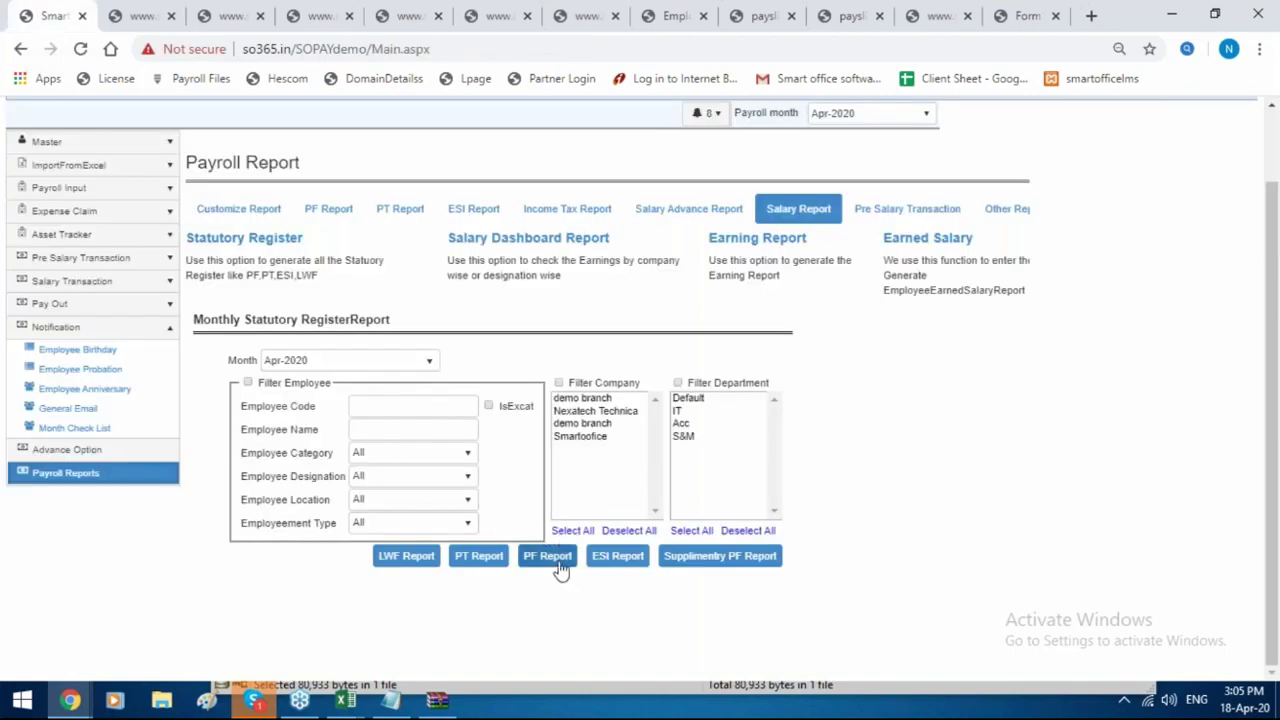
pyautogui.click(558, 563)
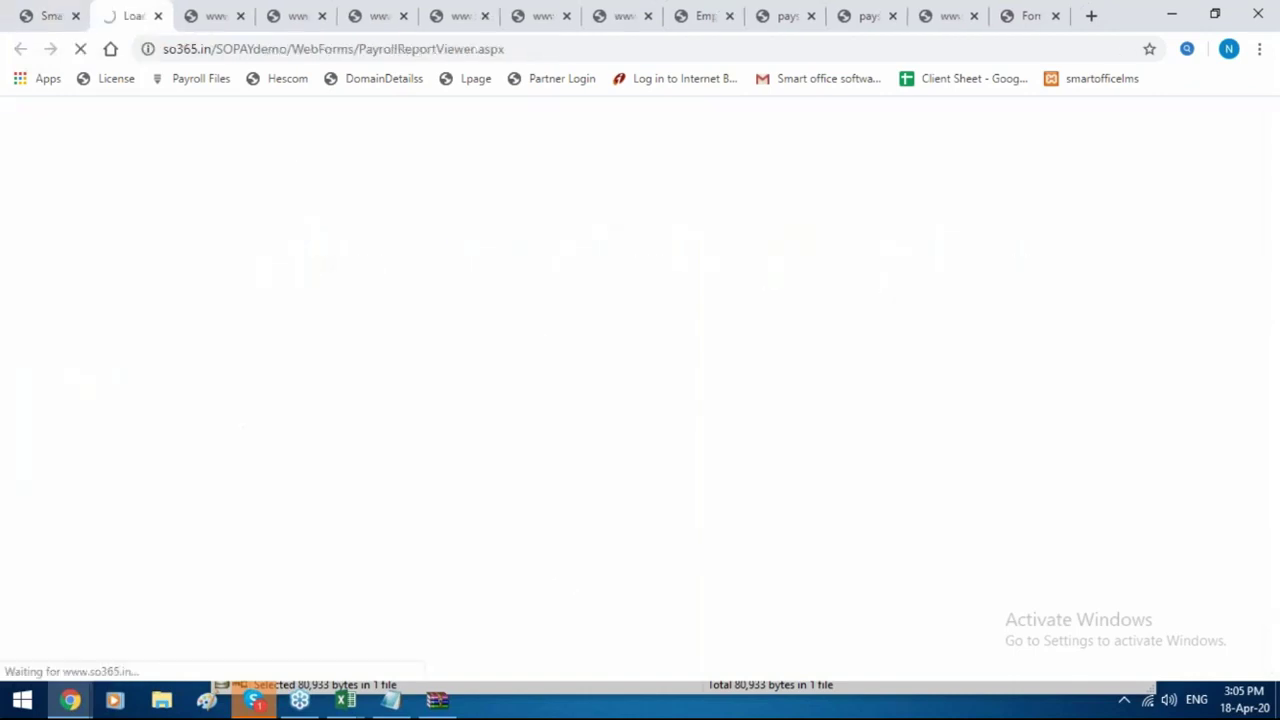
pyautogui.click(57, 8)
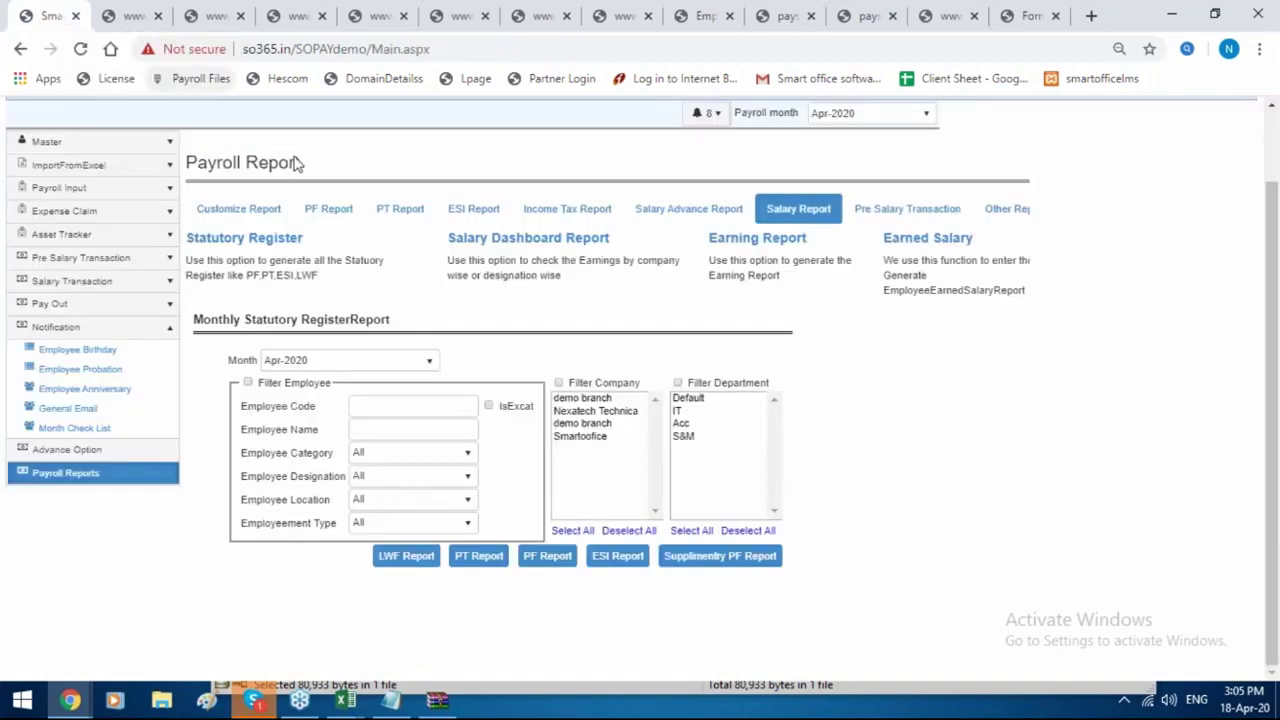
# Generate the Mar-2020 ESI statement and list the Pre Salary Transaction reports.
pyautogui.click(400, 362)
pyautogui.click(338, 494)
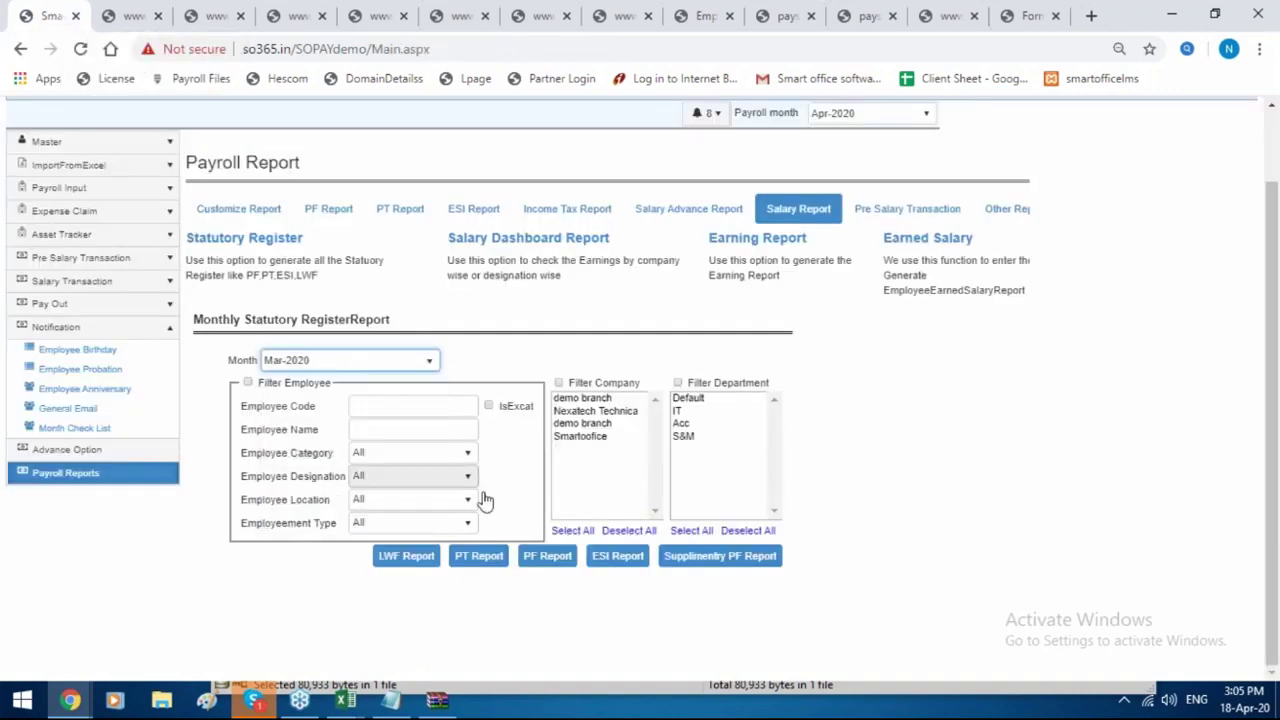
pyautogui.click(618, 556)
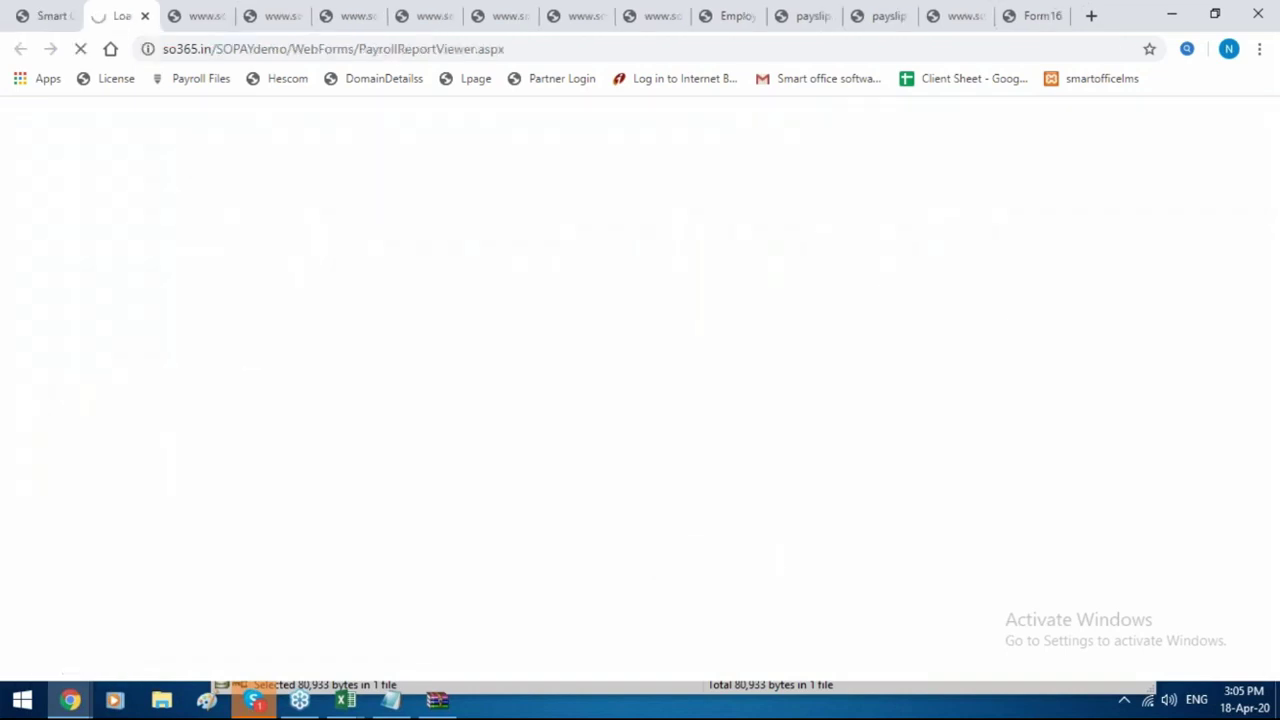
pyautogui.click(30, 10)
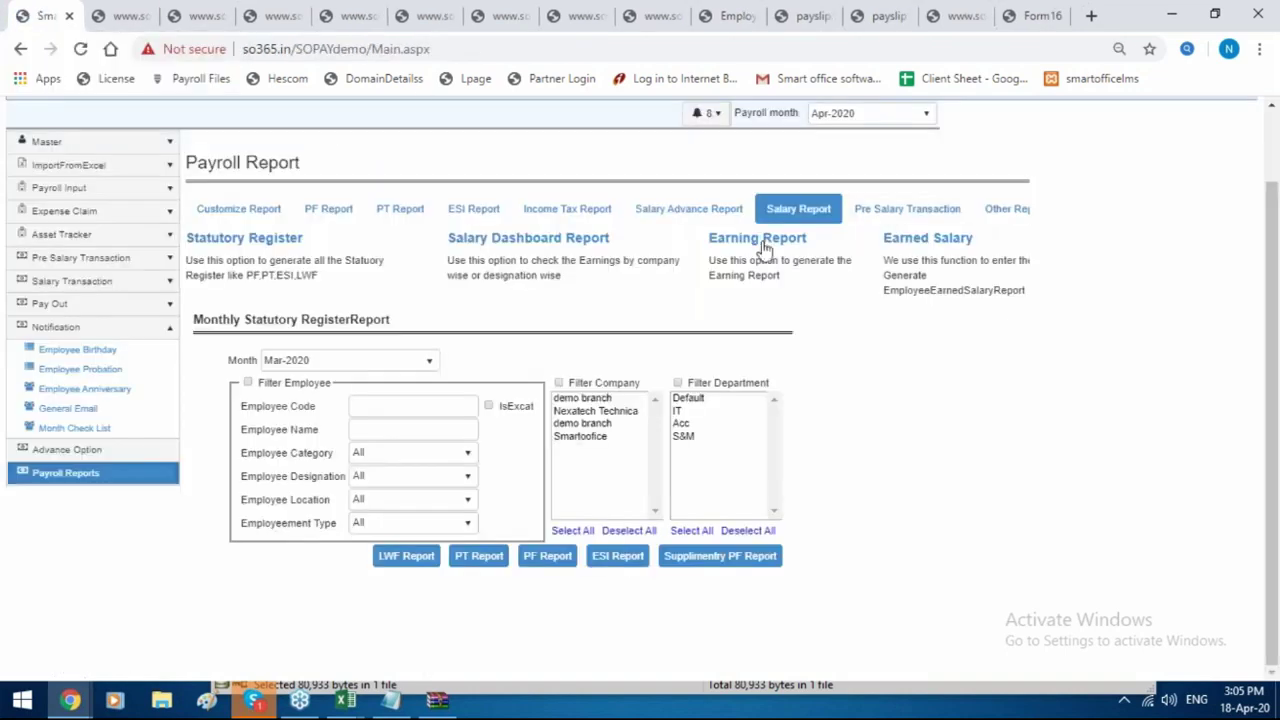
pyautogui.click(918, 216)
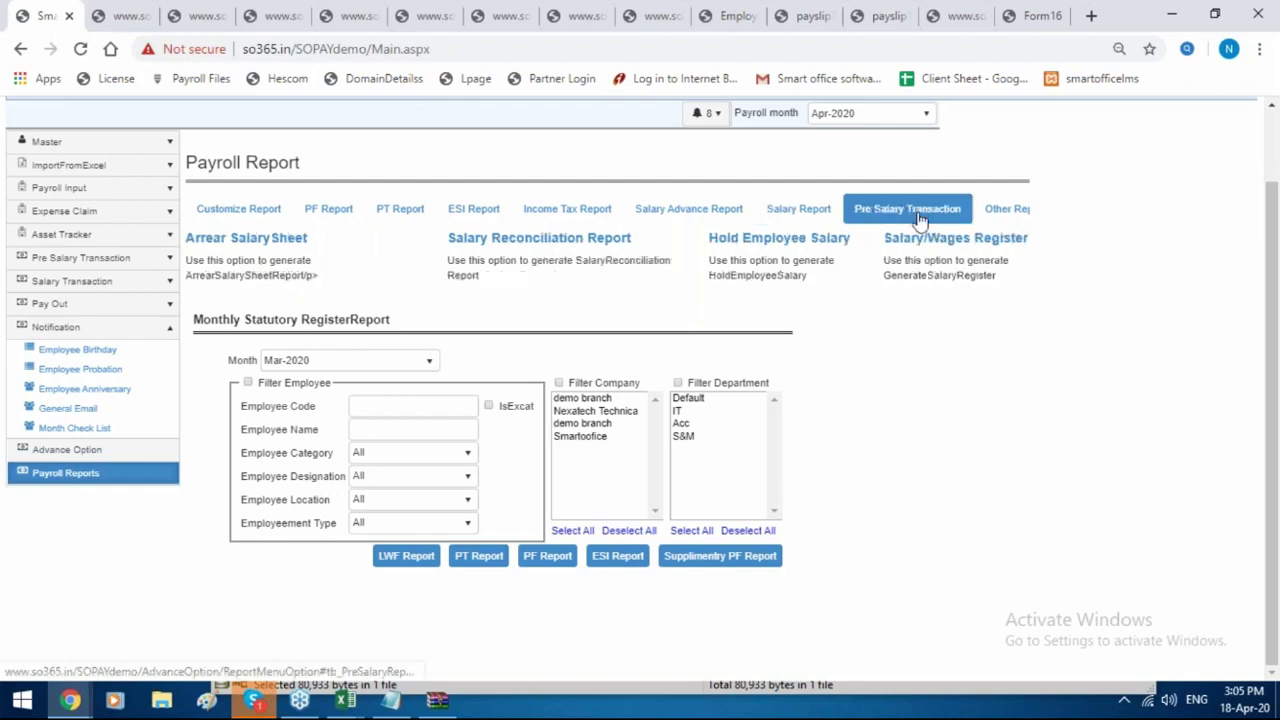
# Download the Mar-2020 Arrear Salary Sheet and open the downloaded .xls file.
pyautogui.click(258, 243)
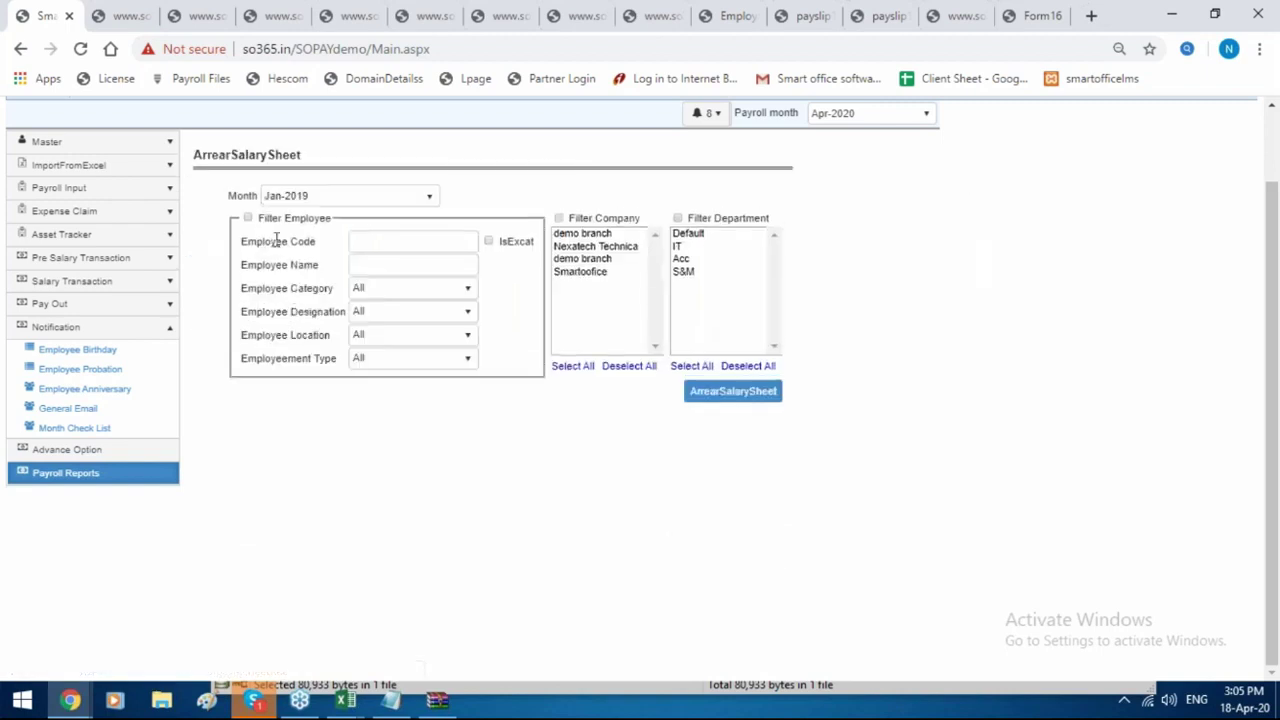
pyautogui.click(391, 203)
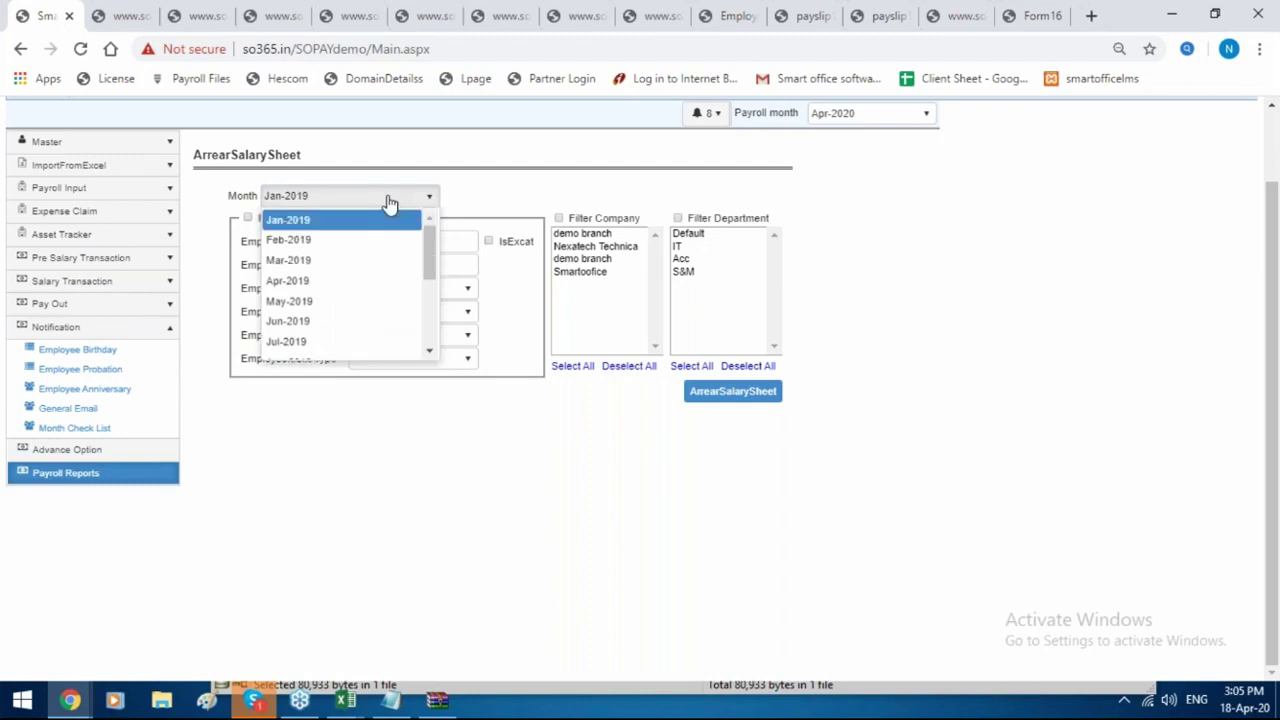
pyautogui.scroll(-3, 316, 344)
pyautogui.click(314, 338)
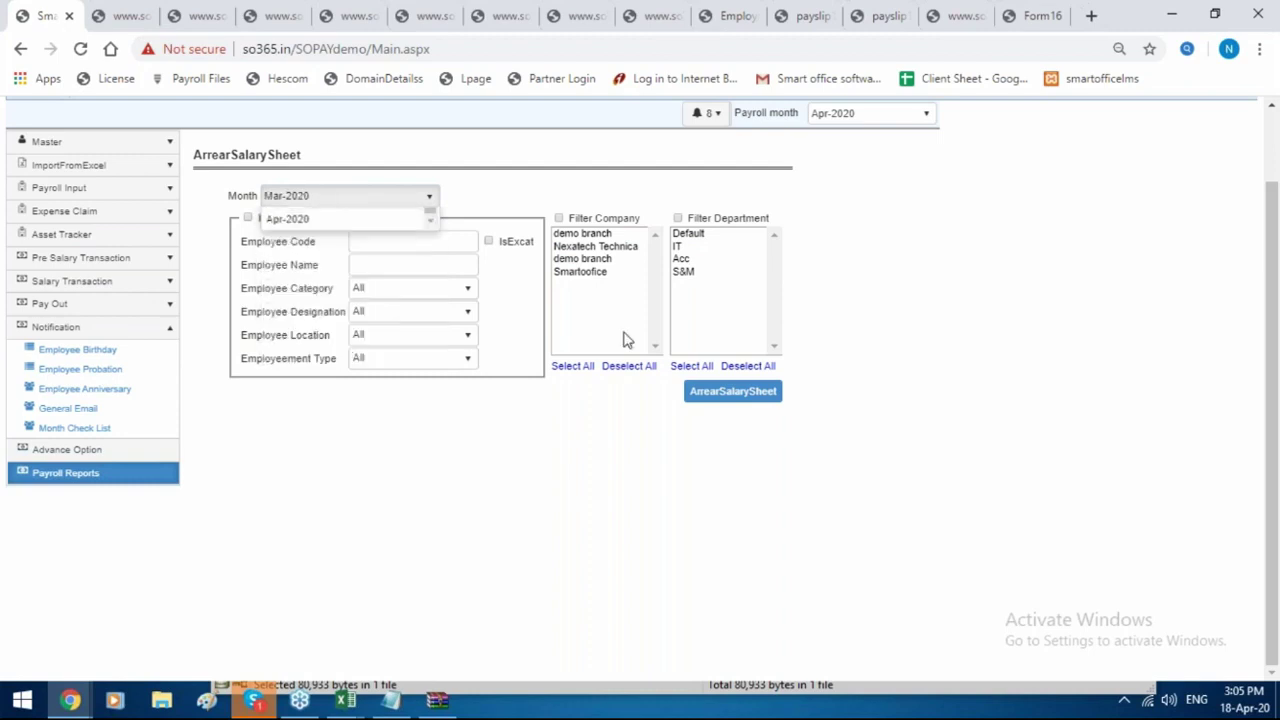
pyautogui.click(742, 396)
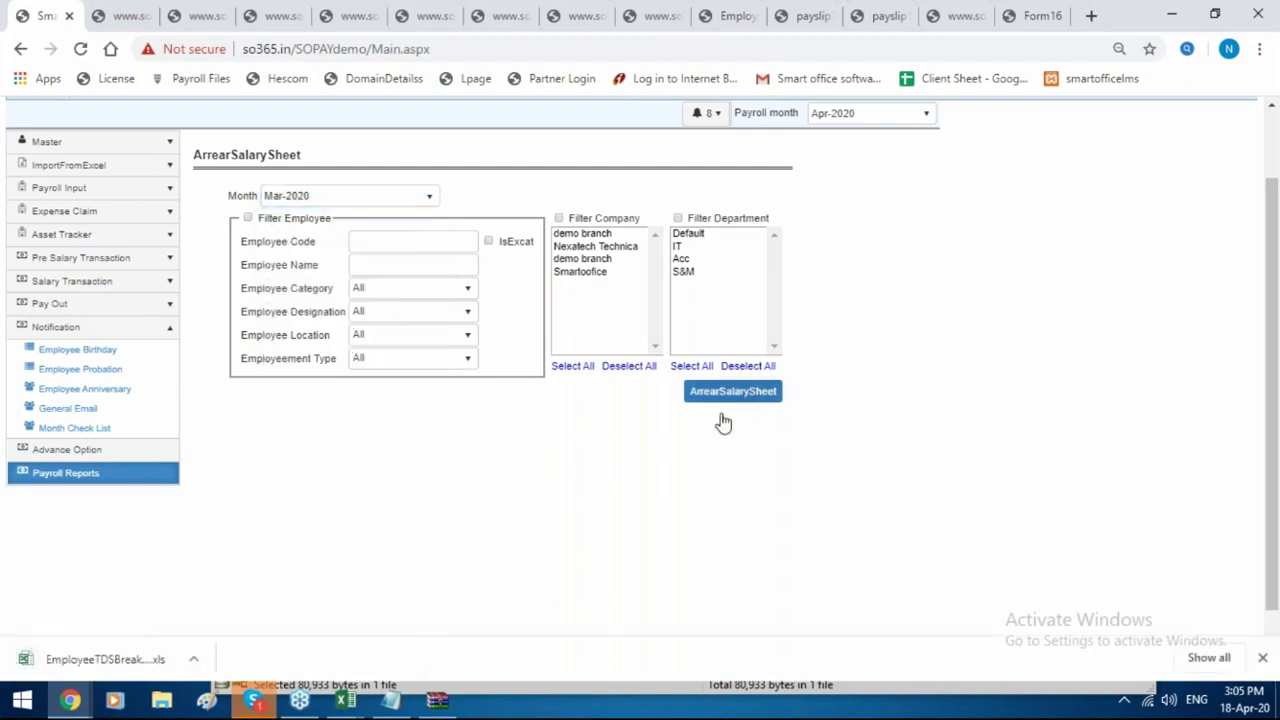
pyautogui.click(104, 655)
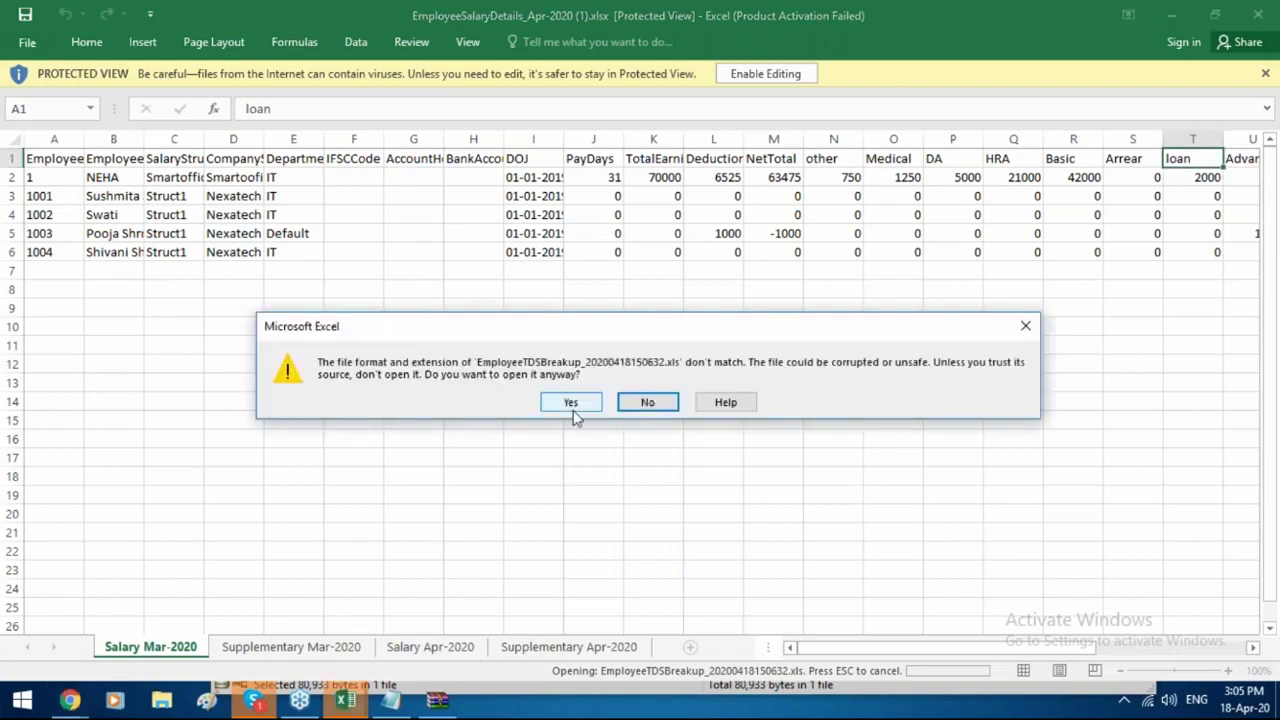
# Accept the format warning to open the EmployeeTDSBreakup workbook, then return to the payroll site.
pyautogui.click(573, 405)
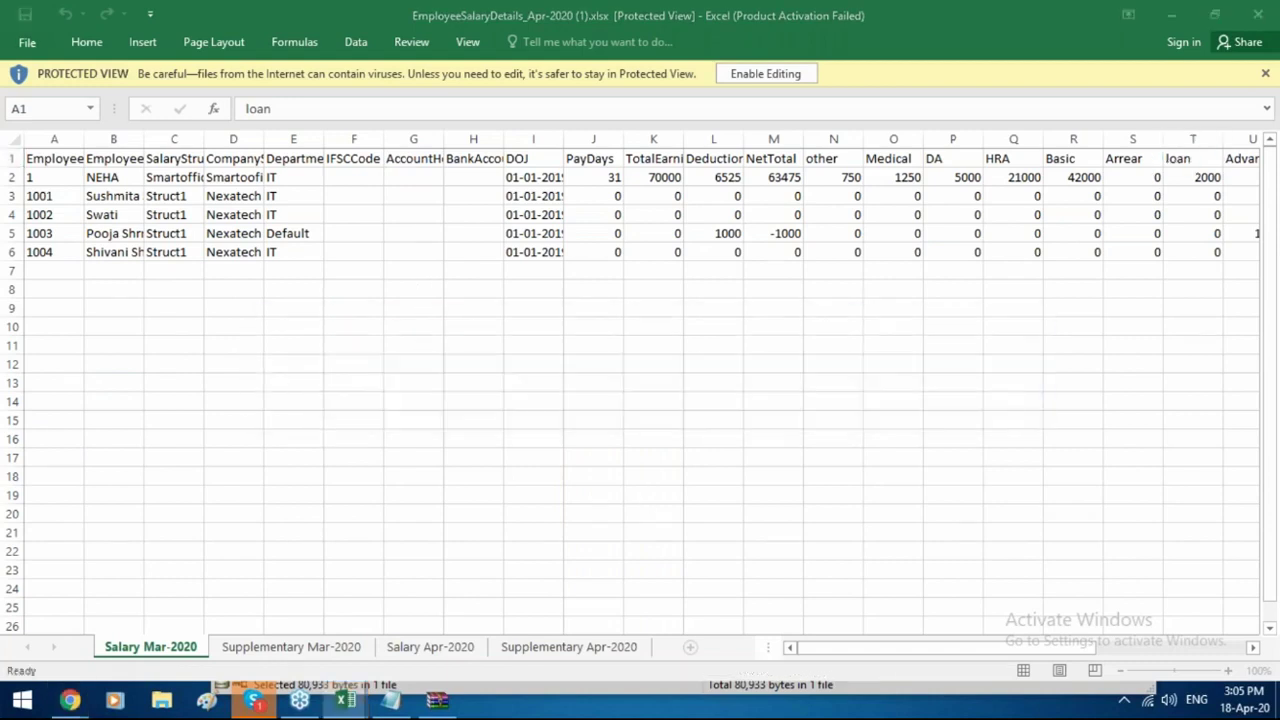
pyautogui.scroll(-2, 573, 405)
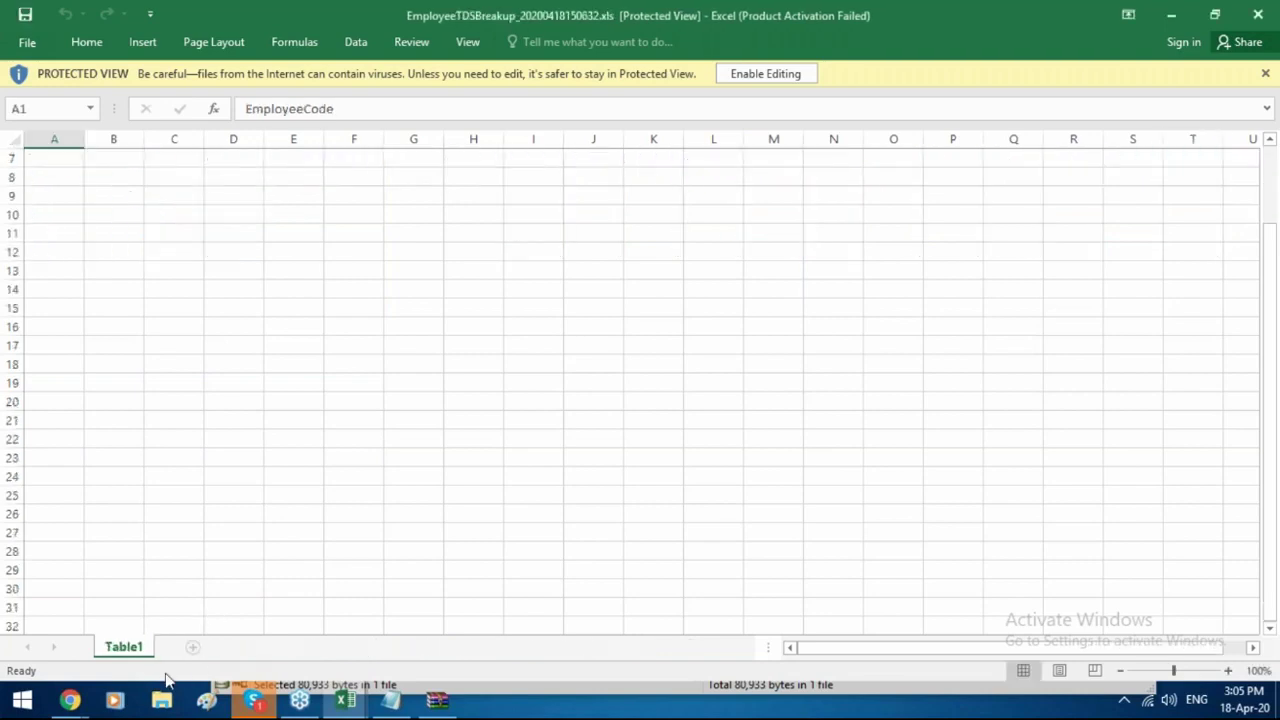
pyautogui.moveTo(88, 710)
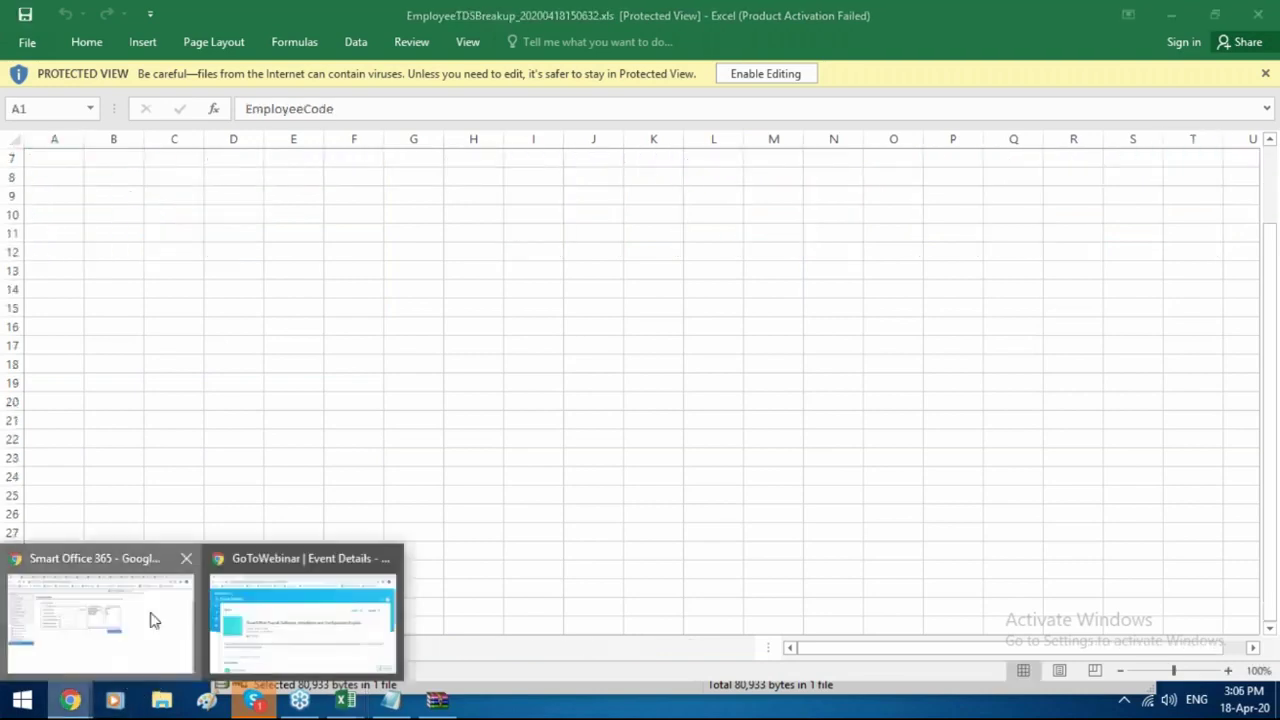
pyautogui.click(151, 614)
pyautogui.scroll(1, 826, 450)
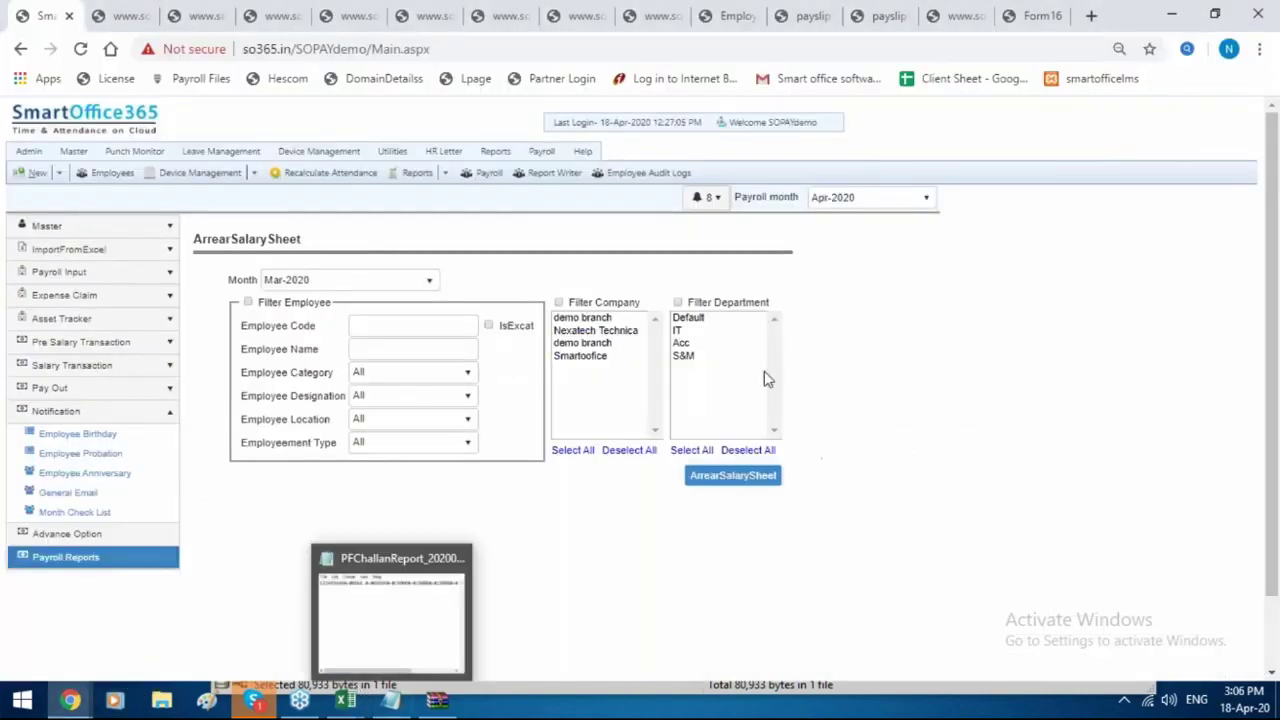
# Browse the Salary/Wages Register, Salary Revision History and Pay Days Report forms, ending at Customize Report.
pyautogui.click(160, 558)
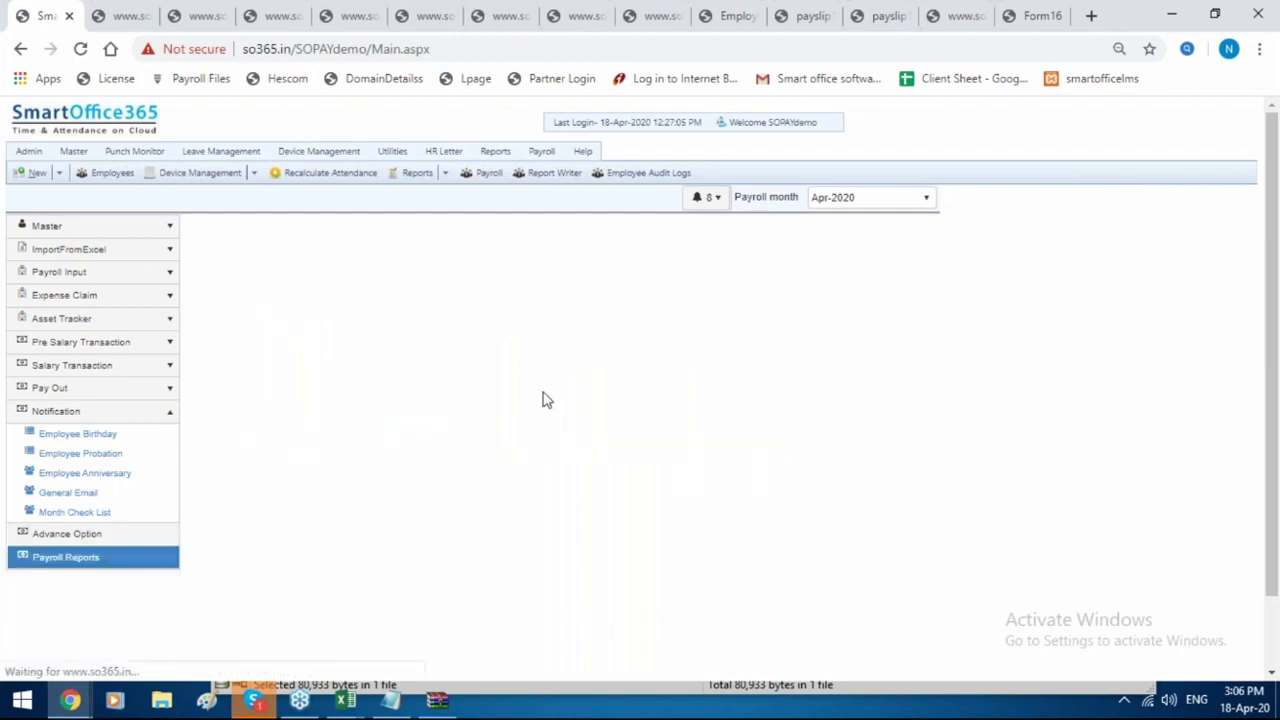
pyautogui.click(899, 295)
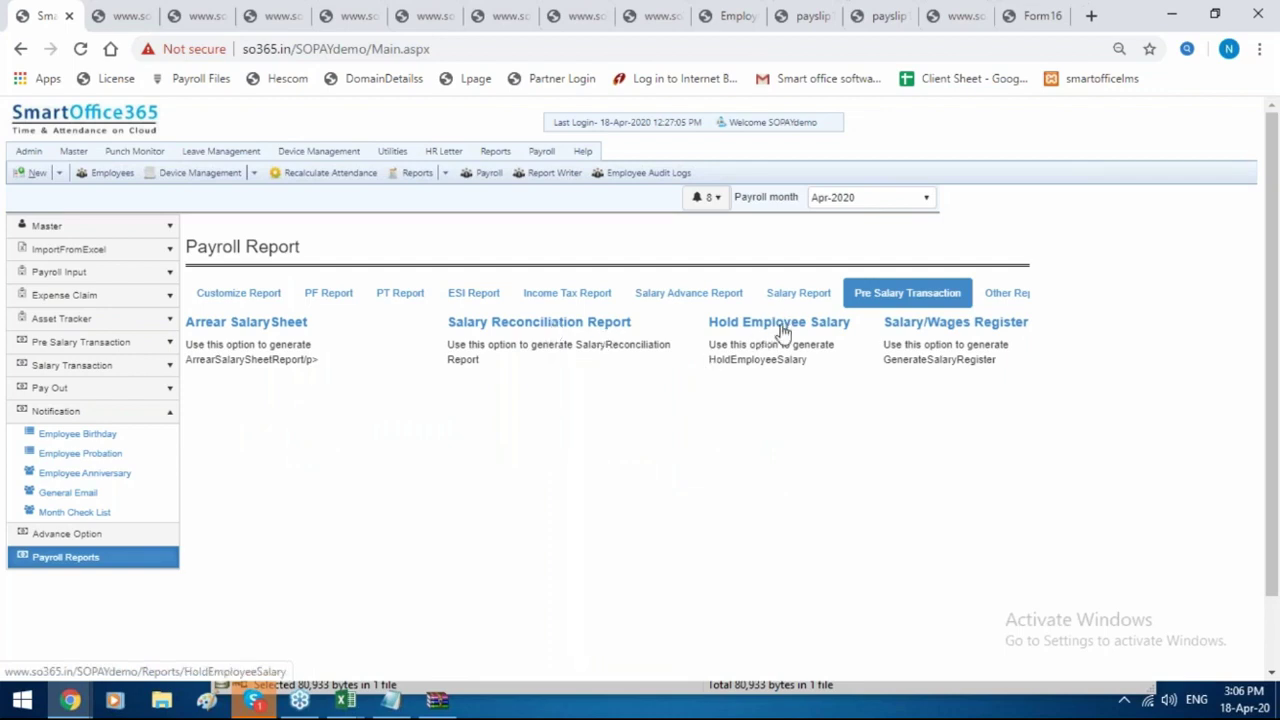
pyautogui.click(903, 330)
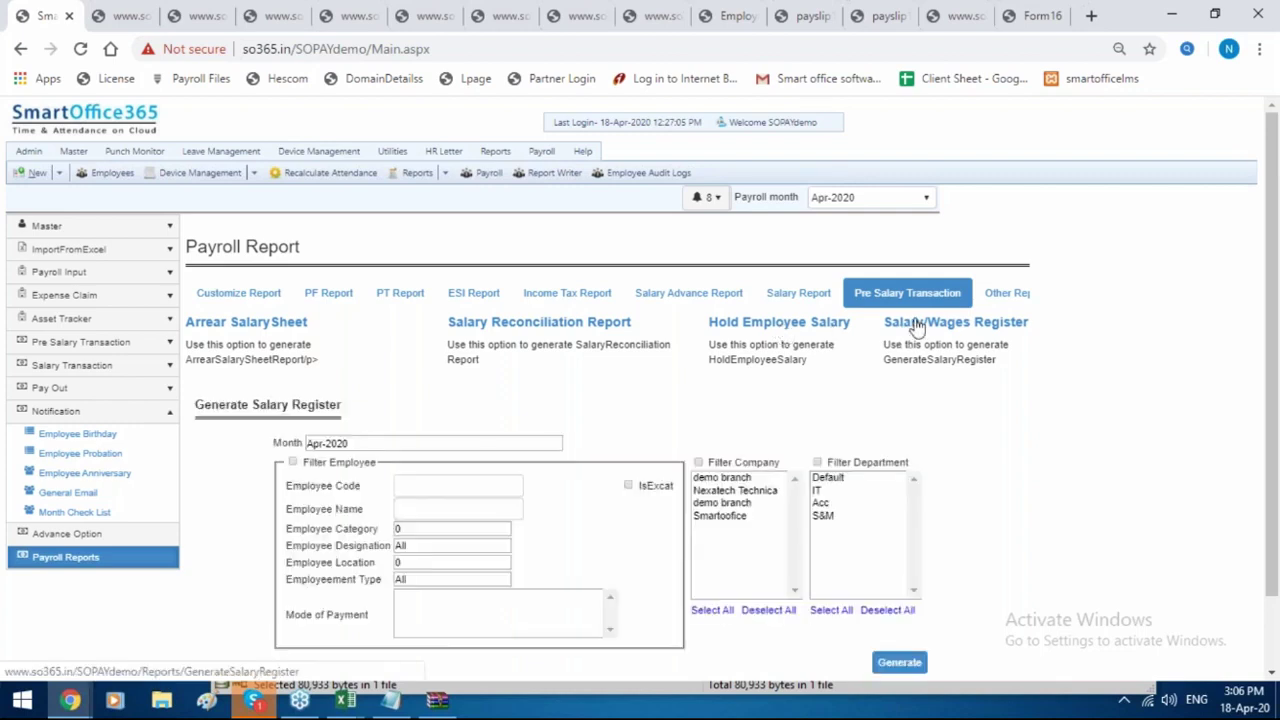
pyautogui.click(988, 300)
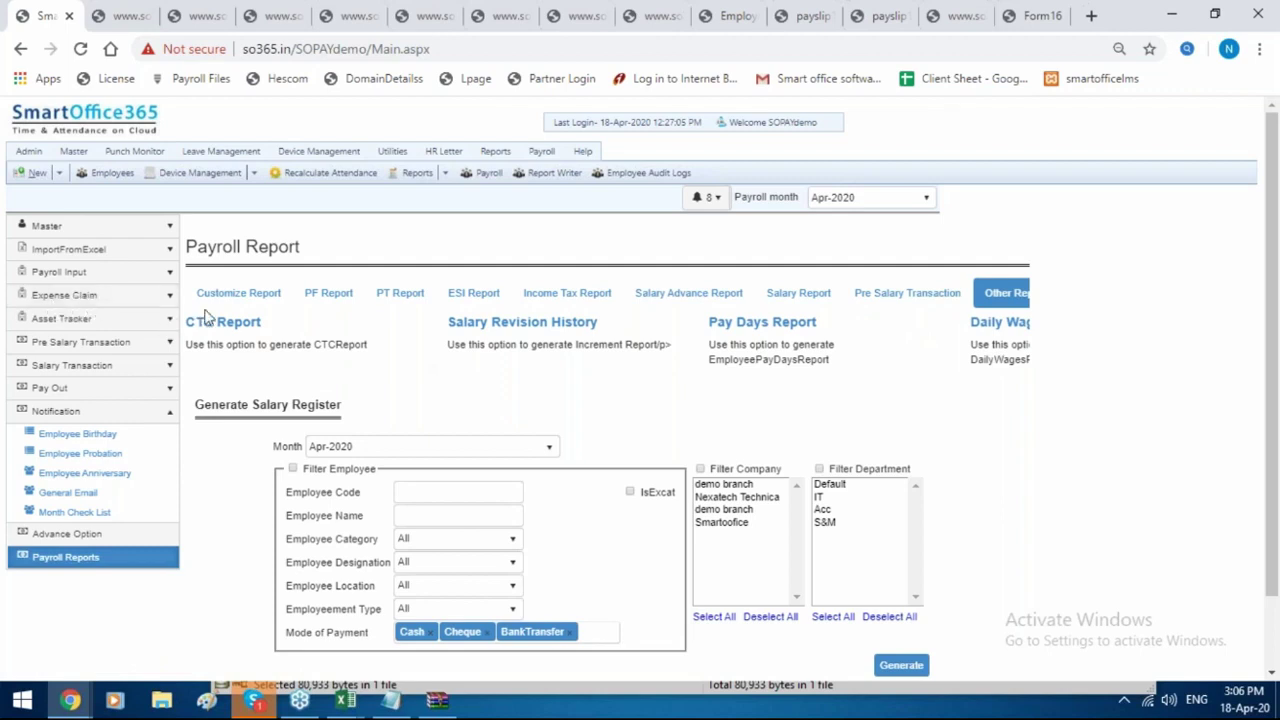
pyautogui.click(573, 328)
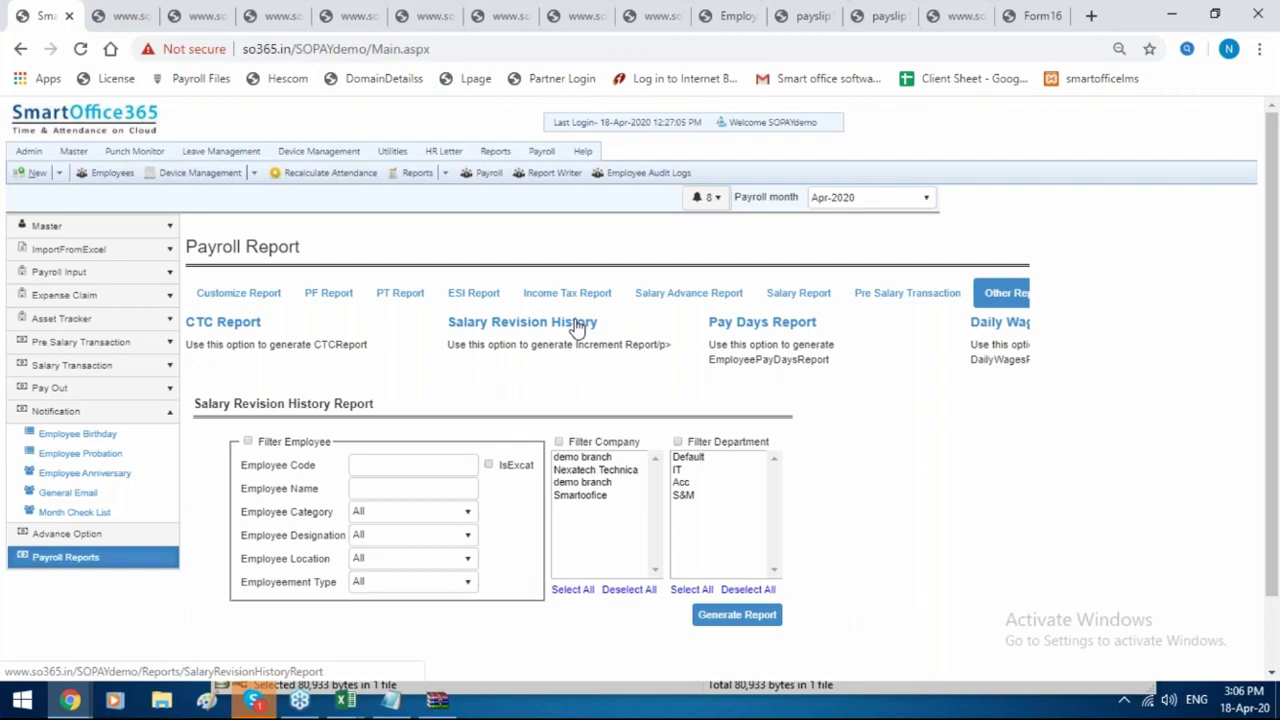
pyautogui.click(812, 323)
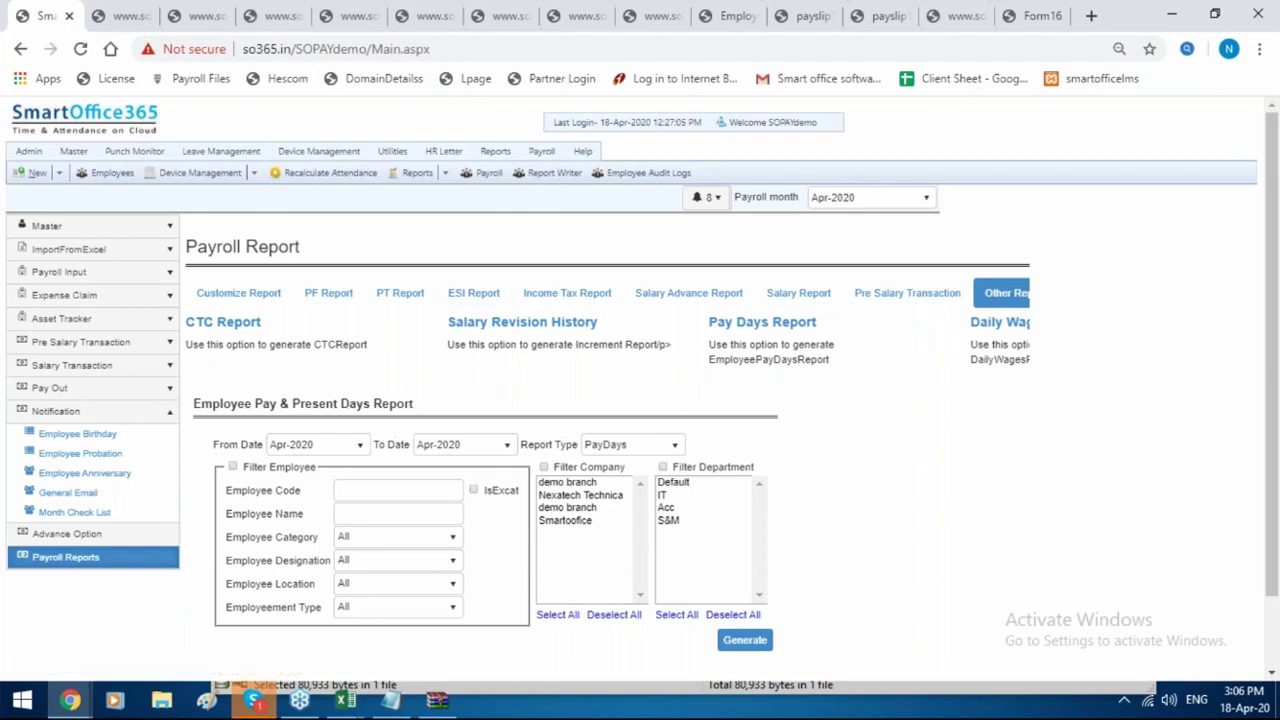
pyautogui.click(261, 298)
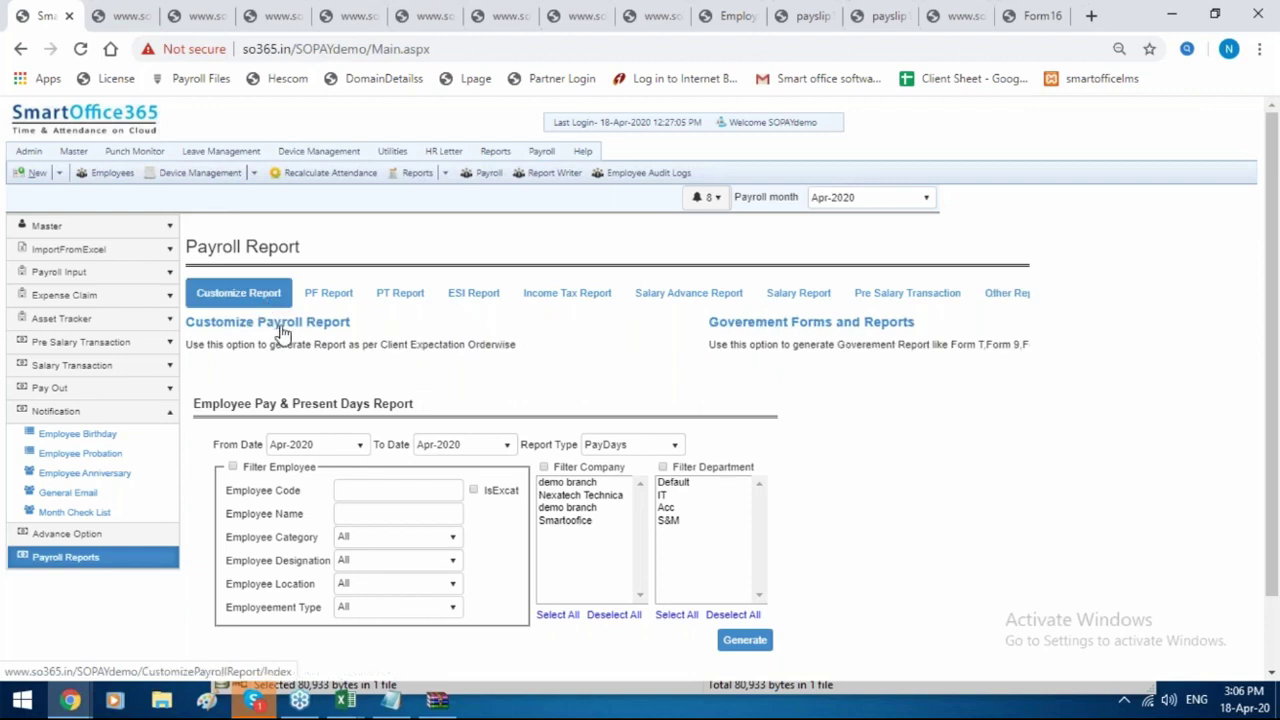
# List the saved customised payroll report formats and add a new record.
pyautogui.click(283, 333)
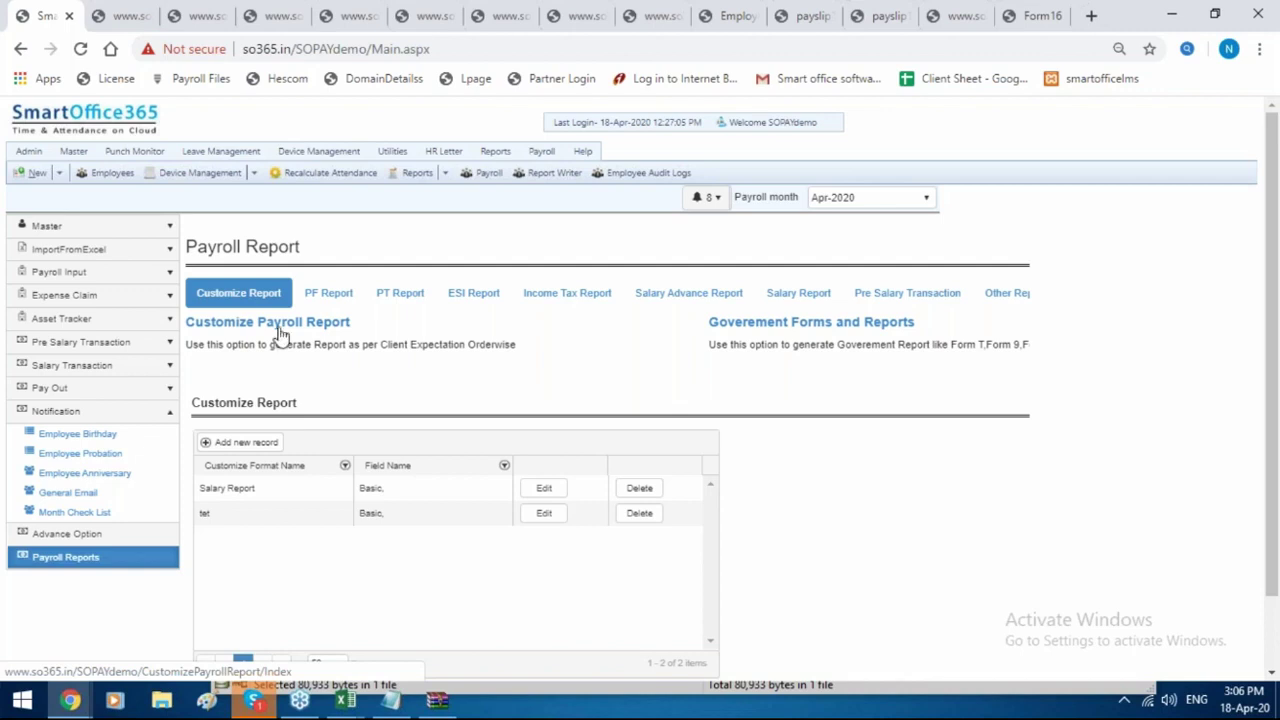
pyautogui.scroll(-1, 253, 362)
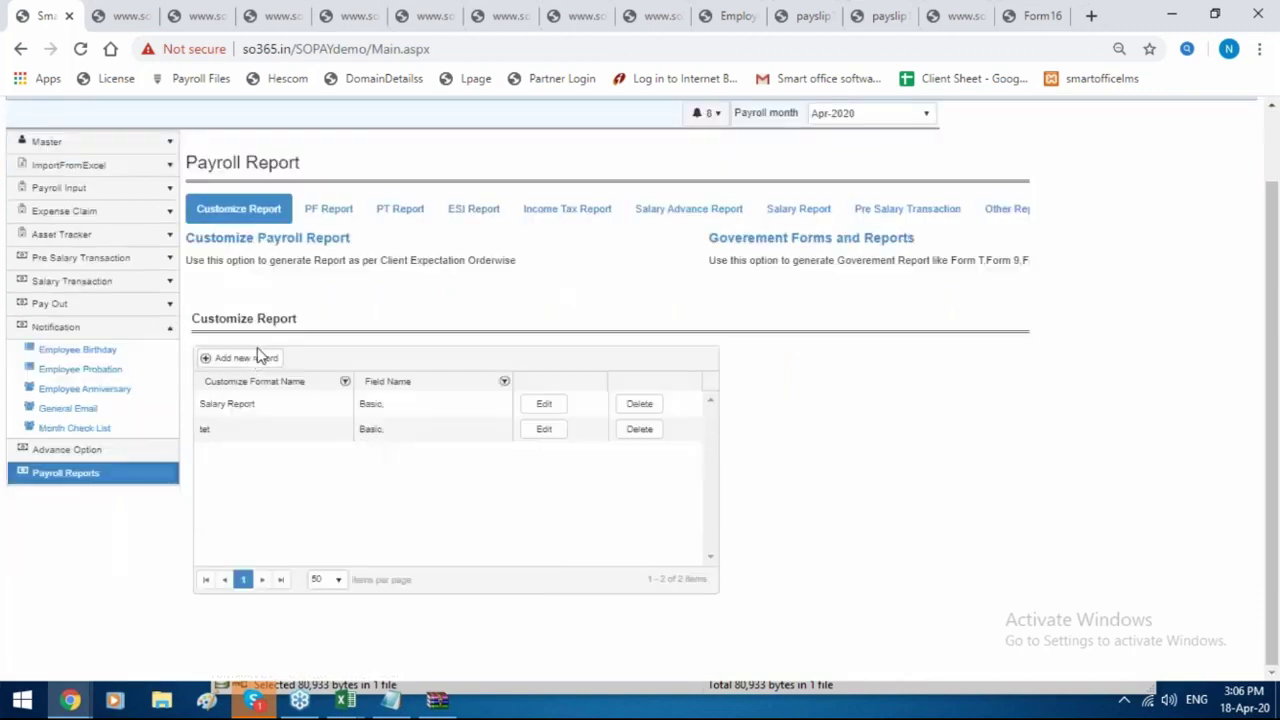
pyautogui.click(256, 358)
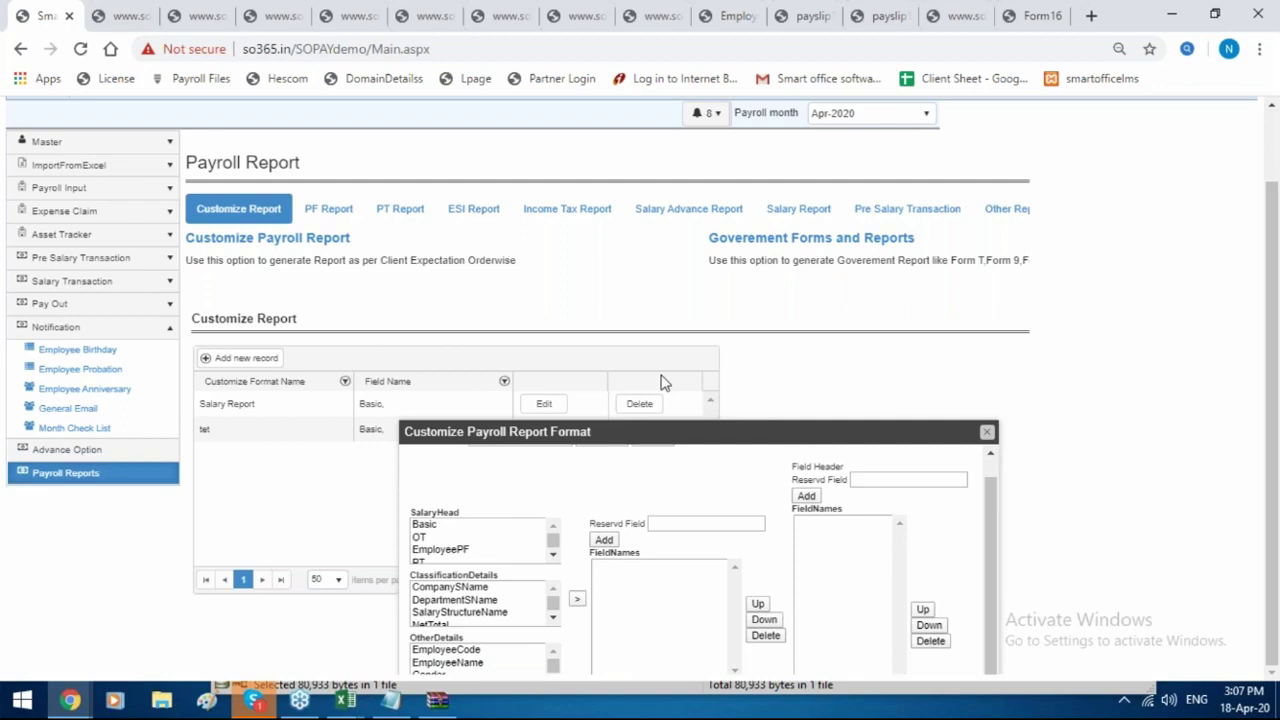
pyautogui.scroll(1, 600, 480)
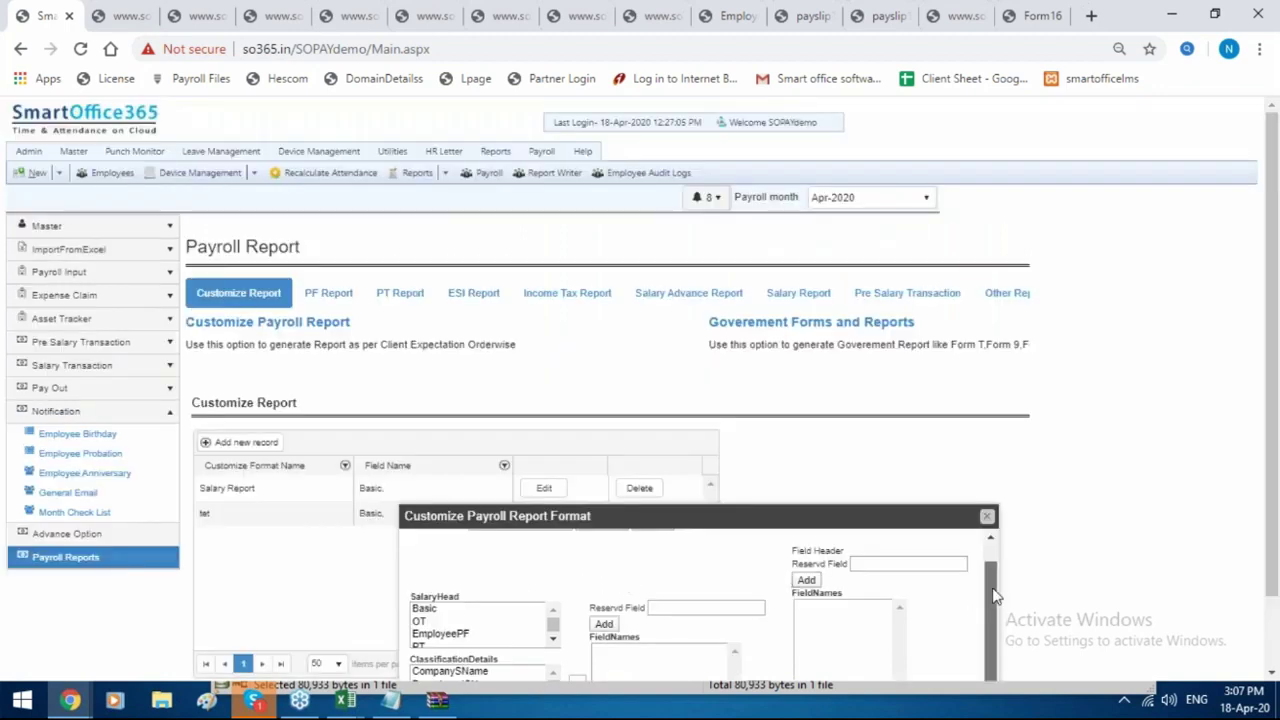
pyautogui.scroll(1, 995, 597)
# Enter 'salary' as the new report format's name.
pyautogui.click(508, 542)
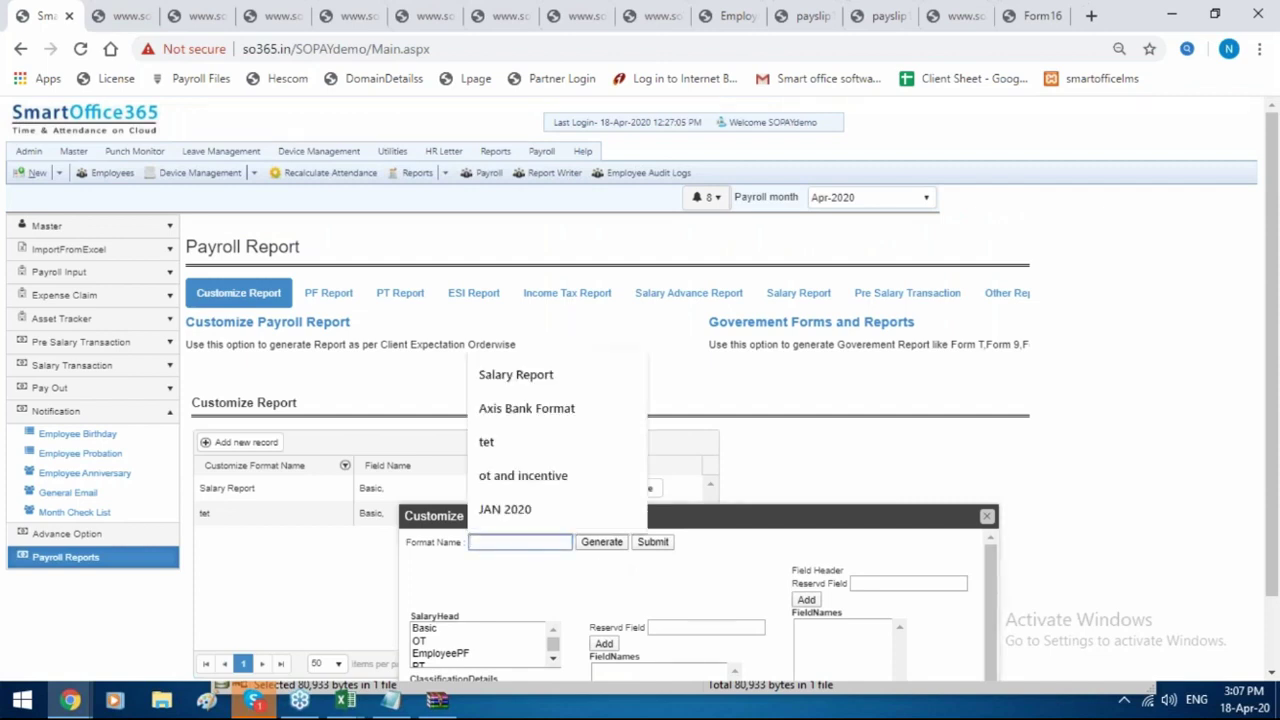
pyautogui.write('salary')
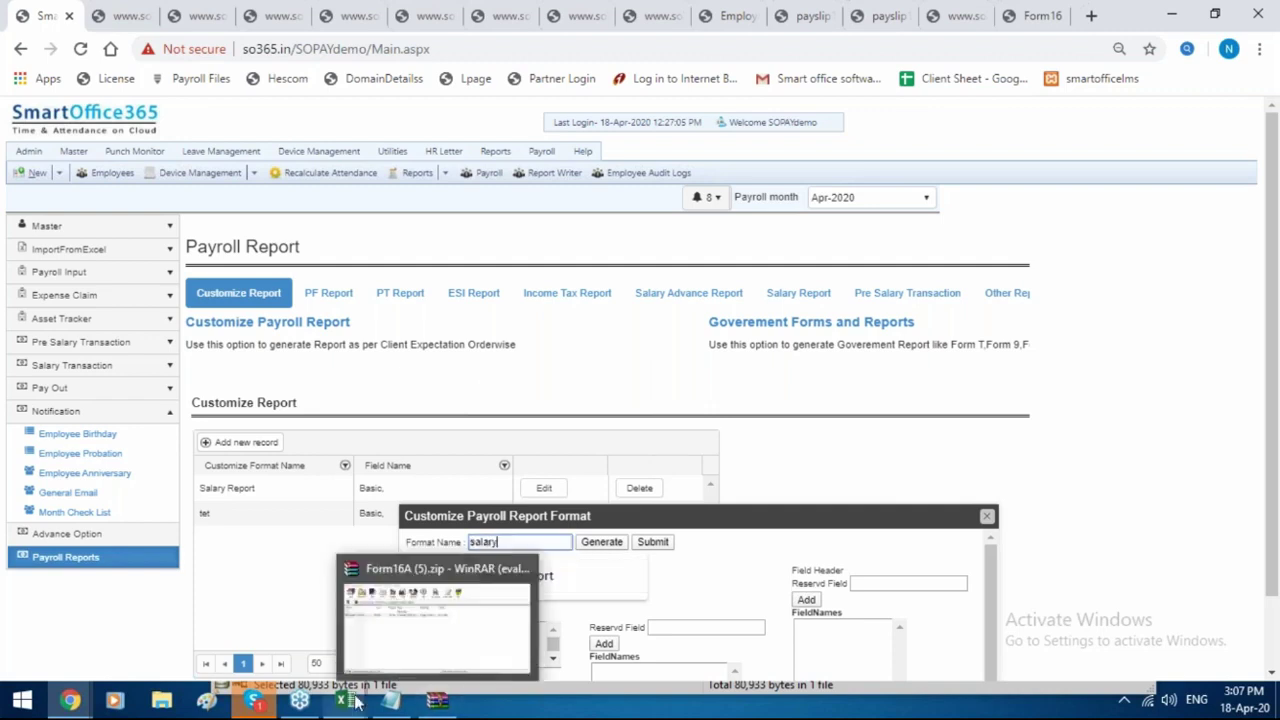
pyautogui.moveTo(345, 700)
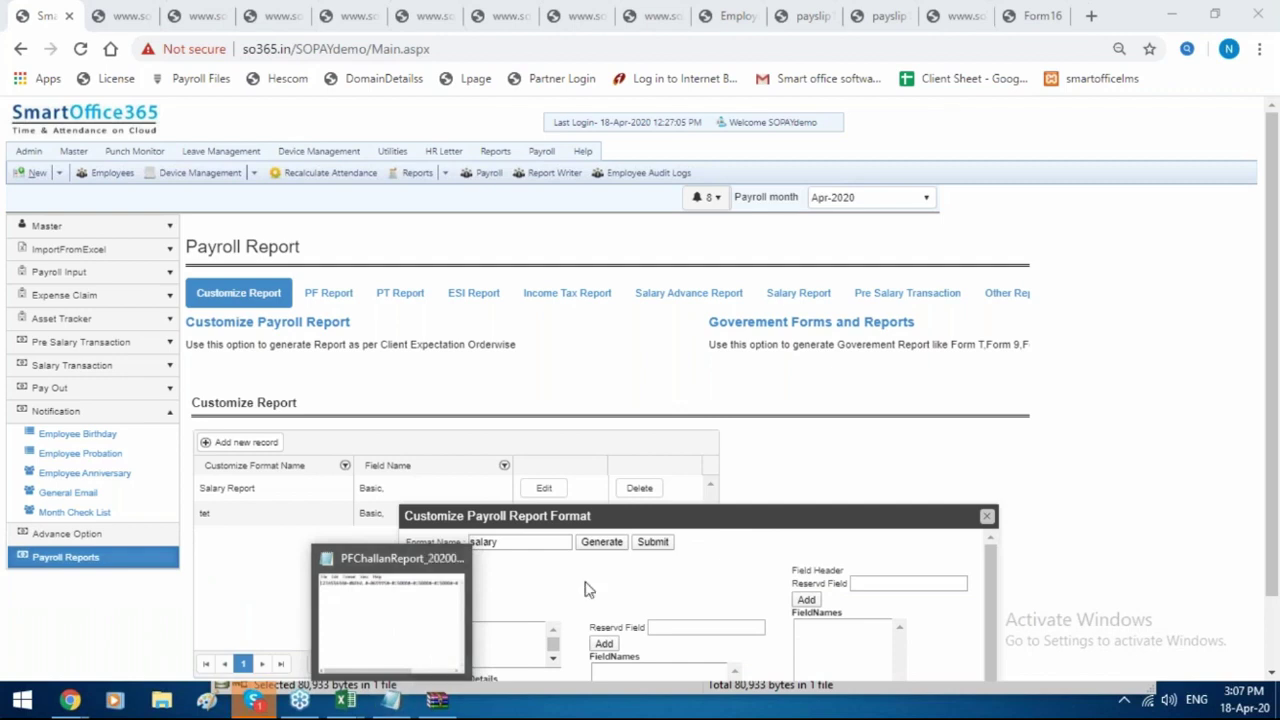
pyautogui.click(430, 630)
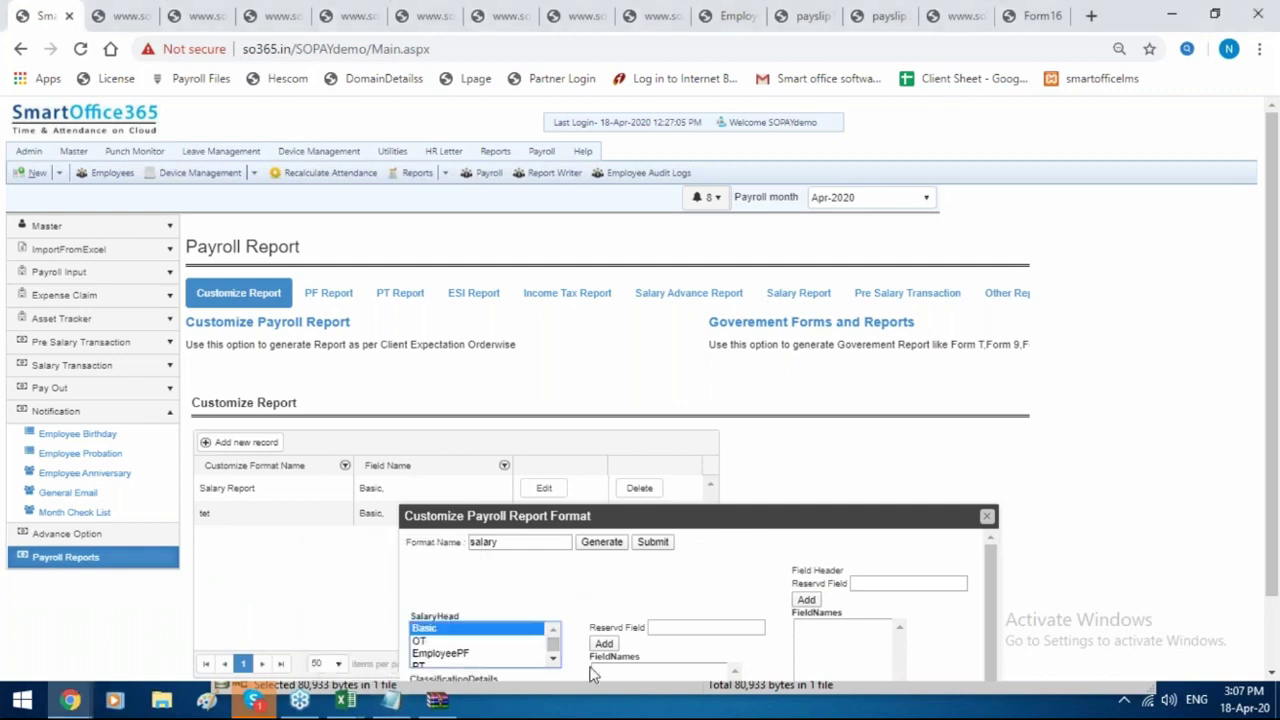
pyautogui.scroll(-1, 598, 640)
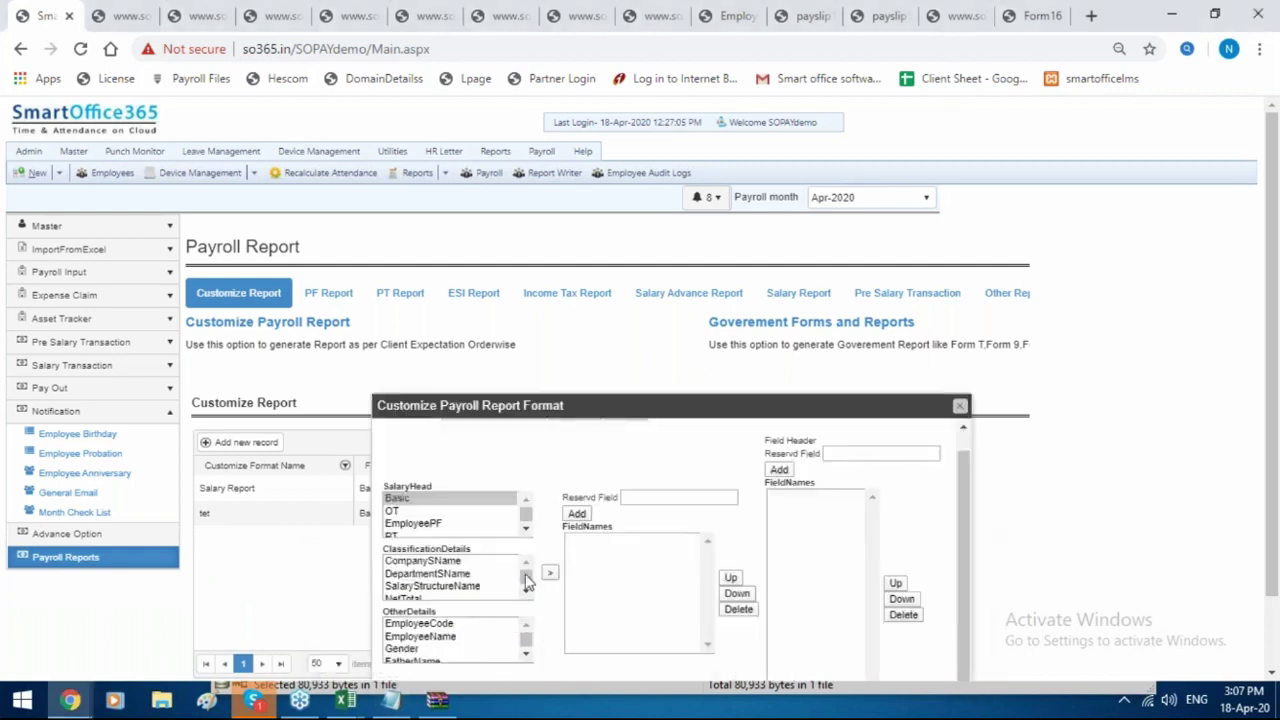
# Add the Basic field and a b header, then submit and dismiss the saved message.
pyautogui.click(549, 572)
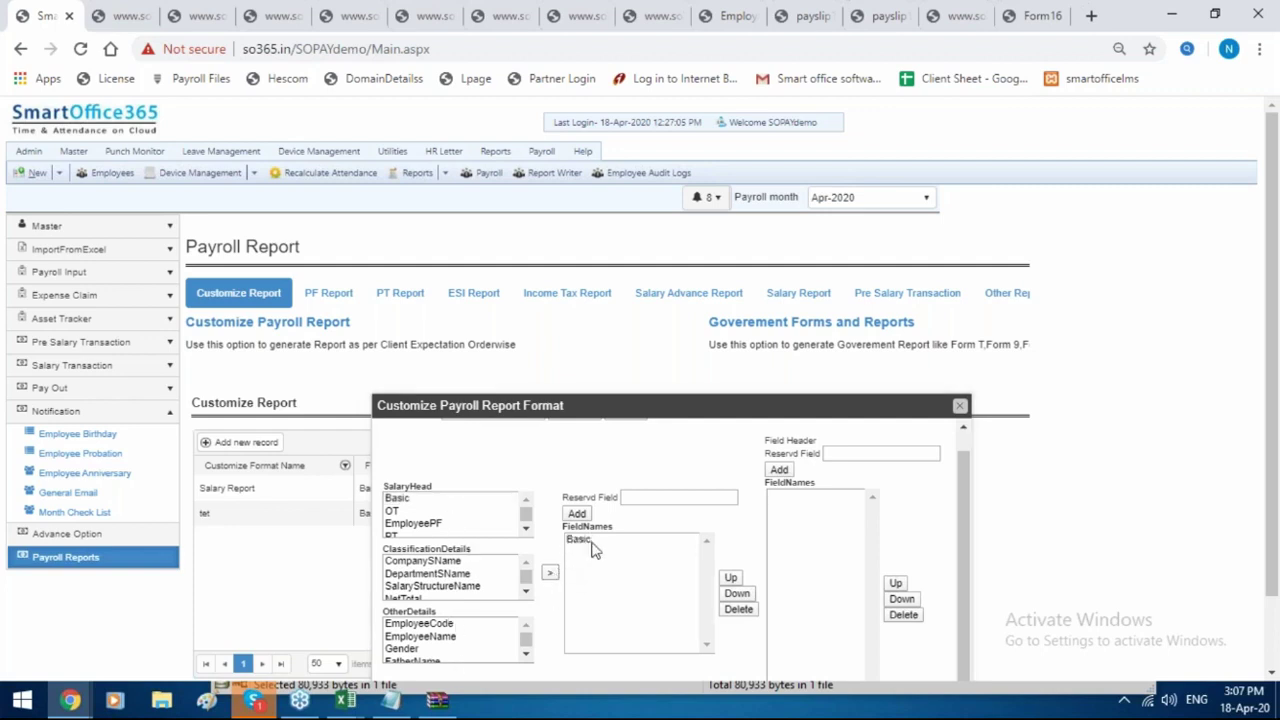
pyautogui.click(592, 549)
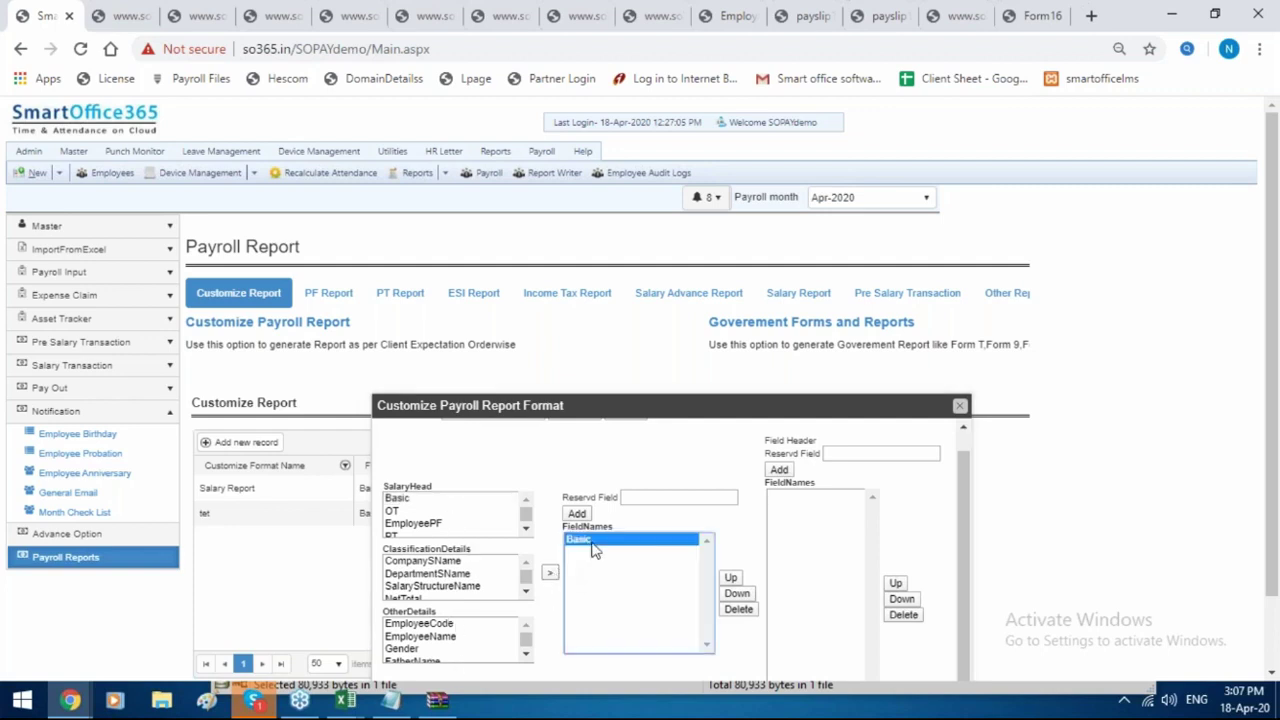
pyautogui.click(827, 455)
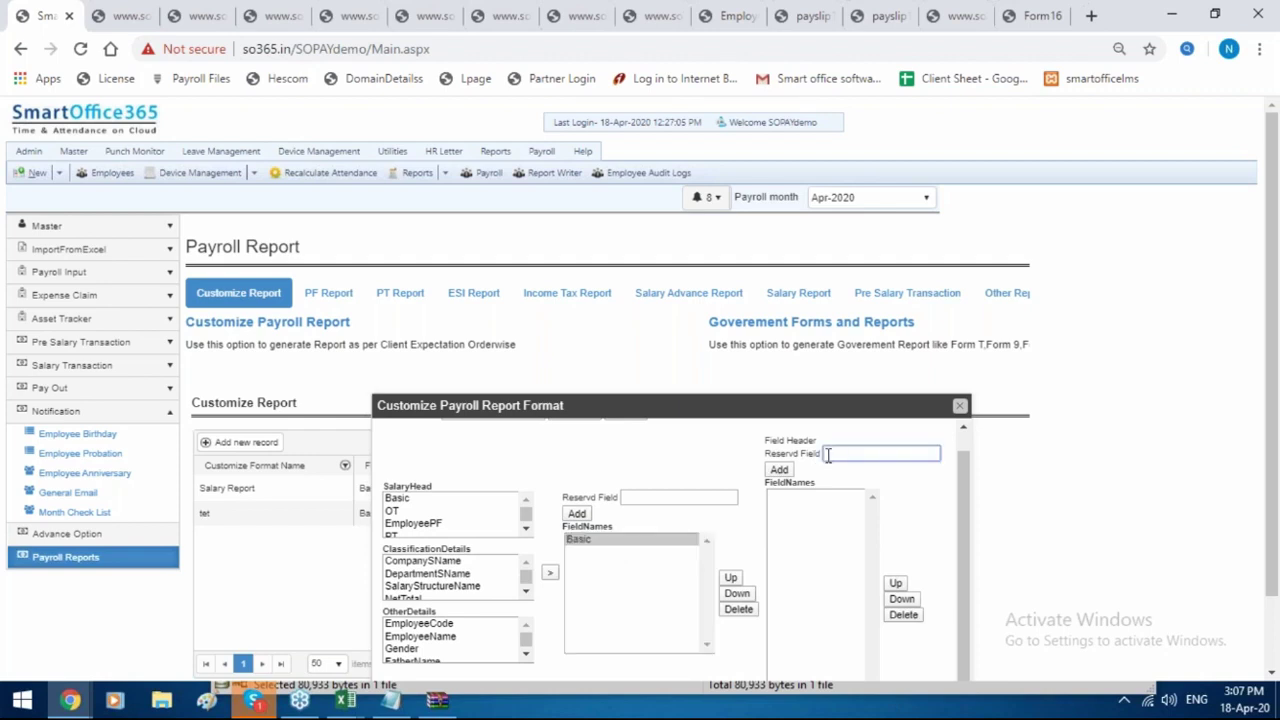
pyautogui.write('D')
pyautogui.scroll(1, 855, 510)
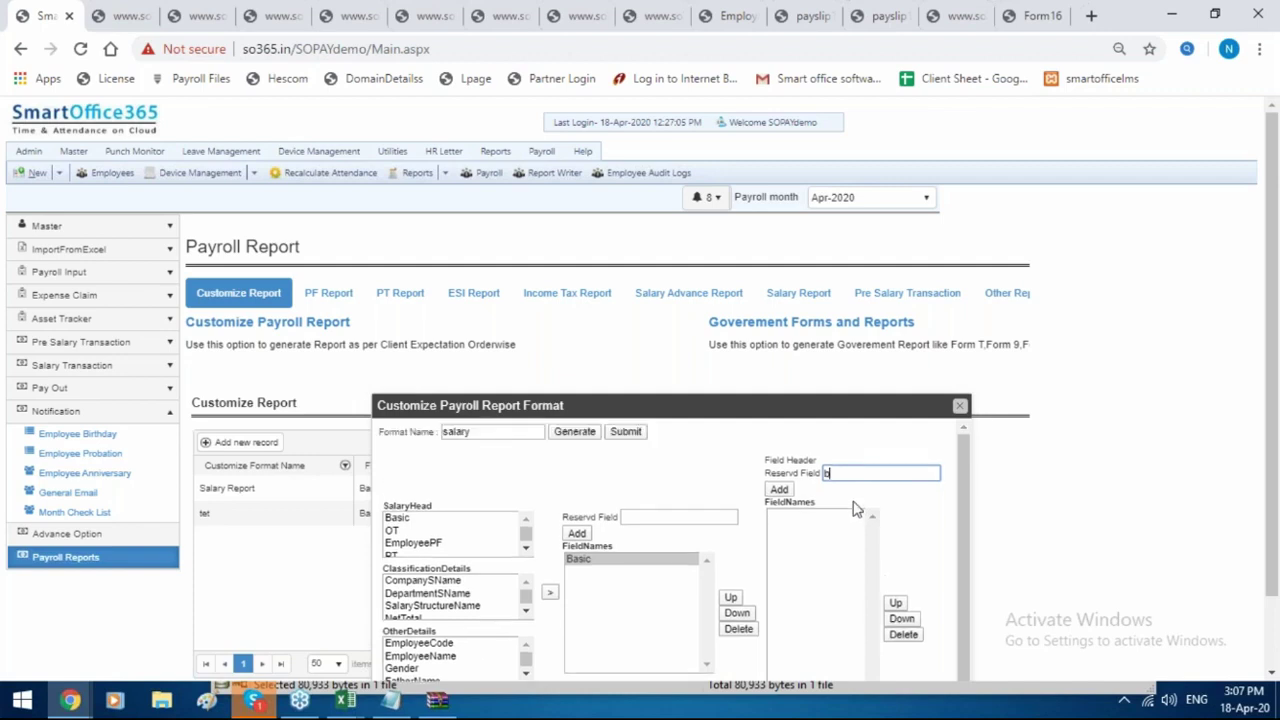
pyautogui.click(783, 494)
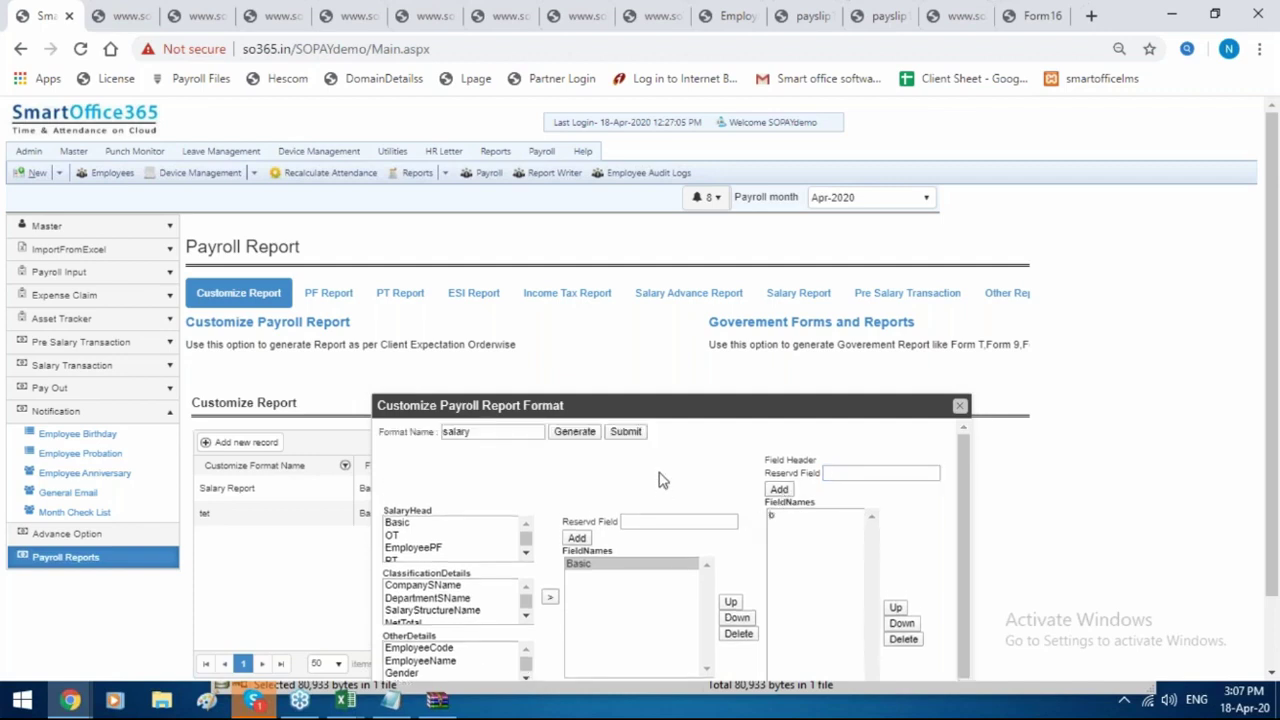
pyautogui.click(625, 432)
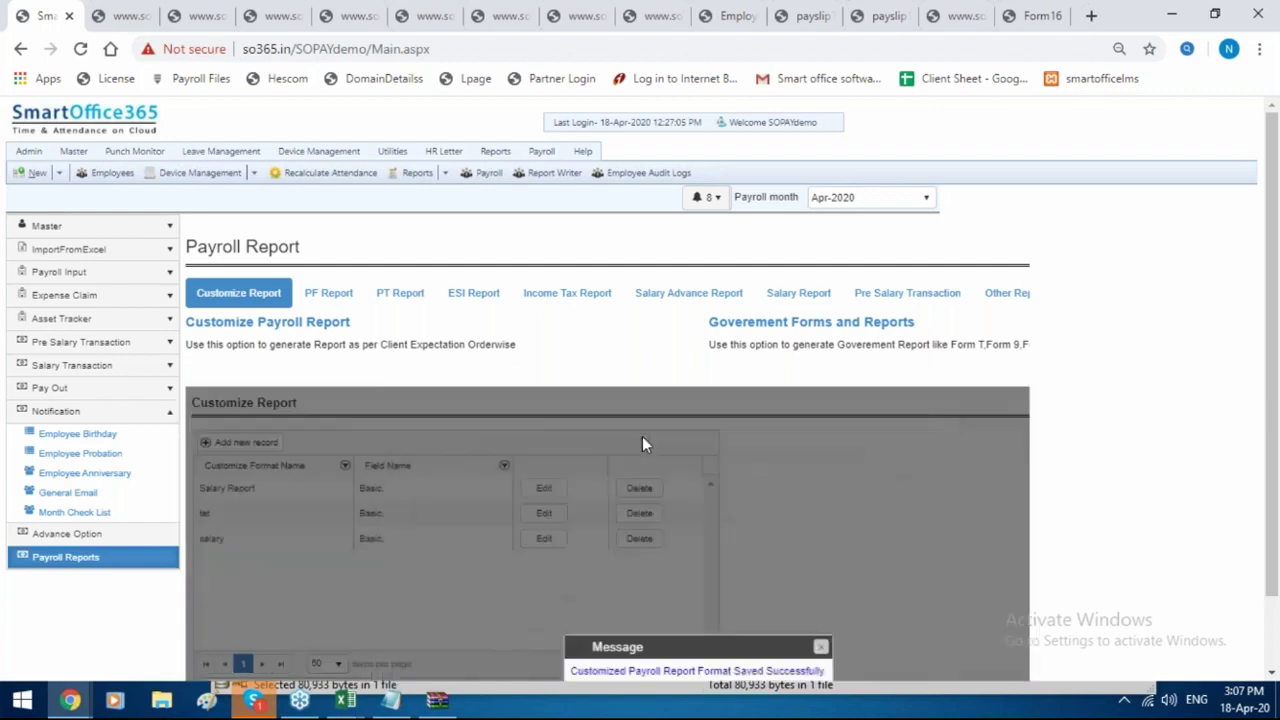
pyautogui.click(820, 650)
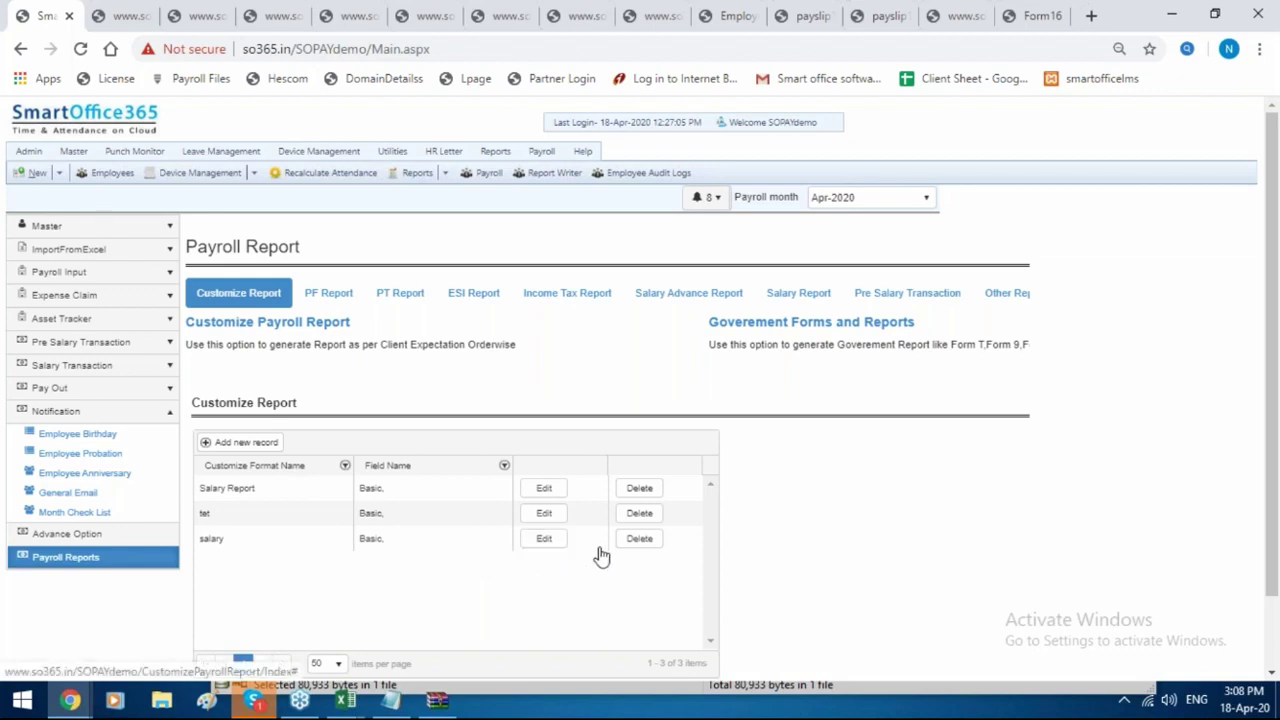
# Reopen the salary format via Edit, showing its Basic field and b header.
pyautogui.click(544, 540)
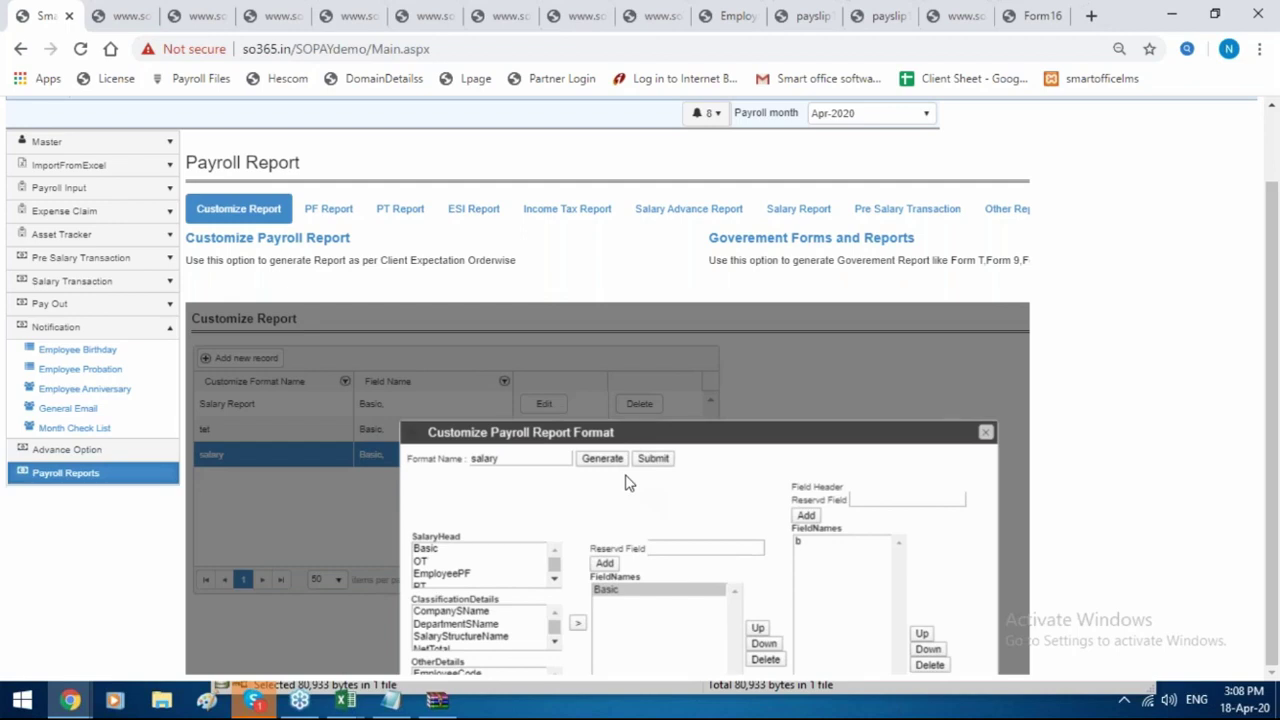
pyautogui.click(543, 454)
pyautogui.scroll(-1, 1020, 540)
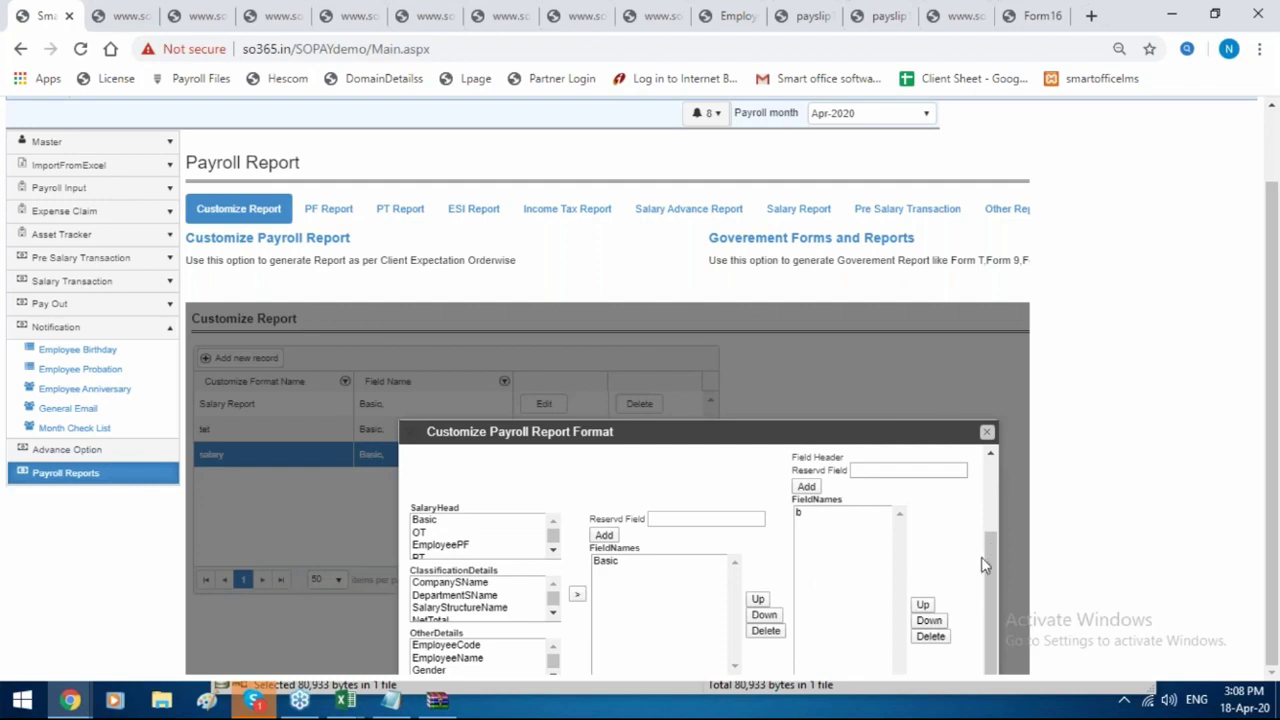
pyautogui.scroll(5, 981, 566)
# Choose Mar-2020 as the payroll month for the salary format report.
pyautogui.click(530, 556)
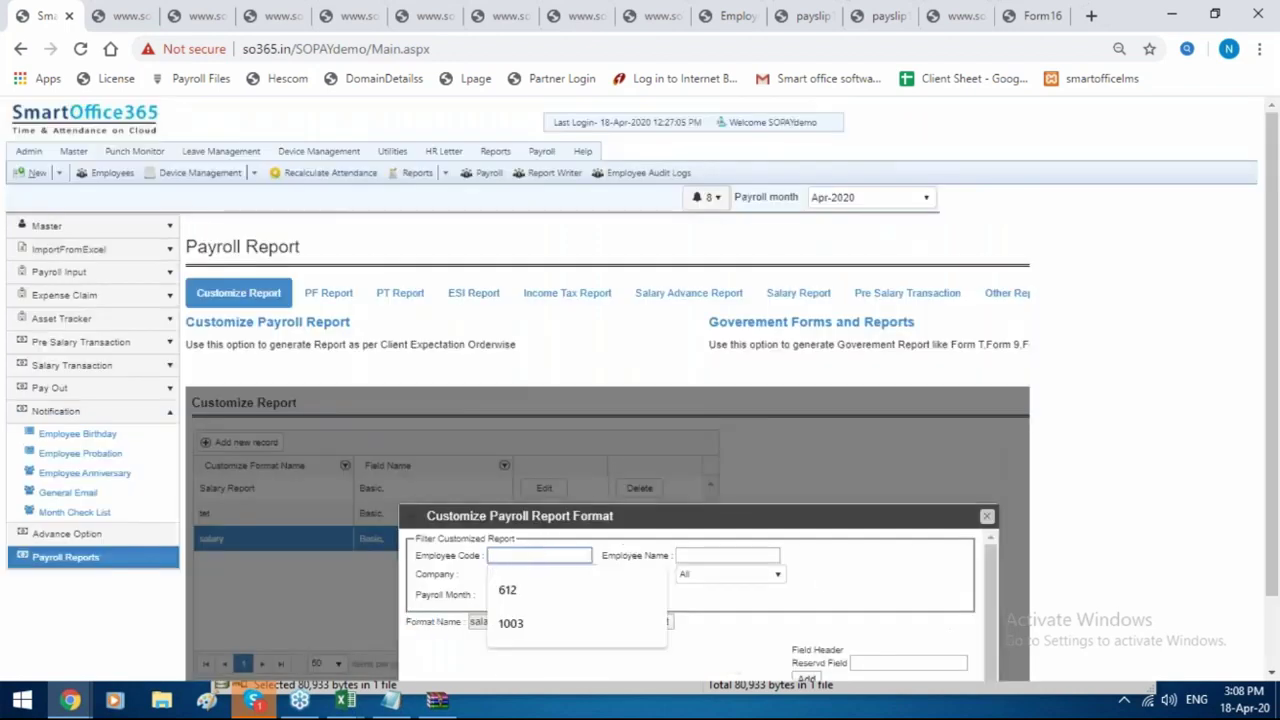
pyautogui.click(743, 548)
pyautogui.click(522, 598)
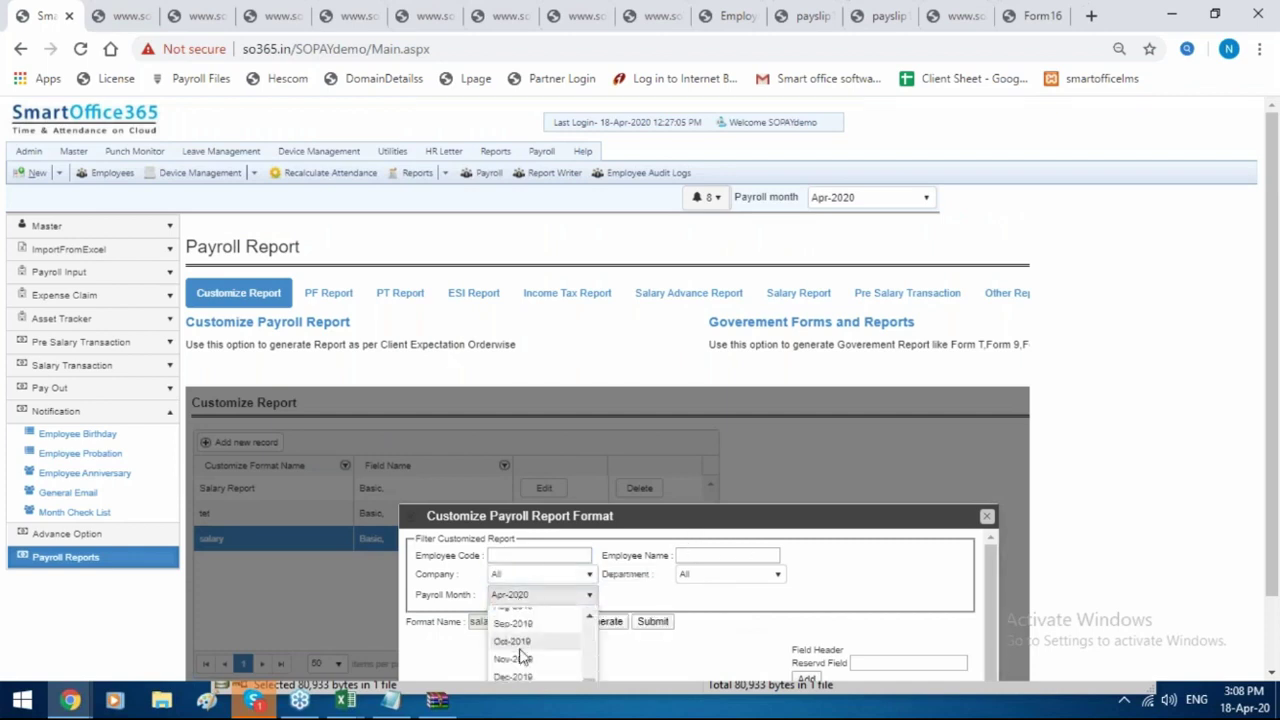
pyautogui.scroll(-3, 545, 652)
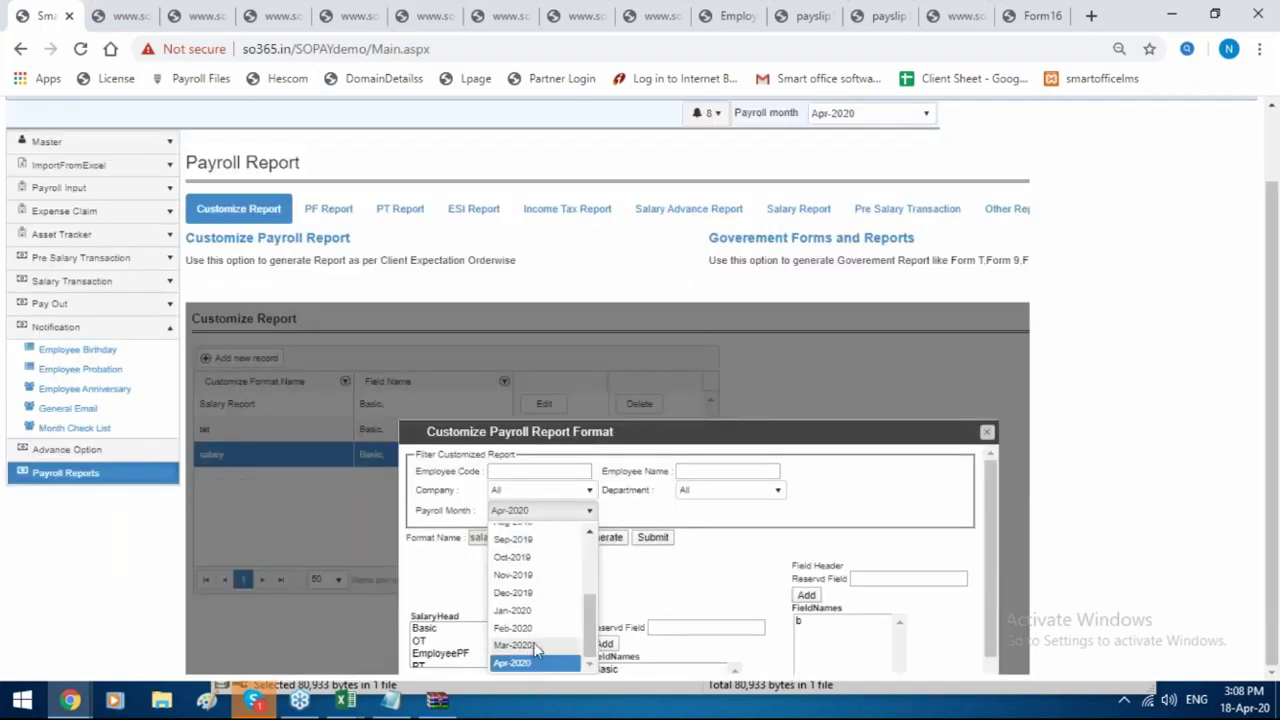
pyautogui.click(543, 648)
# Generate the salary spreadsheet and open it in Excel to check column b (42000.00).
pyautogui.click(603, 544)
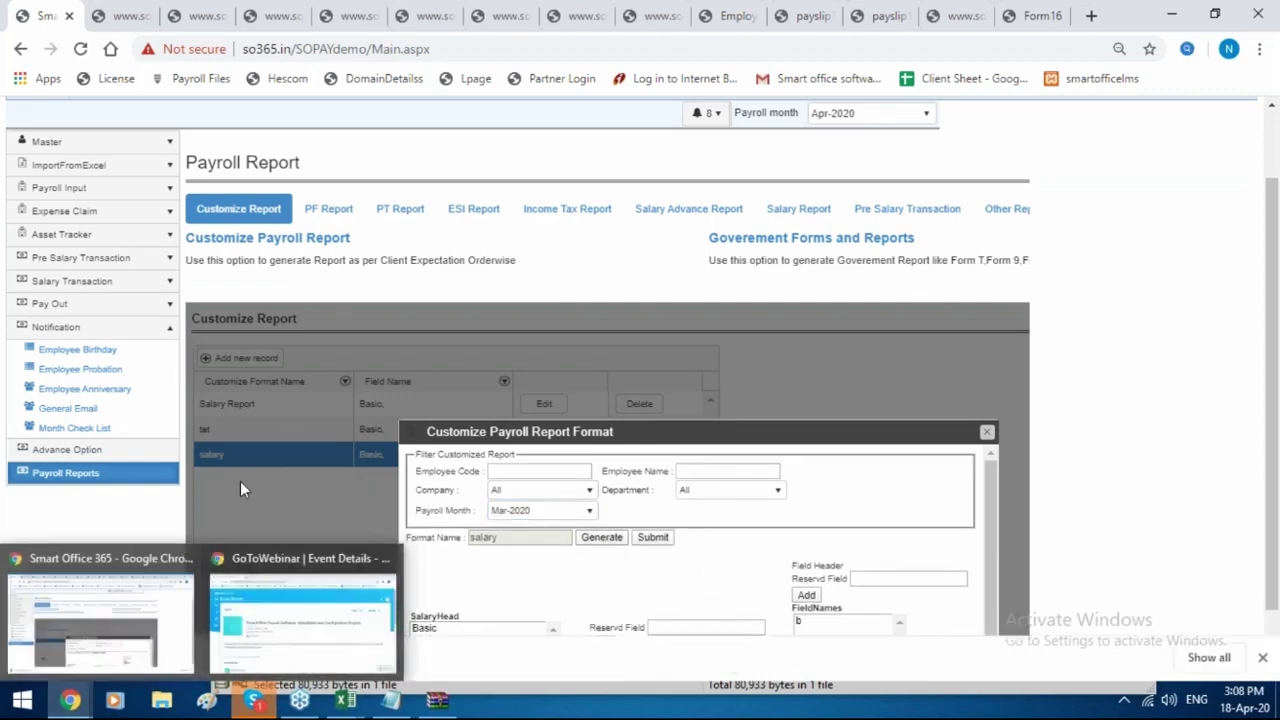
pyautogui.click(90, 660)
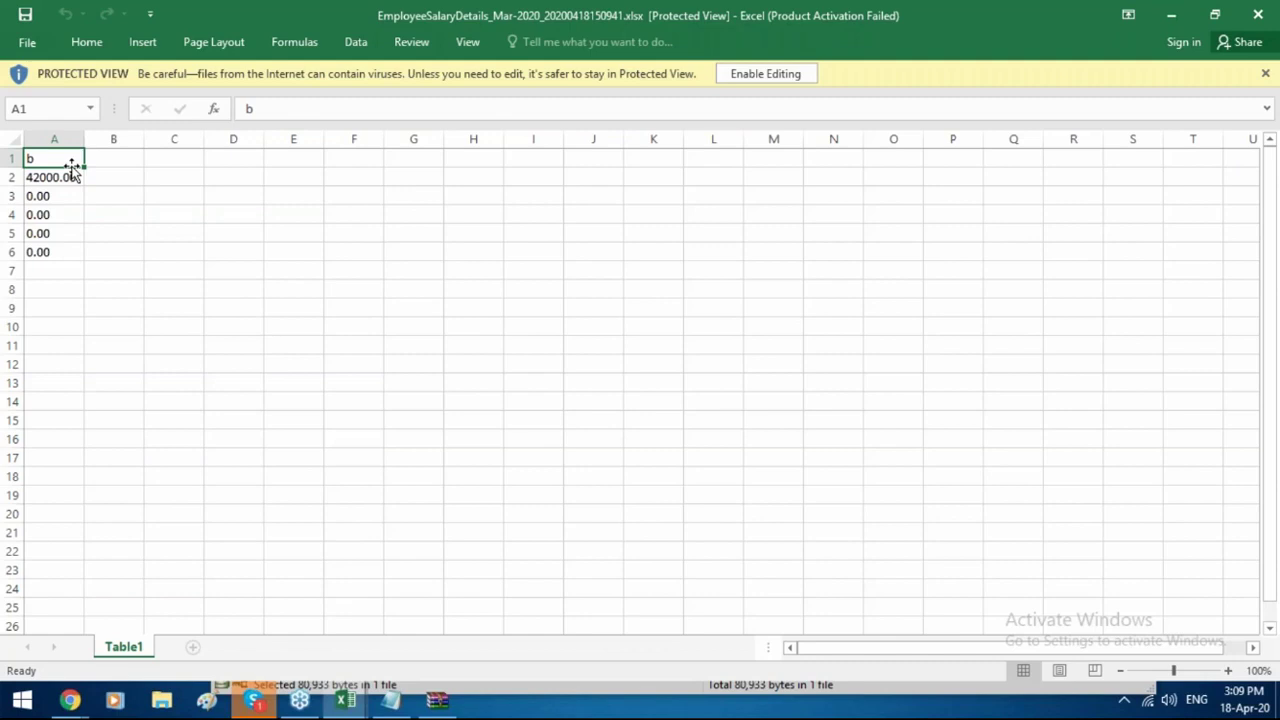
pyautogui.moveTo(70, 702)
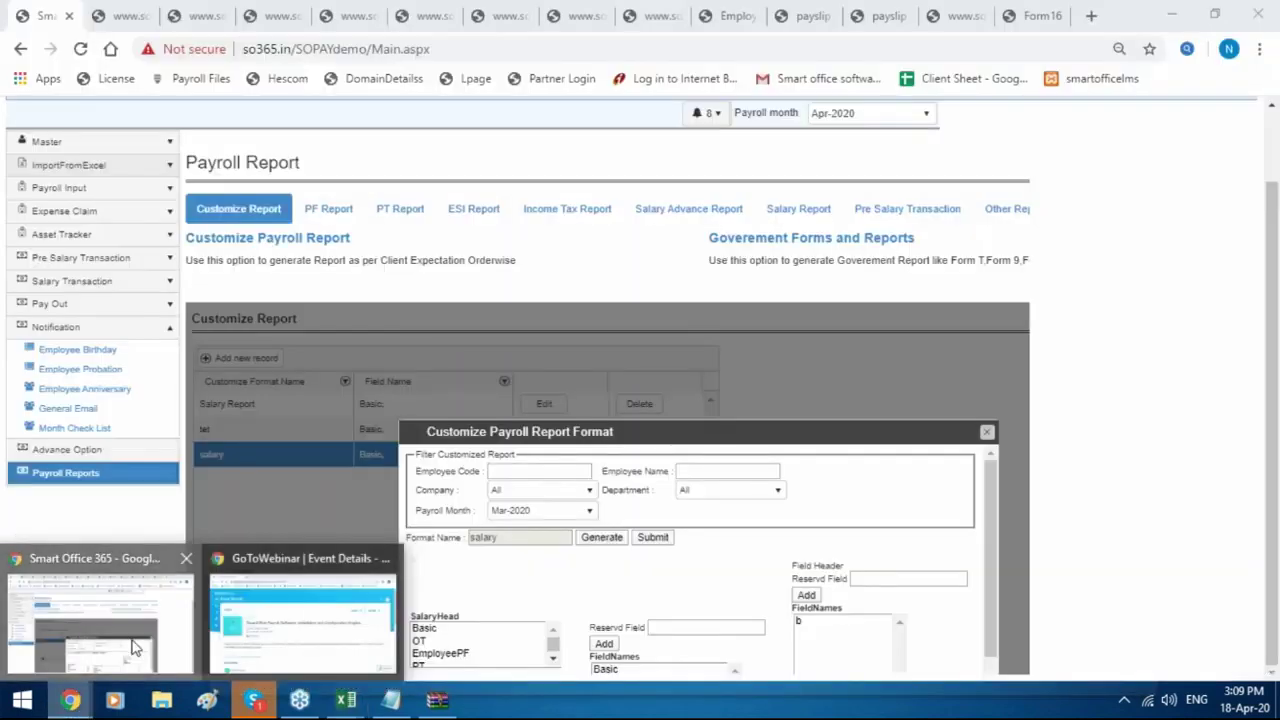
# Close the report format window and open Government Forms with from date Mar-2020.
pyautogui.click(134, 650)
pyautogui.click(987, 435)
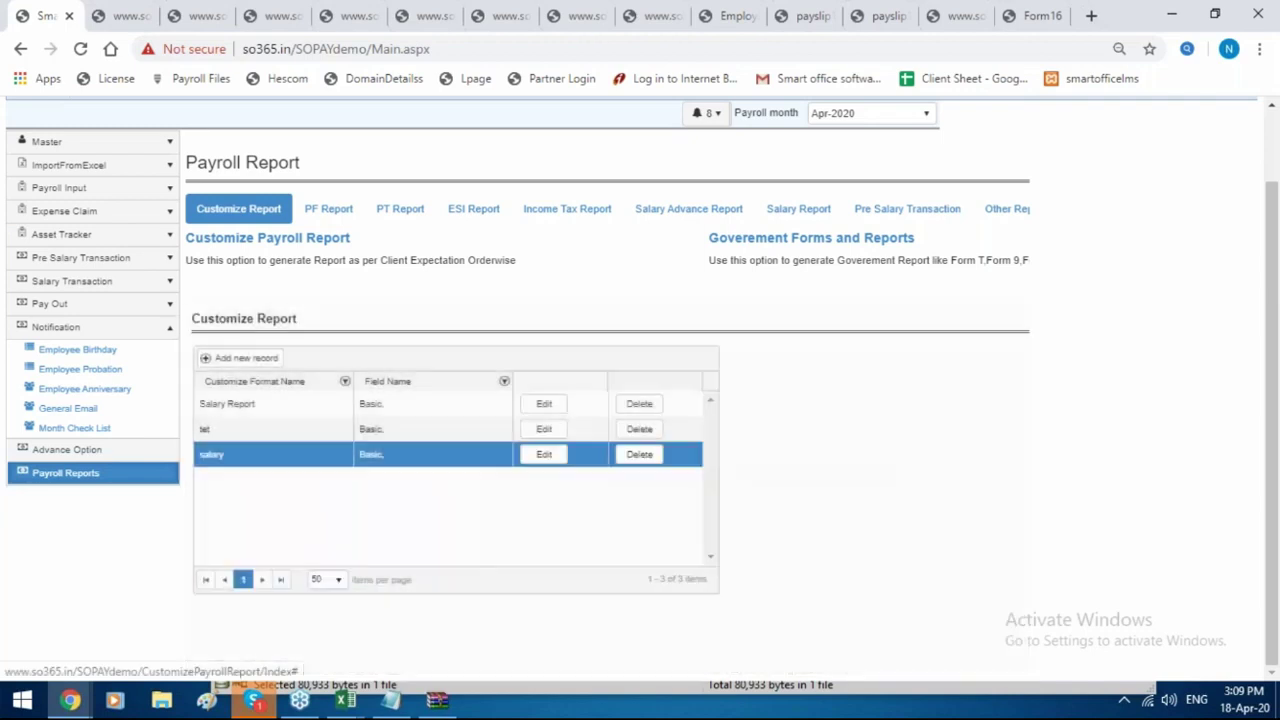
pyautogui.click(785, 240)
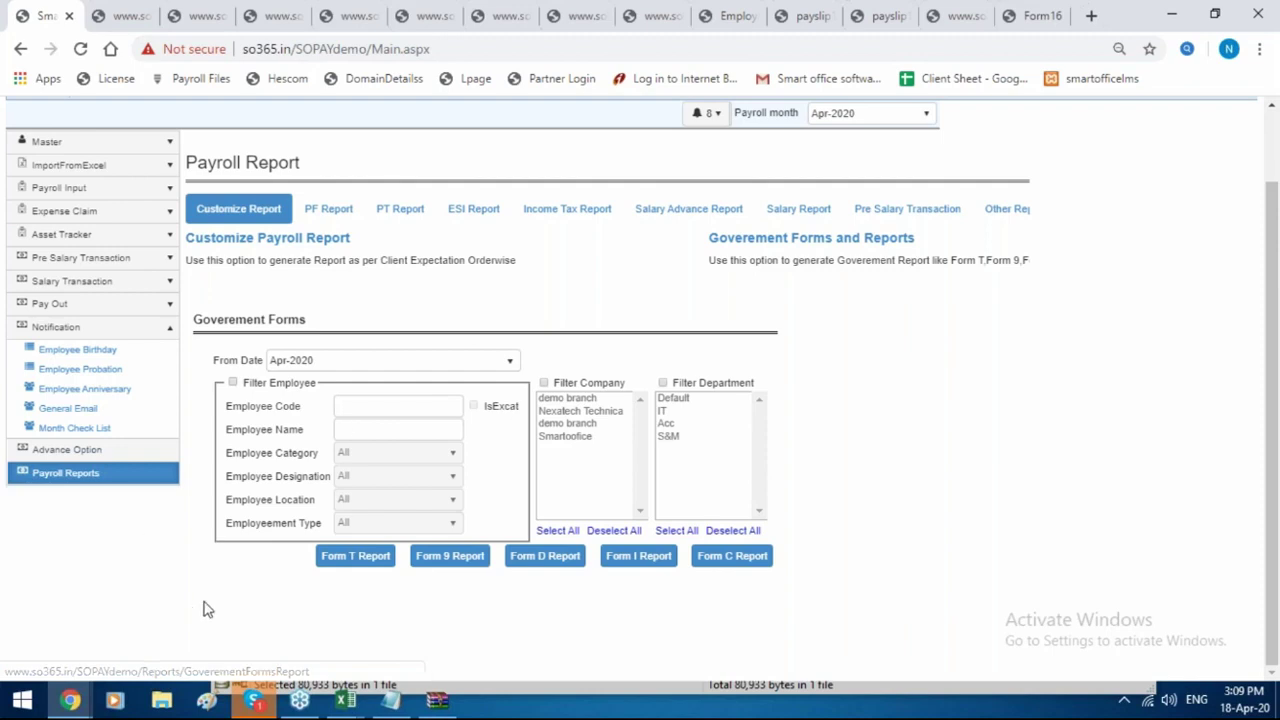
pyautogui.click(336, 368)
pyautogui.click(323, 491)
# Generate the Form T and Form 9 reports for Mar-2020.
pyautogui.click(350, 556)
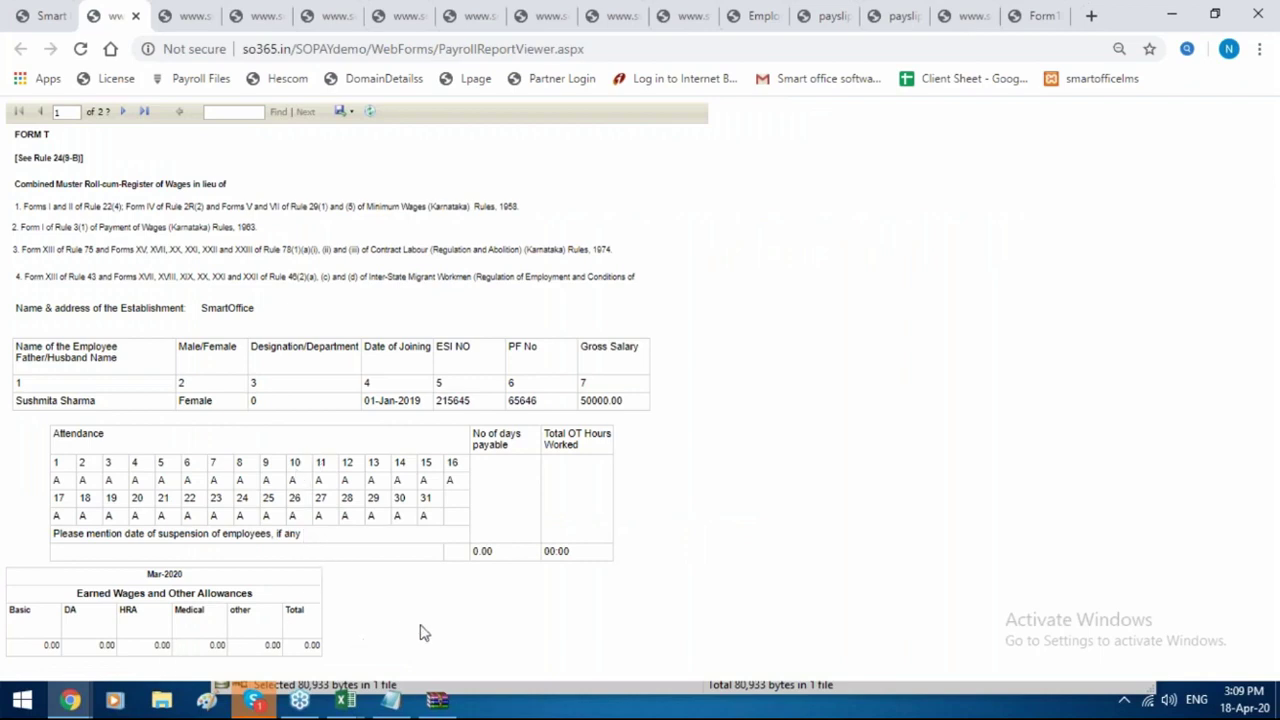
pyautogui.click(343, 112)
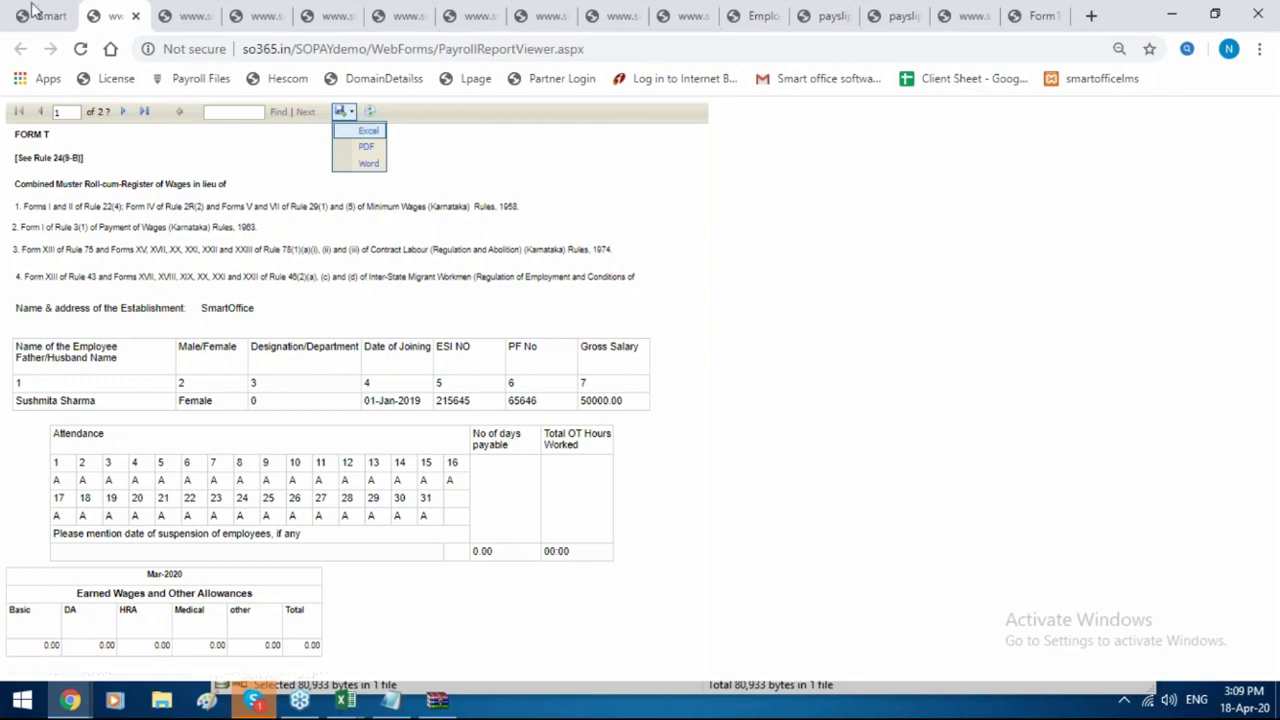
pyautogui.click(45, 15)
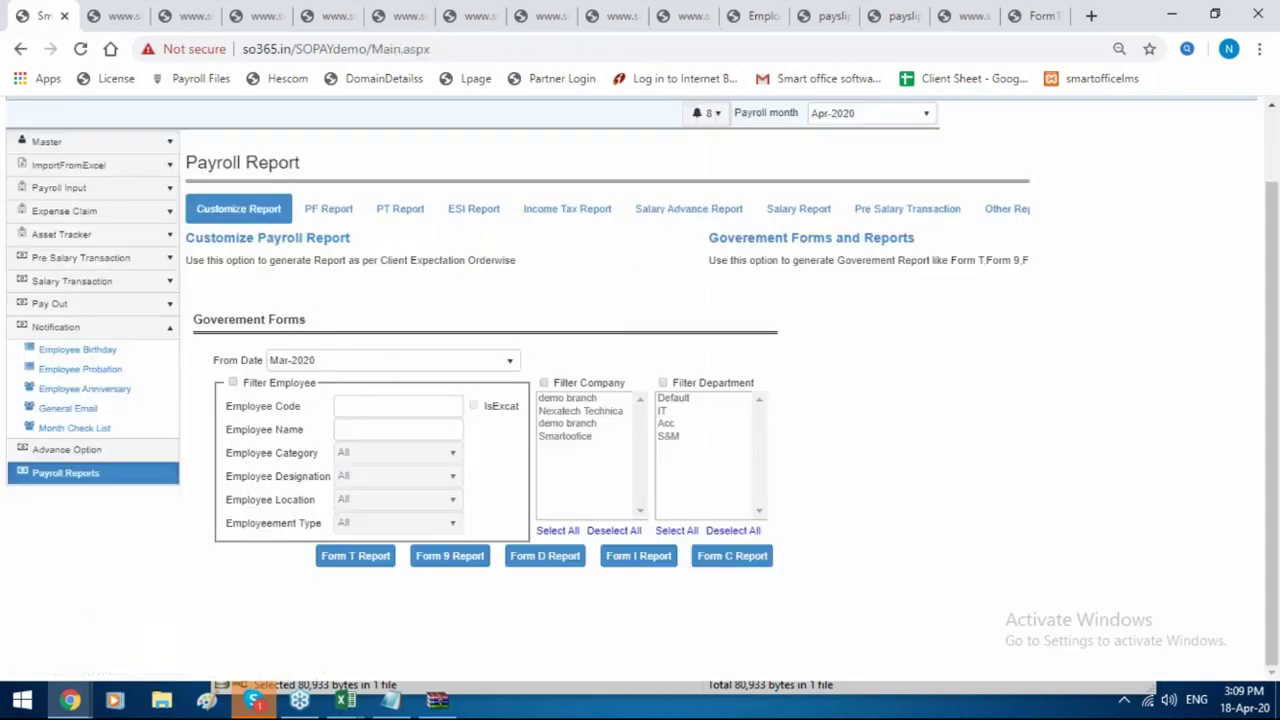
pyautogui.click(481, 565)
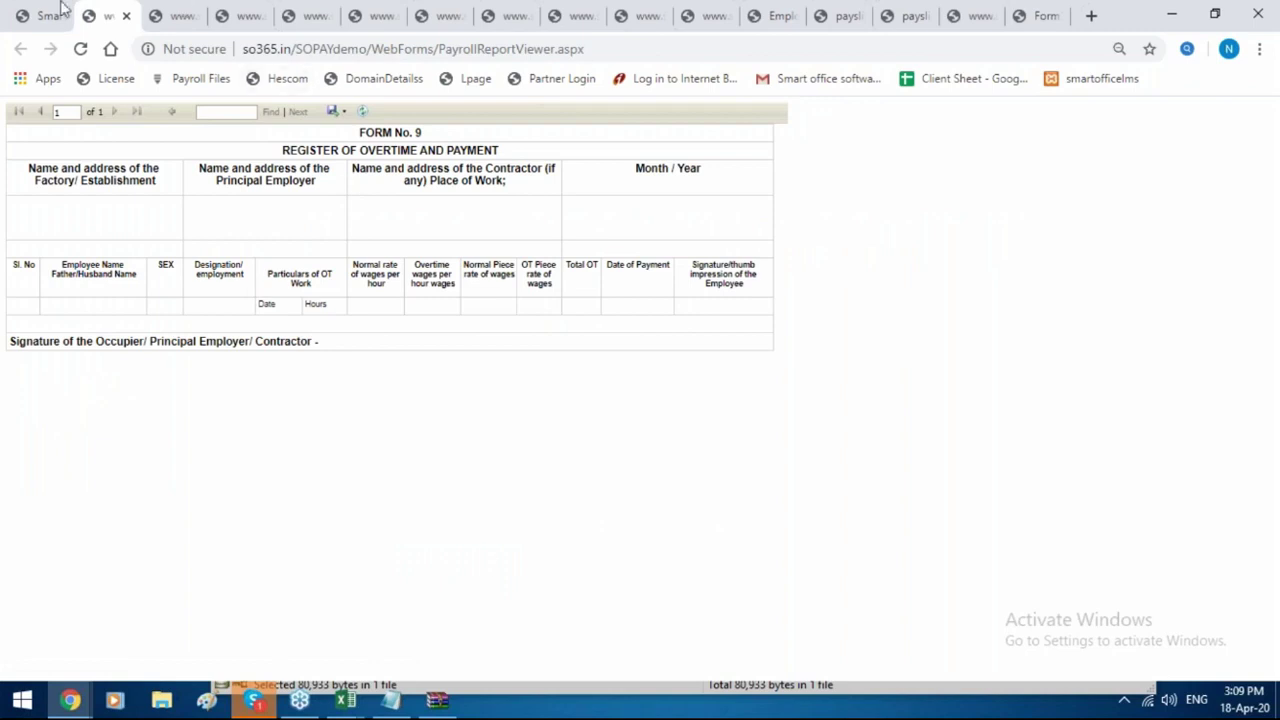
pyautogui.click(22, 9)
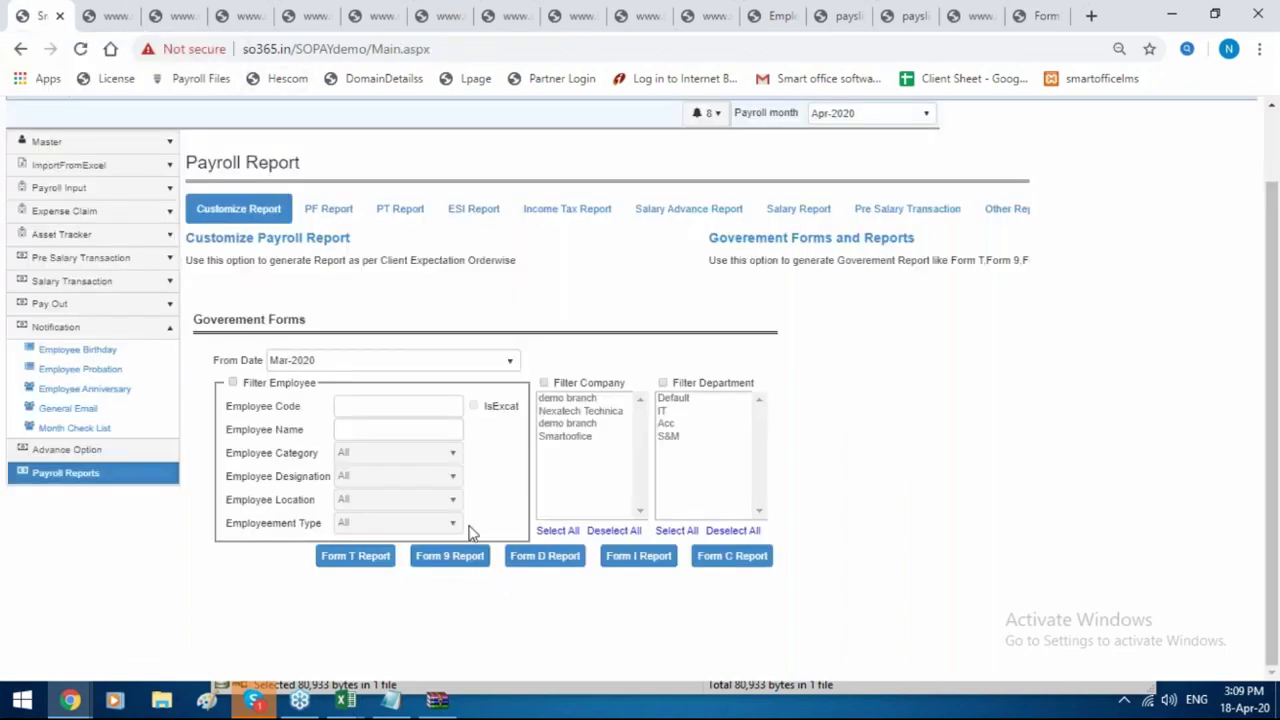
# Generate the Form D, Form I and Form C bonus reports for Mar-2020.
pyautogui.click(527, 560)
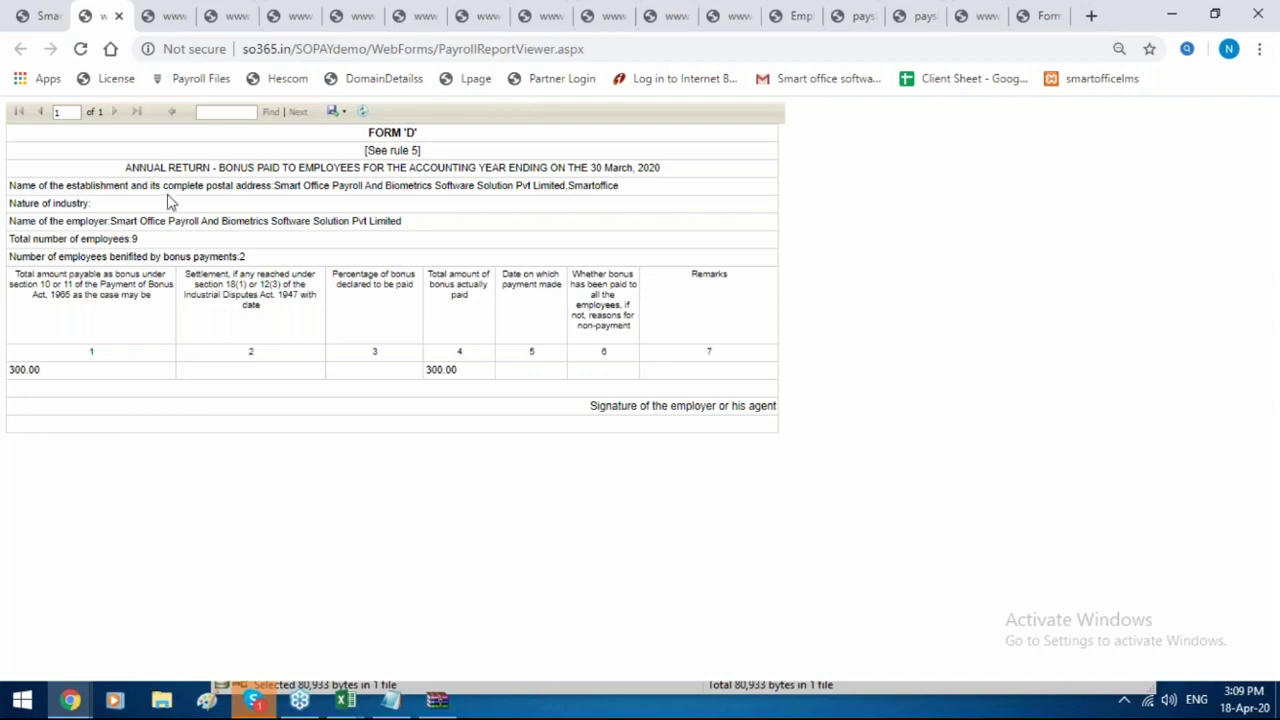
pyautogui.click(22, 15)
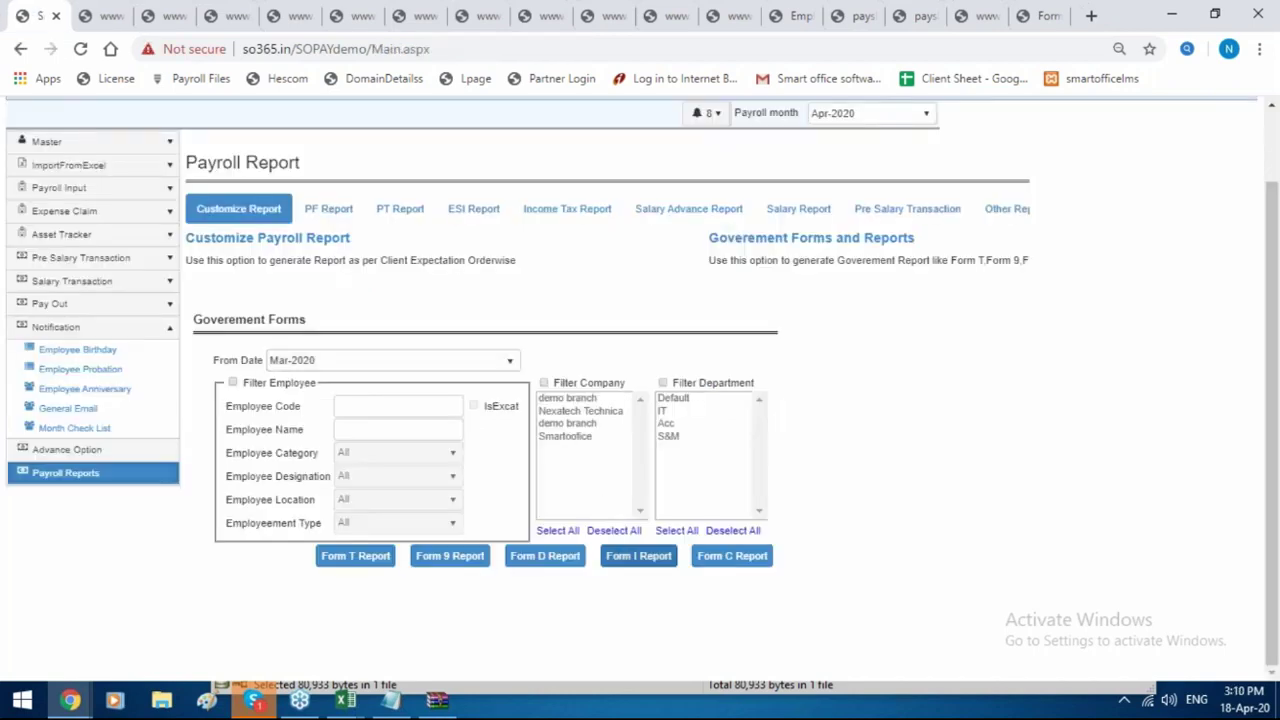
pyautogui.click(638, 555)
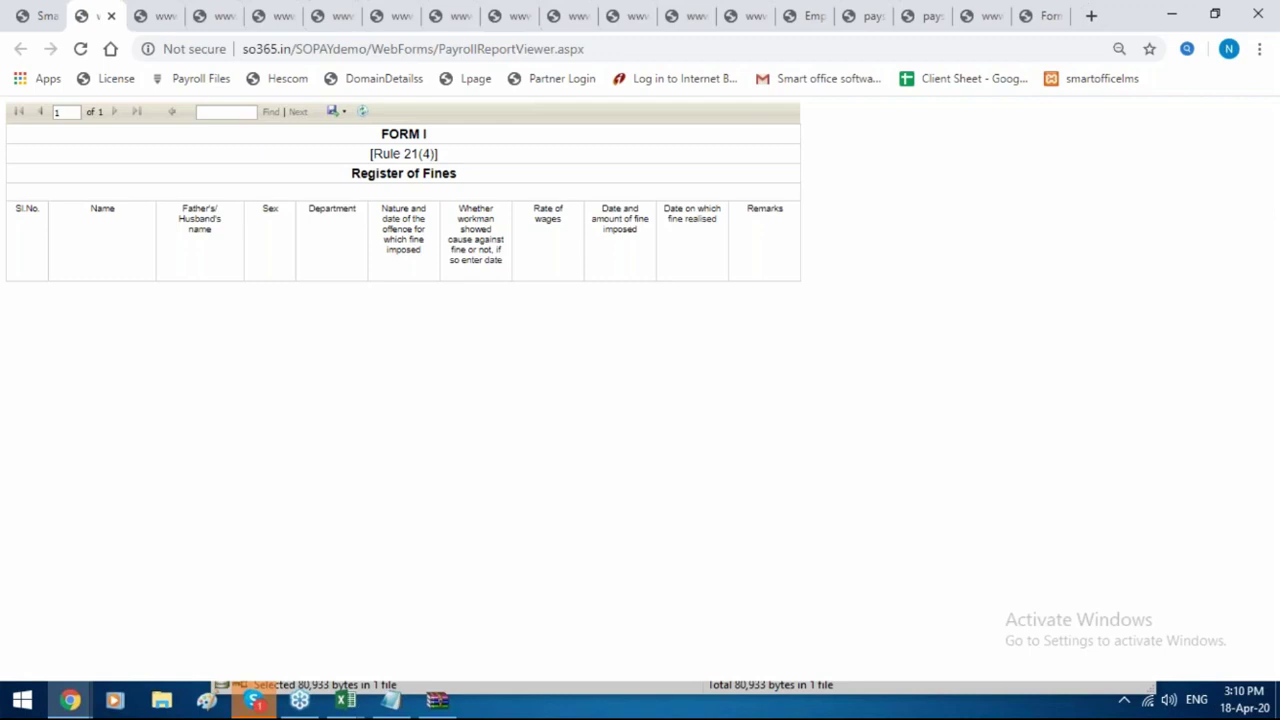
pyautogui.click(22, 15)
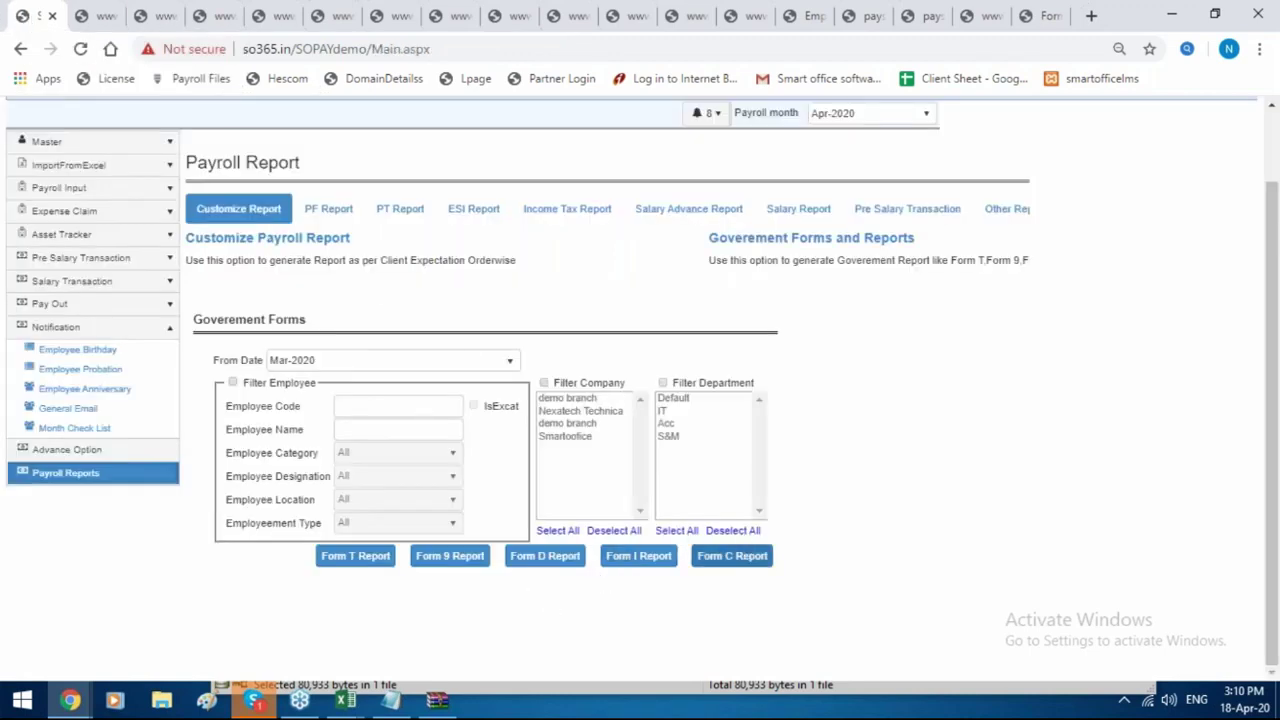
pyautogui.click(732, 556)
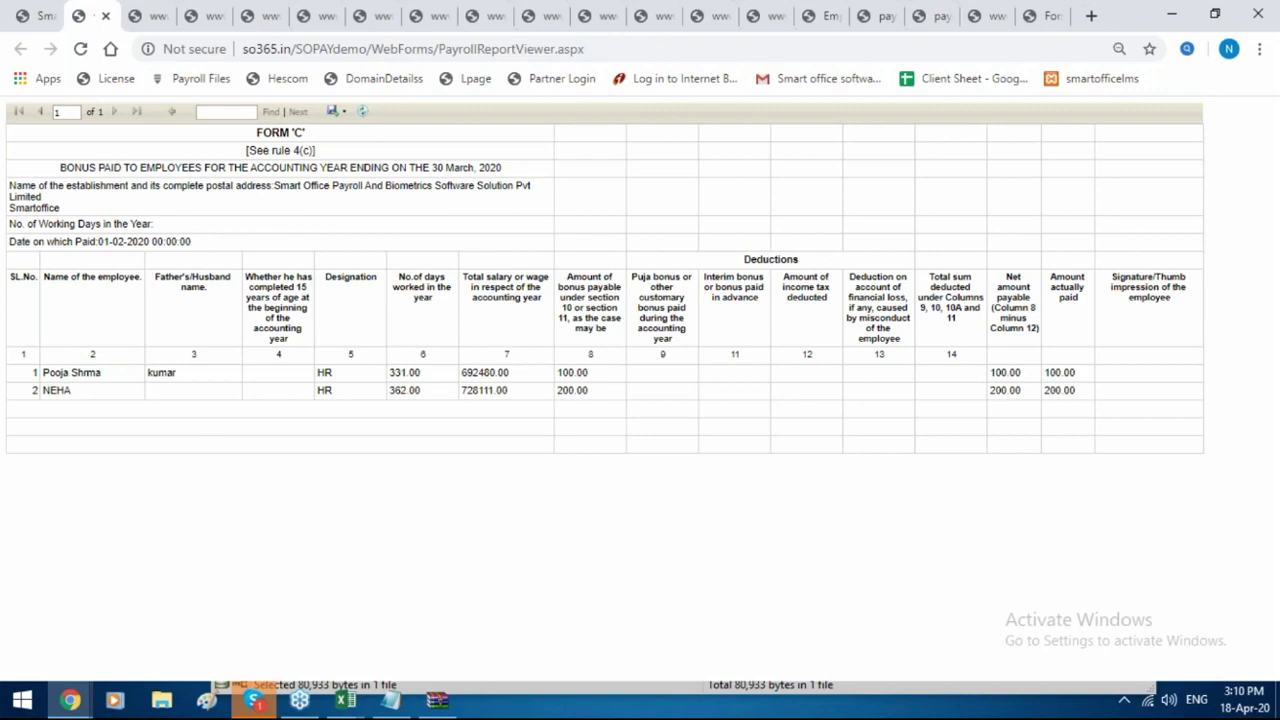
# Go back to the Payroll Reports page showing the Mar-2020 Government Forms section.
pyautogui.click(22, 18)
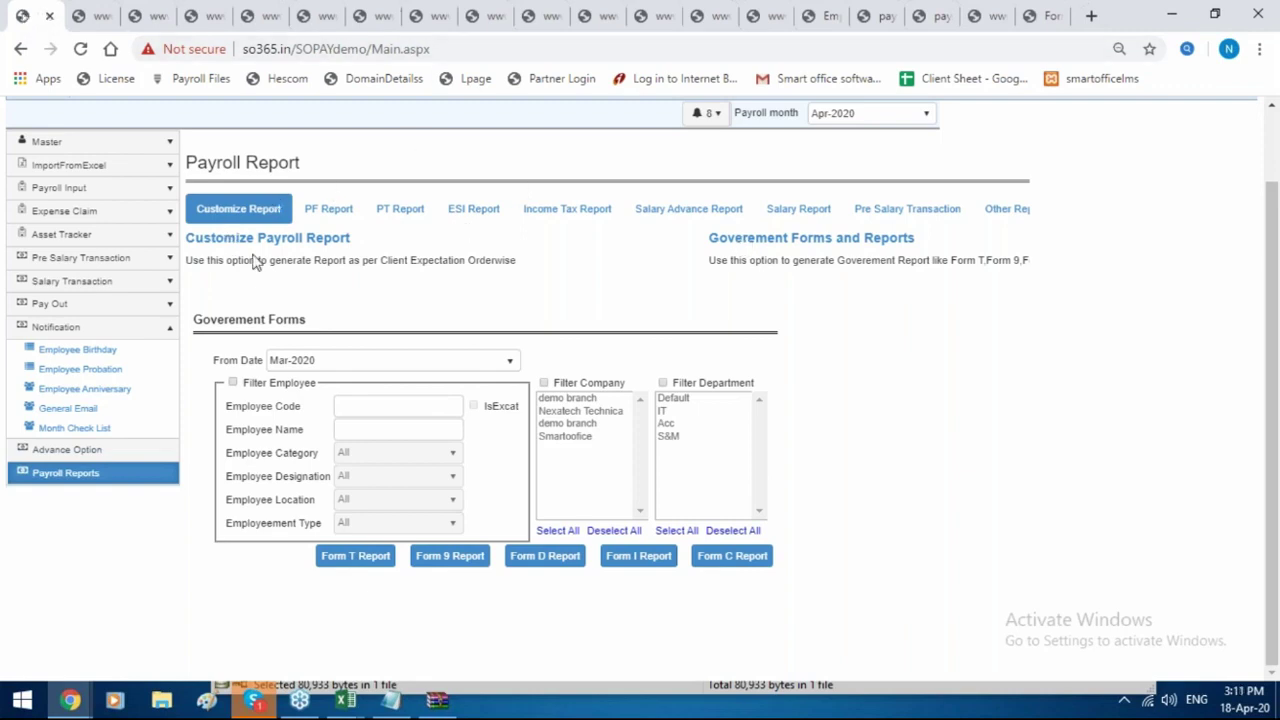
# Open Employee IT Summary under Advance Option > Configure Statutory Settings > IT and Form 16.
pyautogui.click(85, 459)
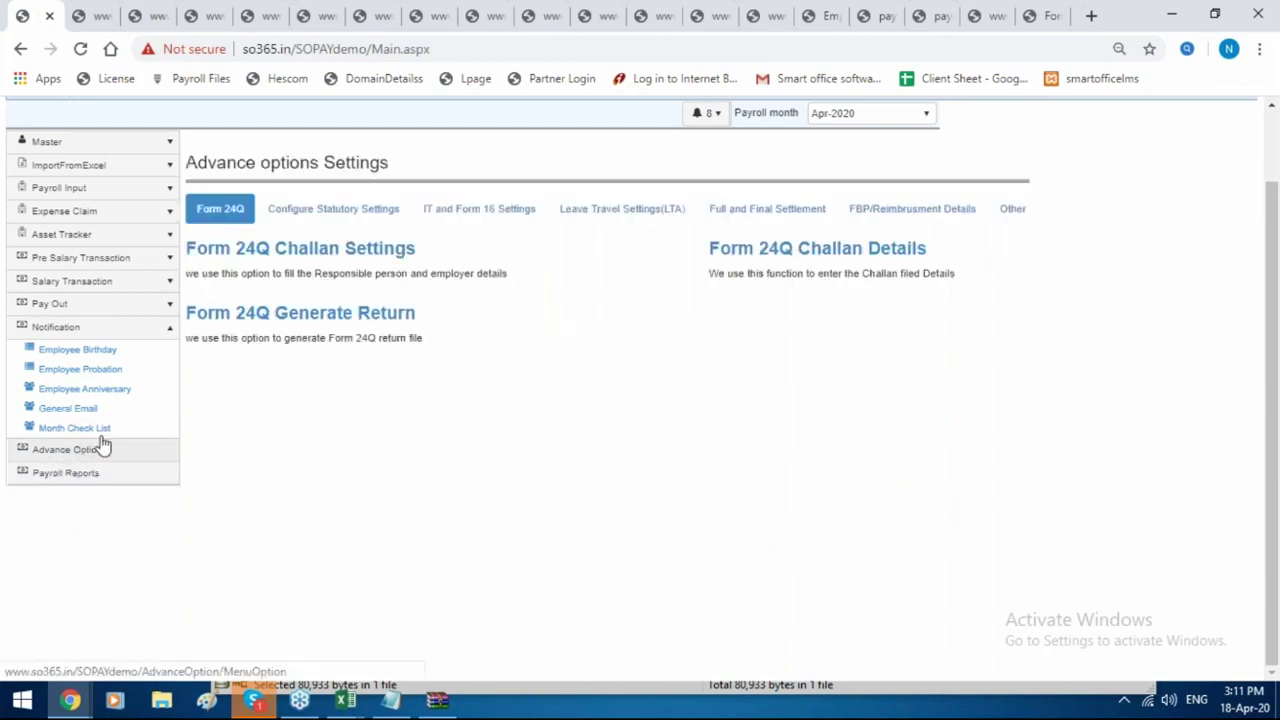
pyautogui.click(287, 210)
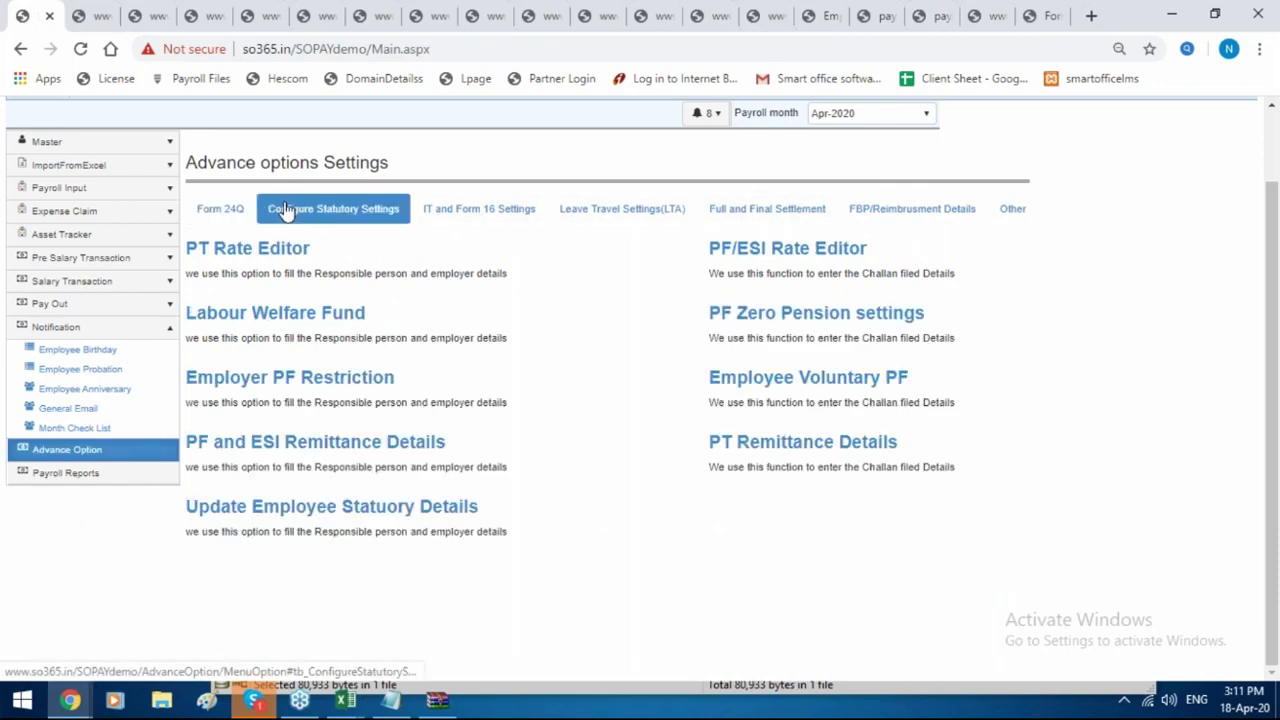
pyautogui.click(452, 212)
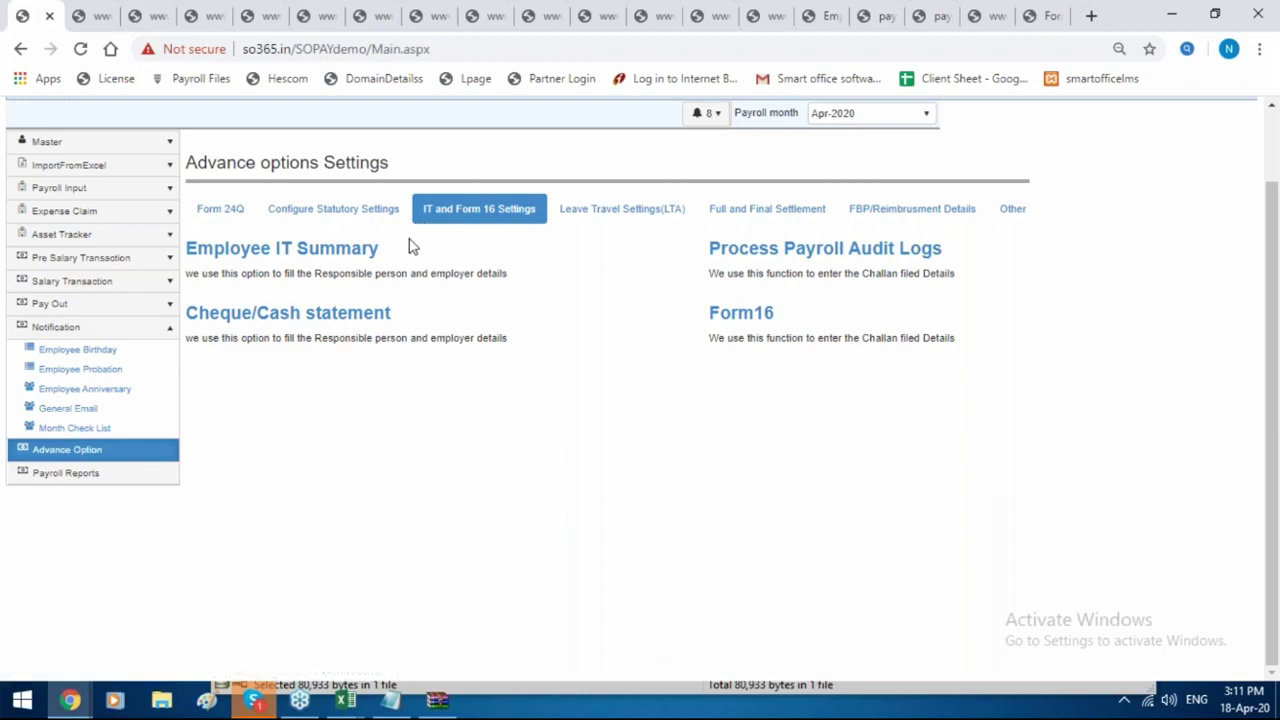
pyautogui.click(350, 257)
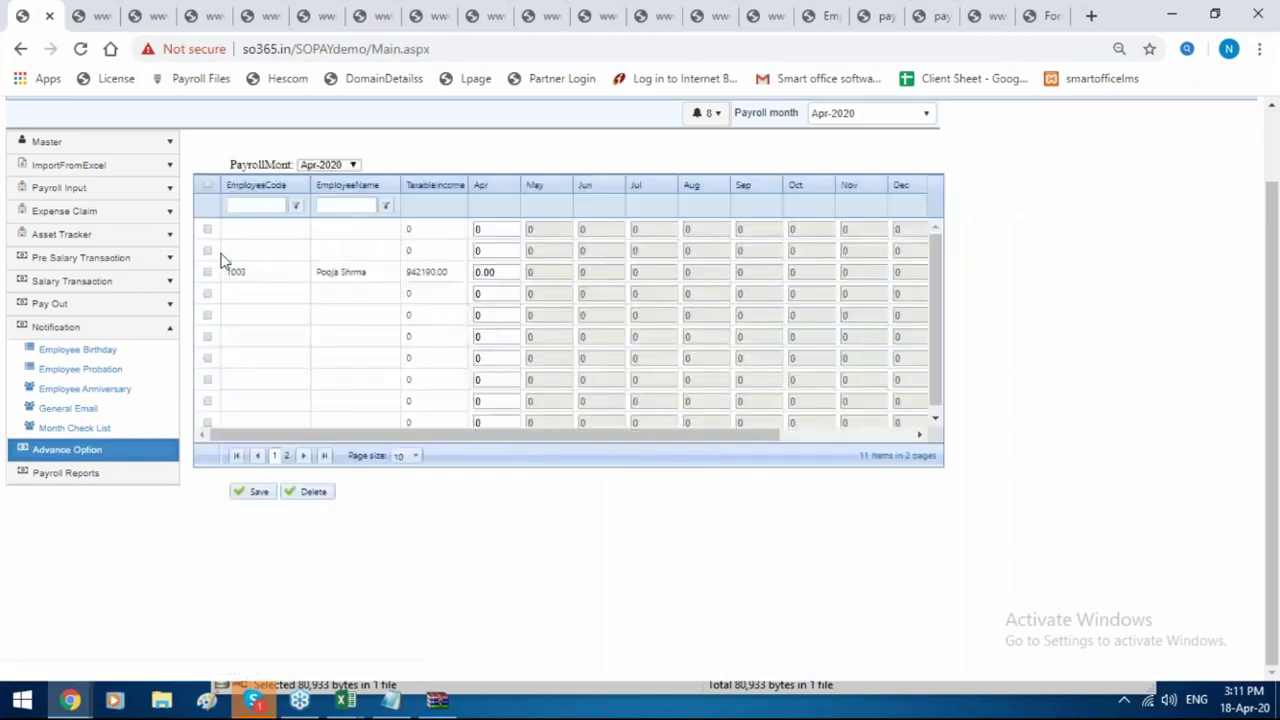
# Select the 942190.00 taxable-income employee's row and set the payroll month to Mar-2020.
pyautogui.click(208, 273)
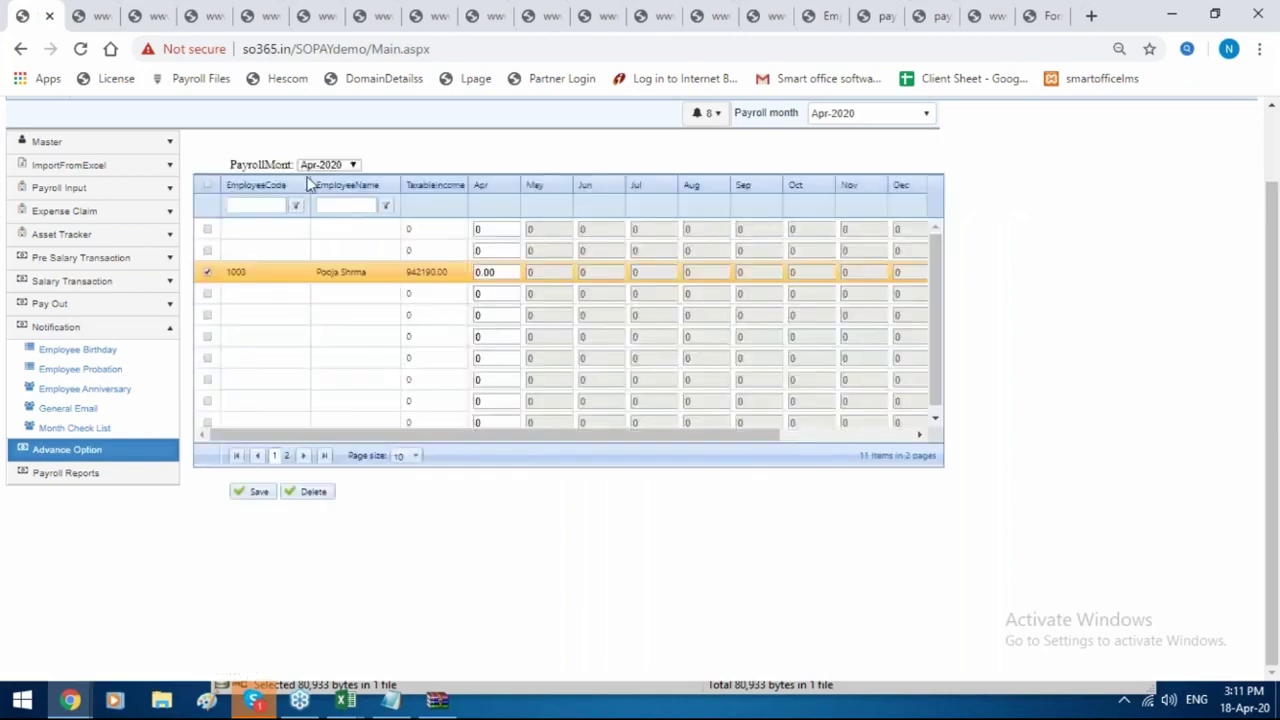
pyautogui.click(318, 165)
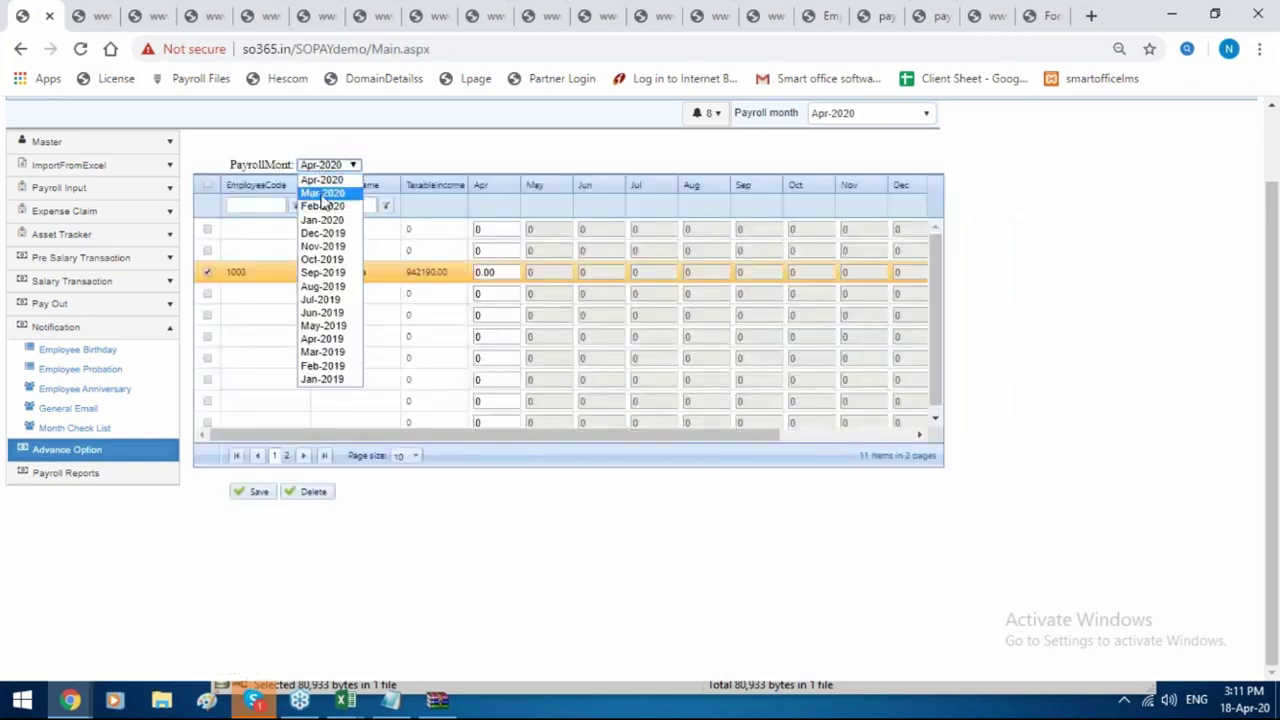
pyautogui.click(322, 219)
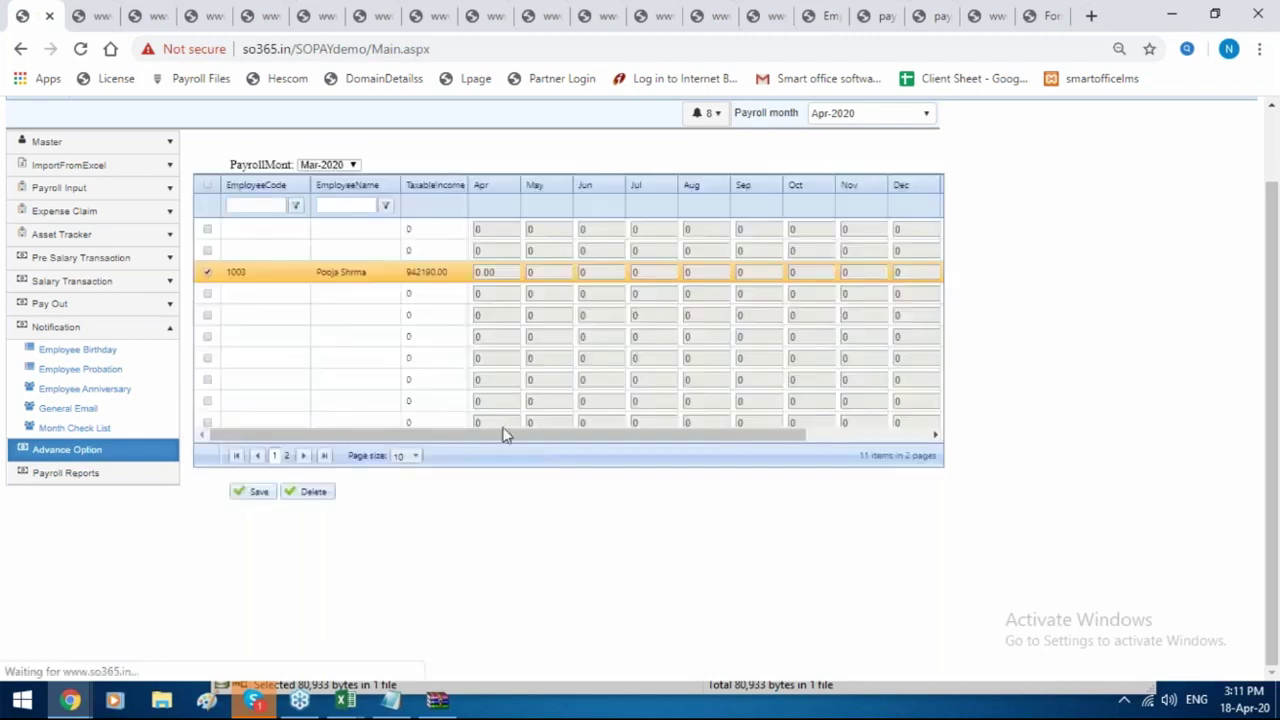
# Scroll the grid to the Mar column and enter 2000 for that employee.
pyautogui.moveTo(503, 433); pyautogui.dragTo(670, 421)
pyautogui.moveTo(503, 427); pyautogui.dragTo(391, 423)
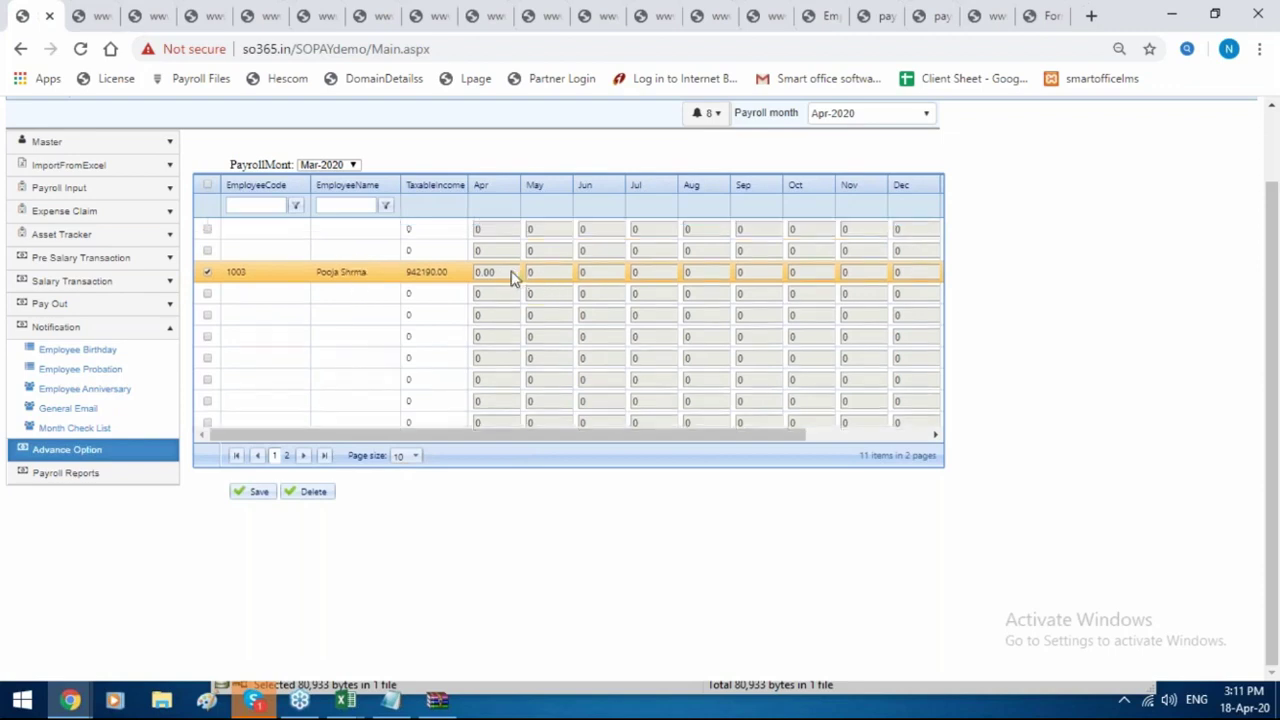
pyautogui.moveTo(512, 277); pyautogui.dragTo(425, 277)
pyautogui.click(512, 274)
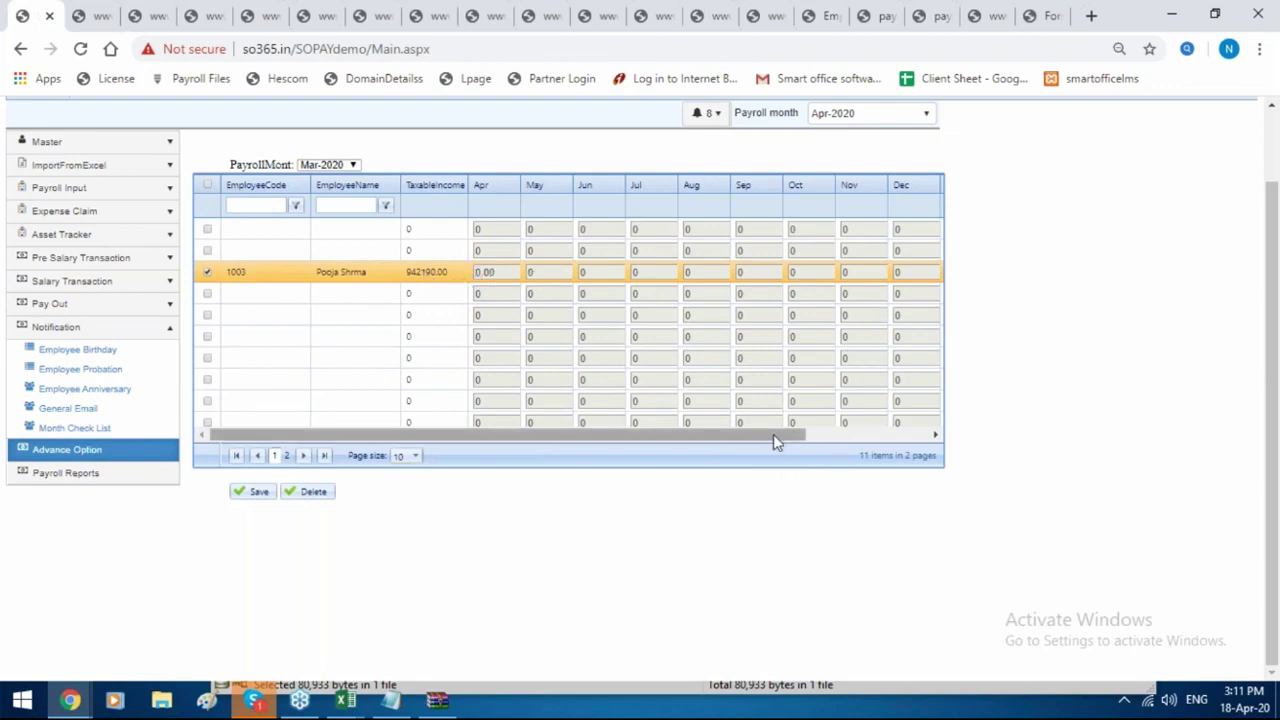
pyautogui.moveTo(774, 434); pyautogui.dragTo(904, 434)
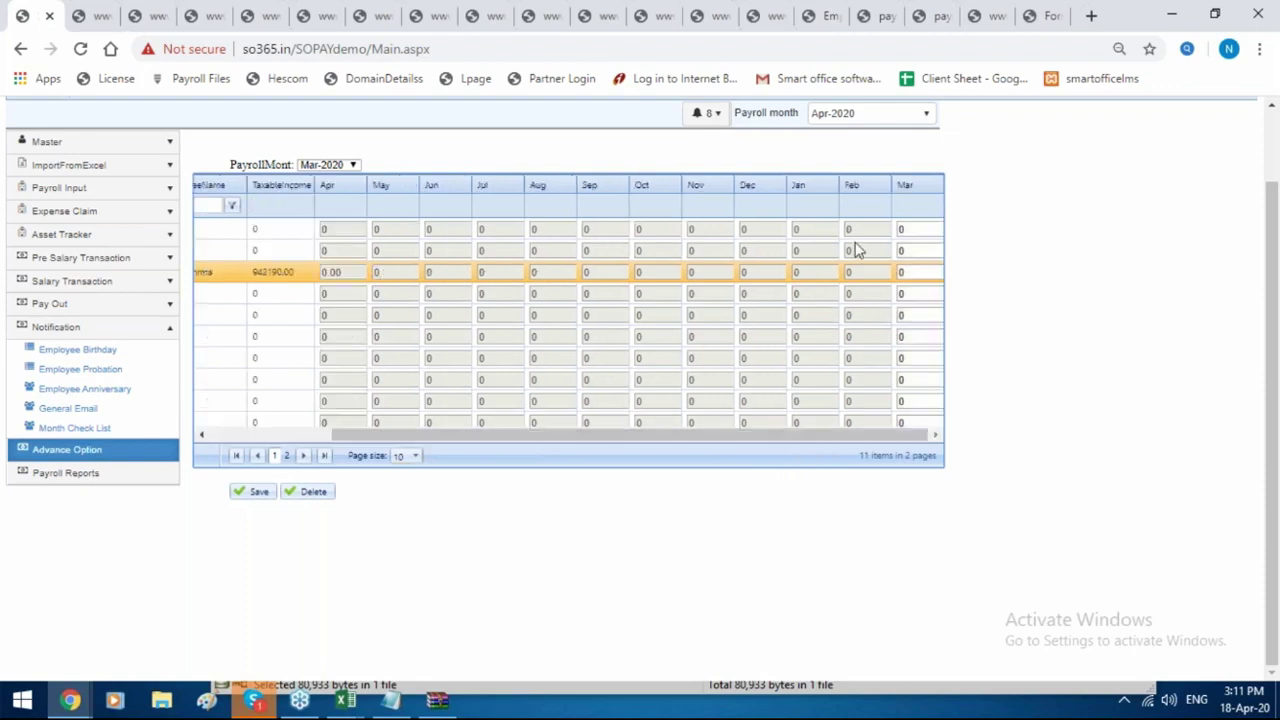
pyautogui.click(919, 273)
pyautogui.write('2')
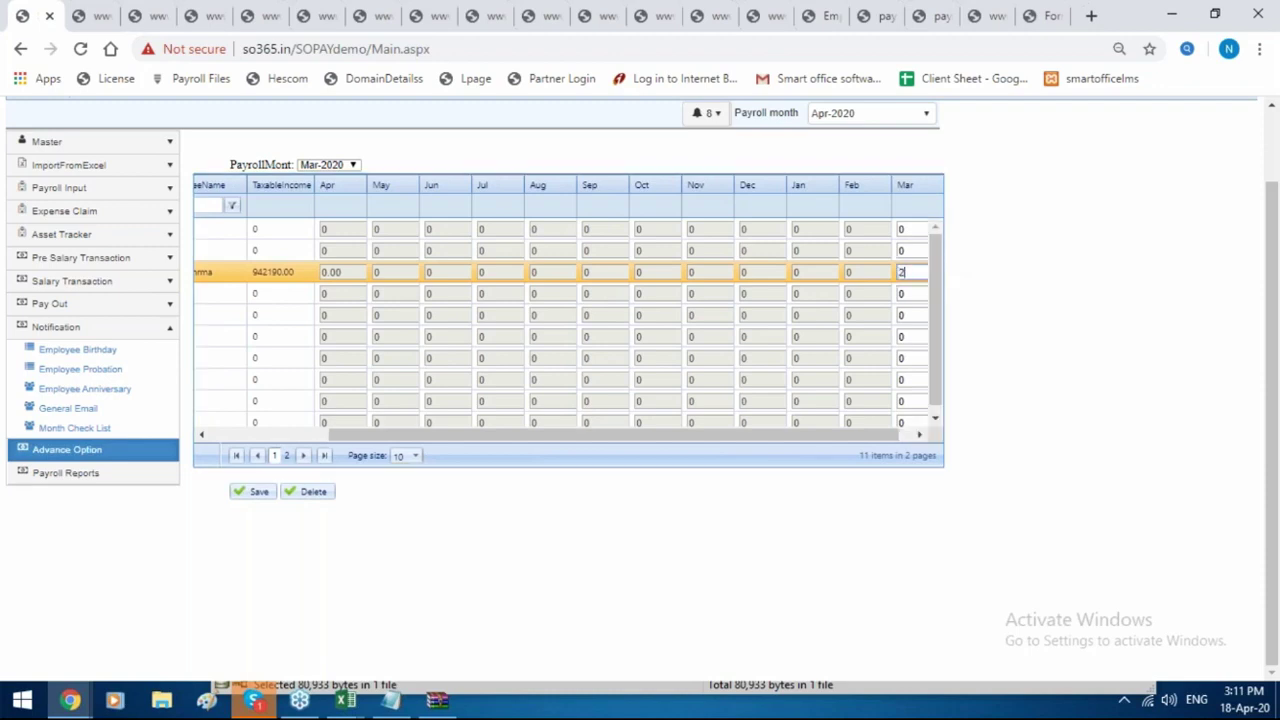
pyautogui.write('000')
# Browse the IT and Form 16, LTA and Full and Final Settlement tabs, expanding Salary Transaction.
pyautogui.click(79, 455)
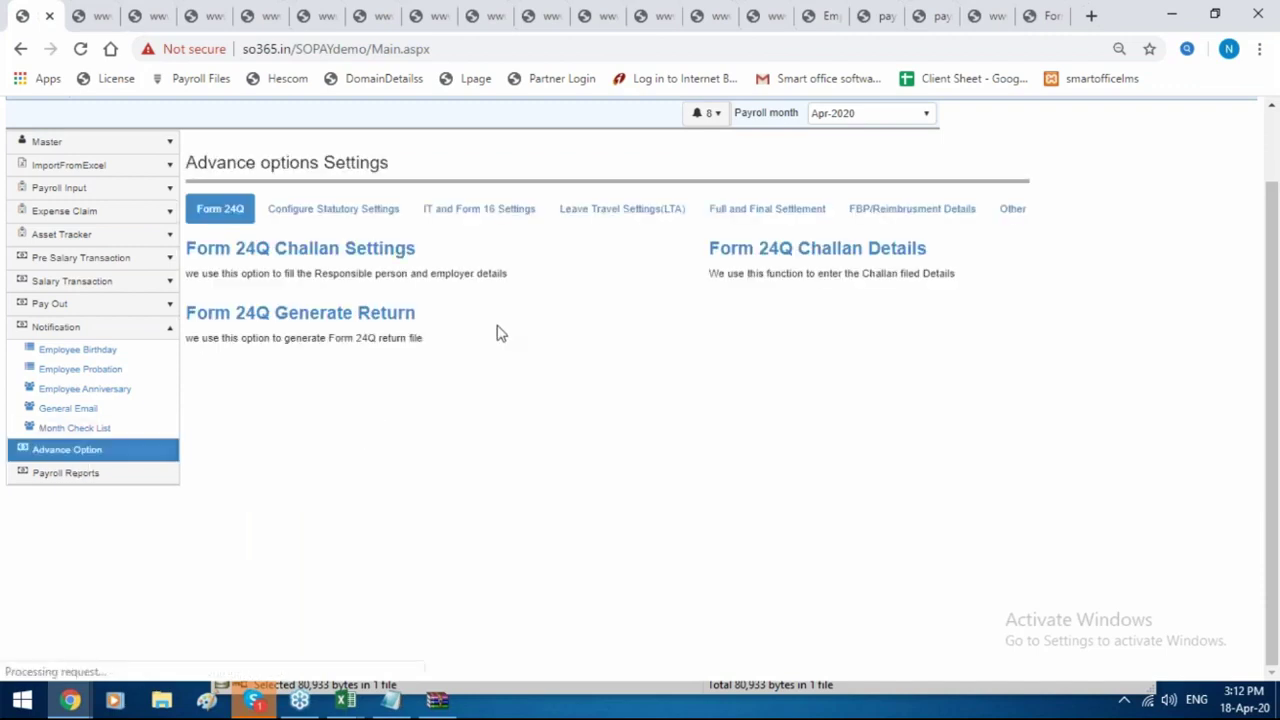
pyautogui.click(484, 305)
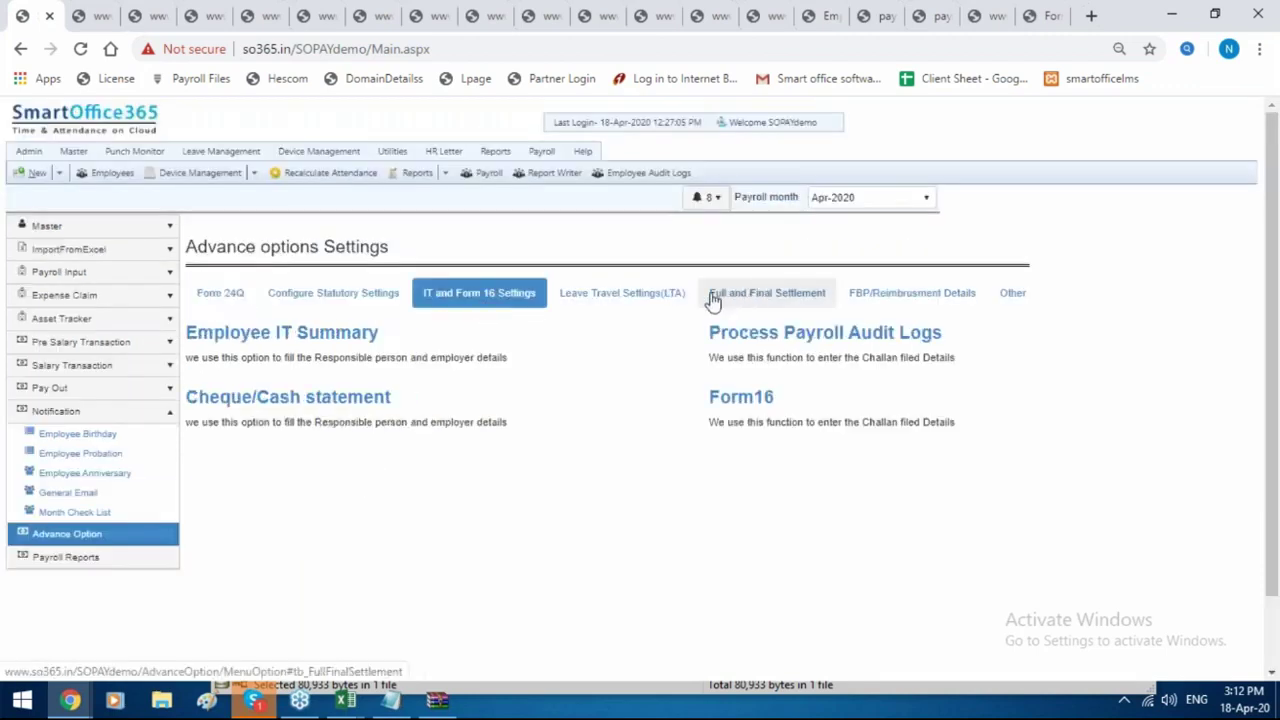
pyautogui.click(651, 300)
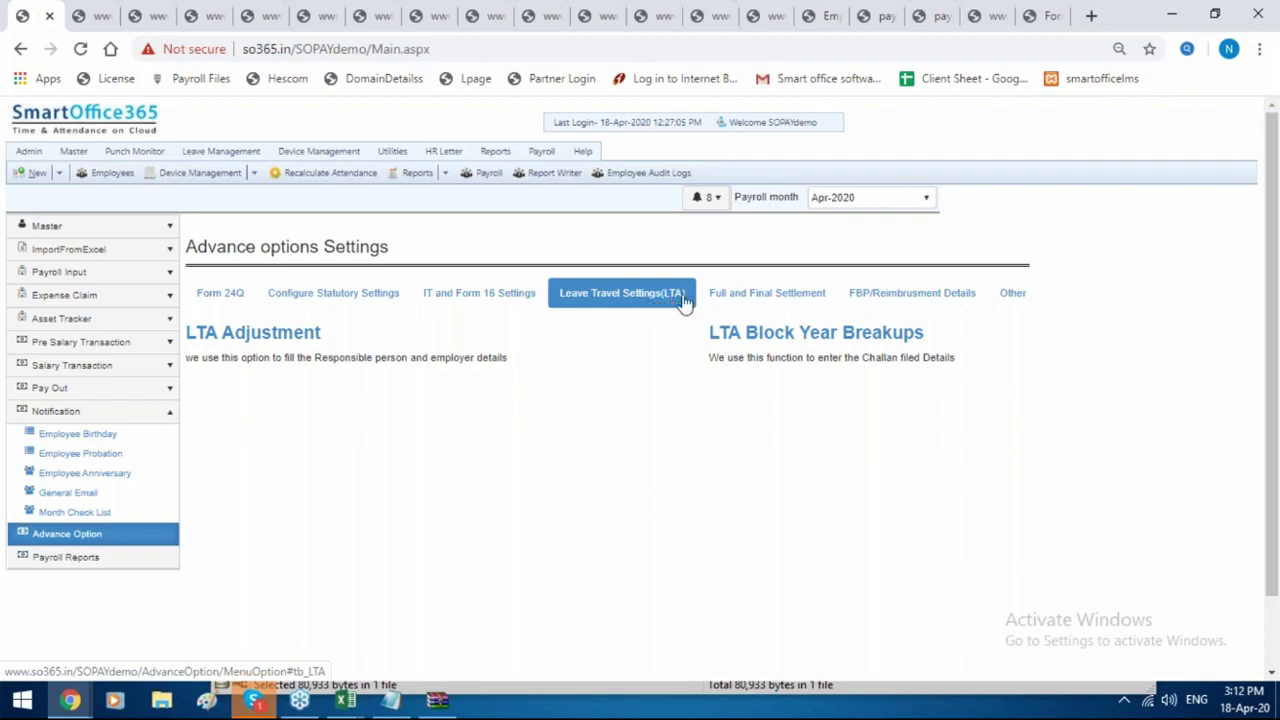
pyautogui.click(730, 291)
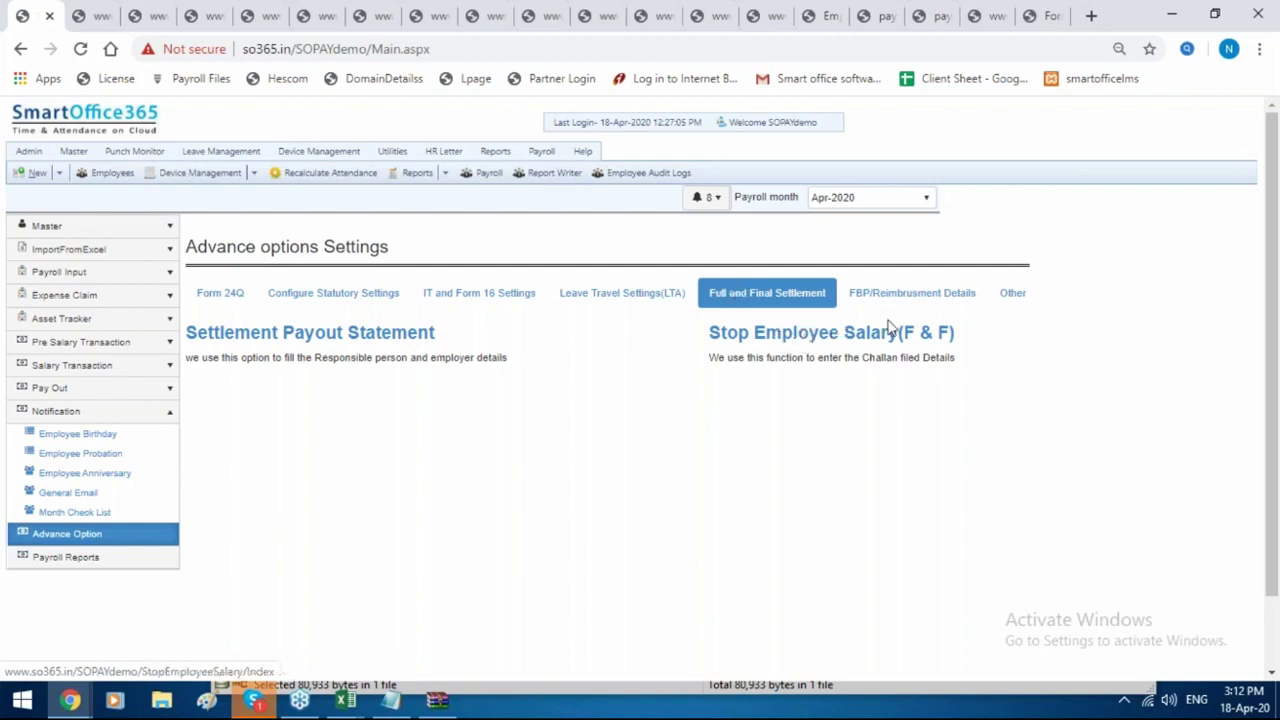
pyautogui.click(92, 368)
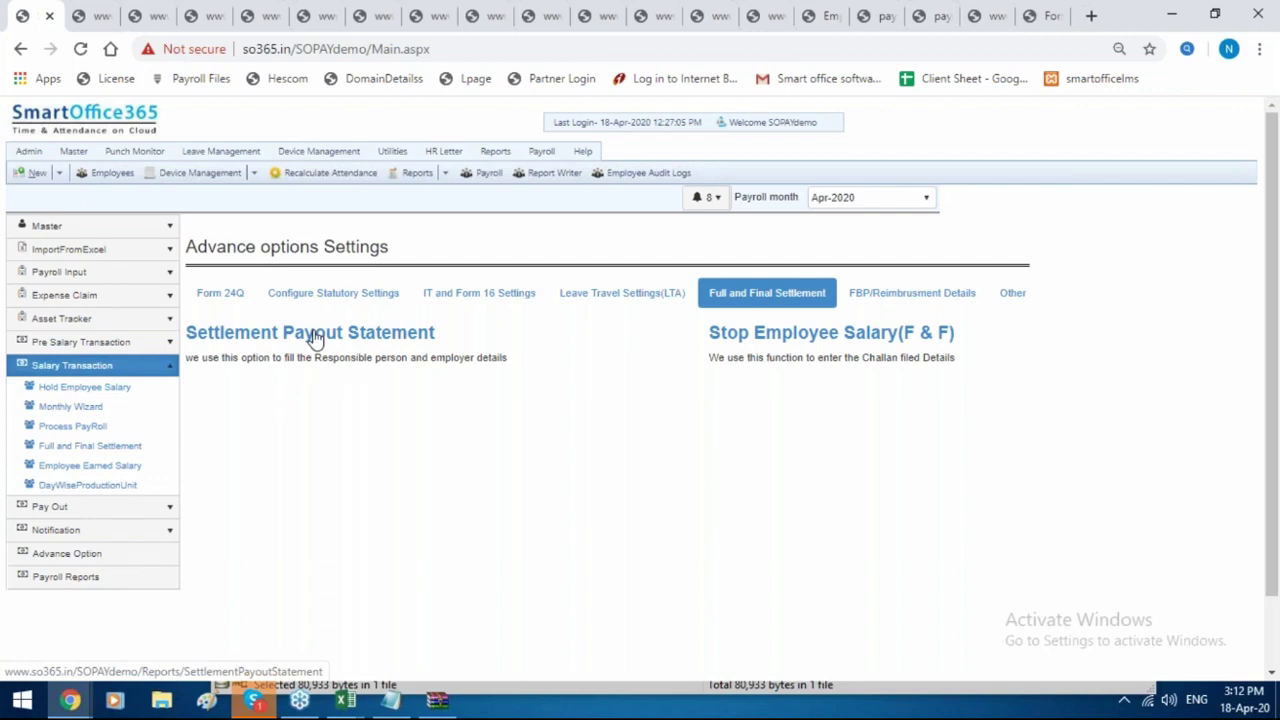
# Generate the Mar-2020 Settlement Payout Statement as a CSV and open it in Excel.
pyautogui.click(314, 338)
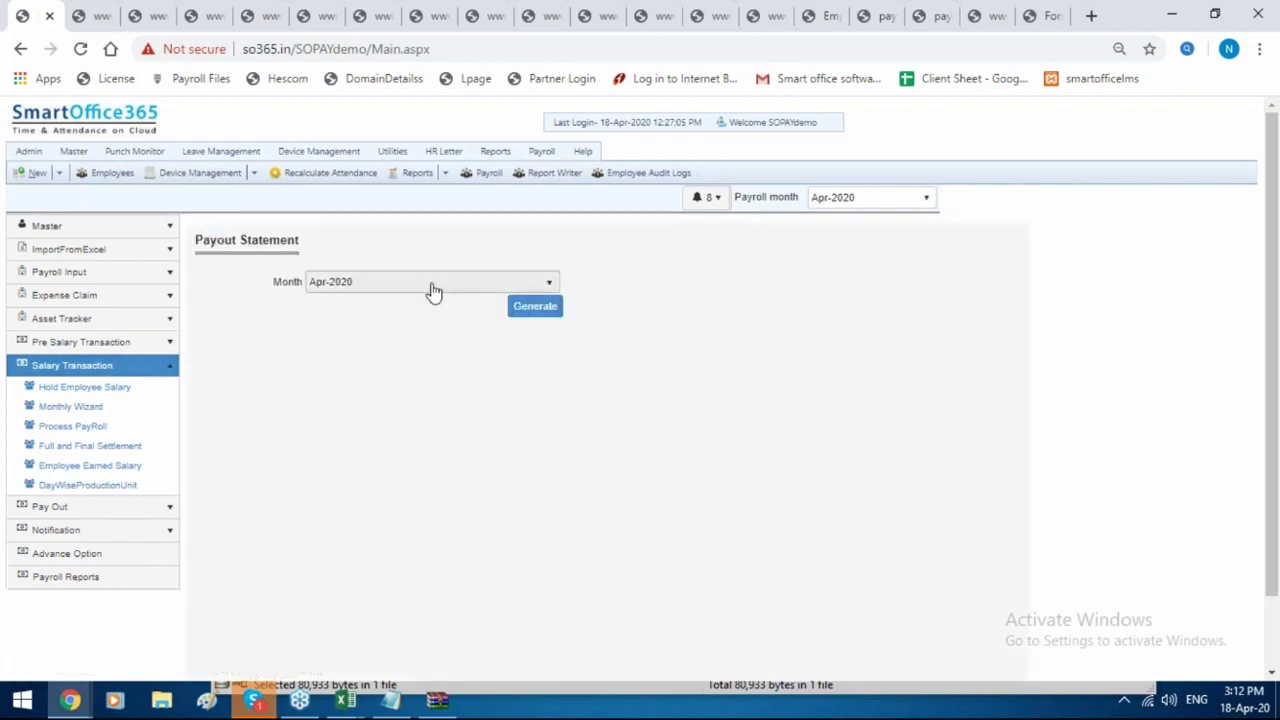
pyautogui.click(432, 290)
pyautogui.click(460, 414)
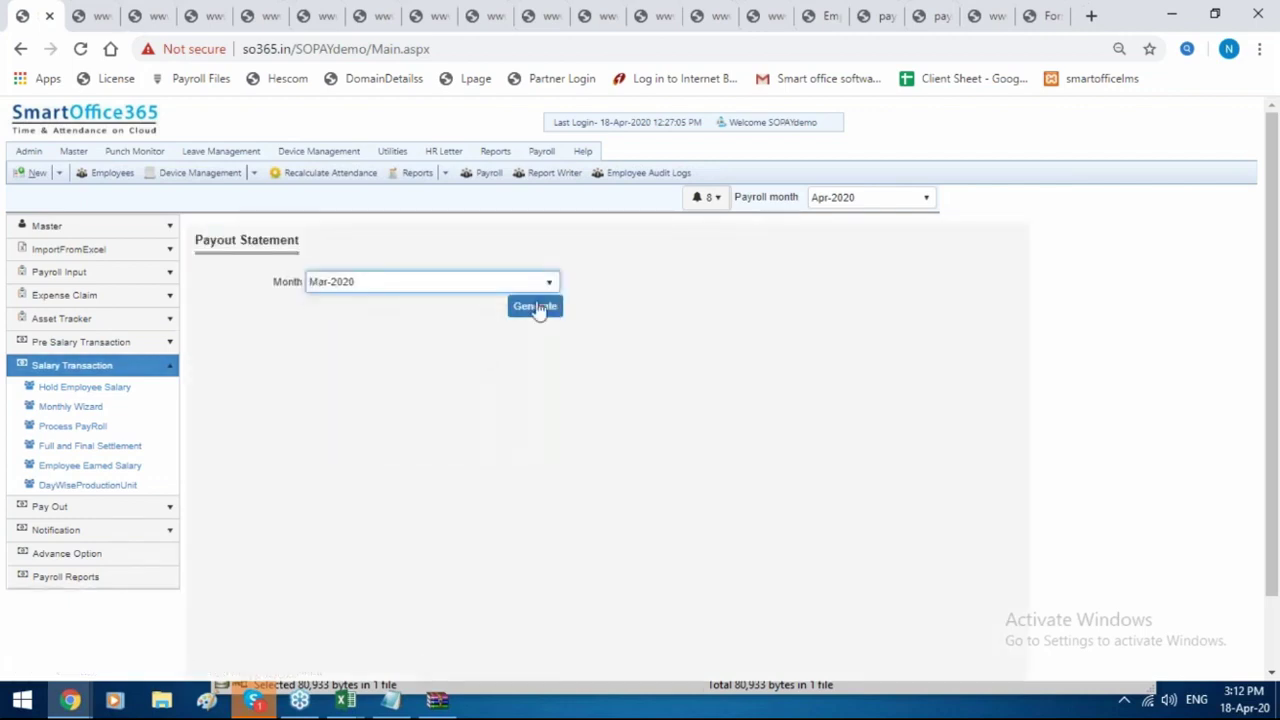
pyautogui.click(537, 308)
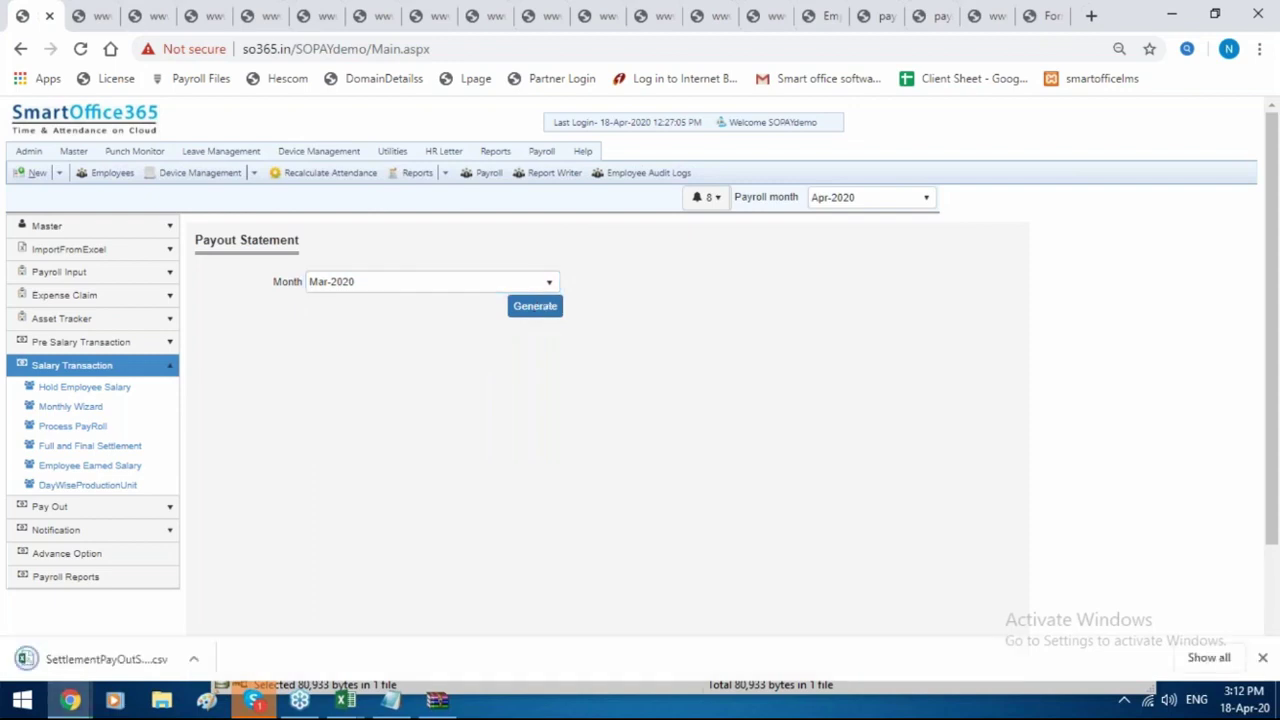
pyautogui.click(73, 653)
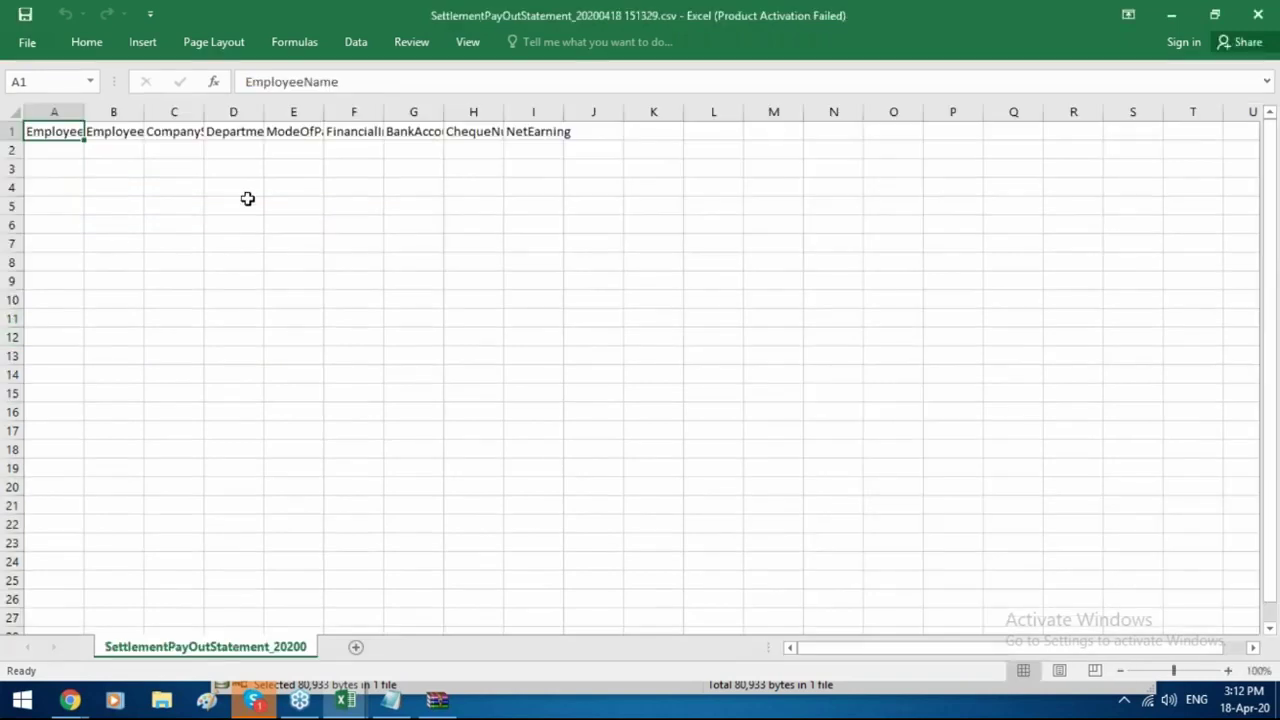
# Switch back to the payroll browser window and open the Advance Option settings.
pyautogui.moveTo(72, 702)
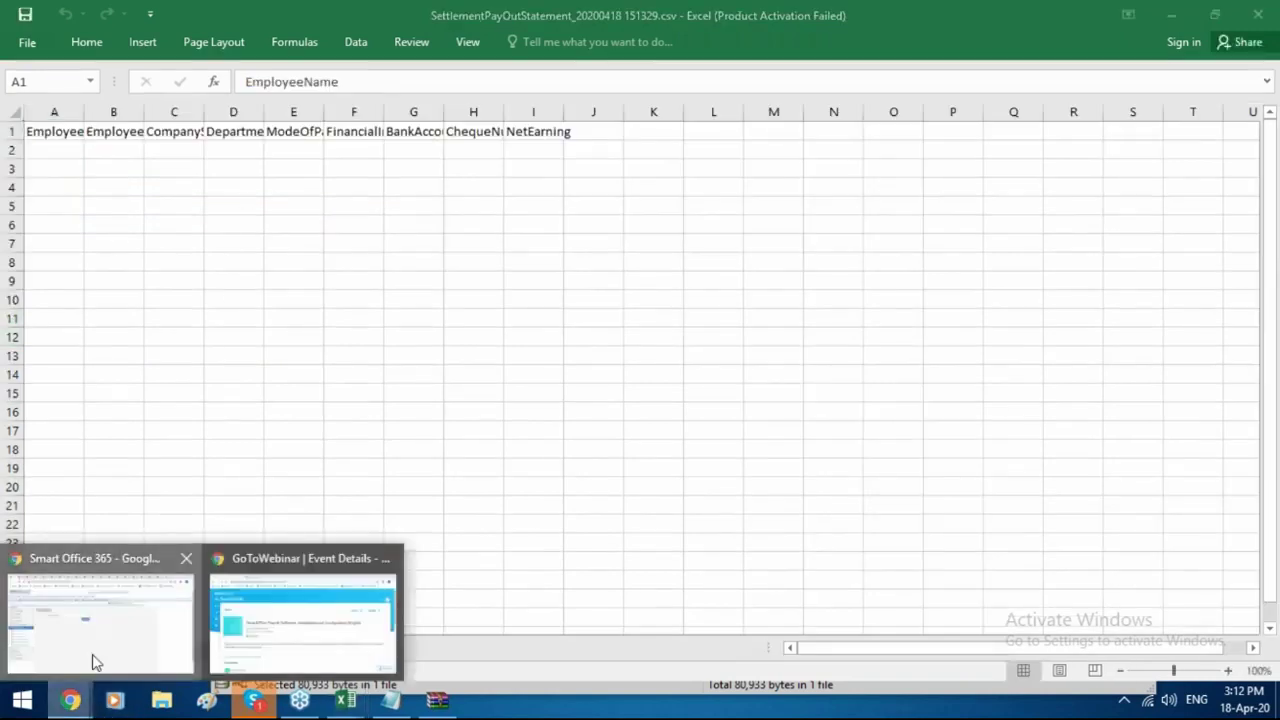
pyautogui.click(94, 660)
pyautogui.click(78, 558)
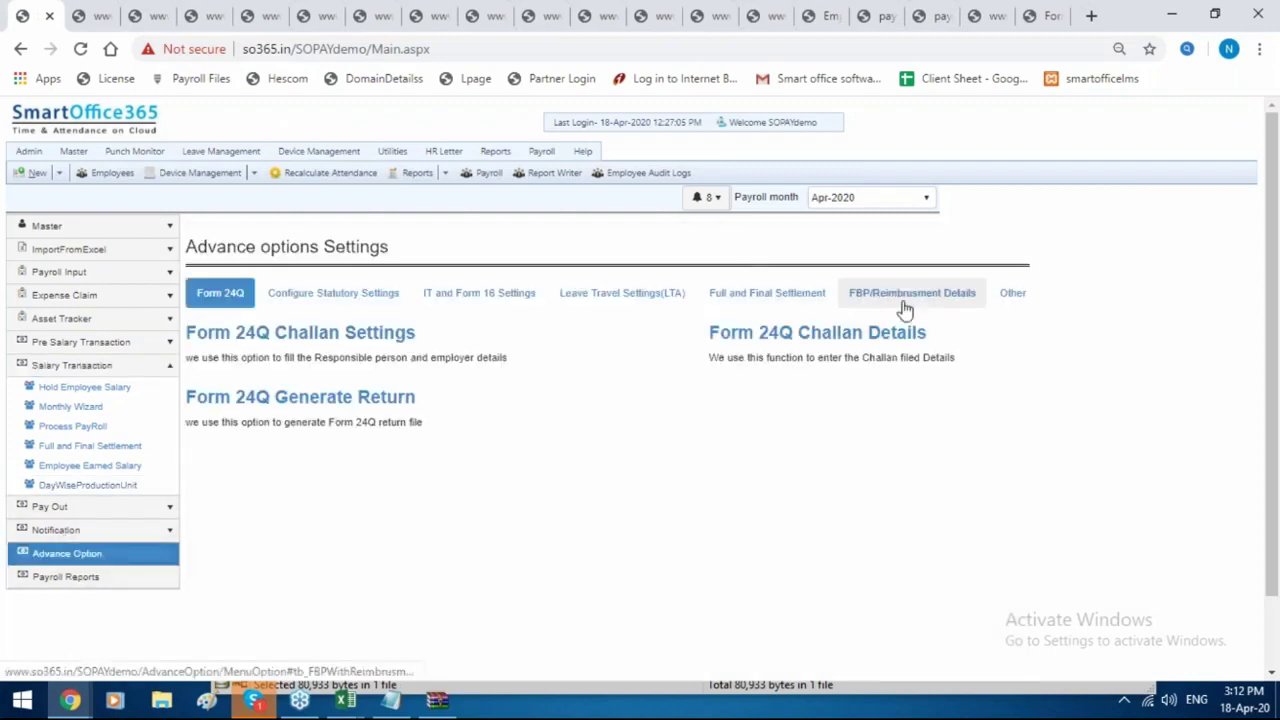
# View the FBP/Reimbursment Details tab, then scroll through the Other tab's options.
pyautogui.click(904, 310)
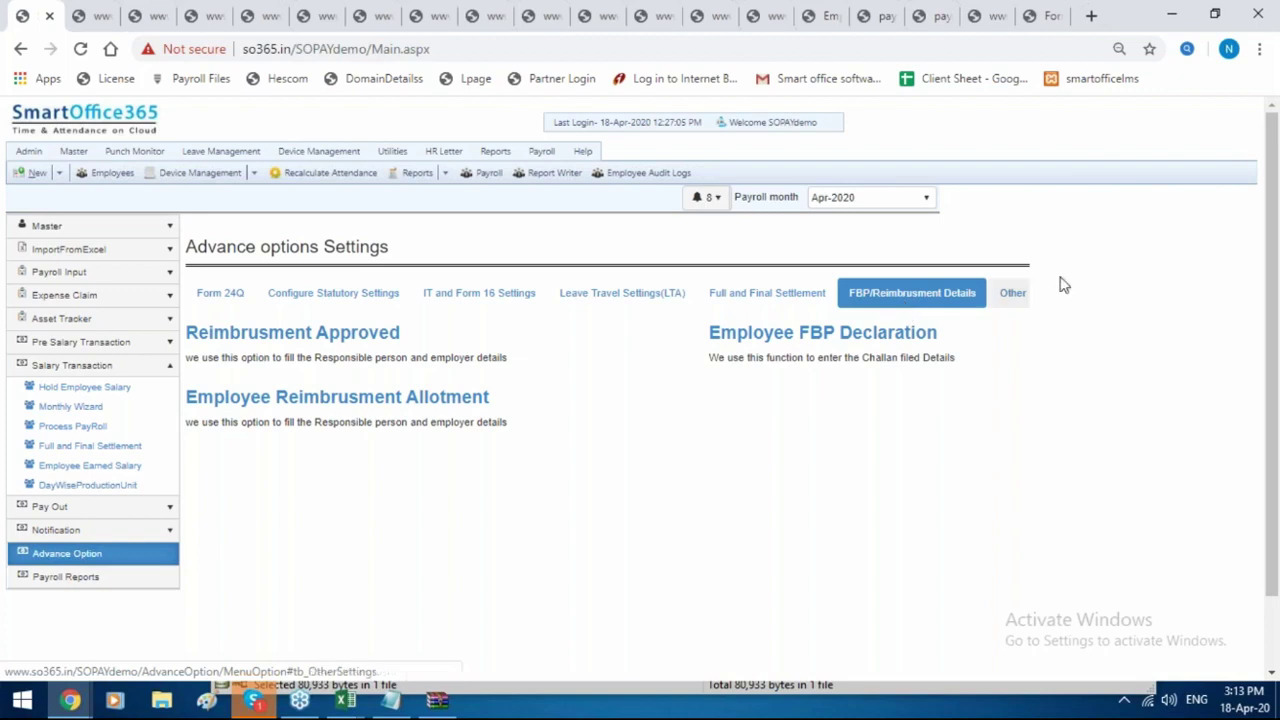
pyautogui.click(1012, 292)
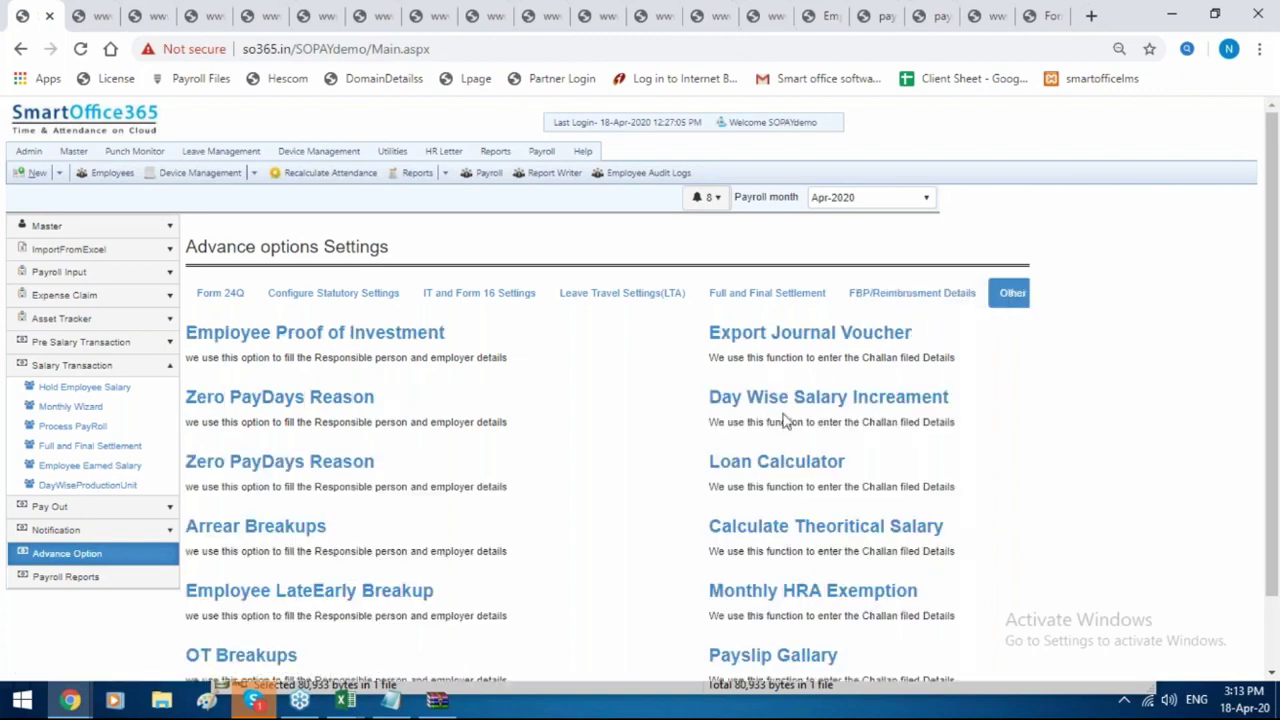
pyautogui.scroll(-1, 785, 422)
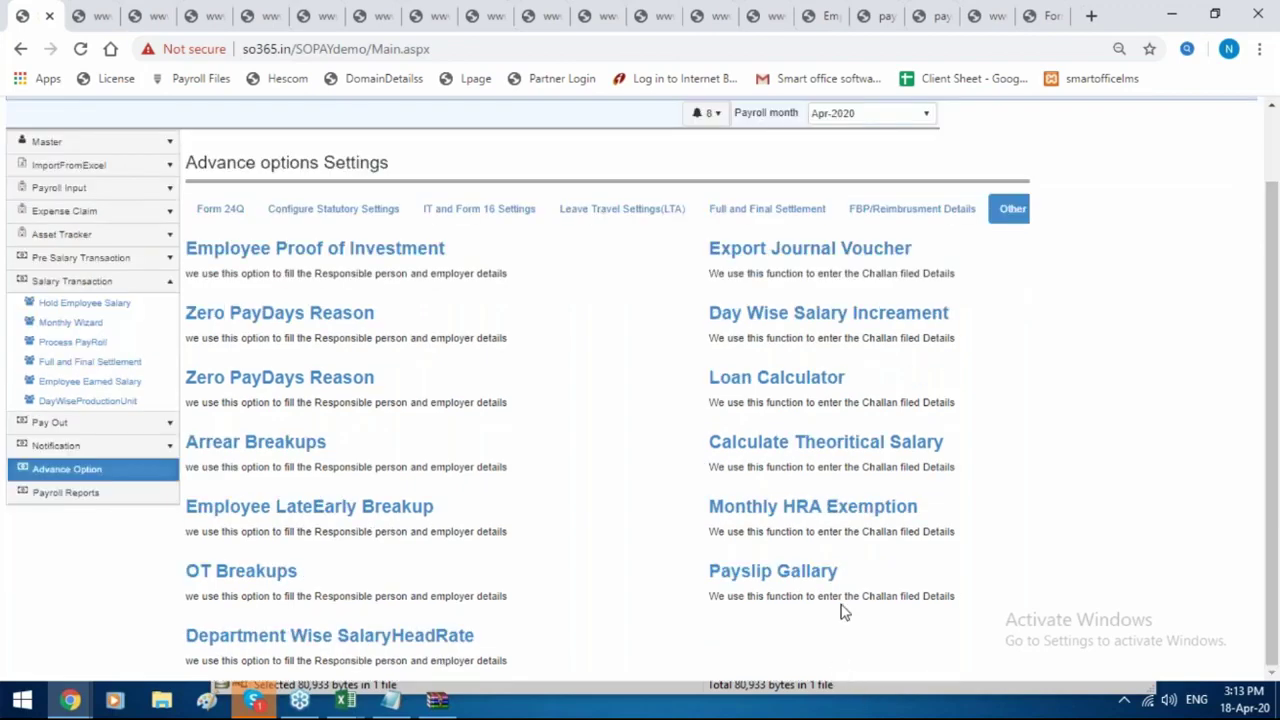
# Page through the payslip gallery to the last image, payslip9.jpg, then expand Expense Claim.
pyautogui.click(780, 580)
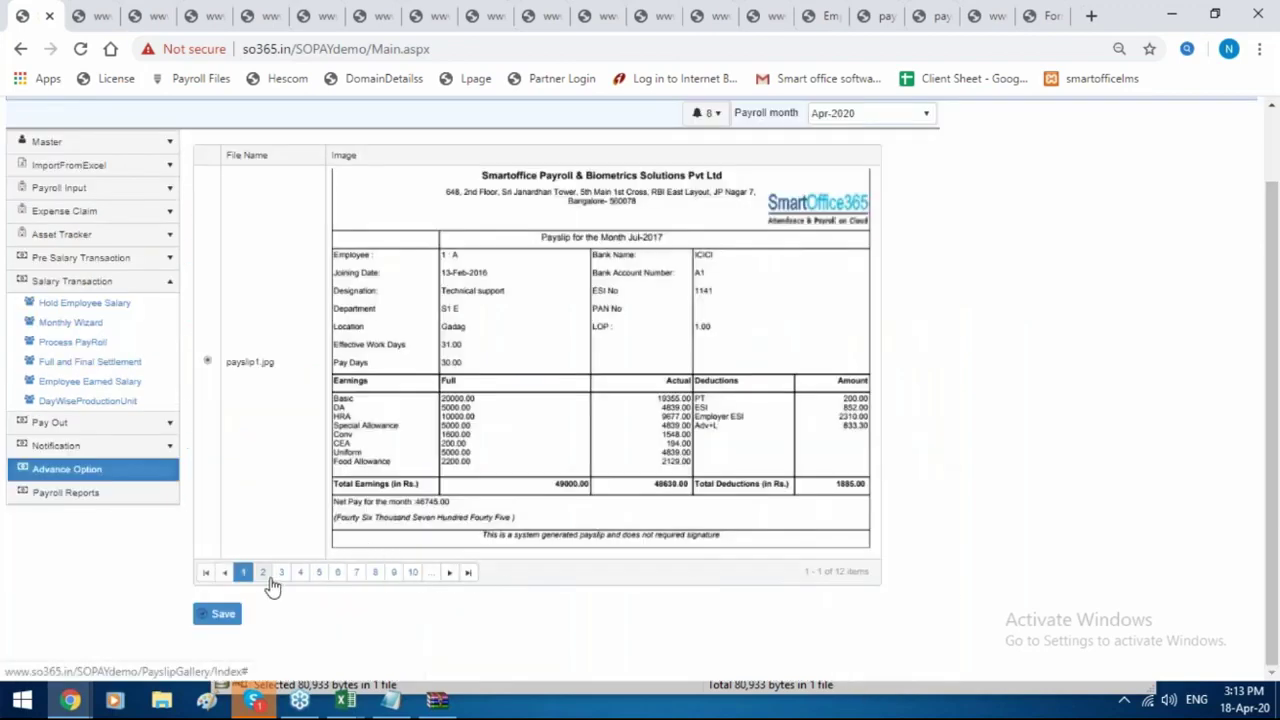
pyautogui.click(264, 576)
pyautogui.click(320, 534)
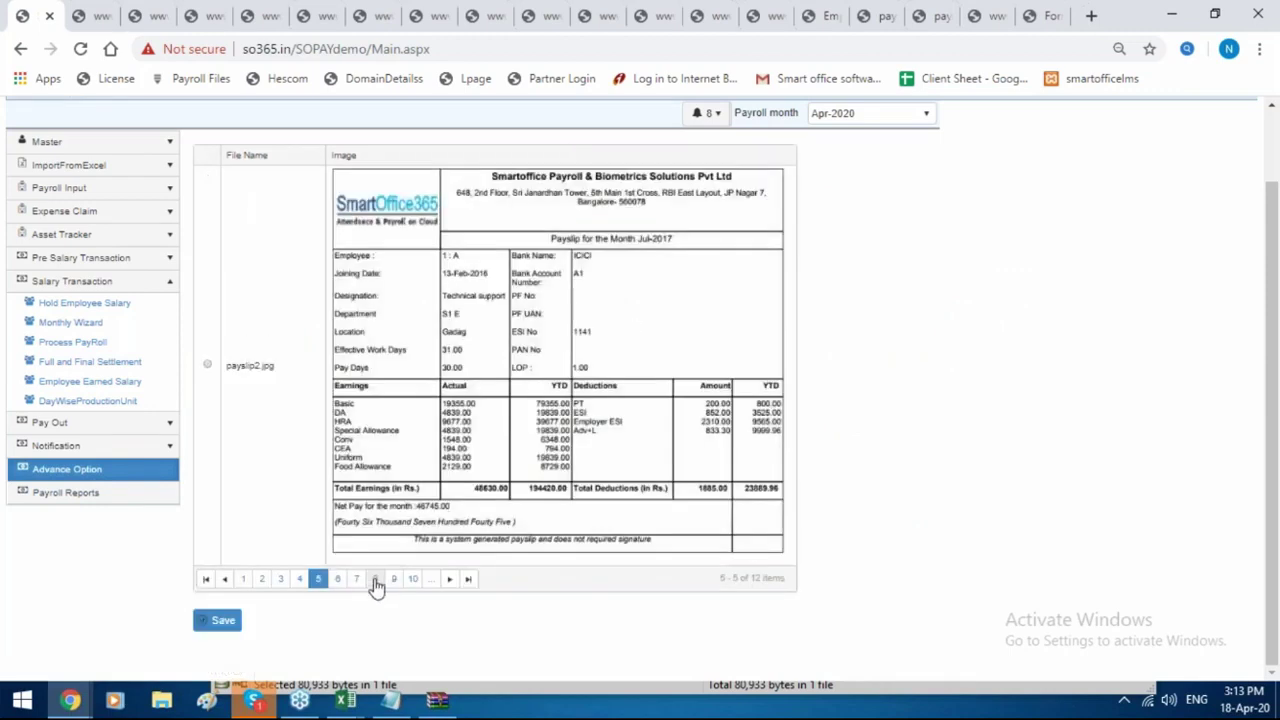
pyautogui.click(431, 579)
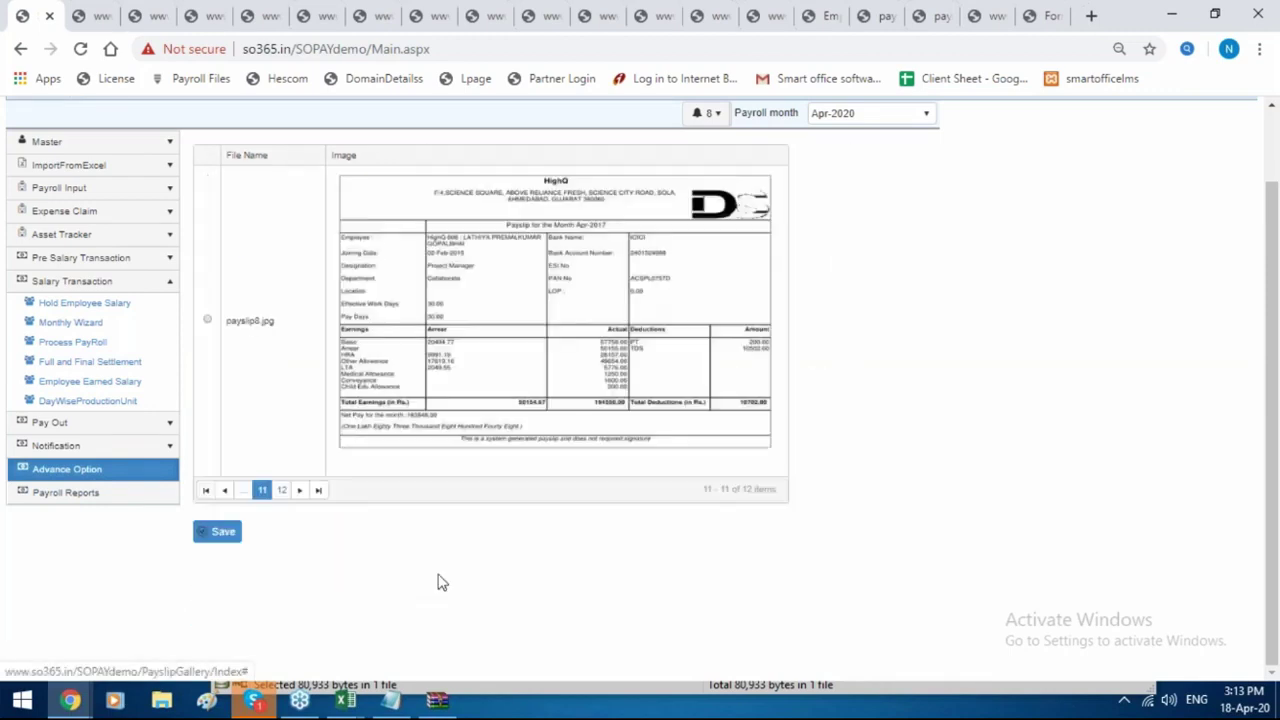
pyautogui.click(282, 490)
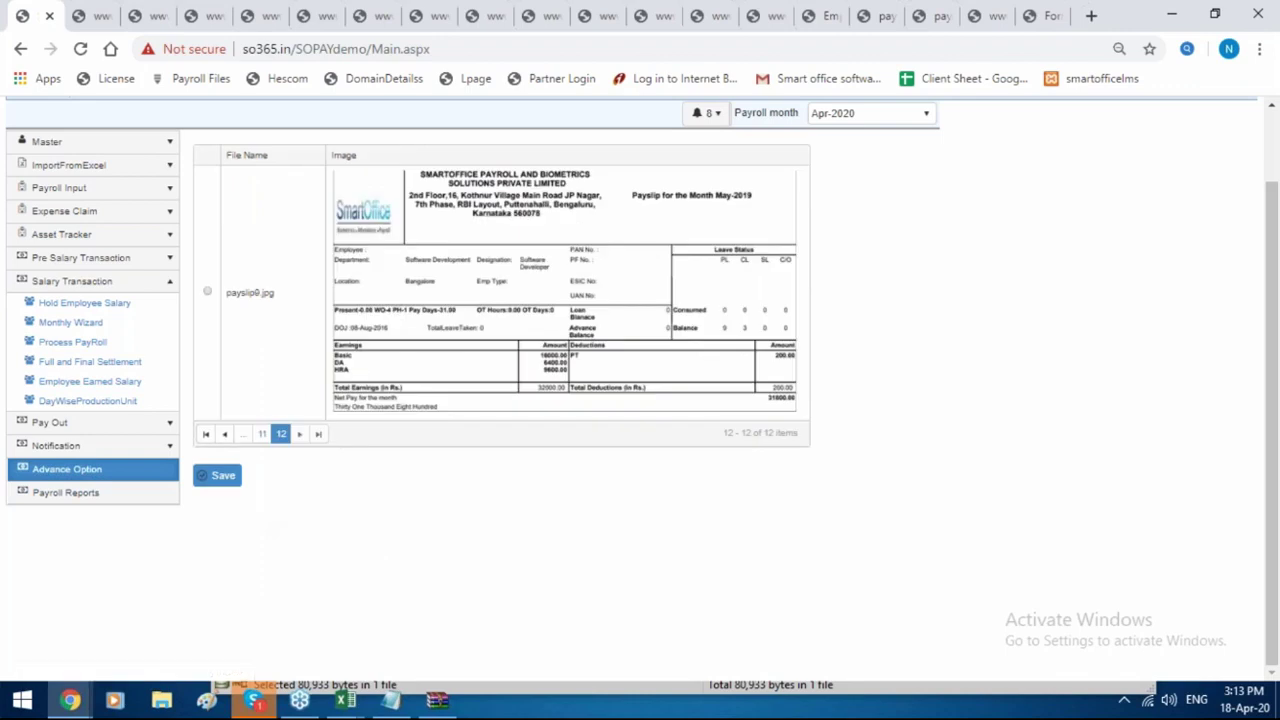
pyautogui.scroll(1, 300, 420)
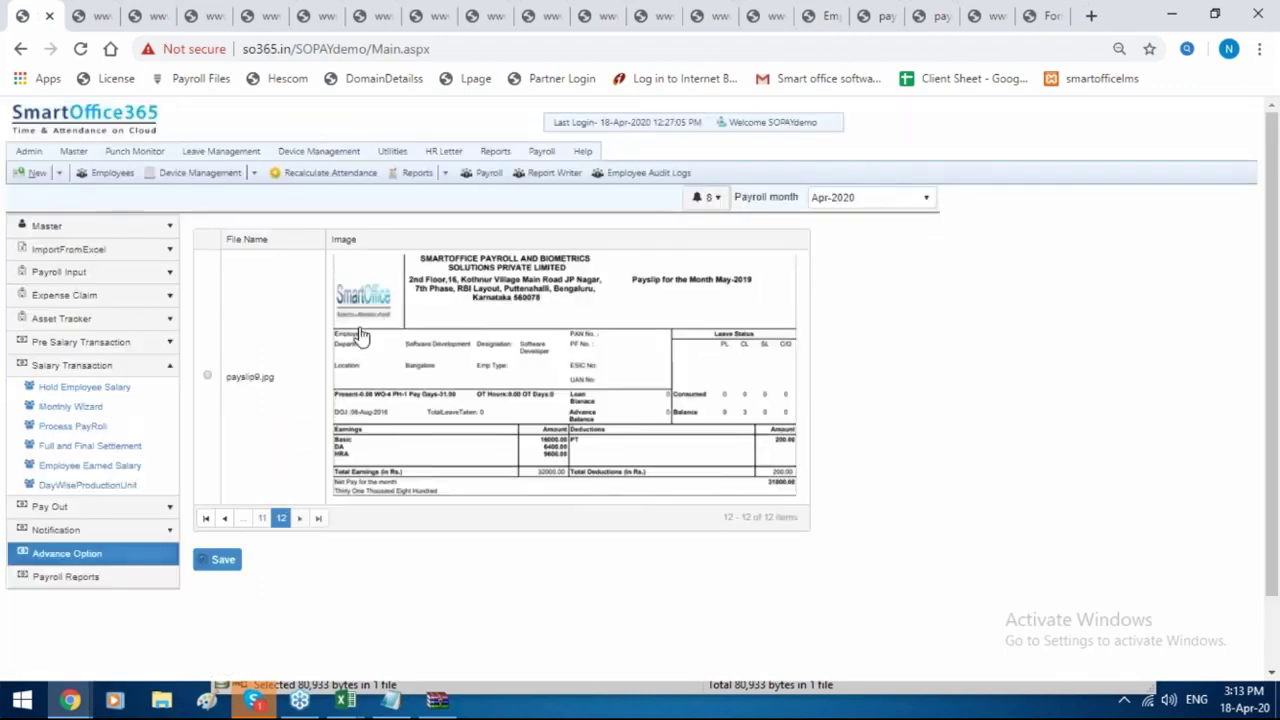
pyautogui.click(44, 296)
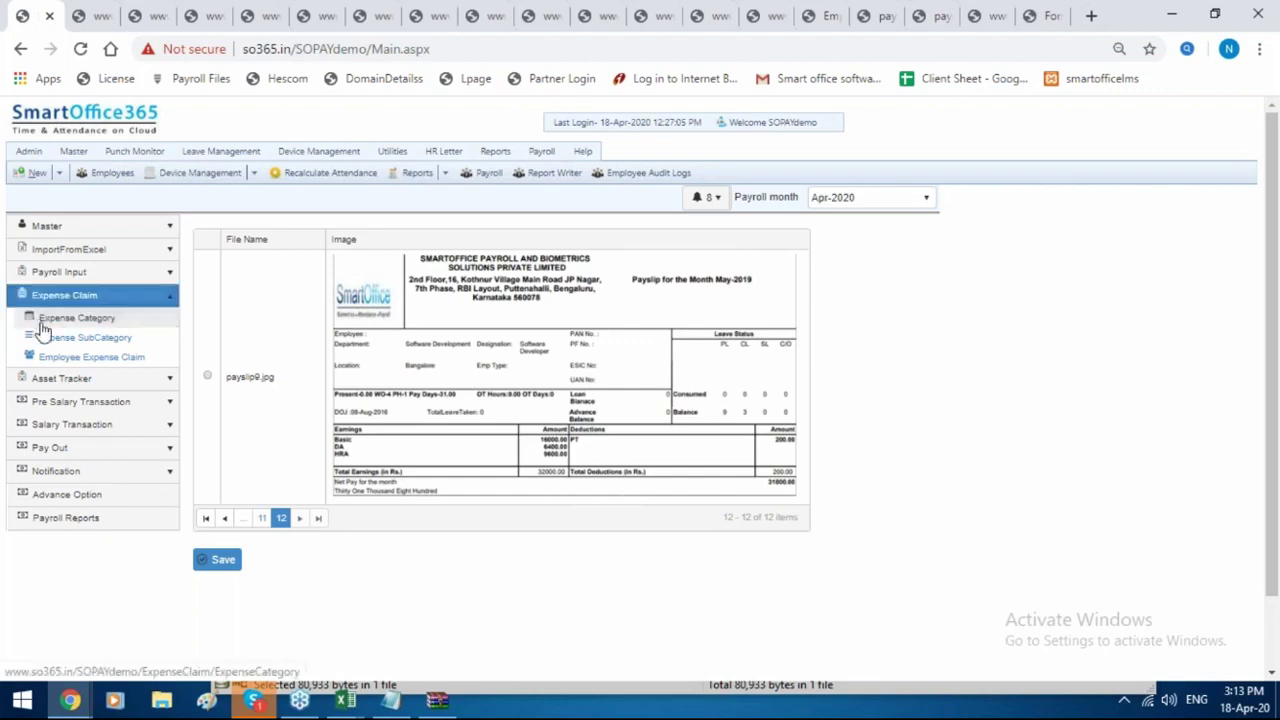
# Review the Expense Category list, opening and cancelling an Add new category form.
pyautogui.click(44, 326)
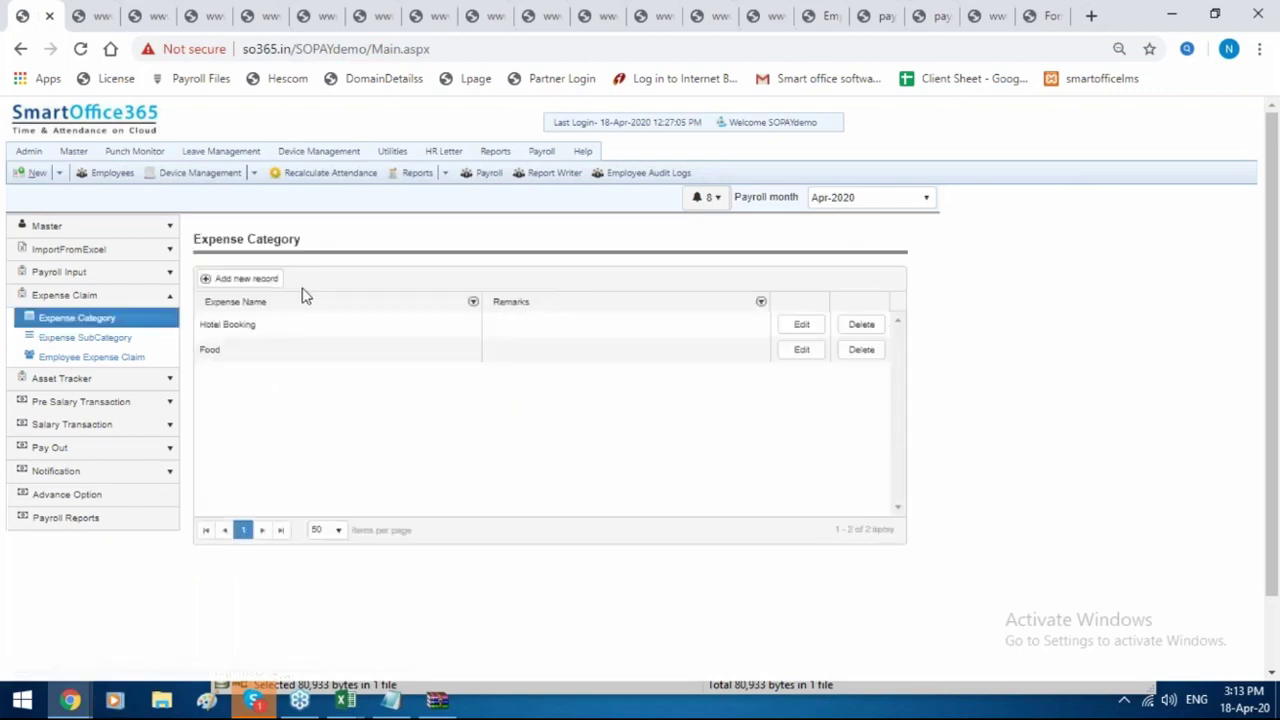
pyautogui.click(242, 279)
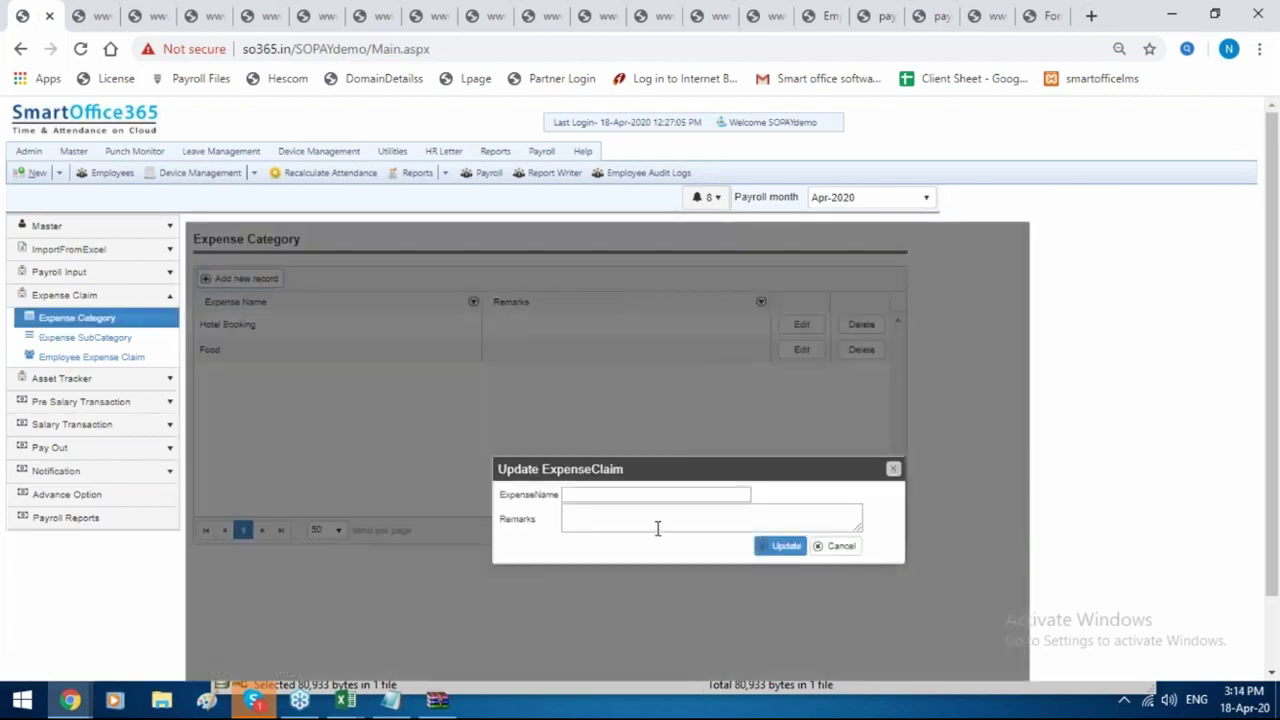
pyautogui.click(894, 472)
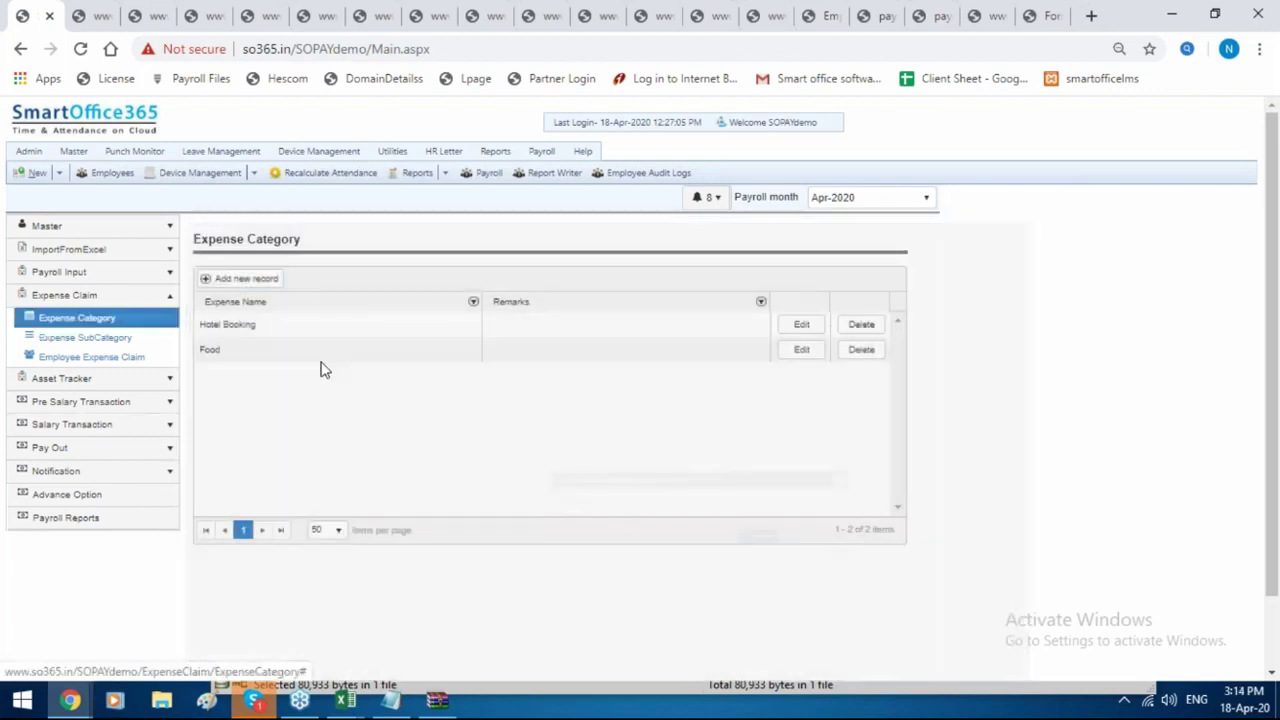
# Review expense sub-categories, discard a draft active sub-category, and begin a new employee expense claim.
pyautogui.click(135, 340)
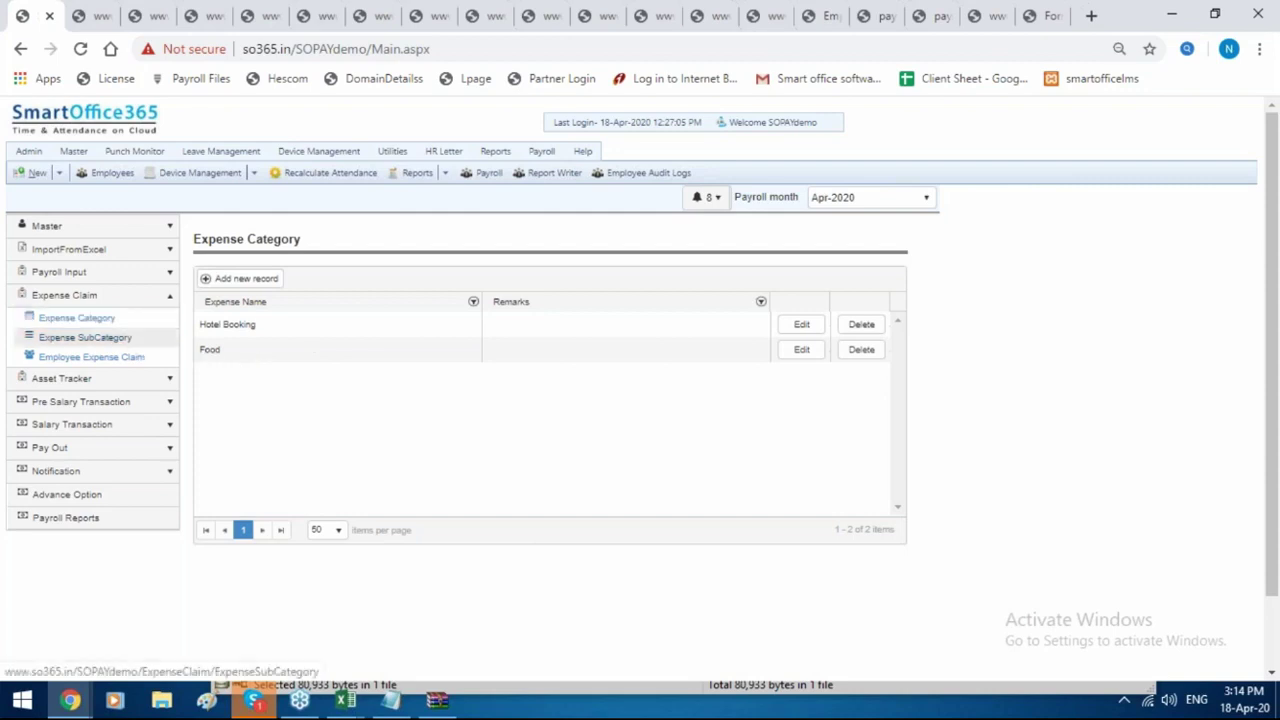
pyautogui.click(258, 279)
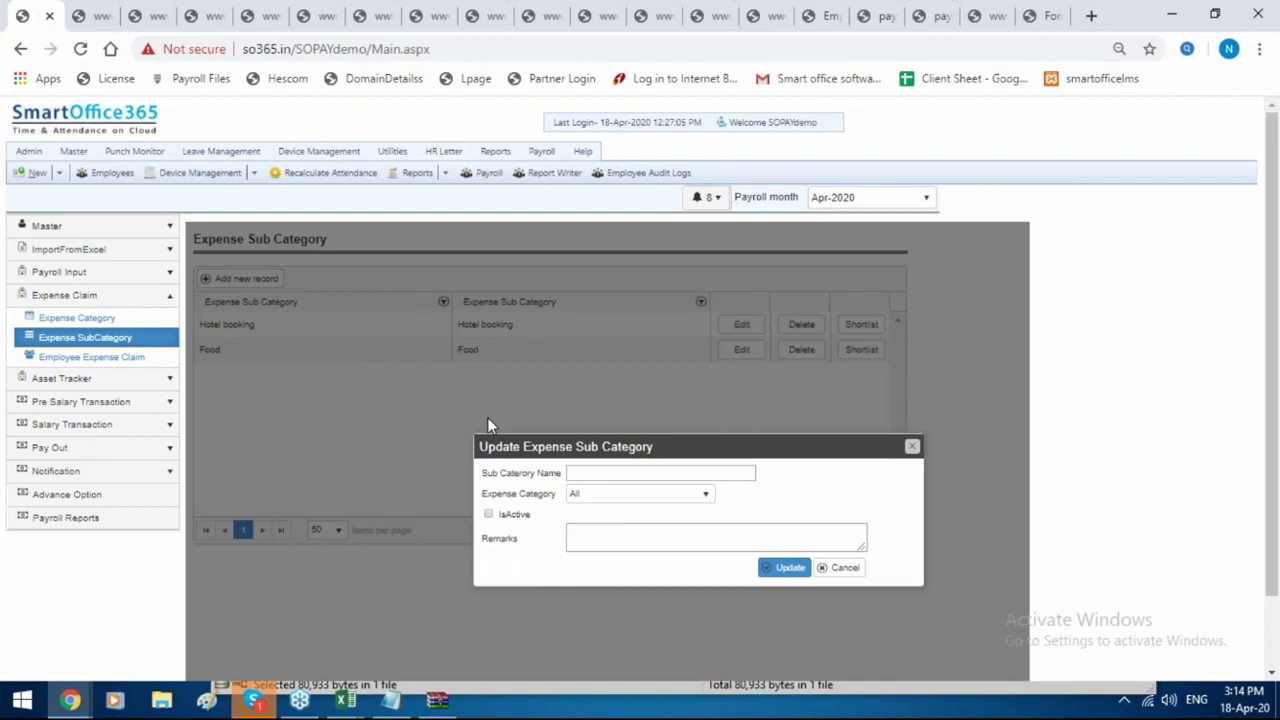
pyautogui.click(489, 515)
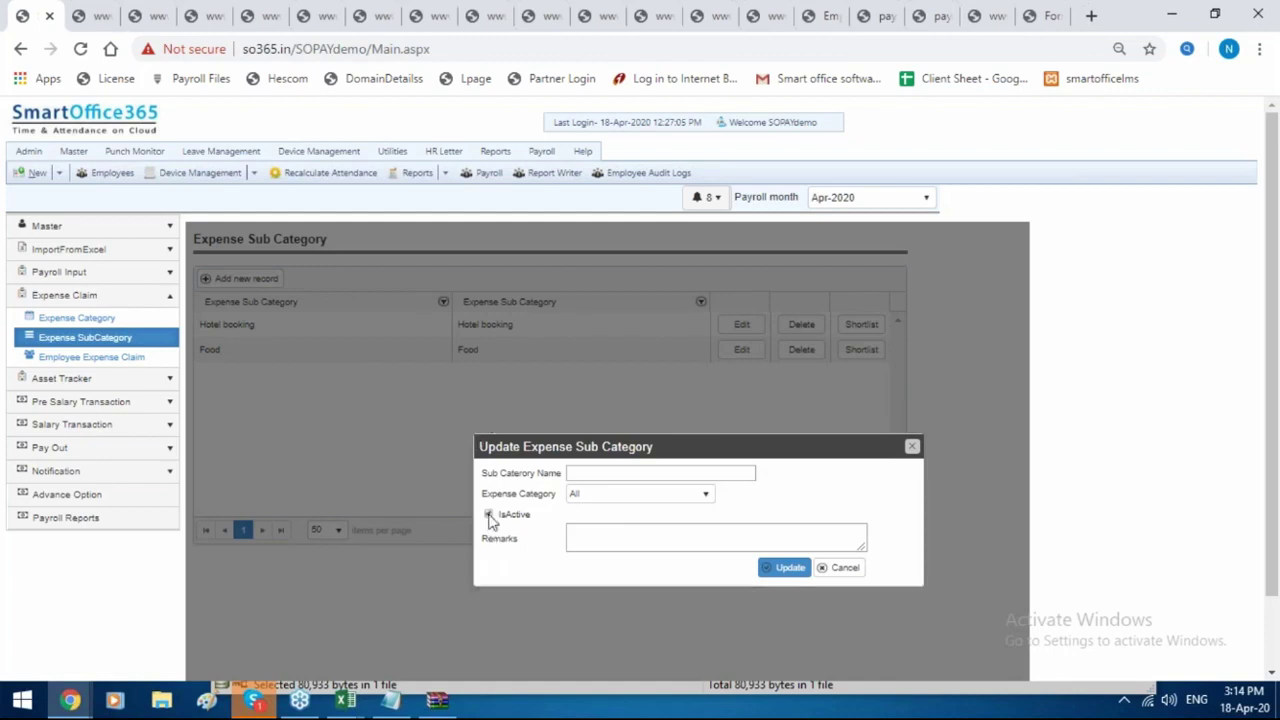
pyautogui.click(912, 446)
pyautogui.click(91, 357)
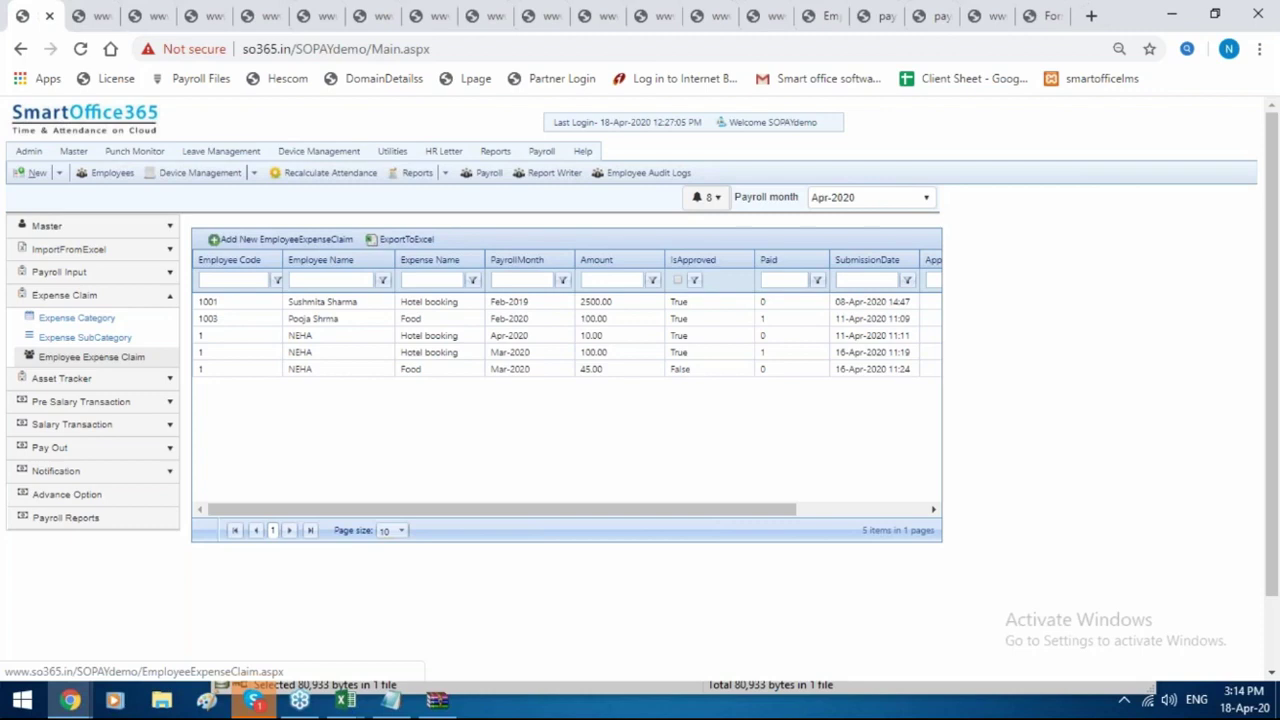
pyautogui.click(250, 245)
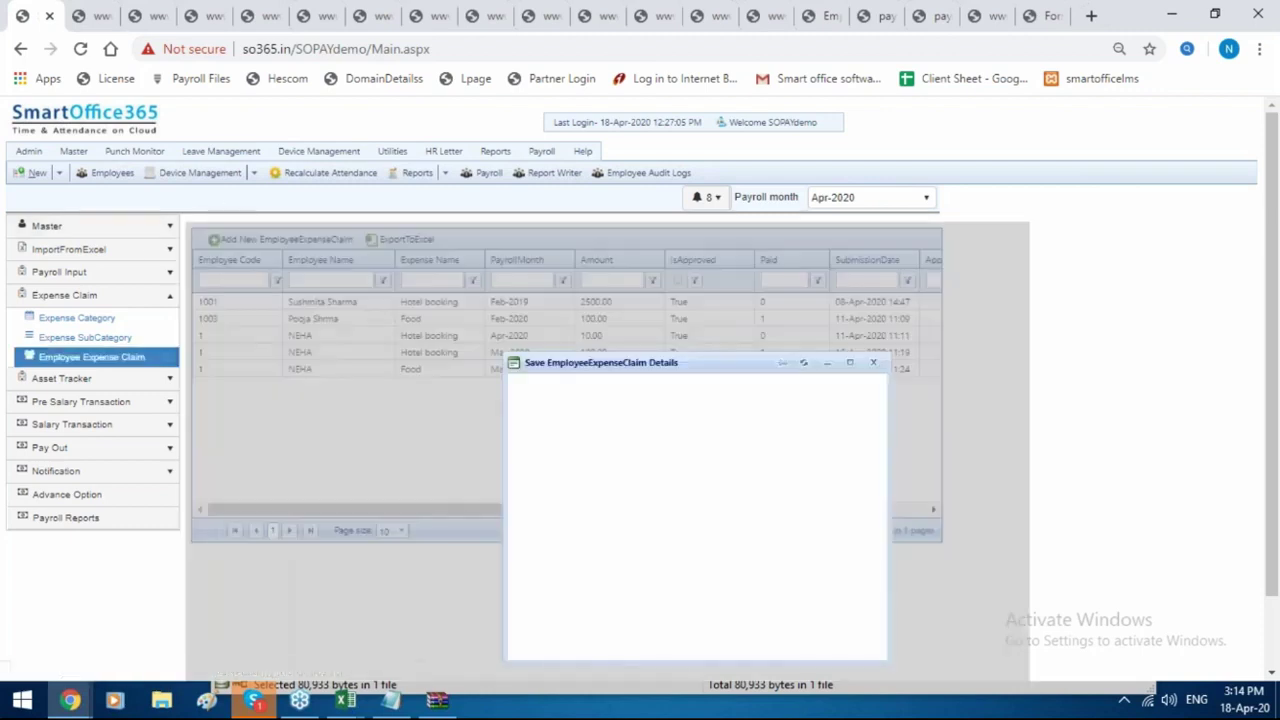
# Set the claim to the demo employee, payroll month Mar-2020, sub-category Food and BankTransfer payment.
pyautogui.scroll(-1, 675, 479)
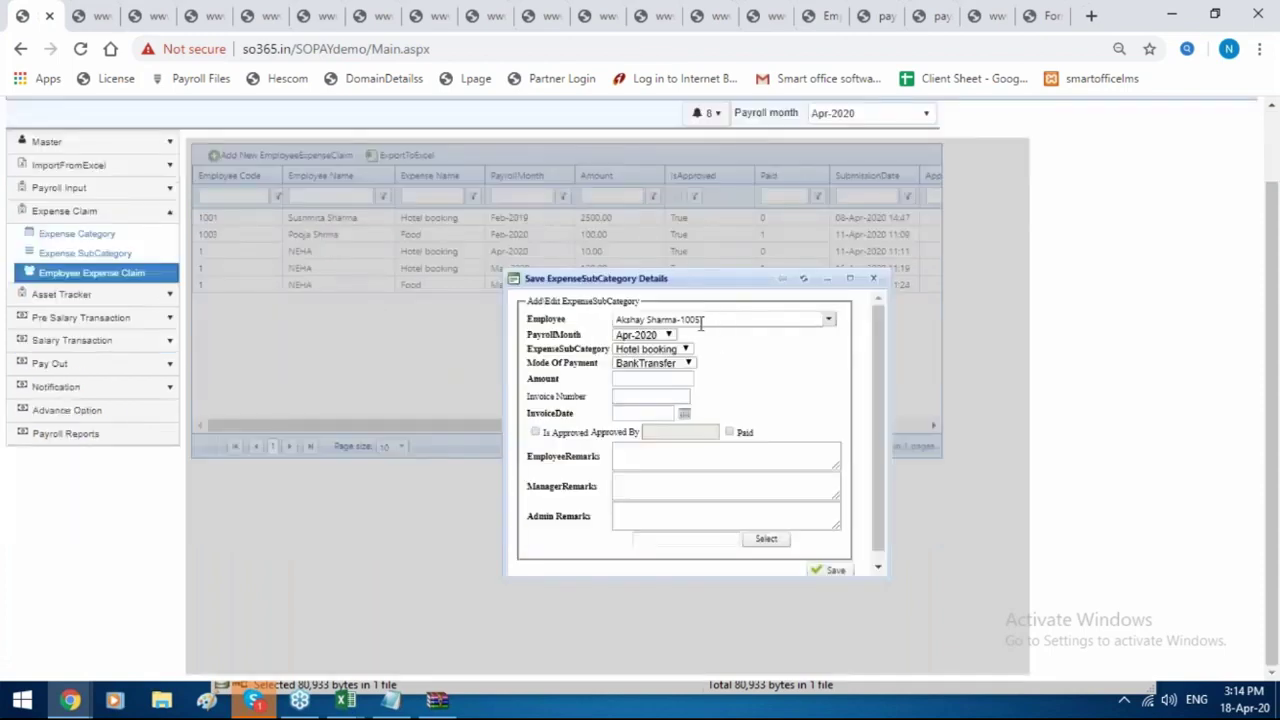
pyautogui.click(724, 319)
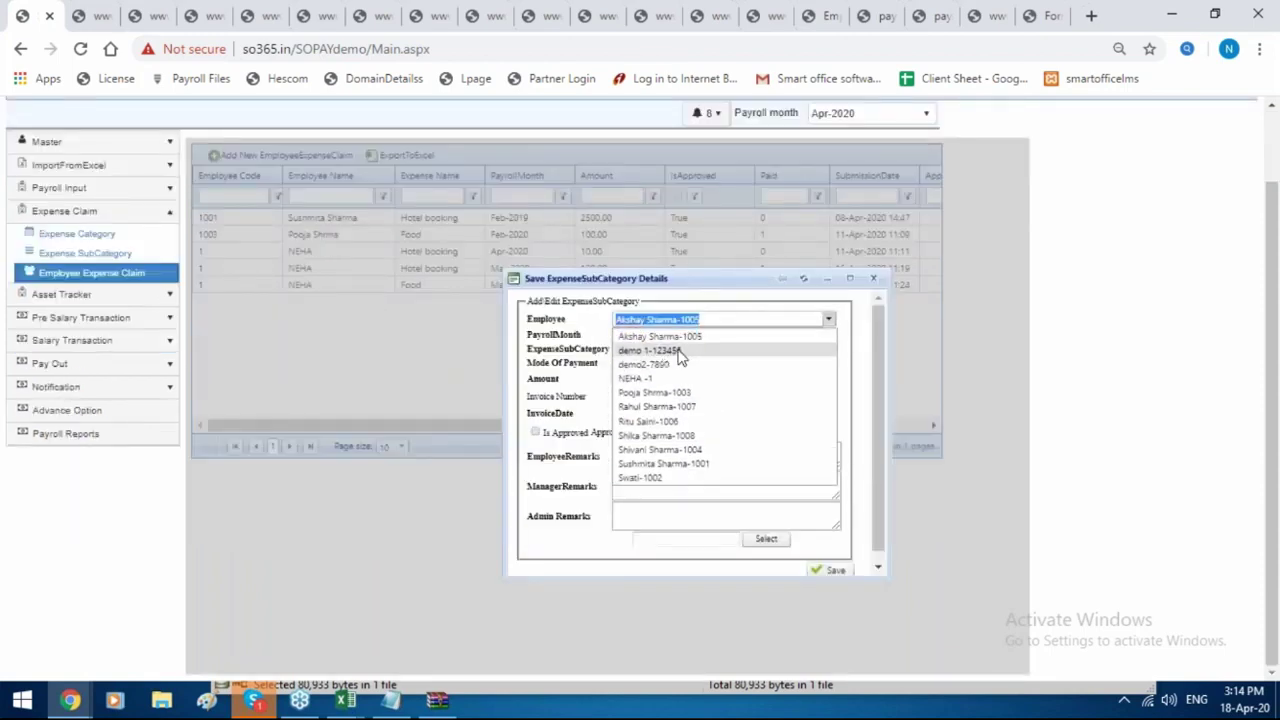
pyautogui.click(652, 351)
pyautogui.click(645, 335)
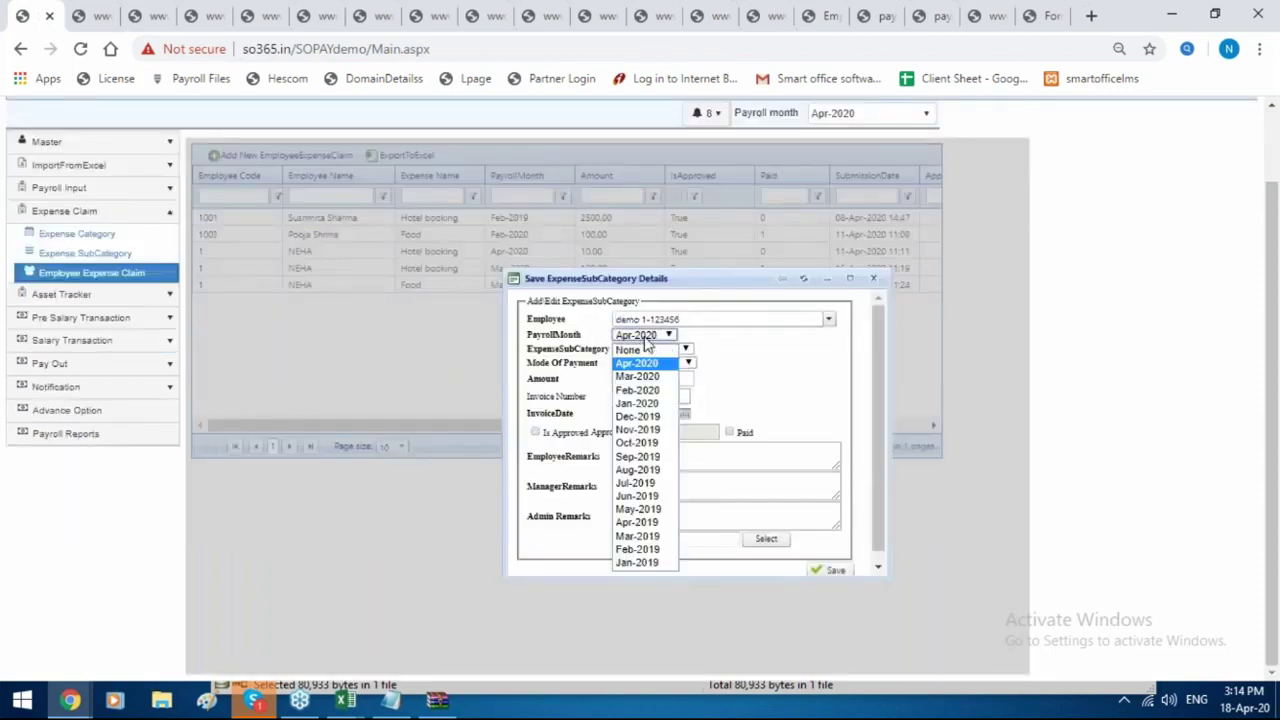
pyautogui.click(640, 375)
pyautogui.click(672, 360)
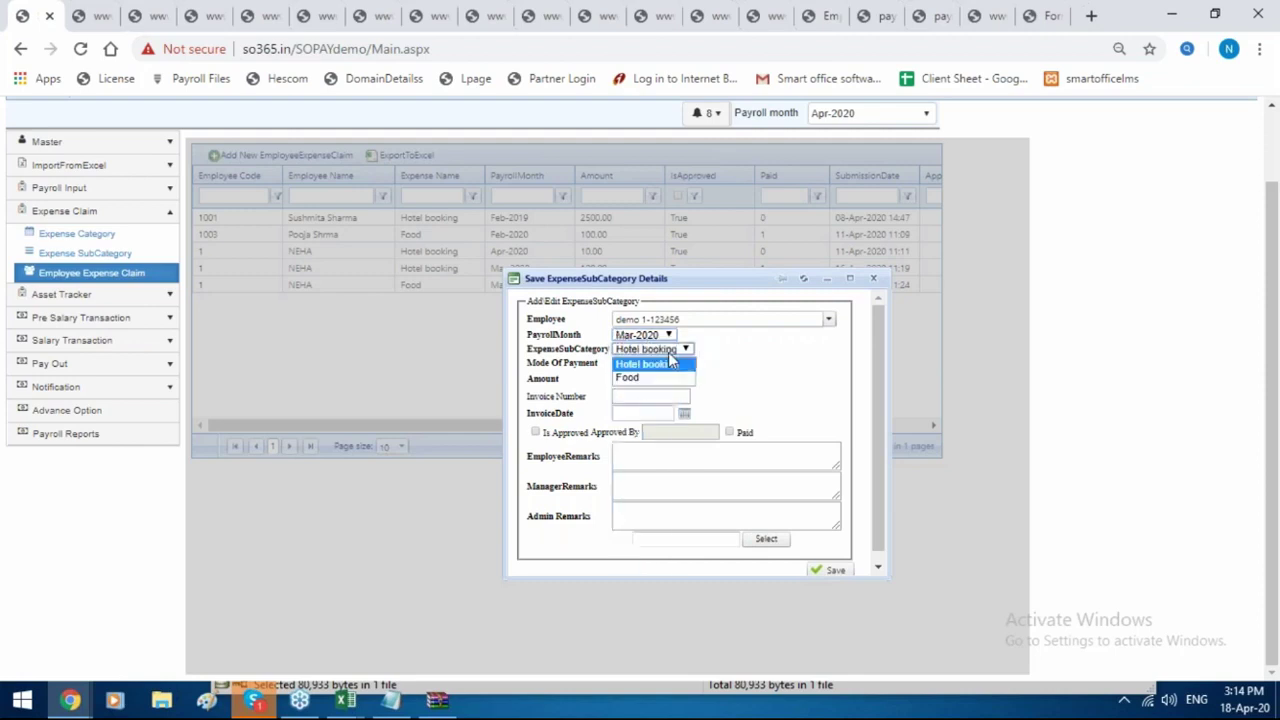
pyautogui.click(650, 377)
pyautogui.click(652, 365)
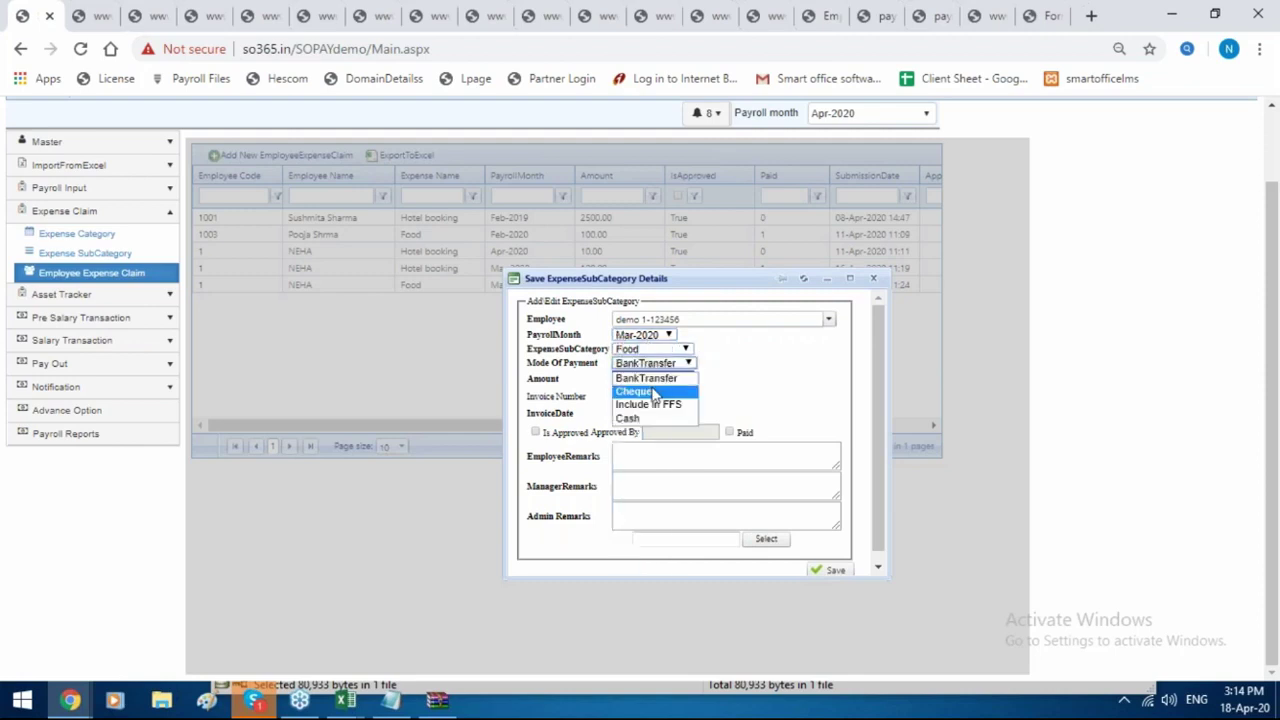
pyautogui.click(650, 377)
# Enter amount 1232, invoice 32 dated 21-Feb-2020, mark it approved, then abandon the form.
pyautogui.click(647, 382)
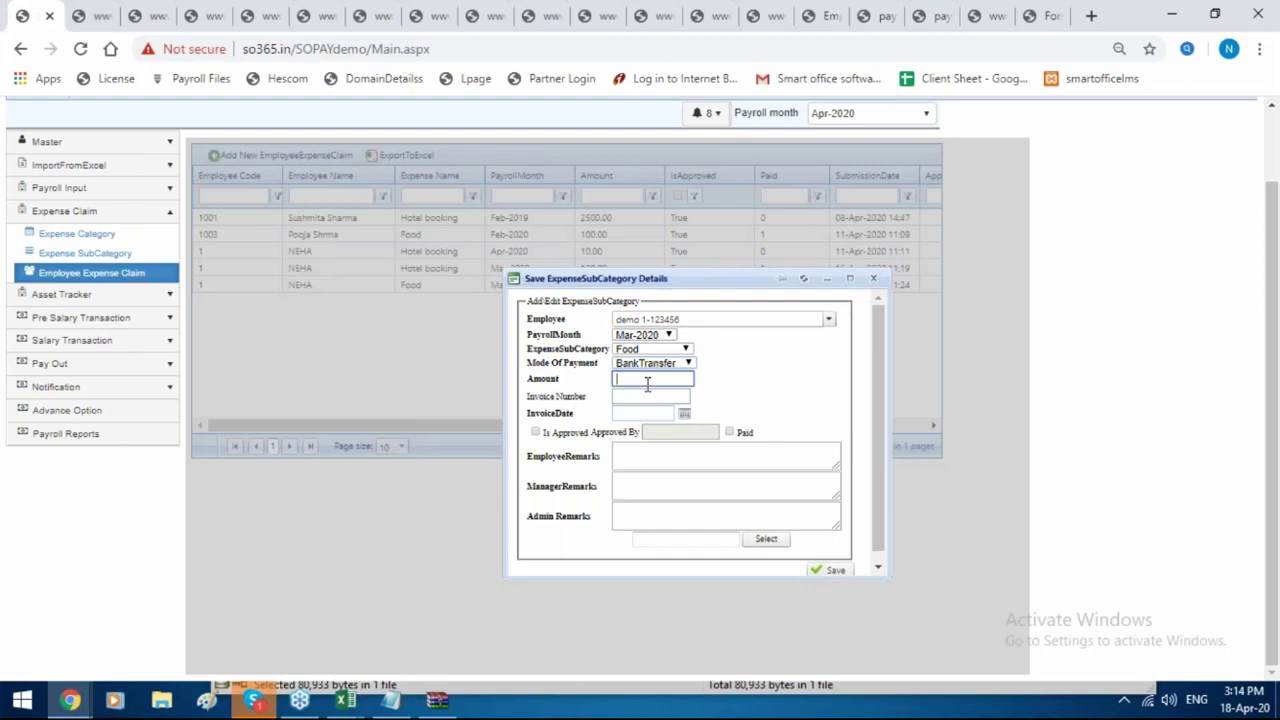
pyautogui.write('1232')
pyautogui.click(651, 396)
pyautogui.write('32')
pyautogui.click(644, 415)
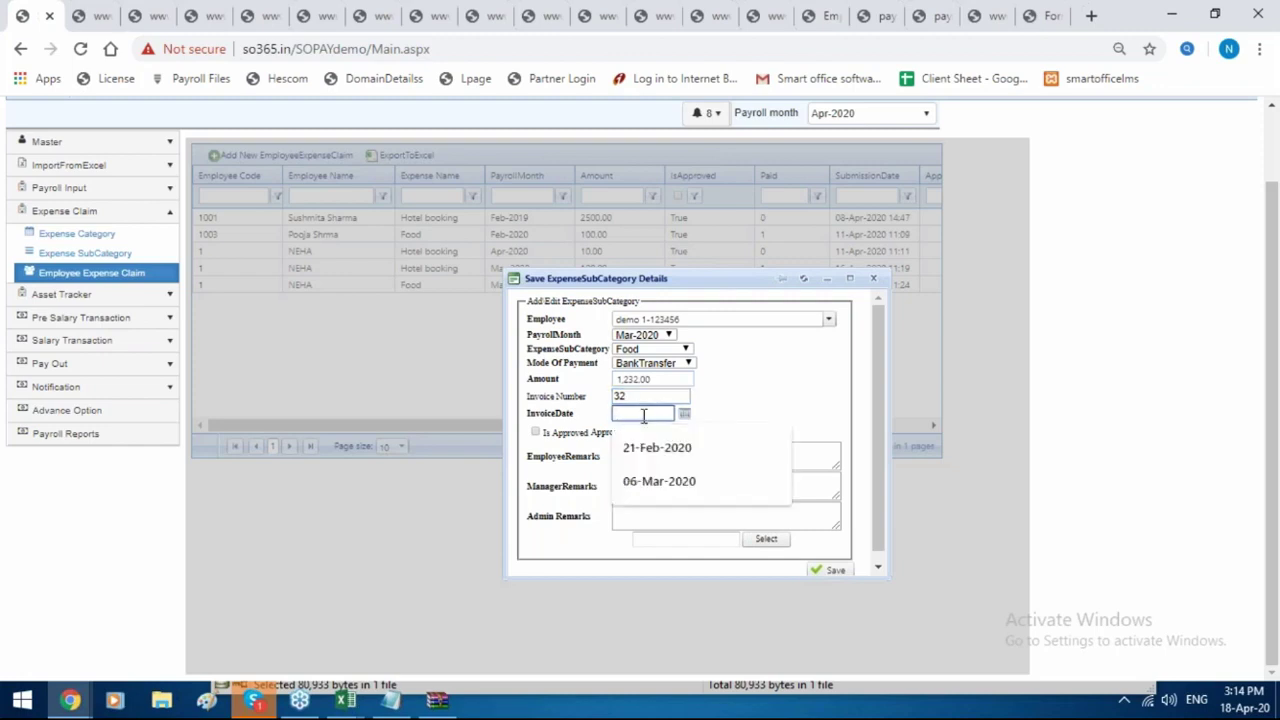
pyautogui.click(647, 455)
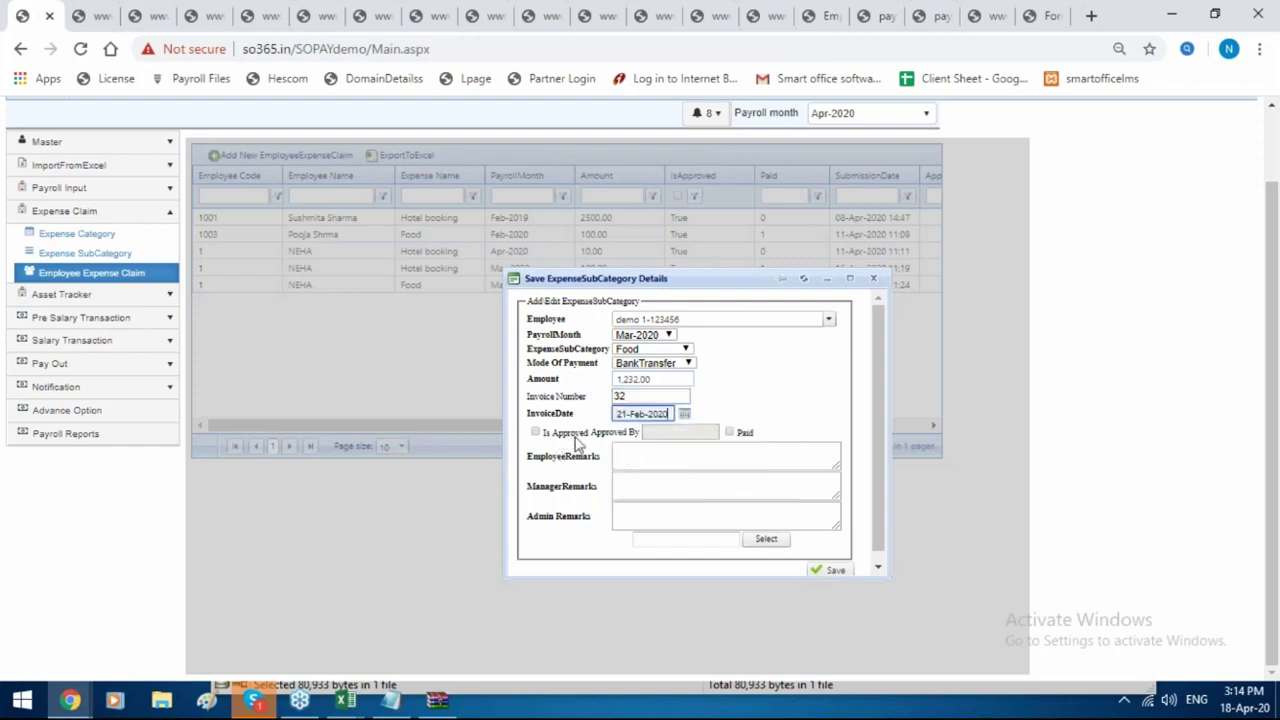
pyautogui.click(576, 436)
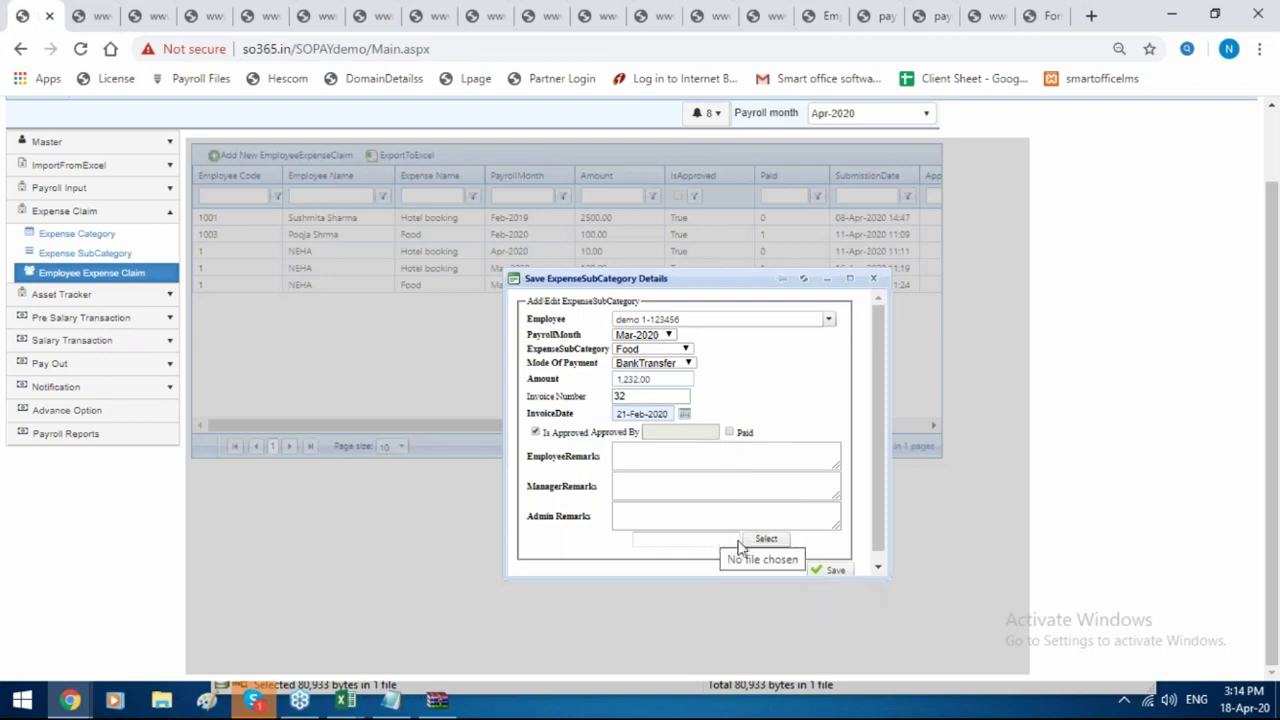
pyautogui.click(850, 279)
pyautogui.click(163, 280)
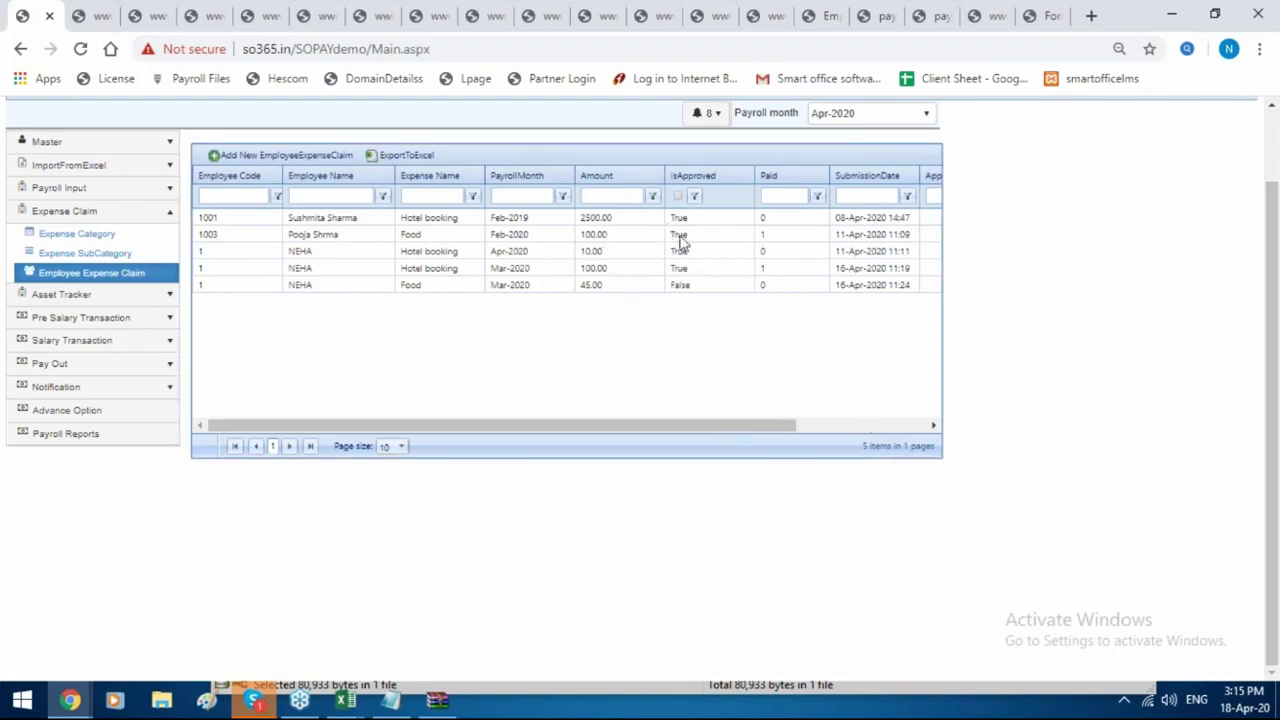
# Inspect the Mar-2020 Hotel booking claim's approval columns and details, then close it unchanged.
pyautogui.click(736, 253)
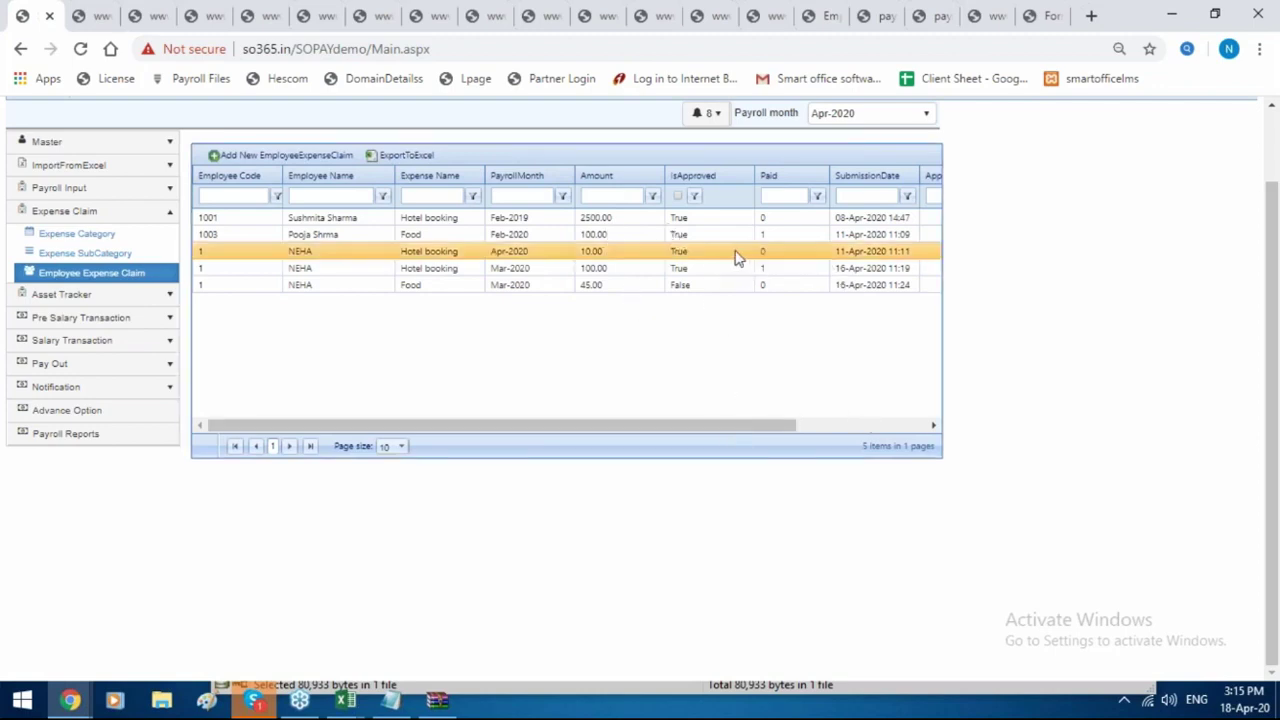
pyautogui.click(880, 424)
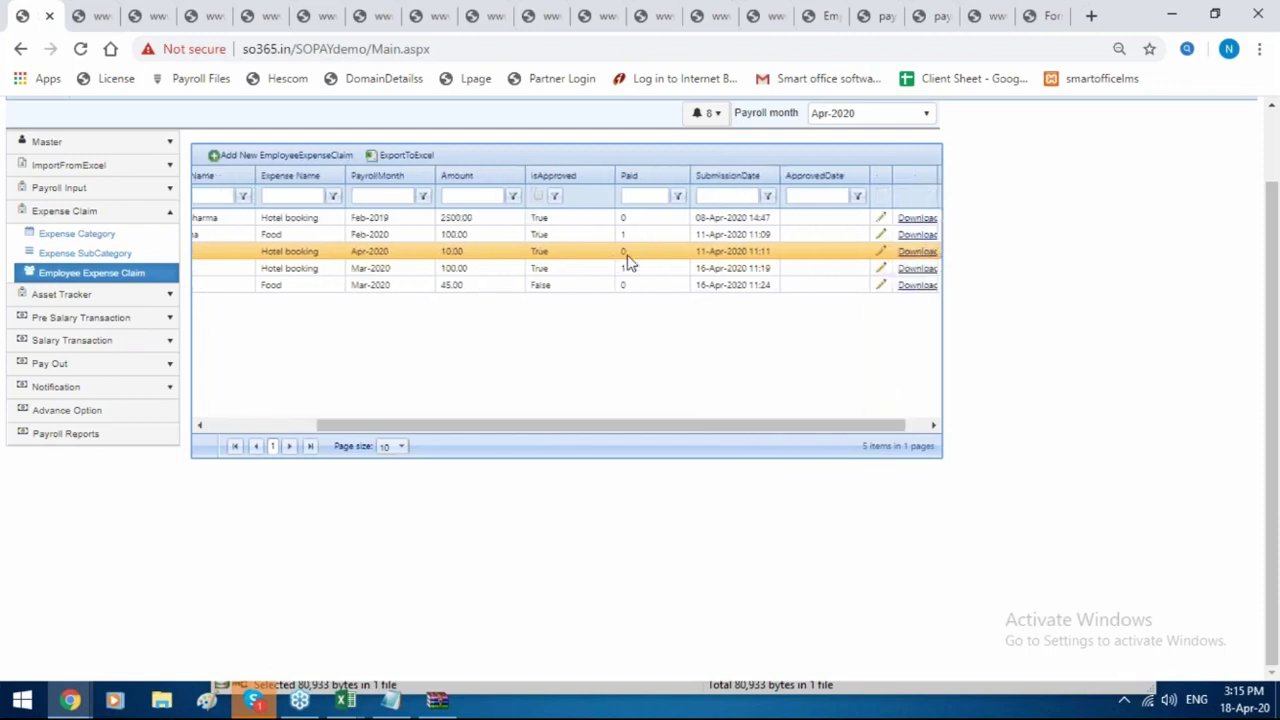
pyautogui.click(628, 272)
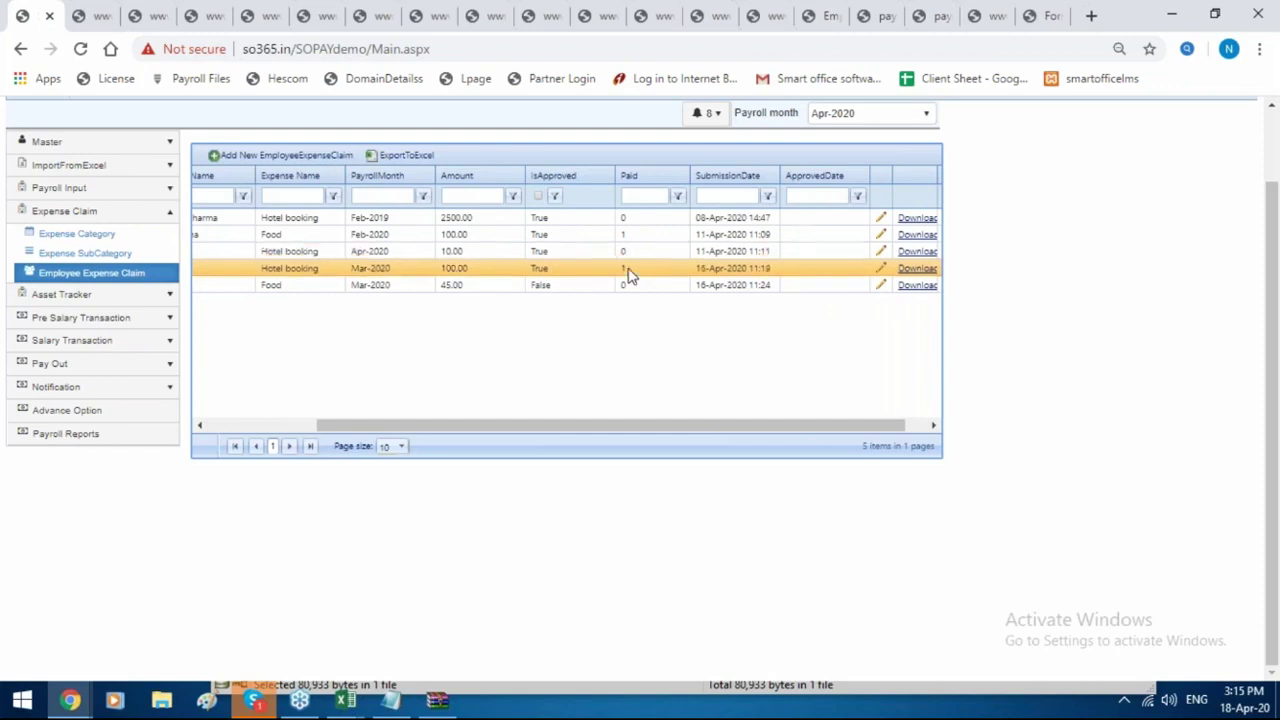
pyautogui.click(881, 268)
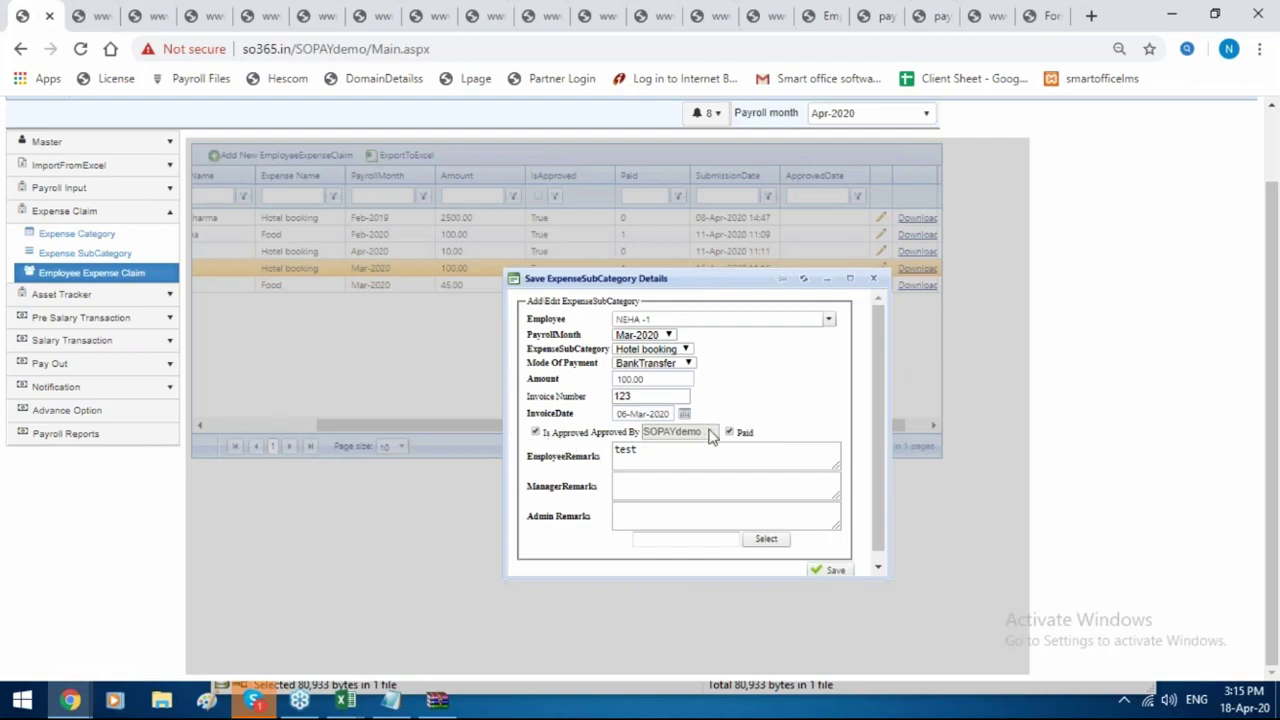
pyautogui.moveTo(701, 437); pyautogui.dragTo(643, 433)
pyautogui.click(874, 279)
pyautogui.scroll(2, 383, 435)
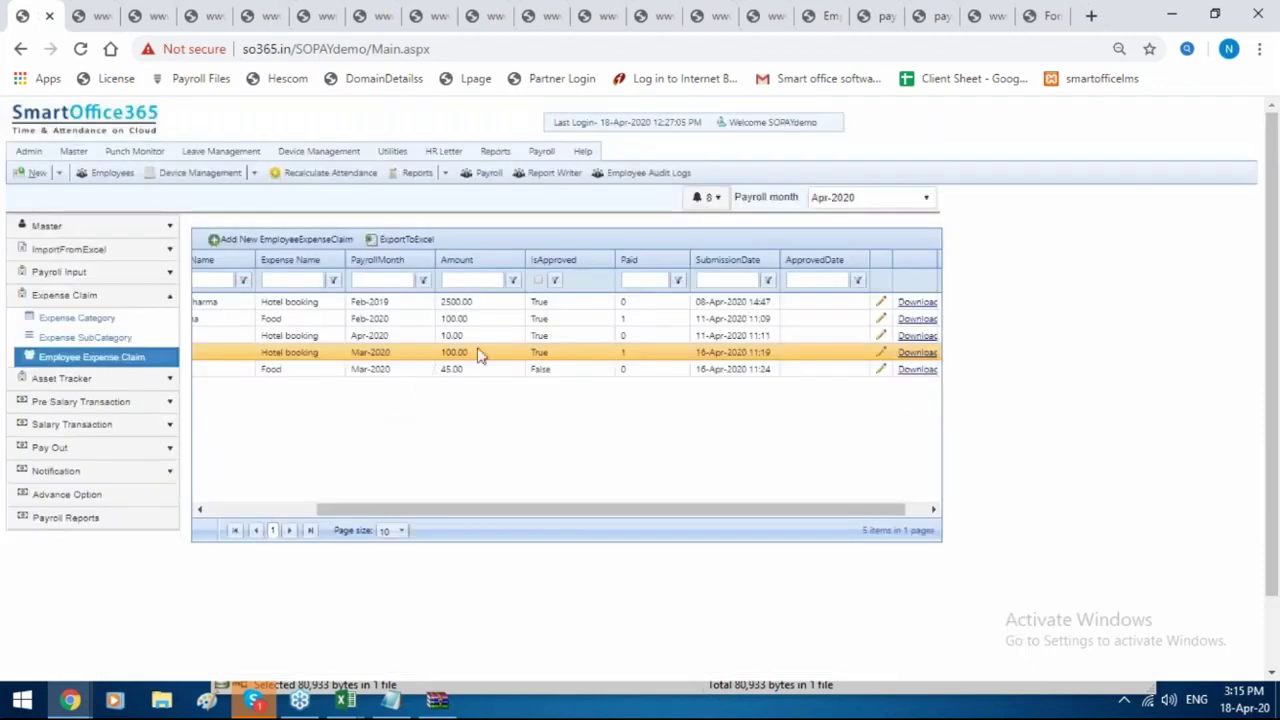
pyautogui.moveTo(443, 151)
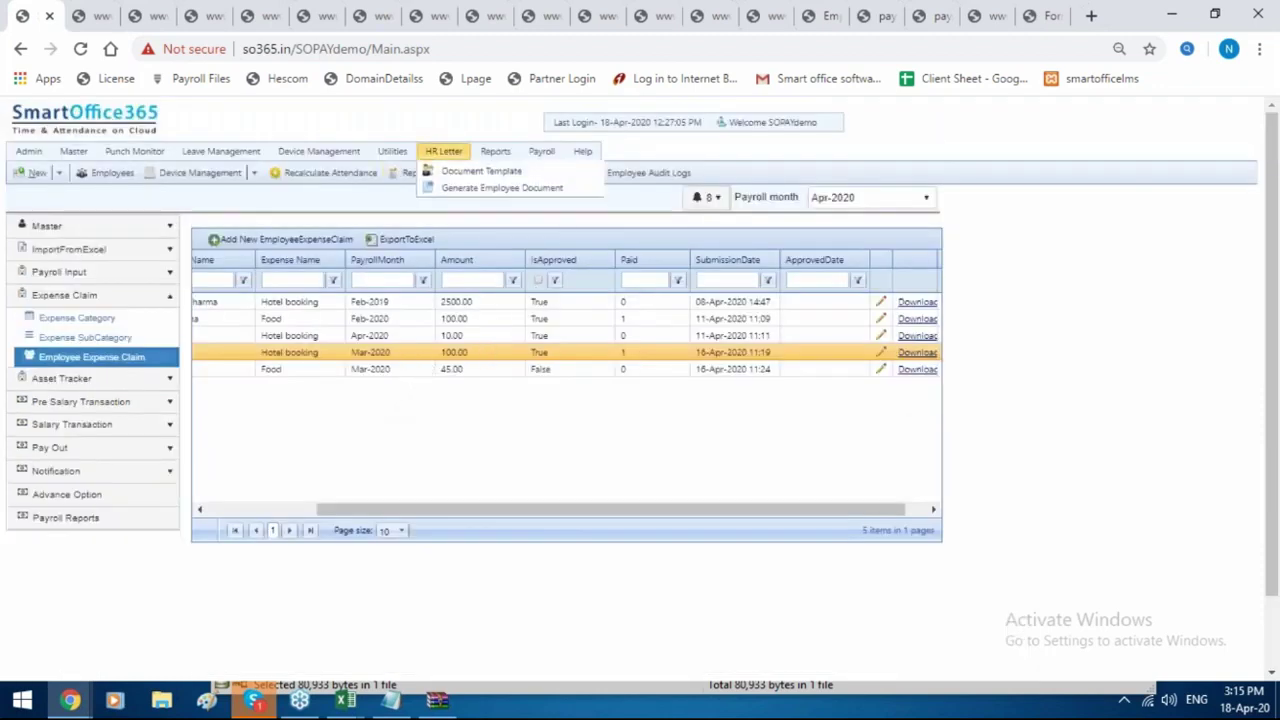
# Open a new HR document template, look over its Variable list, and close the editor.
pyautogui.click(443, 178)
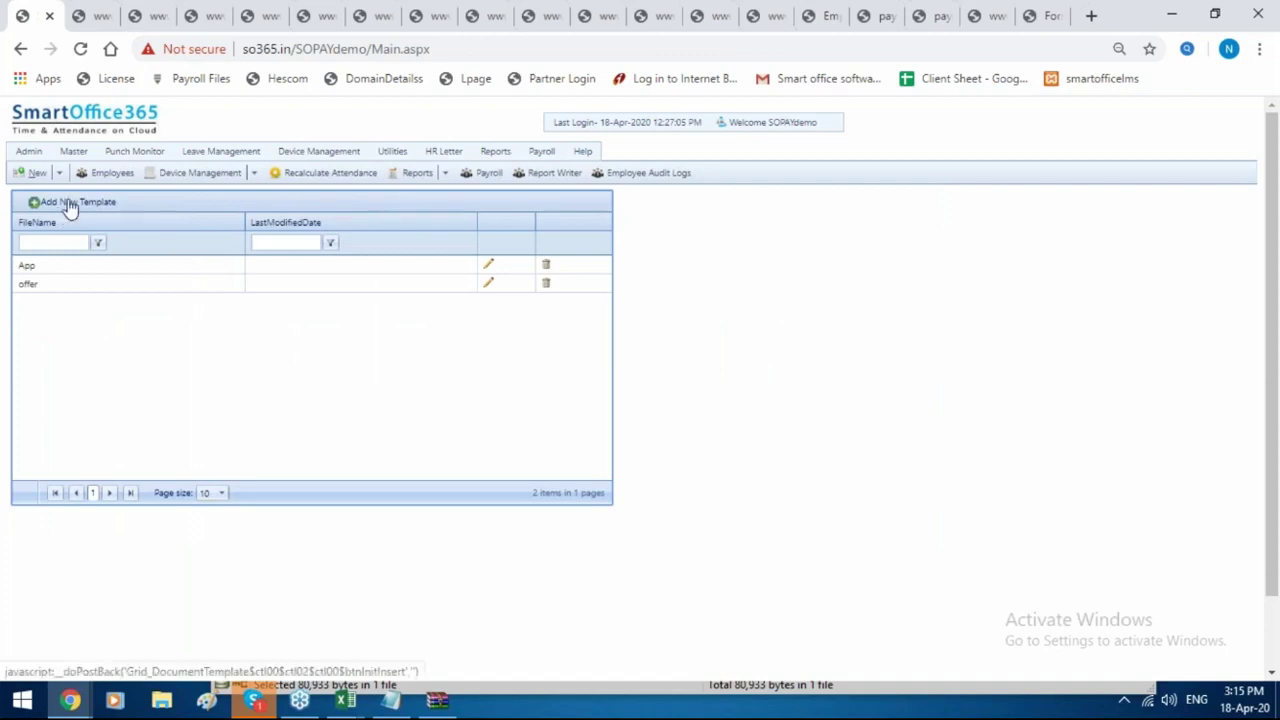
pyautogui.click(69, 204)
pyautogui.scroll(-2, 570, 510)
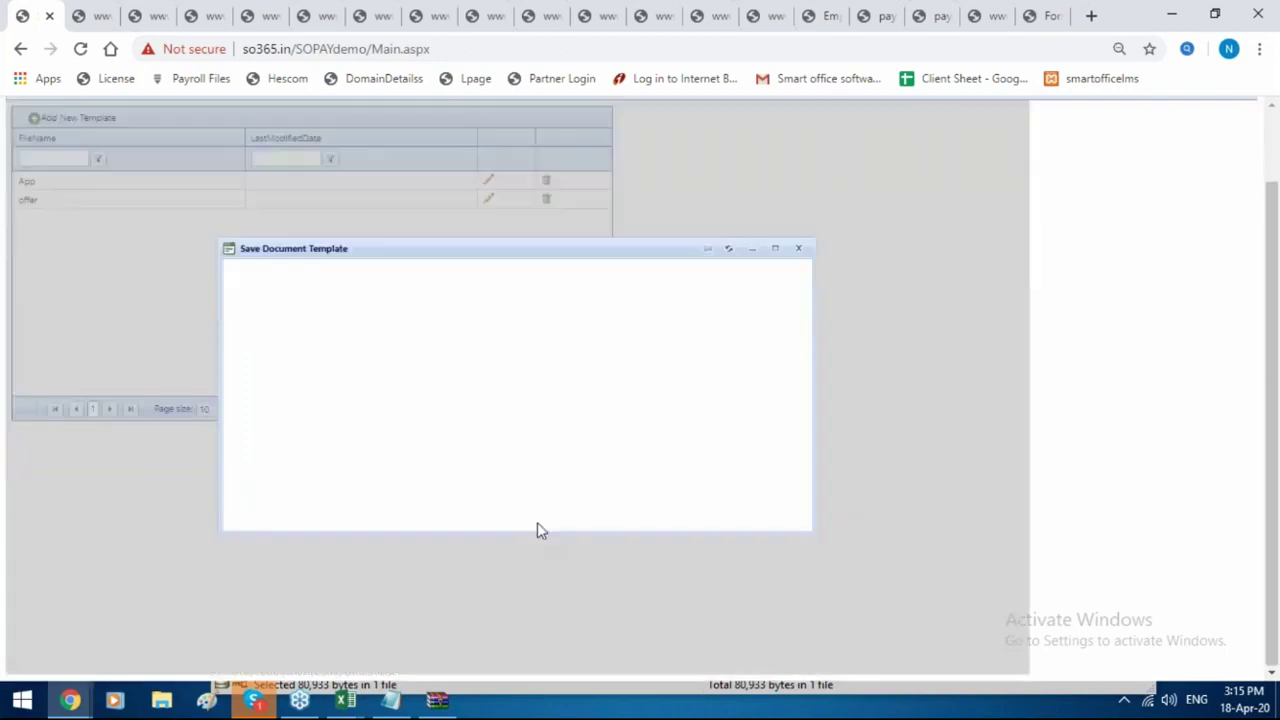
pyautogui.moveTo(521, 528); pyautogui.dragTo(900, 497)
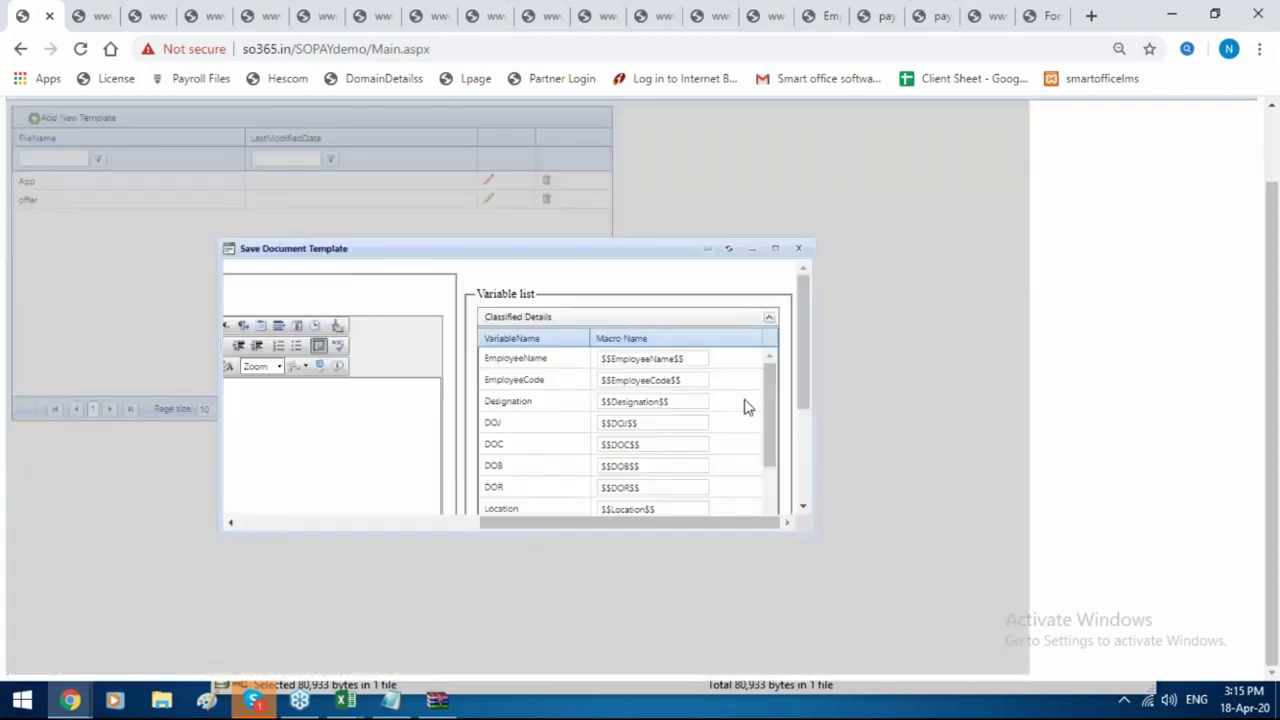
pyautogui.click(799, 249)
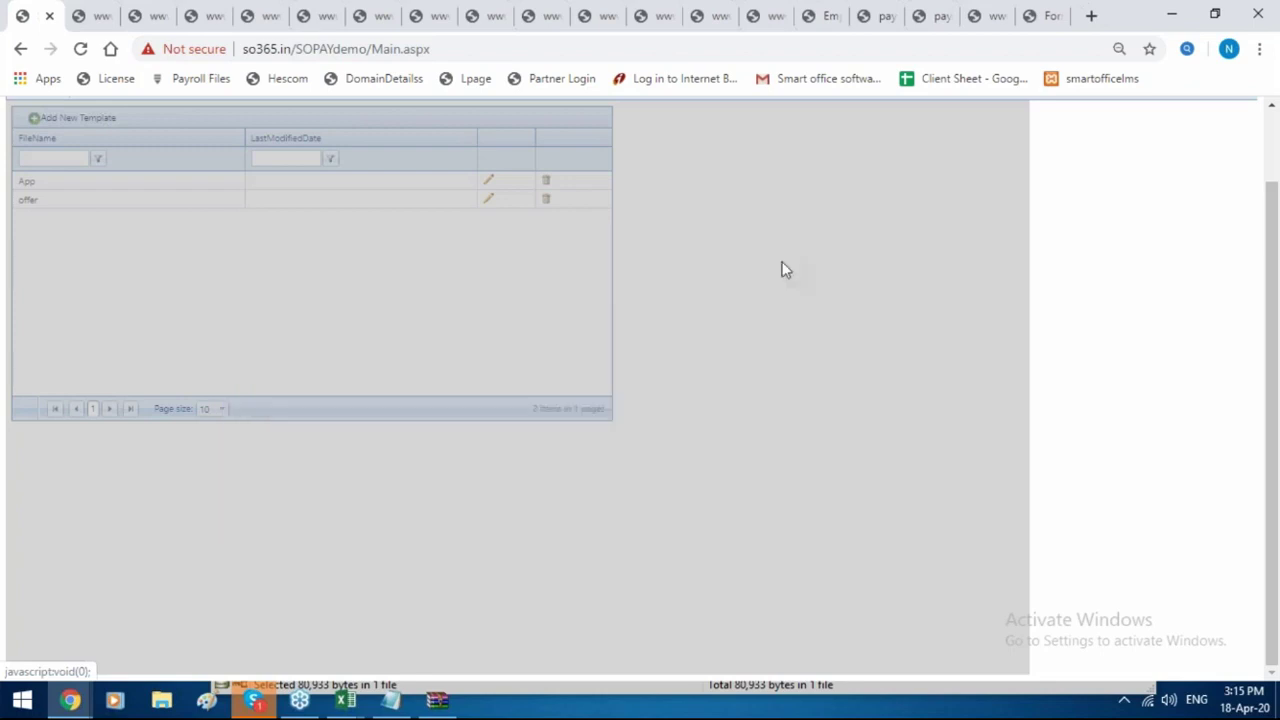
# Go to HR Letter > Generate Employee Document.
pyautogui.scroll(2, 720, 294)
pyautogui.moveTo(444, 153)
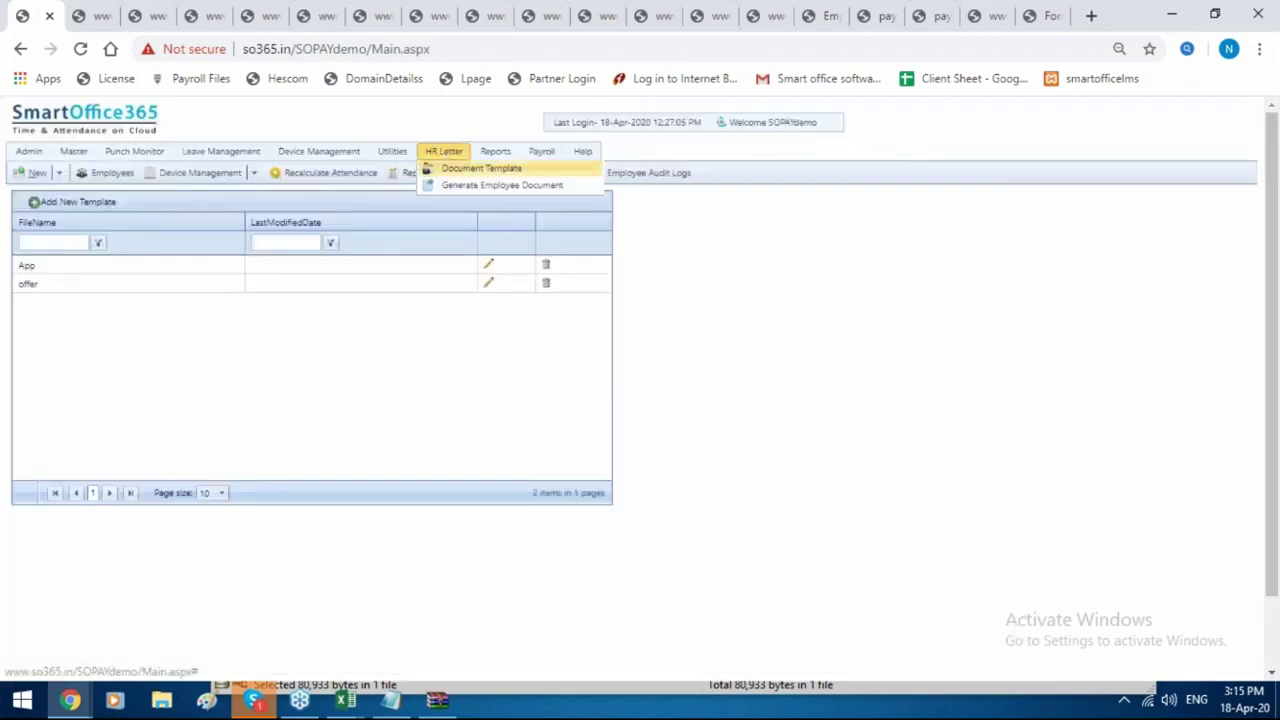
pyautogui.click(502, 188)
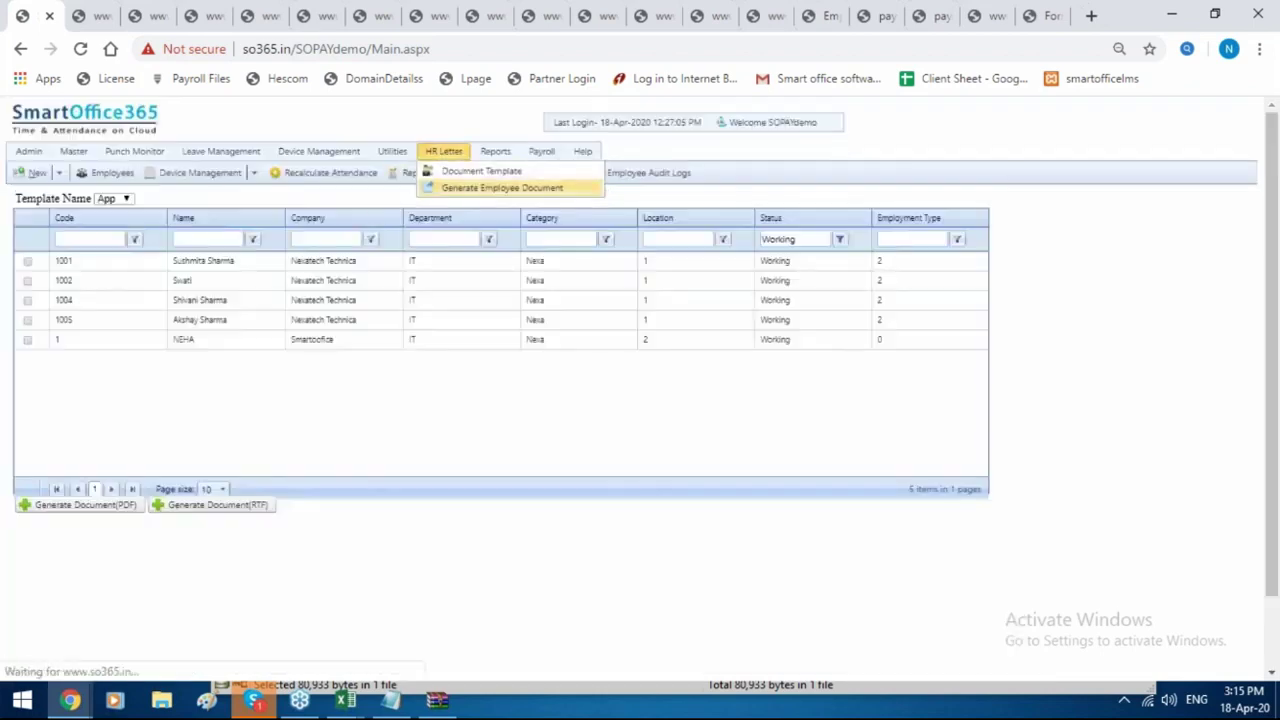
# Generate an offer-template PDF letter for employee 1001 and open EmployeeLetter (2).pdf.
pyautogui.click(126, 199)
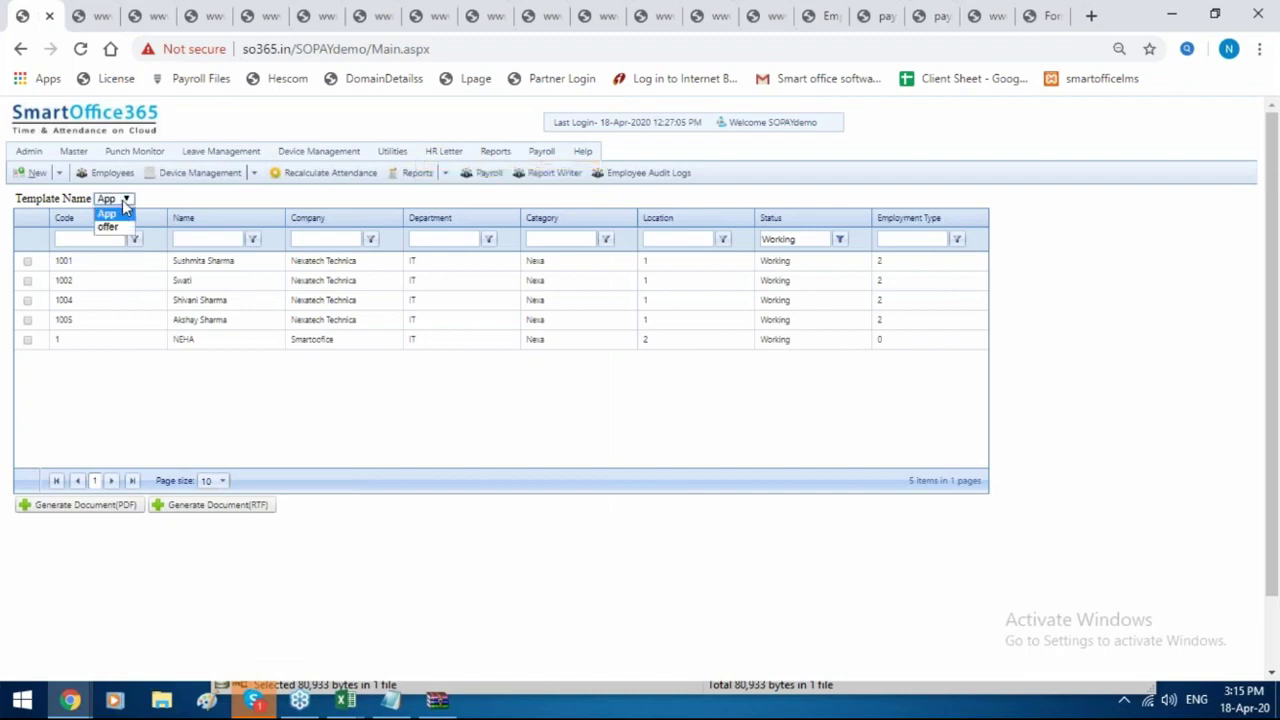
pyautogui.click(110, 228)
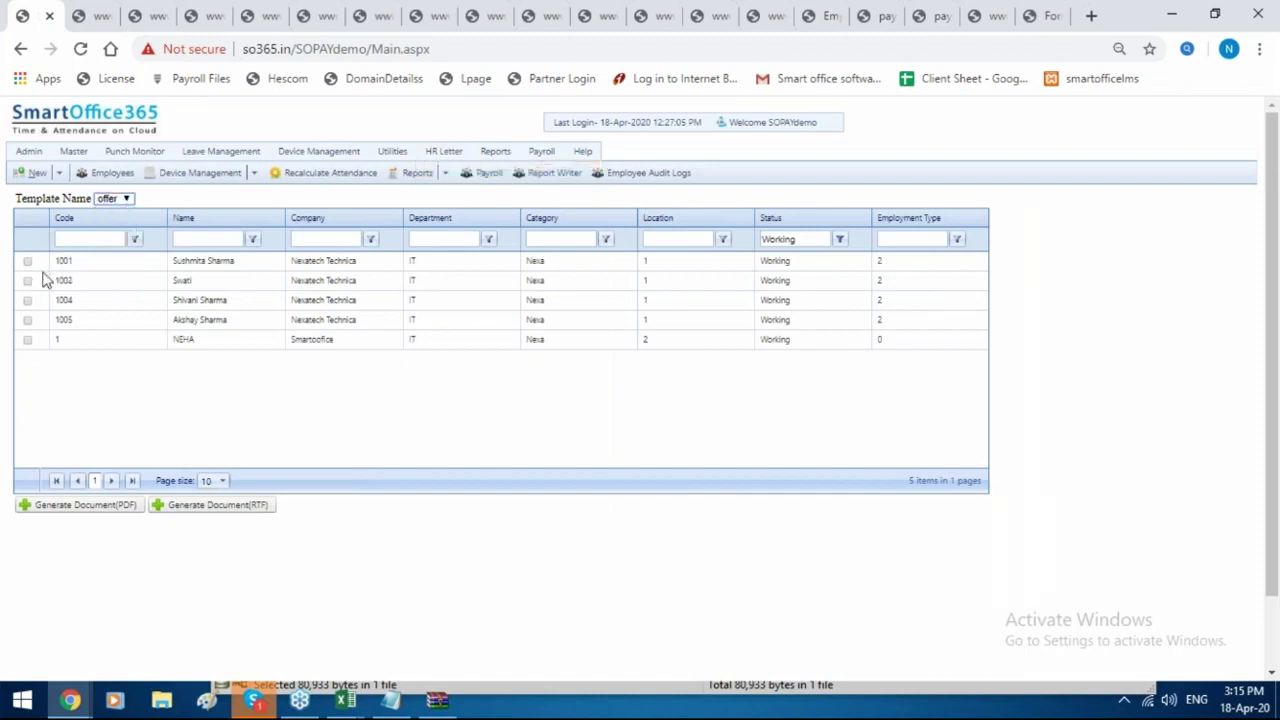
pyautogui.click(28, 261)
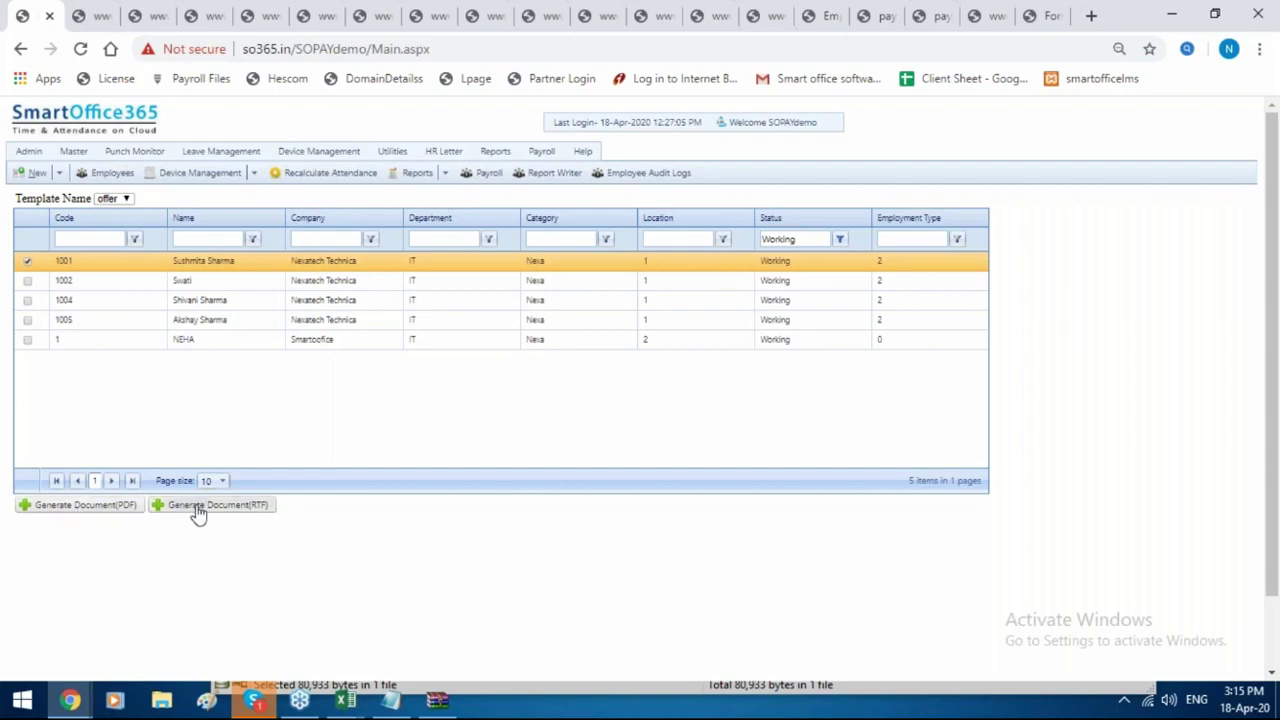
pyautogui.click(108, 513)
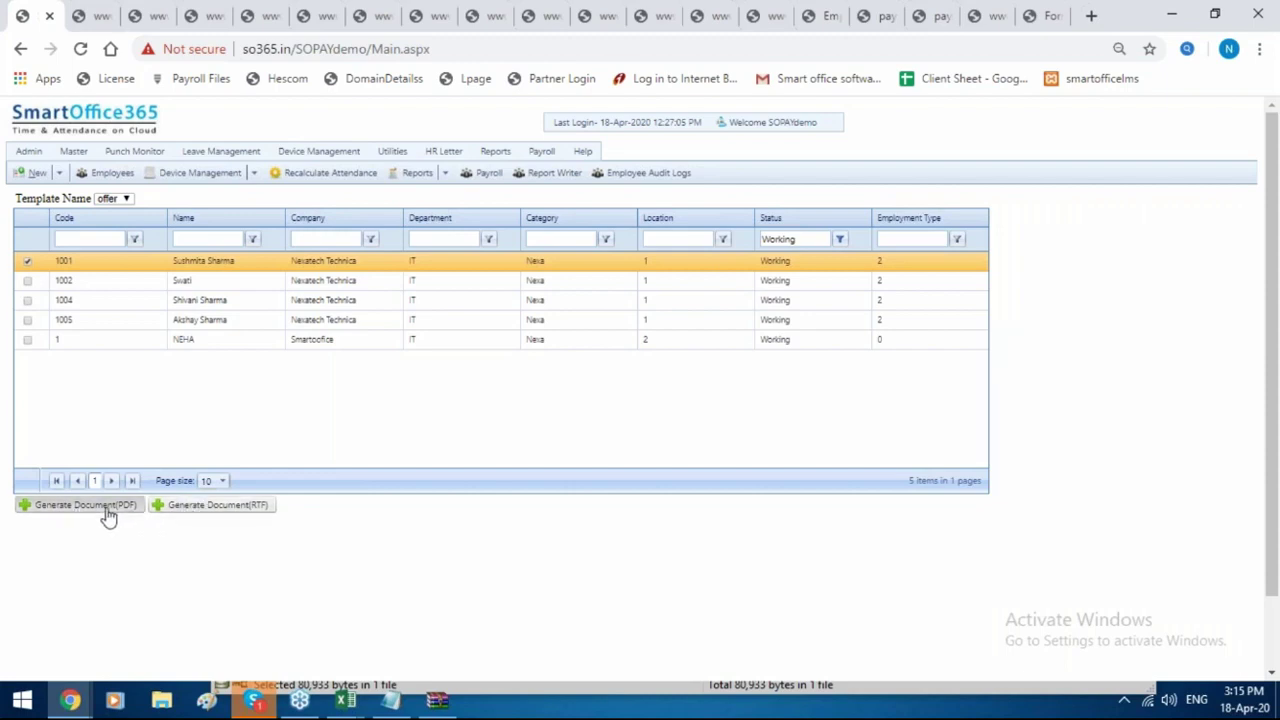
pyautogui.click(109, 659)
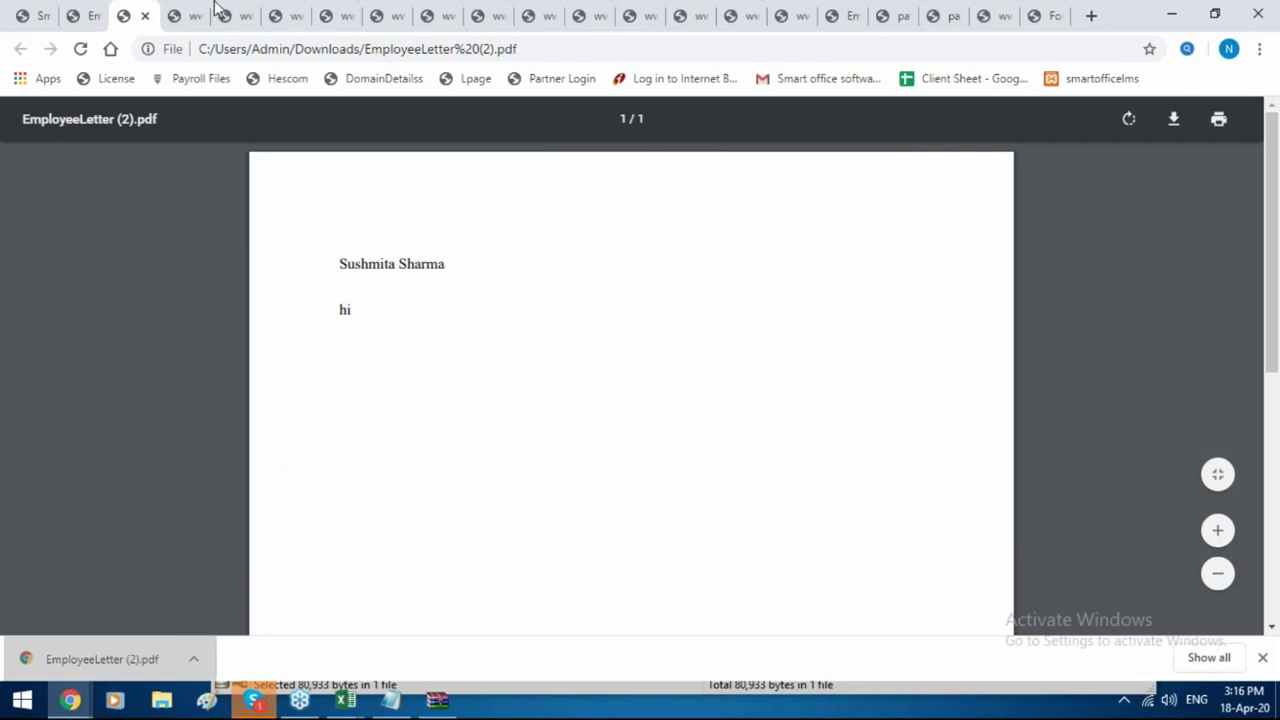
# Close all leftover report and government form tabs, including Professional Tax Register, Form No. 9, Form I and Form C.
pyautogui.click(1050, 12)
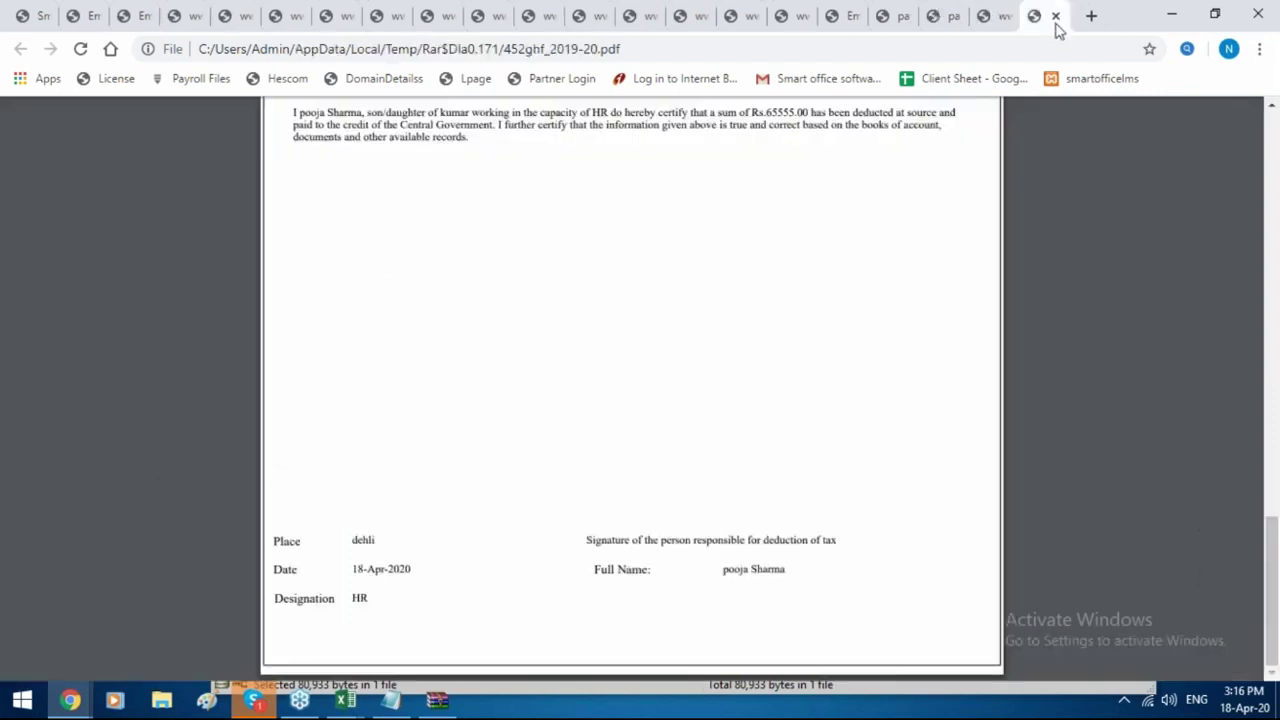
pyautogui.click(1057, 17)
pyautogui.click(1057, 17)
pyautogui.click(1057, 17)
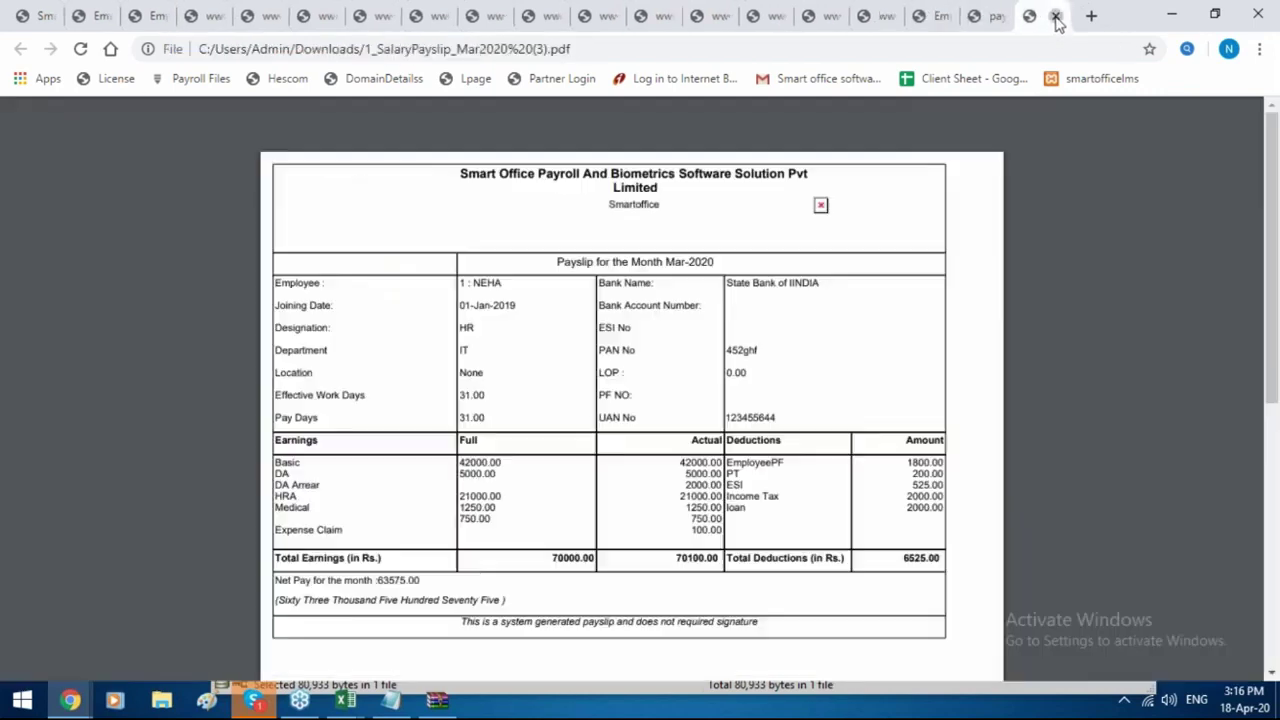
pyautogui.click(1057, 17)
pyautogui.click(1057, 17)
pyautogui.click(1057, 17)
pyautogui.click(1057, 17)
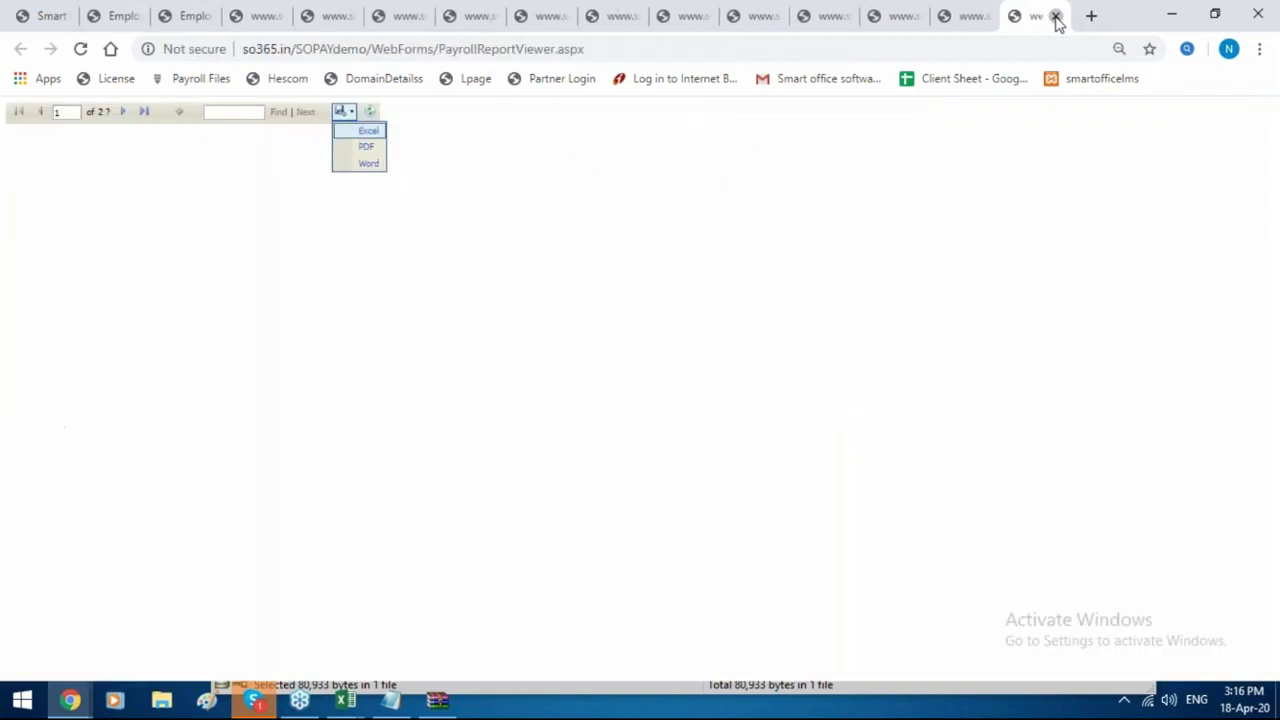
pyautogui.click(1057, 17)
pyautogui.click(1057, 17)
pyautogui.click(1057, 17)
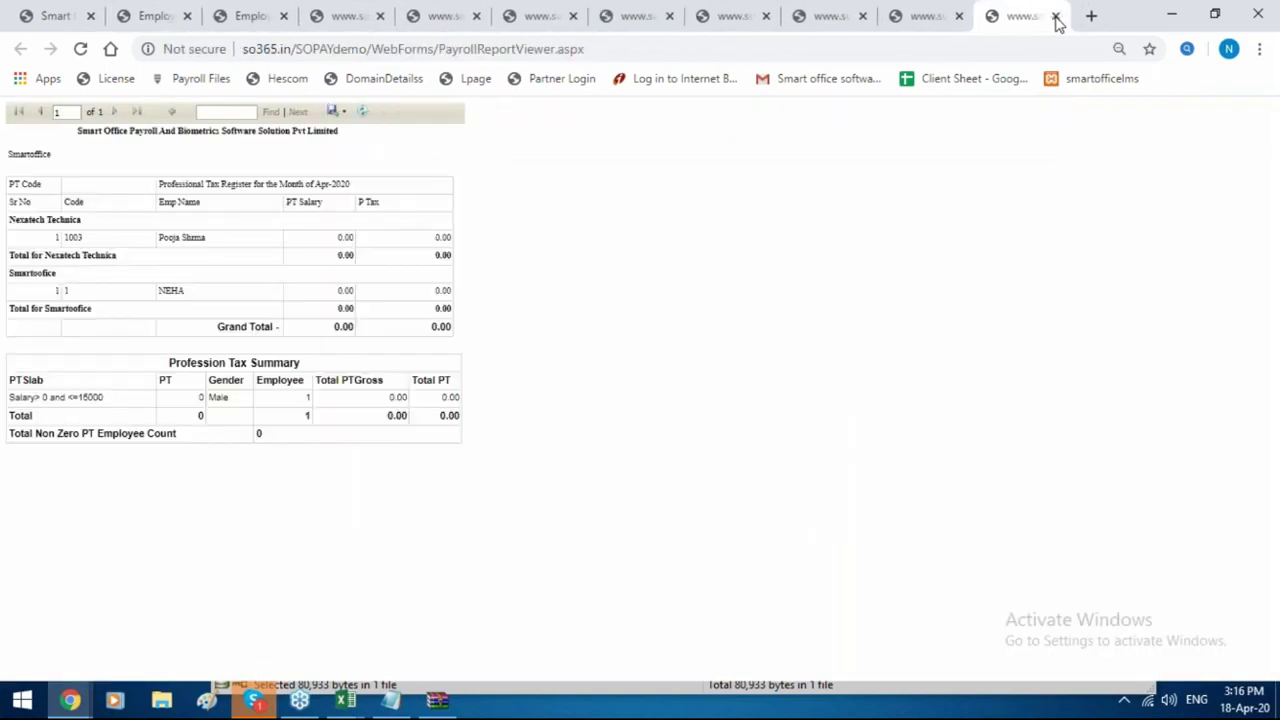
pyautogui.click(1057, 17)
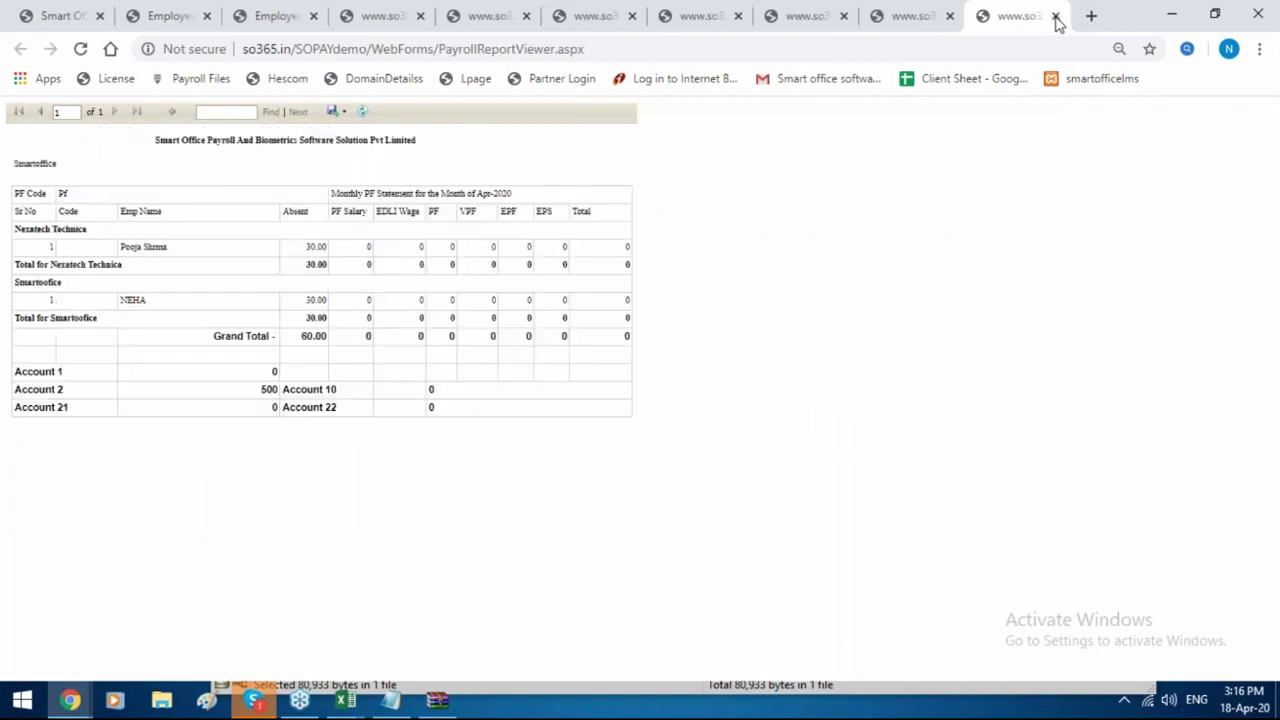
pyautogui.click(1057, 17)
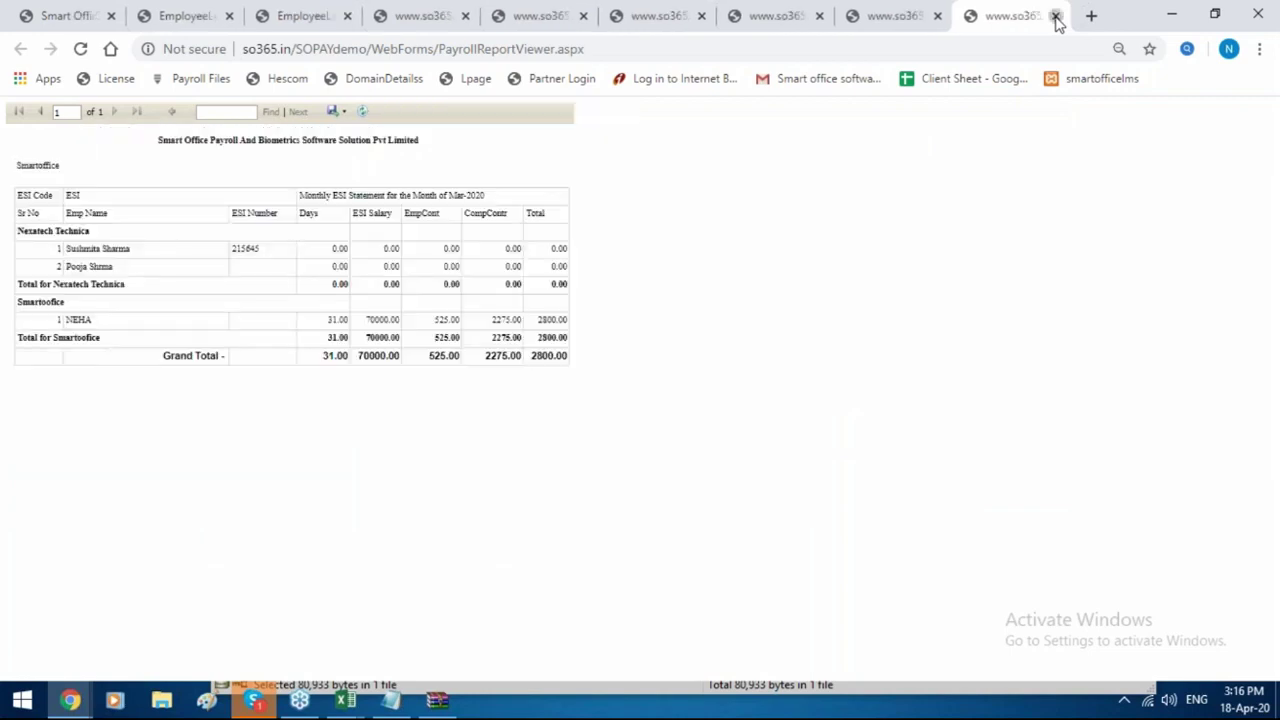
pyautogui.click(1057, 17)
pyautogui.click(1057, 17)
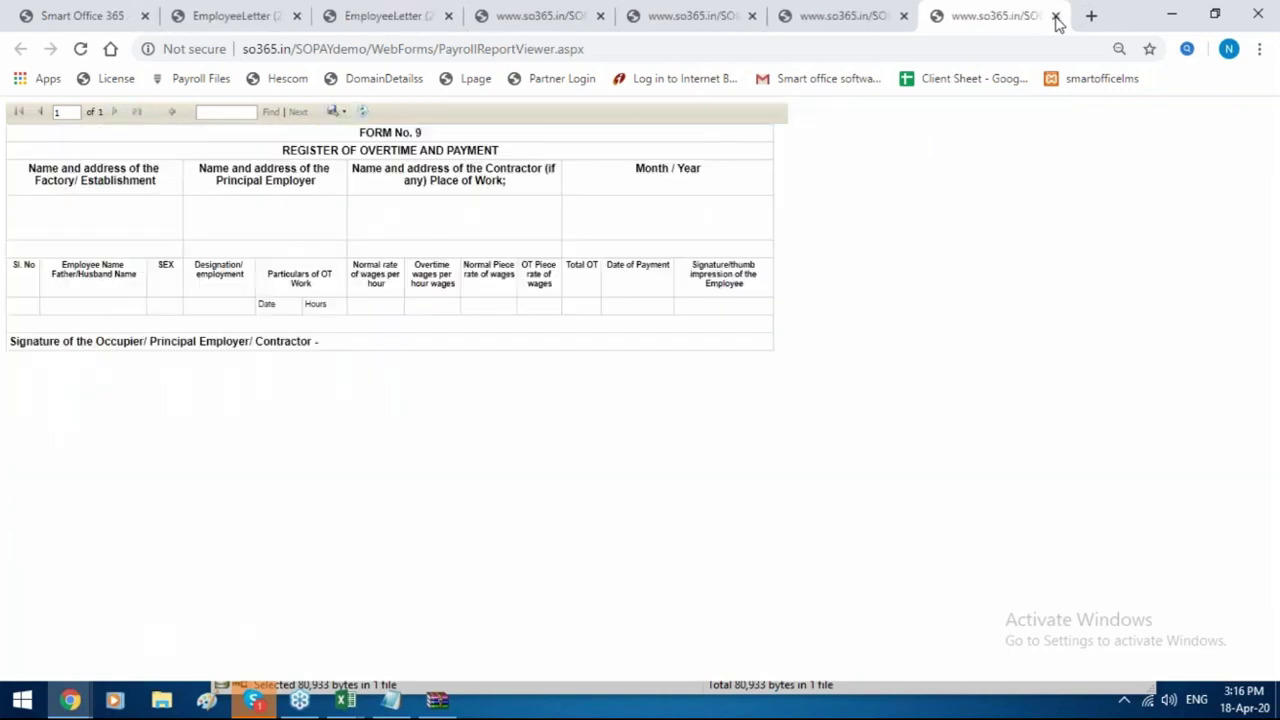
pyautogui.click(1057, 17)
pyautogui.click(1057, 17)
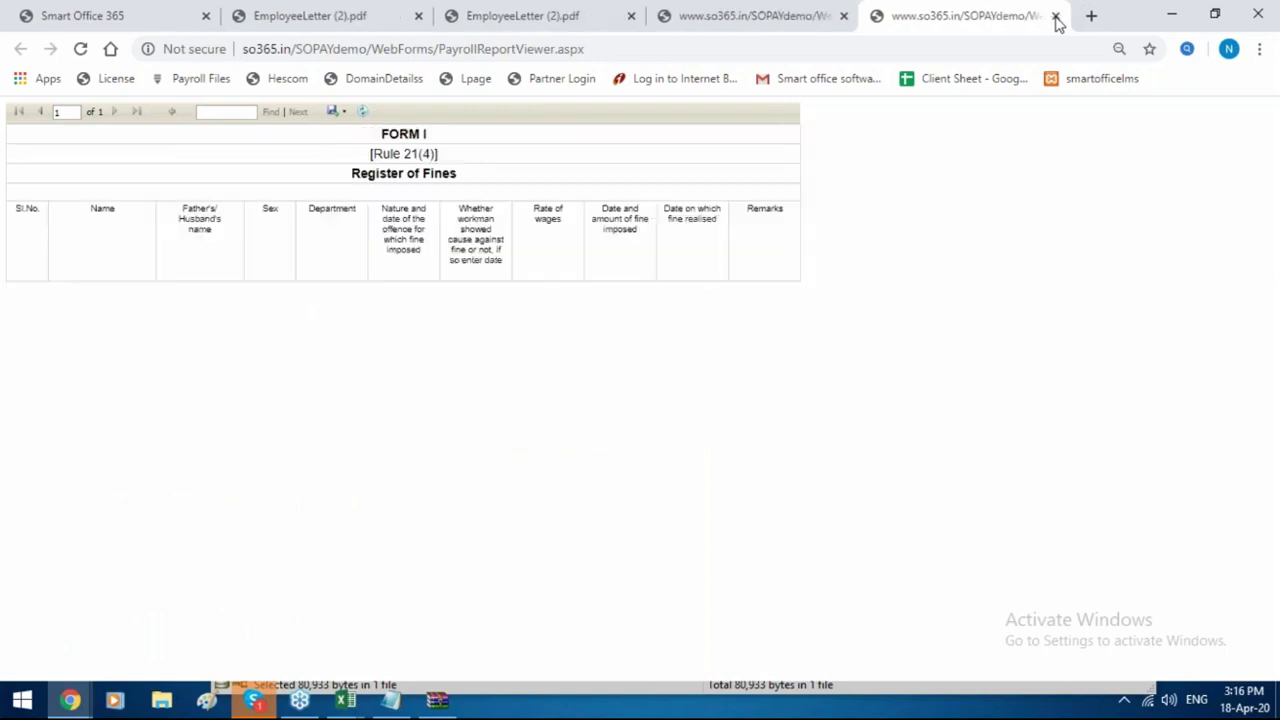
pyautogui.click(1057, 17)
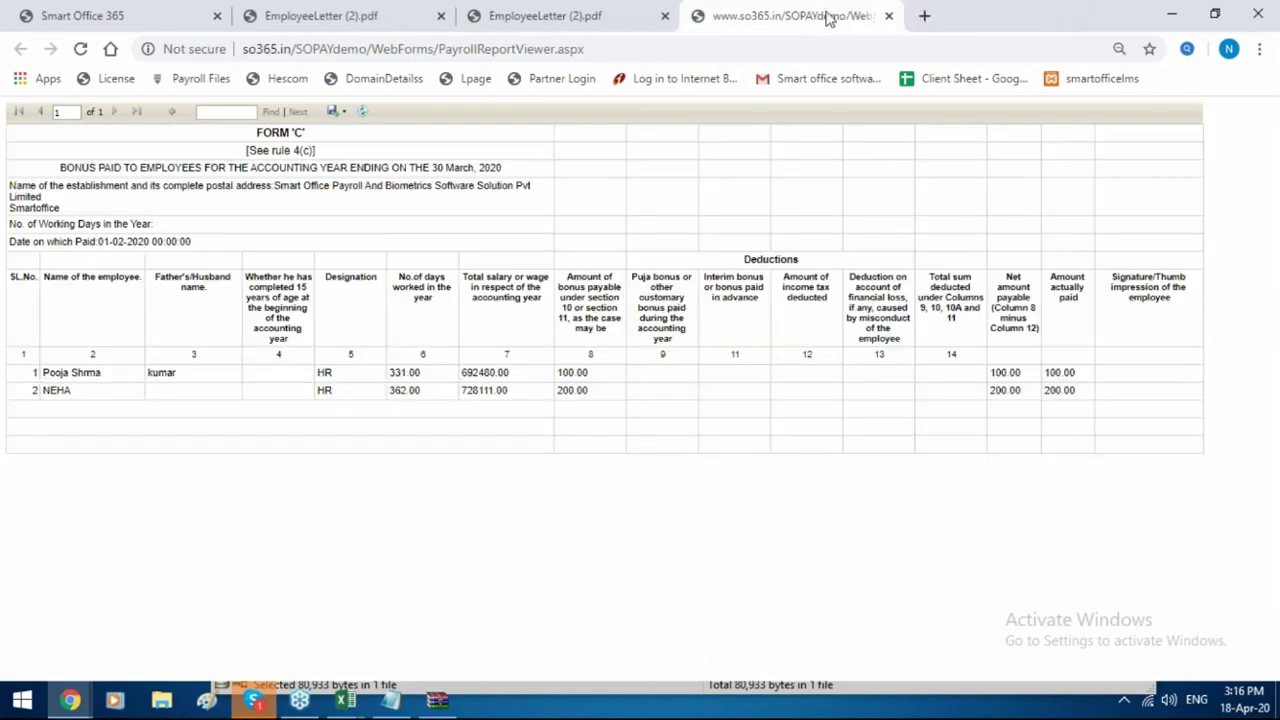
pyautogui.click(889, 17)
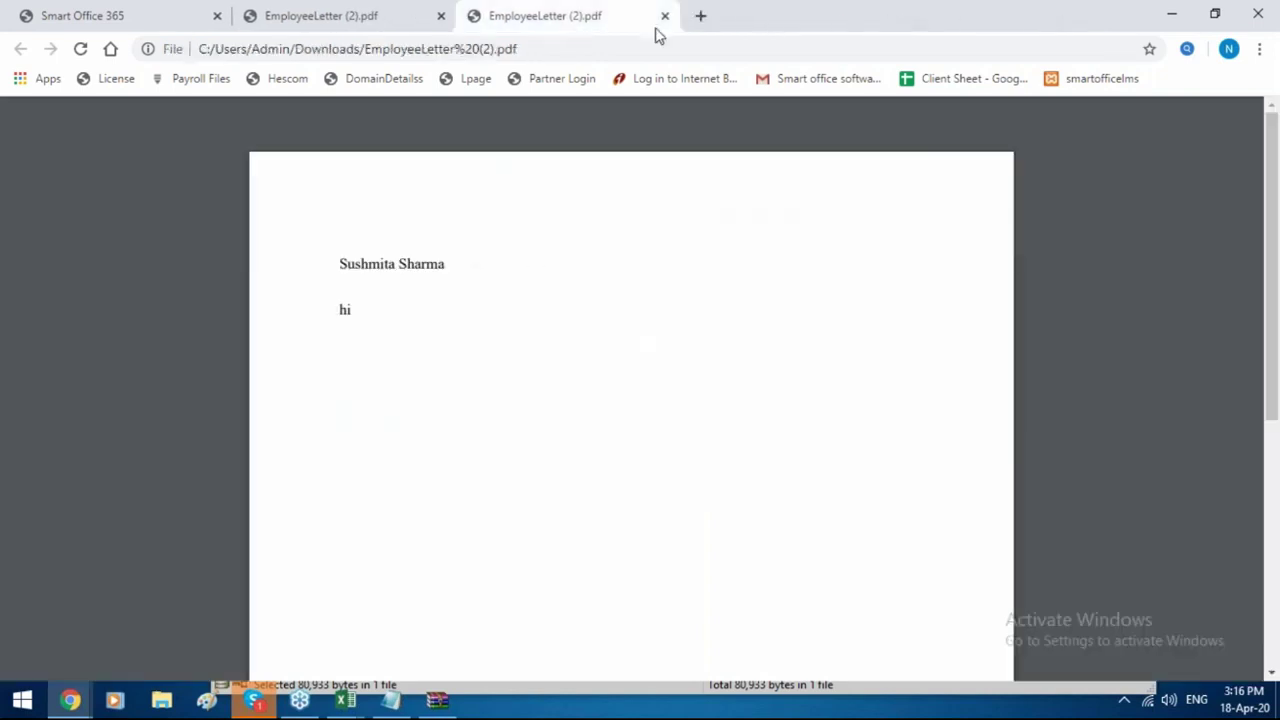
# Close the employee letter tabs, leaving a new blank tab open.
pyautogui.click(665, 16)
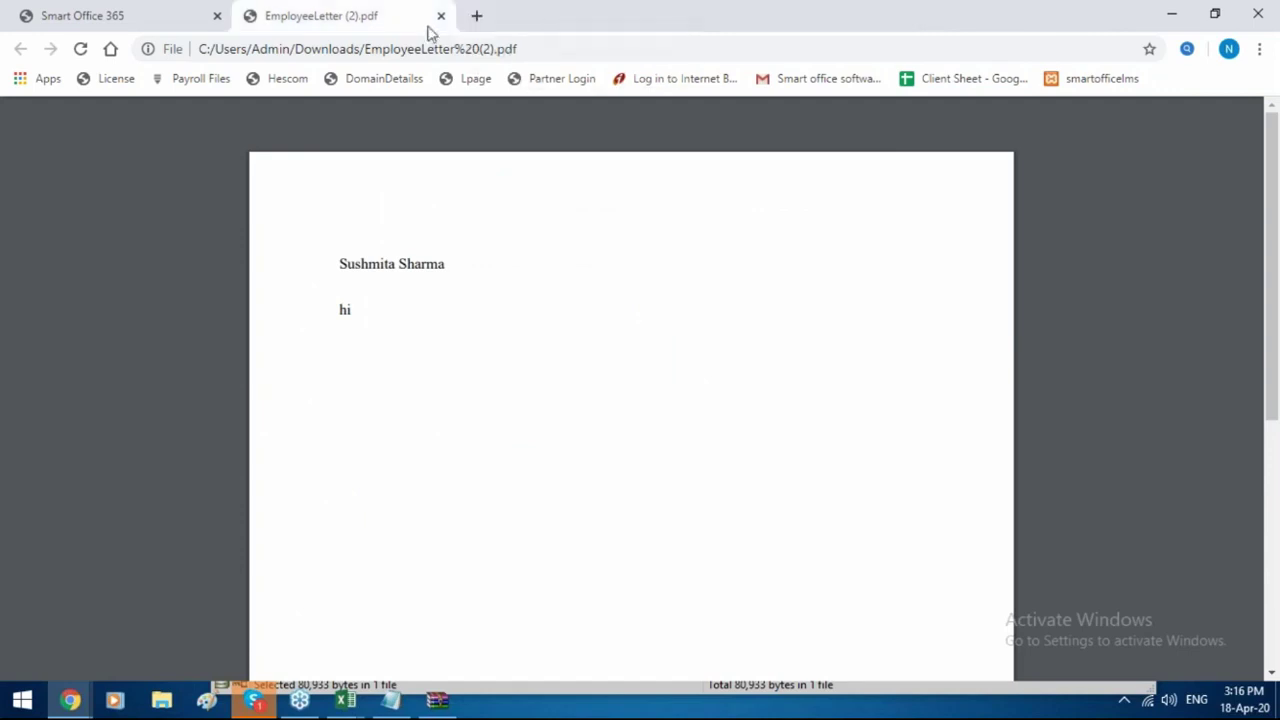
pyautogui.click(479, 18)
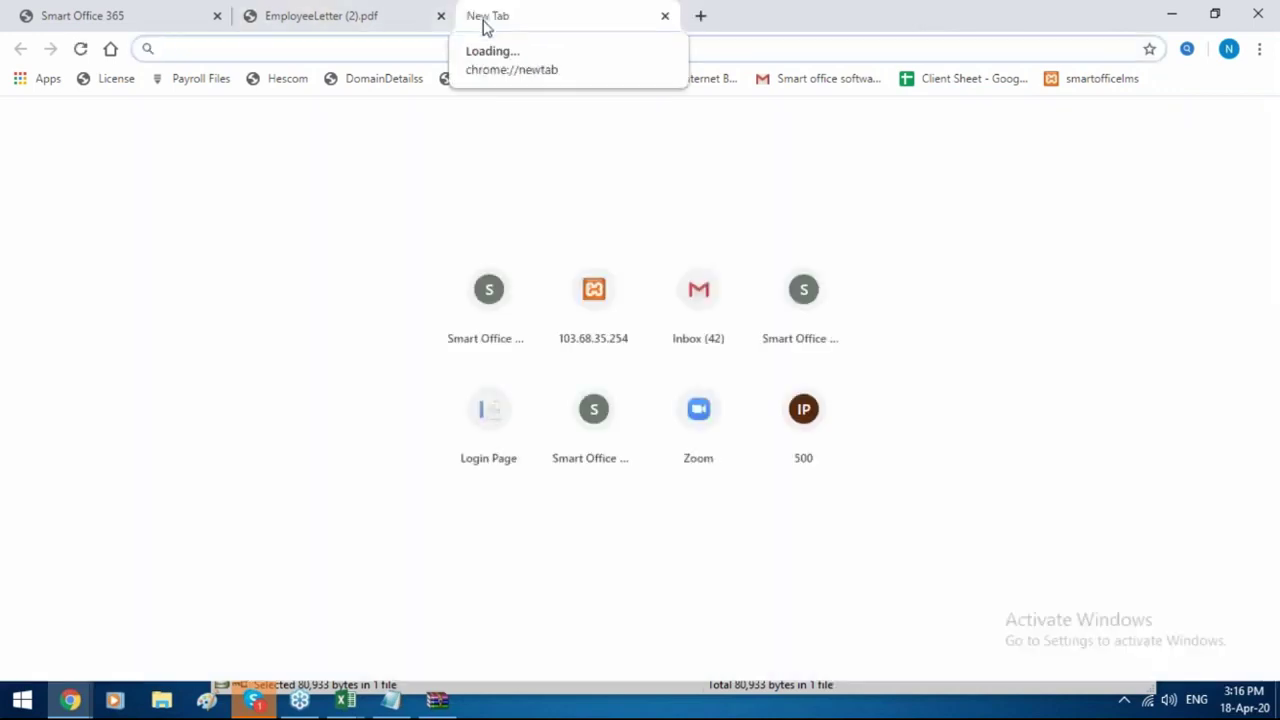
pyautogui.click(409, 13)
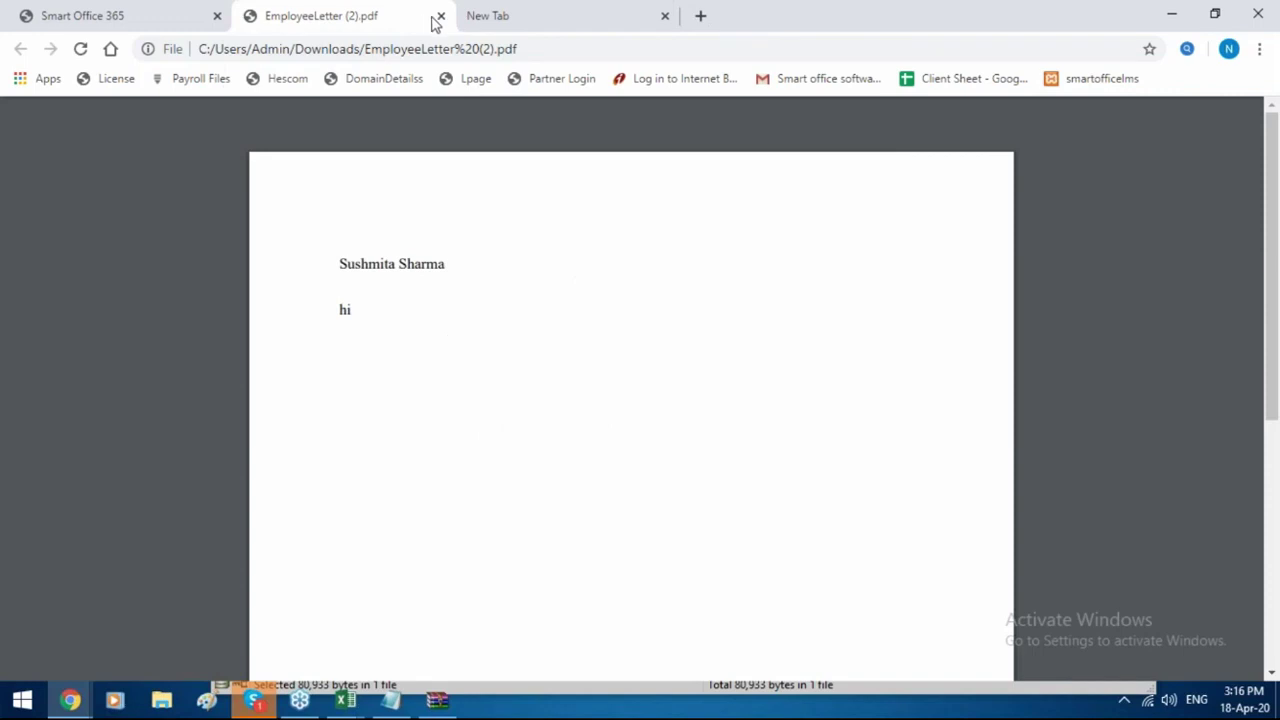
pyautogui.click(441, 18)
# Duplicate the Smart Office 365 tab and change its address from /Main.aspx to so365.in/SOPAYdemo_ess.
pyautogui.rightClick(151, 14)
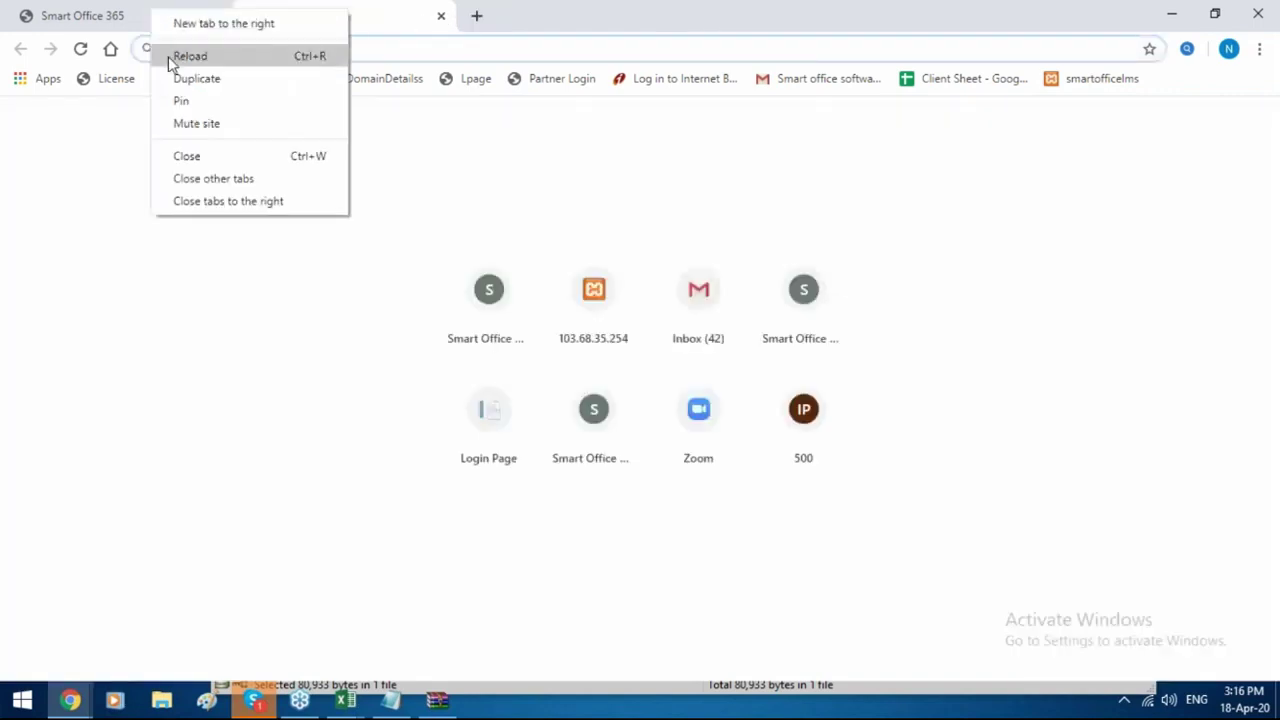
pyautogui.click(196, 78)
pyautogui.moveTo(454, 40); pyautogui.dragTo(370, 42)
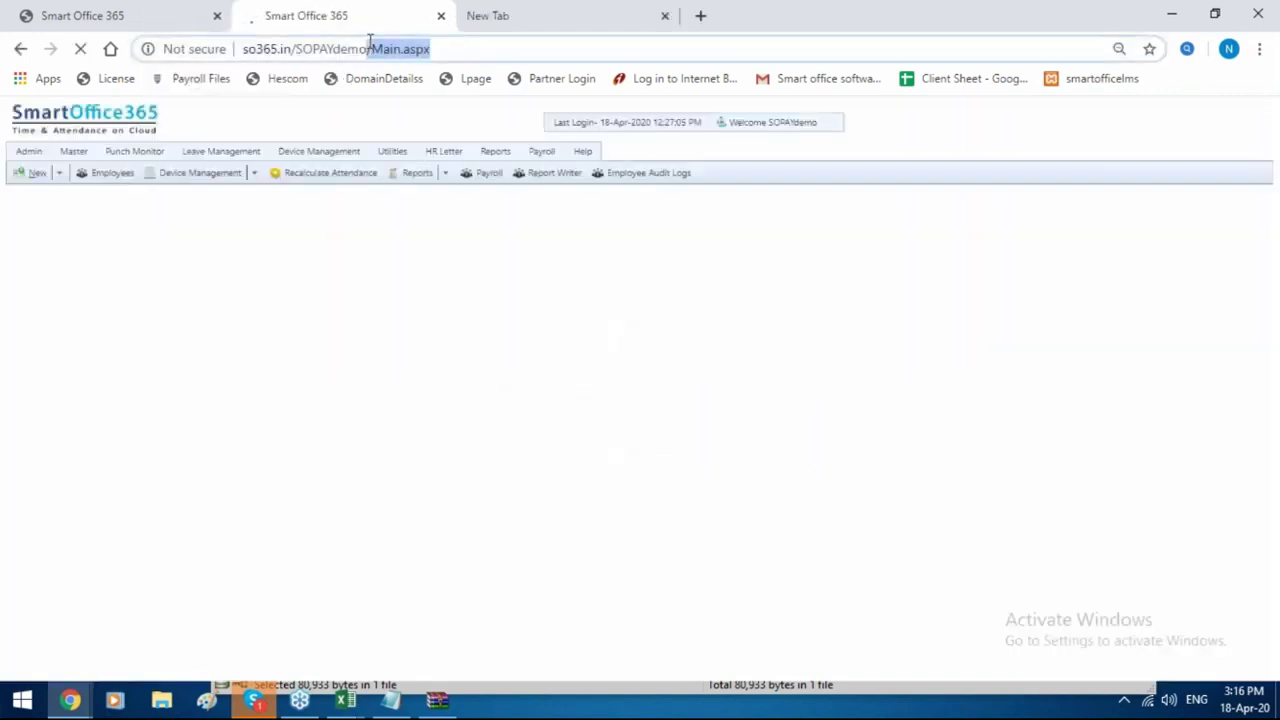
pyautogui.write('_')
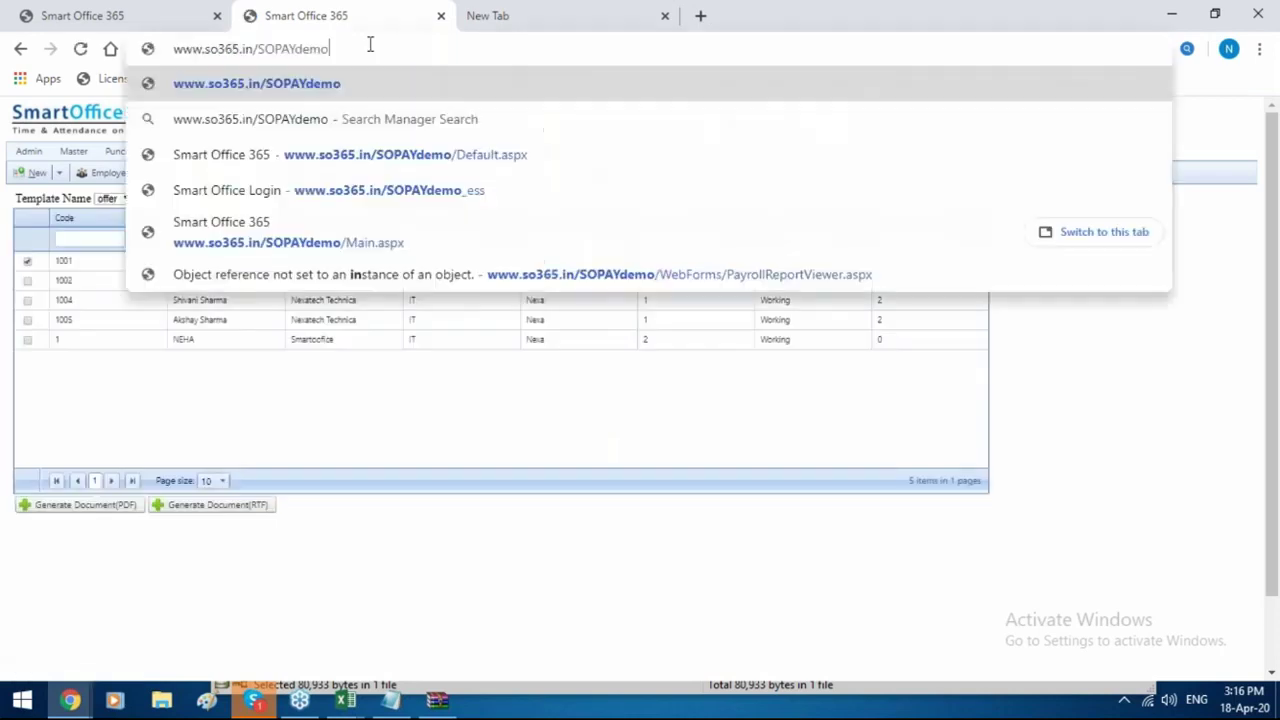
pyautogui.press('BackSpace')
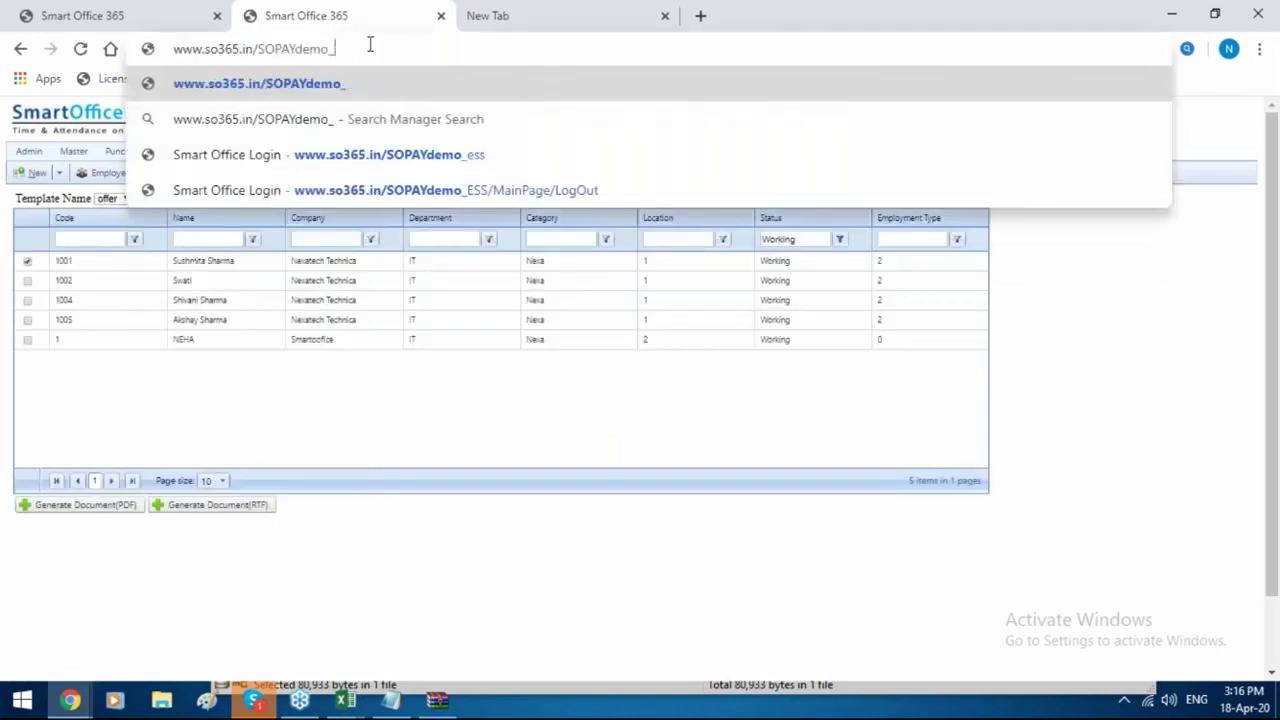
pyautogui.write('ess')
pyautogui.press('Return')
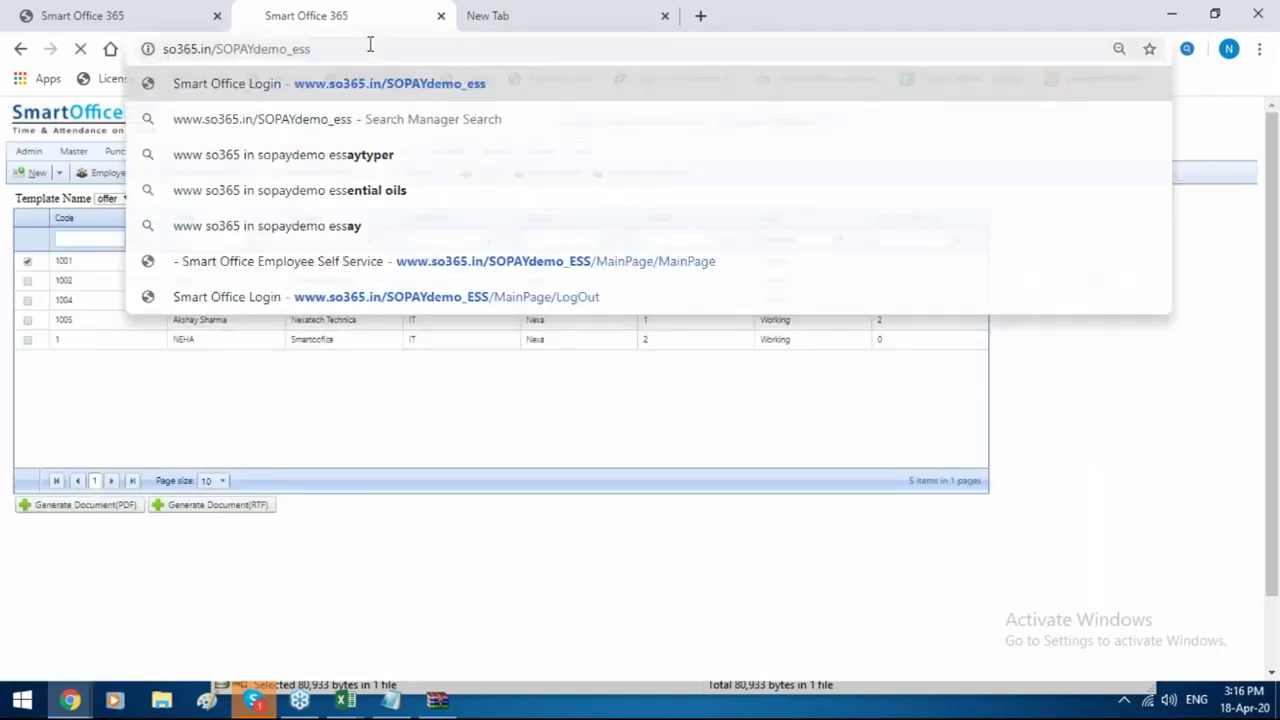
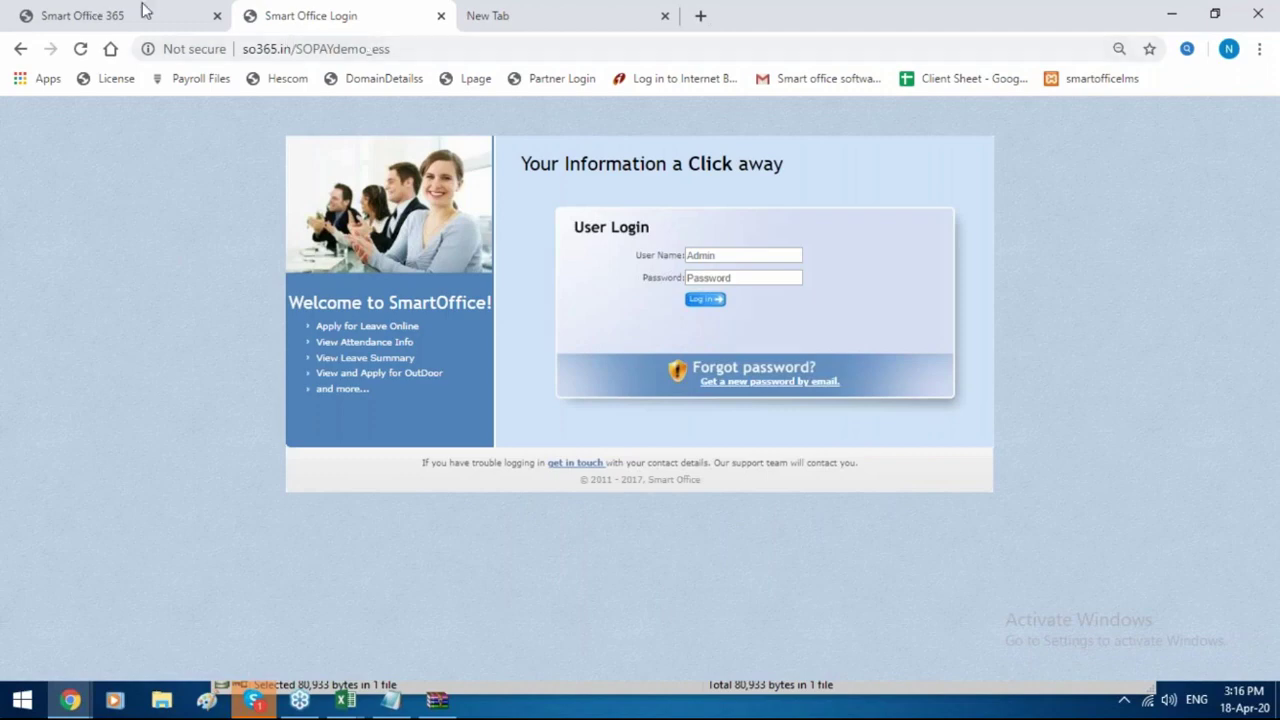
# Sign in to the ESS portal with the employee's user name and password, then open the Payroll menu.
pyautogui.click(709, 256)
pyautogui.write('1')
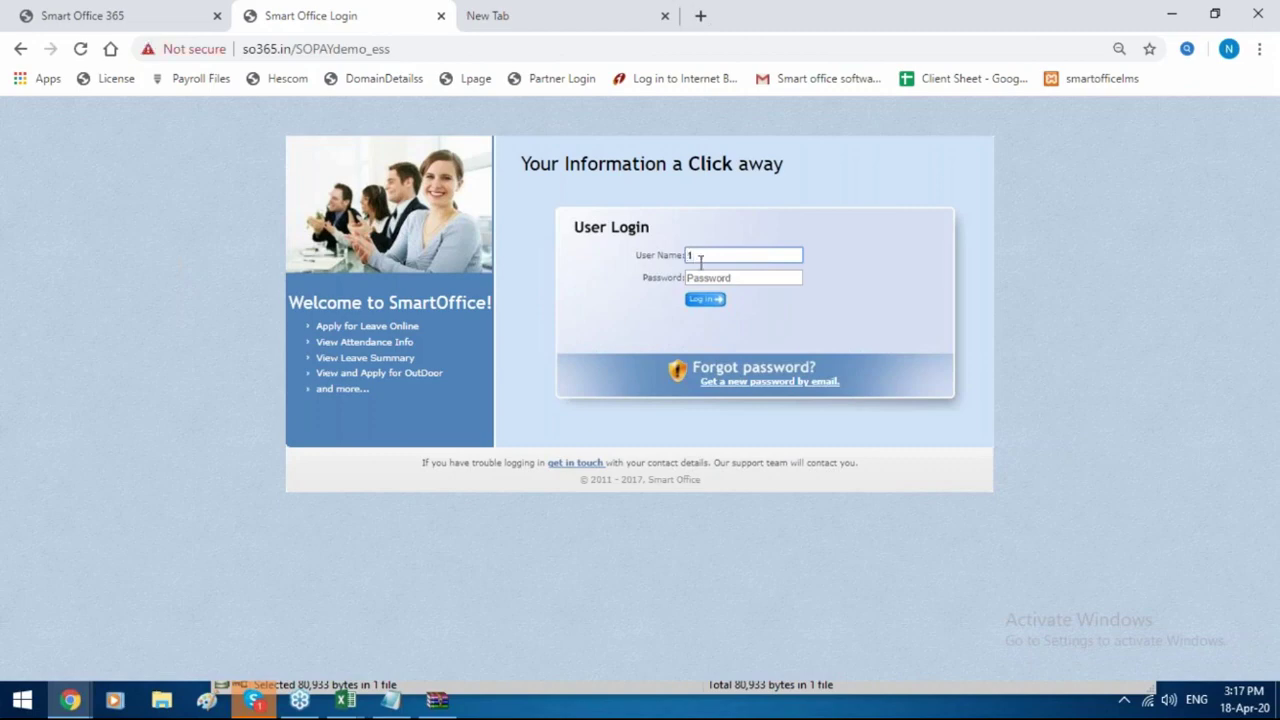
pyautogui.click(706, 279)
pyautogui.write('1')
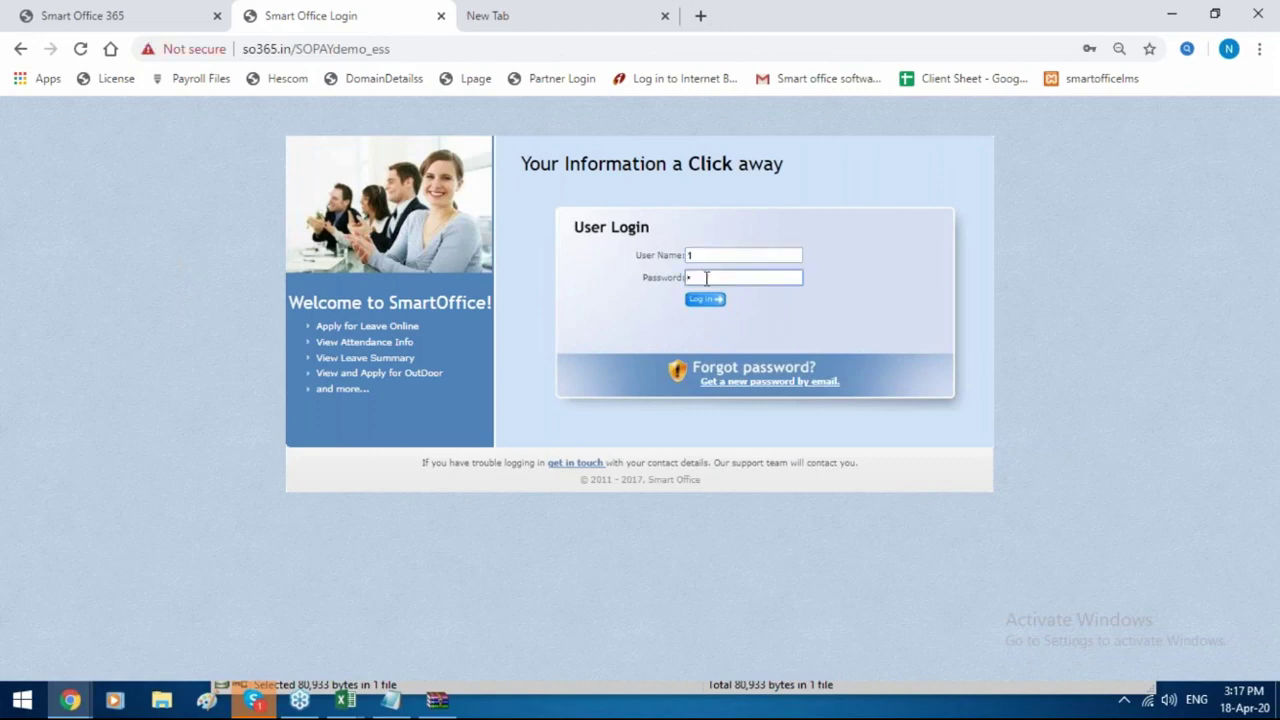
pyautogui.press('Tab')
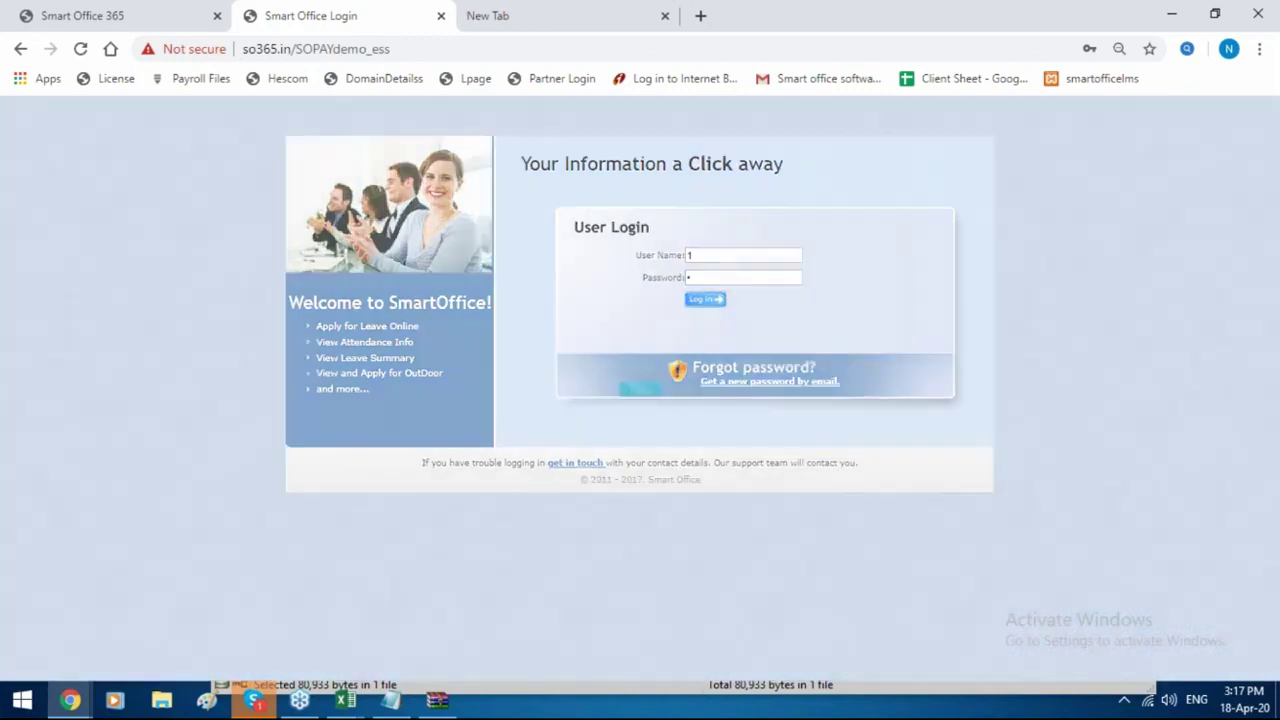
pyautogui.press('Return')
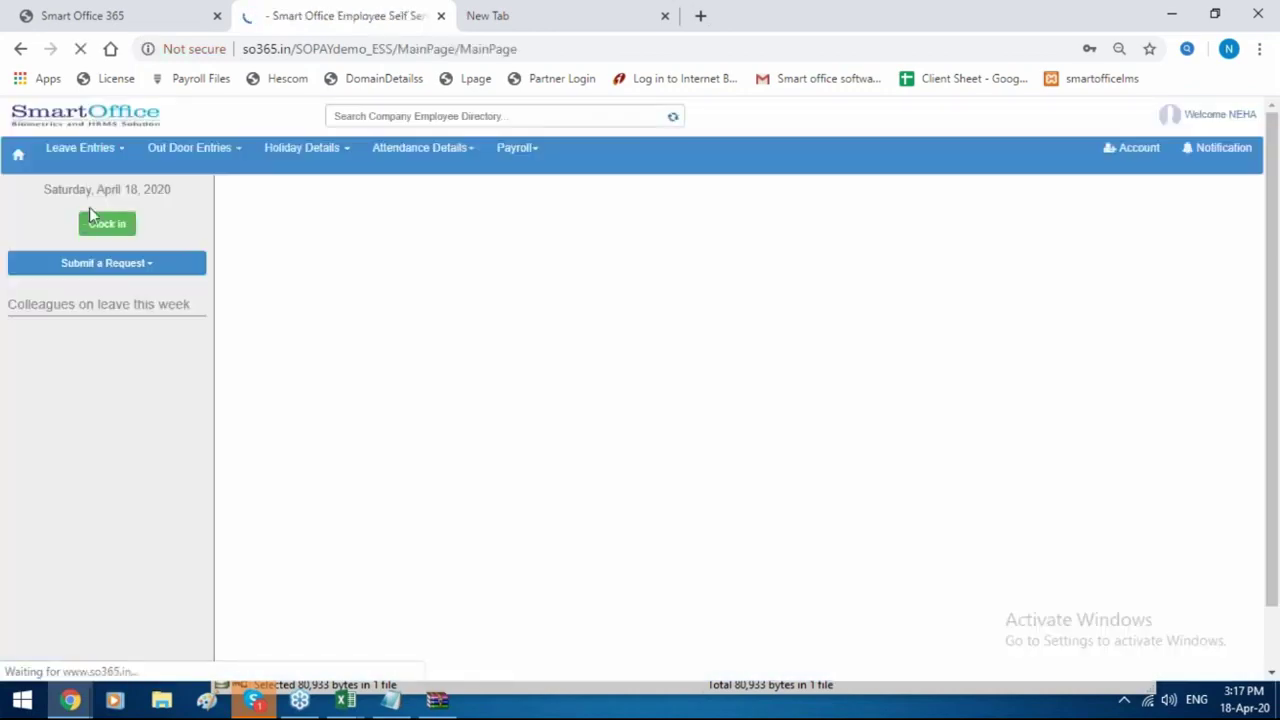
pyautogui.click(535, 150)
# Generate and download the Mar-2020 salary payslip.
pyautogui.click(551, 274)
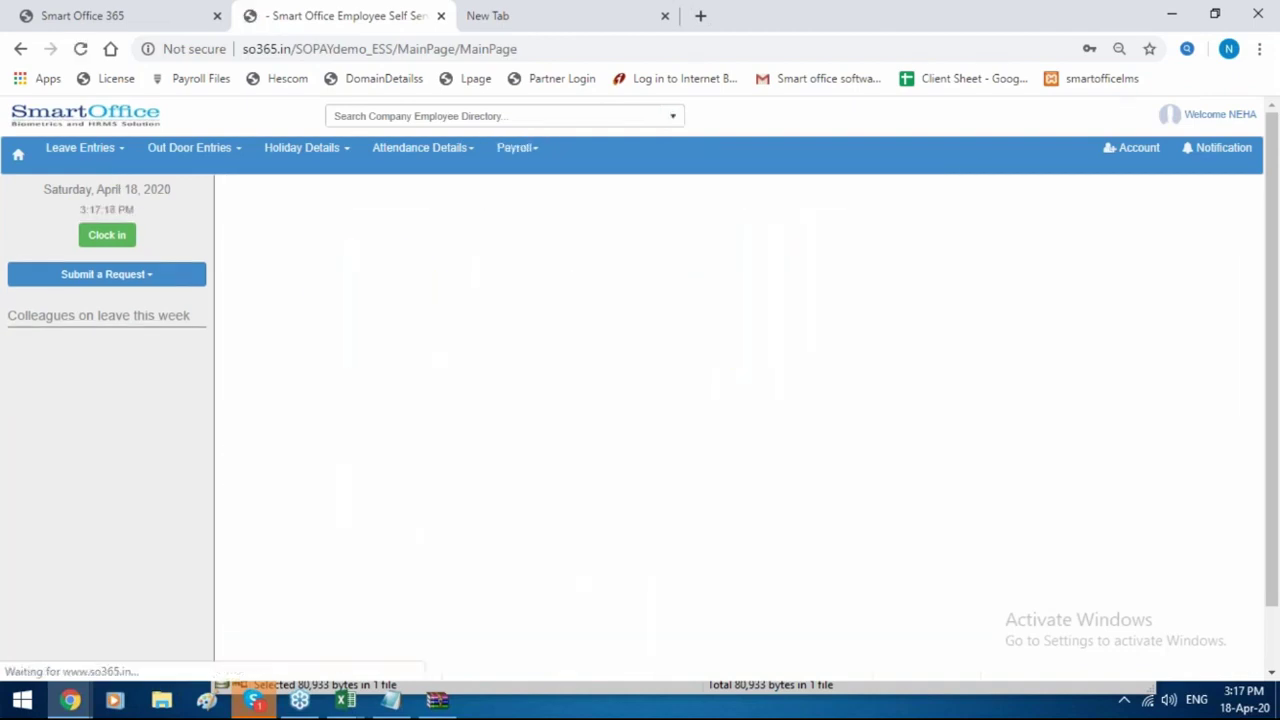
pyautogui.click(366, 271)
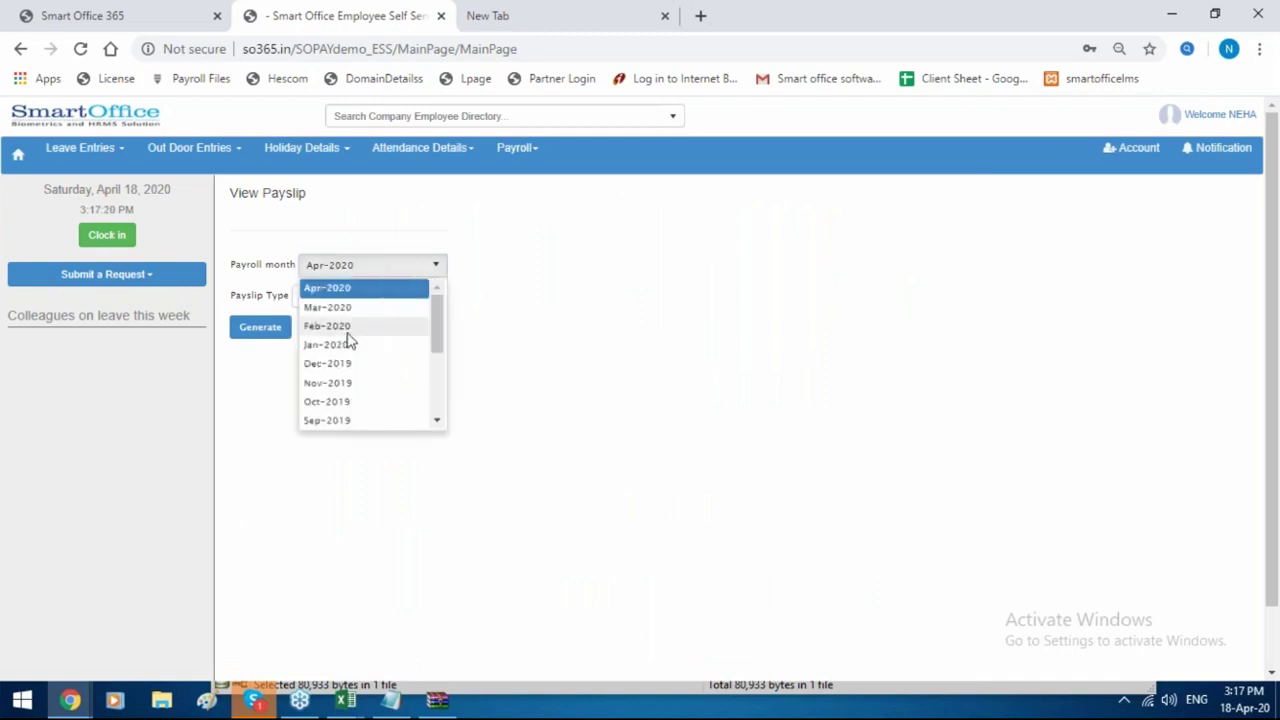
pyautogui.click(345, 309)
pyautogui.click(252, 328)
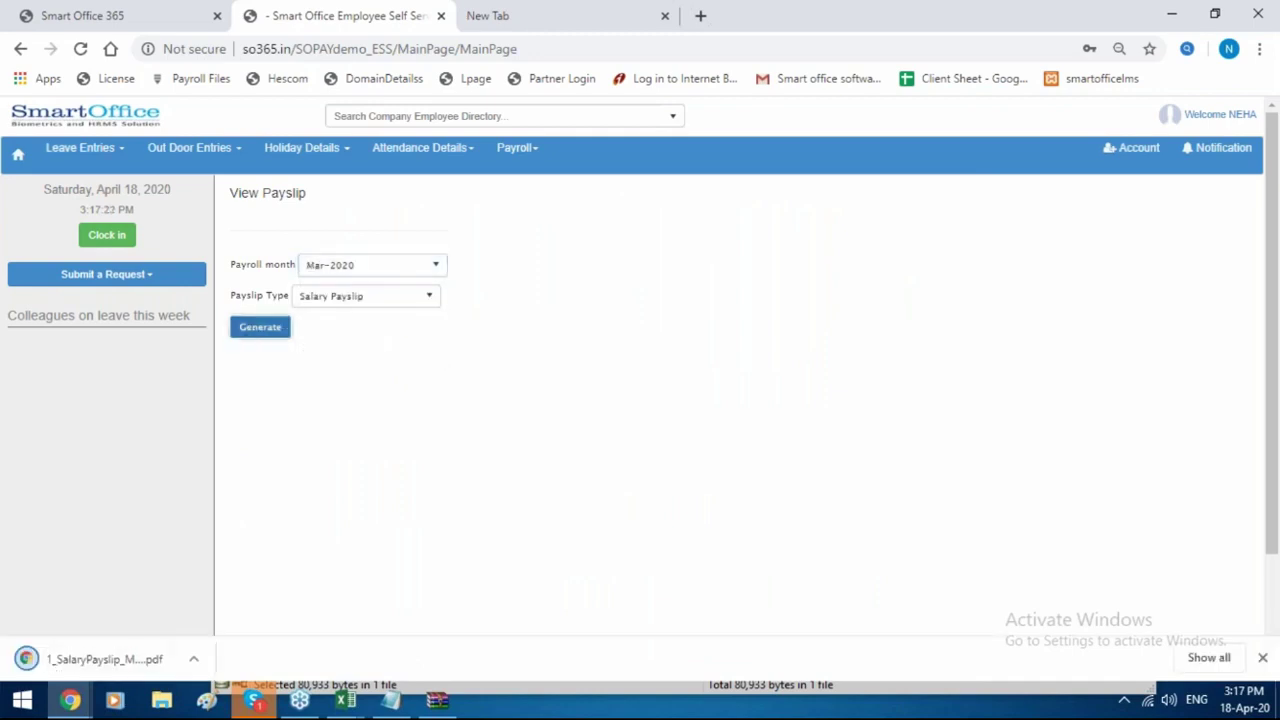
# View the IT Declaration page, then browse the Expense Claim page.
pyautogui.click(524, 151)
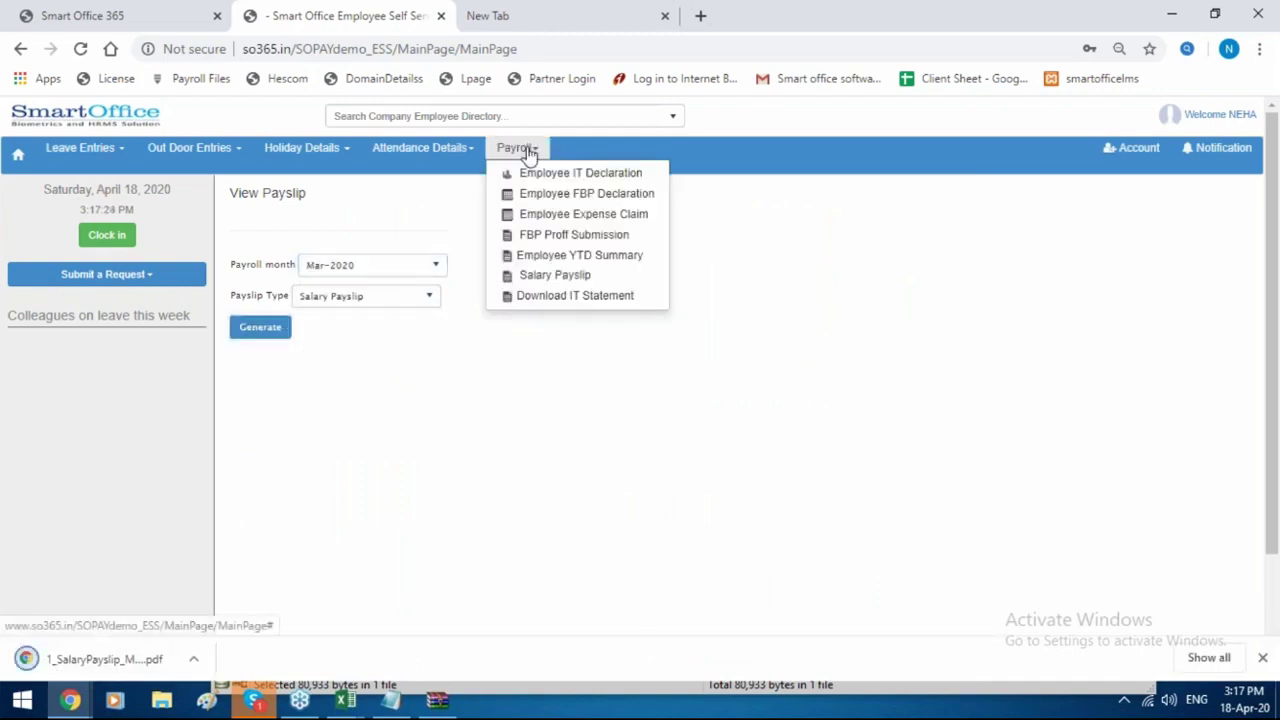
pyautogui.click(531, 194)
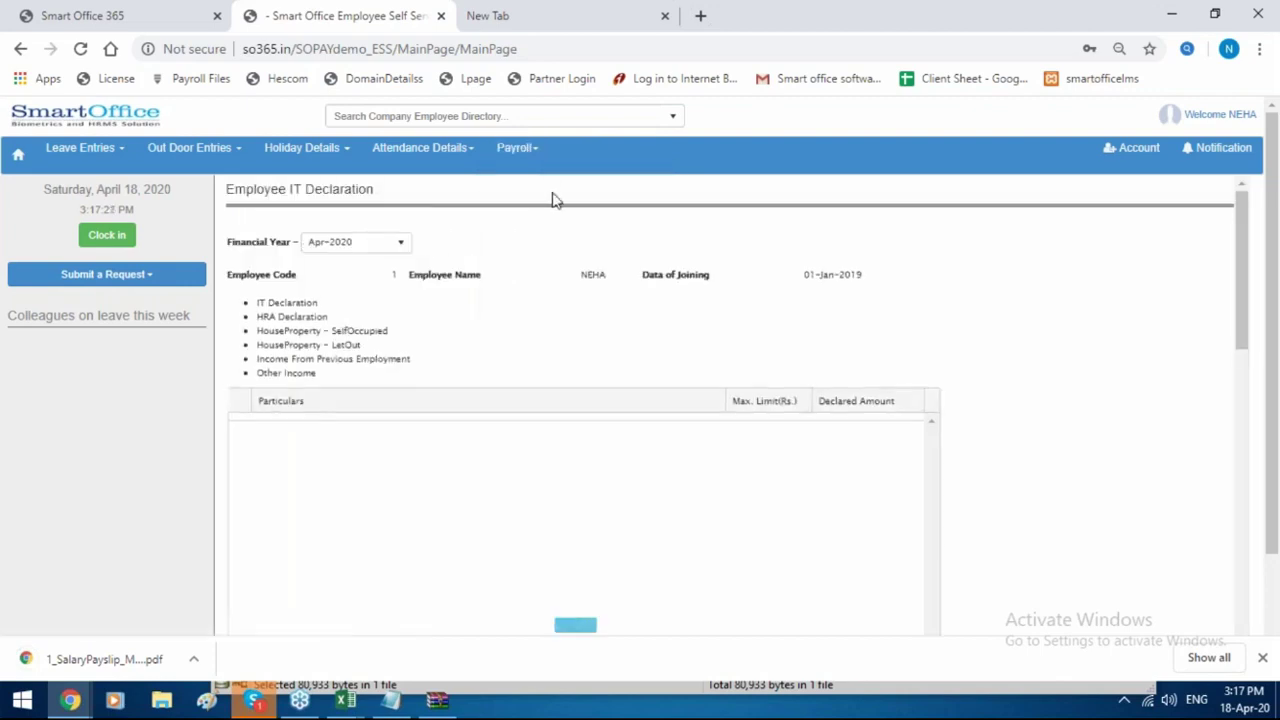
pyautogui.click(529, 152)
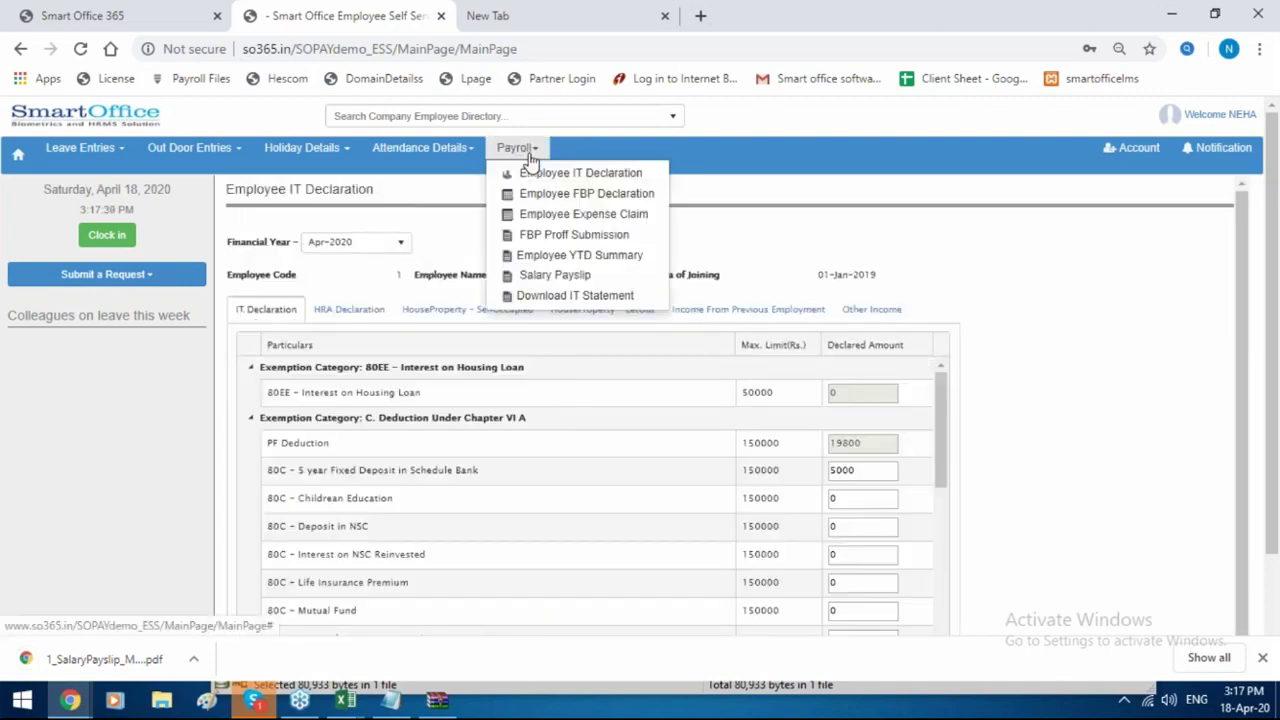
pyautogui.click(545, 216)
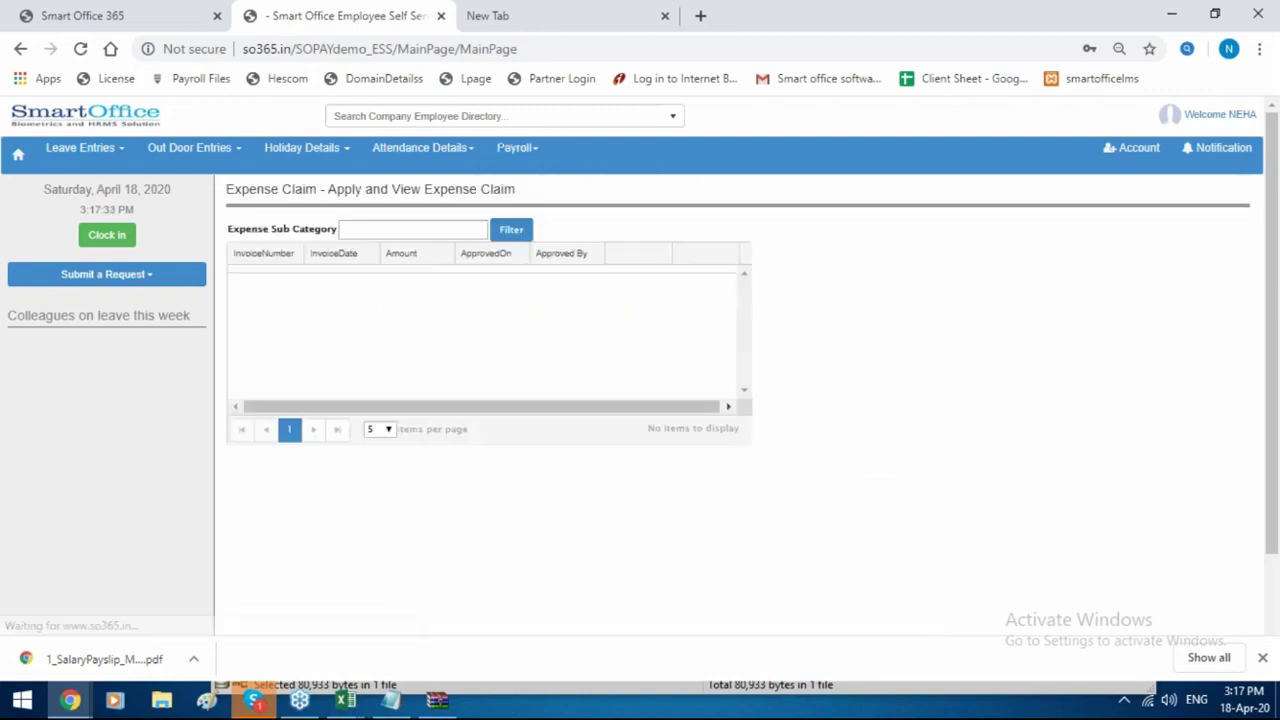
pyautogui.scroll(-1, 505, 377)
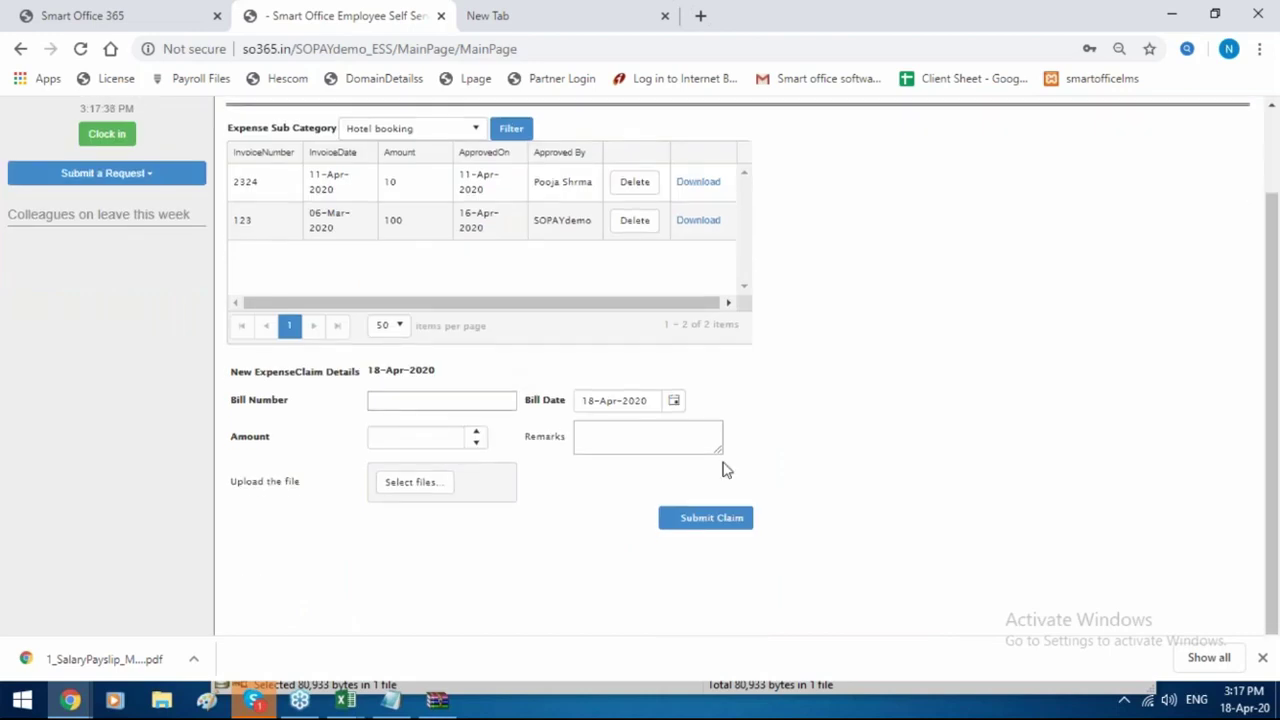
pyautogui.scroll(1, 726, 470)
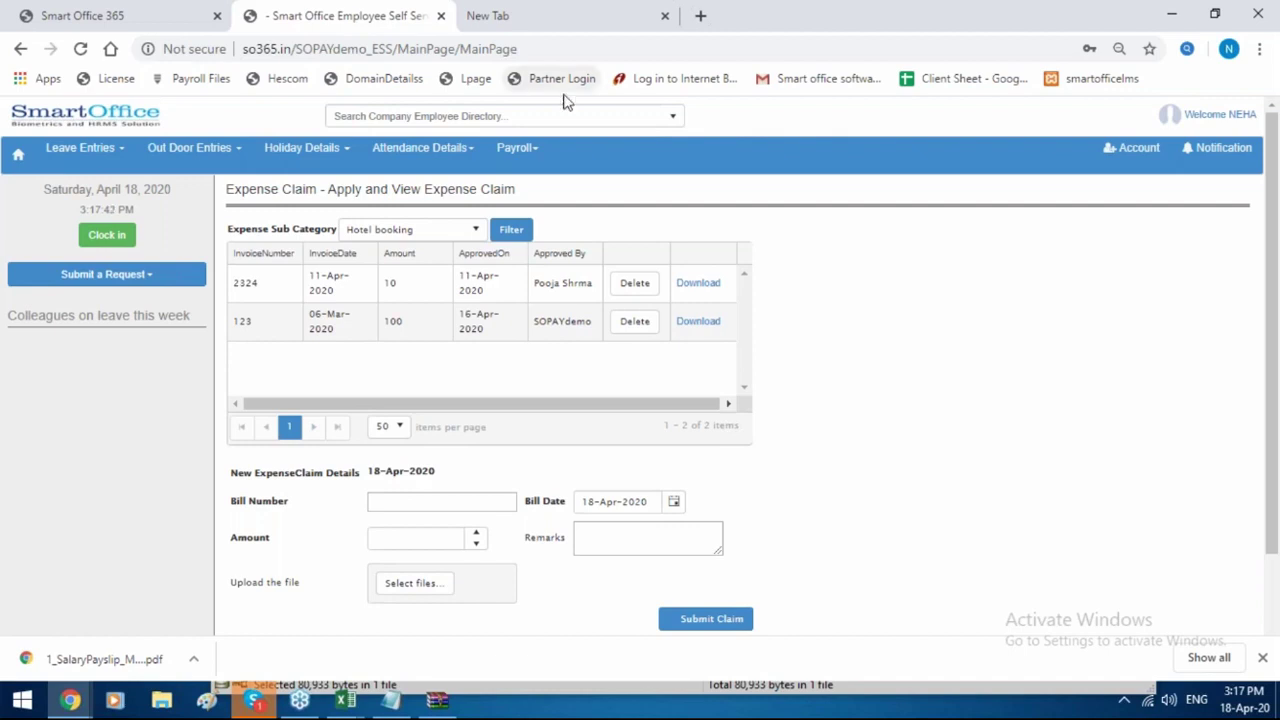
# Show the YTD Summary for financial year Apr-2019.
pyautogui.click(512, 147)
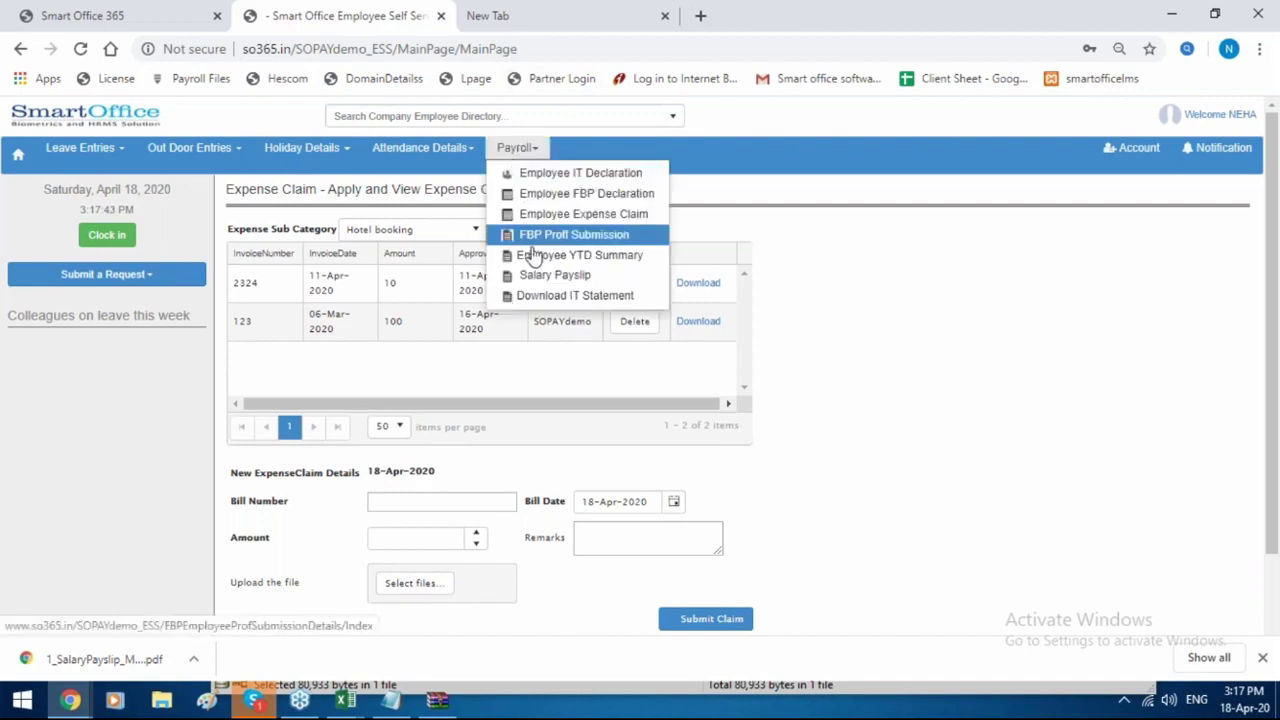
pyautogui.click(565, 276)
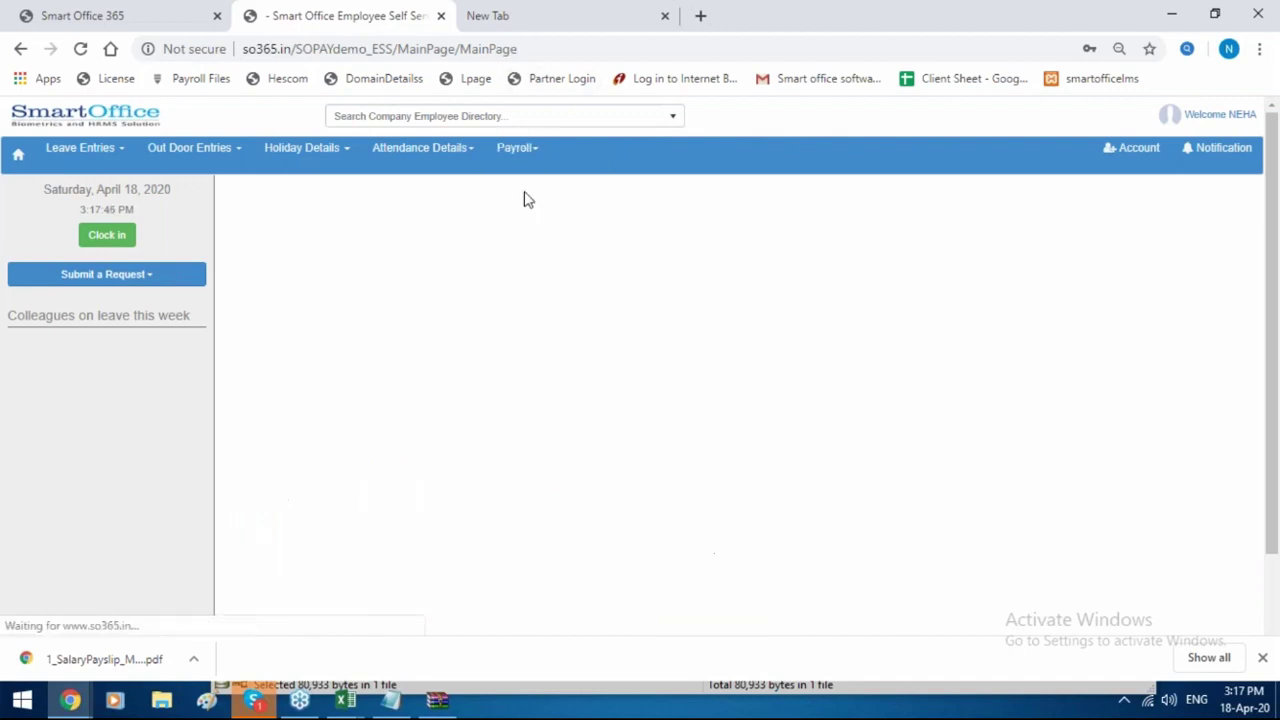
pyautogui.click(516, 148)
pyautogui.click(575, 258)
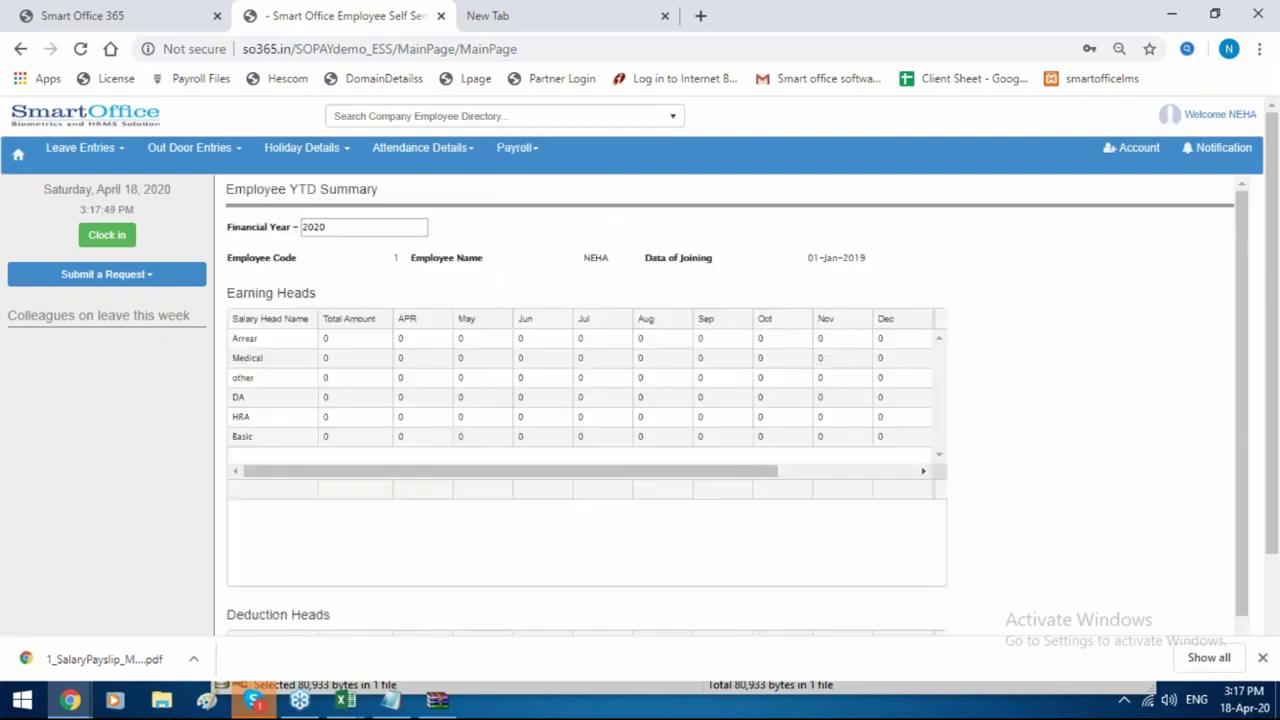
pyautogui.click(372, 230)
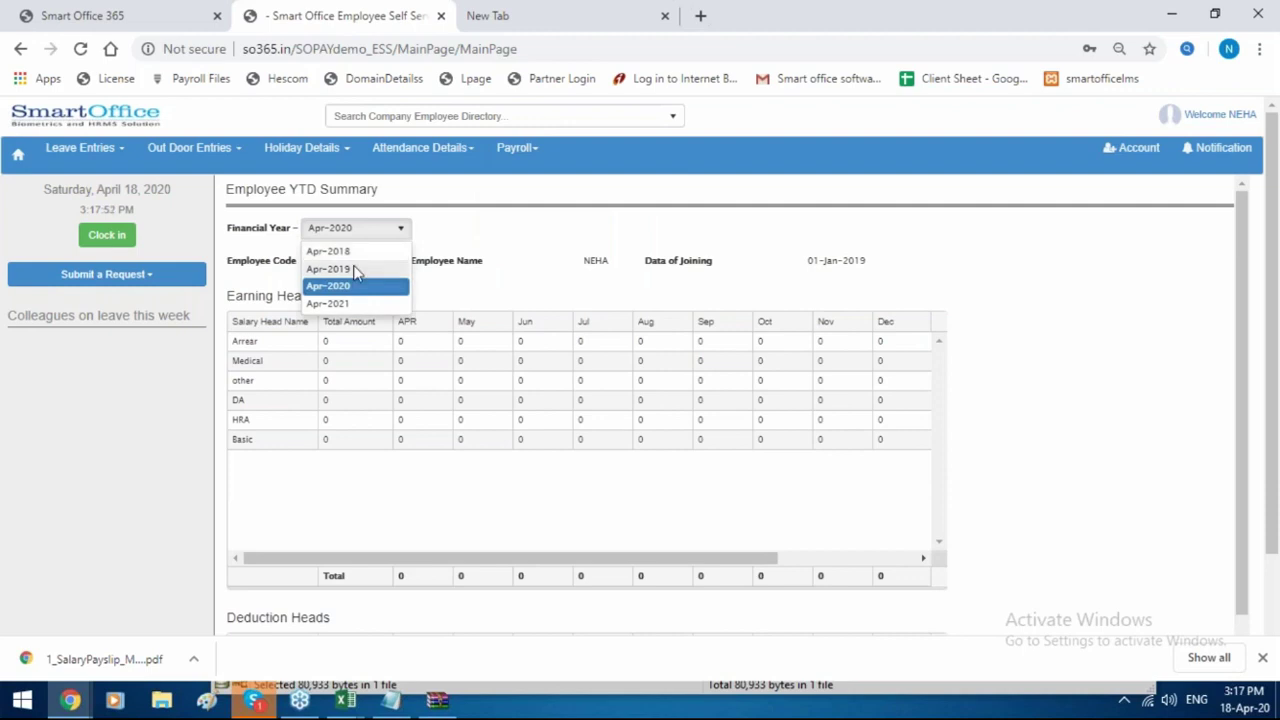
pyautogui.click(360, 266)
# Generate the IT statement for Apr-2019 on the Download IT Statement page.
pyautogui.click(516, 147)
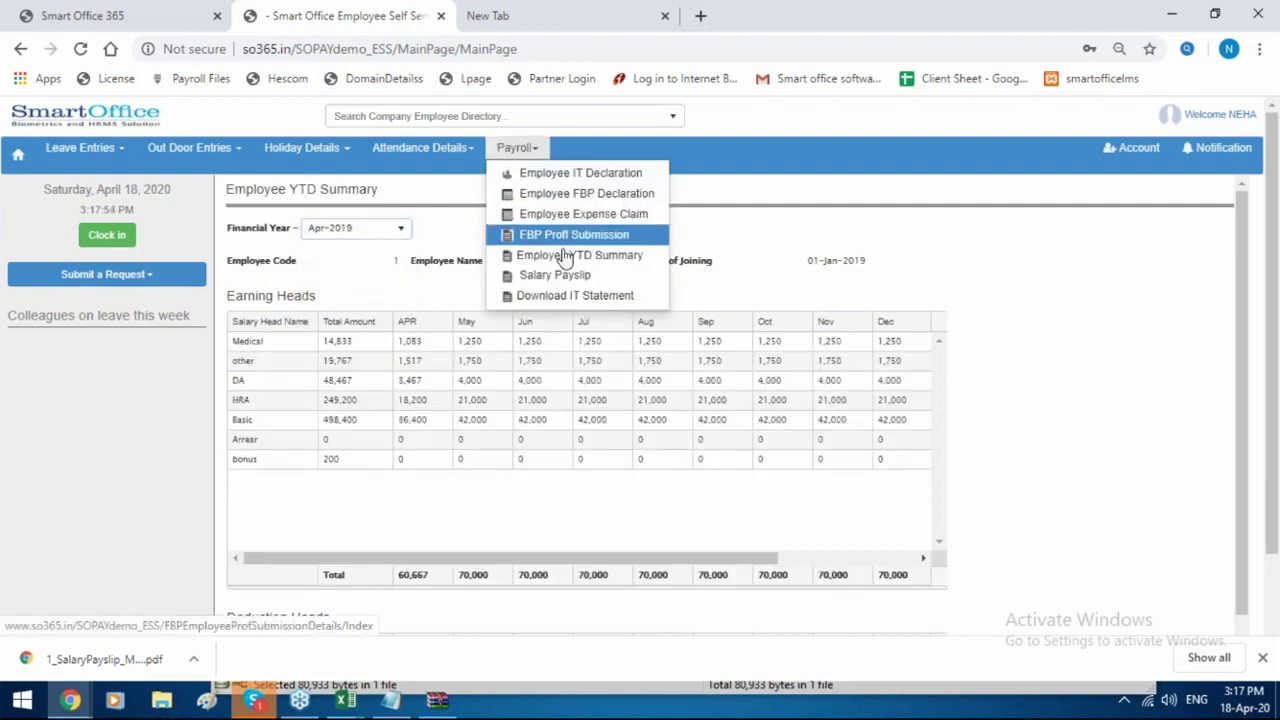
pyautogui.click(566, 296)
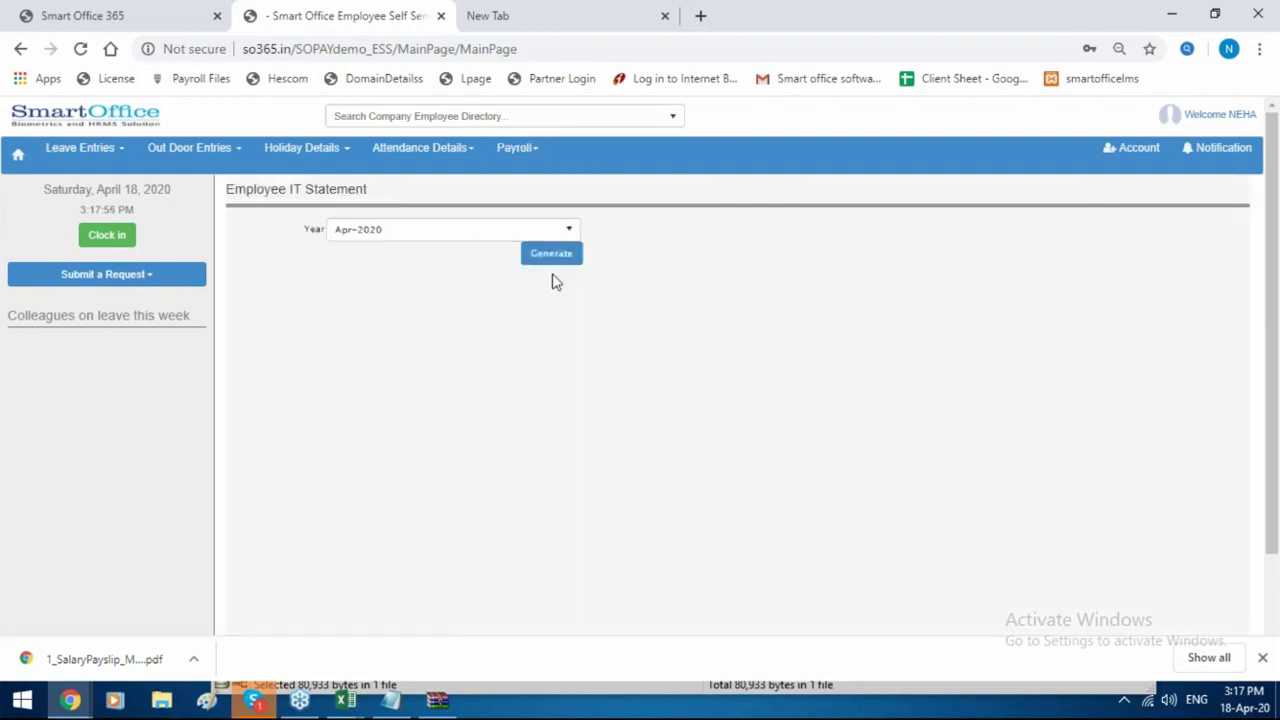
pyautogui.click(477, 234)
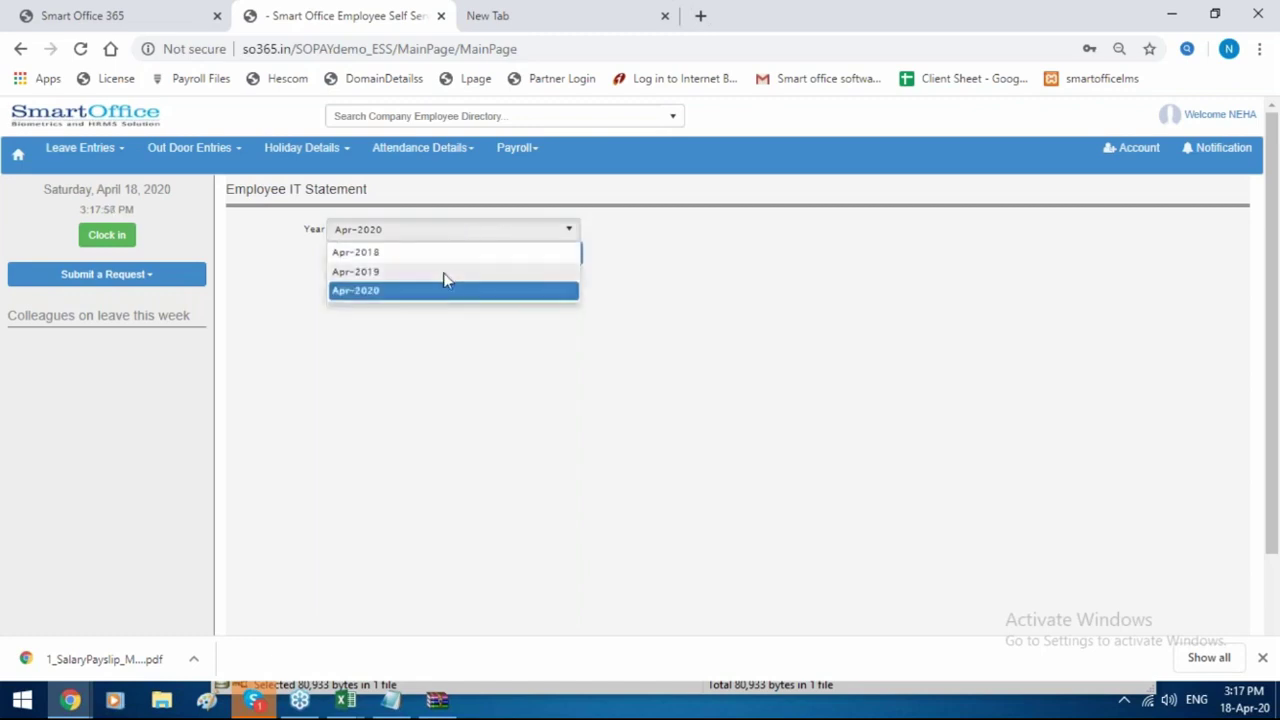
pyautogui.click(443, 271)
pyautogui.click(538, 256)
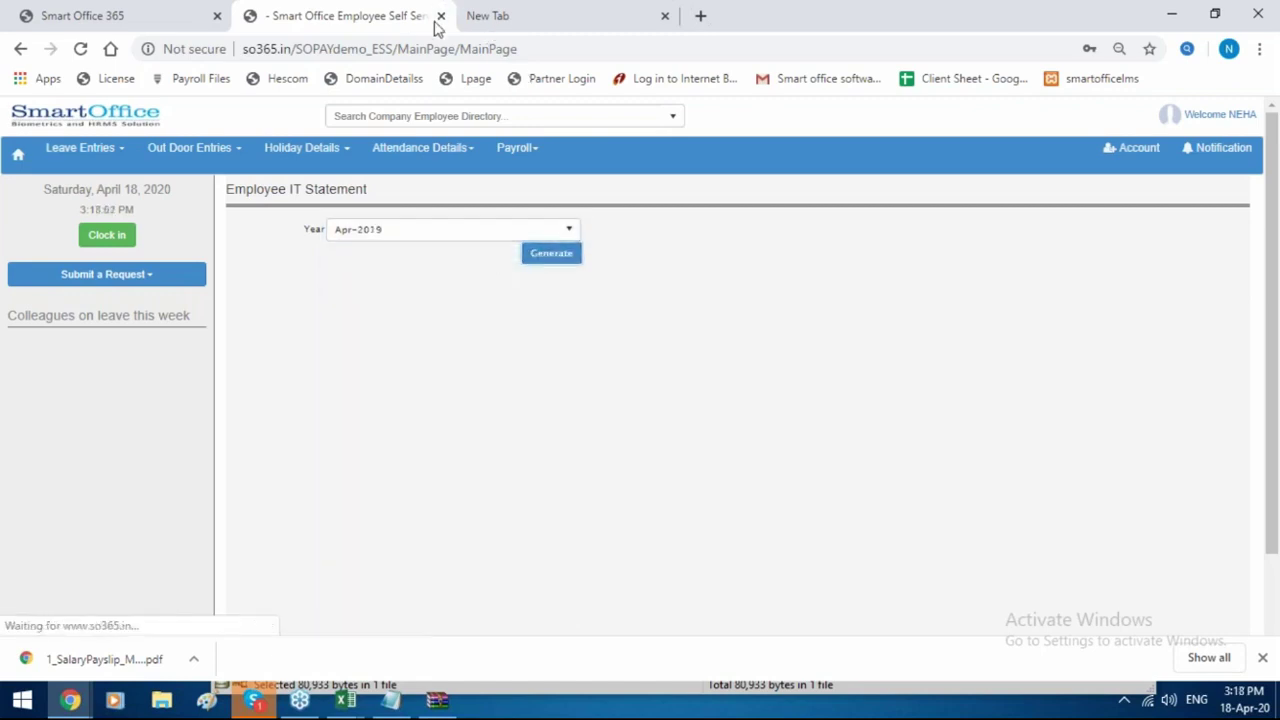
# Remove /MainPage/MainPage from the address to return to the ESS login page.
pyautogui.moveTo(520, 48); pyautogui.dragTo(396, 48)
pyautogui.press('BackSpace')
pyautogui.press('Return')
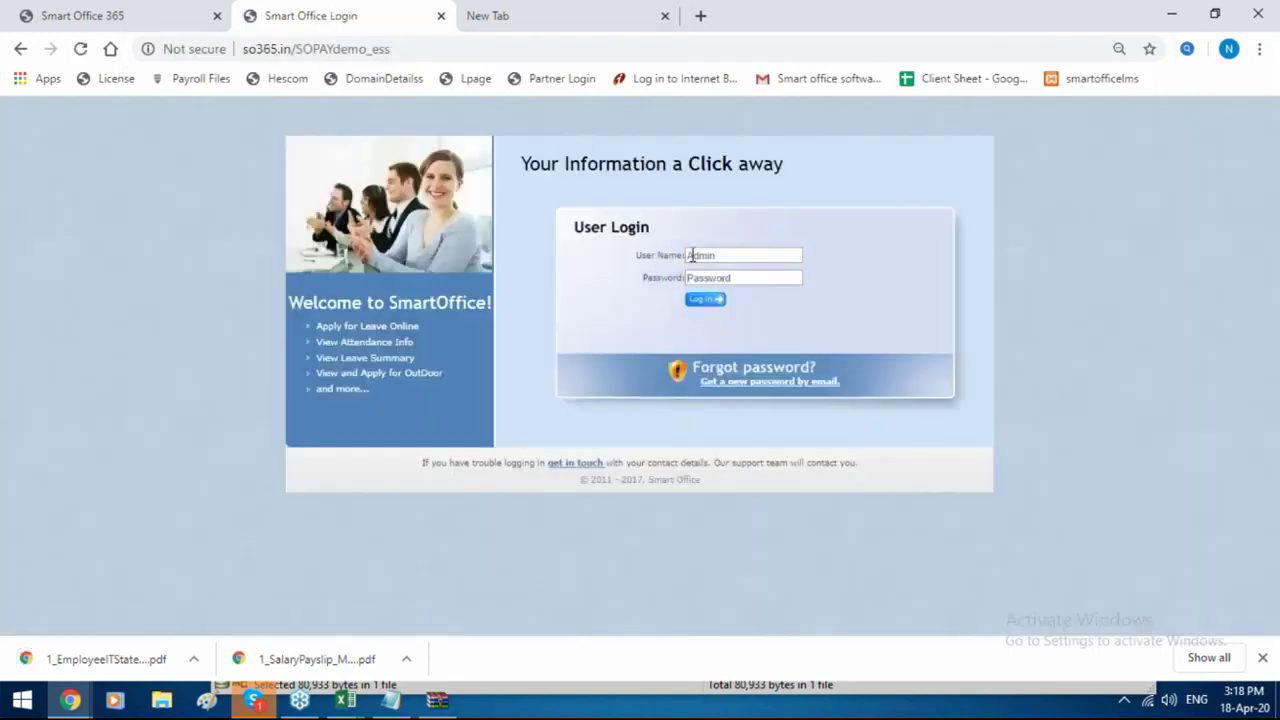
# Try logging in as another employee with two different passwords; both are rejected as invalid.
pyautogui.click(690, 256)
pyautogui.write('003')
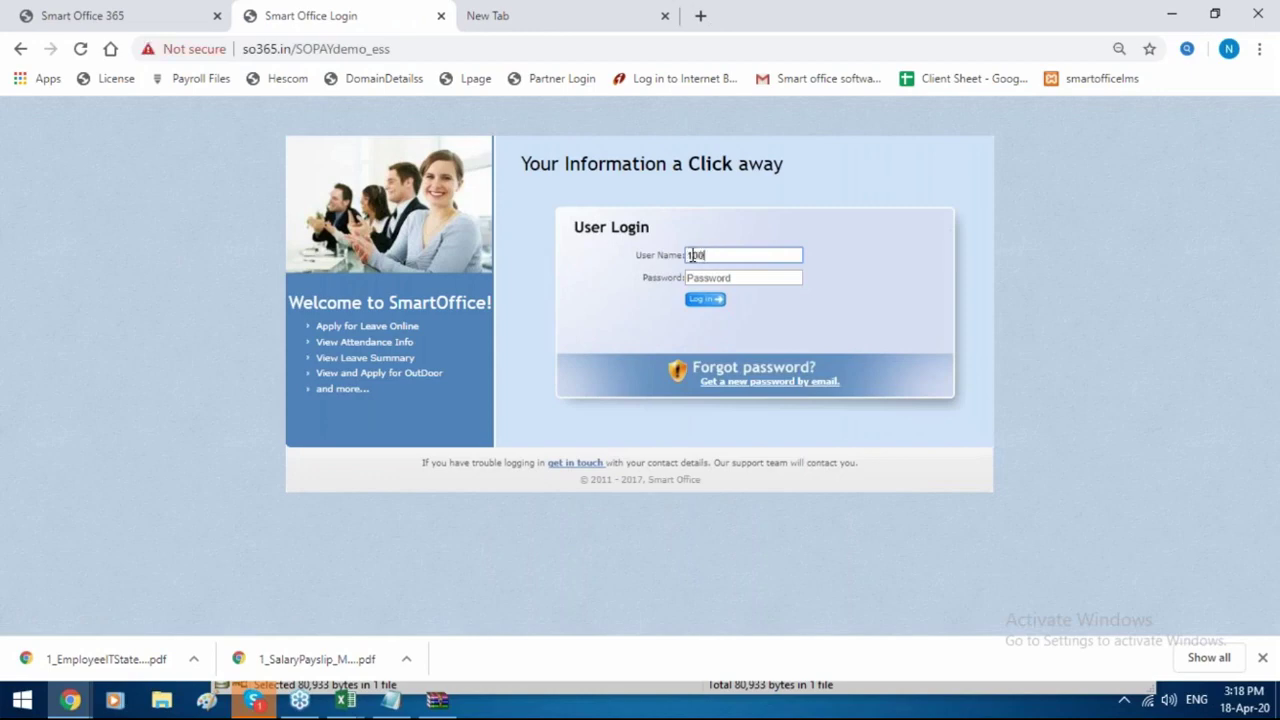
pyautogui.click(757, 282)
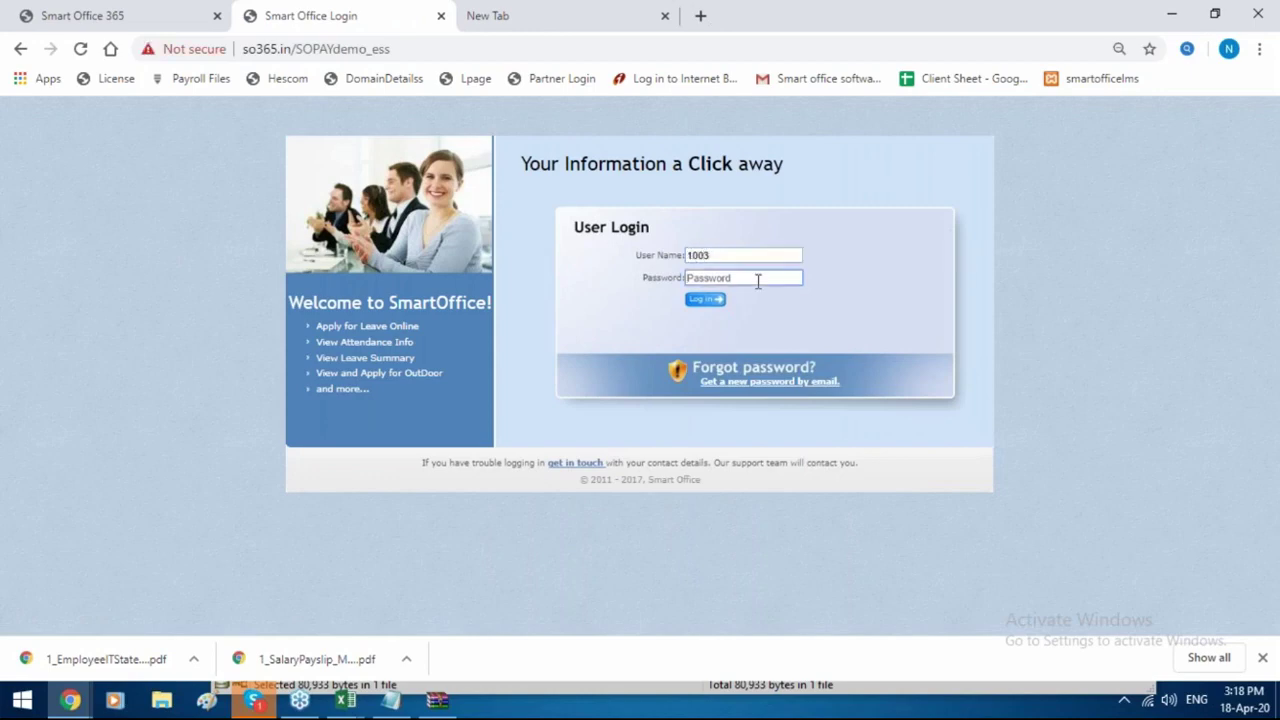
pyautogui.write('****')
pyautogui.click(706, 303)
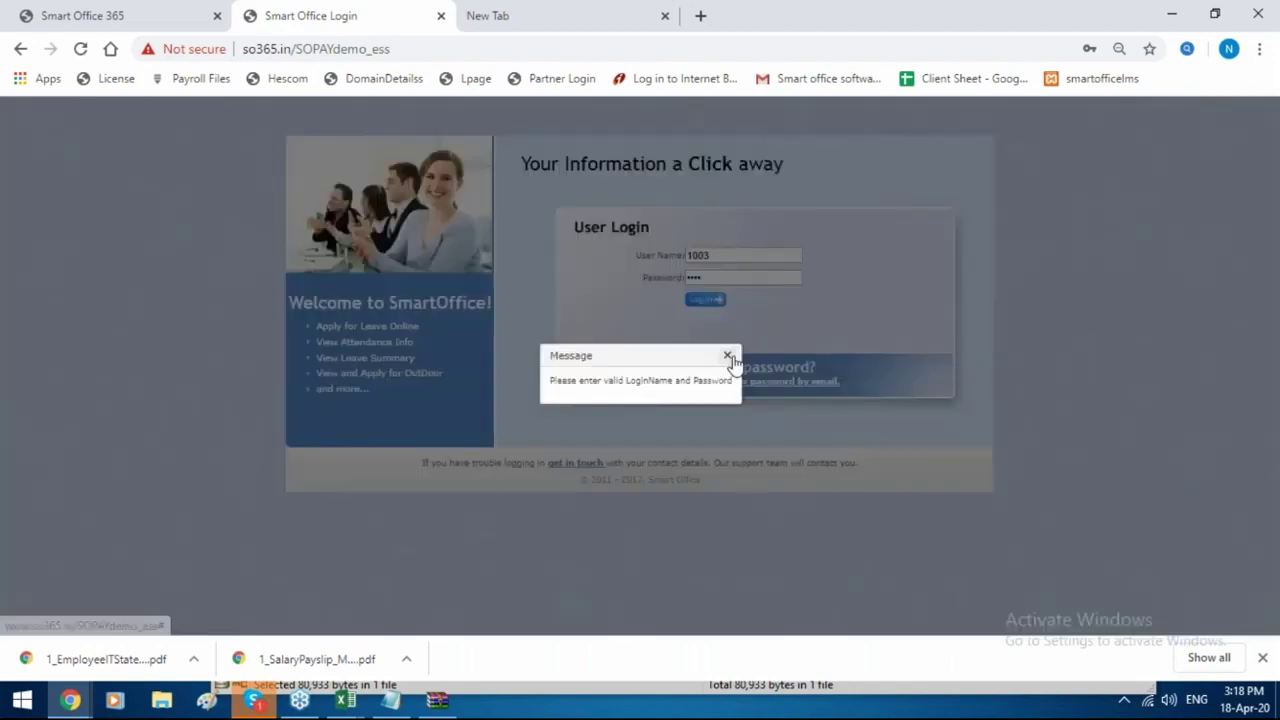
pyautogui.click(728, 356)
pyautogui.write('123')
pyautogui.click(700, 302)
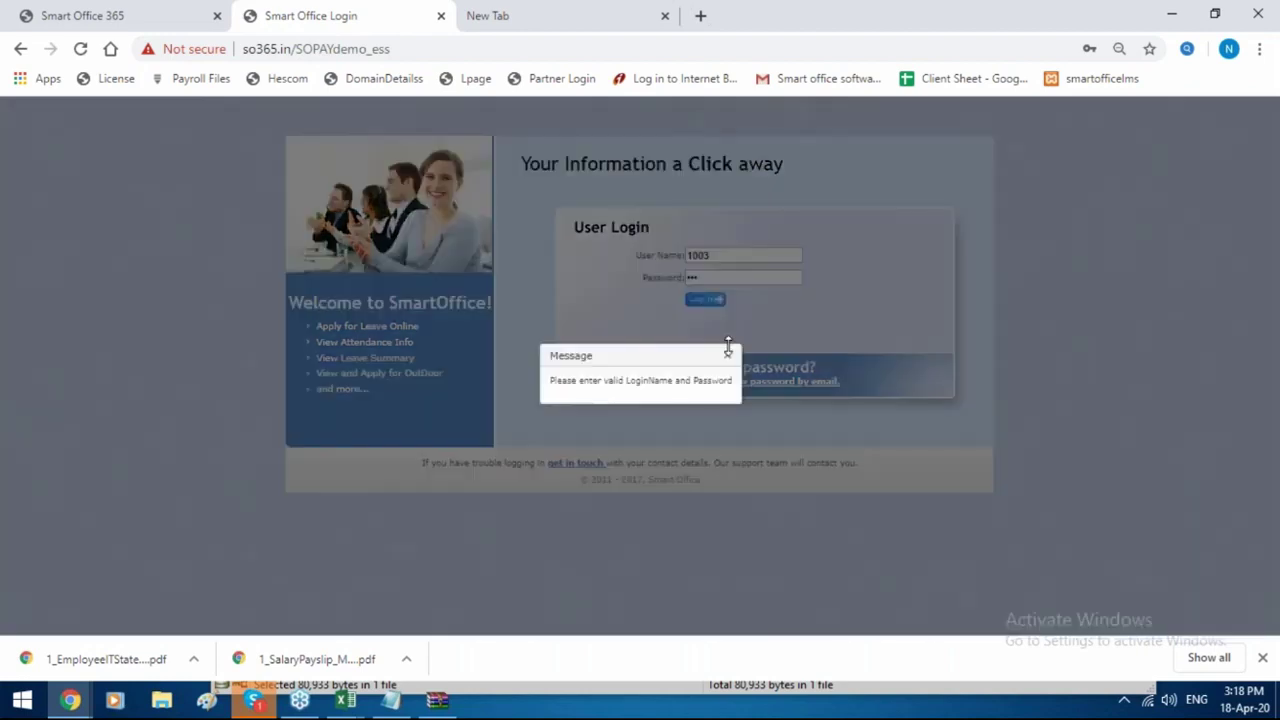
pyautogui.click(728, 356)
# Retry with a different user name and password, and dismiss the invalid-login message again.
pyautogui.moveTo(722, 256); pyautogui.dragTo(600, 264)
pyautogui.write('1003')
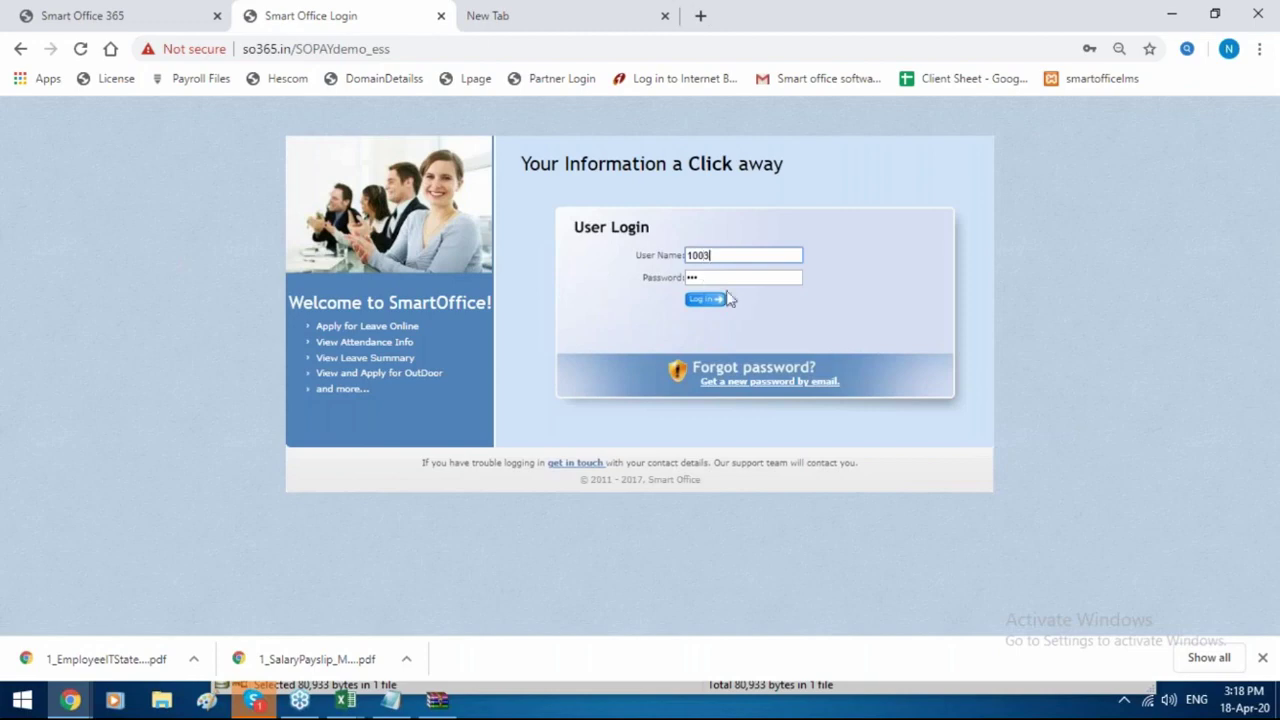
pyautogui.press('Tab')
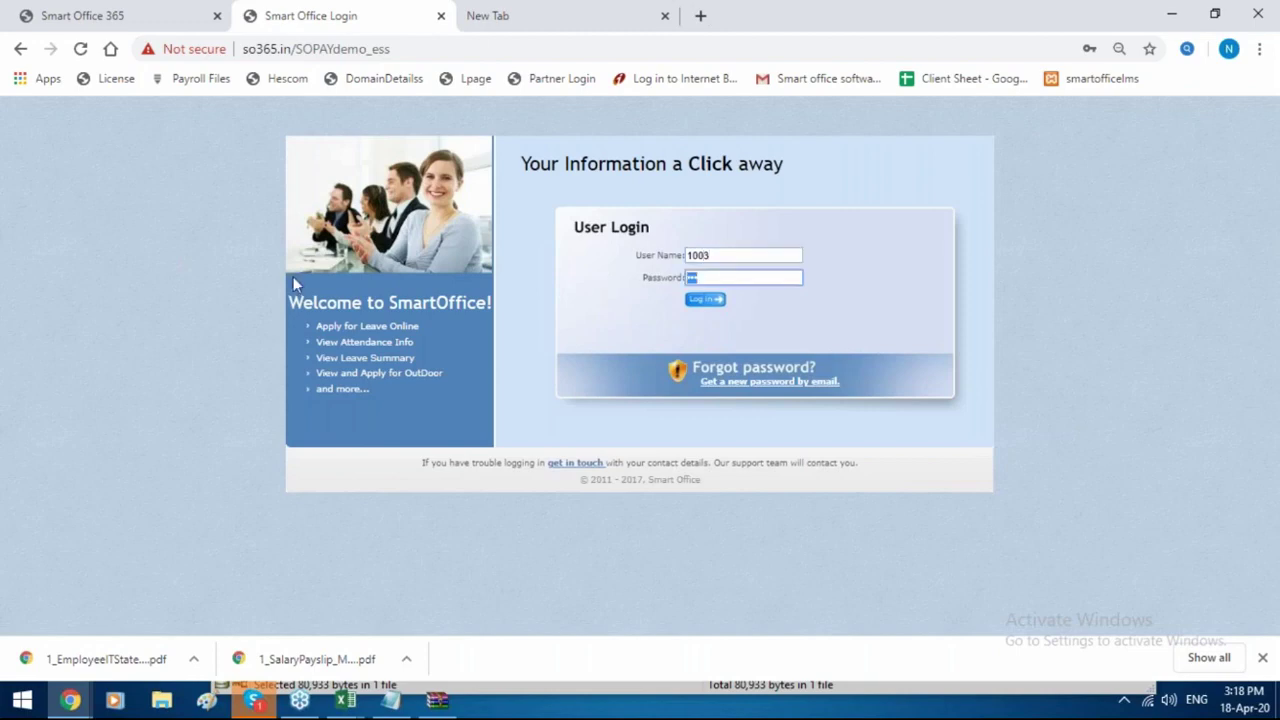
pyautogui.press('BackSpace')
pyautogui.write('1003')
pyautogui.click(704, 302)
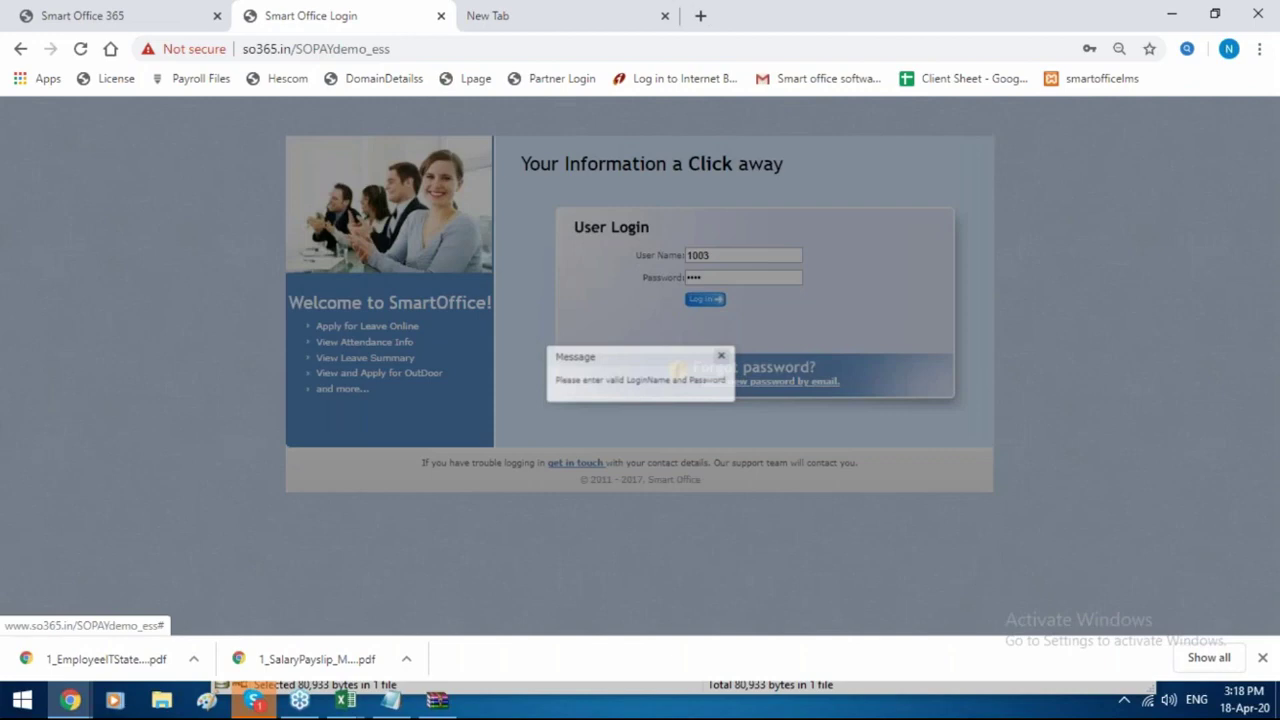
pyautogui.click(729, 358)
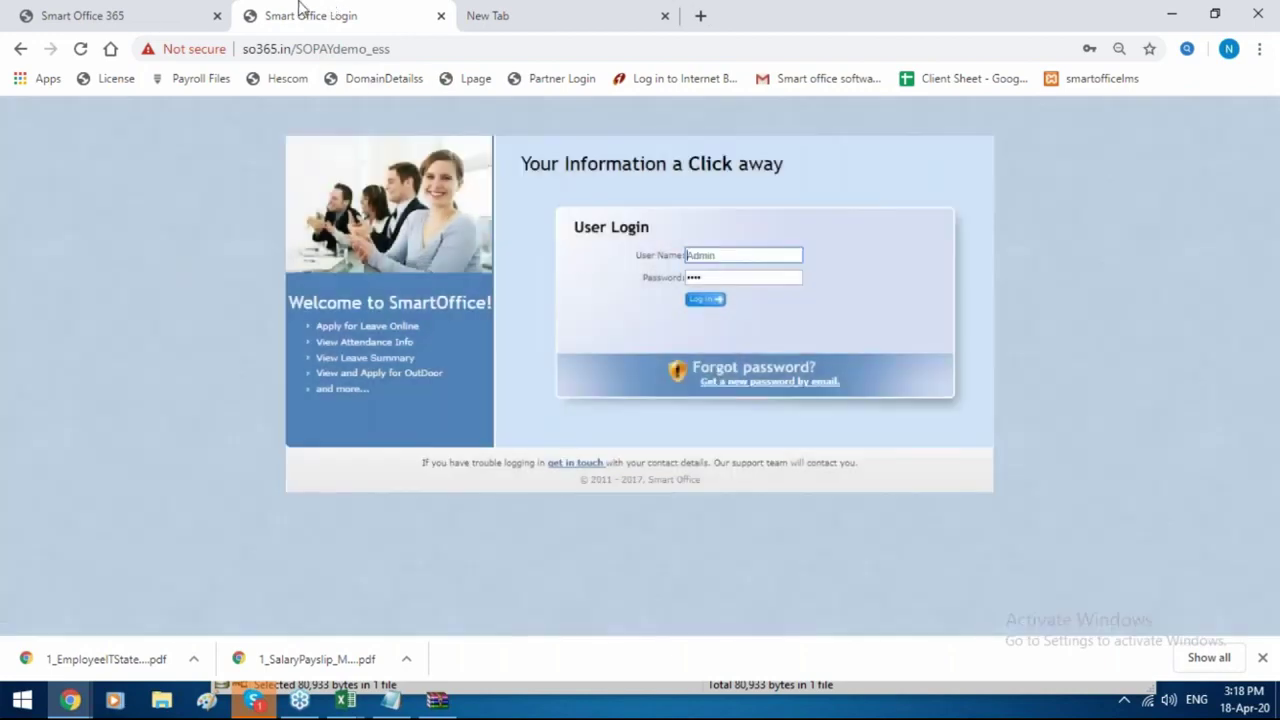
# In the admin tab, open Employee Details and filter the Status column for 'res'.
pyautogui.click(77, 12)
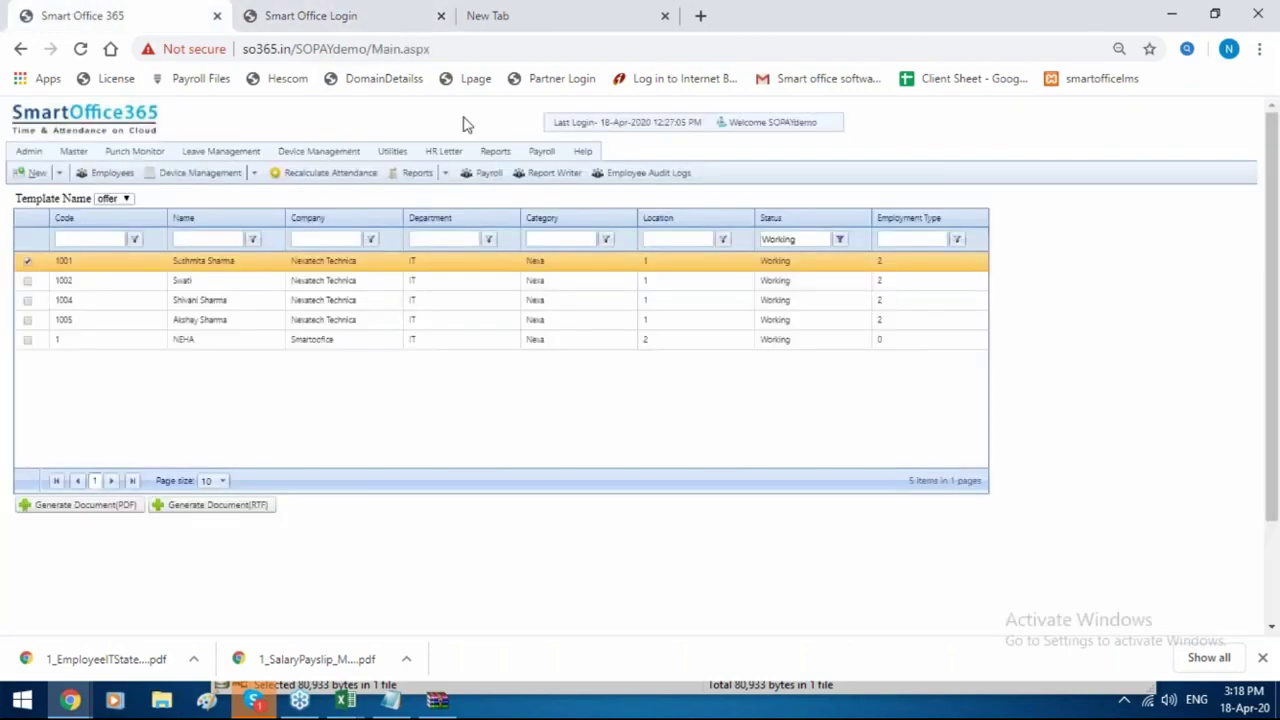
pyautogui.moveTo(444, 151)
pyautogui.moveTo(541, 151)
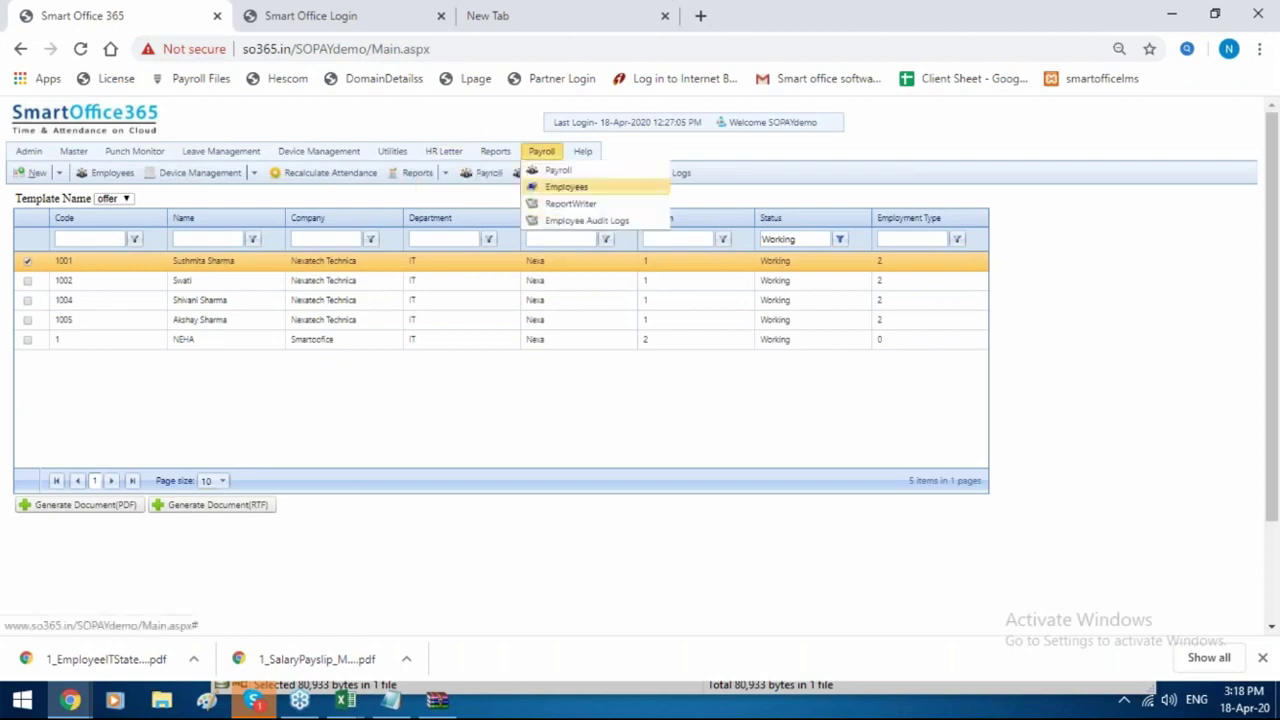
pyautogui.click(564, 188)
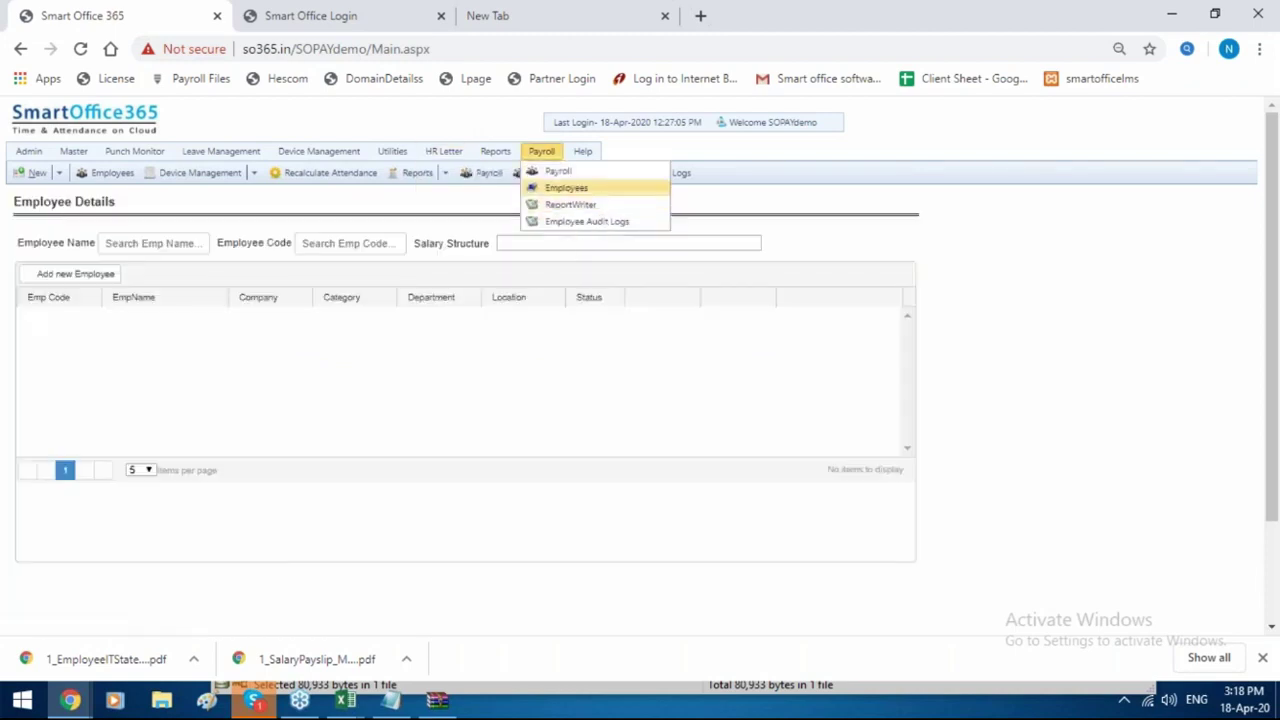
pyautogui.click(590, 246)
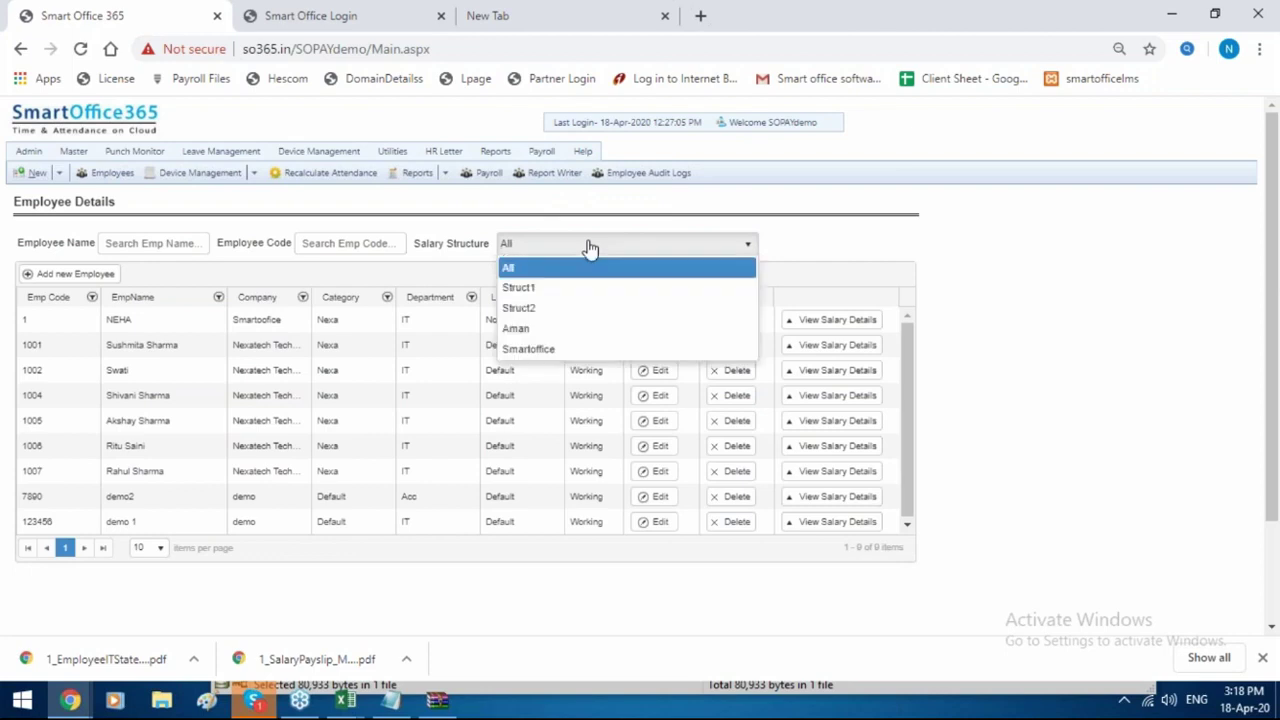
pyautogui.click(385, 246)
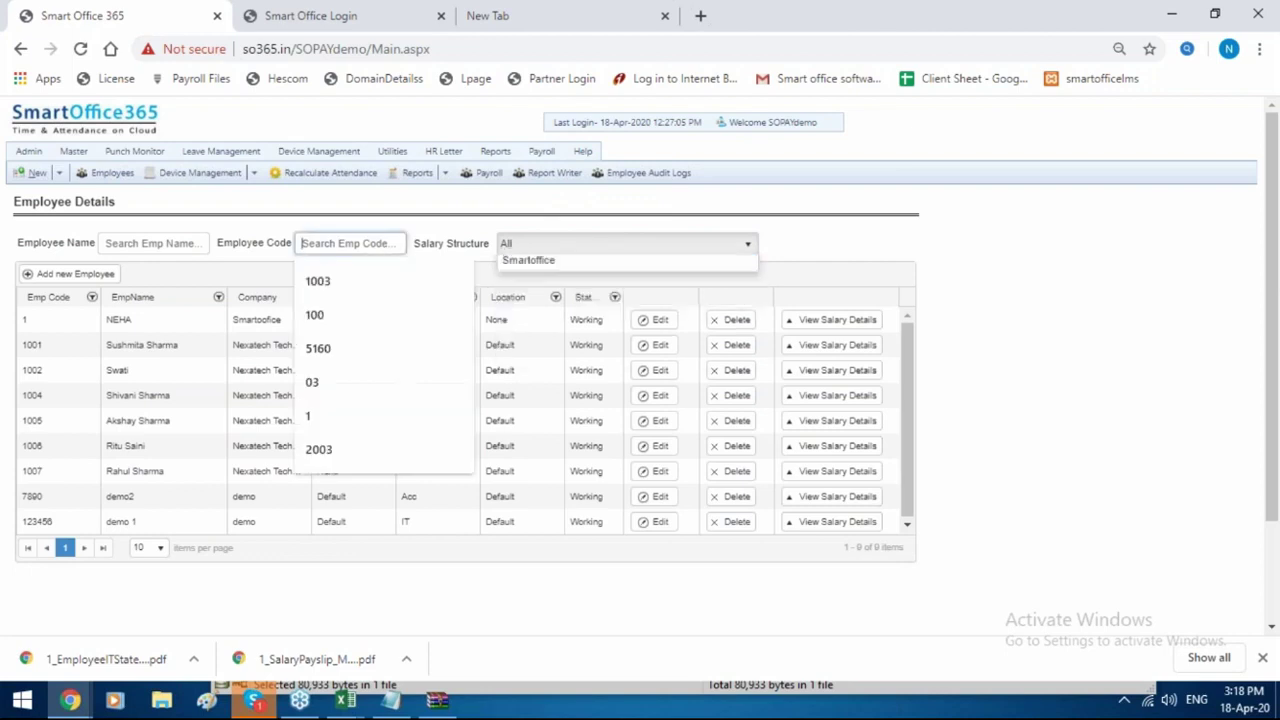
pyautogui.click(613, 300)
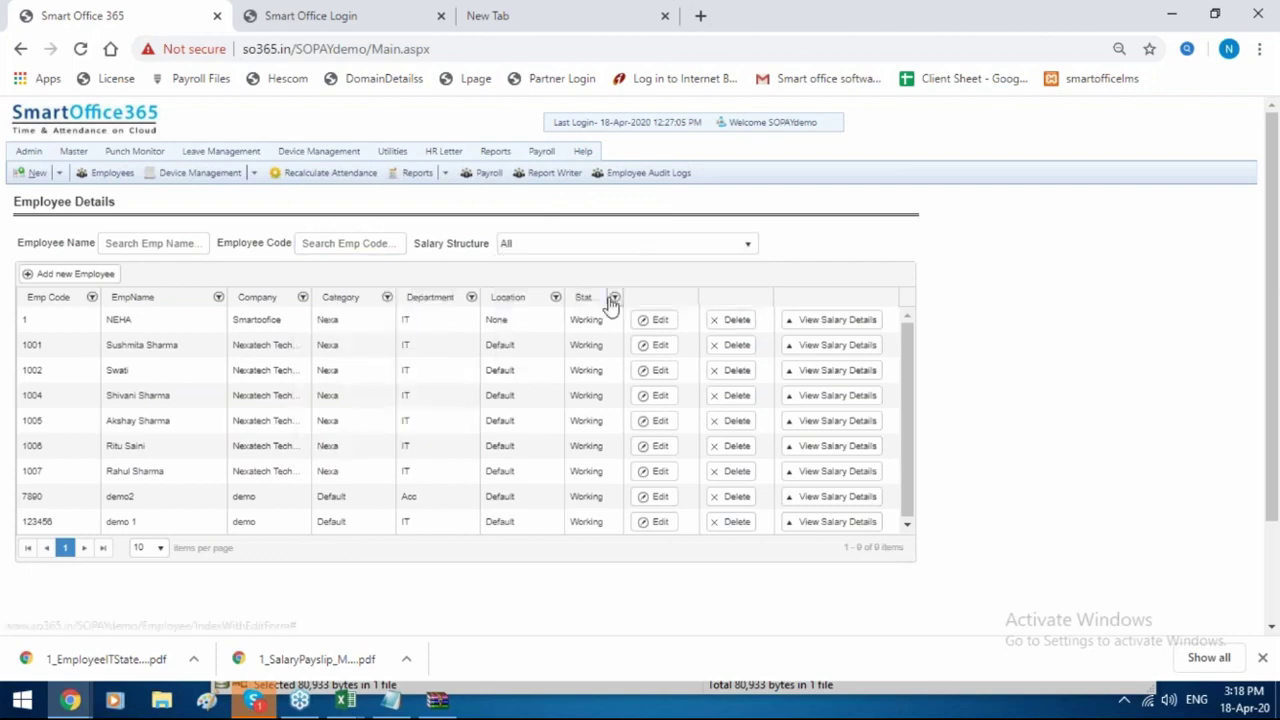
pyautogui.write('res')
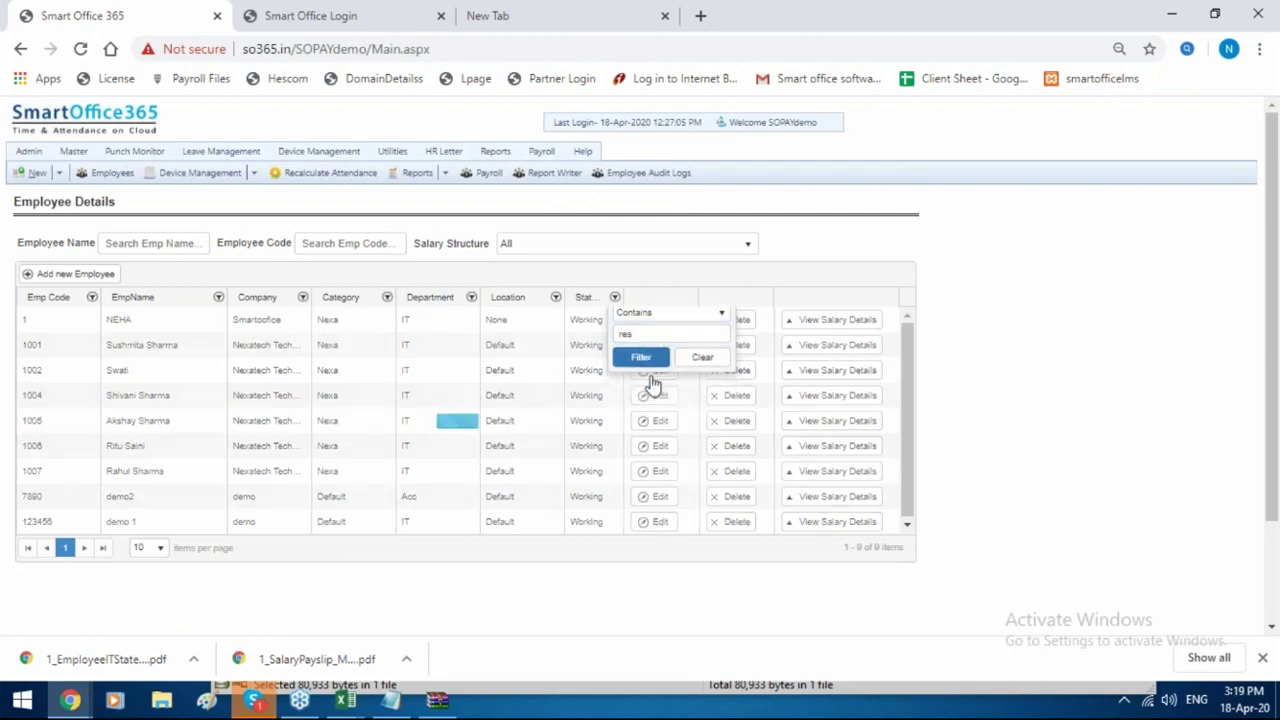
pyautogui.click(641, 357)
# Edit the first resigned employee, update the record and accept the recalculation warning.
pyautogui.click(659, 320)
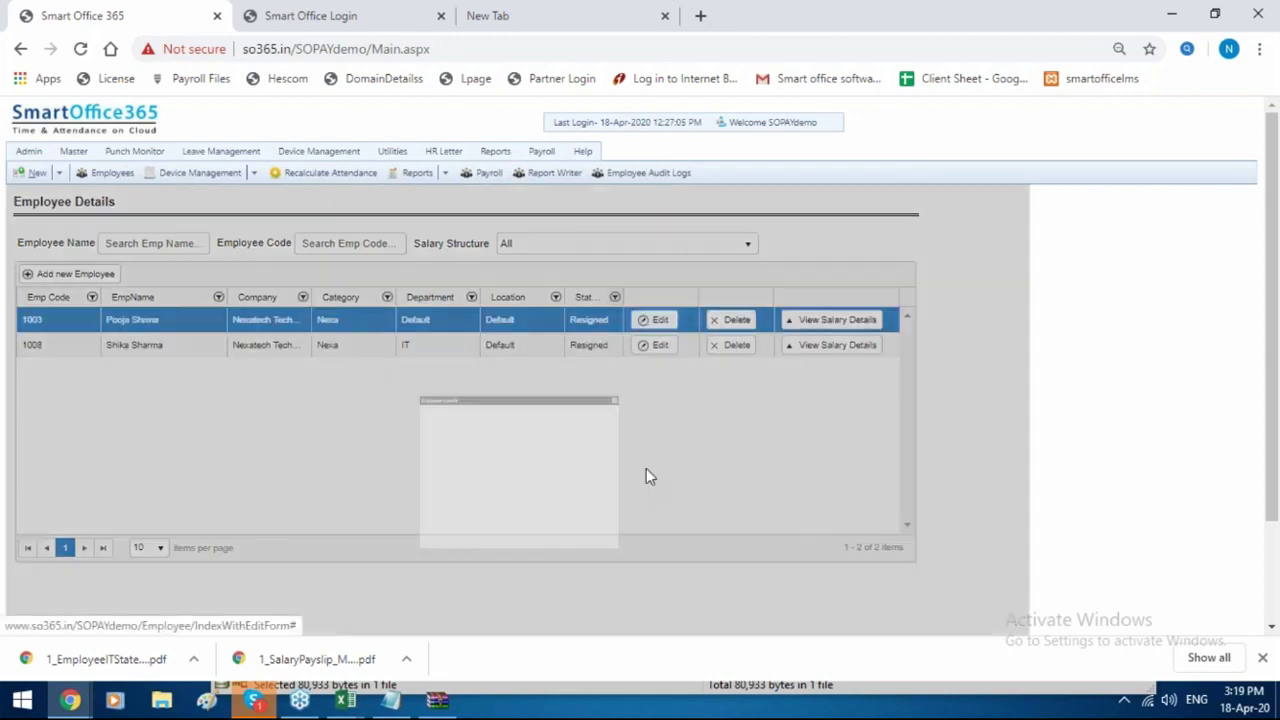
pyautogui.scroll(-1, 531, 489)
pyautogui.scroll(-1, 531, 489)
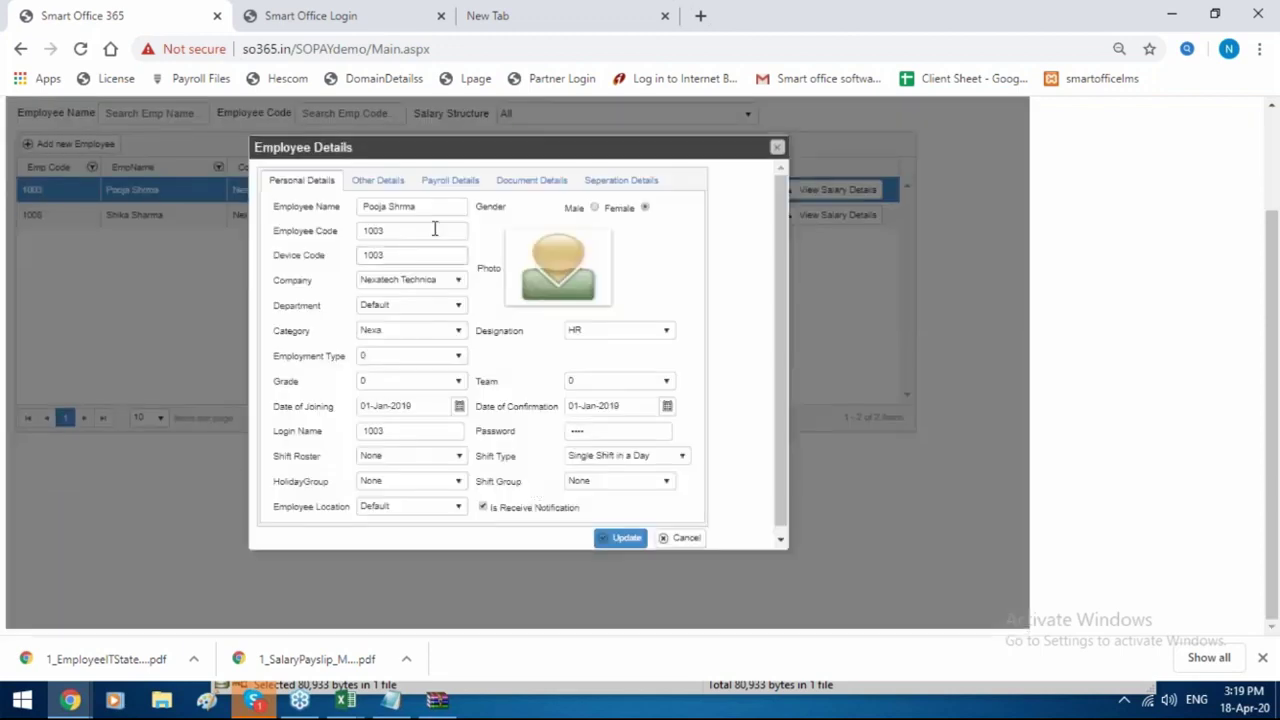
pyautogui.doubleClick(411, 431)
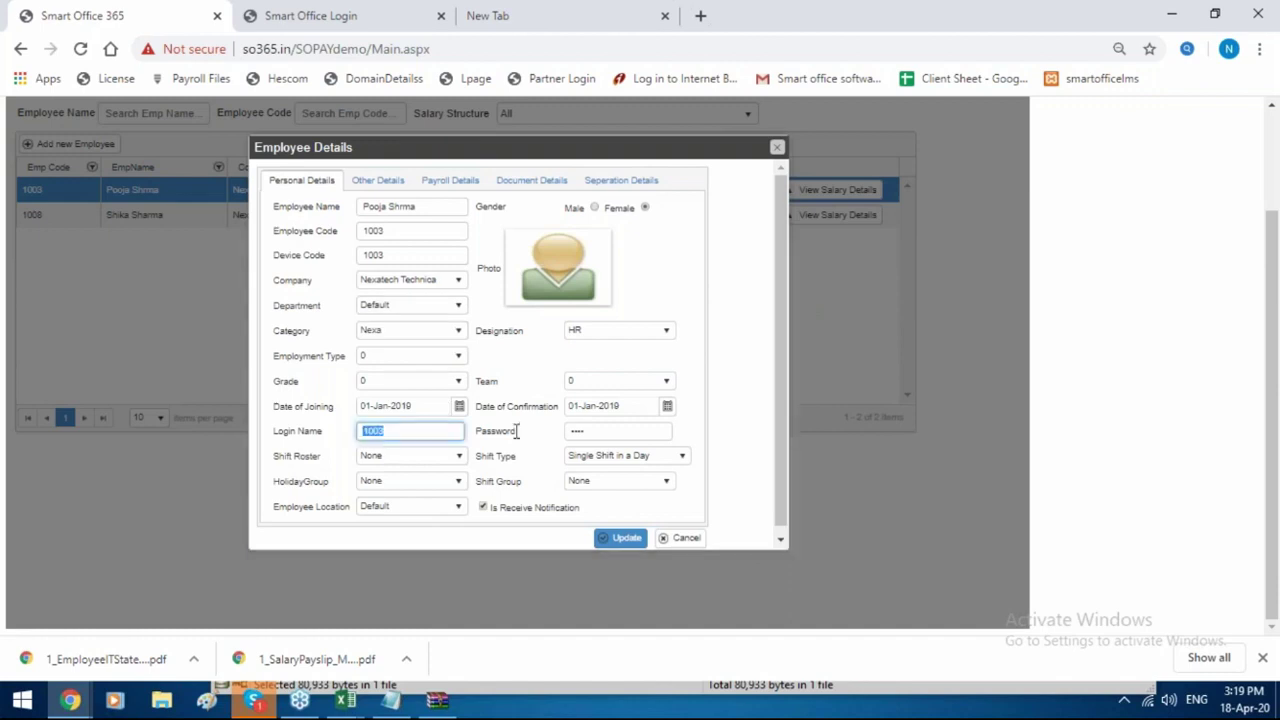
pyautogui.press('Tab')
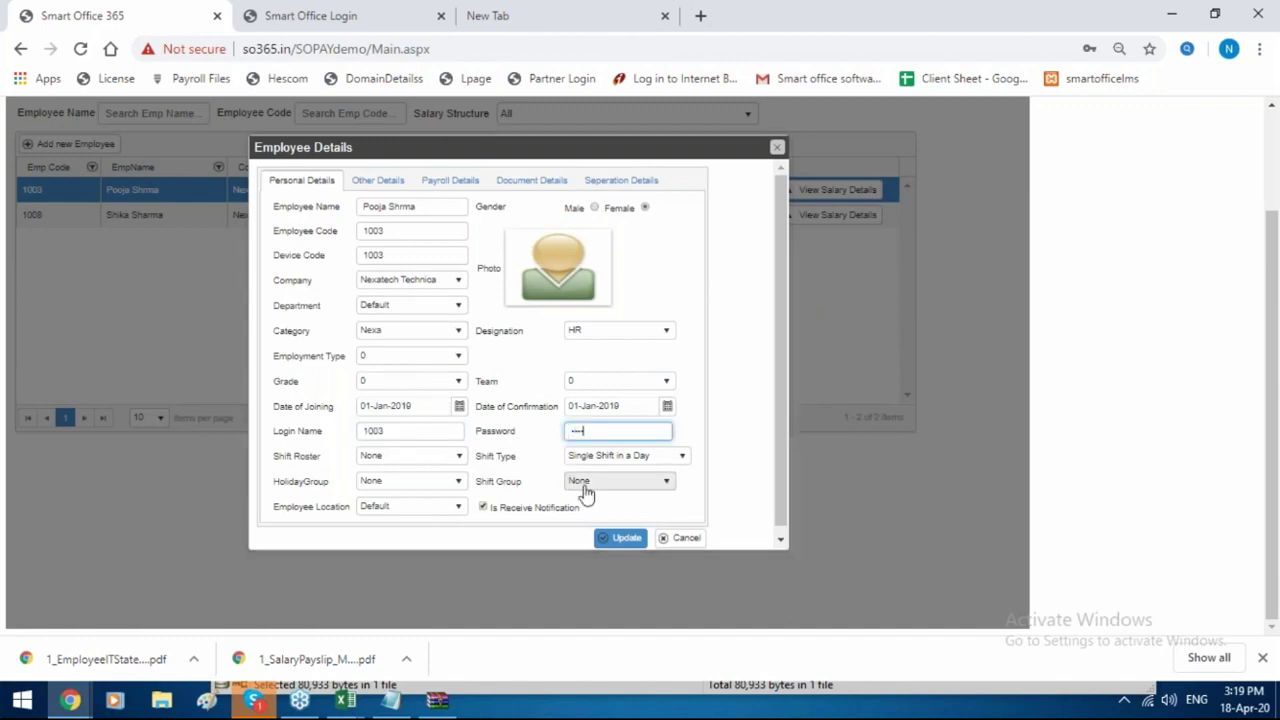
pyautogui.click(621, 538)
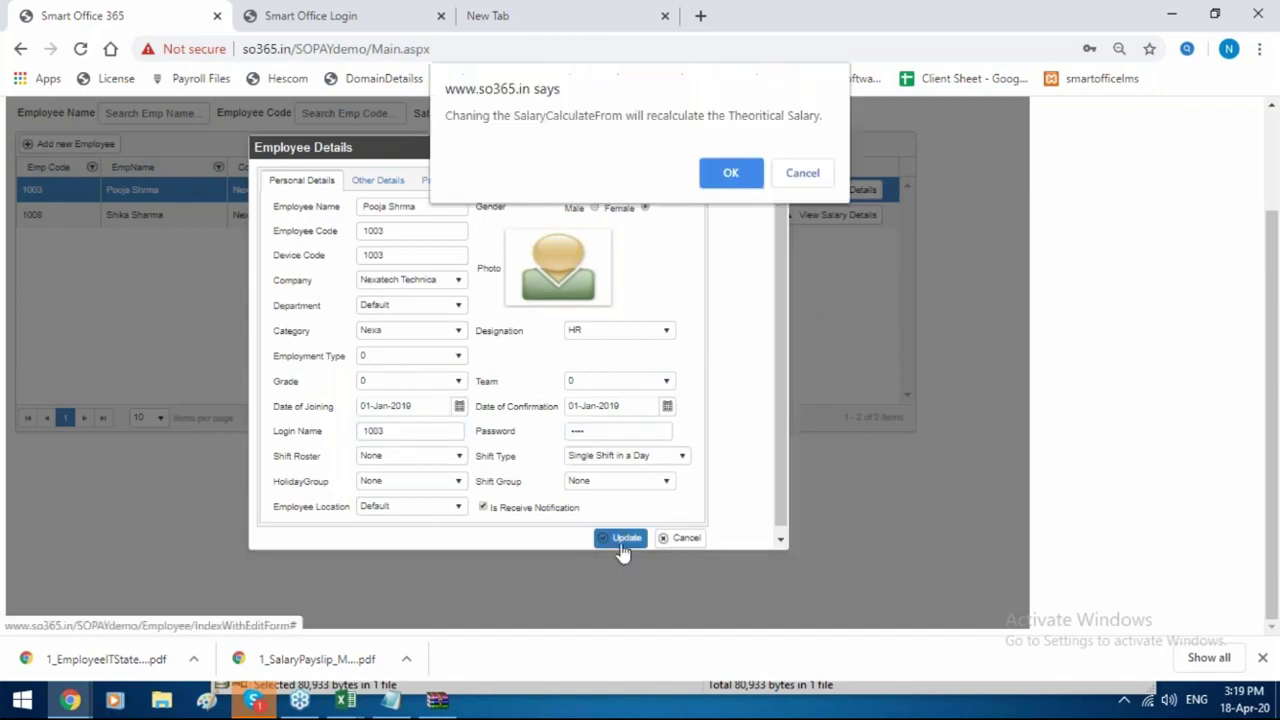
pyautogui.click(731, 172)
pyautogui.scroll(1, 665, 118)
# On the ESS login tab, try a new password, which is rejected as invalid.
pyautogui.click(378, 8)
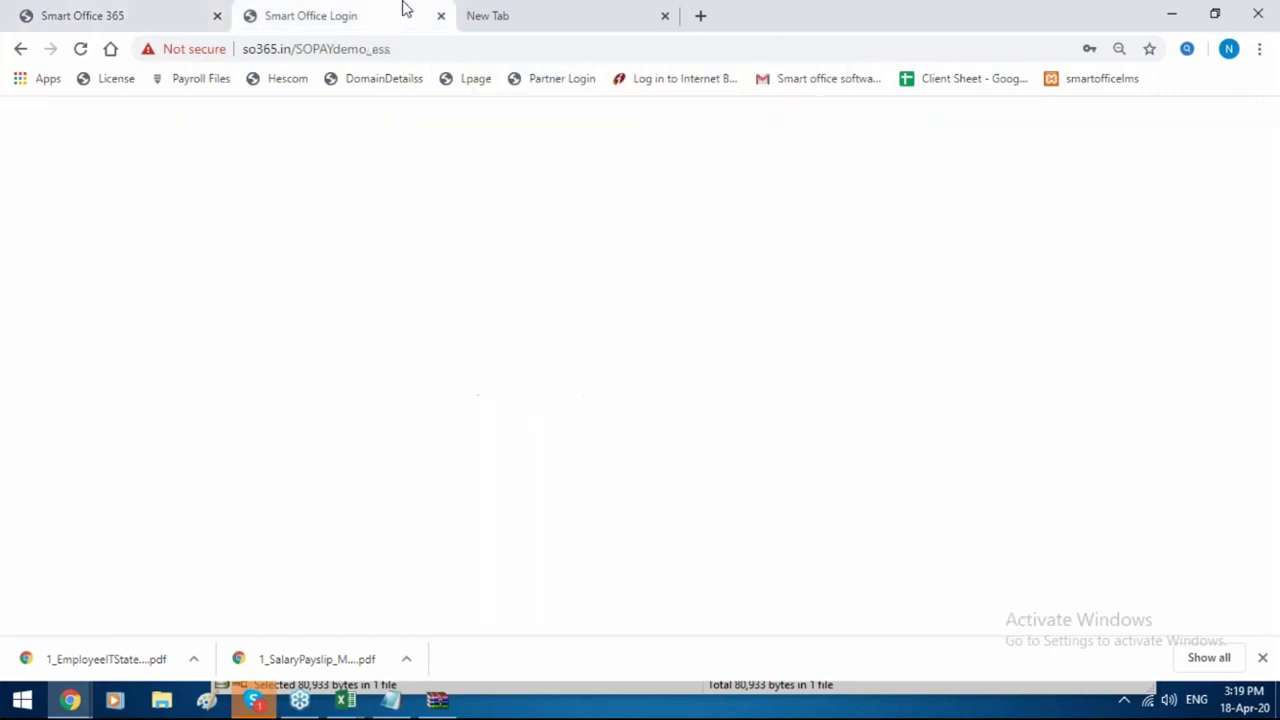
pyautogui.moveTo(723, 279); pyautogui.dragTo(535, 300)
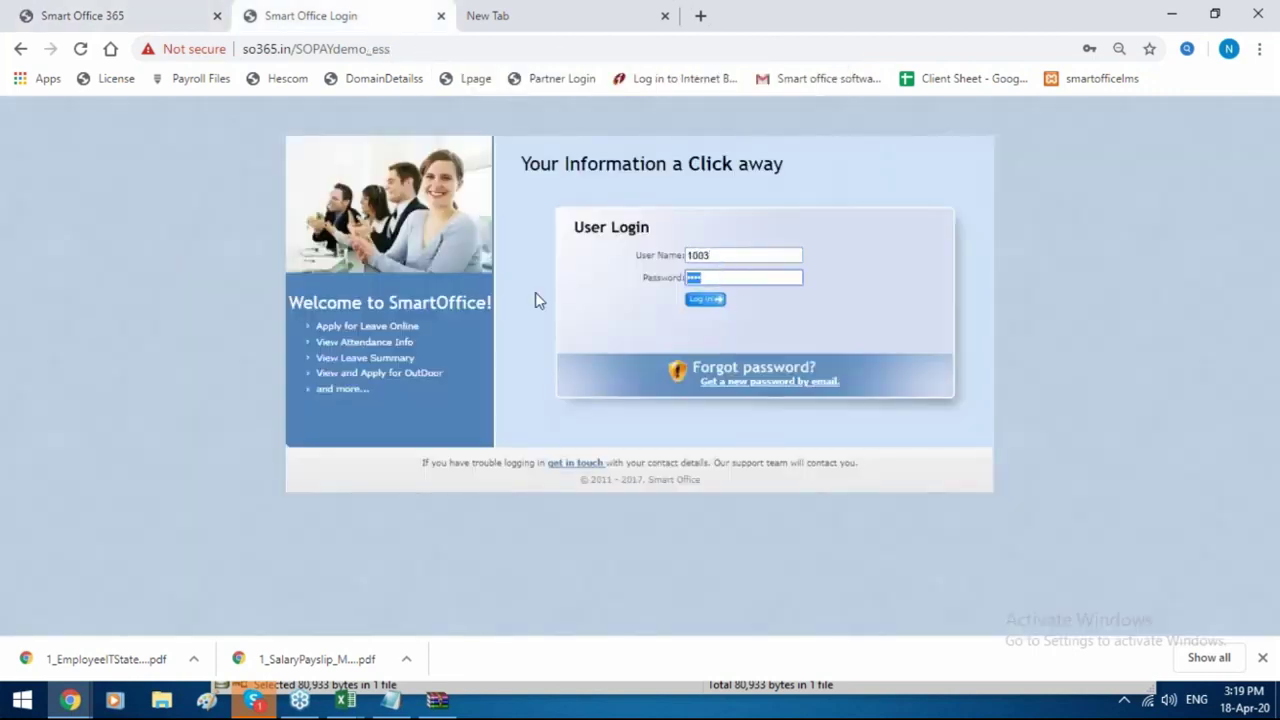
pyautogui.write('1003')
pyautogui.click(703, 301)
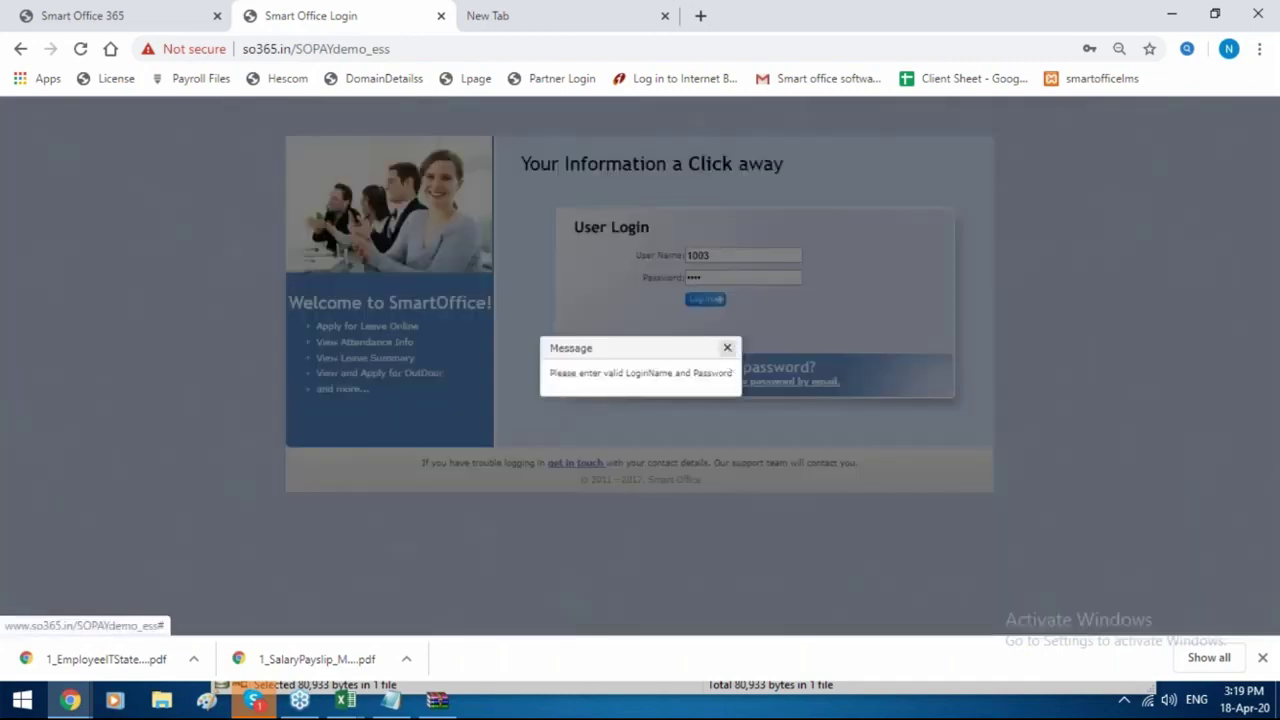
pyautogui.click(727, 348)
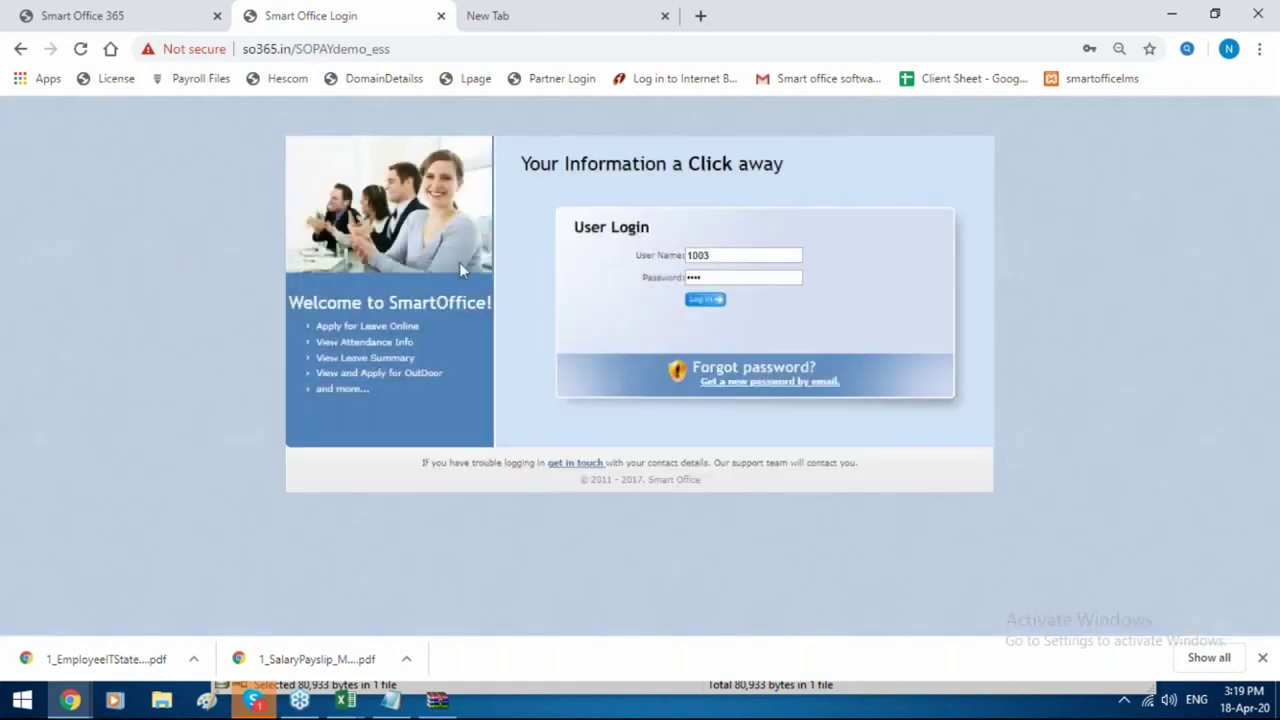
# Re-enter the employee's user name and password and log in to the ESS dashboard.
pyautogui.click(745, 258)
pyautogui.moveTo(745, 258); pyautogui.dragTo(440, 280)
pyautogui.write('1')
pyautogui.moveTo(723, 277); pyautogui.dragTo(192, 276)
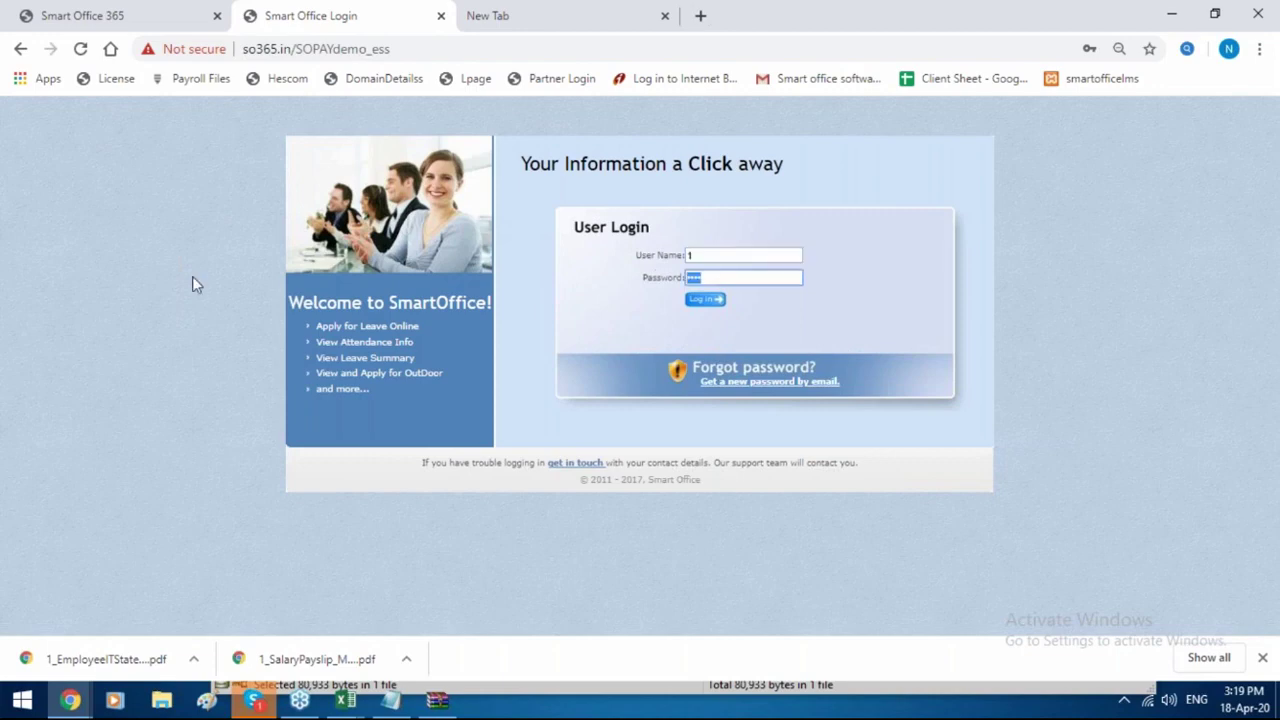
pyautogui.press('BackSpace')
pyautogui.write('1')
pyautogui.click(690, 305)
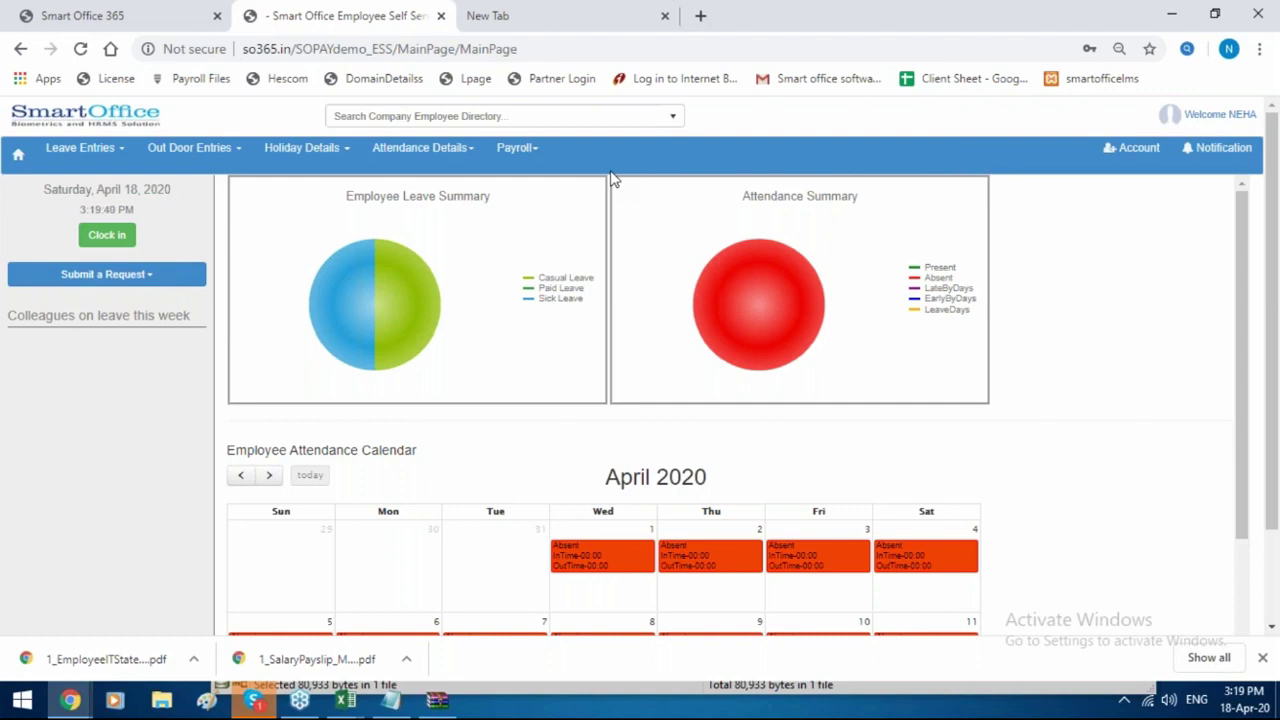
# Change the portal address to so365.in/technp_ess and sign in with the manager's credentials.
pyautogui.moveTo(528, 49); pyautogui.dragTo(295, 52)
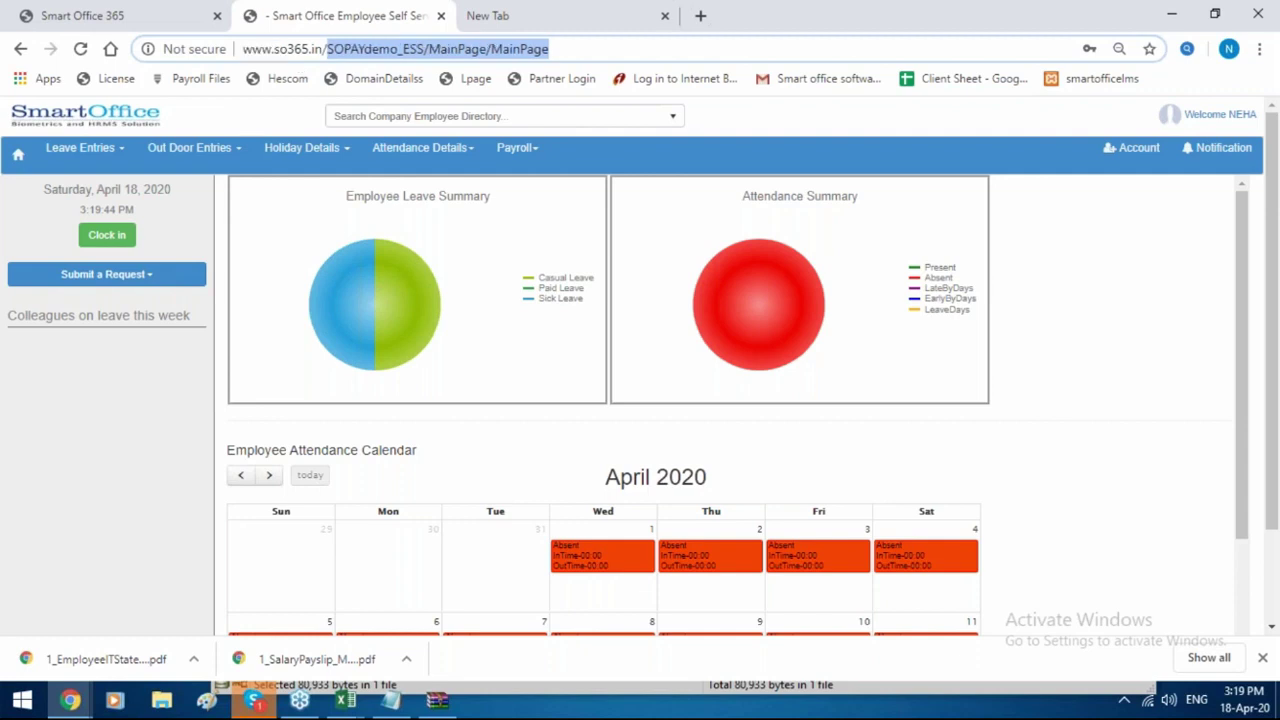
pyautogui.press('BackSpace')
pyautogui.write('technp')
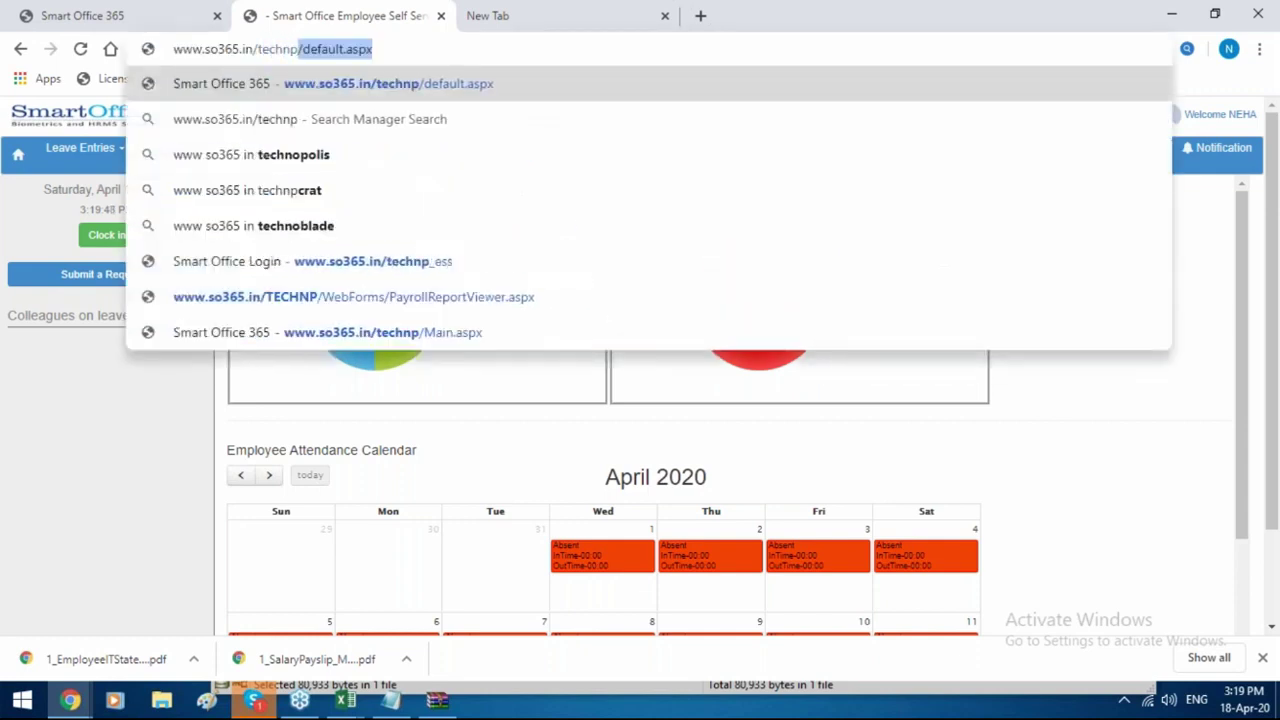
pyautogui.write('_ess')
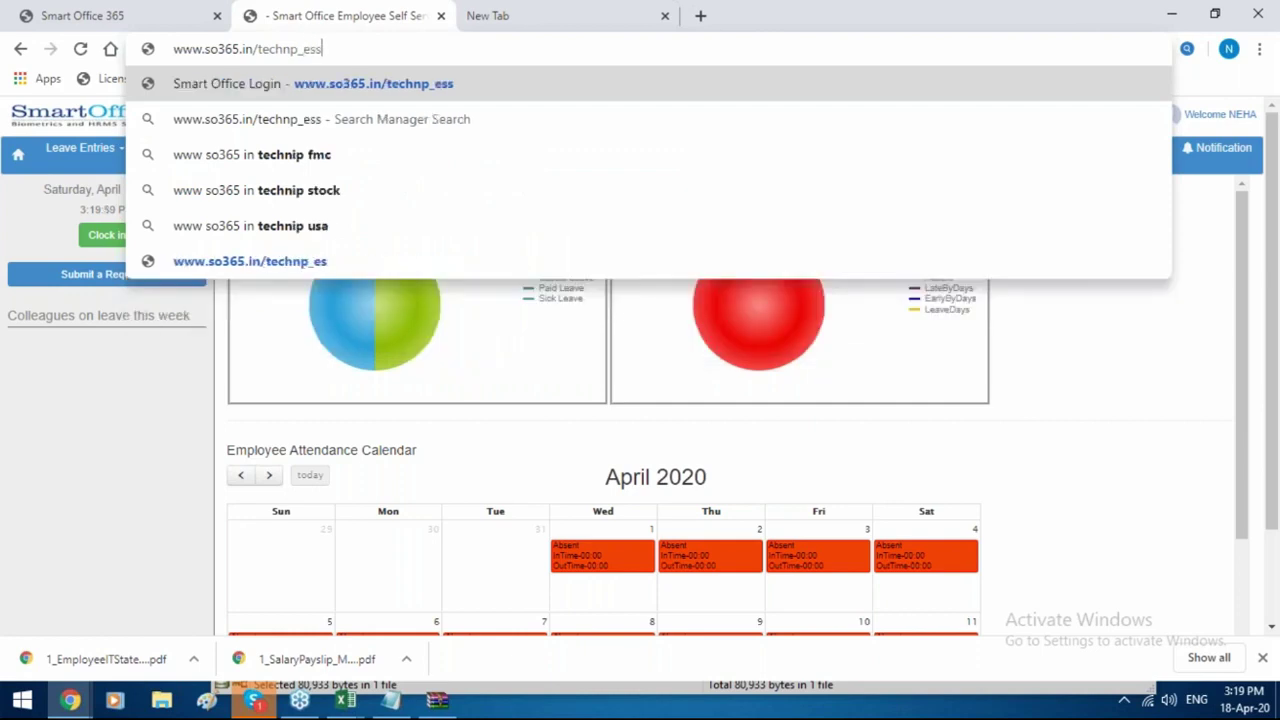
pyautogui.press('Return')
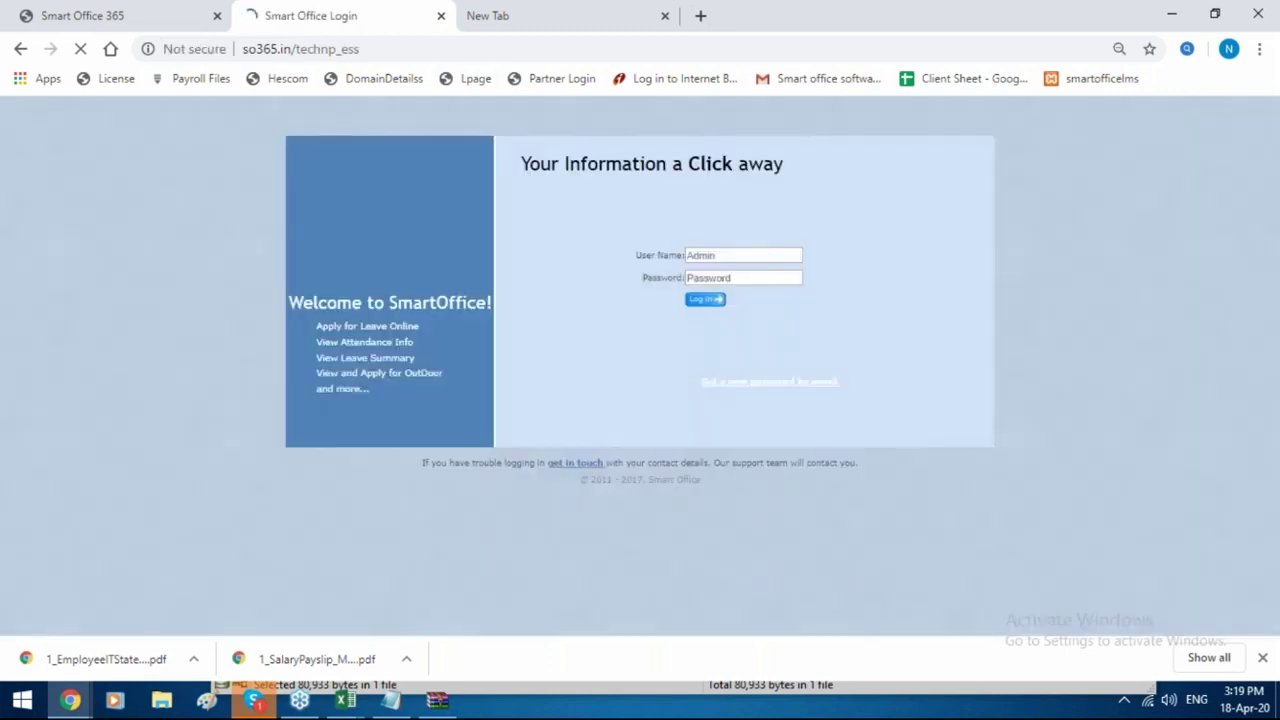
pyautogui.write('1')
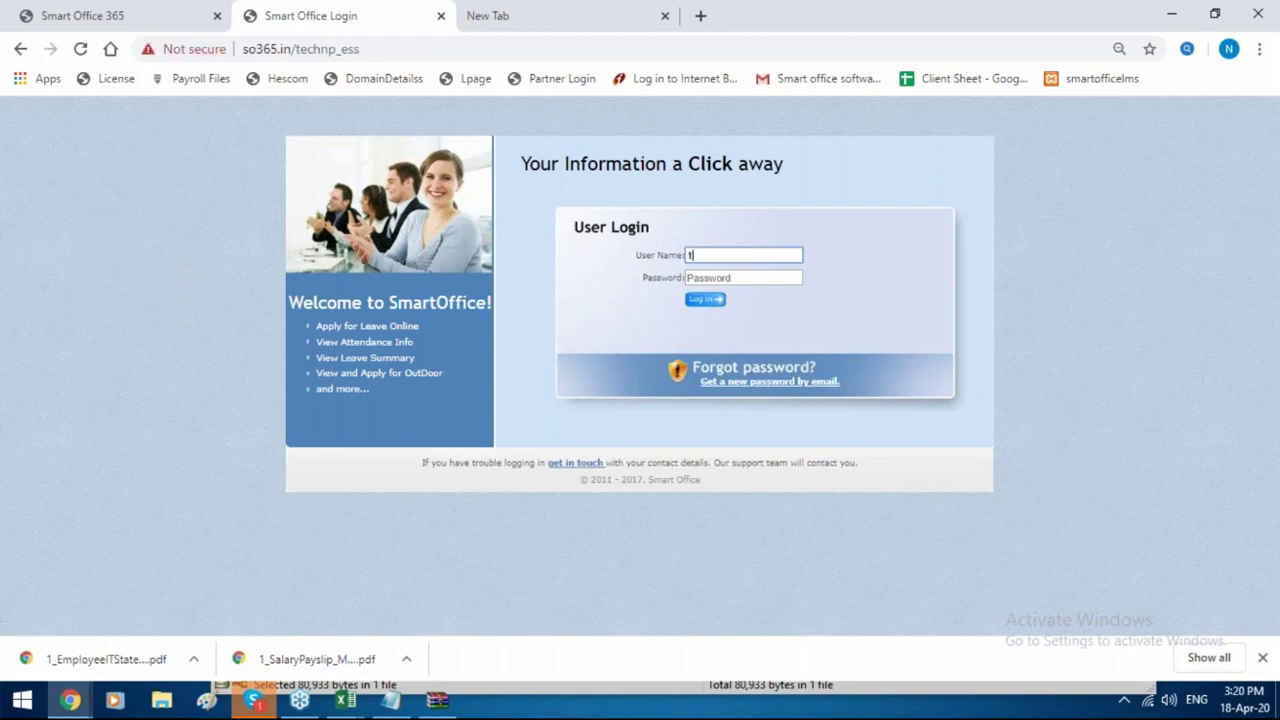
pyautogui.click(697, 278)
pyautogui.write('1')
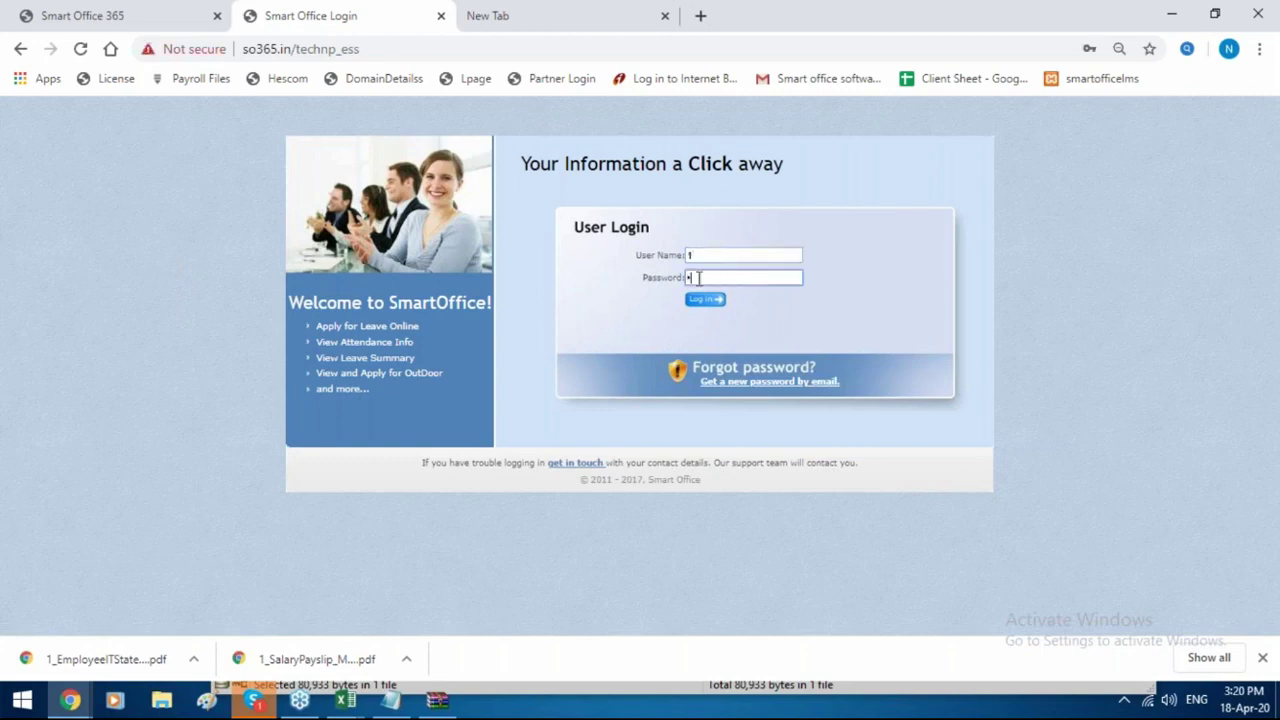
pyautogui.click(701, 301)
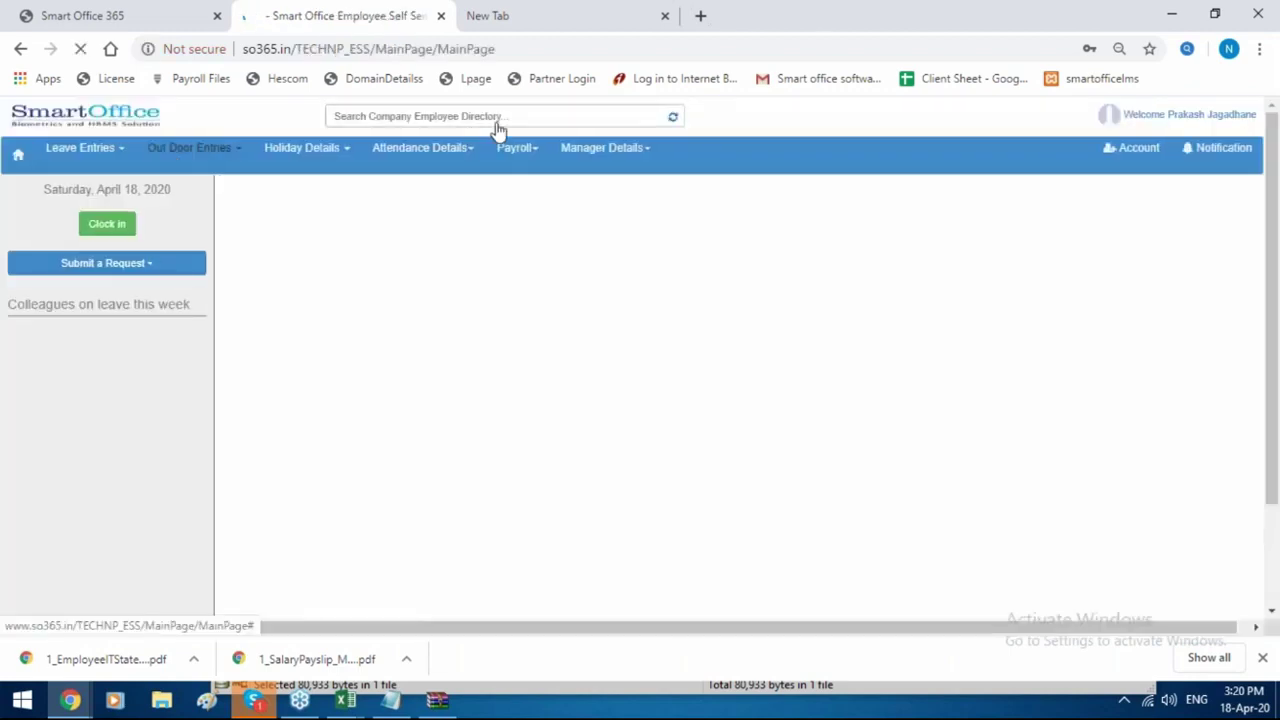
# Under Manager Details, view Employee Attendance Details, Employee Expense Claim, then Pending Approvals.
pyautogui.click(578, 160)
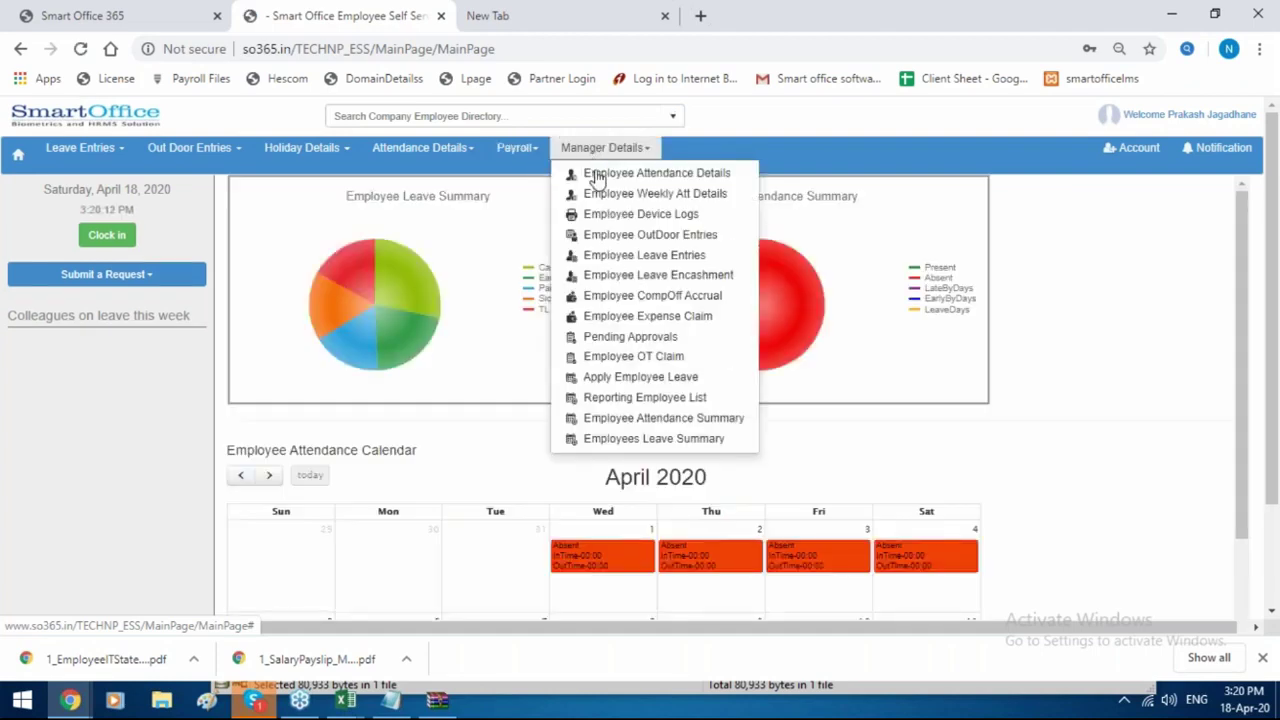
pyautogui.click(598, 175)
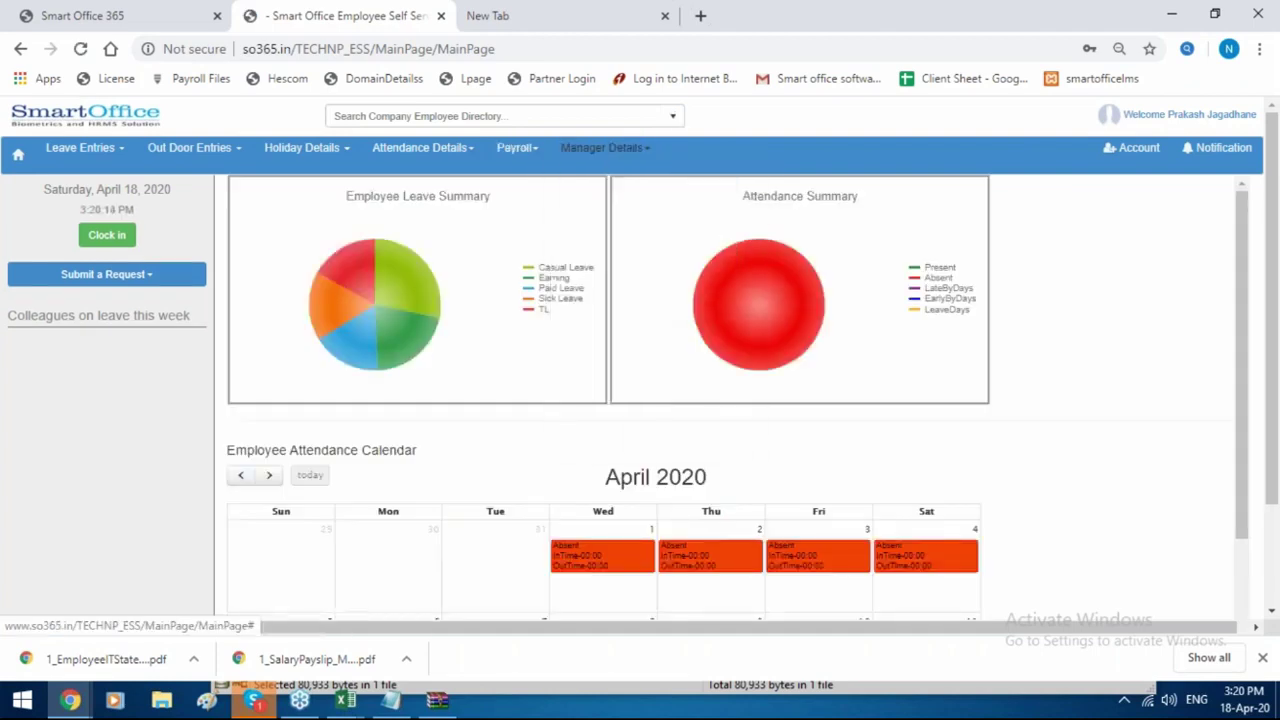
pyautogui.click(599, 149)
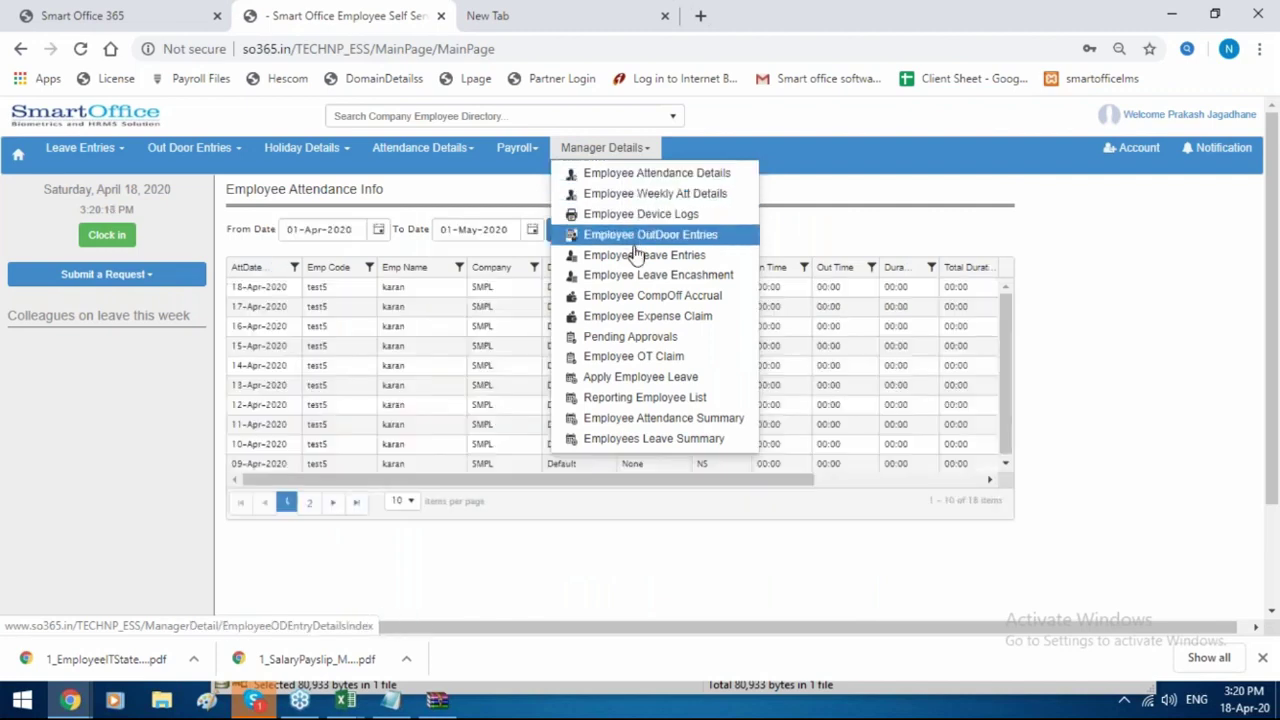
pyautogui.click(650, 316)
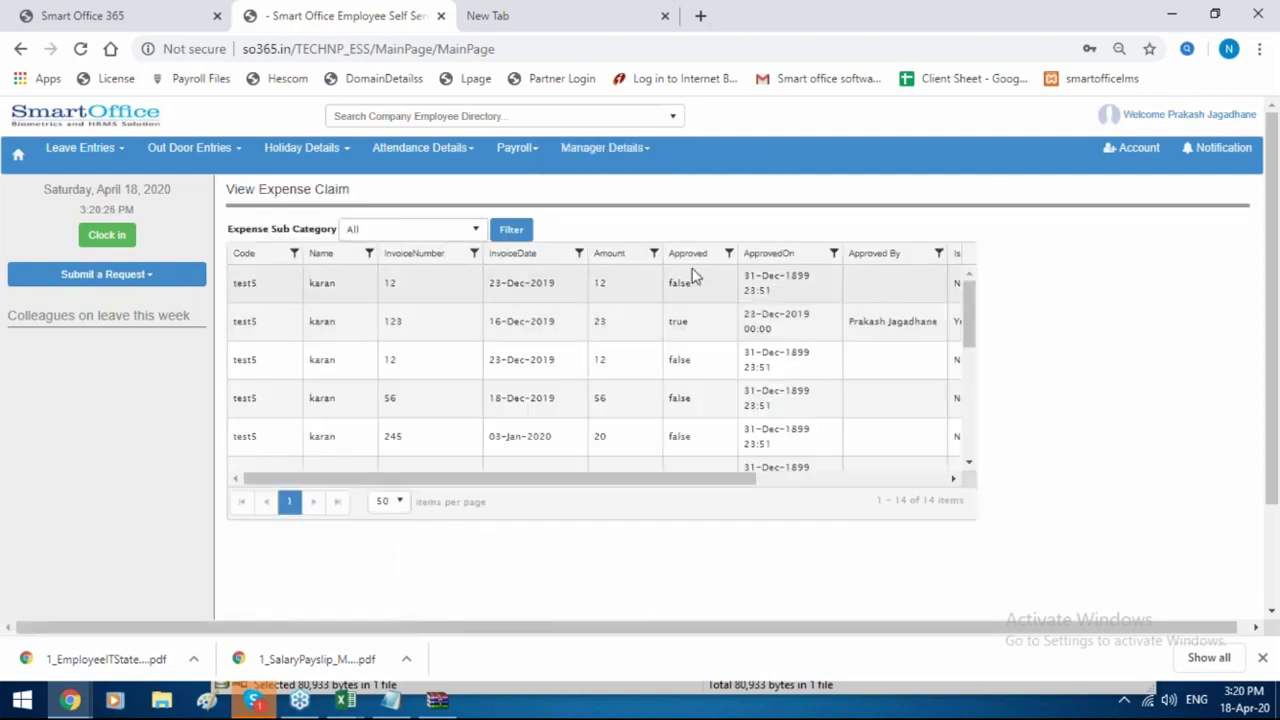
pyautogui.click(603, 152)
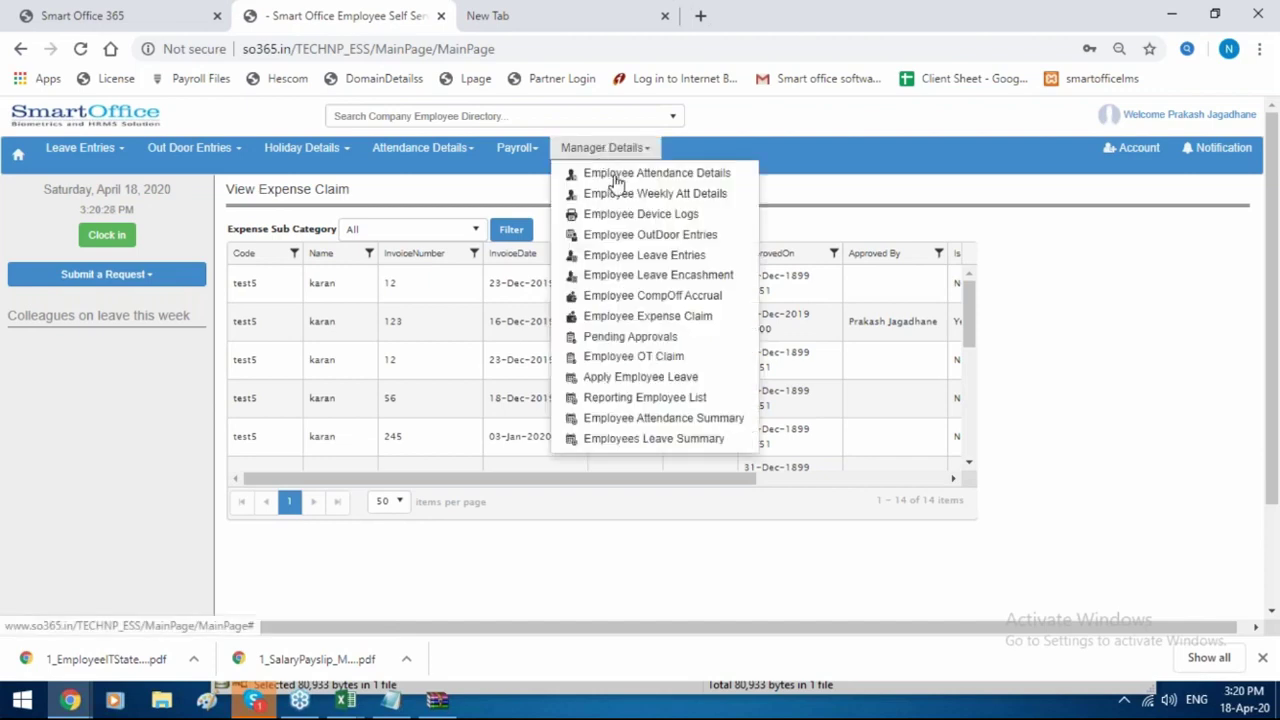
pyautogui.click(634, 341)
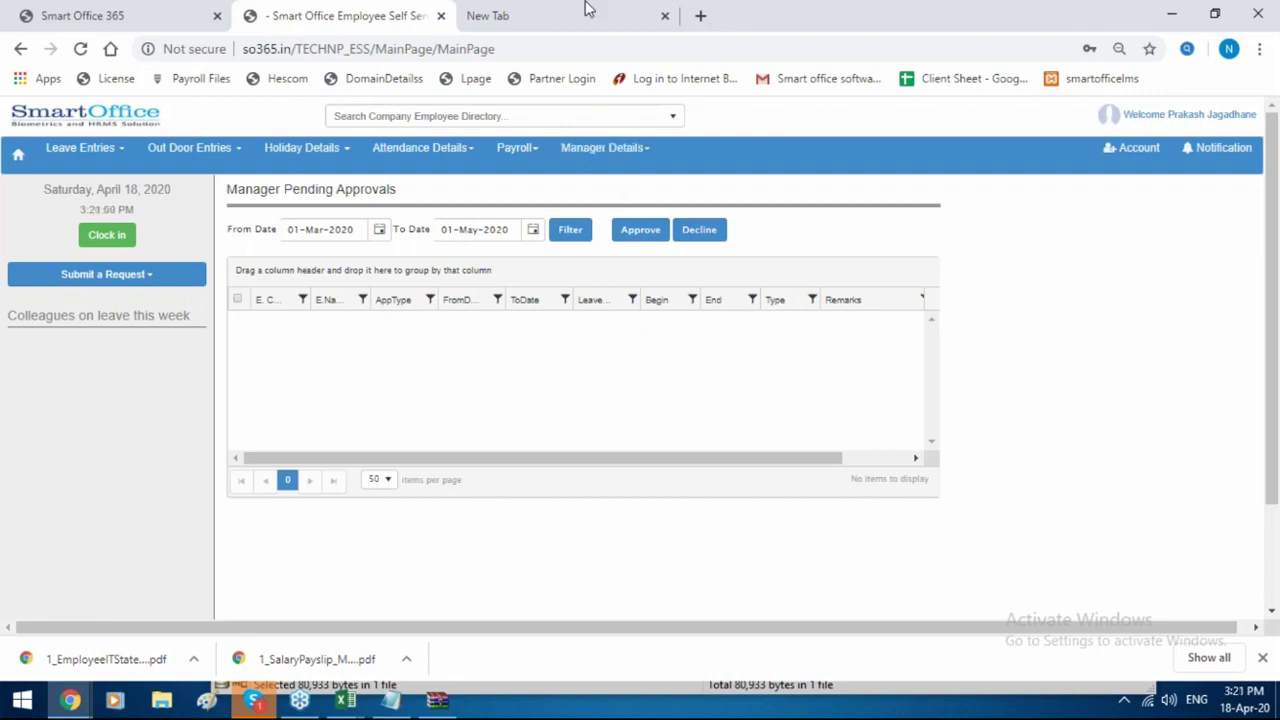
# Return to the Smart Office 365 admin tab and close the 'Employee Saved Successfully' message.
pyautogui.click(183, 8)
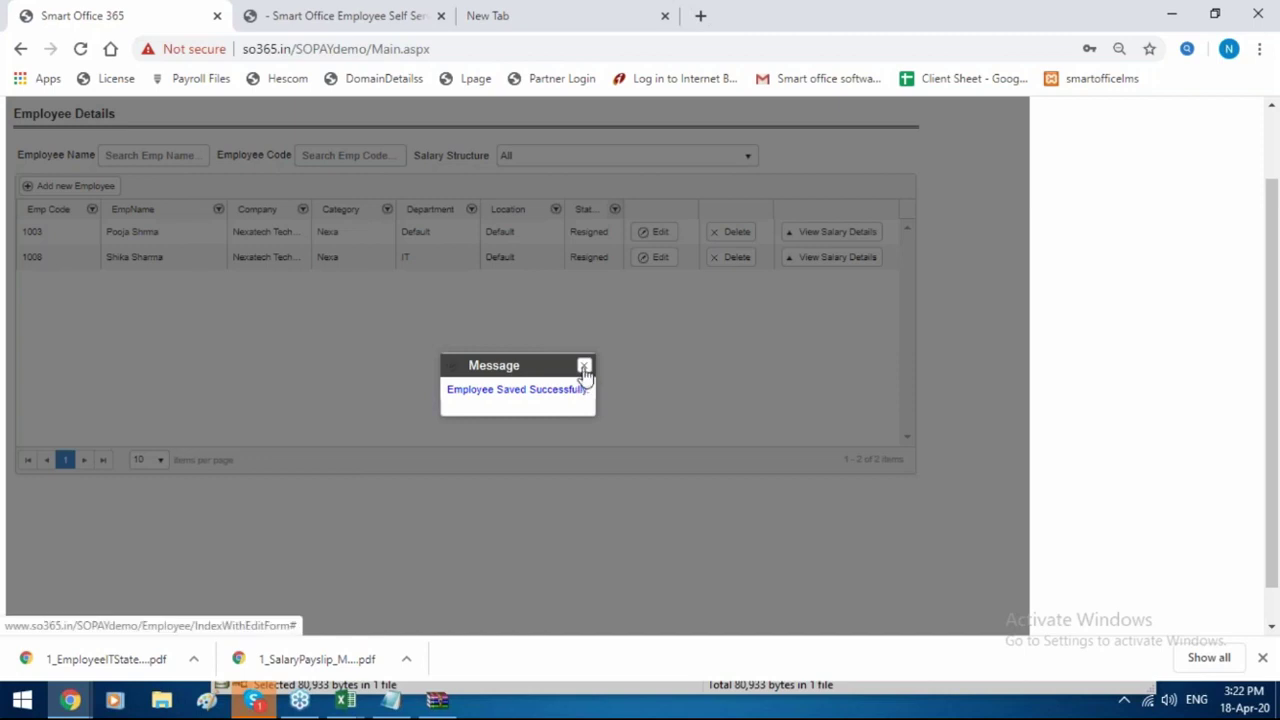
pyautogui.click(584, 366)
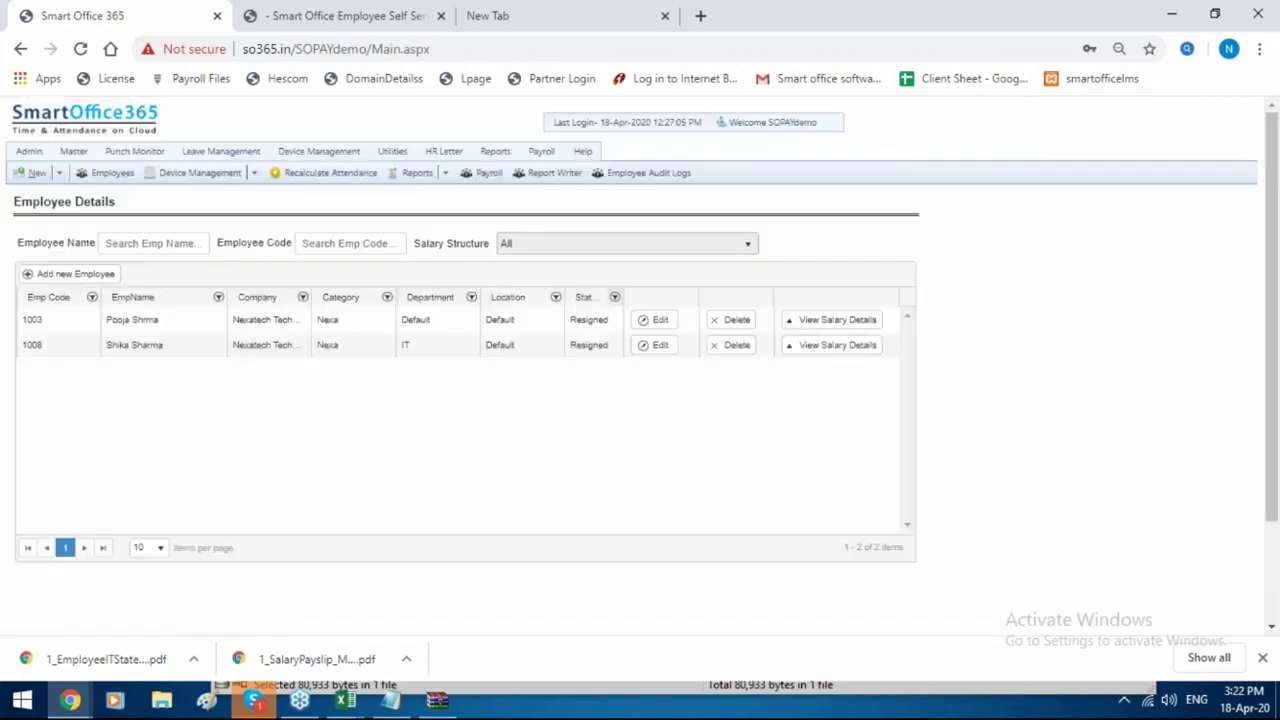